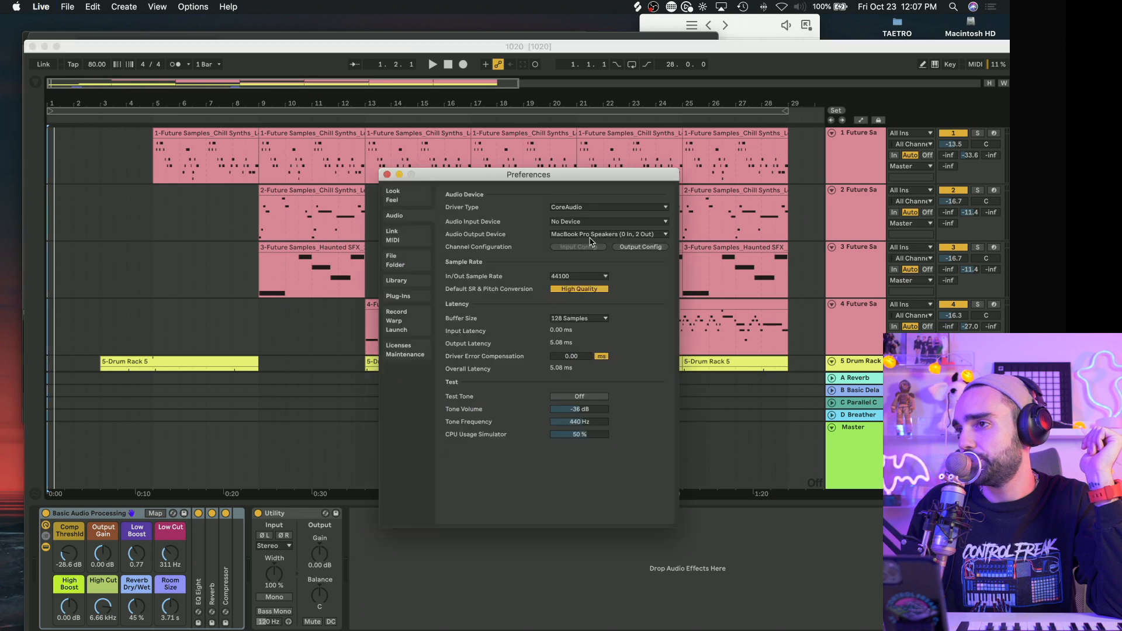
Step: Choose an audio output device in the audio preferences and close the preferences
{"action": "left_click", "coordinate": [585, 234]}
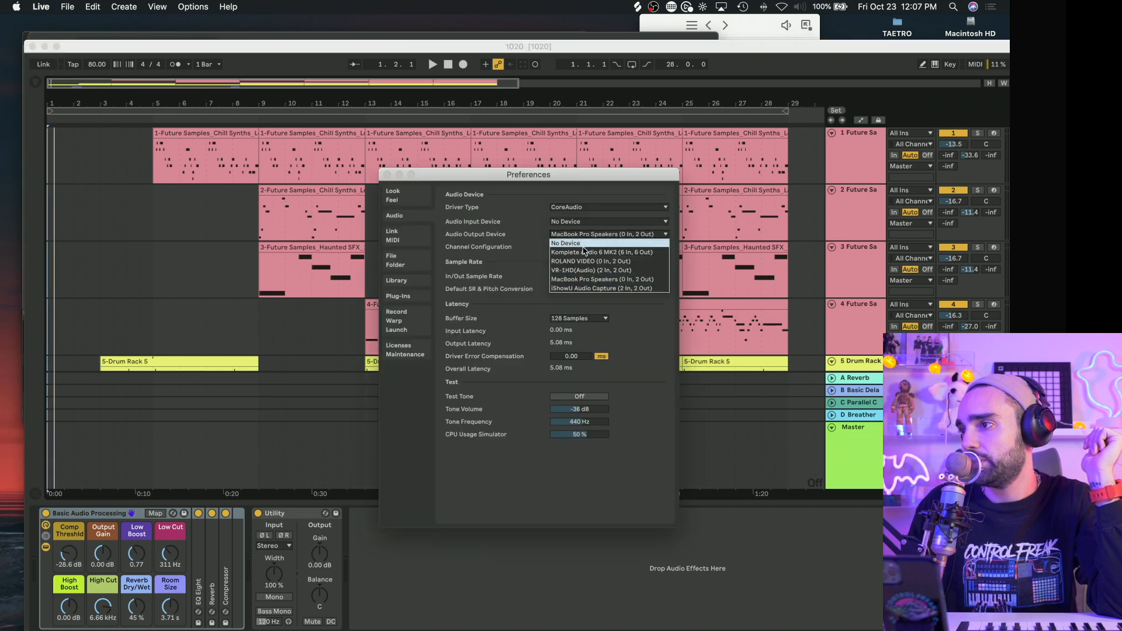
{"action": "key", "text": "Return"}
{"action": "left_click", "coordinate": [386, 174]}
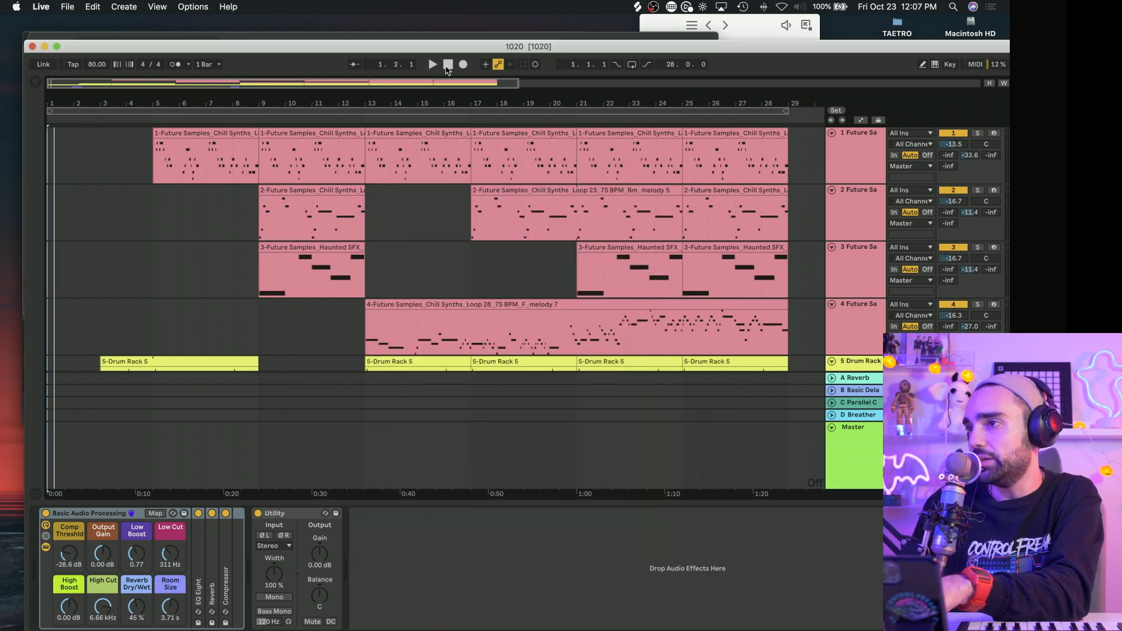
Step: Play the arrangement from the start in the enlarged window and look through all its tracks
{"action": "key", "text": "space"}
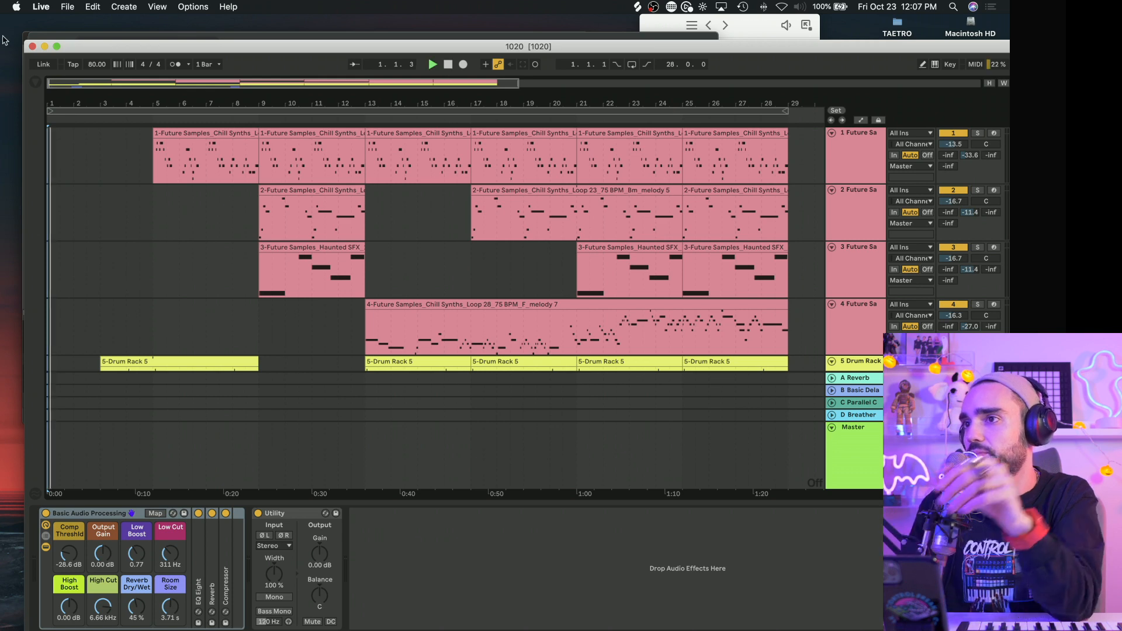
{"action": "left_click", "coordinate": [57, 47]}
{"action": "scroll", "coordinate": [96, 170], "scroll_direction": "down", "scroll_amount": 3}
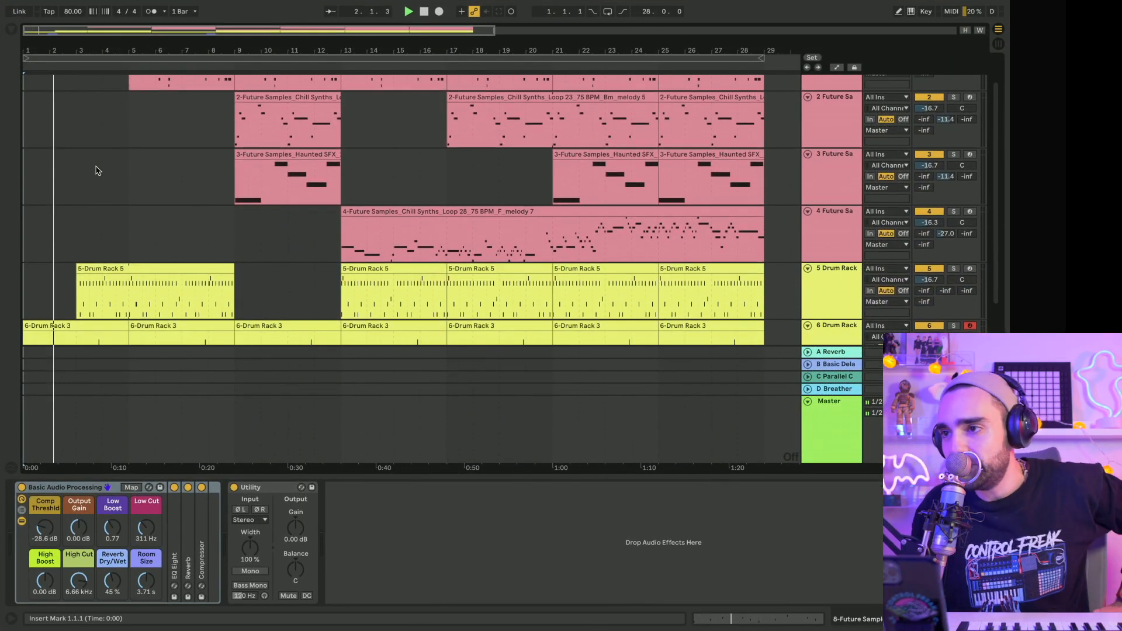
{"action": "scroll", "coordinate": [97, 170], "scroll_direction": "down", "scroll_amount": 4}
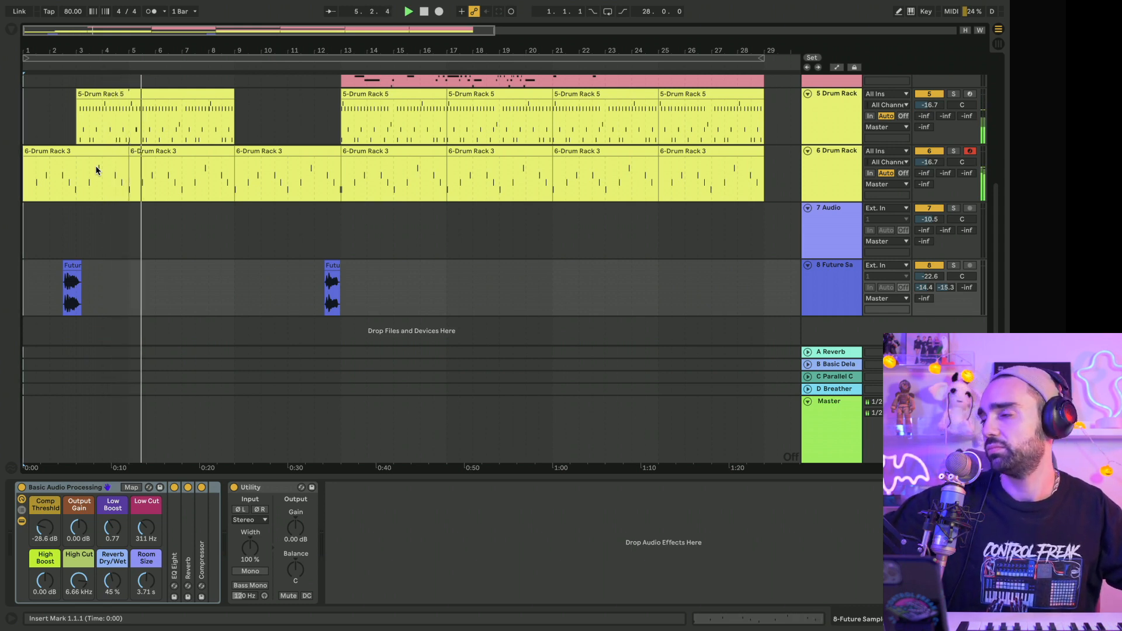
{"action": "scroll", "coordinate": [96, 170], "scroll_direction": "up", "scroll_amount": 3}
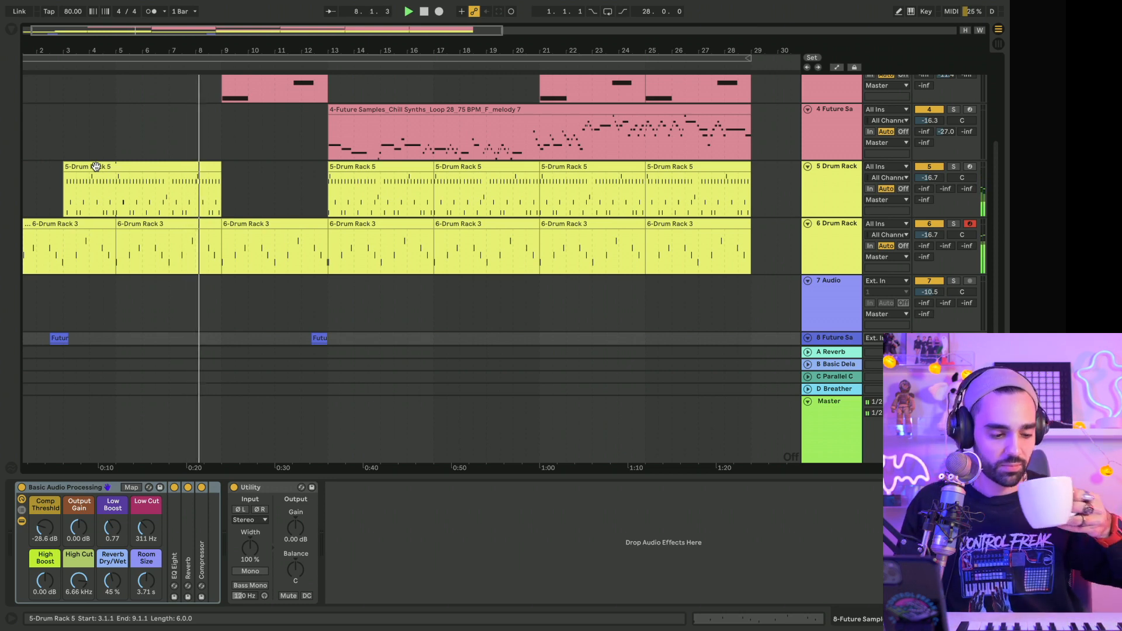
{"action": "scroll", "coordinate": [82, 146], "scroll_direction": "up", "scroll_amount": 5}
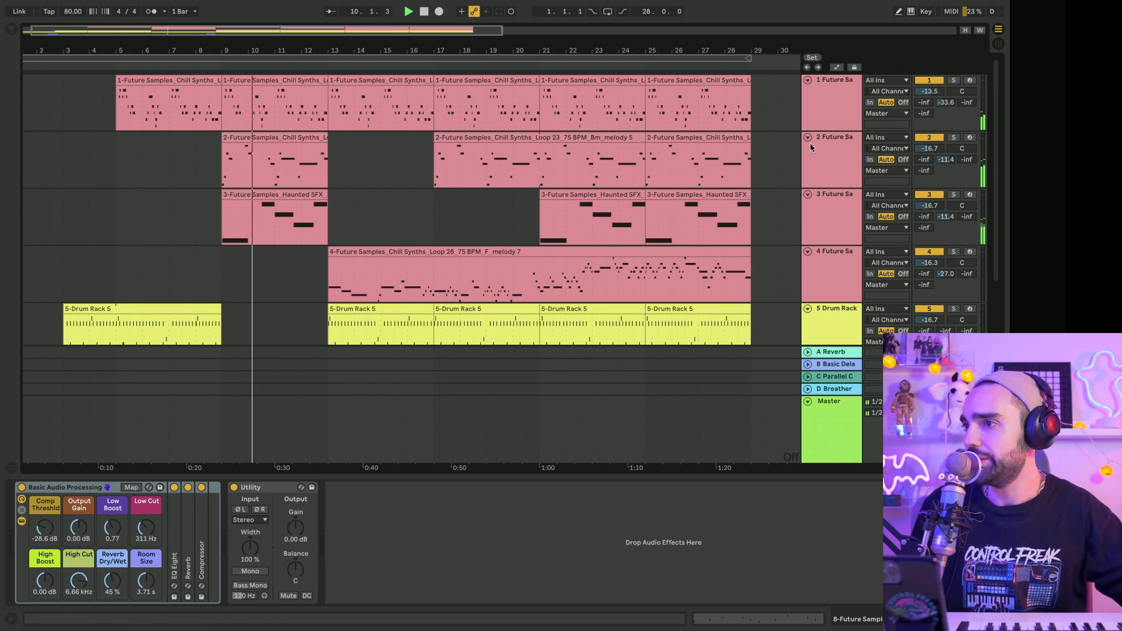
{"action": "scroll", "coordinate": [807, 152], "scroll_direction": "down", "scroll_amount": 5}
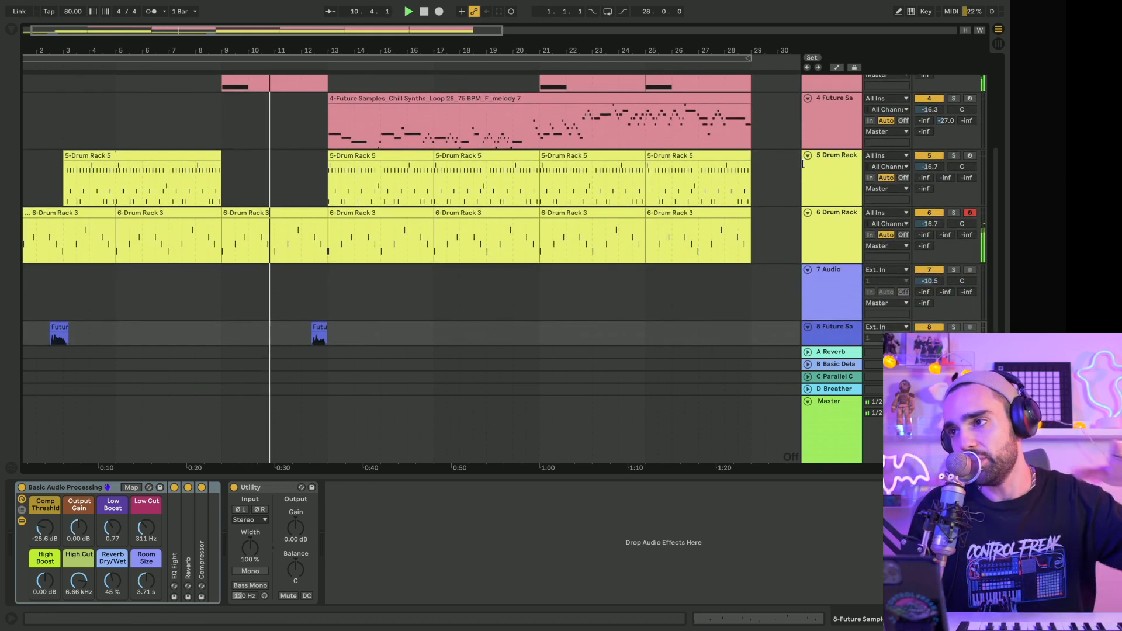
Step: Inspect the devices on the 6 Drum Rack track and on Future Samples tracks 3 and 2 during playback
{"action": "left_click", "coordinate": [830, 238]}
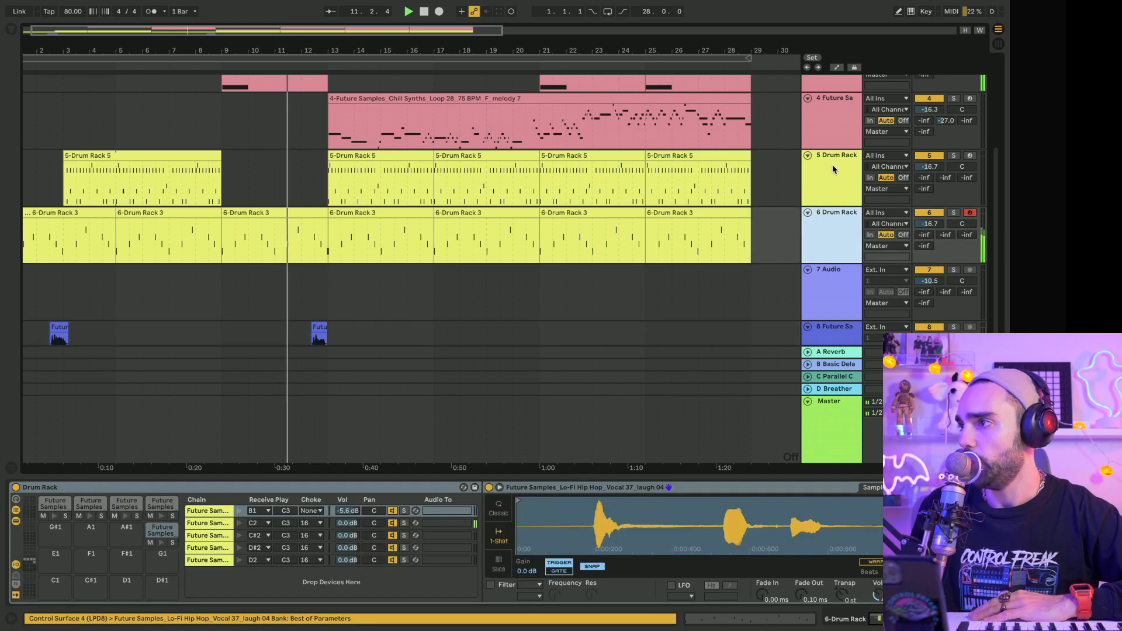
{"action": "scroll", "coordinate": [812, 210], "scroll_direction": "down", "scroll_amount": 1}
{"action": "scroll", "coordinate": [813, 211], "scroll_direction": "up", "scroll_amount": 5}
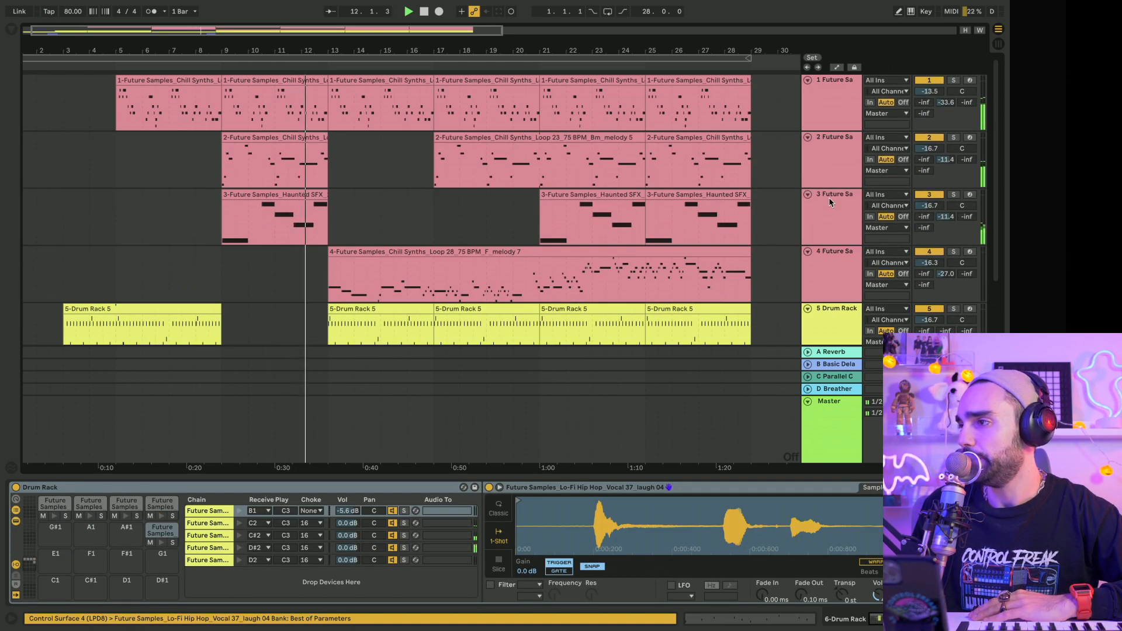
{"action": "left_click", "coordinate": [829, 197]}
{"action": "left_click", "coordinate": [831, 156]}
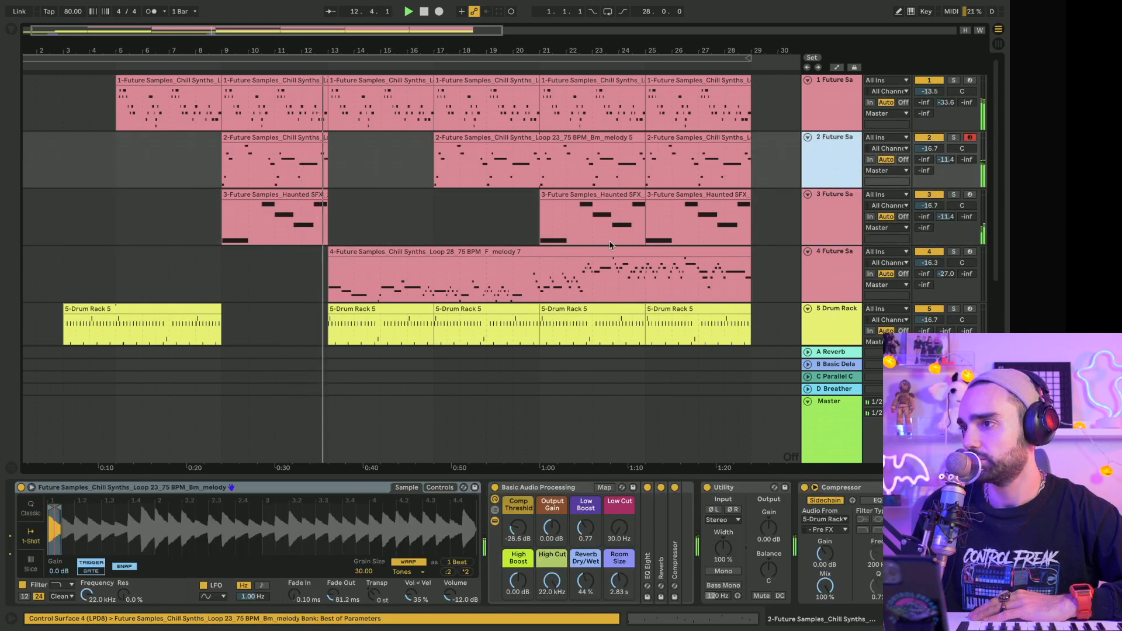
Step: Listen to the rest of the arrangement, inspect the long melody clip on track 4, and stop playback back at the start
{"action": "scroll", "coordinate": [609, 243], "scroll_direction": "down", "scroll_amount": 5}
{"action": "scroll", "coordinate": [506, 280], "scroll_direction": "up", "scroll_amount": 5}
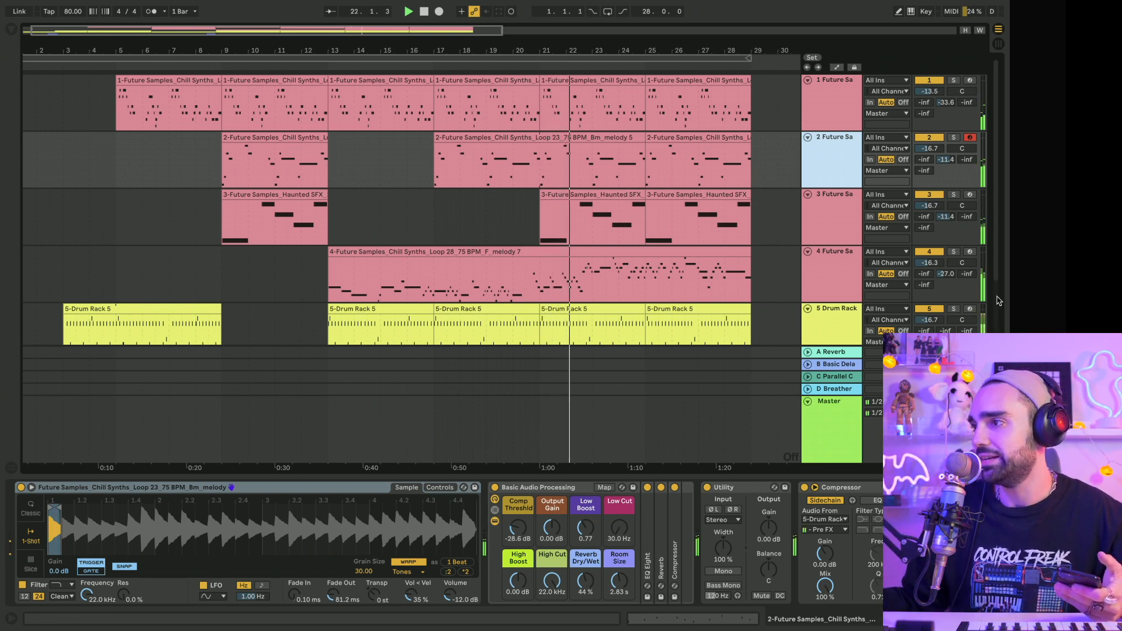
{"action": "left_click", "coordinate": [650, 292]}
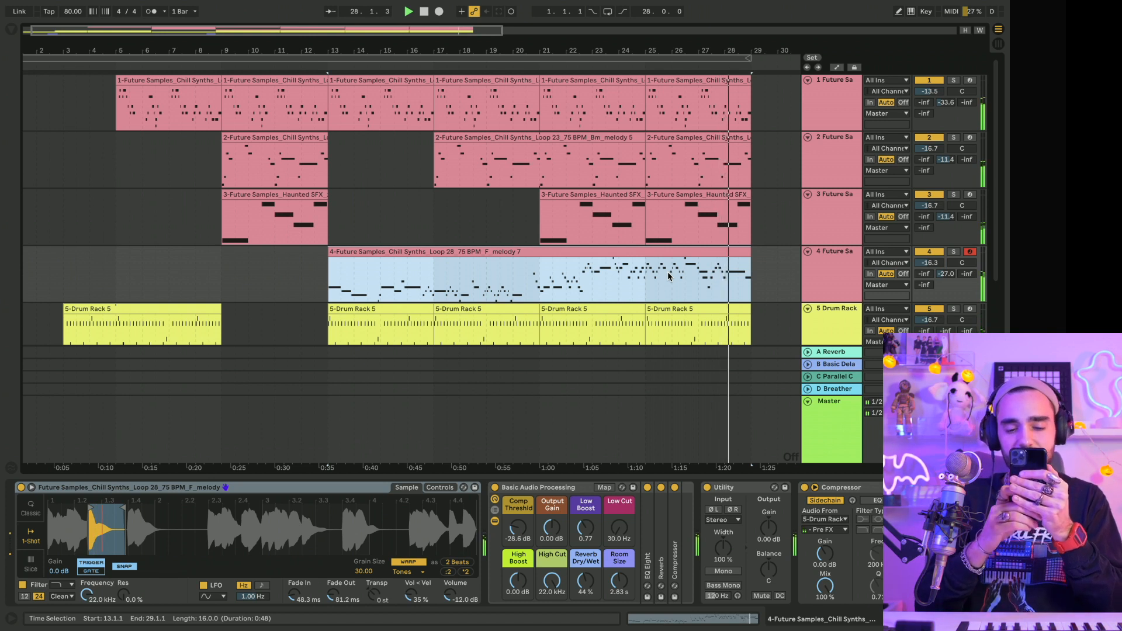
{"action": "double_click", "coordinate": [421, 13]}
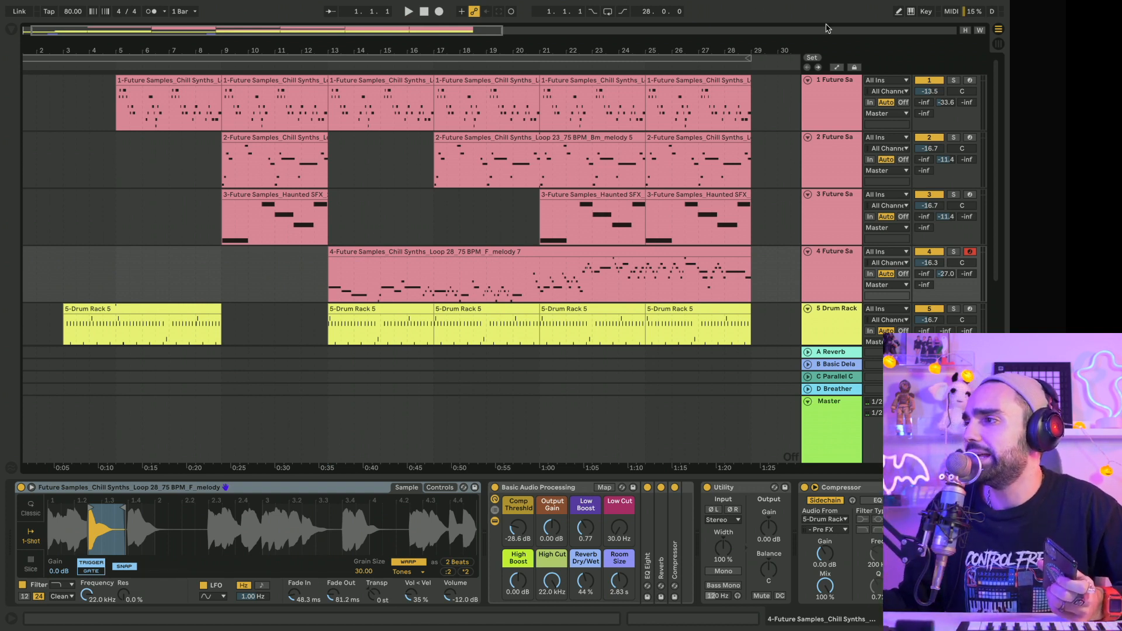
Step: Solo track 1 and play it from the beginning of its first clip at bar 5
{"action": "left_click", "coordinate": [829, 108]}
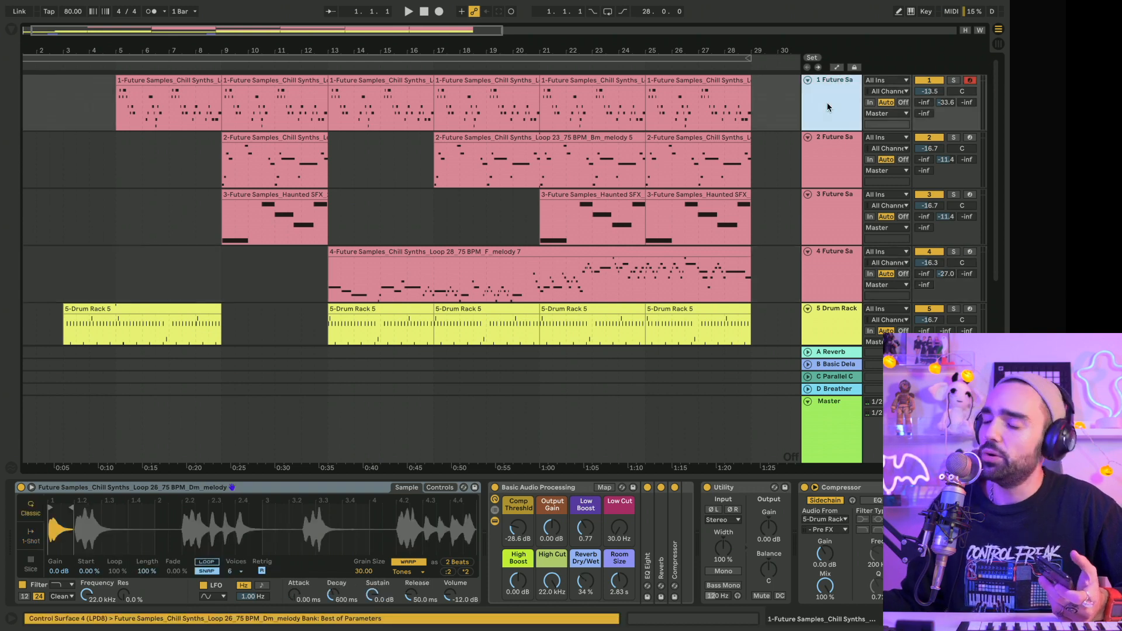
{"action": "left_click", "coordinate": [120, 165]}
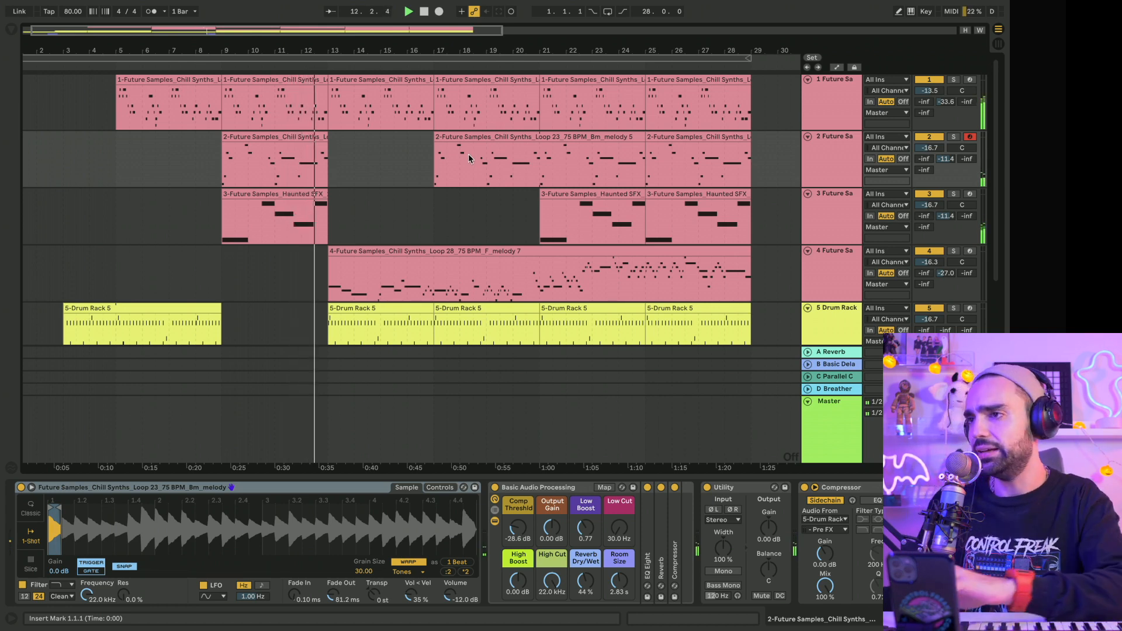
{"action": "left_click", "coordinate": [828, 127]}
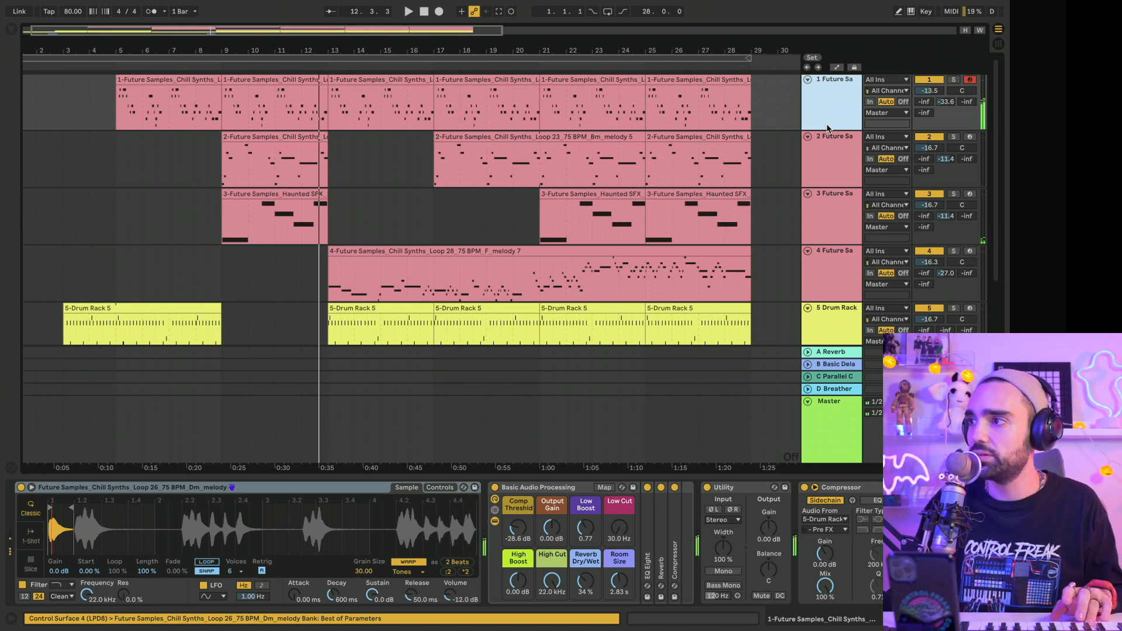
{"action": "left_click", "coordinate": [119, 120]}
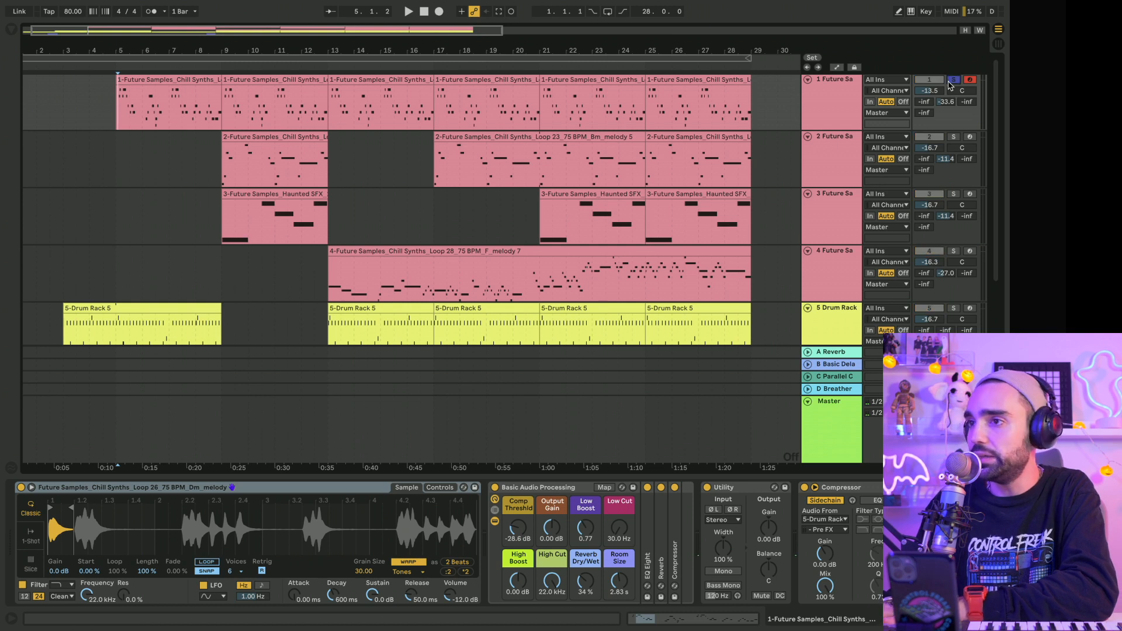
{"action": "key", "text": "space"}
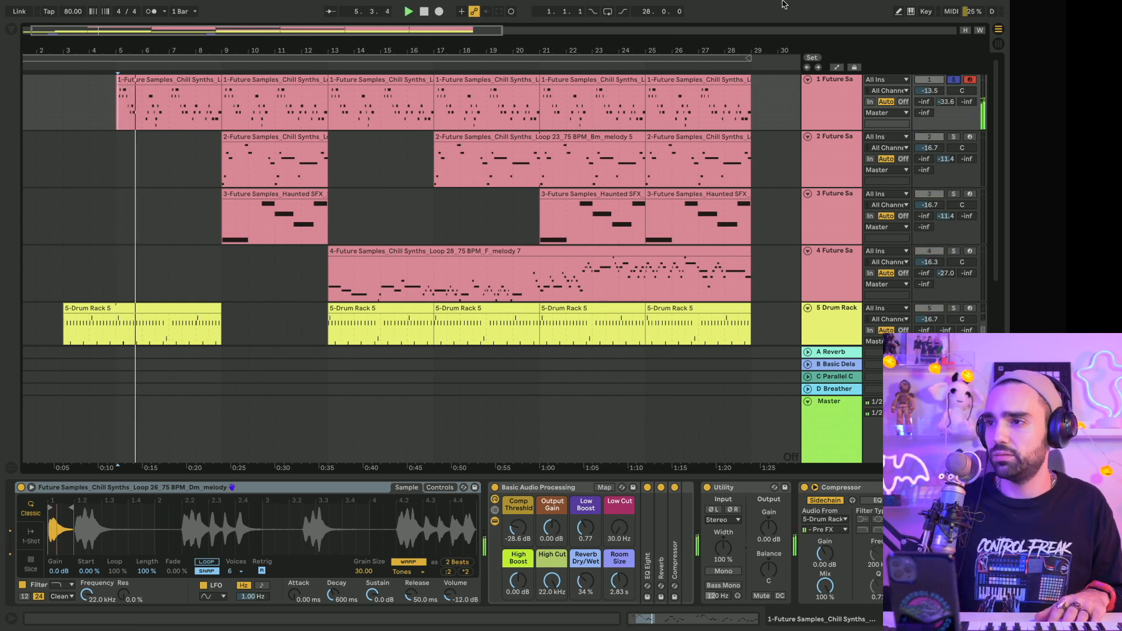
Step: Try extending track 1's sample end to cover the whole loop, and shorten it again to the first hit
{"action": "left_click", "coordinate": [146, 80]}
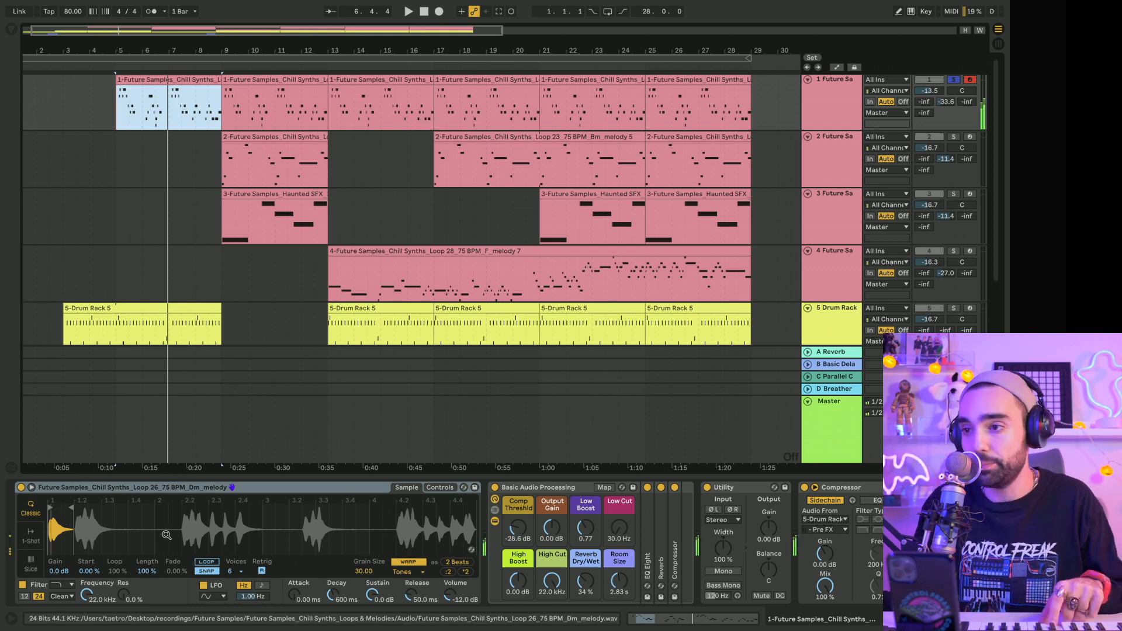
{"action": "left_click", "coordinate": [69, 508]}
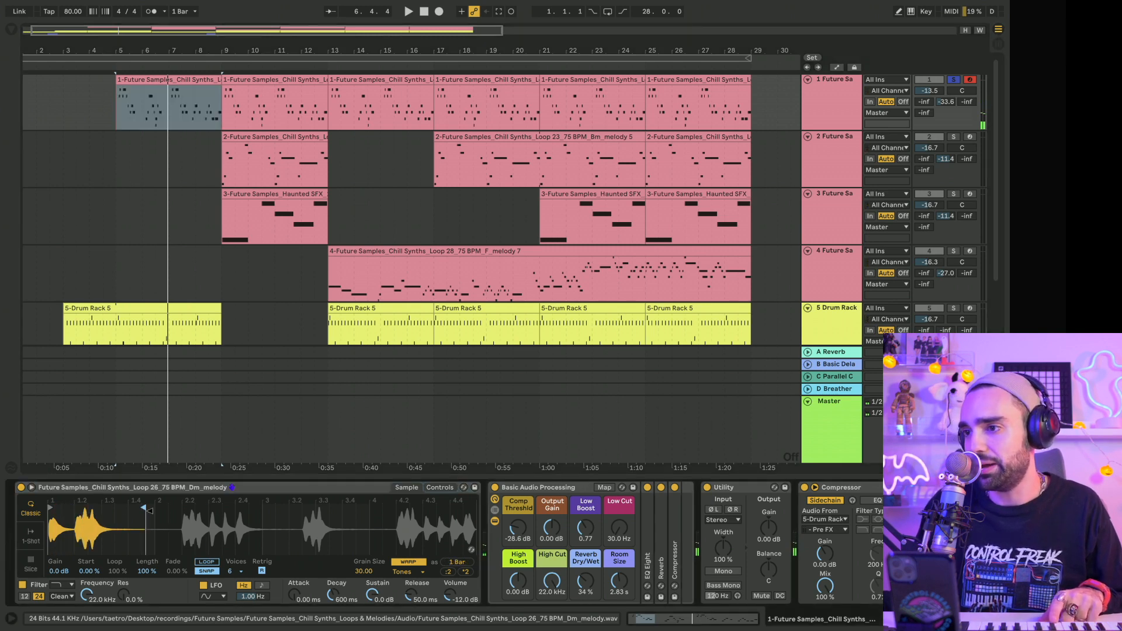
{"action": "left_click_drag", "start_coordinate": [148, 509], "coordinate": [474, 508]}
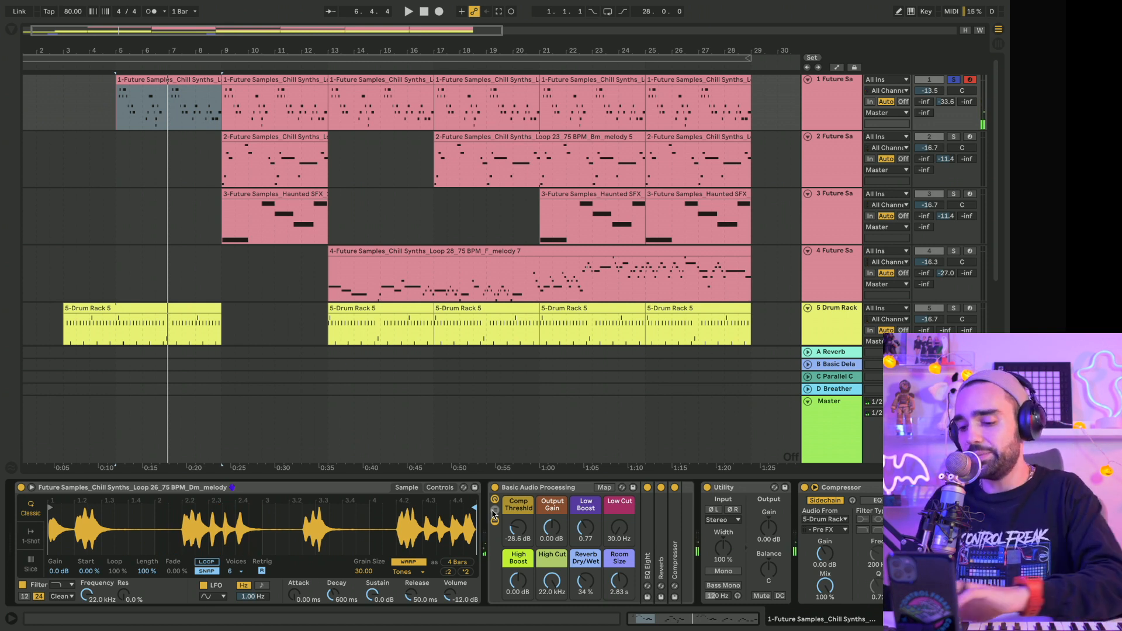
{"action": "left_click_drag", "start_coordinate": [474, 508], "coordinate": [71, 508]}
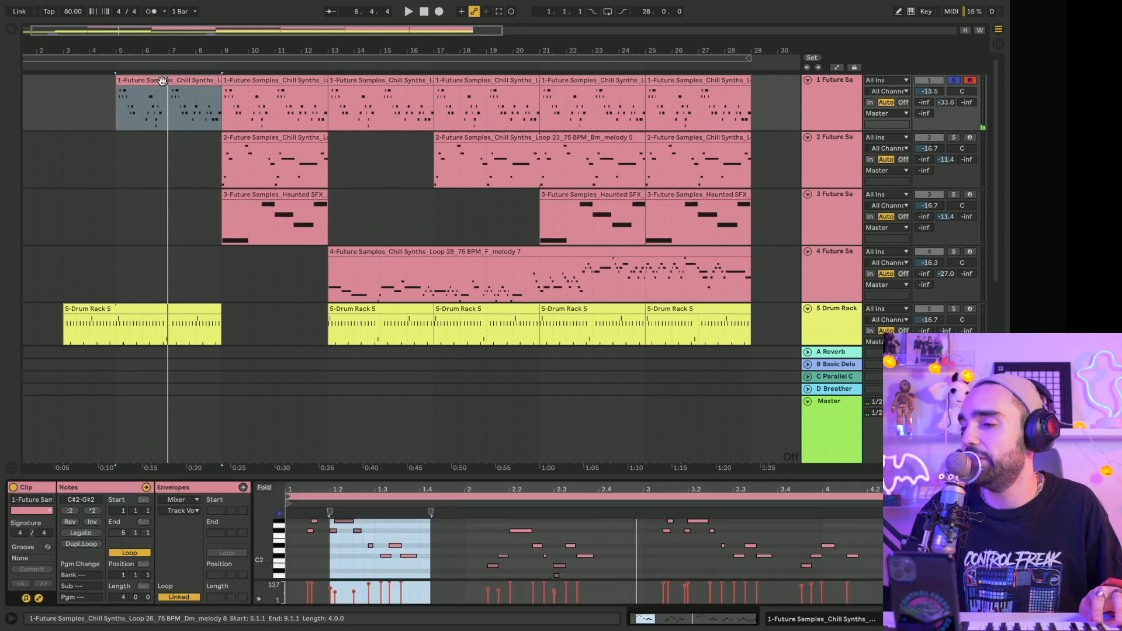
Step: Open the MIDI notes of track 1's first clip and examine the opening notes around 1.1.2
{"action": "key", "text": "shift+Tab"}
{"action": "left_click", "coordinate": [310, 531]}
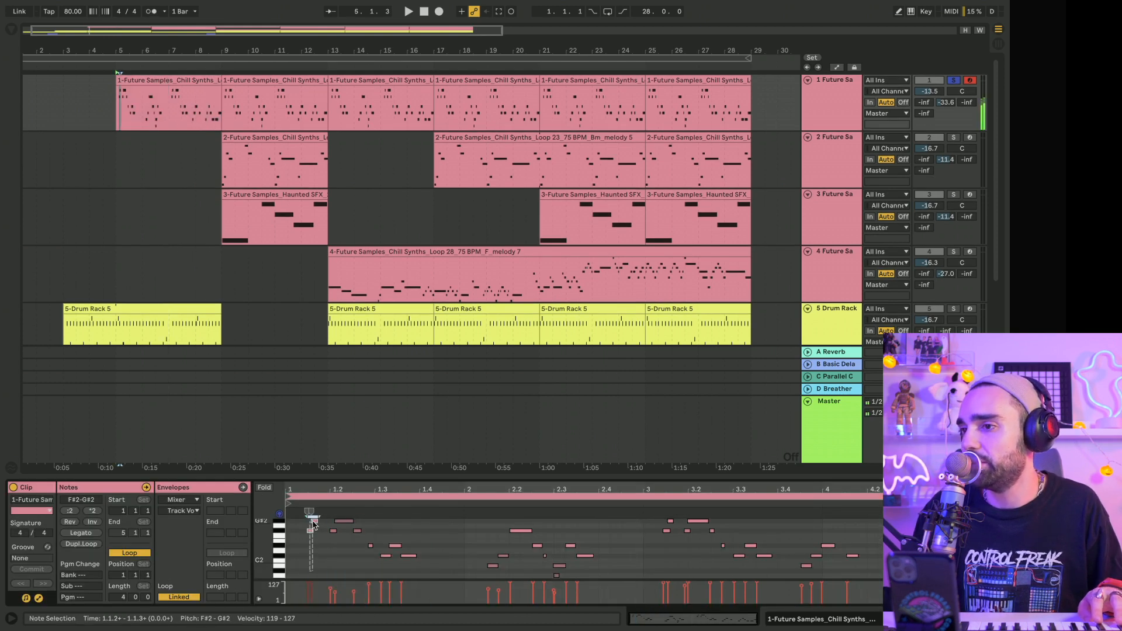
{"action": "left_click", "coordinate": [312, 552]}
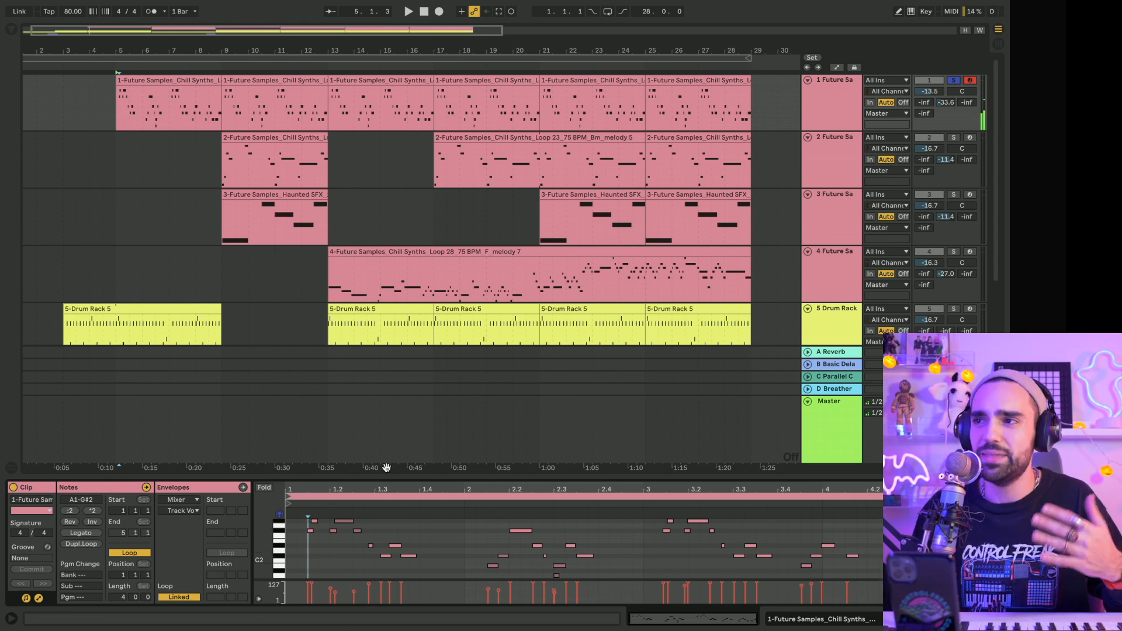
Step: Play the unsoloed mix from just before bar 5 and show the devices of the 6 Drum Rack track
{"action": "left_click", "coordinate": [108, 181]}
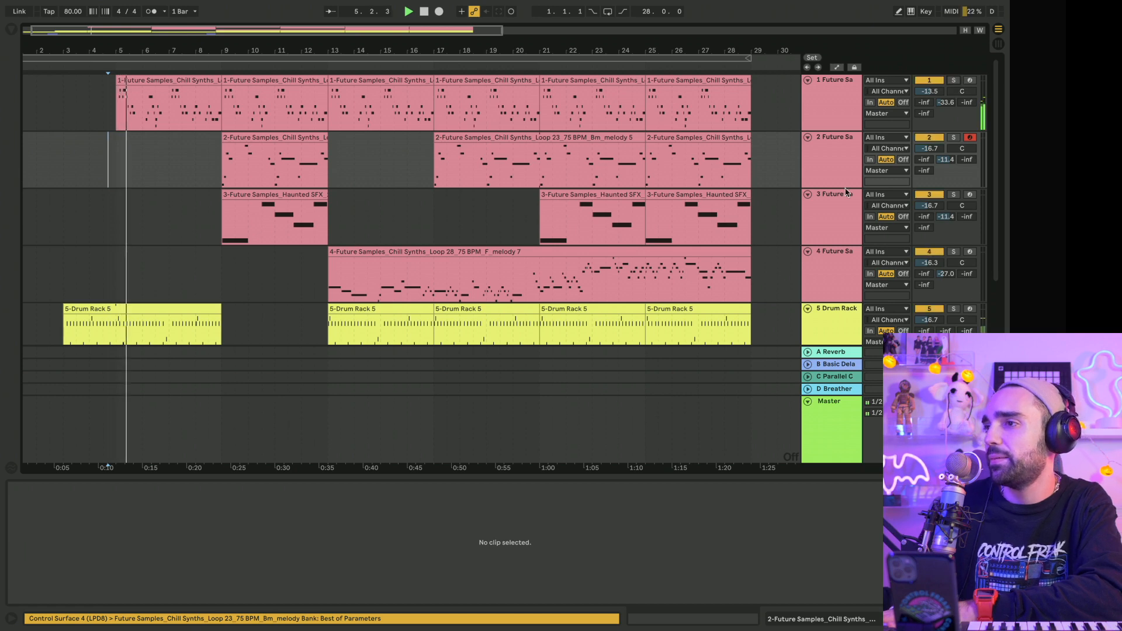
{"action": "scroll", "coordinate": [351, 263], "scroll_direction": "down", "scroll_amount": 6}
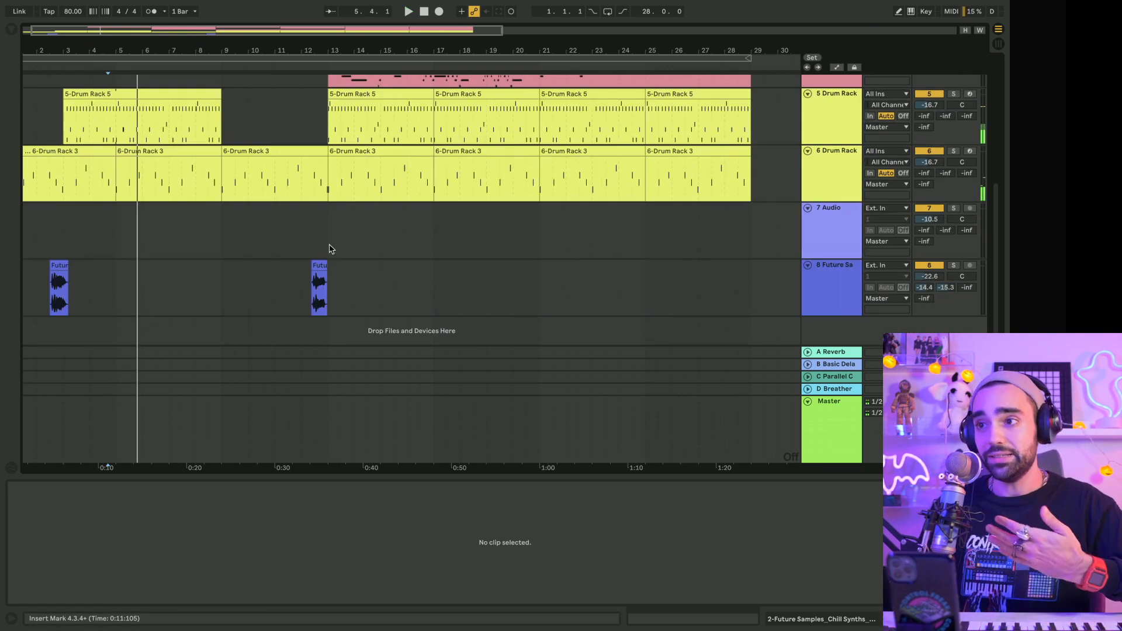
{"action": "left_click", "coordinate": [835, 177]}
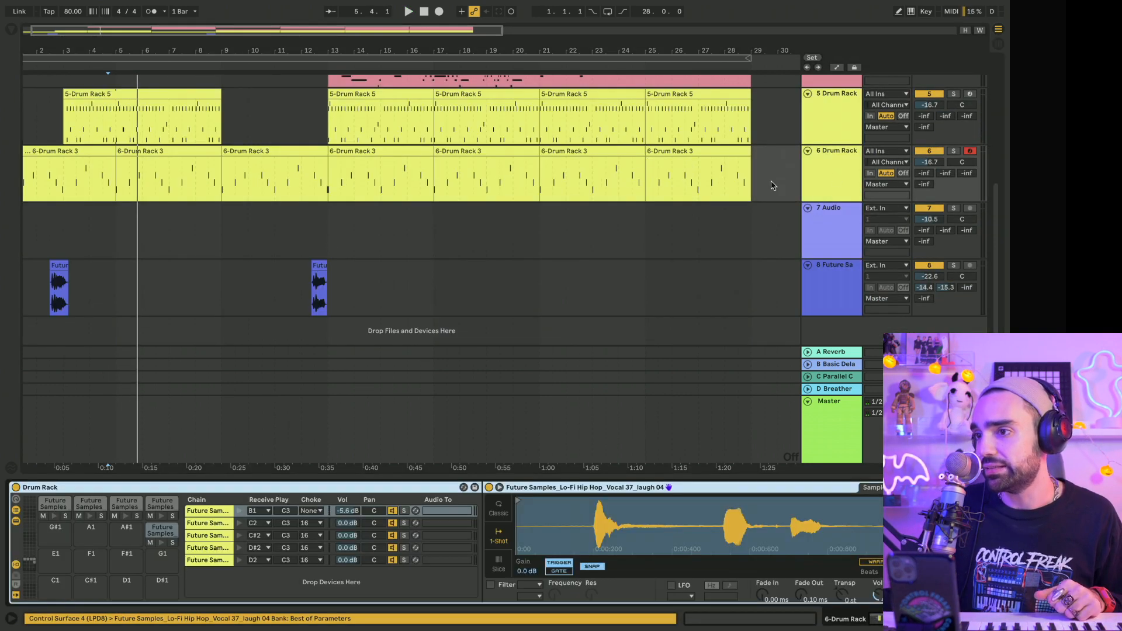
Step: Select the C2 pad of the drum rack and audition its chopped Chill Synths loop sample
{"action": "left_click", "coordinate": [53, 502]}
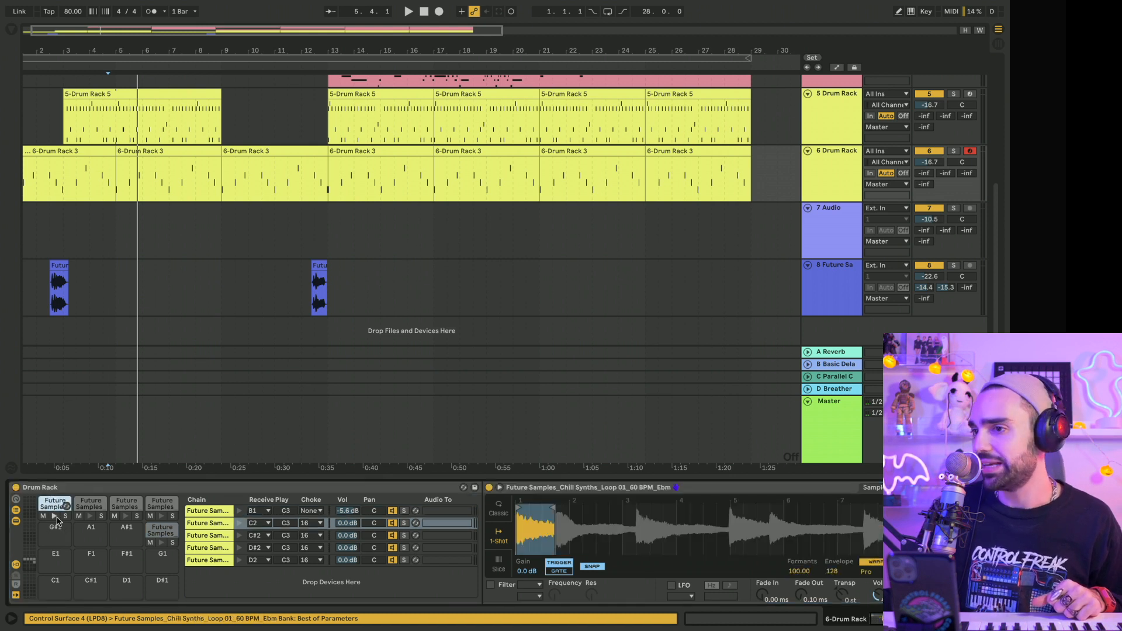
{"action": "left_click", "coordinate": [55, 516]}
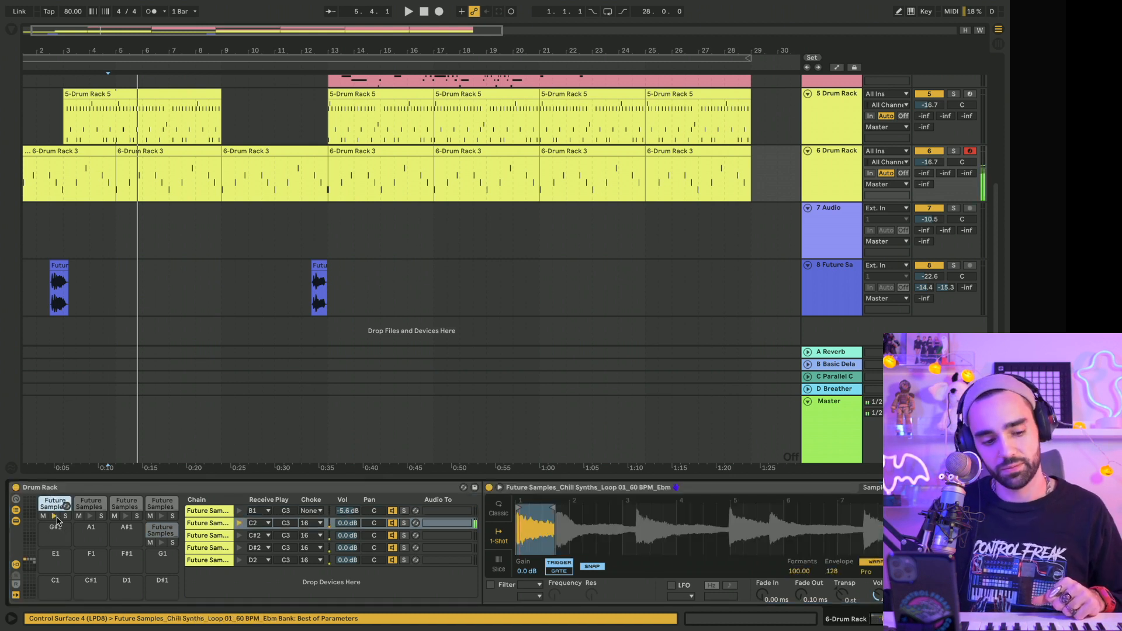
{"action": "left_click", "coordinate": [57, 521]}
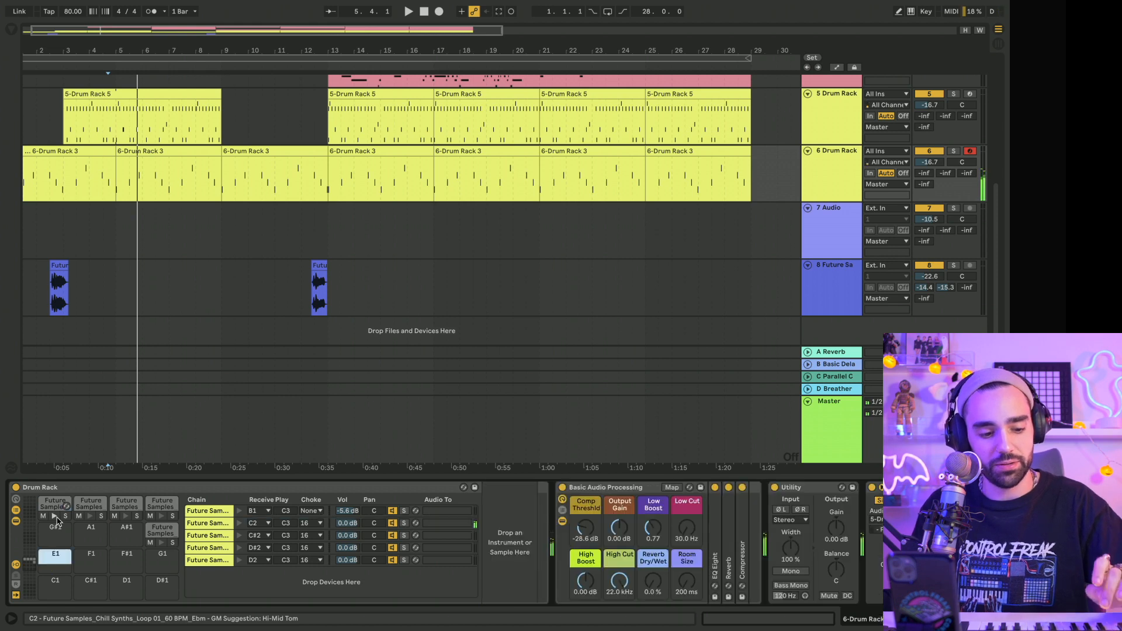
{"action": "left_click", "coordinate": [56, 517]}
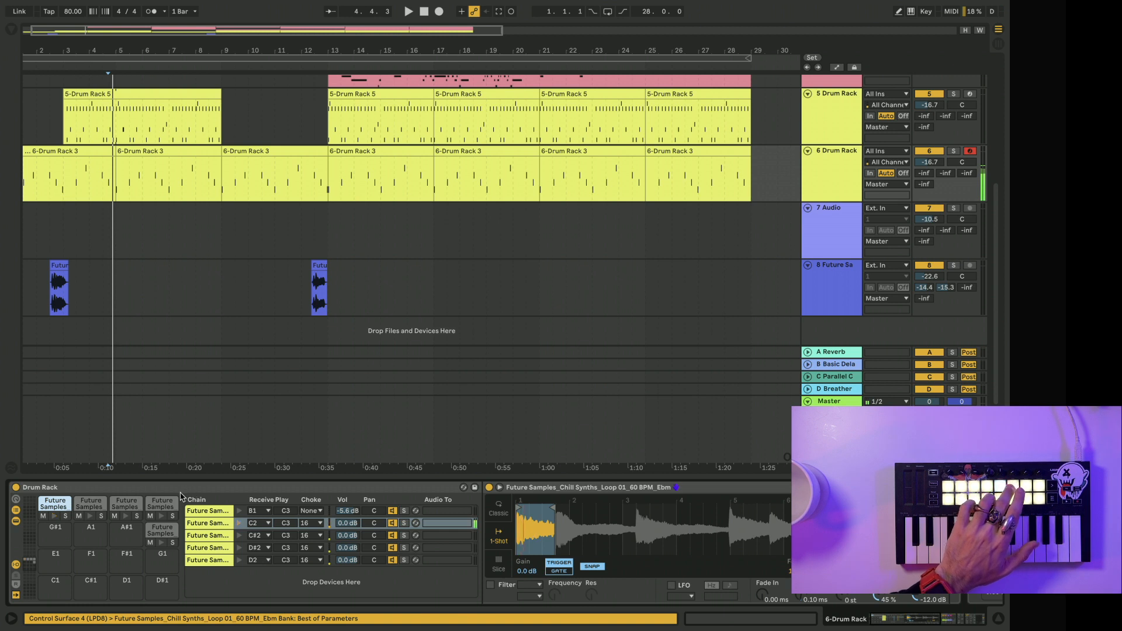
Step: Compare the sample settings of the drum rack's C#2 and D2 pads
{"action": "left_click", "coordinate": [89, 510]}
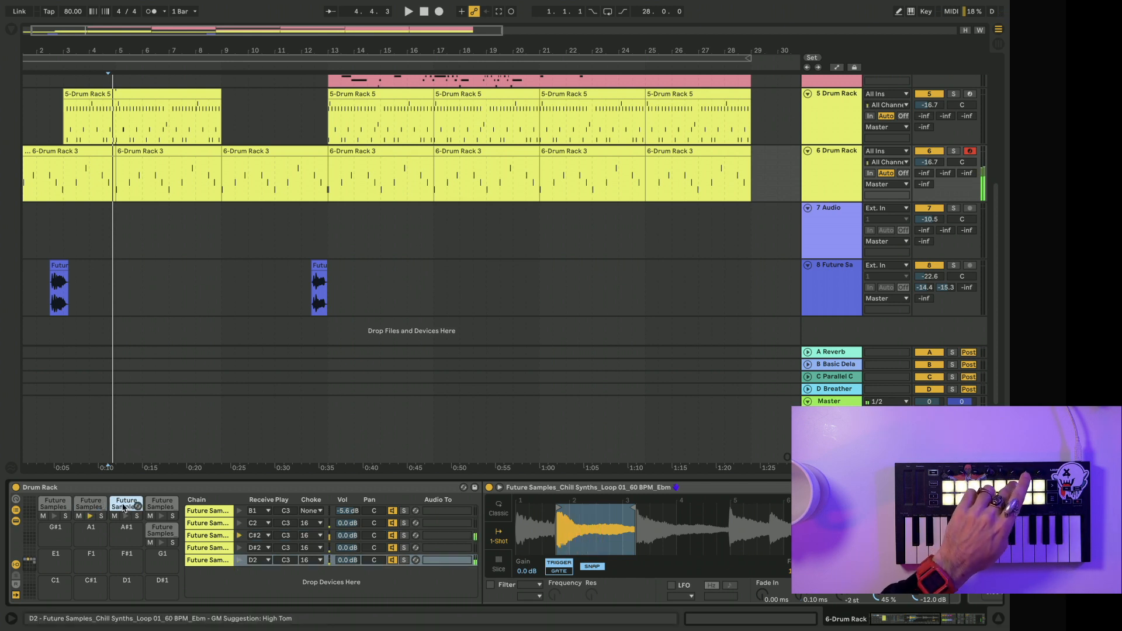
{"action": "left_click", "coordinate": [91, 506]}
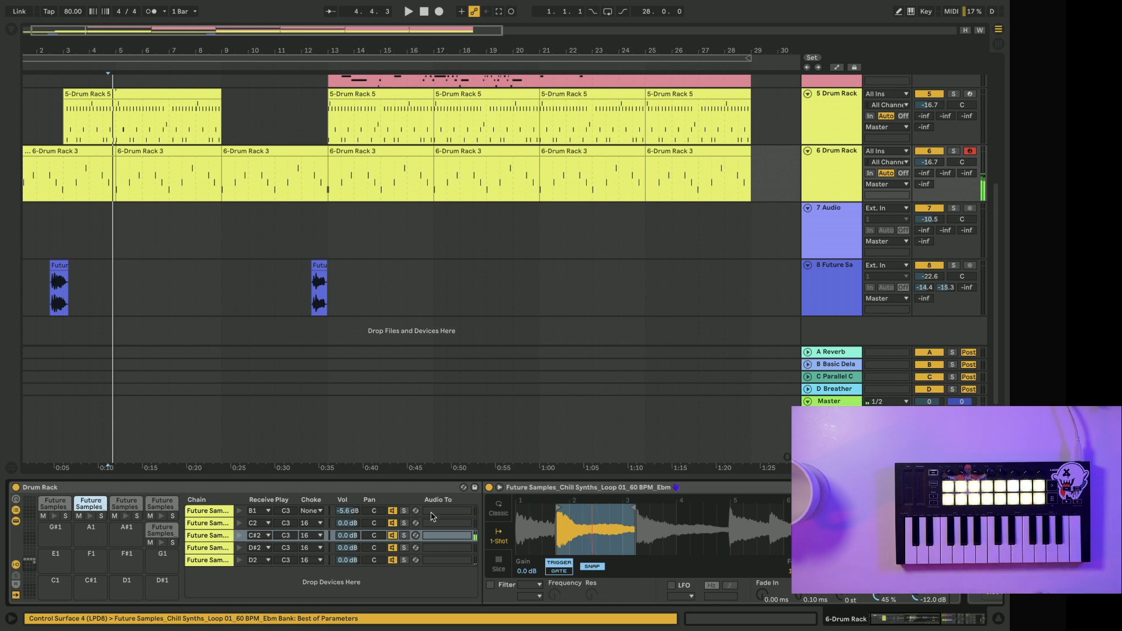
{"action": "left_click", "coordinate": [128, 506]}
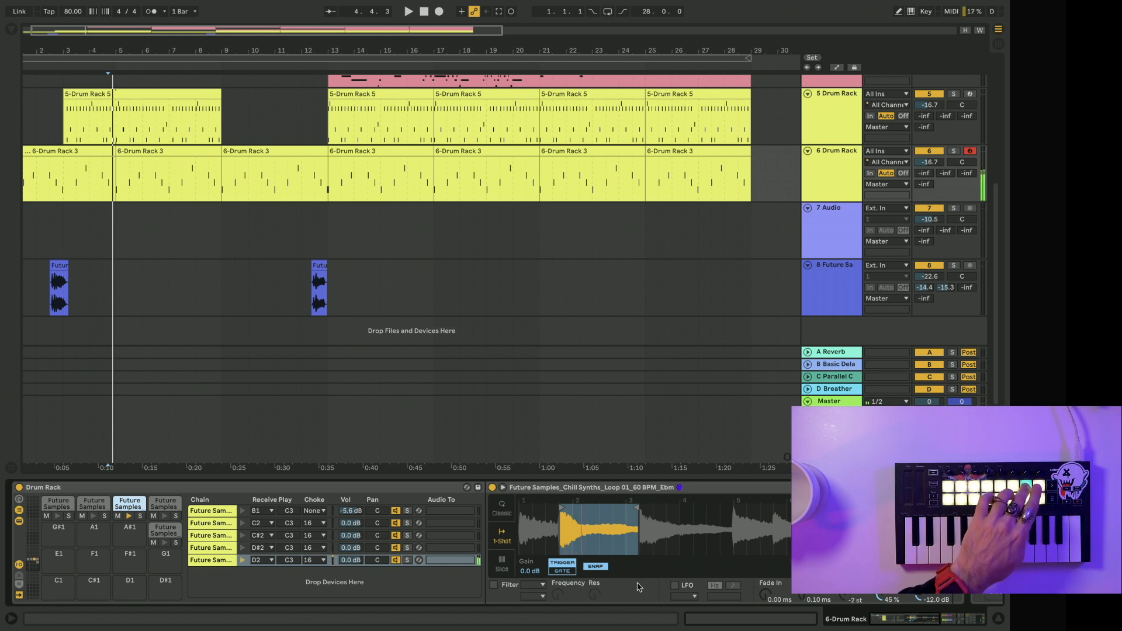
Step: Show the sample settings of the drum rack's D#2 pad and play the arrangement from just before bar 5
{"action": "left_click", "coordinate": [161, 504]}
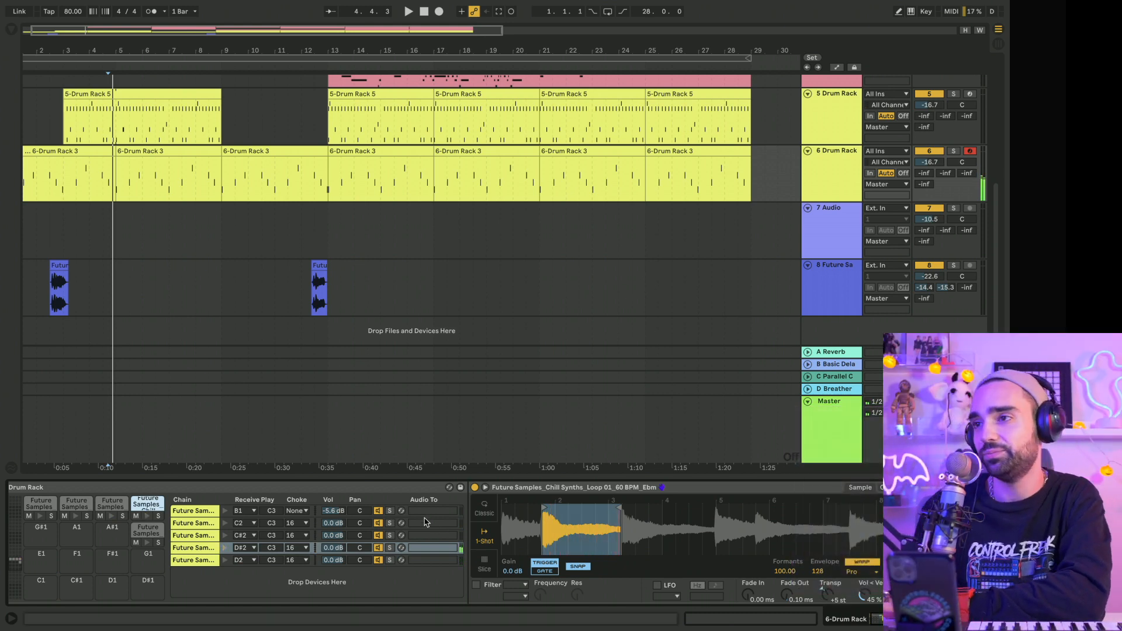
{"action": "key", "text": "space"}
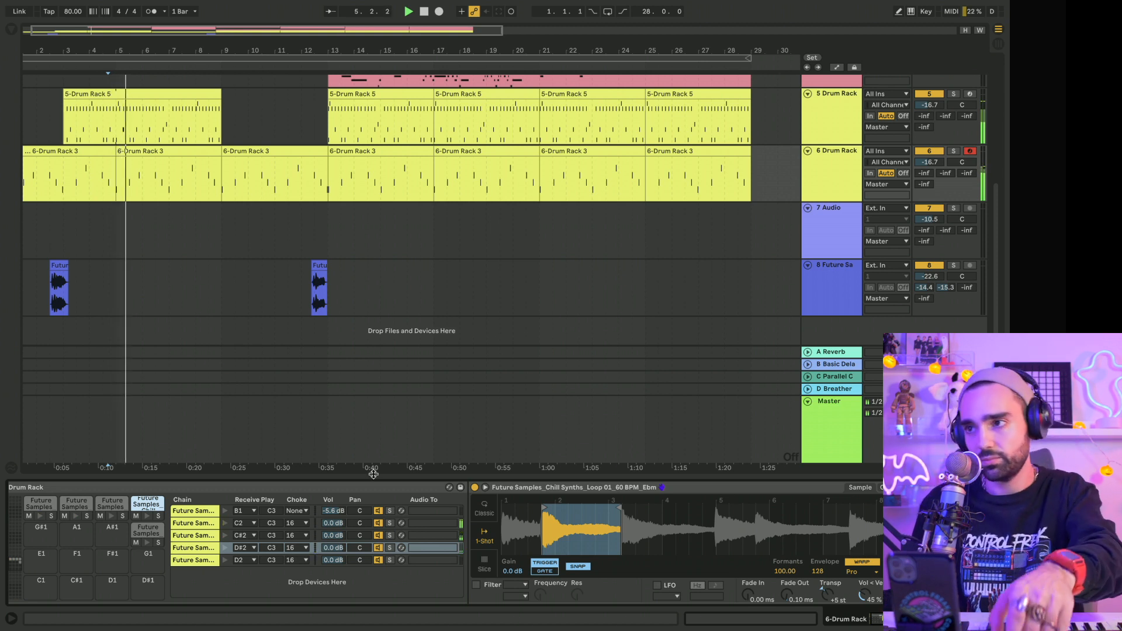
{"action": "scroll", "coordinate": [208, 277], "scroll_direction": "up", "scroll_amount": 1}
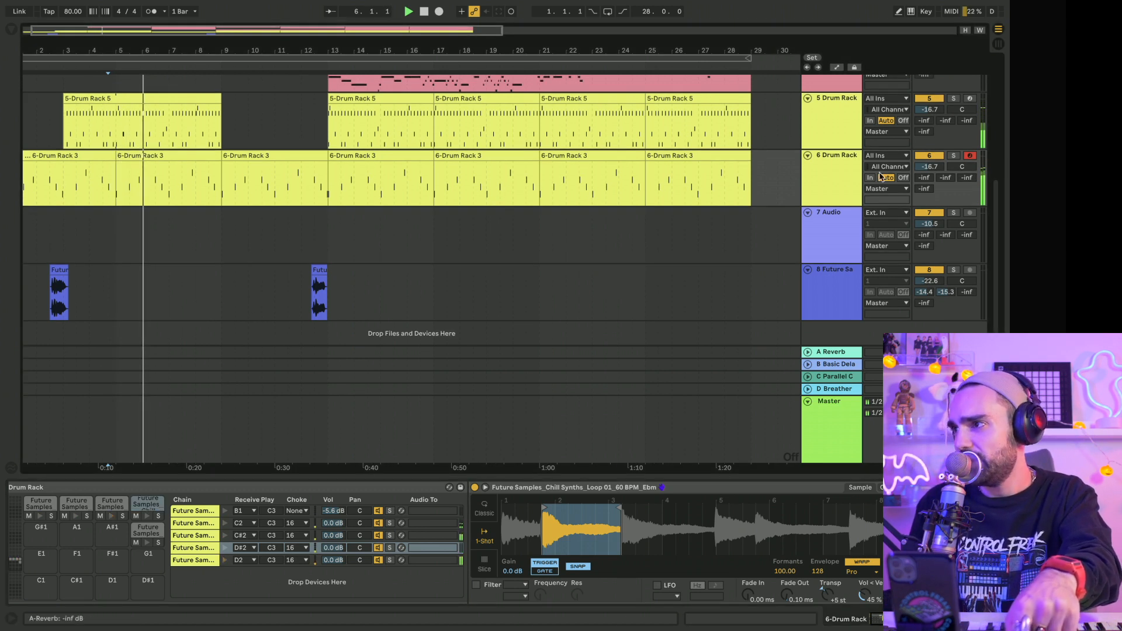
{"action": "left_click", "coordinate": [838, 173]}
{"action": "scroll", "coordinate": [837, 173], "scroll_direction": "up", "scroll_amount": 1}
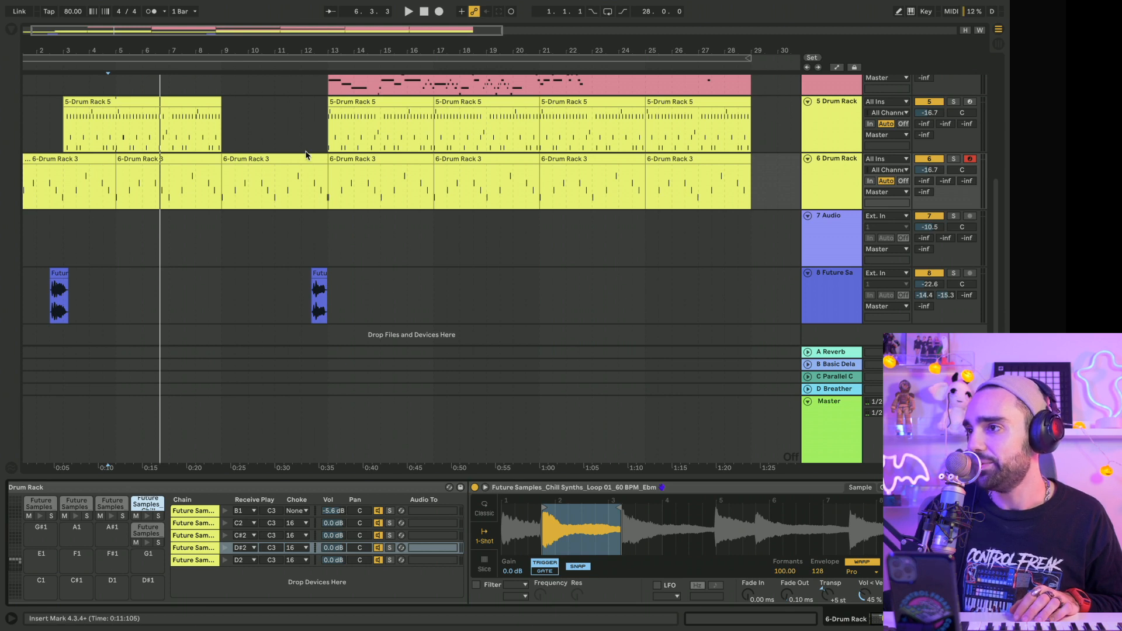
Step: Show the devices of the 5 Drum Rack track and examine its closed hat and box kick samples
{"action": "scroll", "coordinate": [875, 153], "scroll_direction": "up", "scroll_amount": 5}
{"action": "left_click", "coordinate": [837, 228]}
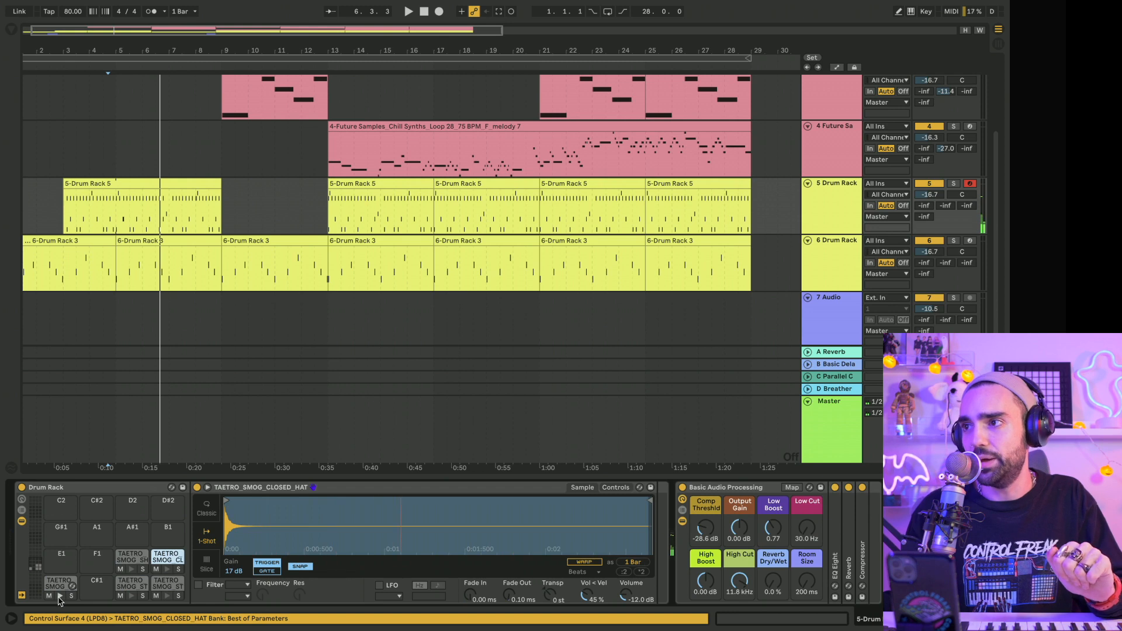
{"action": "scroll", "coordinate": [247, 308], "scroll_direction": "up", "scroll_amount": 4}
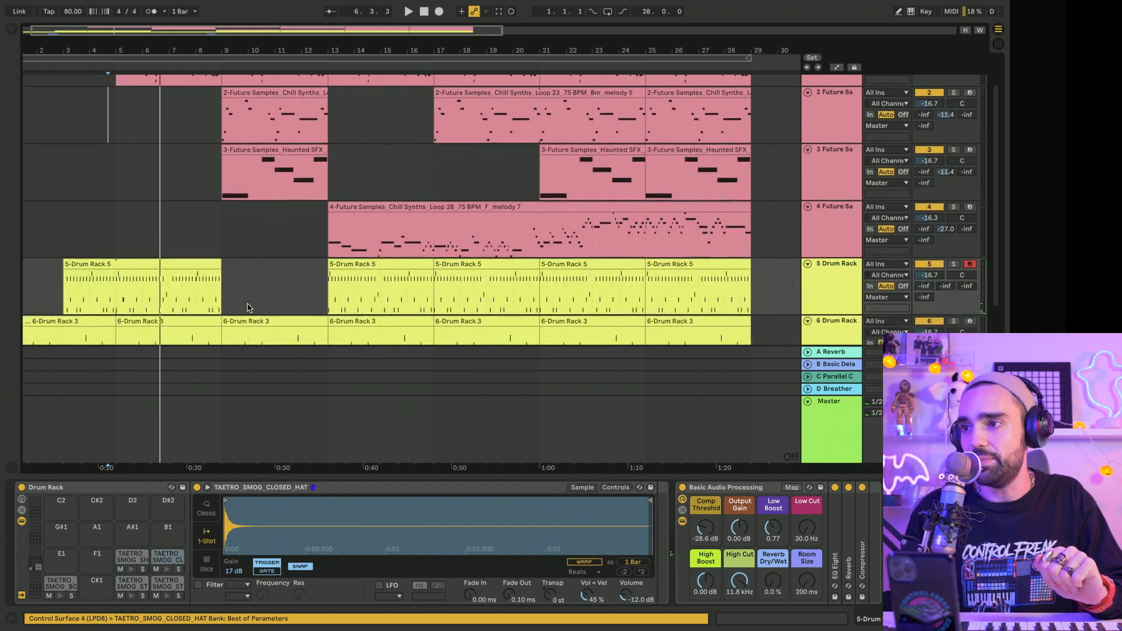
{"action": "scroll", "coordinate": [247, 308], "scroll_direction": "down", "scroll_amount": 2}
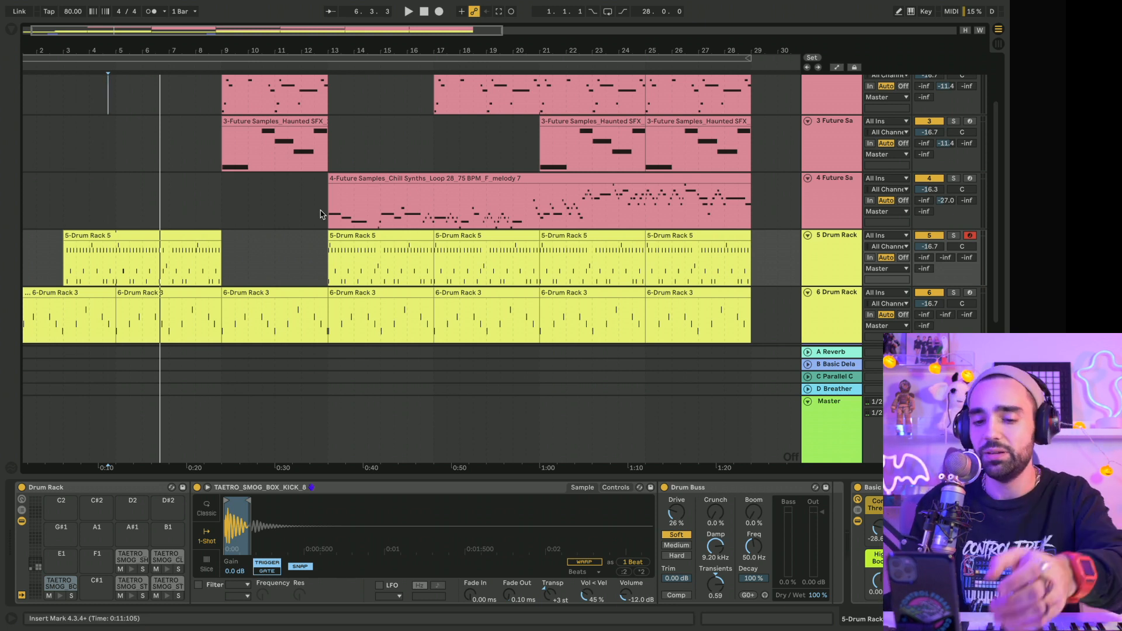
Step: Play from just before bar 9, solo track 3 and show its Haunted SFX sampler
{"action": "left_click", "coordinate": [219, 209]}
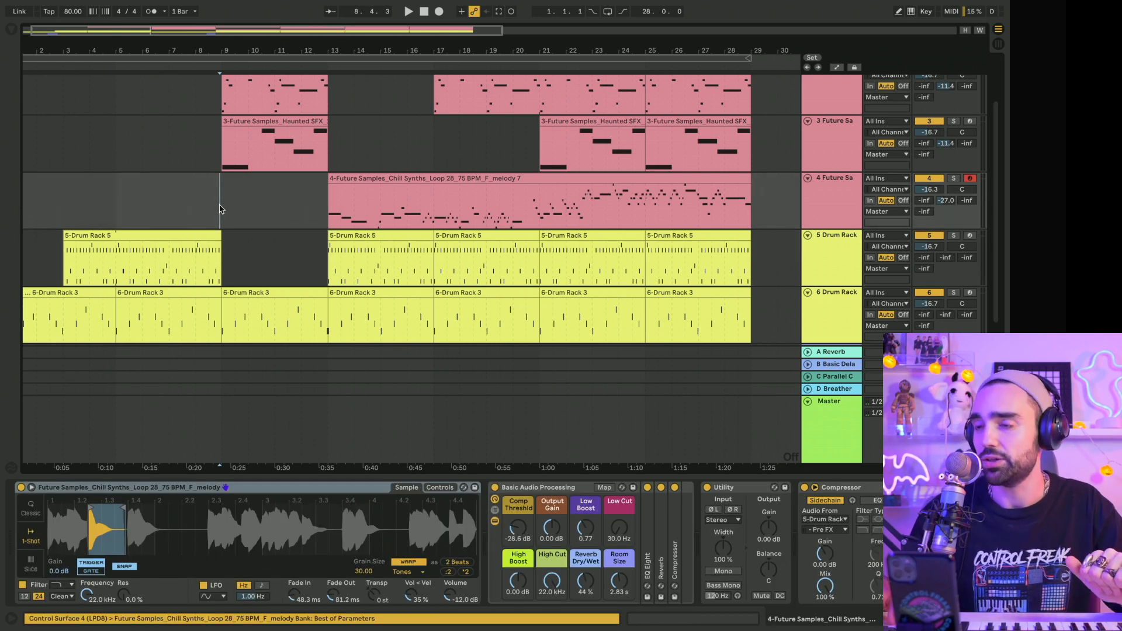
{"action": "key", "text": "space"}
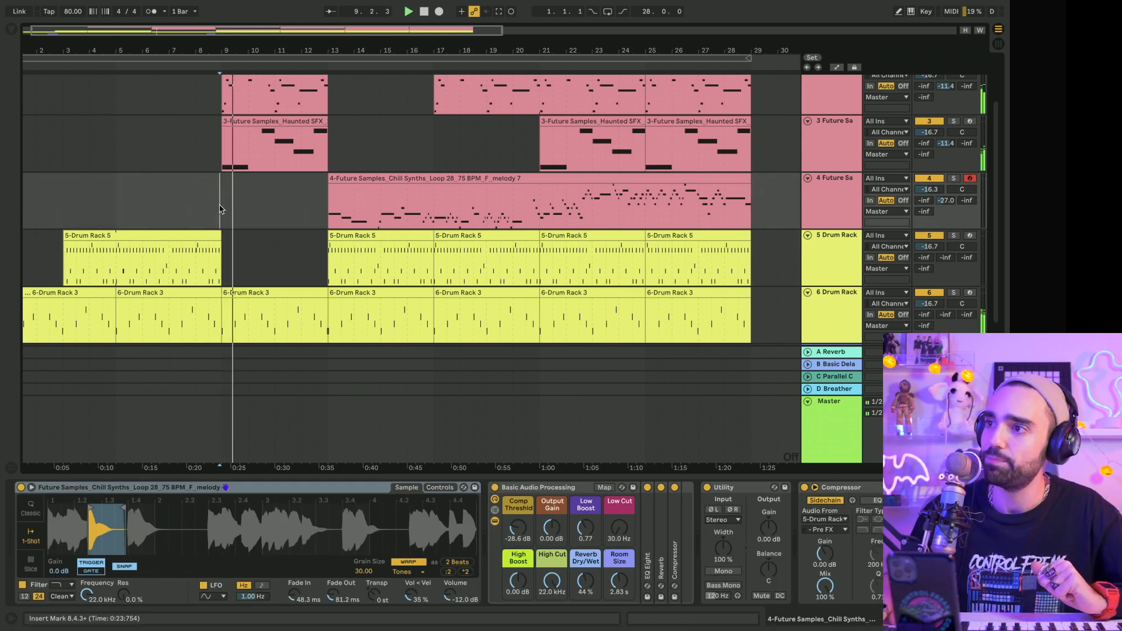
{"action": "left_click", "coordinate": [954, 121]}
{"action": "left_click", "coordinate": [844, 139]}
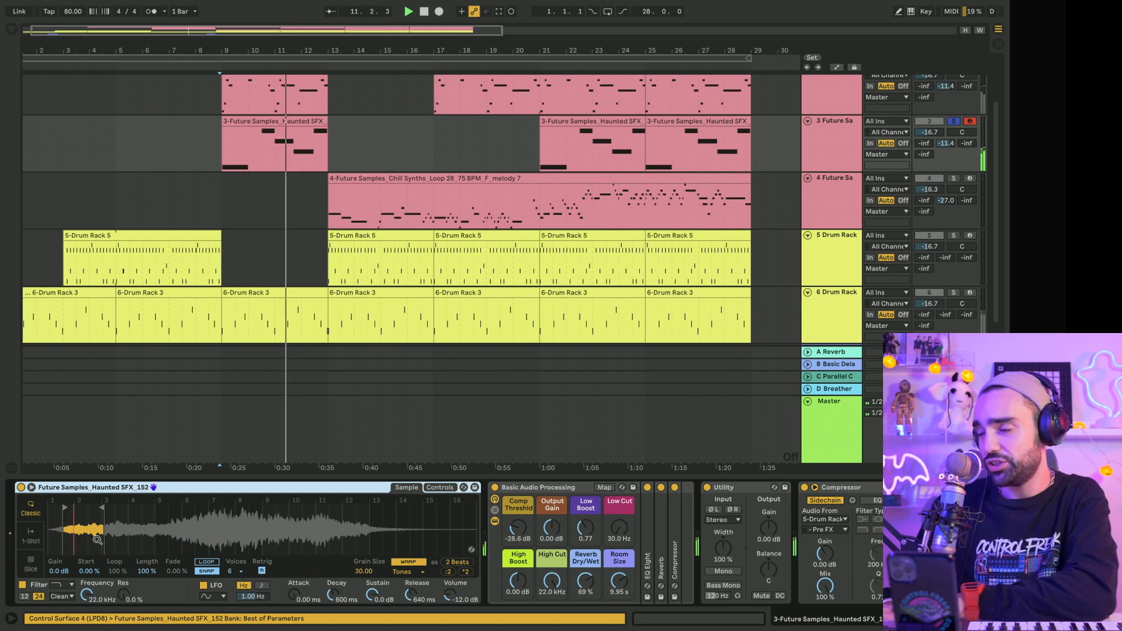
{"action": "key", "text": "space"}
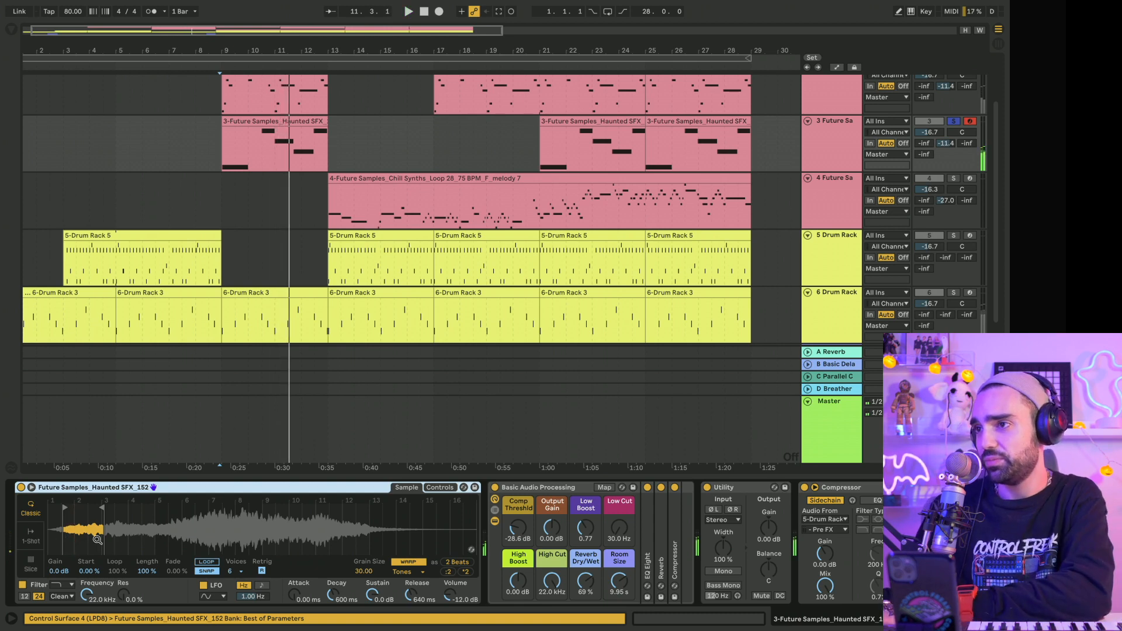
Step: Browse the Desktop recordings folder to the Audio folder of the Future Samples Haunted SFX library
{"action": "left_click", "coordinate": [11, 30]}
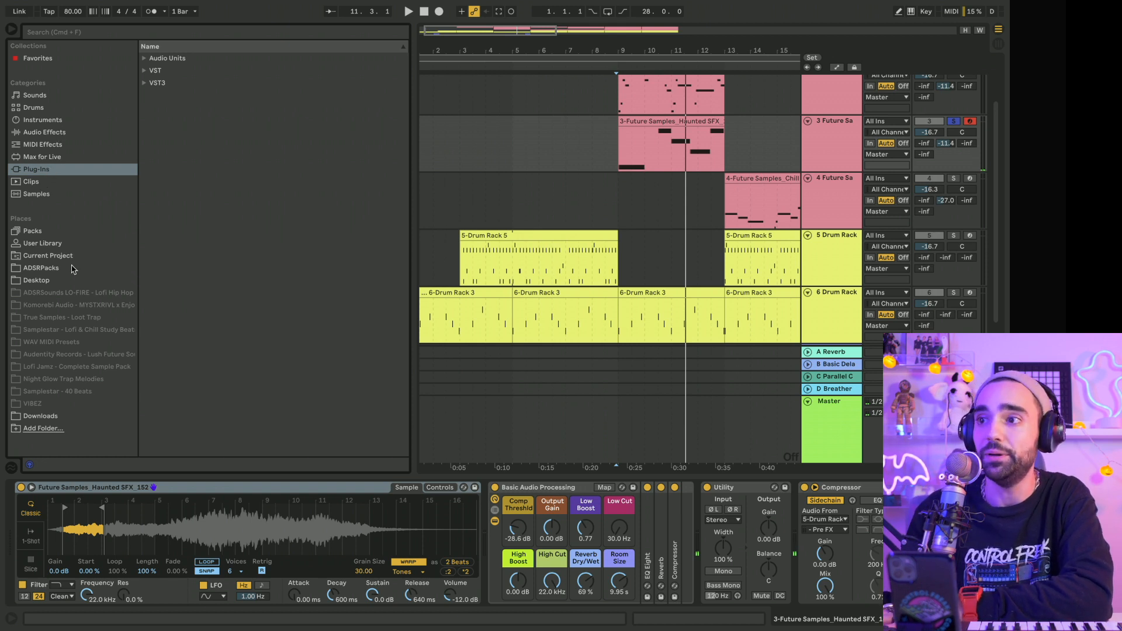
{"action": "left_click", "coordinate": [48, 286]}
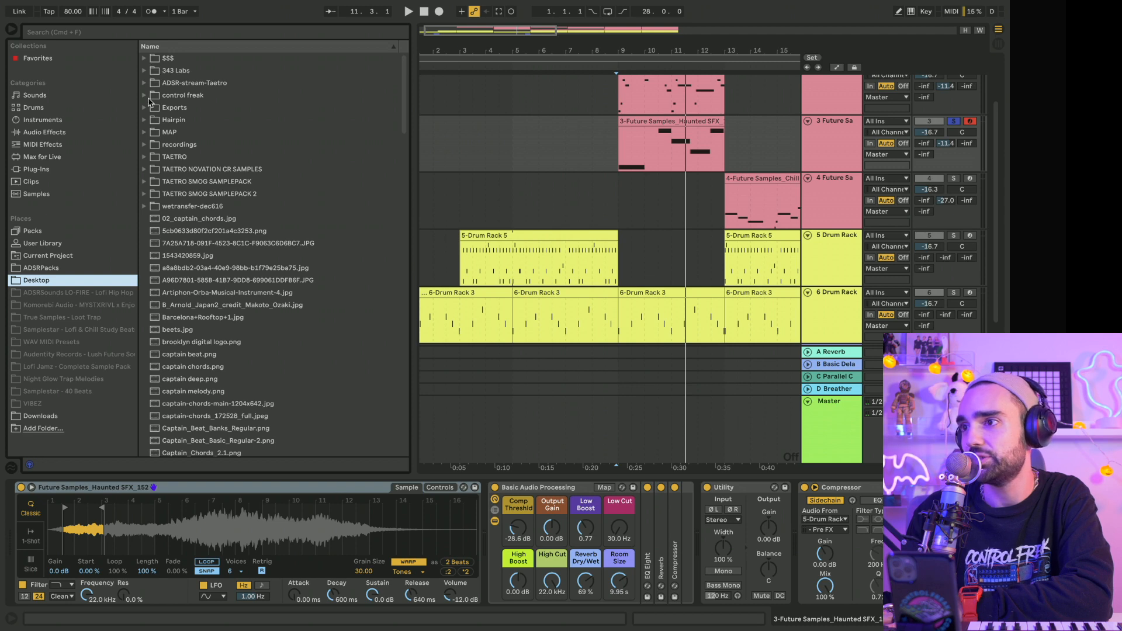
{"action": "left_click", "coordinate": [145, 145]}
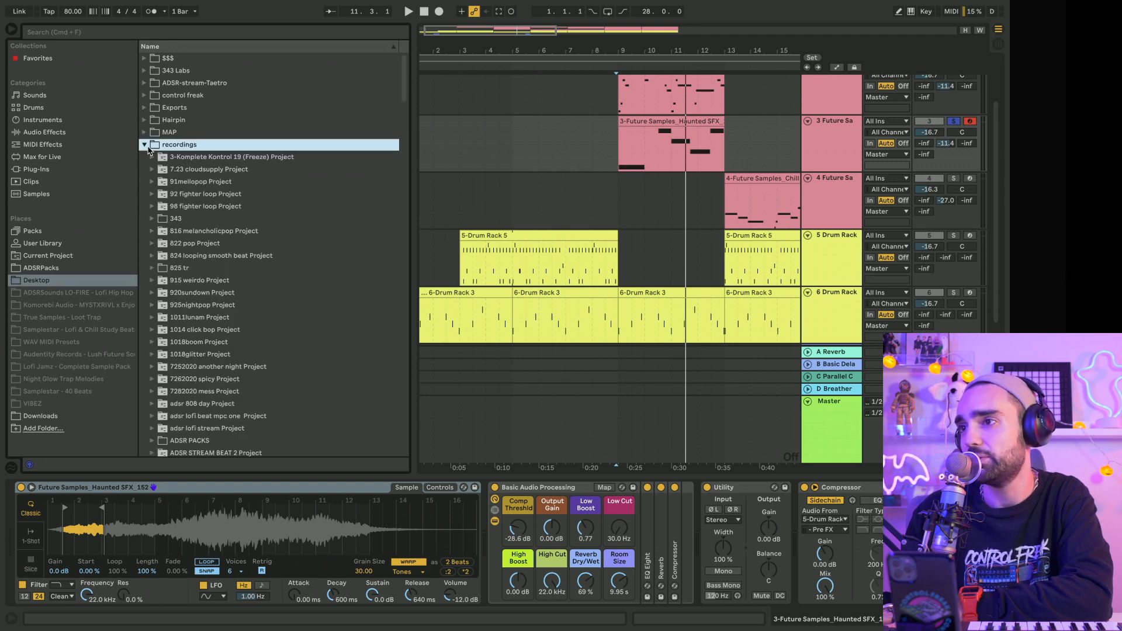
{"action": "scroll", "coordinate": [191, 248], "scroll_direction": "down", "scroll_amount": 15}
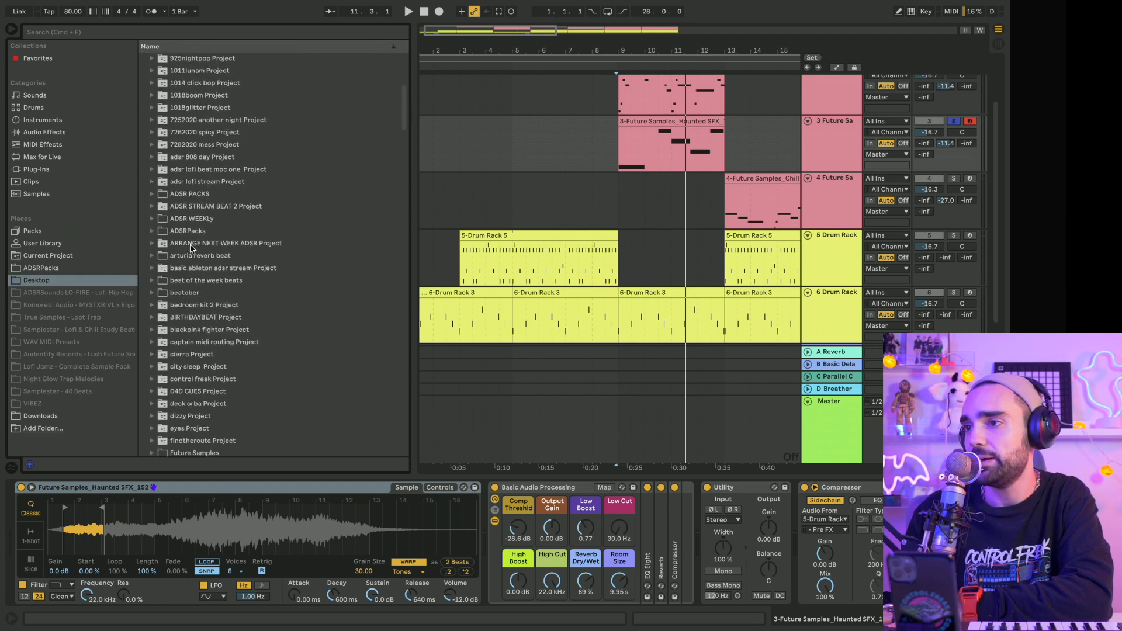
{"action": "scroll", "coordinate": [191, 240], "scroll_direction": "up", "scroll_amount": 4}
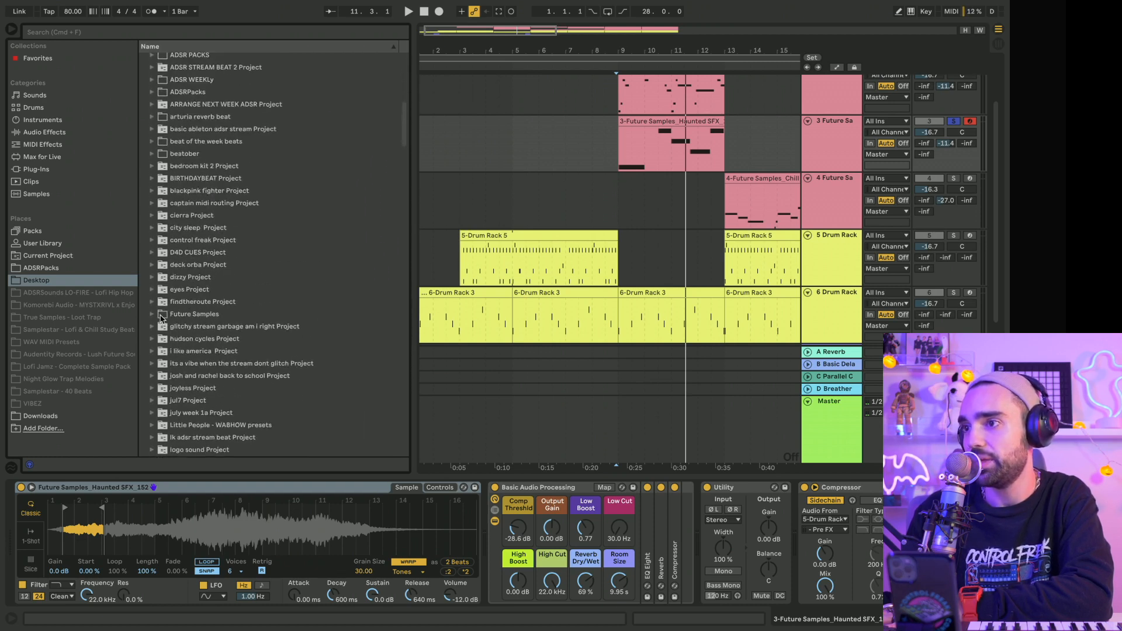
{"action": "left_click", "coordinate": [162, 319]}
{"action": "scroll", "coordinate": [161, 292], "scroll_direction": "down", "scroll_amount": 3}
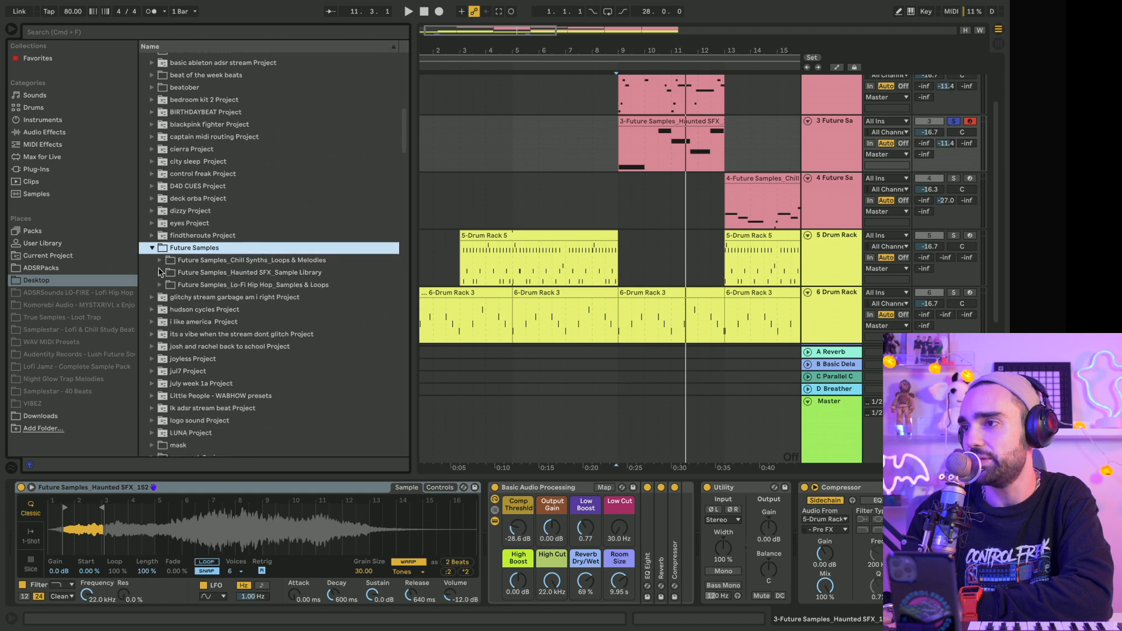
{"action": "left_click", "coordinate": [159, 272]}
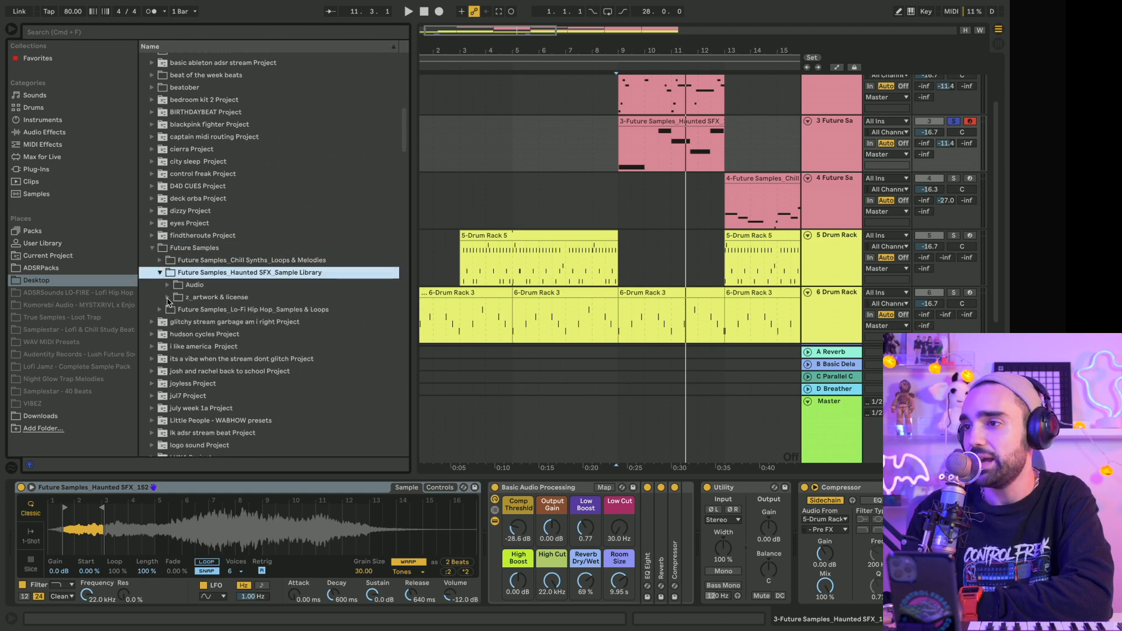
{"action": "left_click", "coordinate": [168, 286]}
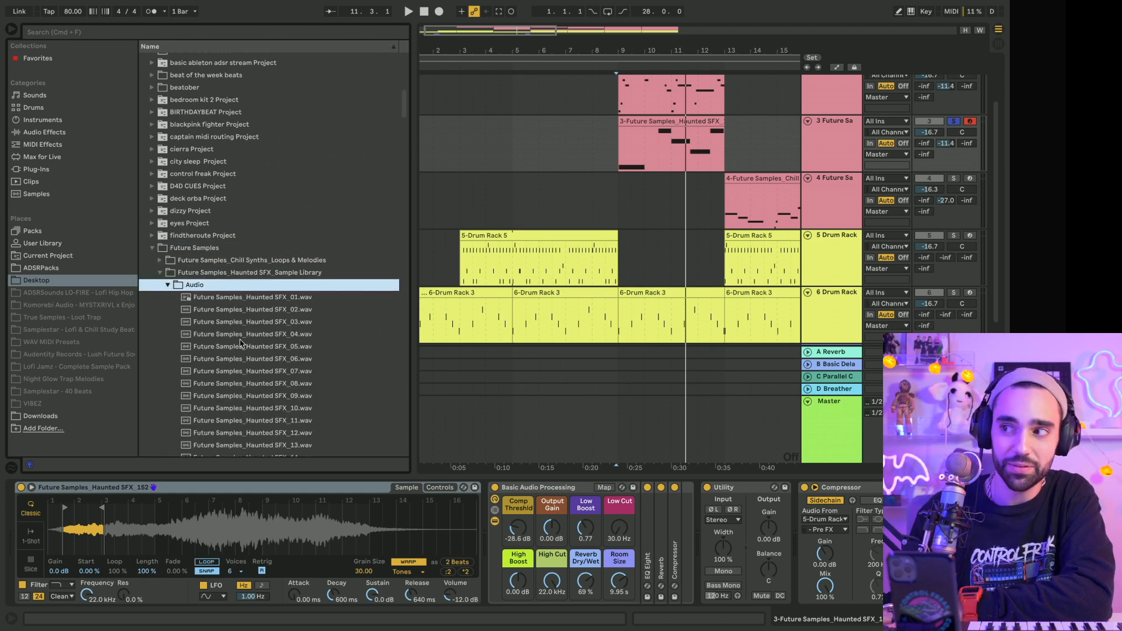
Step: Audition Haunted SFX samples from the library, including 03, 13, 18, 26 and 41
{"action": "left_click", "coordinate": [250, 322]}
{"action": "scroll", "coordinate": [246, 377], "scroll_direction": "down", "scroll_amount": 3}
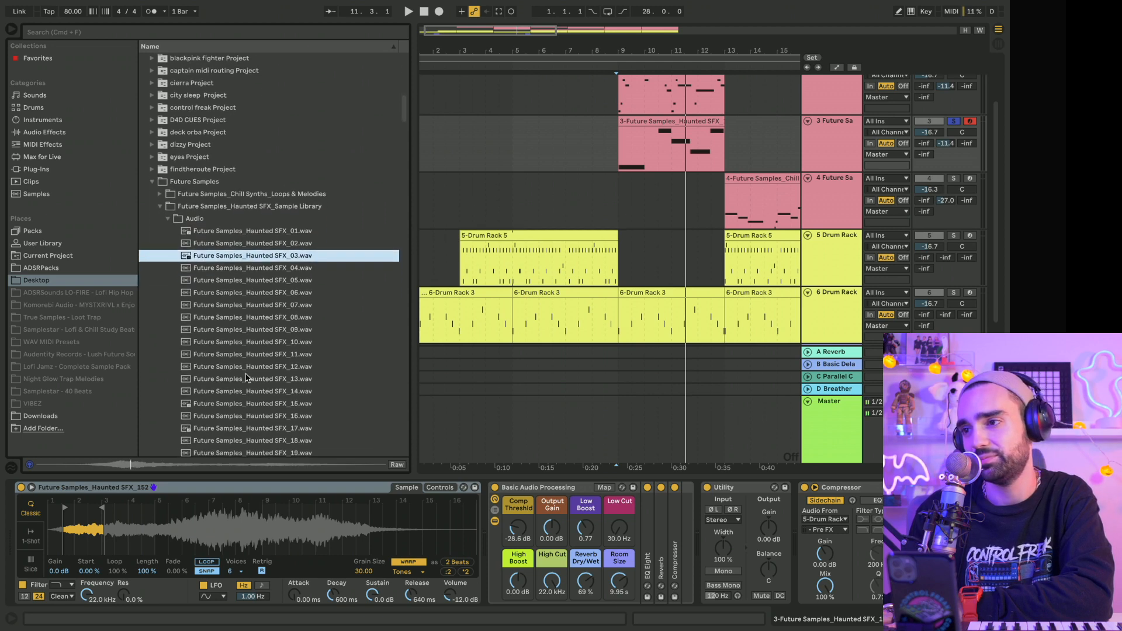
{"action": "left_click", "coordinate": [246, 377]}
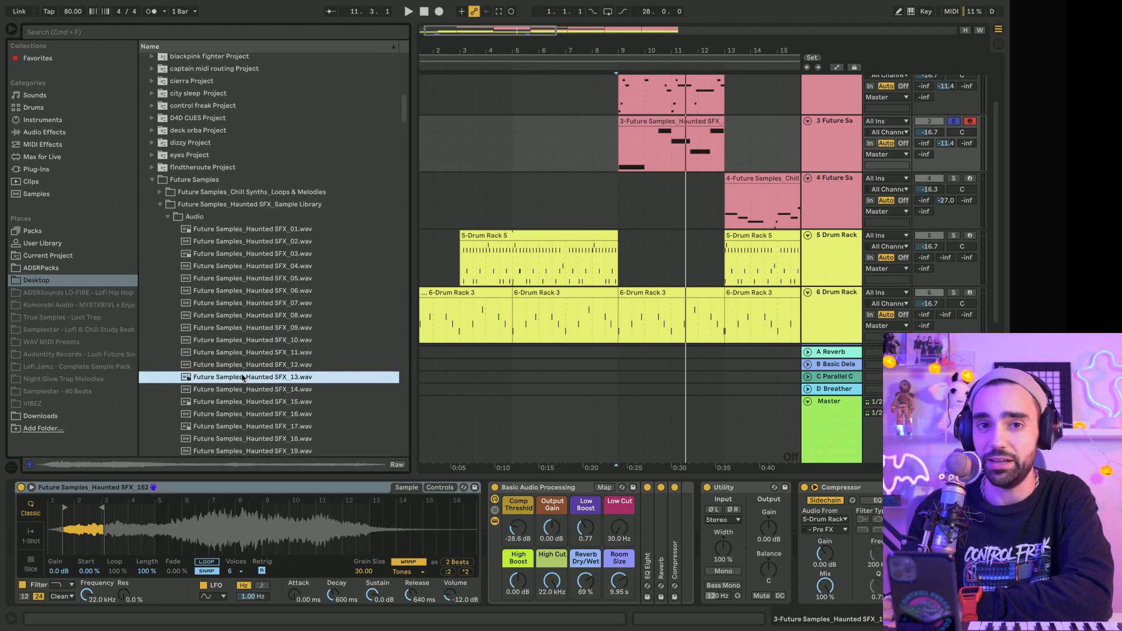
{"action": "scroll", "coordinate": [245, 377], "scroll_direction": "down", "scroll_amount": 1}
{"action": "left_click", "coordinate": [232, 421]}
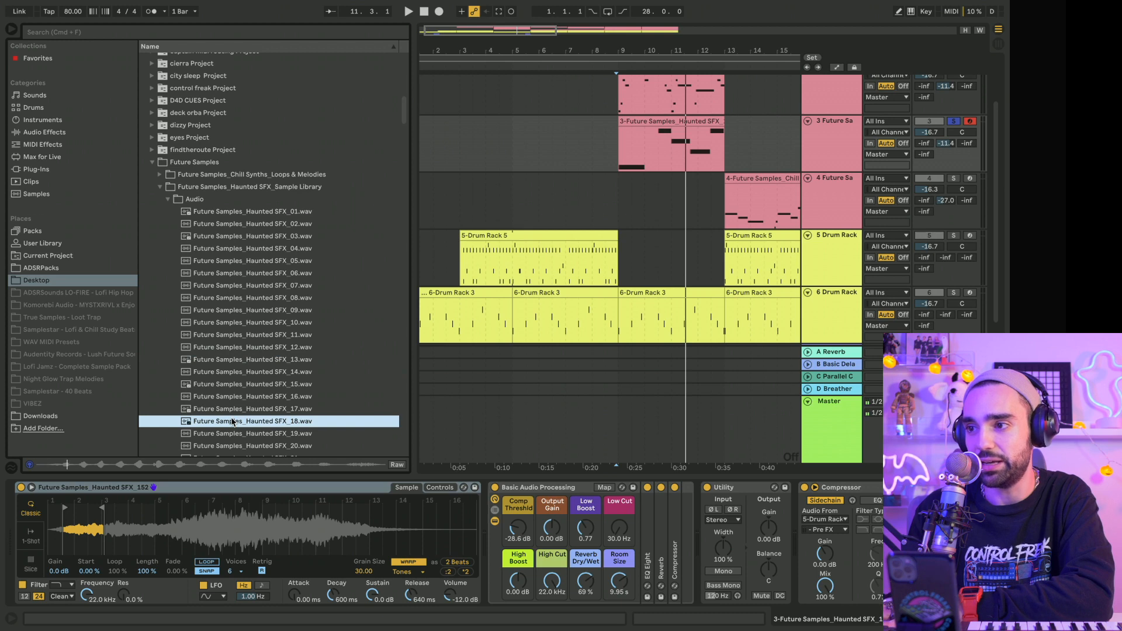
{"action": "key", "text": "Down"}
{"action": "key", "text": "Down"}
{"action": "key", "text": "Down"}
{"action": "key", "text": "Down"}
{"action": "key", "text": "Down"}
{"action": "key", "text": "Down"}
{"action": "key", "text": "Down"}
{"action": "key", "text": "Down"}
{"action": "key", "text": "Down"}
{"action": "key", "text": "Down"}
{"action": "key", "text": "Down"}
{"action": "key", "text": "Down"}
{"action": "key", "text": "Down"}
{"action": "key", "text": "Down"}
{"action": "key", "text": "Down"}
{"action": "key", "text": "Down"}
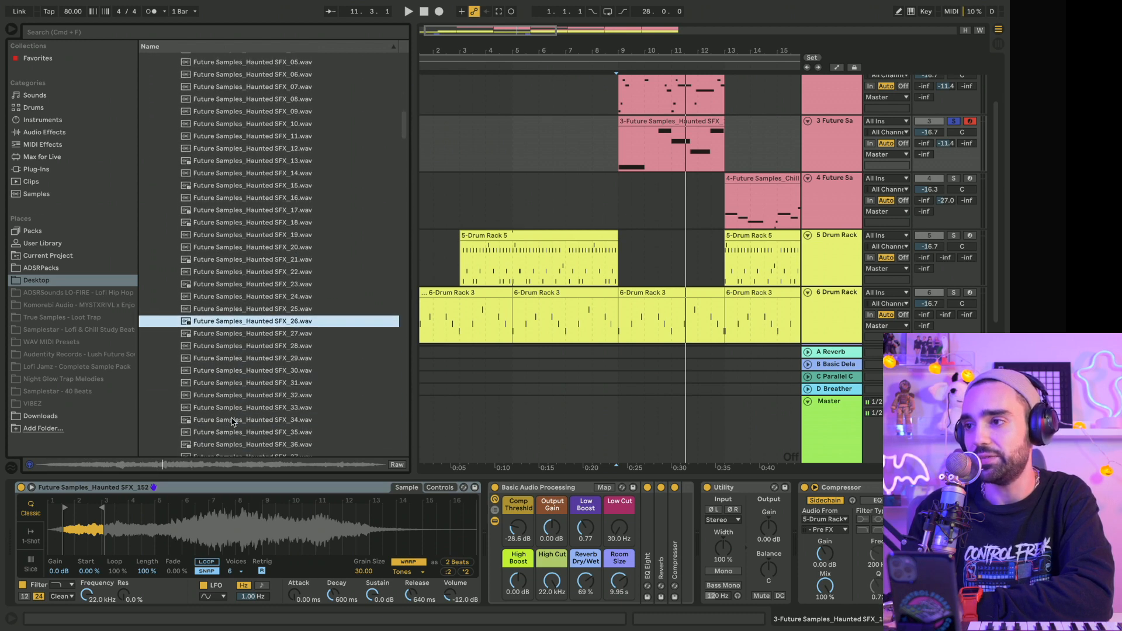
{"action": "left_click", "coordinate": [232, 418]}
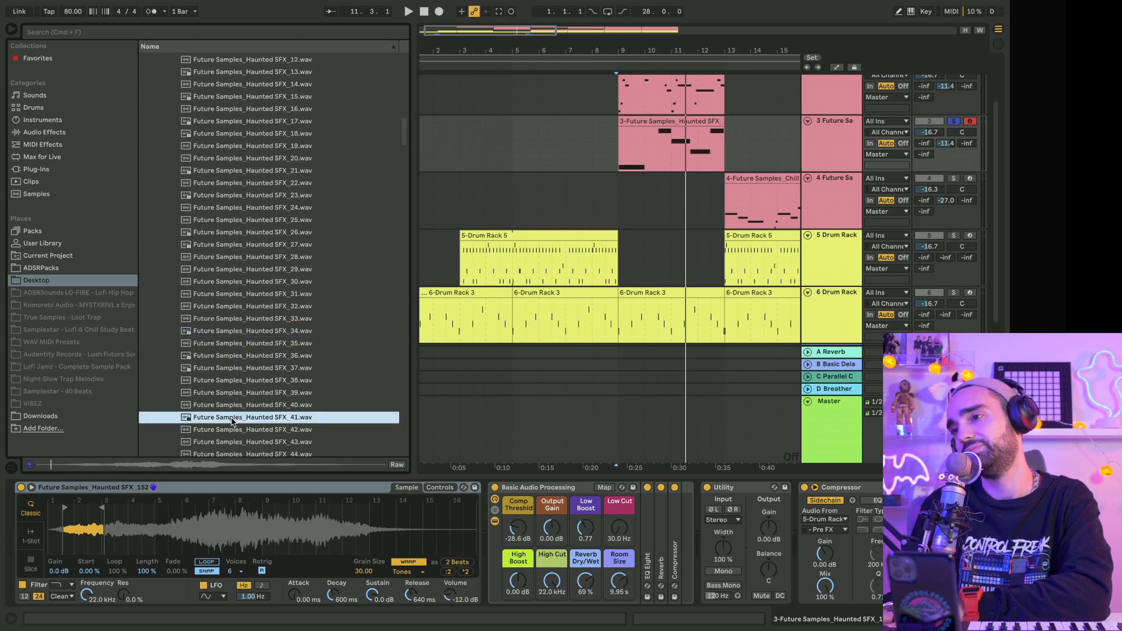
{"action": "scroll", "coordinate": [246, 409], "scroll_direction": "down", "scroll_amount": 1}
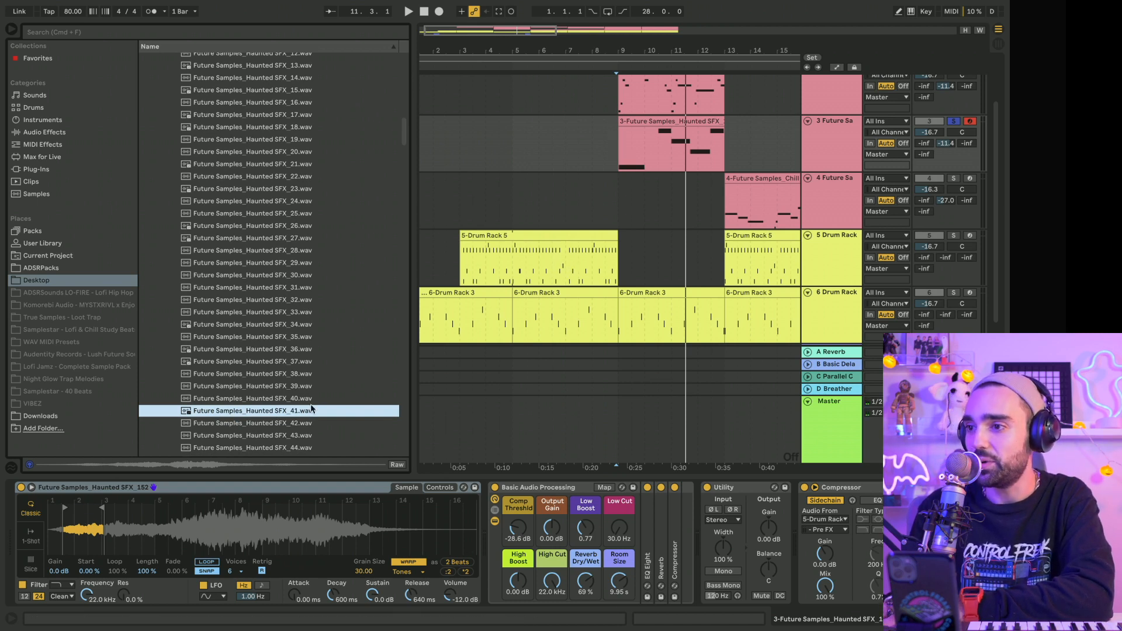
Step: Play the soloed Haunted SFX track from the start of bar 9 and turn off its solo
{"action": "key", "text": "space"}
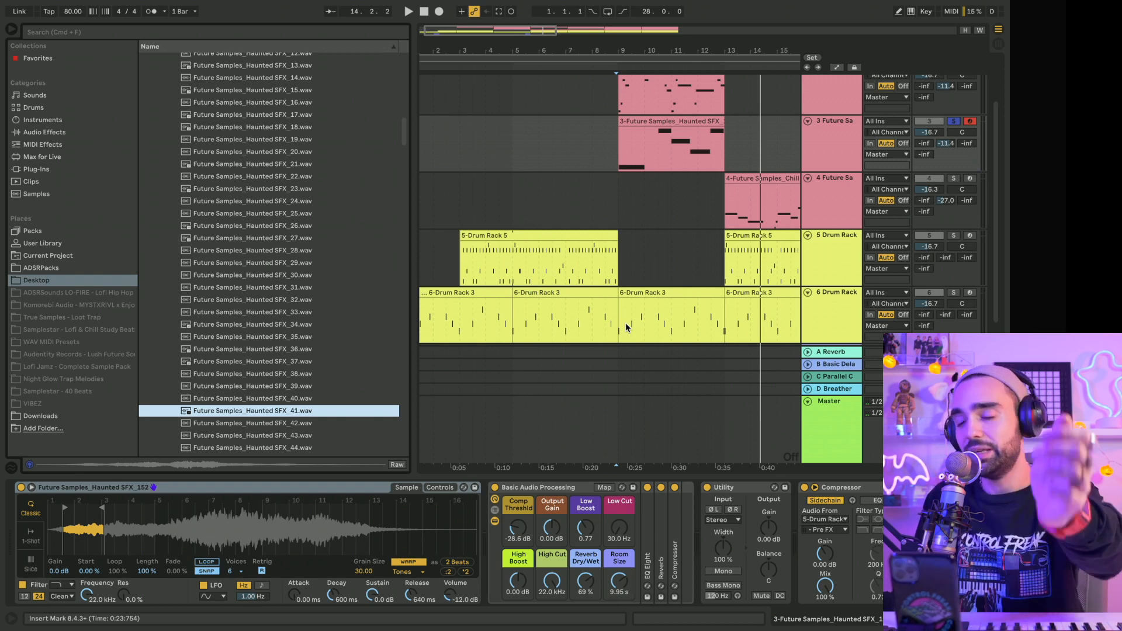
{"action": "left_click", "coordinate": [619, 212]}
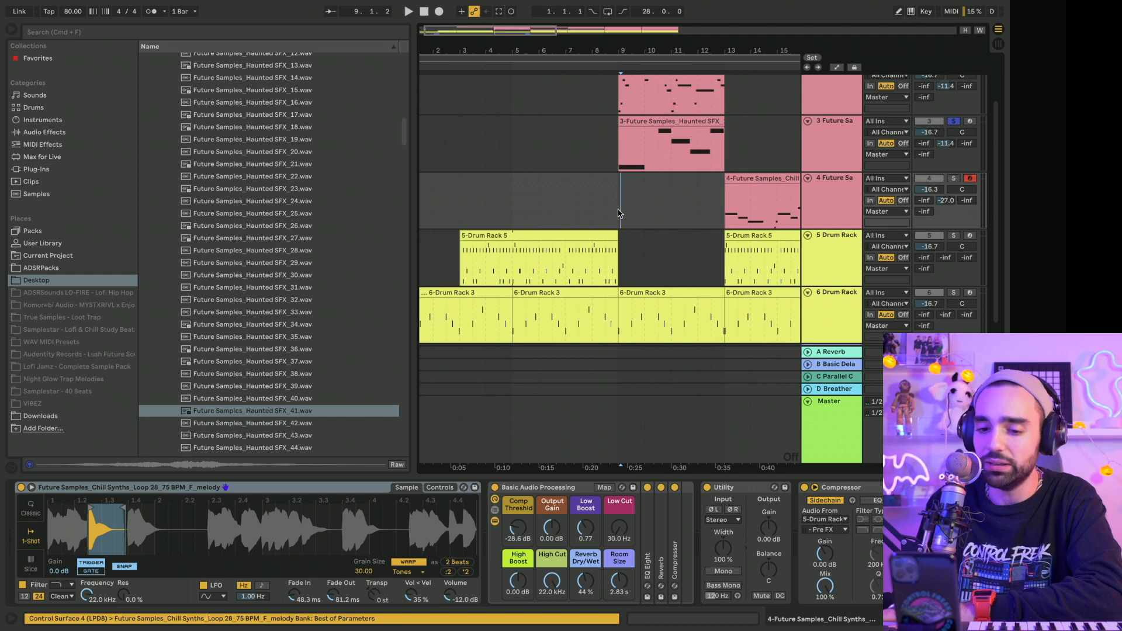
{"action": "key", "text": "space"}
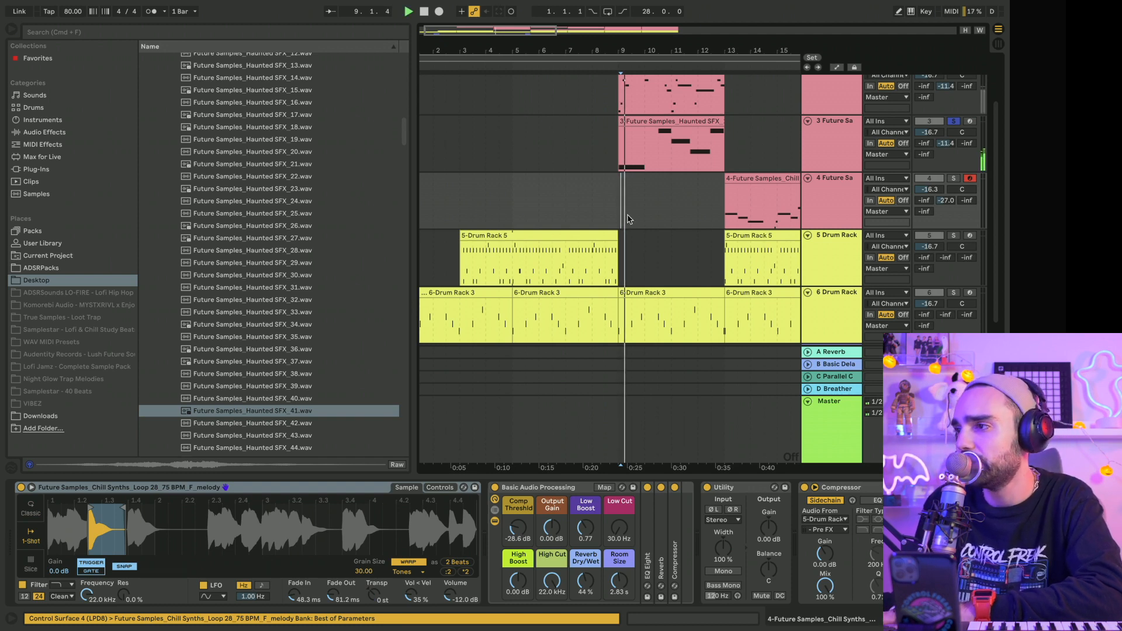
{"action": "scroll", "coordinate": [631, 228], "scroll_direction": "up", "scroll_amount": 3}
{"action": "scroll", "coordinate": [638, 234], "scroll_direction": "right", "scroll_amount": 3}
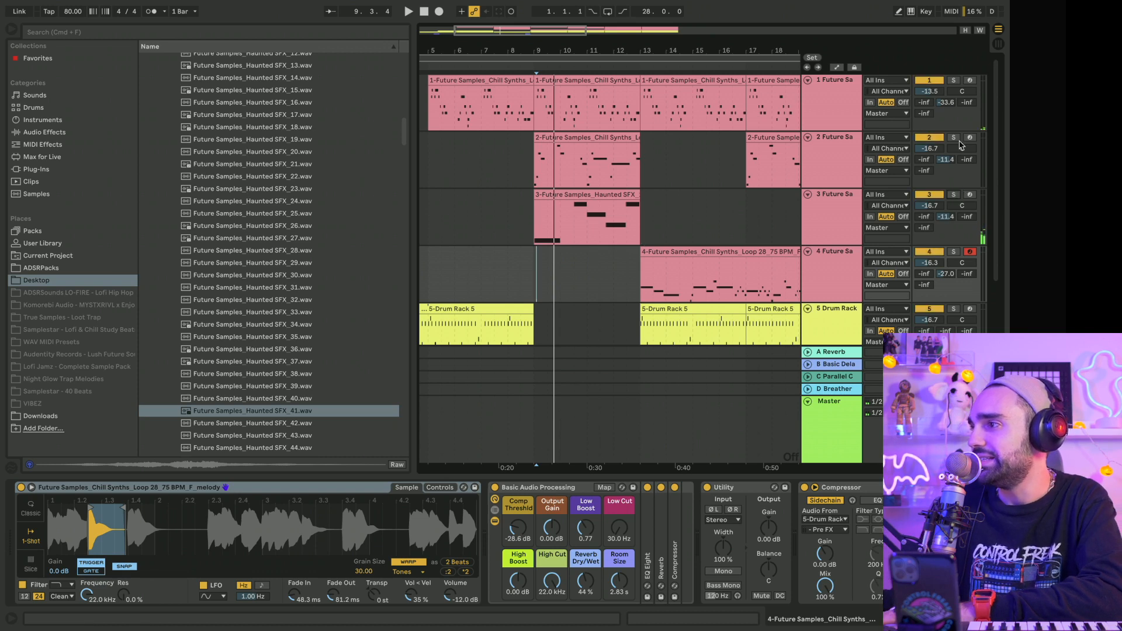
Step: Solo track 2, play it from just before bar 9 and zoom in on the chopped portion of its Chill Synths sample
{"action": "left_click", "coordinate": [954, 139]}
{"action": "key", "text": "space"}
{"action": "left_click", "coordinate": [531, 180]}
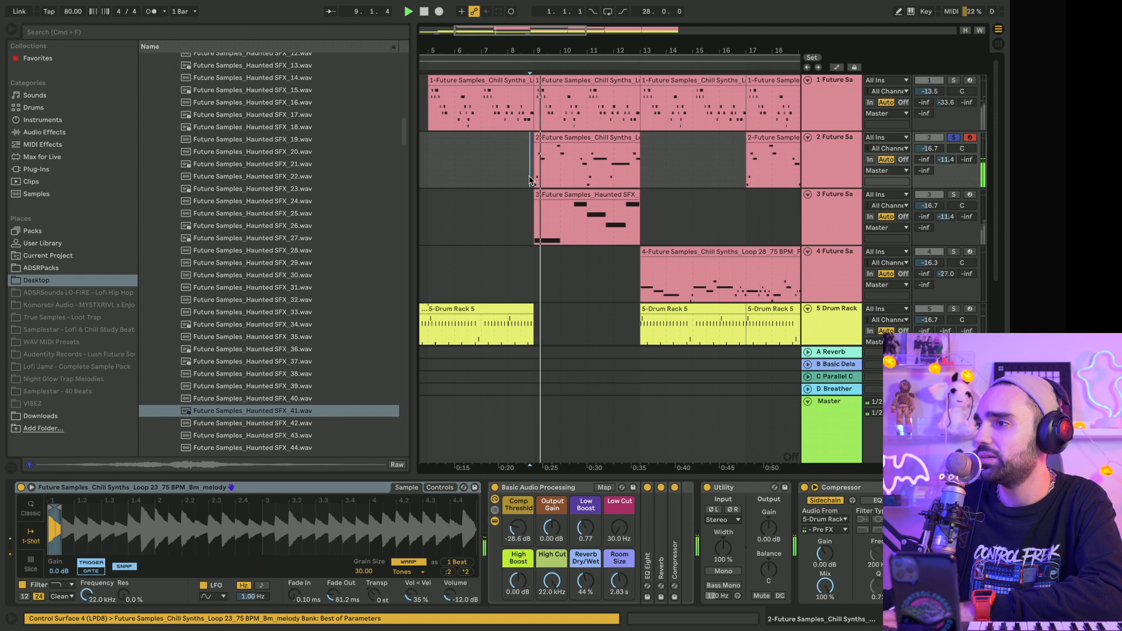
{"action": "left_click", "coordinate": [837, 161]}
{"action": "left_click", "coordinate": [55, 514]}
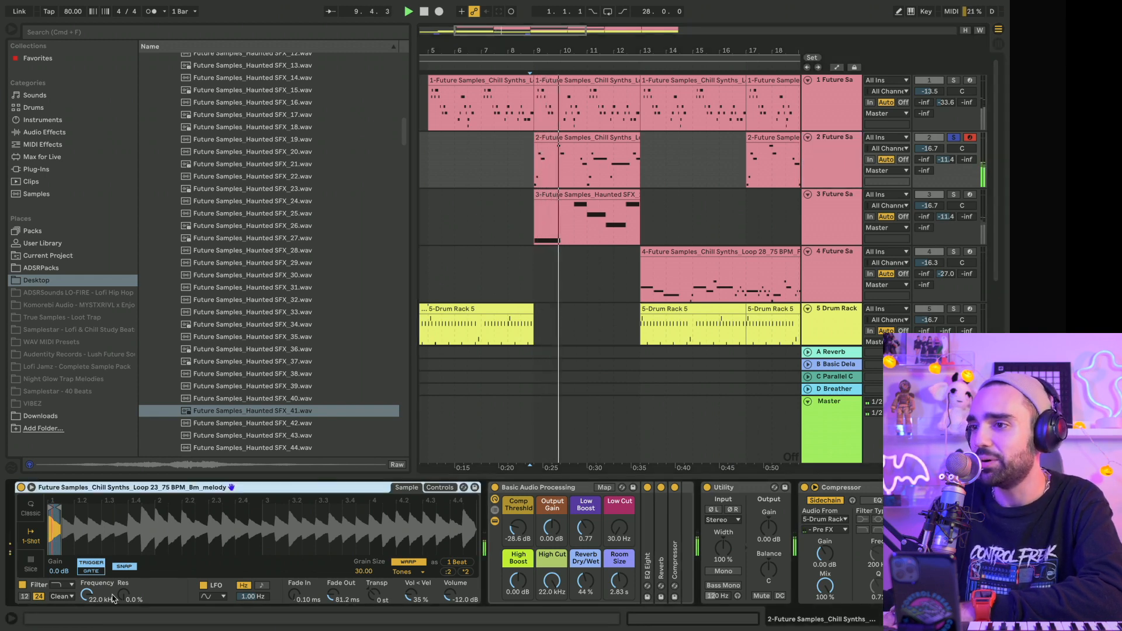
{"action": "left_click_drag", "start_coordinate": [55, 515], "coordinate": [48, 515]}
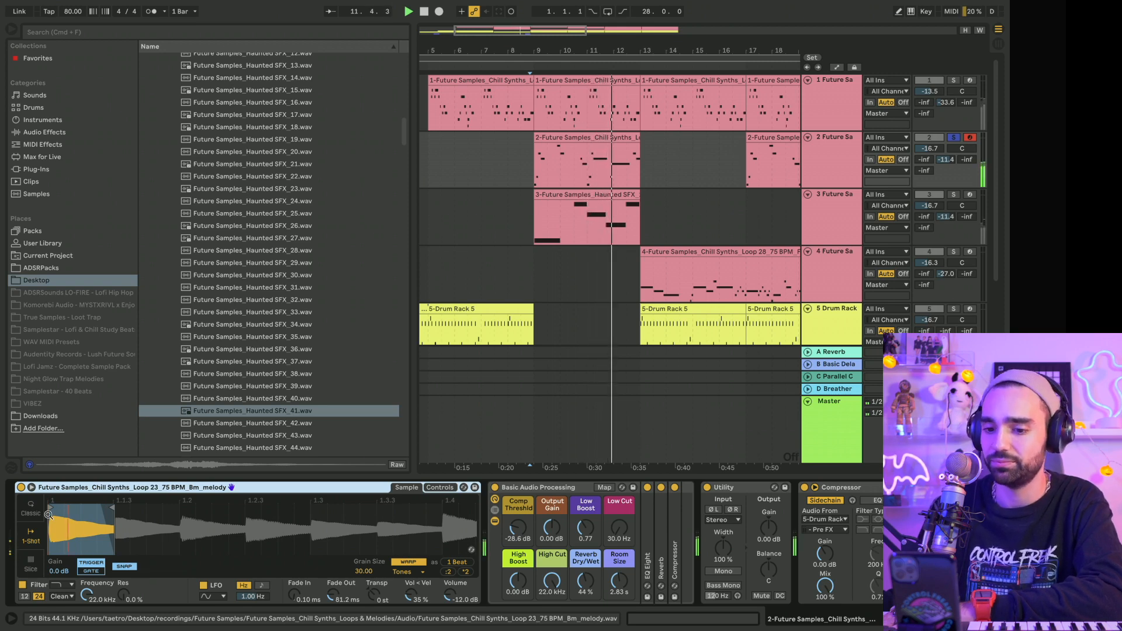
Step: Unsolo track 2 and listen to the full mix into bar 13
{"action": "scroll", "coordinate": [502, 193], "scroll_direction": "right", "scroll_amount": 3}
{"action": "left_click", "coordinate": [954, 137]}
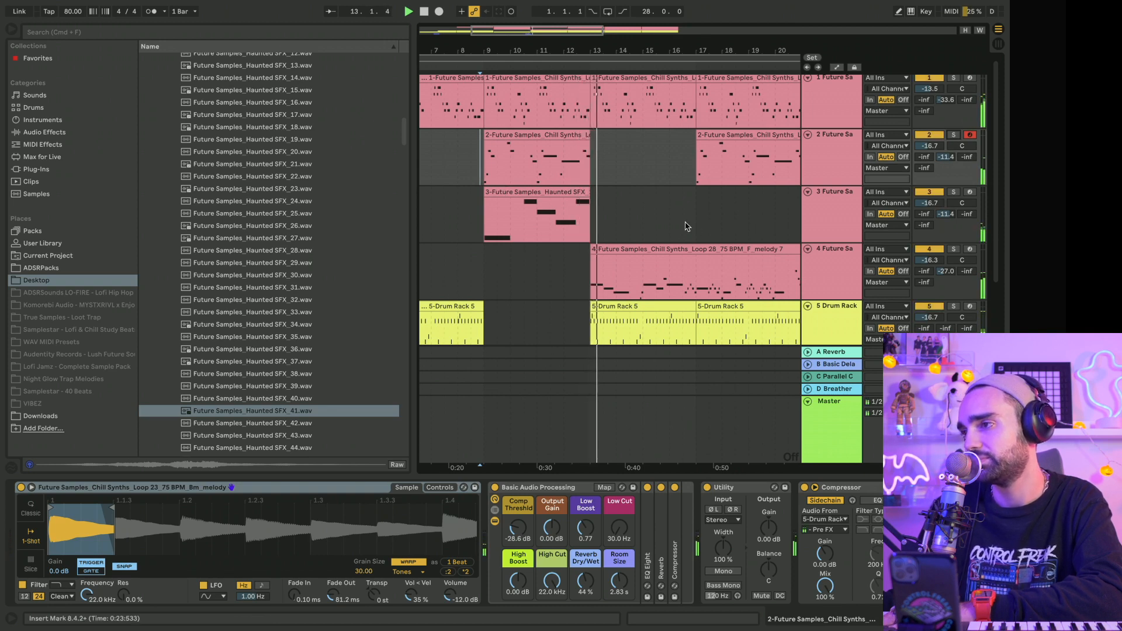
{"action": "key", "text": "space"}
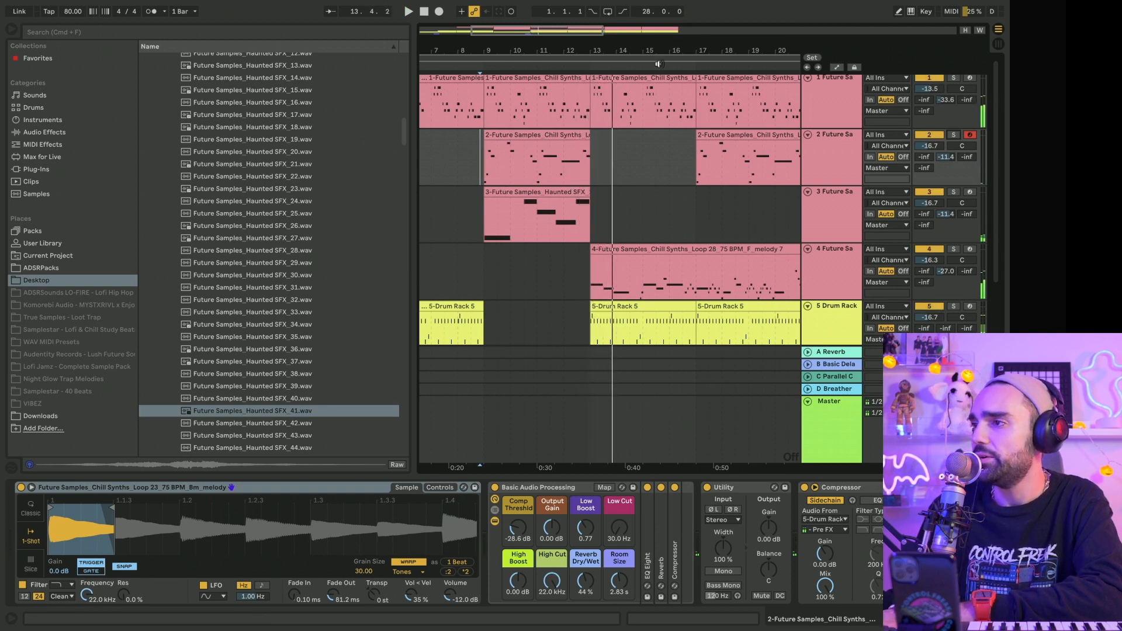
{"action": "key", "text": "minus"}
{"action": "key", "text": "minus"}
{"action": "scroll", "coordinate": [654, 212], "scroll_direction": "down", "scroll_amount": 2}
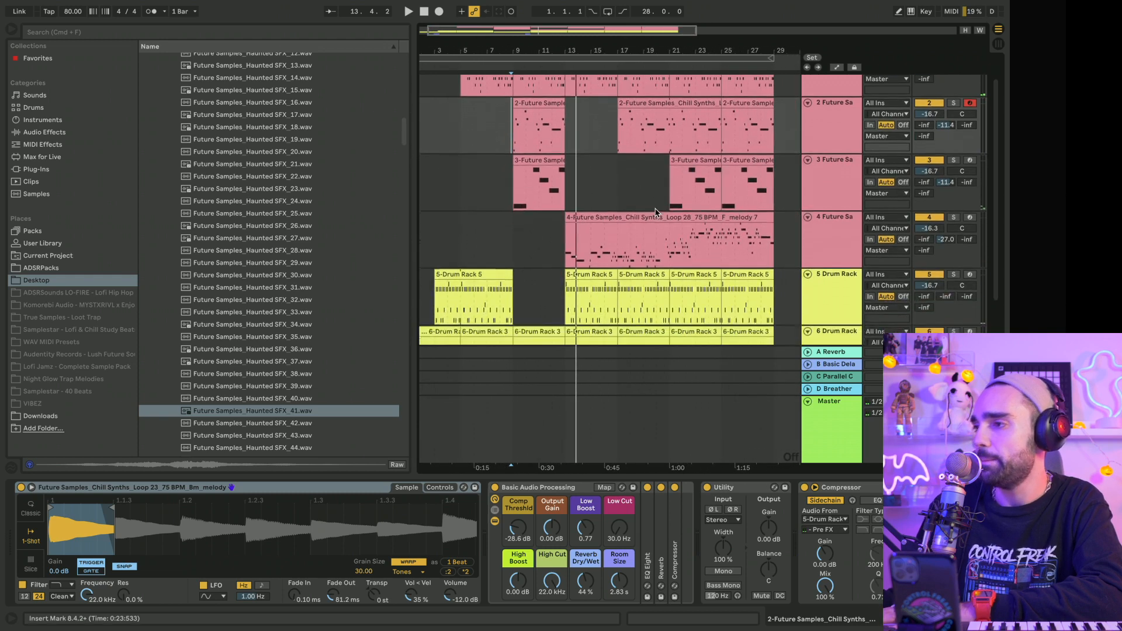
Step: Open the Chill Synths Loop 28 melody clip on track 4, solo the track and play it from bar 13
{"action": "left_click", "coordinate": [642, 217]}
{"action": "double_click", "coordinate": [641, 218]}
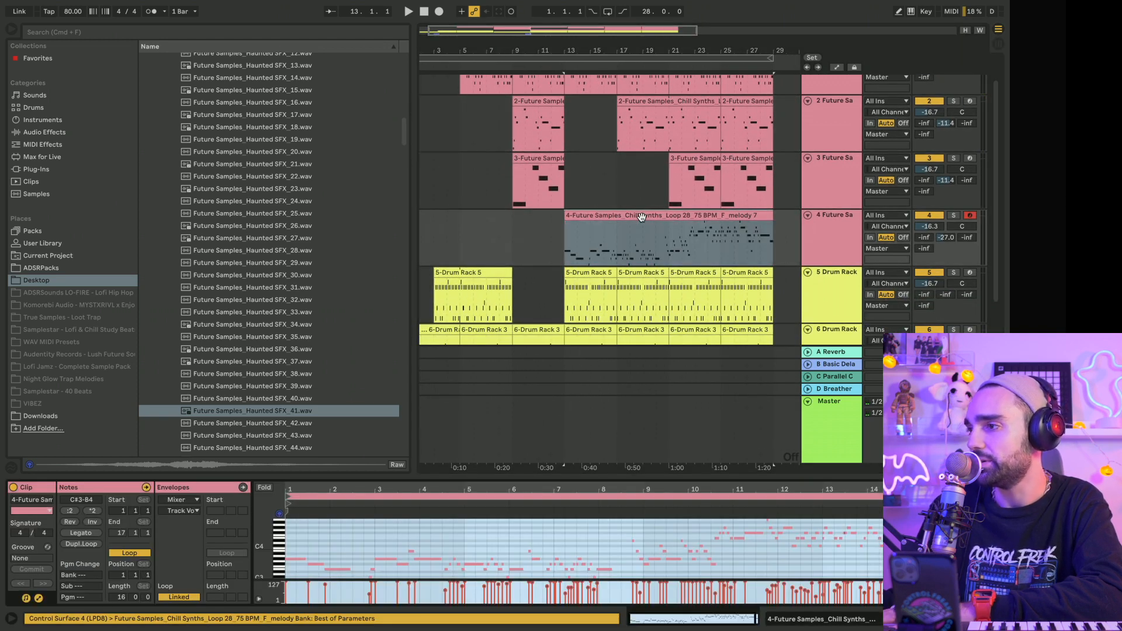
{"action": "scroll", "coordinate": [678, 222], "scroll_direction": "up", "scroll_amount": 2}
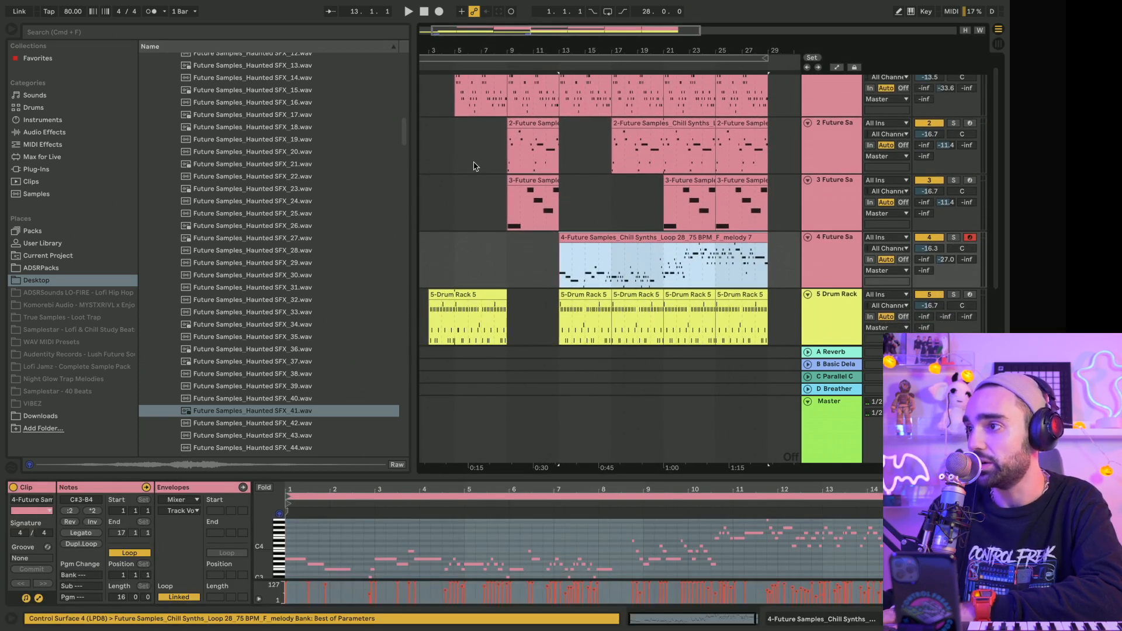
{"action": "left_click", "coordinate": [528, 183]}
{"action": "left_click", "coordinate": [628, 250]}
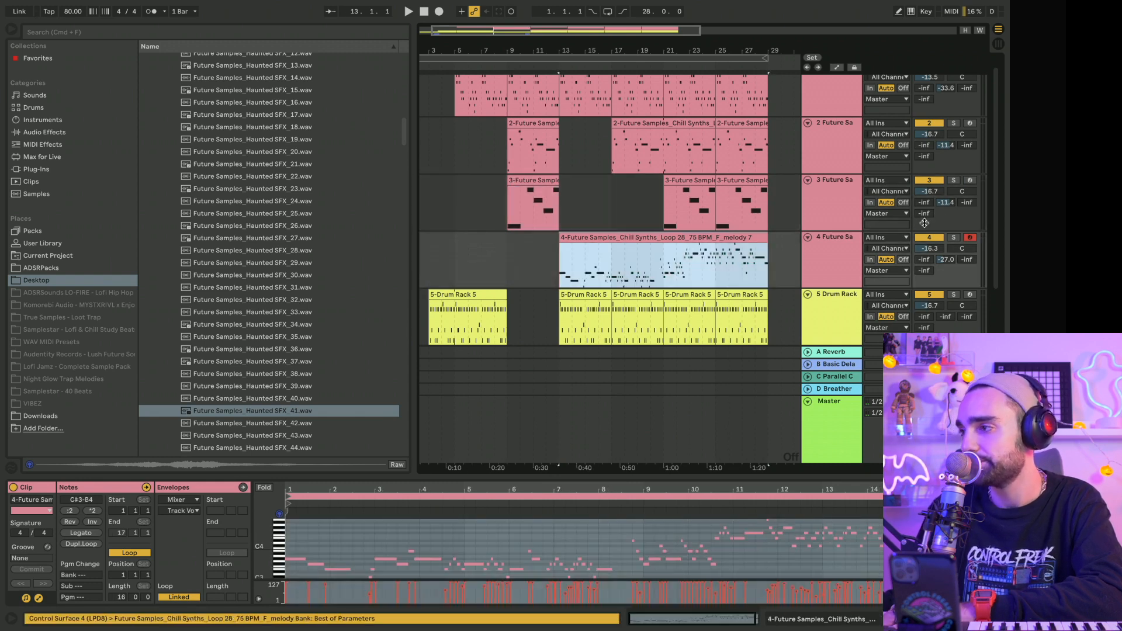
{"action": "left_click", "coordinate": [957, 239]}
{"action": "key", "text": "space"}
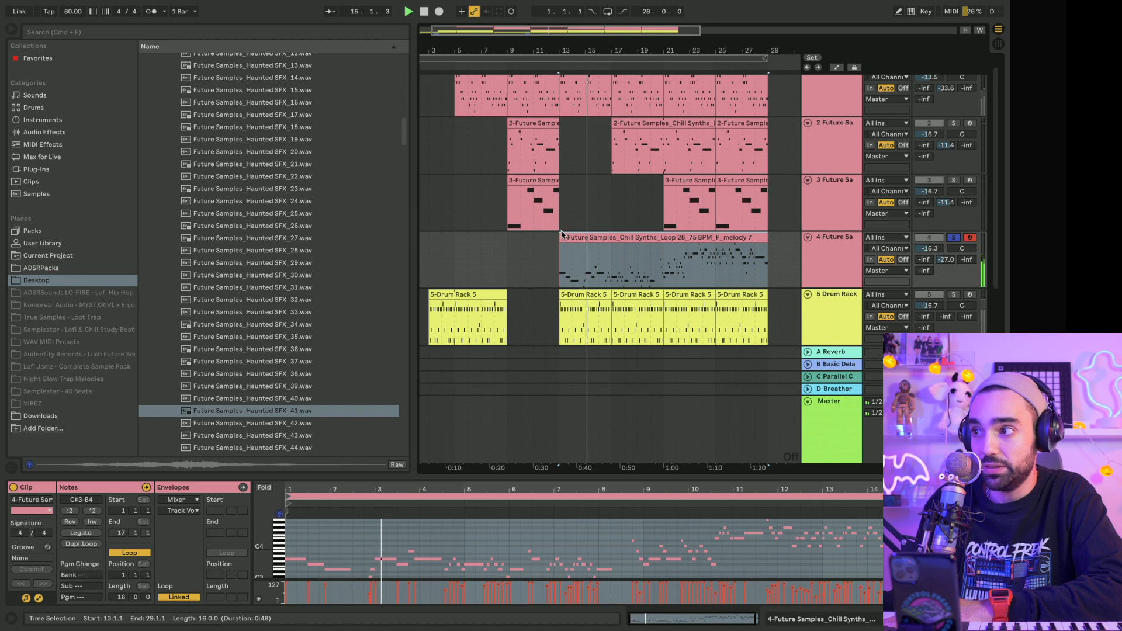
Step: Hide the browser, enlarge track 4's lane and zoom in on its melody clip spanning bars 13 to 29
{"action": "left_click", "coordinate": [13, 29]}
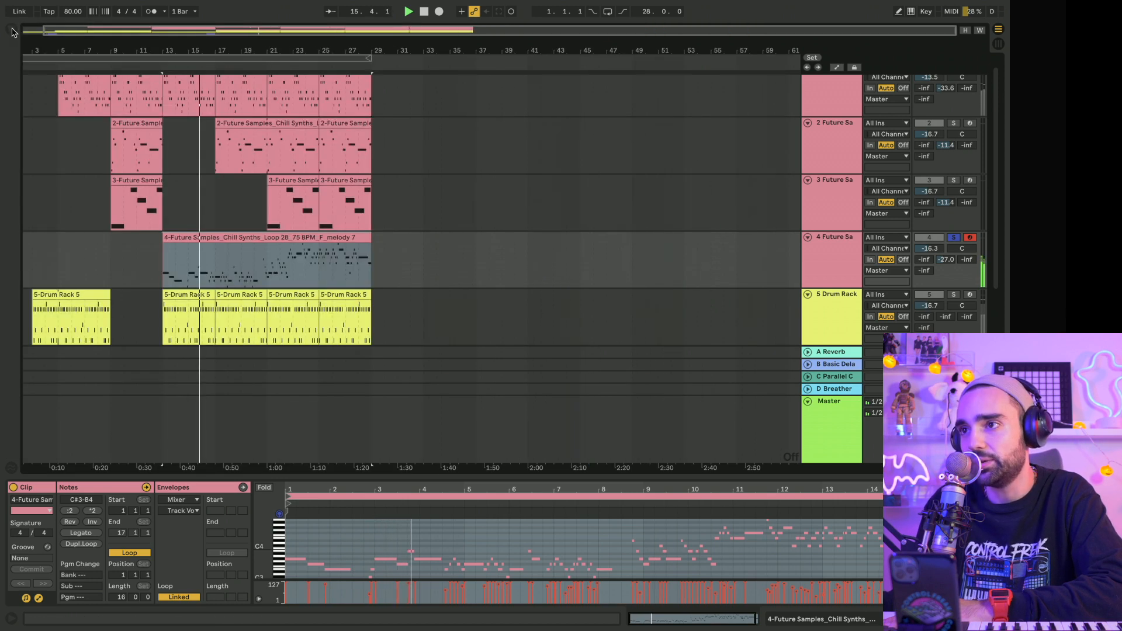
{"action": "key", "text": "plus"}
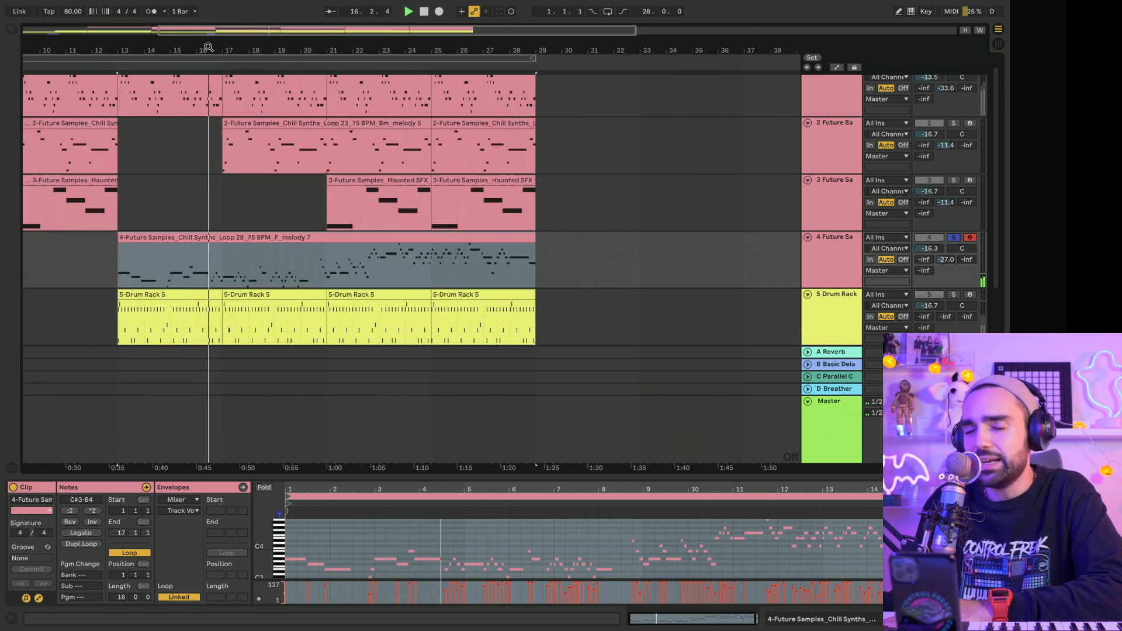
{"action": "scroll", "coordinate": [253, 205], "scroll_direction": "up", "scroll_amount": 1}
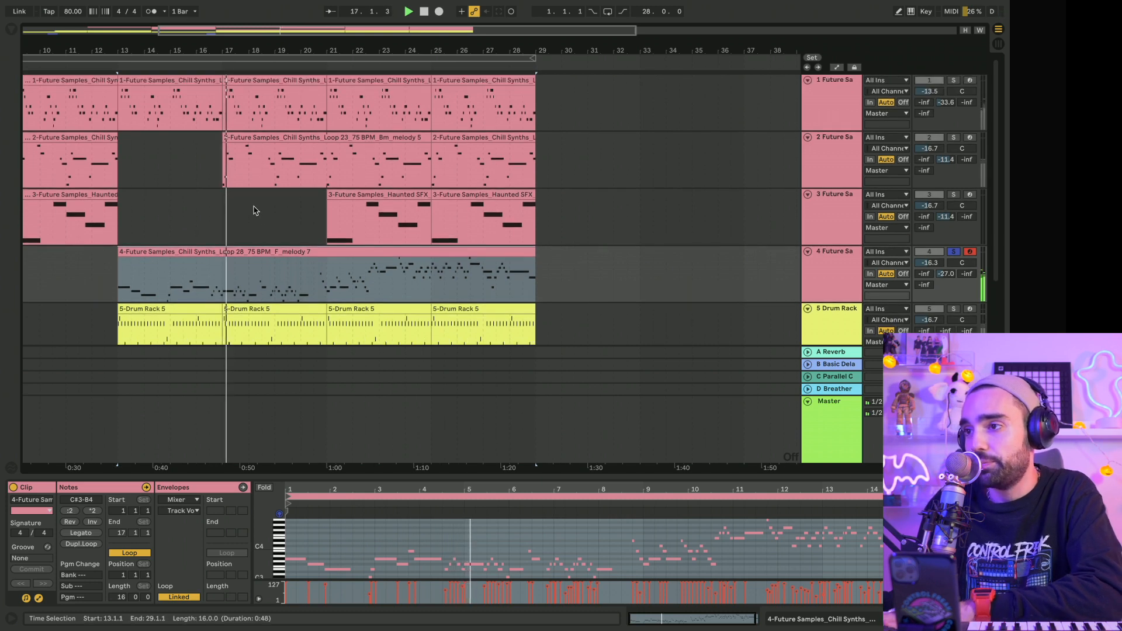
{"action": "left_click_drag", "start_coordinate": [830, 302], "coordinate": [830, 390]}
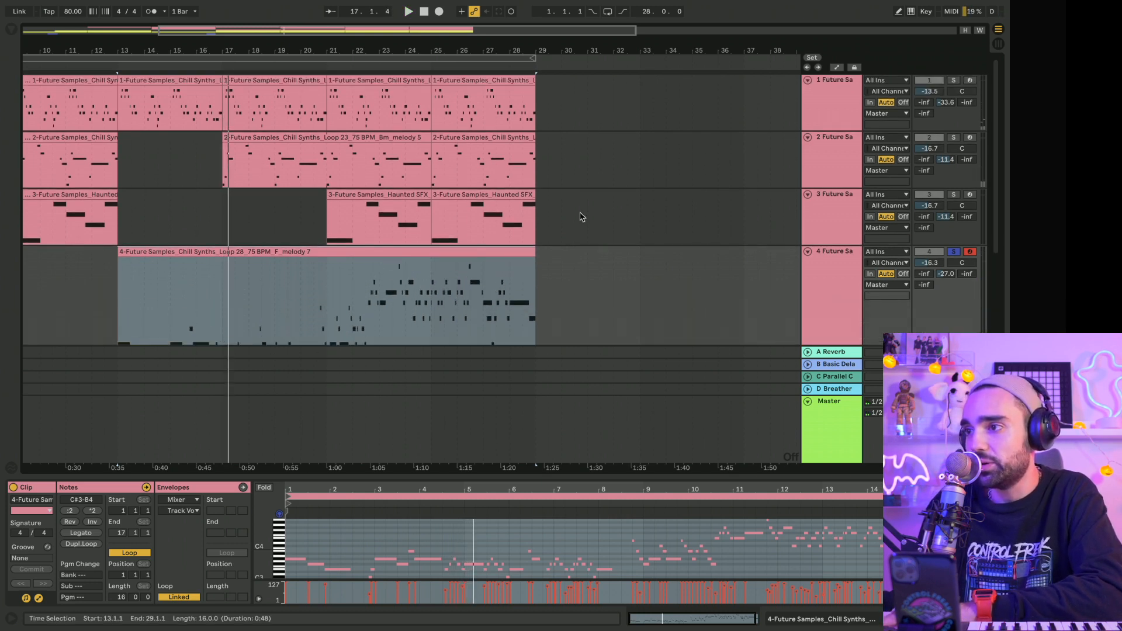
{"action": "scroll", "coordinate": [224, 145], "scroll_direction": "down", "scroll_amount": 4}
{"action": "left_click_drag", "start_coordinate": [178, 49], "coordinate": [177, 73]}
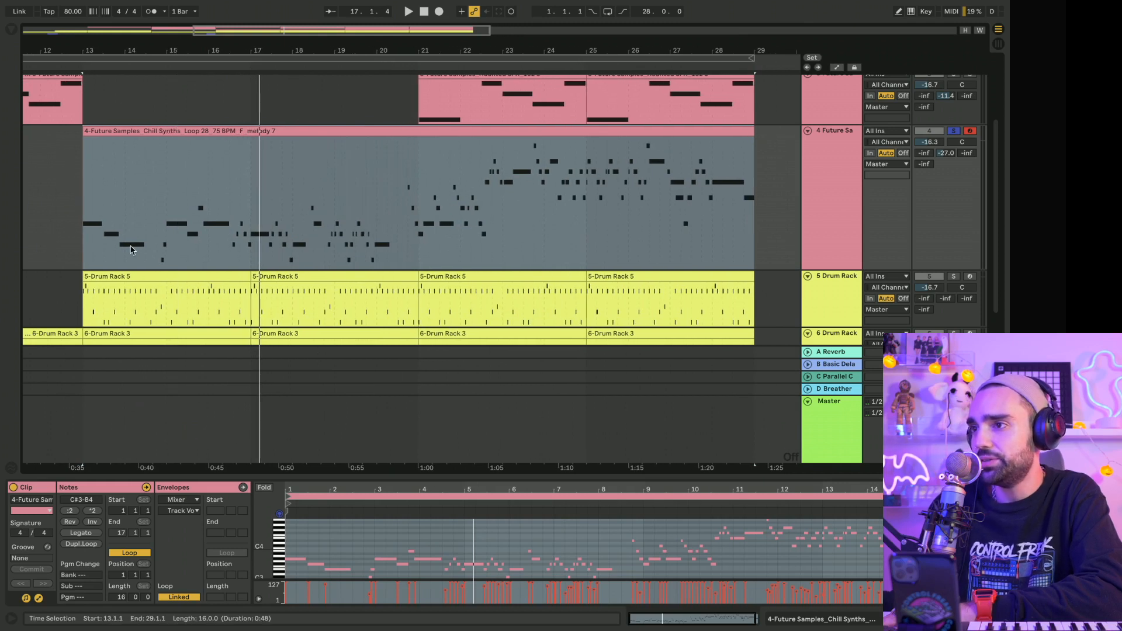
Step: Mark track 4's melody from just before bar 13 into bar 17, unsolo the track and play the full mix
{"action": "left_click", "coordinate": [255, 198]}
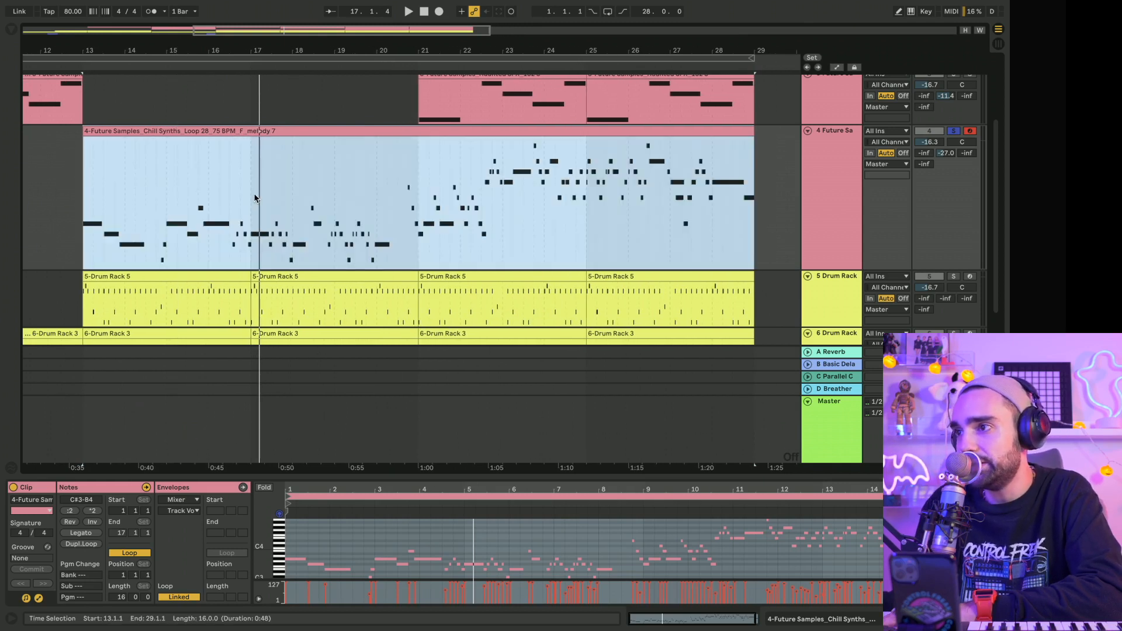
{"action": "left_click", "coordinate": [85, 199]}
{"action": "left_click_drag", "start_coordinate": [82, 139], "coordinate": [269, 167]}
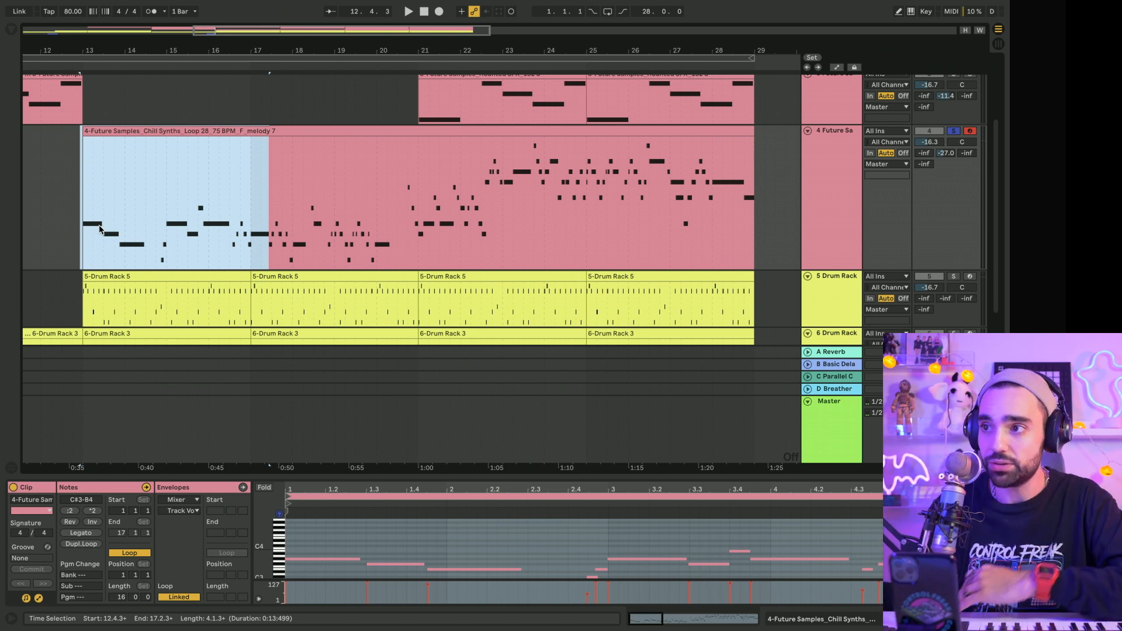
{"action": "key", "text": "space"}
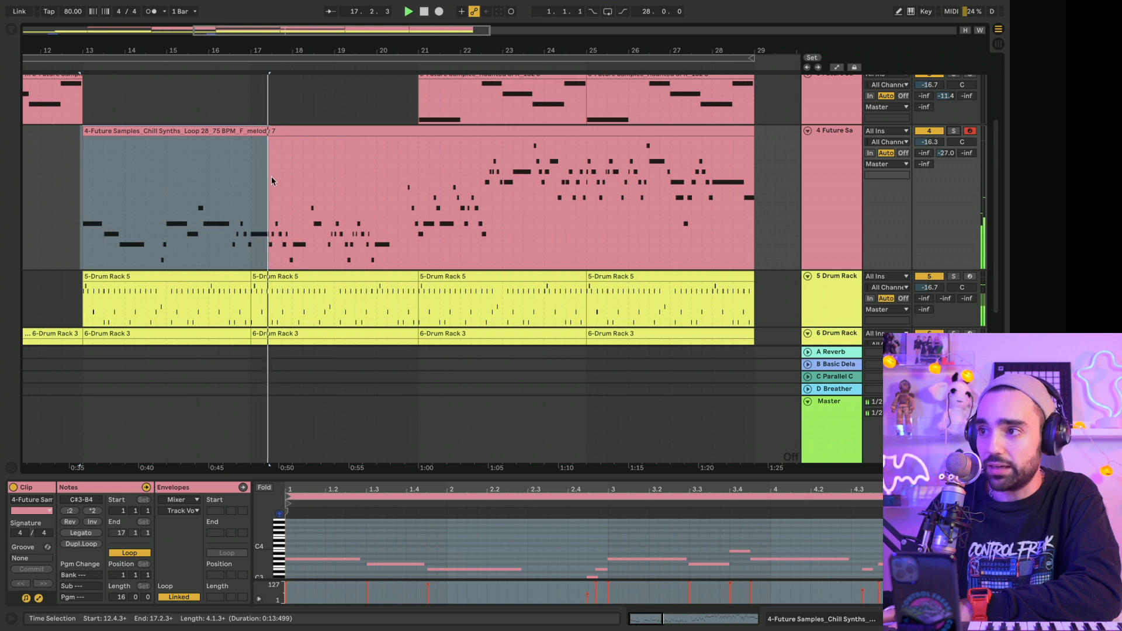
Step: Mark bars 17 to 21 of track 4's melody and play the mix from late in bar 17
{"action": "left_click_drag", "start_coordinate": [250, 185], "coordinate": [420, 196]}
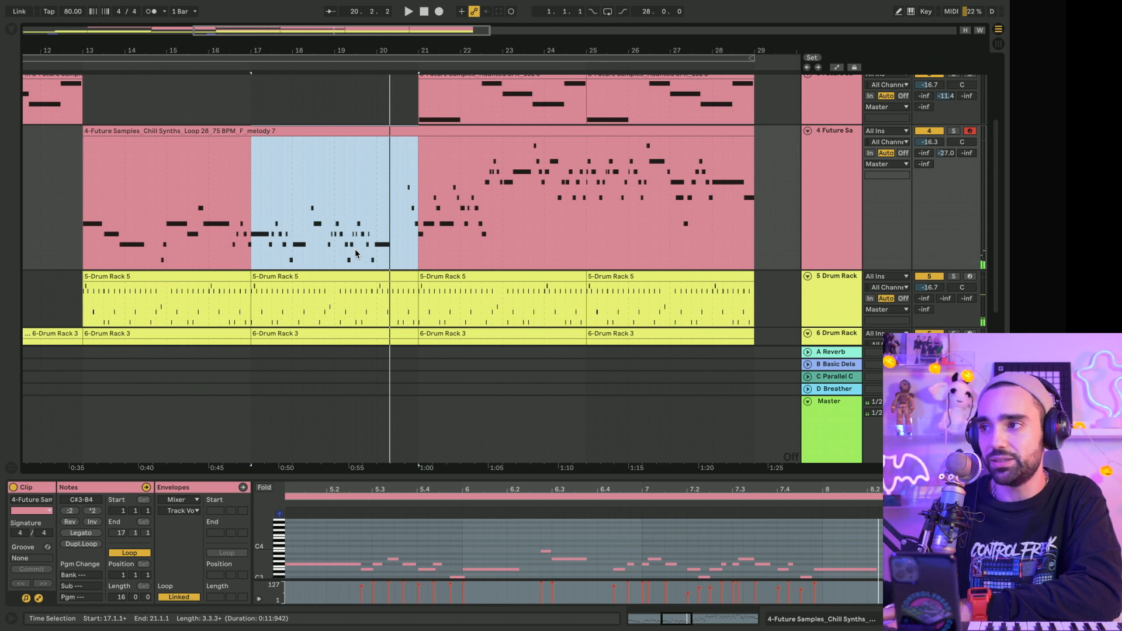
{"action": "left_click", "coordinate": [286, 199]}
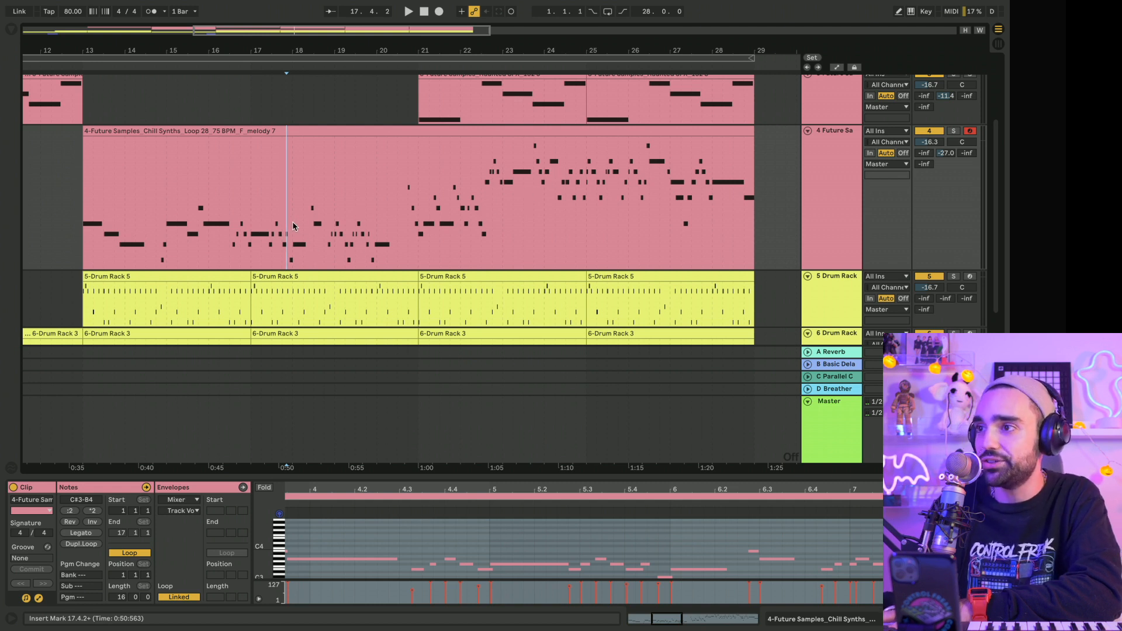
{"action": "key", "text": "space"}
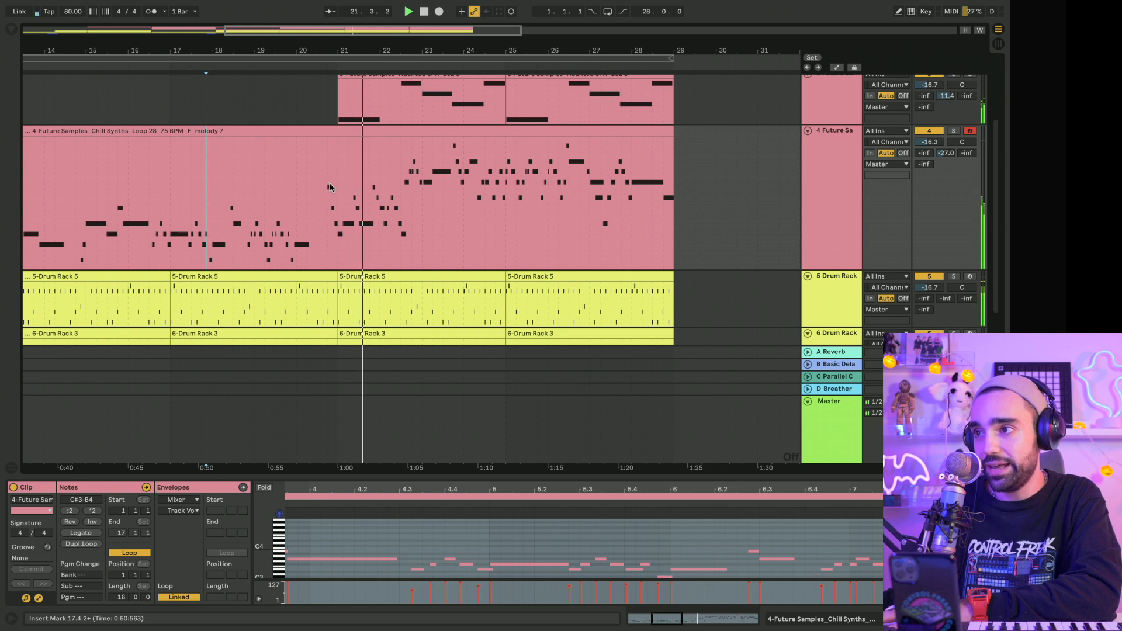
Step: Mark the higher-pitched melody passage from bar 24 to bar 28 during playback and compare it with the sample tracks above
{"action": "left_click", "coordinate": [449, 142]}
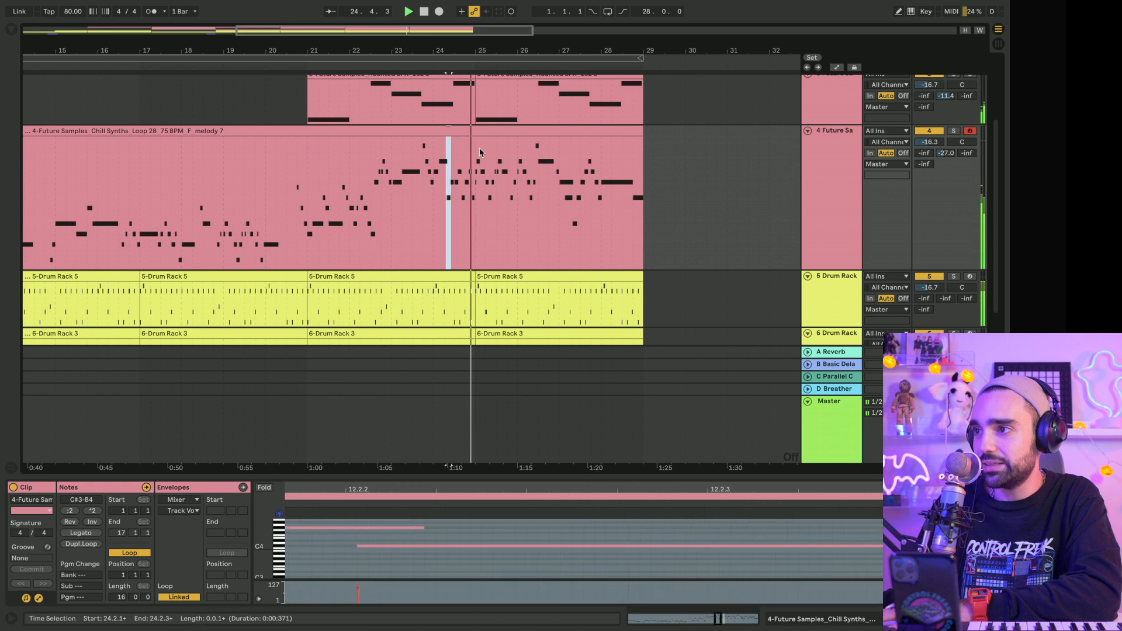
{"action": "left_click_drag", "start_coordinate": [479, 152], "coordinate": [615, 183]}
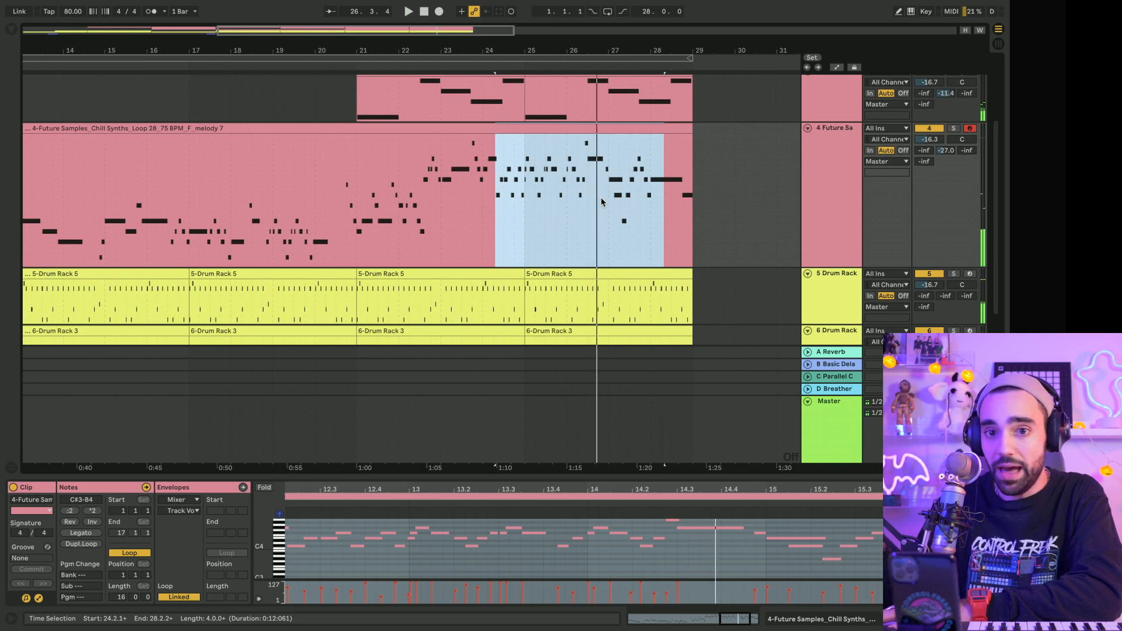
{"action": "scroll", "coordinate": [601, 197], "scroll_direction": "up", "scroll_amount": 5}
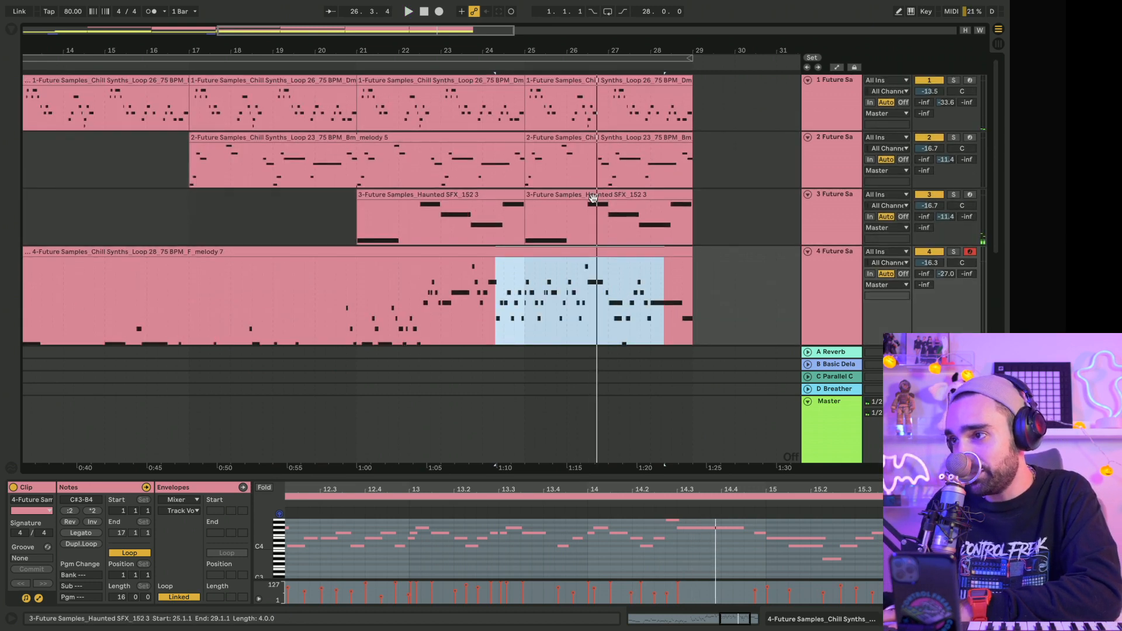
{"action": "scroll", "coordinate": [597, 200], "scroll_direction": "down", "scroll_amount": 3}
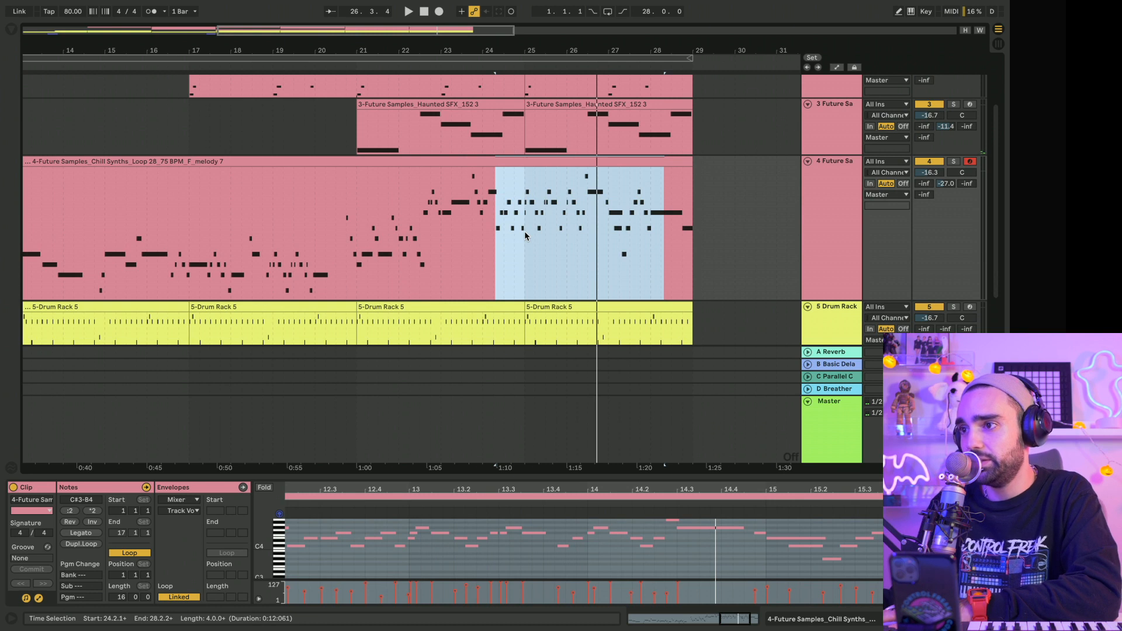
Step: Compare the melody's low and high passages by playing the mix from bar 18.4 and from bar 24.4
{"action": "left_click", "coordinate": [262, 292]}
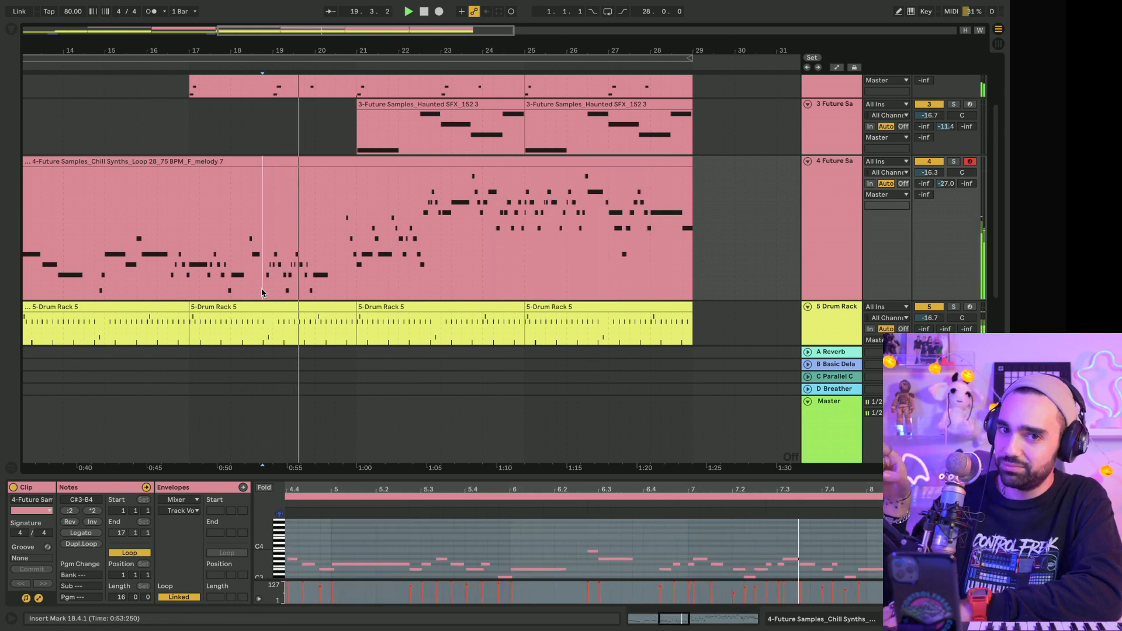
{"action": "key", "text": "space"}
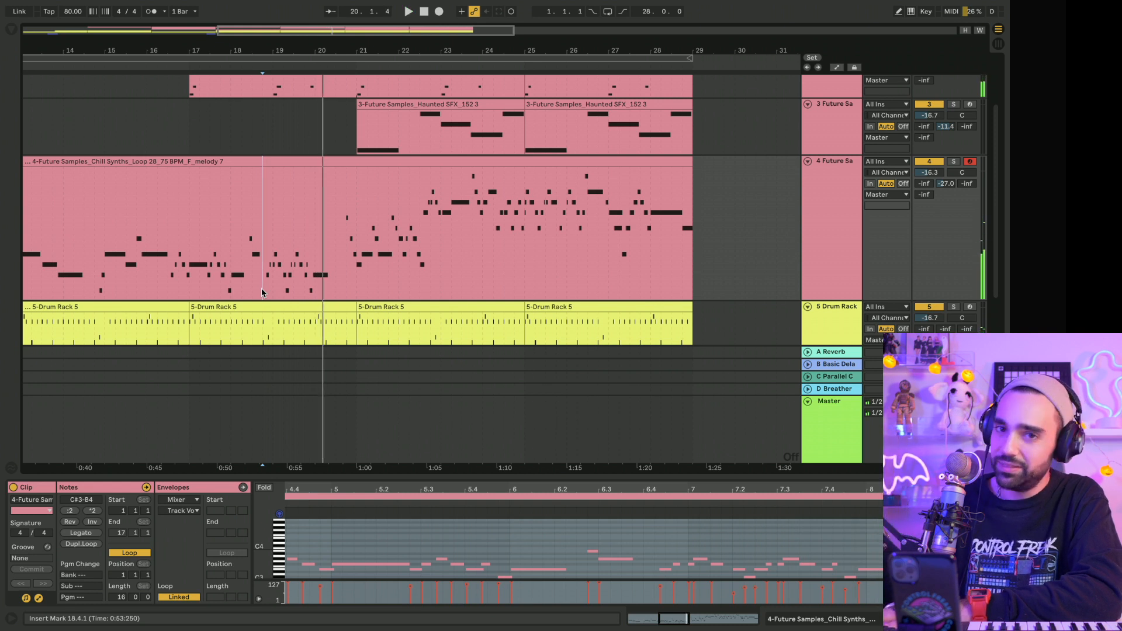
{"action": "left_click", "coordinate": [516, 255]}
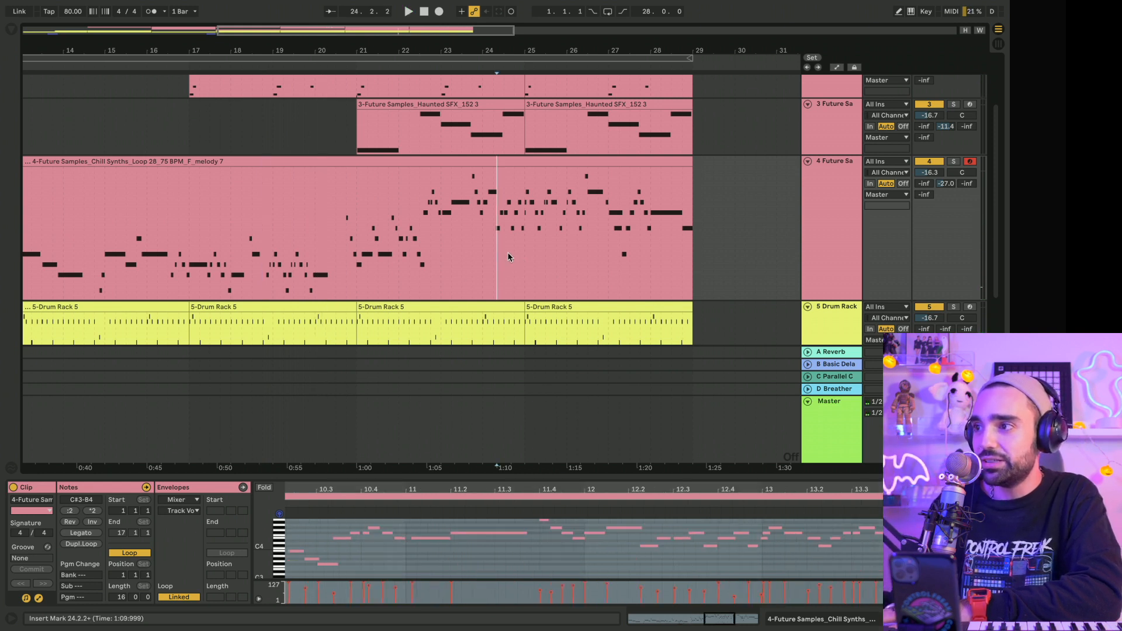
{"action": "key", "text": "space"}
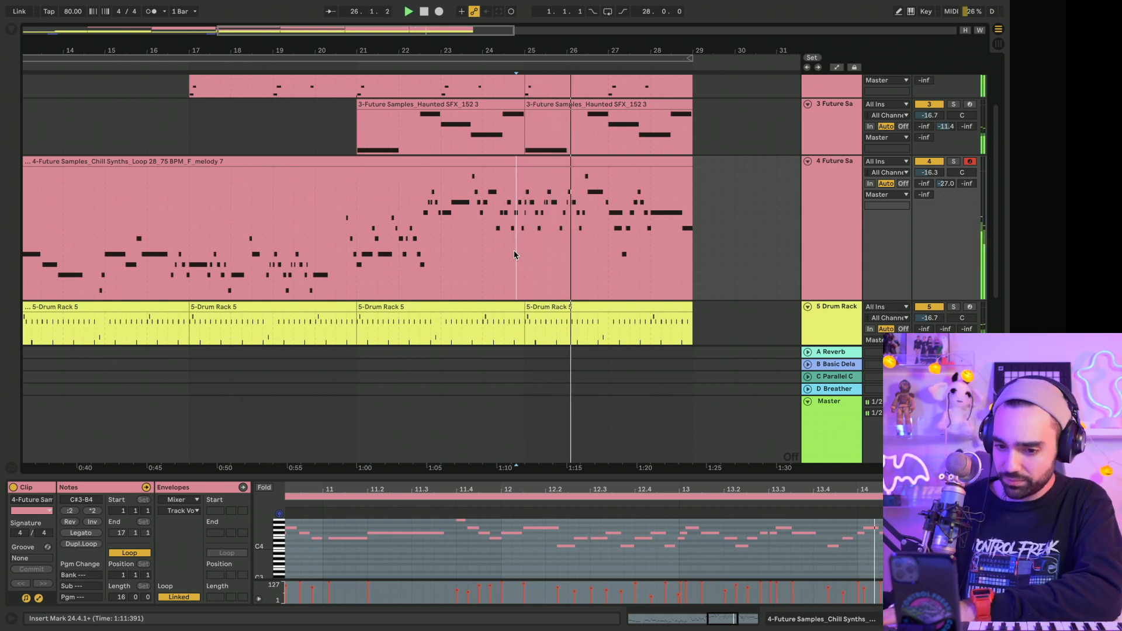
Step: Replay the low melody passage in the mix from the start of bar 18
{"action": "left_click", "coordinate": [233, 294]}
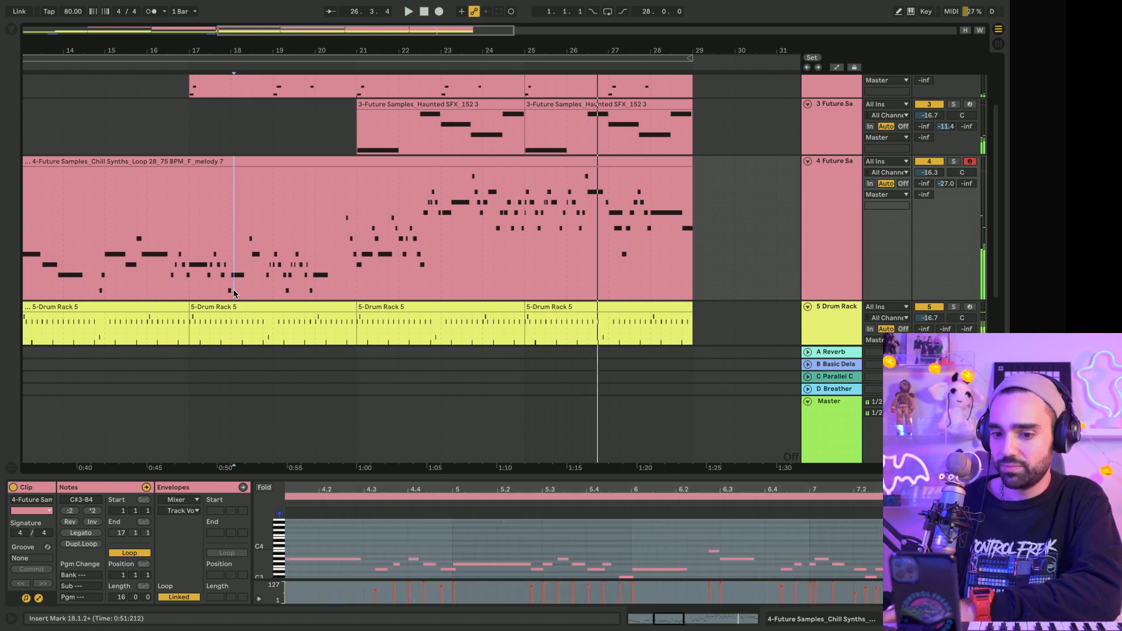
{"action": "key", "text": "space"}
{"action": "key", "text": "space"}
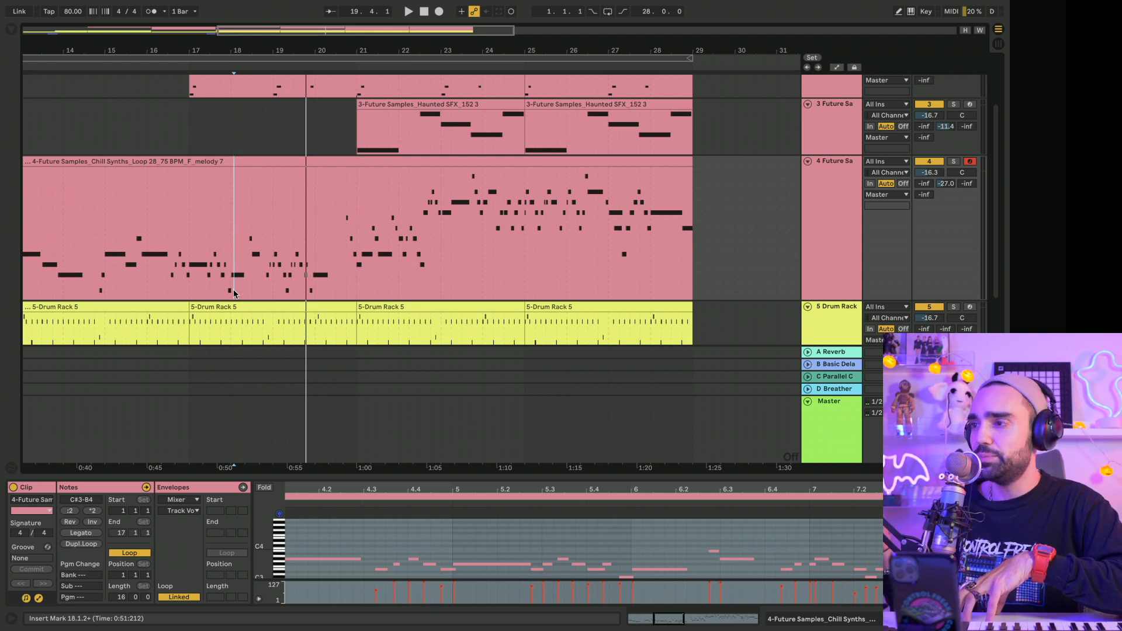
Step: Play the full mix from late in bar 23 through the end of the arrangement at bar 29
{"action": "scroll", "coordinate": [96, 262], "scroll_direction": "left", "scroll_amount": 3}
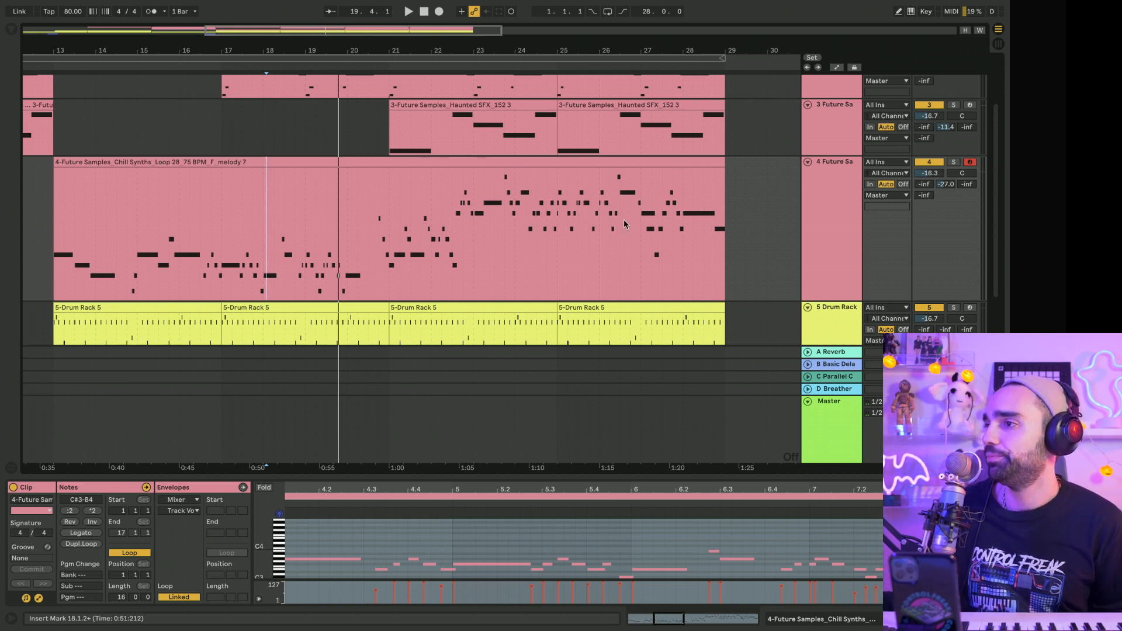
{"action": "left_click", "coordinate": [510, 245]}
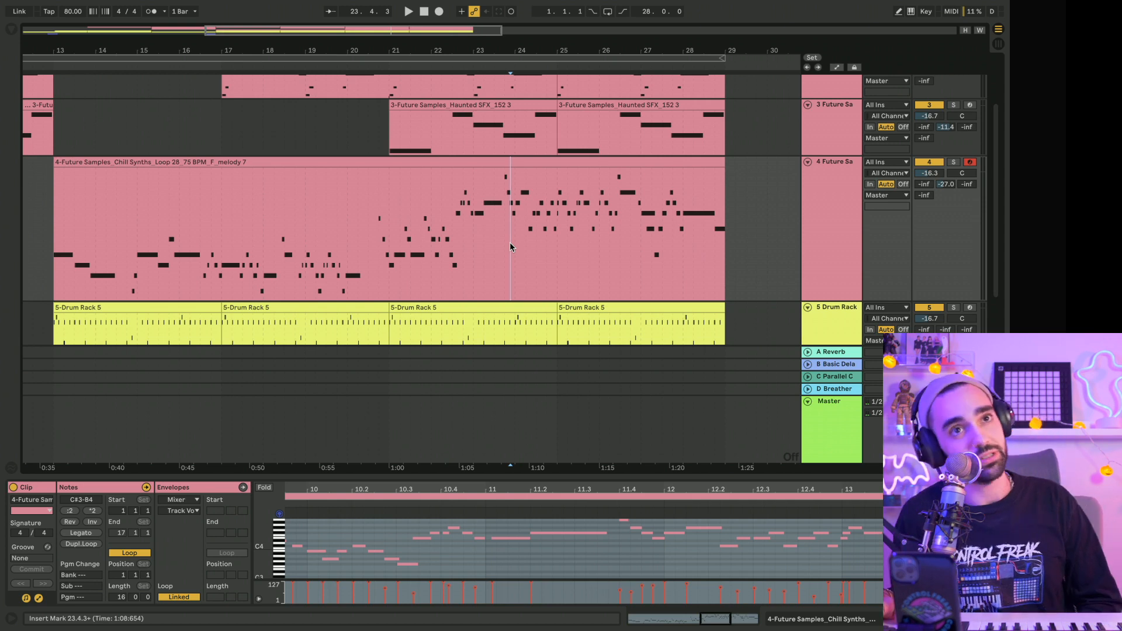
{"action": "key", "text": "space"}
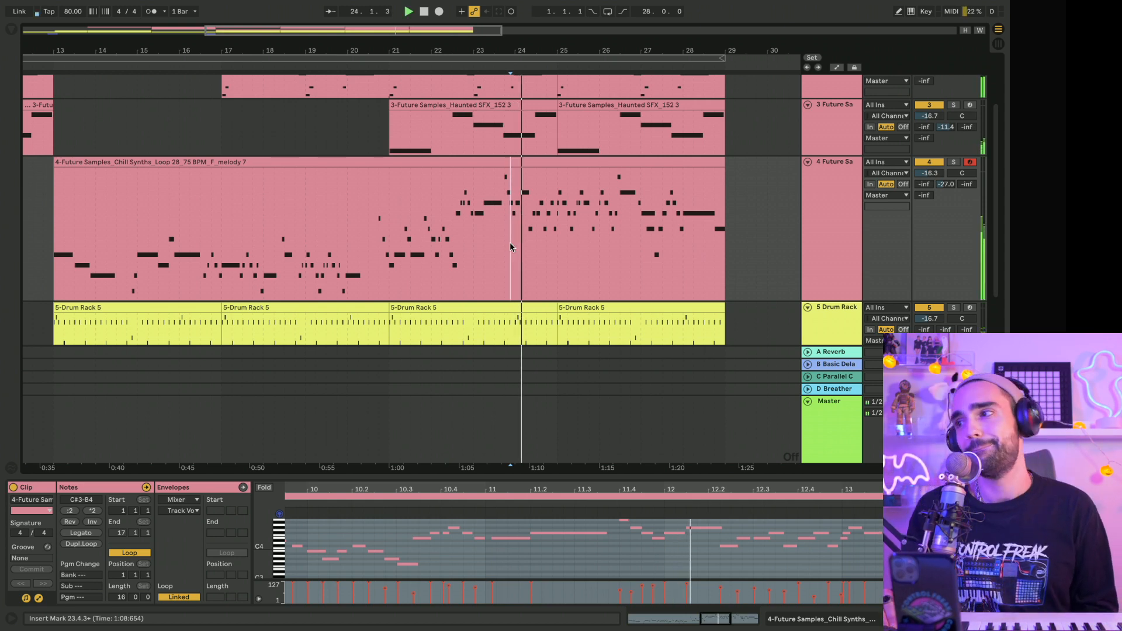
{"action": "scroll", "coordinate": [696, 202], "scroll_direction": "down", "scroll_amount": 3}
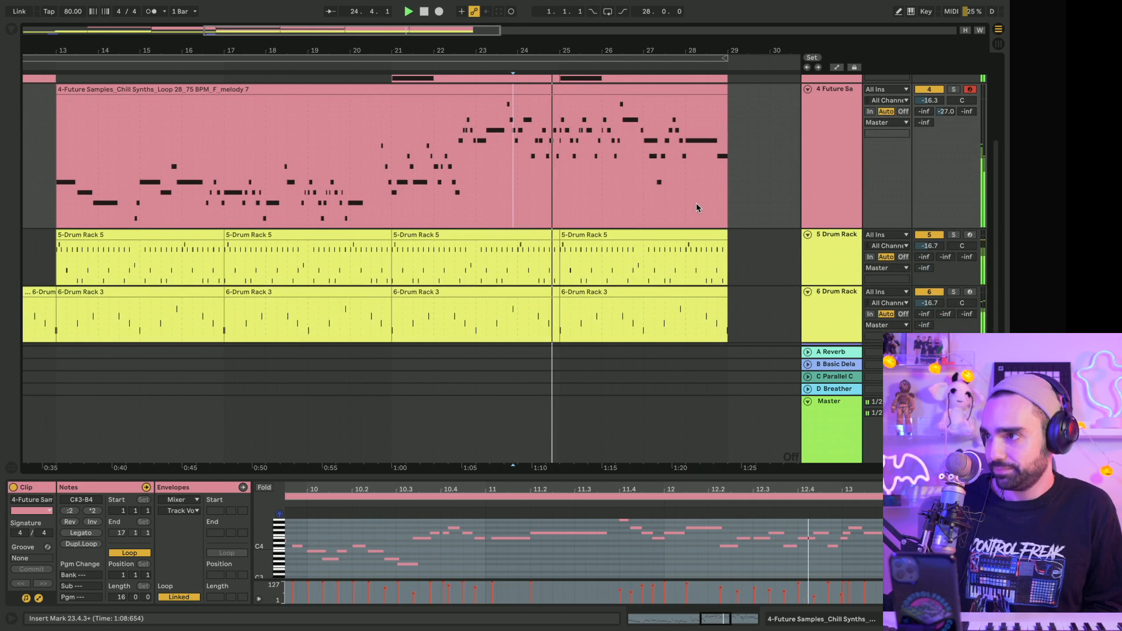
{"action": "scroll", "coordinate": [696, 202], "scroll_direction": "up", "scroll_amount": 6}
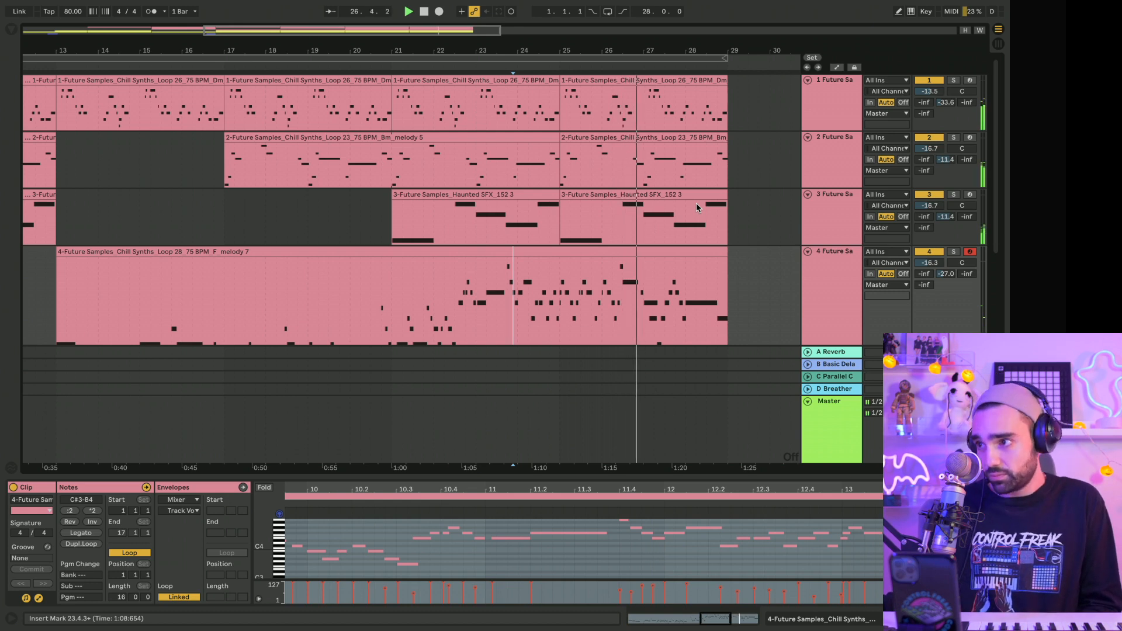
{"action": "key", "text": "ctrl+z"}
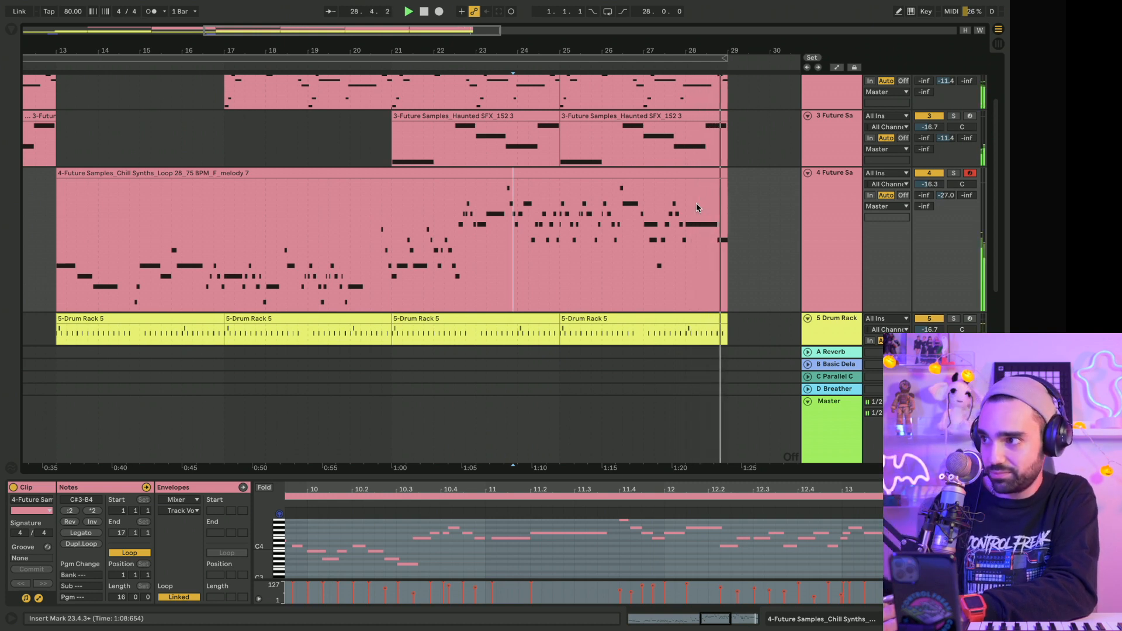
{"action": "key", "text": "space"}
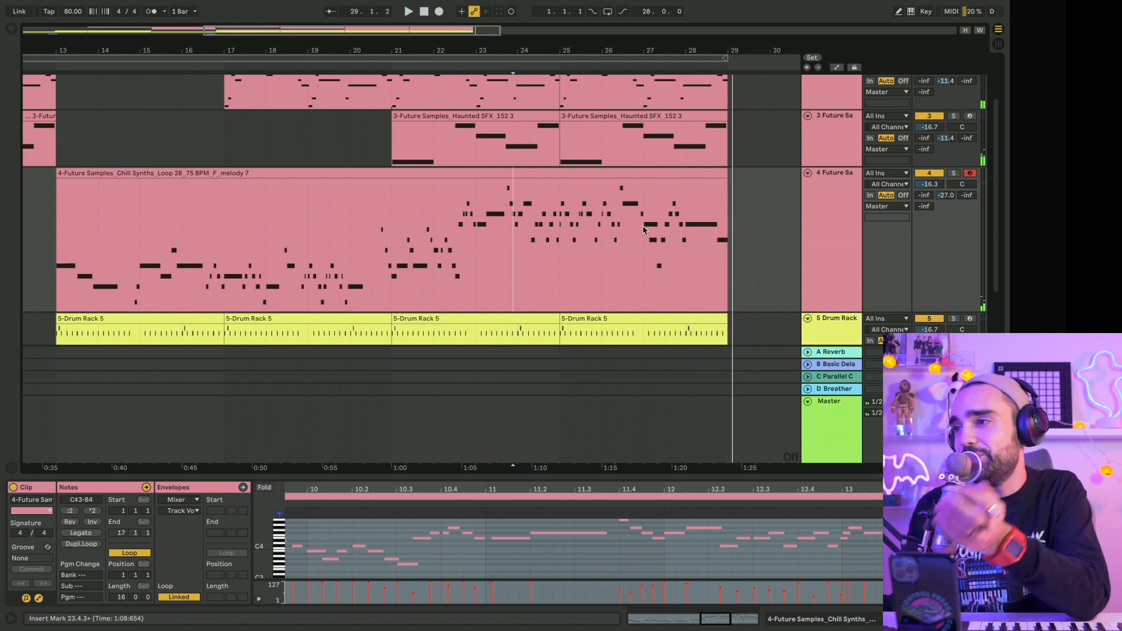
Step: Play the mix from bar 25 and inspect the notes of the last clips on the two drum rack tracks
{"action": "key", "text": "ctrl+z"}
{"action": "key", "text": "ctrl+z"}
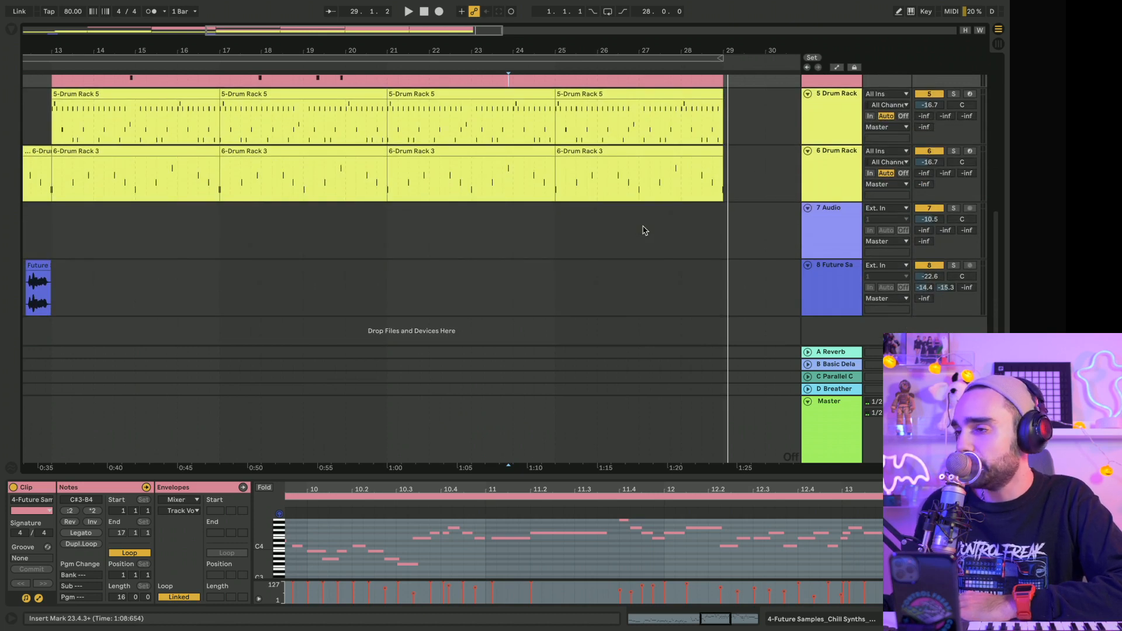
{"action": "scroll", "coordinate": [643, 226], "scroll_direction": "up", "scroll_amount": 8}
{"action": "scroll", "coordinate": [644, 226], "scroll_direction": "down", "scroll_amount": 8}
{"action": "scroll", "coordinate": [643, 226], "scroll_direction": "up", "scroll_amount": 1}
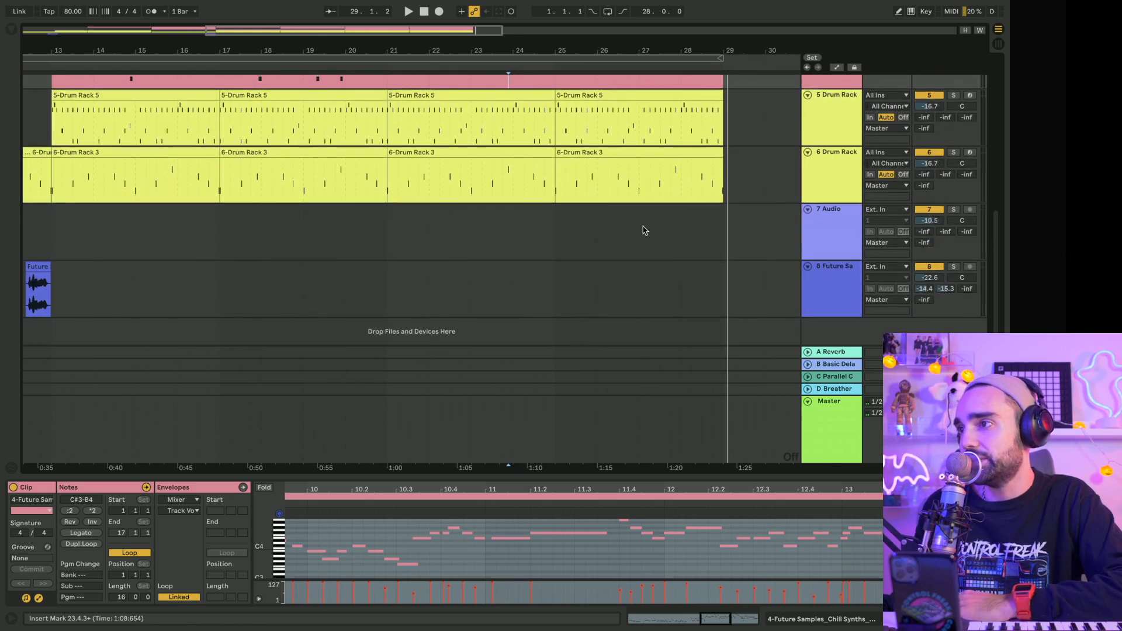
{"action": "scroll", "coordinate": [643, 229], "scroll_direction": "up", "scroll_amount": 1}
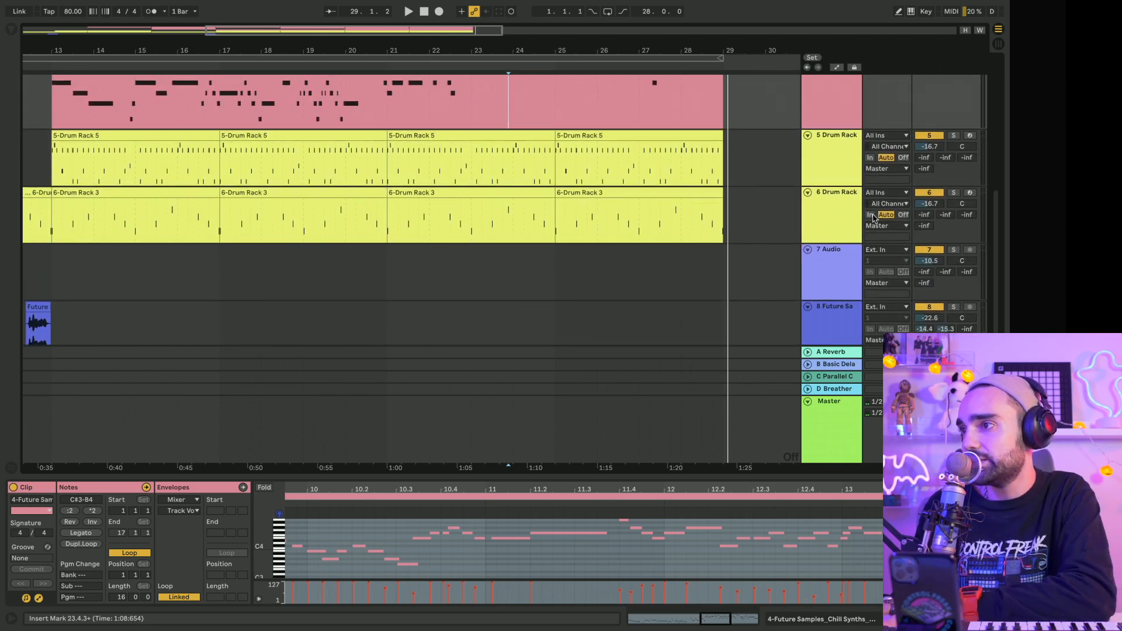
{"action": "left_click", "coordinate": [554, 224]}
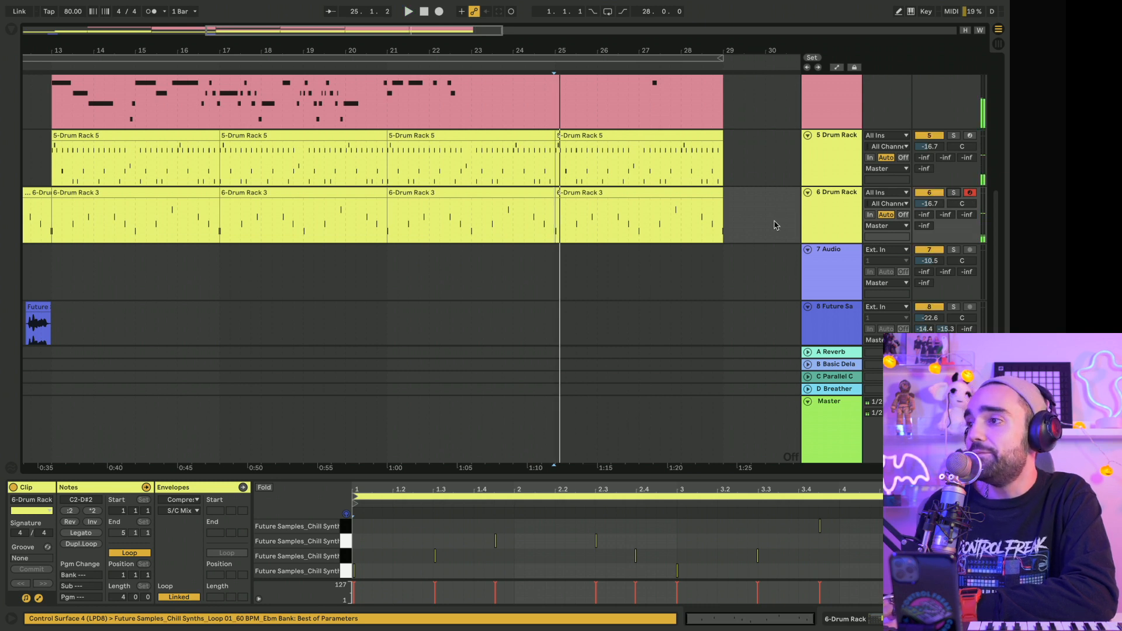
{"action": "scroll", "coordinate": [776, 225], "scroll_direction": "up", "scroll_amount": 1}
{"action": "left_click", "coordinate": [580, 230]}
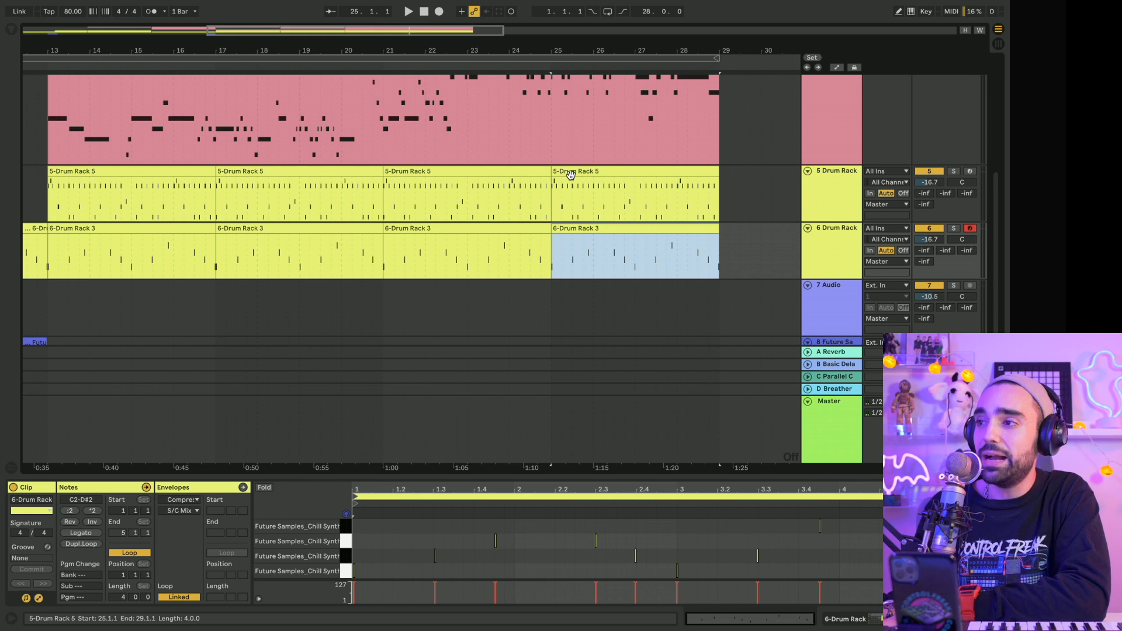
{"action": "left_click", "coordinate": [571, 174]}
Step: Solo track 1 and play its Chill Synths Loop 26 clip from bar 13
{"action": "scroll", "coordinate": [571, 178], "scroll_direction": "up", "scroll_amount": 5}
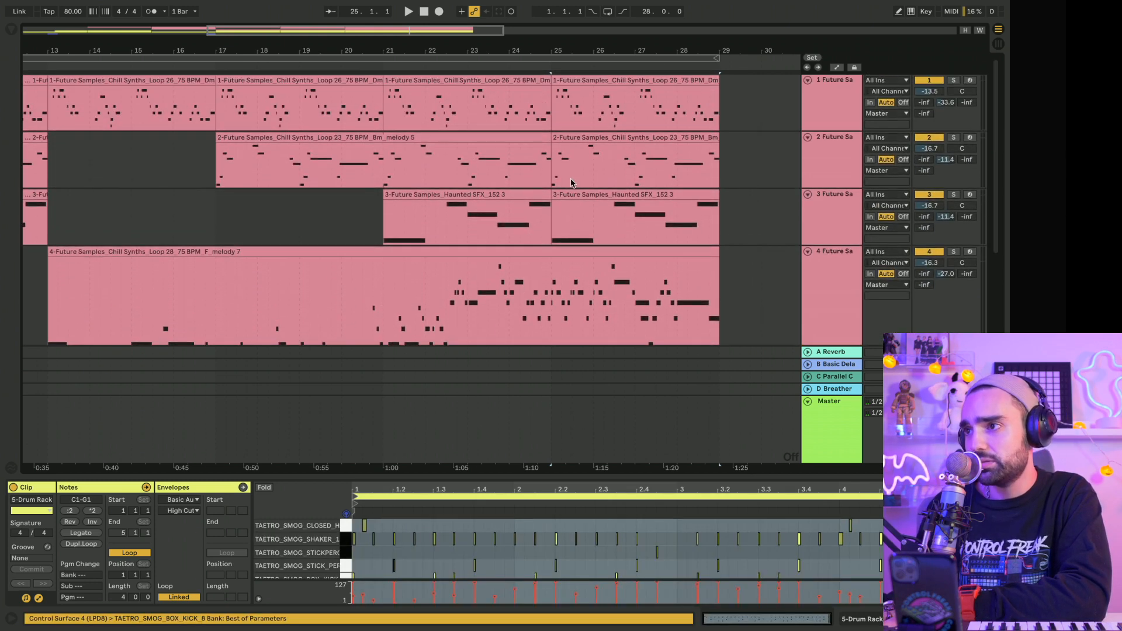
{"action": "left_click", "coordinate": [71, 111]}
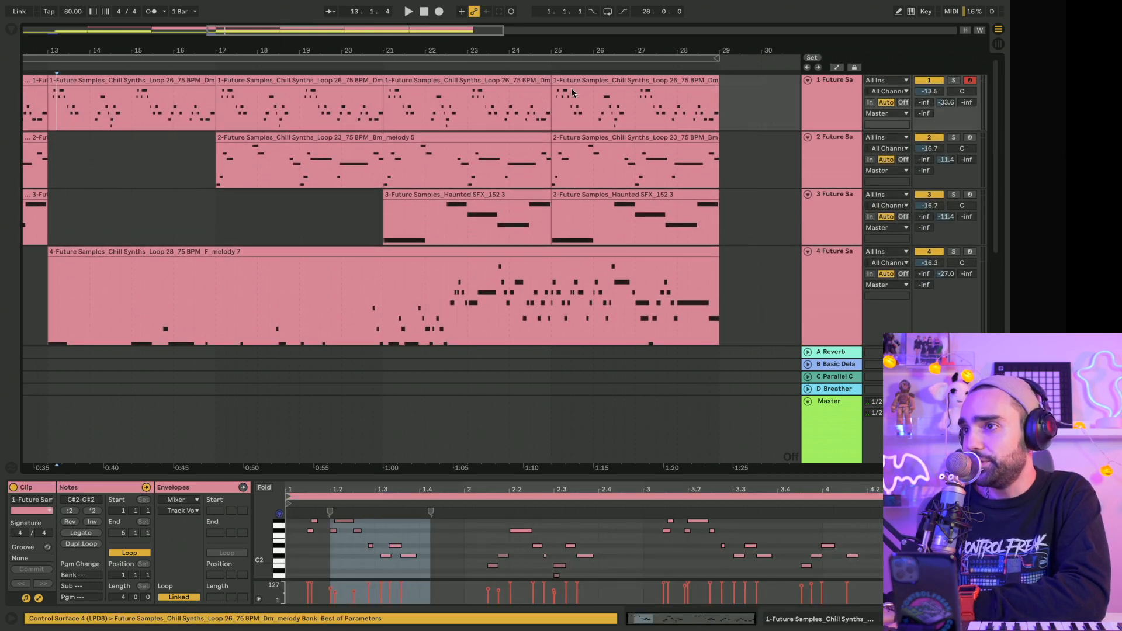
{"action": "left_click", "coordinate": [955, 81]}
{"action": "key", "text": "space"}
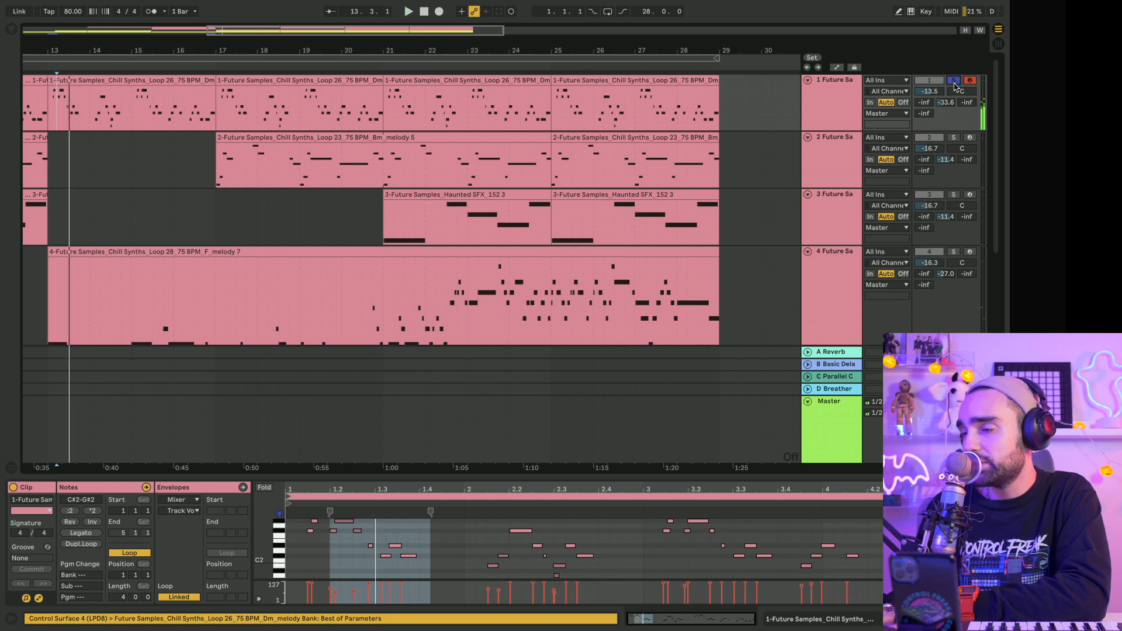
{"action": "left_click", "coordinate": [954, 82]}
Step: Audition tracks 2 and 3 soloed in turn, playing Chill Synths Loop 23 from bar 17 and Haunted SFX 152 from bar 21
{"action": "left_click", "coordinate": [214, 171]}
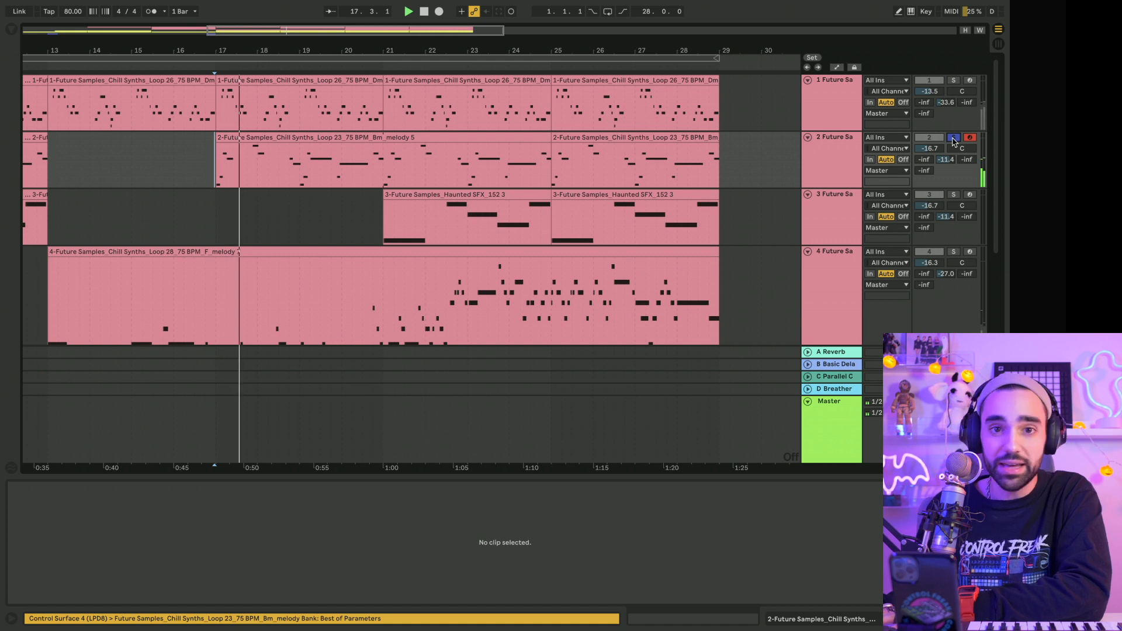
{"action": "left_click", "coordinate": [954, 140]}
{"action": "key", "text": "space"}
{"action": "left_click", "coordinate": [382, 216]}
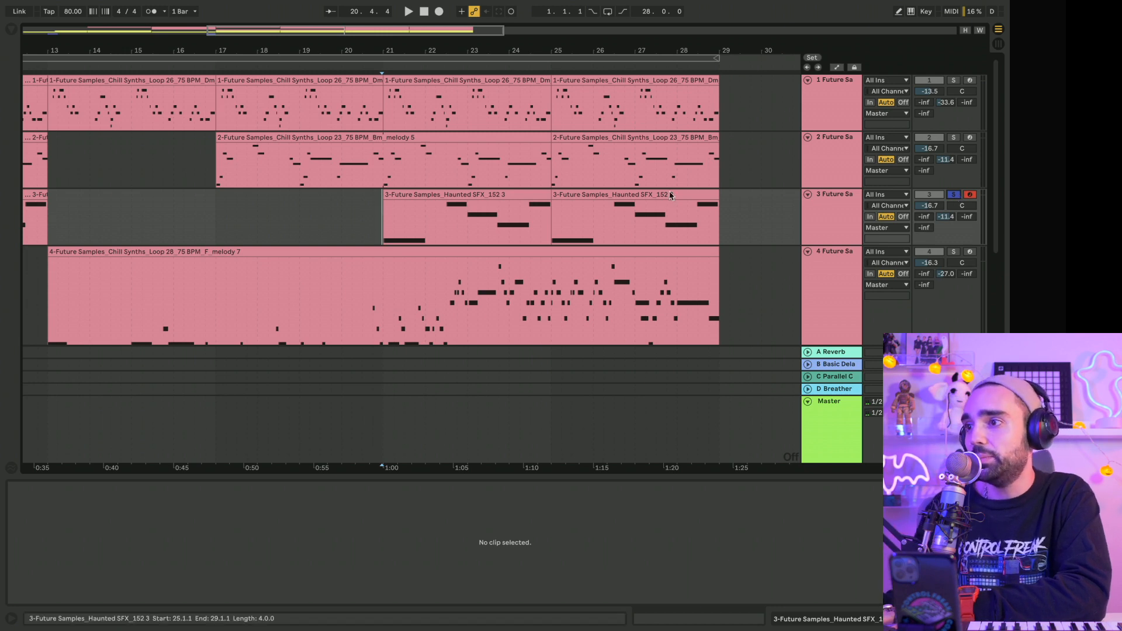
Step: Browse the Desktop sample packs, collapse the Haunted SFX library and open the Vocals folder of the Lo-Fi Hip Hop Samples & Loops pack
{"action": "scroll", "coordinate": [670, 196], "scroll_direction": "down", "scroll_amount": 5}
{"action": "scroll", "coordinate": [673, 199], "scroll_direction": "left", "scroll_amount": 10}
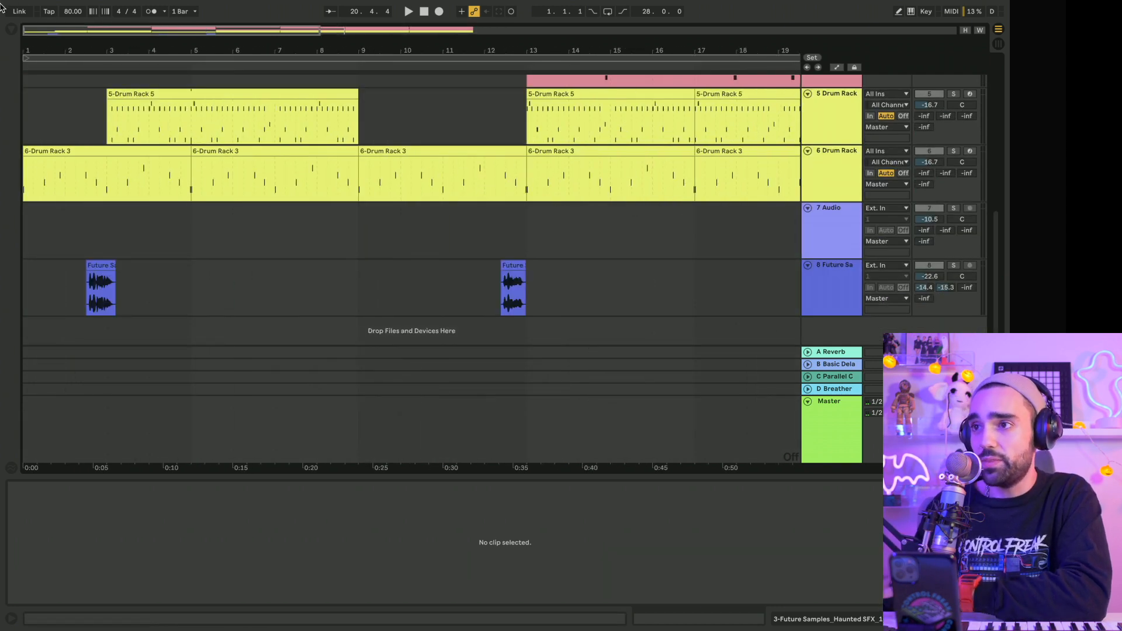
{"action": "left_click", "coordinate": [12, 28]}
{"action": "scroll", "coordinate": [202, 246], "scroll_direction": "up", "scroll_amount": 10}
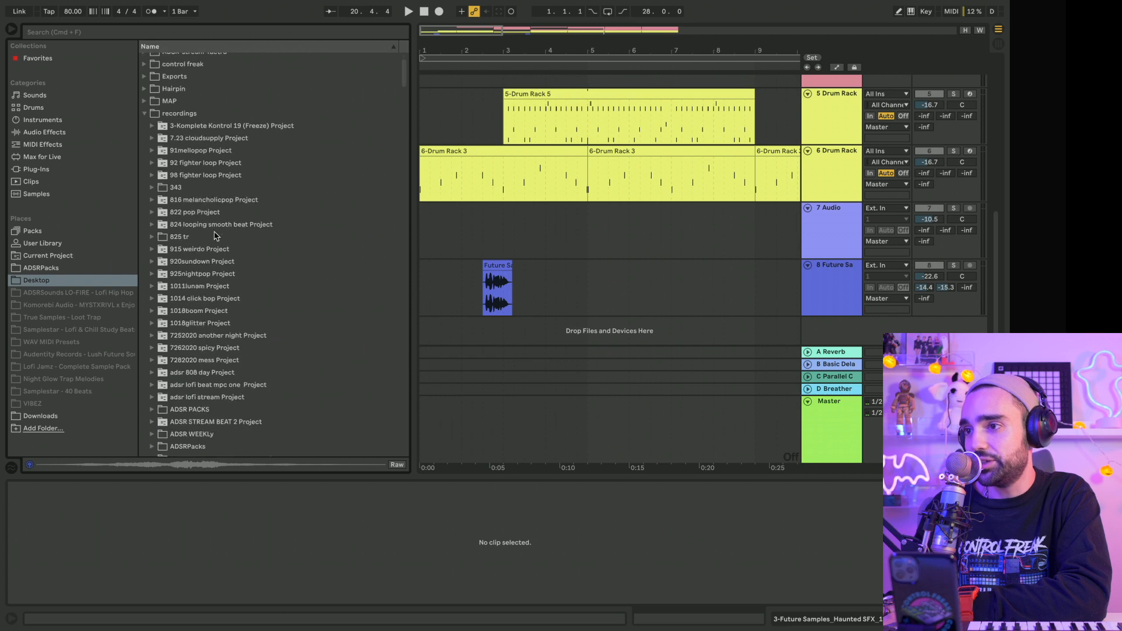
{"action": "scroll", "coordinate": [215, 235], "scroll_direction": "down", "scroll_amount": 10}
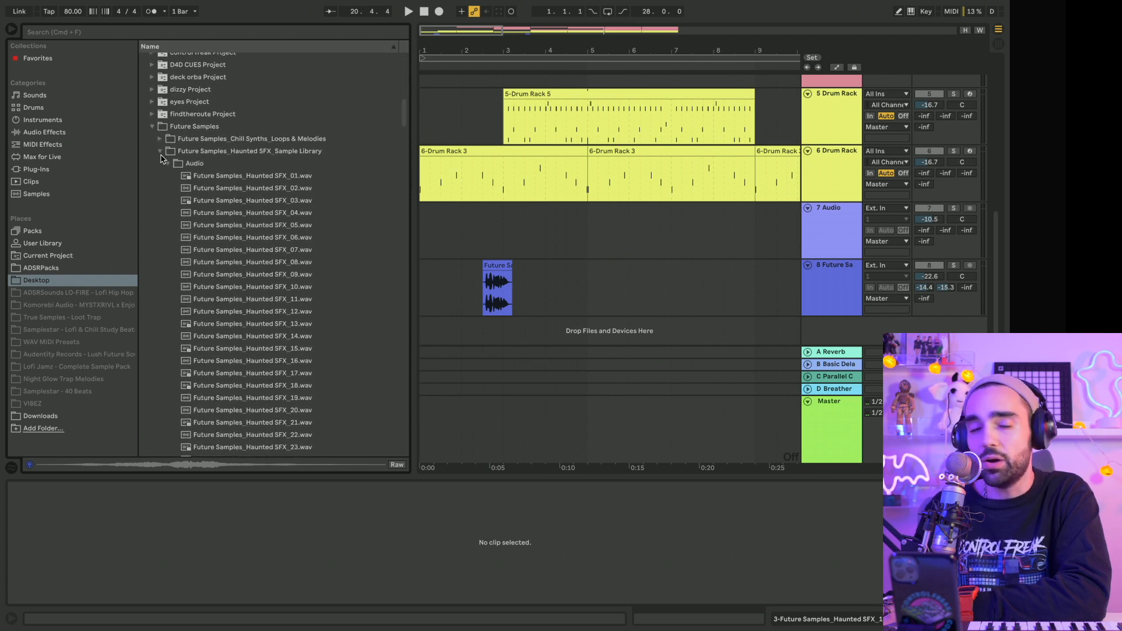
{"action": "left_click", "coordinate": [160, 151]}
{"action": "left_click", "coordinate": [161, 164]}
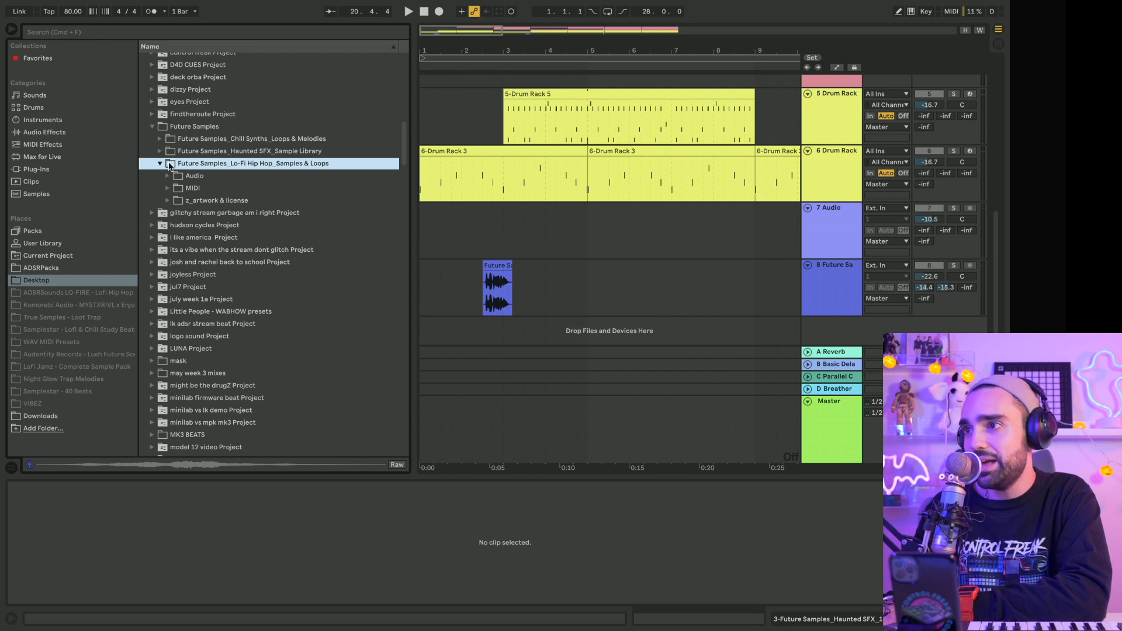
{"action": "left_click", "coordinate": [168, 177]}
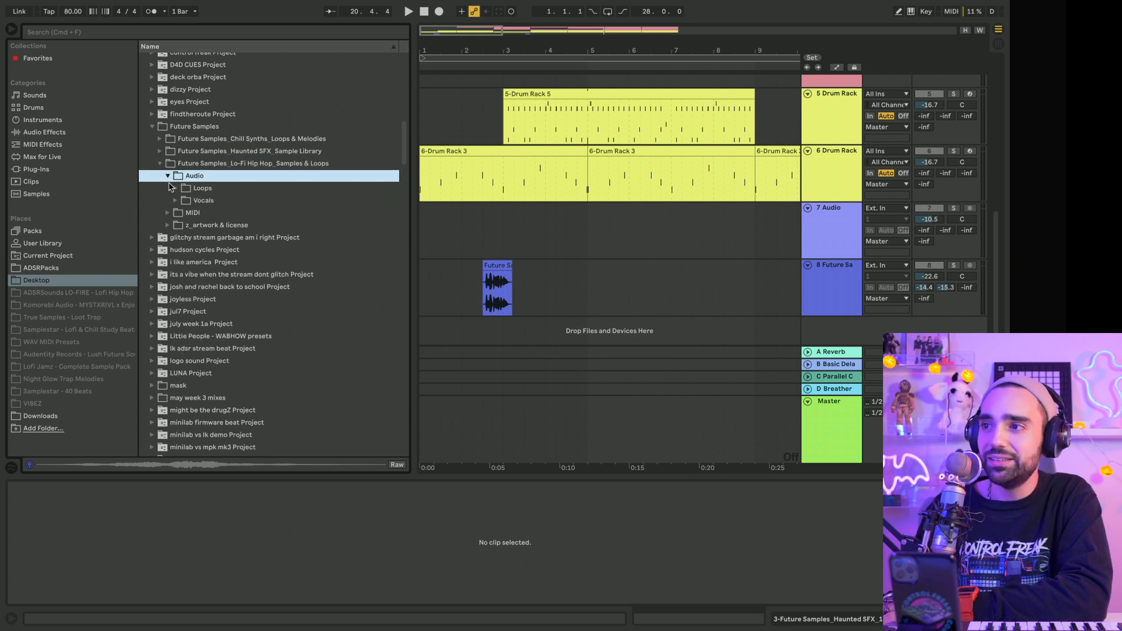
{"action": "left_click", "coordinate": [176, 200]}
Step: Preview the Lo-Fi Hip Hop vocal samples 04_crying, 12_grunt 02 and 26_i miss you
{"action": "left_click", "coordinate": [261, 251]}
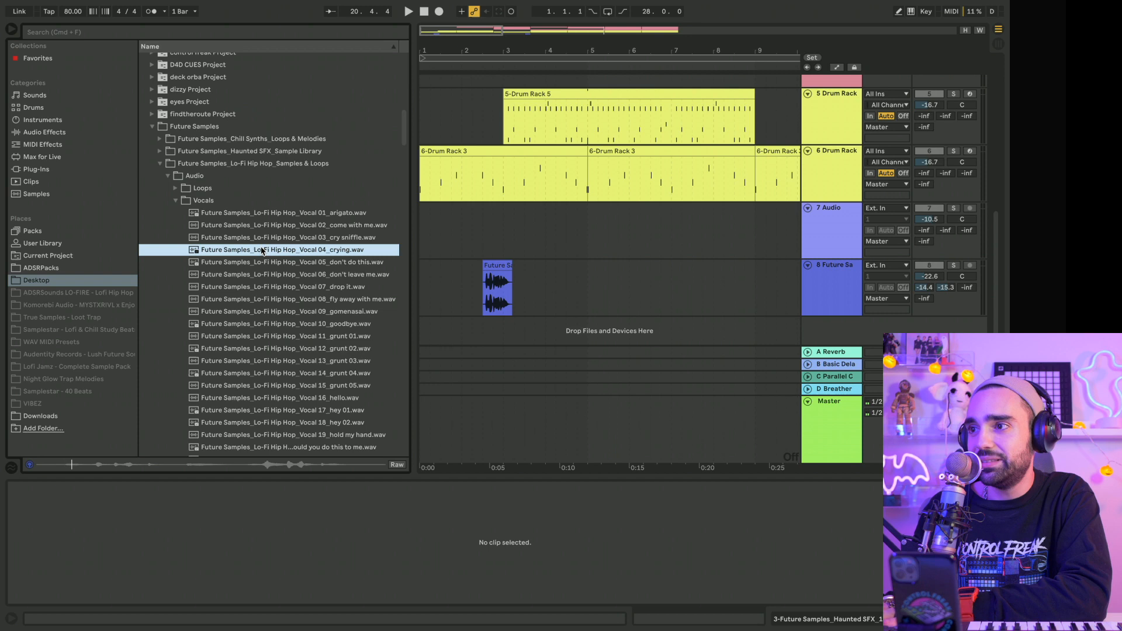
{"action": "scroll", "coordinate": [261, 250], "scroll_direction": "down", "scroll_amount": 4}
{"action": "left_click", "coordinate": [262, 251]}
{"action": "scroll", "coordinate": [260, 251], "scroll_direction": "down", "scroll_amount": 5}
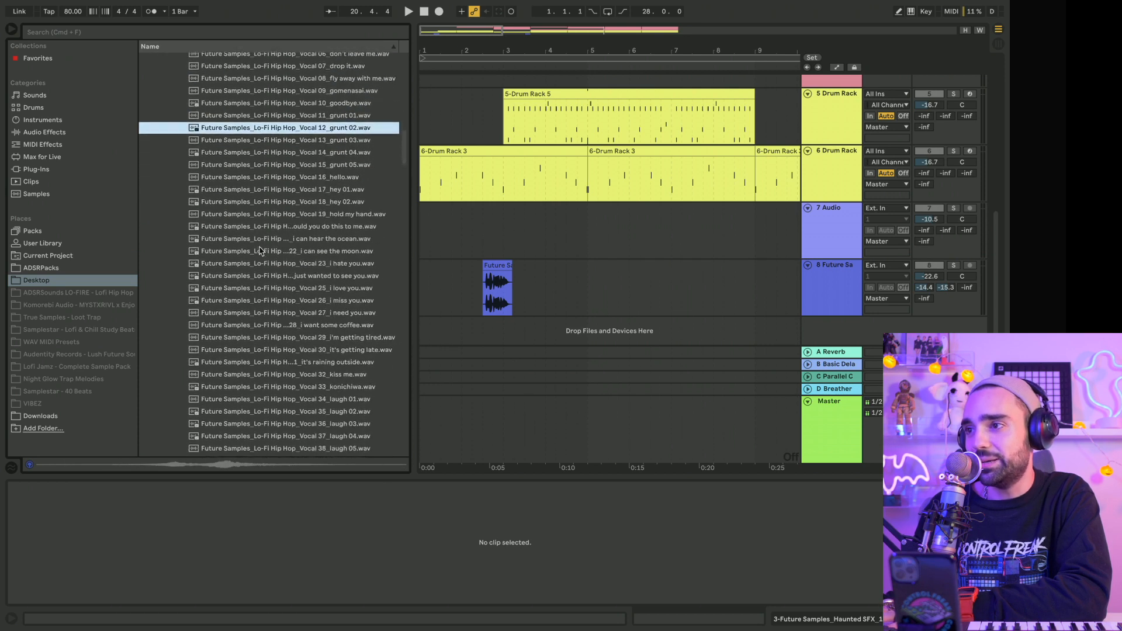
{"action": "scroll", "coordinate": [260, 250], "scroll_direction": "down", "scroll_amount": 3}
{"action": "left_click", "coordinate": [261, 244]}
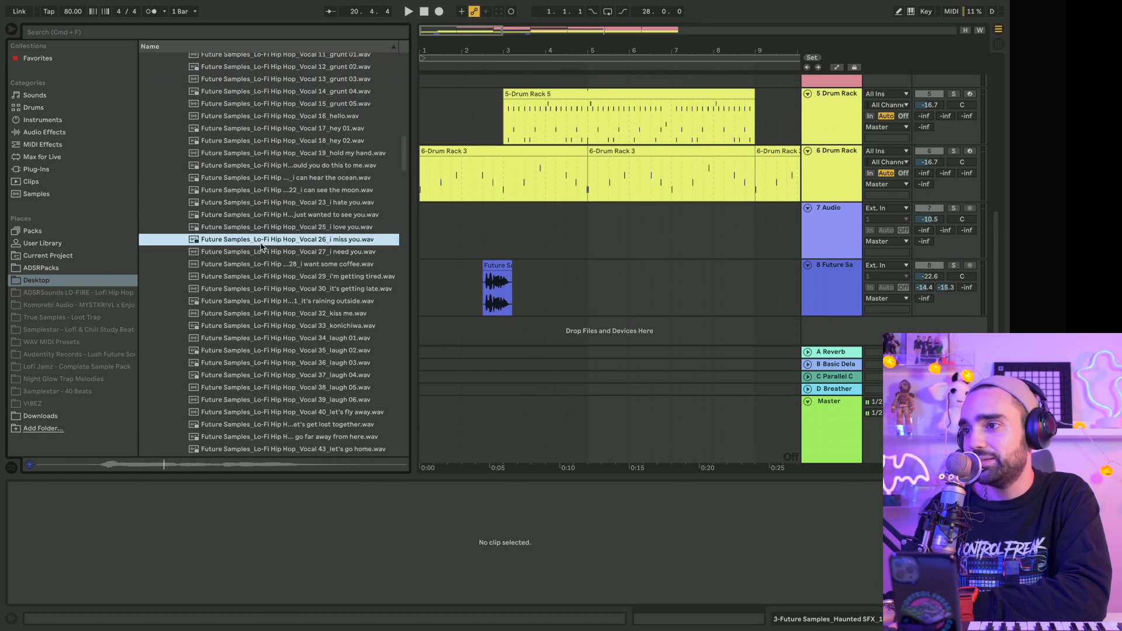
Step: Preview the vocal samples 36_laugh 03 and 57_sexy laugh and the one ending in "tains are so beautiful"
{"action": "scroll", "coordinate": [261, 247], "scroll_direction": "down", "scroll_amount": 2}
{"action": "left_click", "coordinate": [287, 311]}
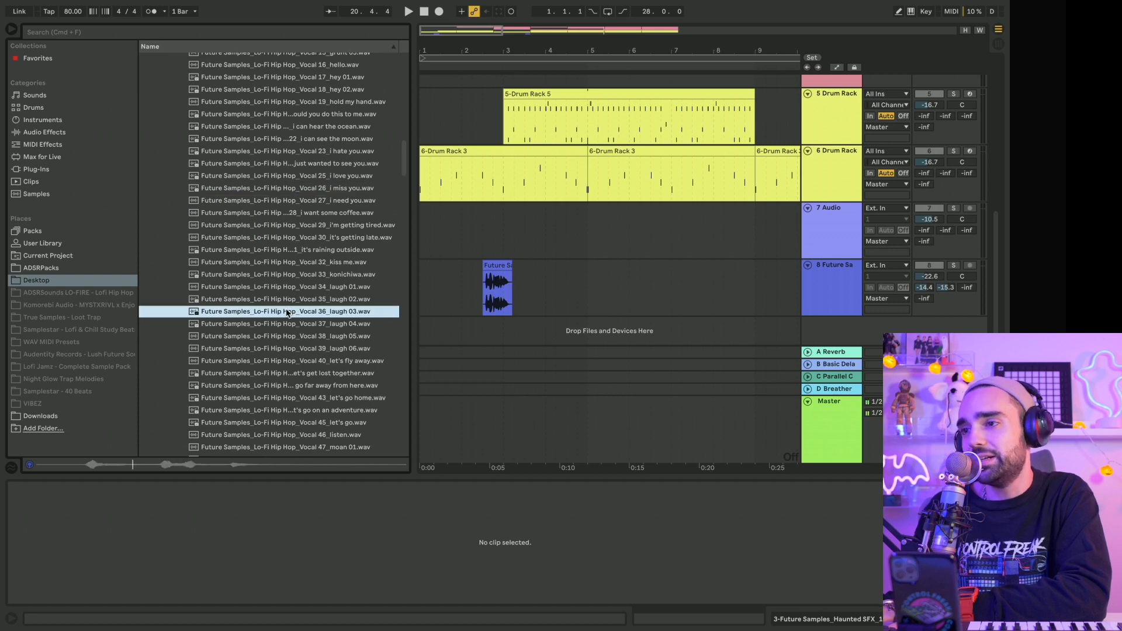
{"action": "scroll", "coordinate": [287, 319], "scroll_direction": "down", "scroll_amount": 7}
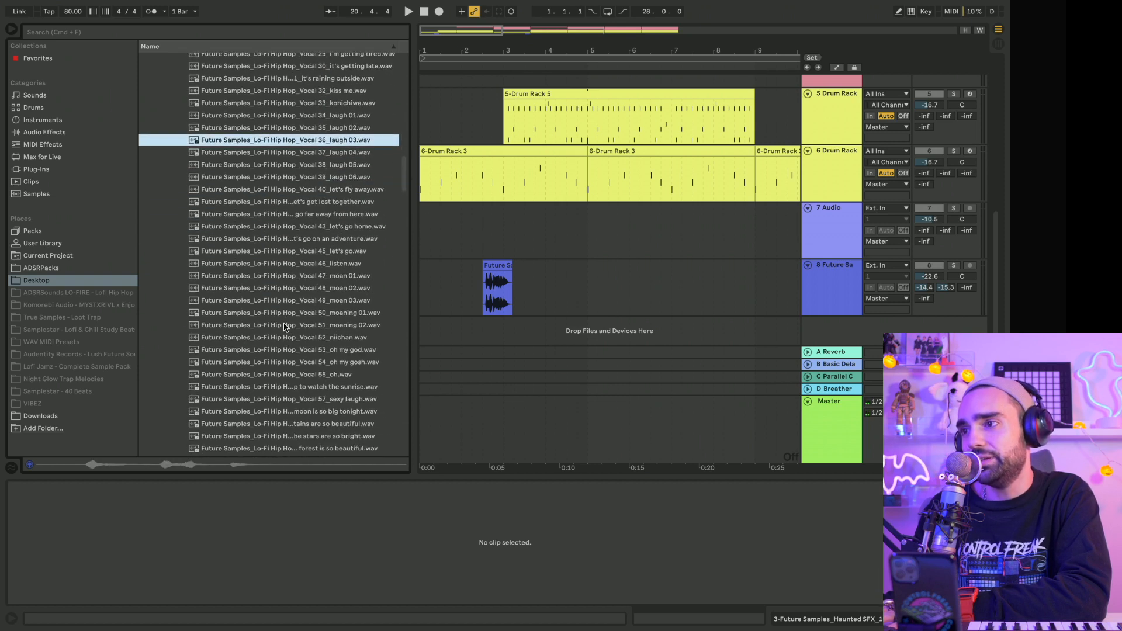
{"action": "scroll", "coordinate": [285, 326], "scroll_direction": "down", "scroll_amount": 5}
{"action": "left_click", "coordinate": [293, 278]}
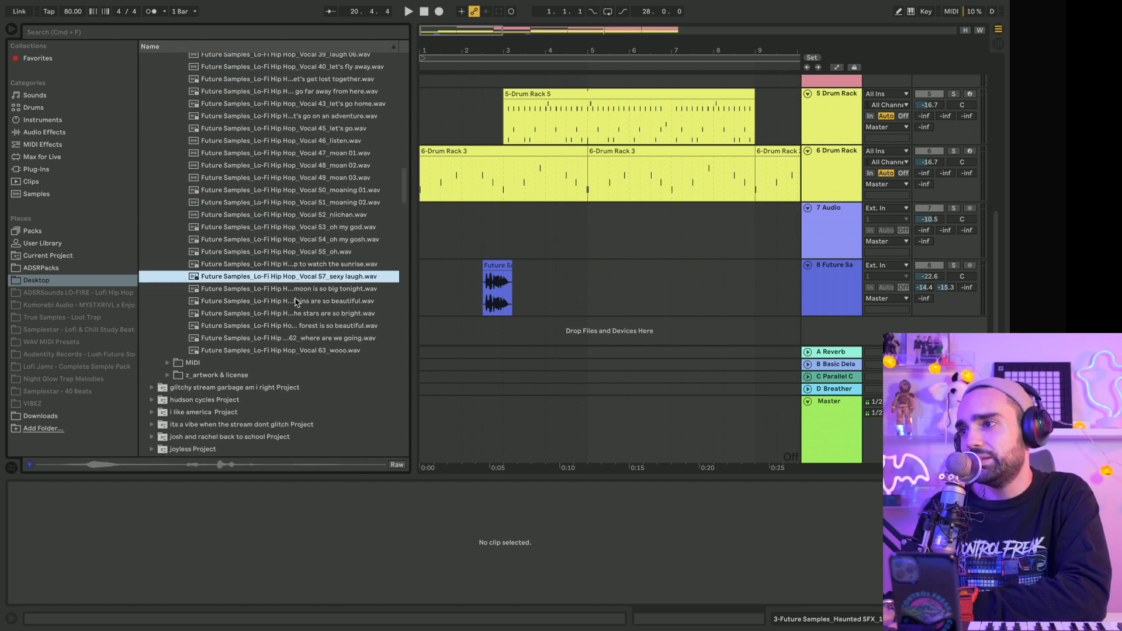
{"action": "left_click", "coordinate": [296, 301]}
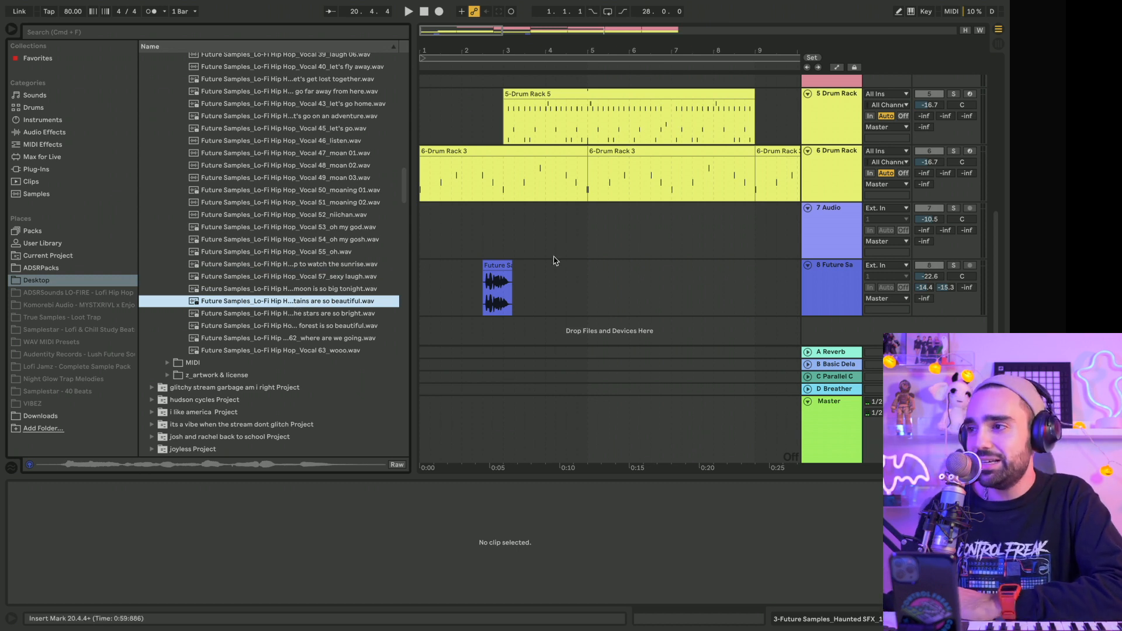
Step: Play the first vocal clip on track 8 from bar 2, with the track solo cleared so the full mix is heard
{"action": "left_click", "coordinate": [473, 280]}
{"action": "key", "text": "space"}
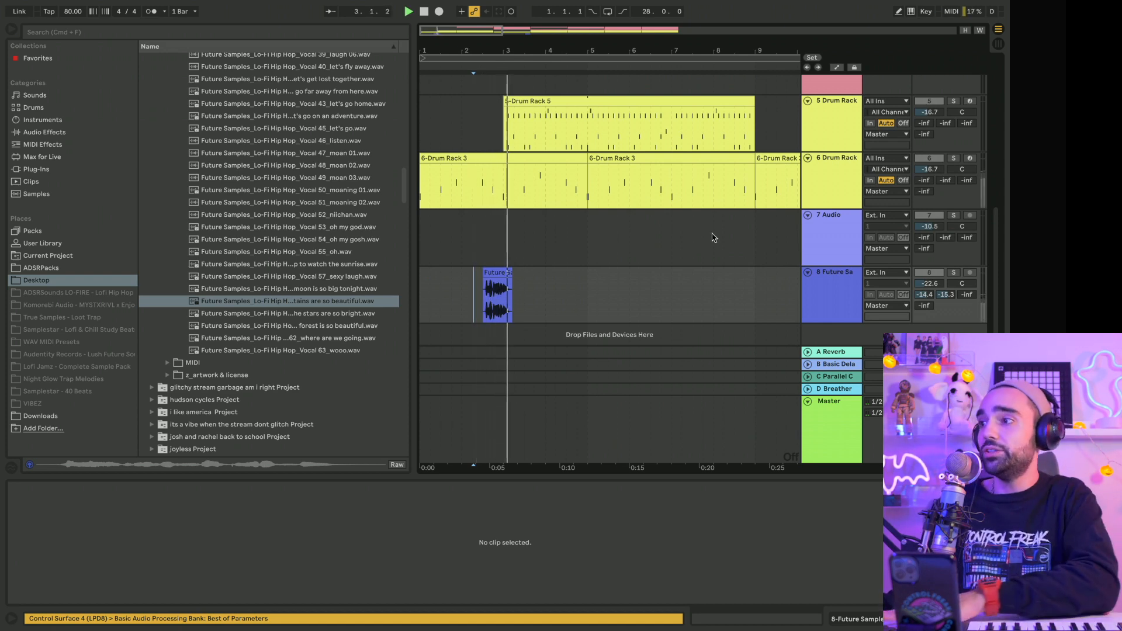
{"action": "scroll", "coordinate": [935, 170], "scroll_direction": "up", "scroll_amount": 5}
{"action": "scroll", "coordinate": [538, 252], "scroll_direction": "down", "scroll_amount": 5}
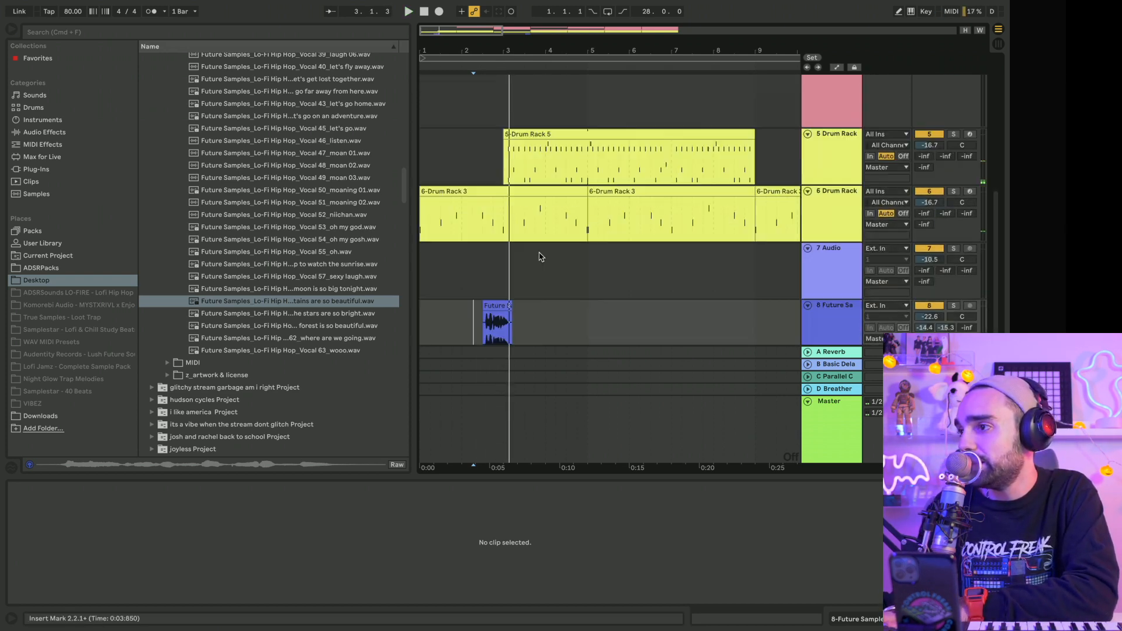
{"action": "key", "text": "space"}
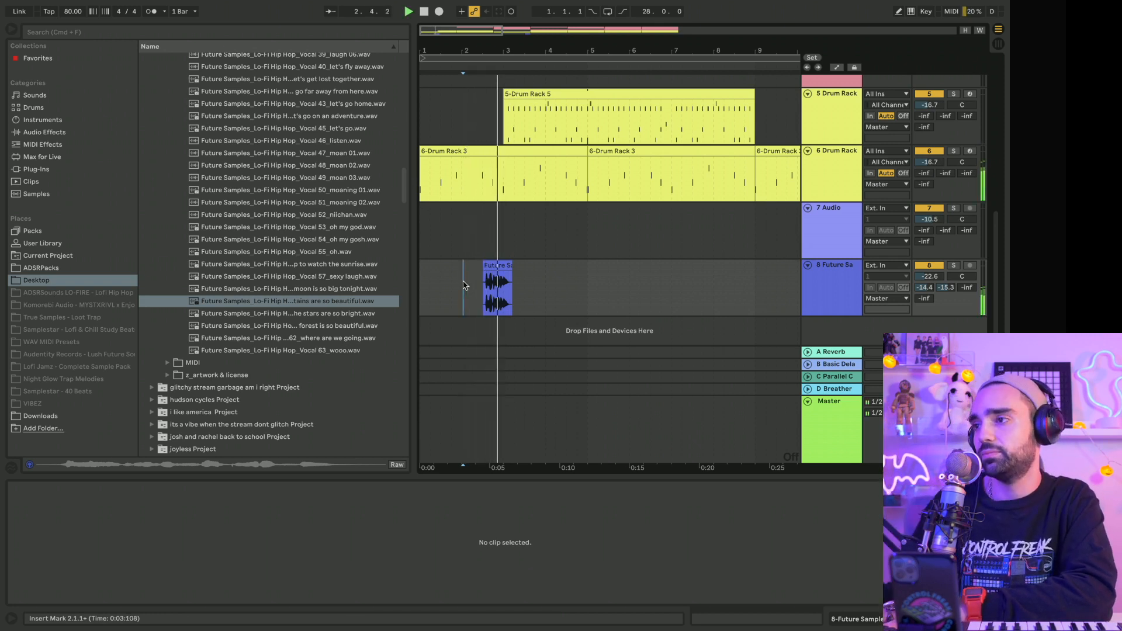
Step: Hide the sample browser and the clip detail view, and review the whole arrangement during playback up to bar 20
{"action": "key", "text": "super+alt+b"}
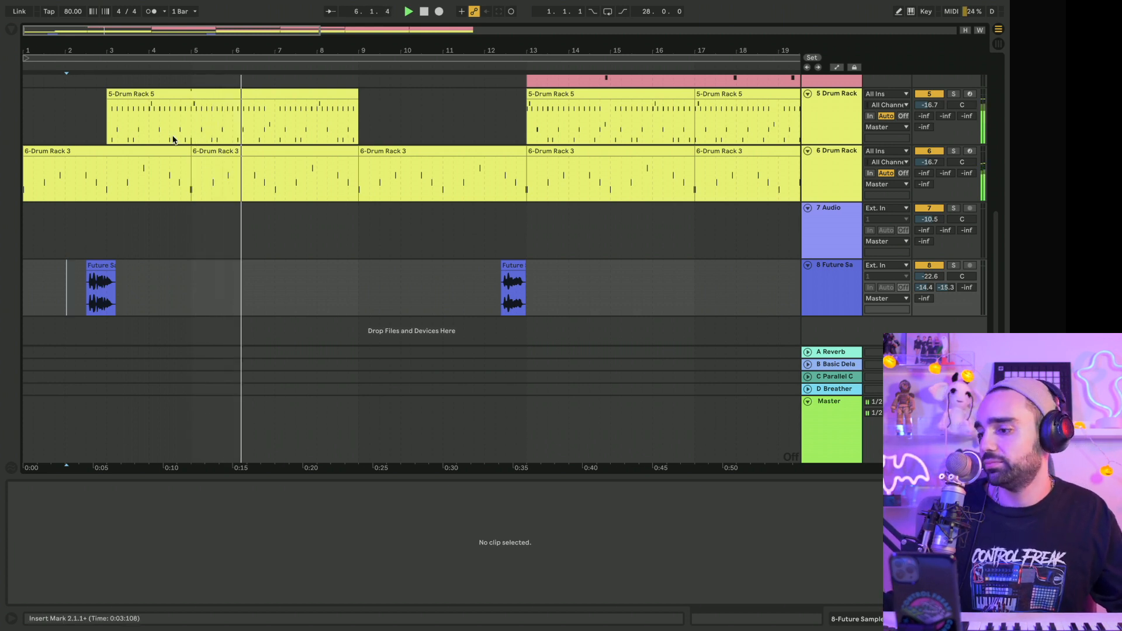
{"action": "scroll", "coordinate": [175, 139], "scroll_direction": "up", "scroll_amount": 2}
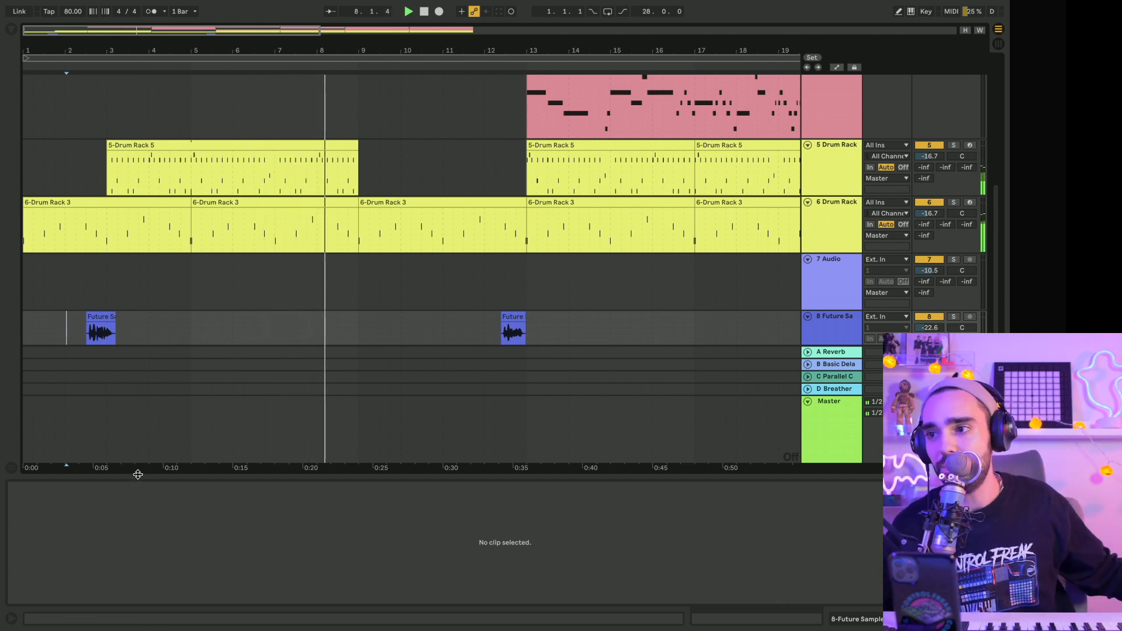
{"action": "key", "text": "ctrl+alt+l"}
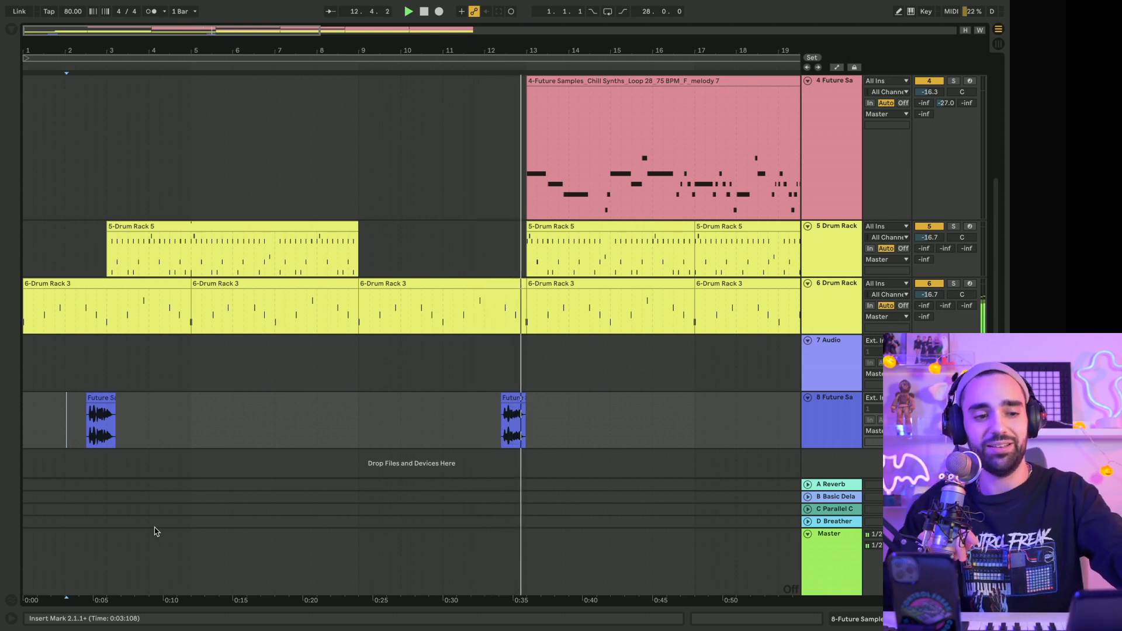
{"action": "scroll", "coordinate": [245, 370], "scroll_direction": "up", "scroll_amount": 5}
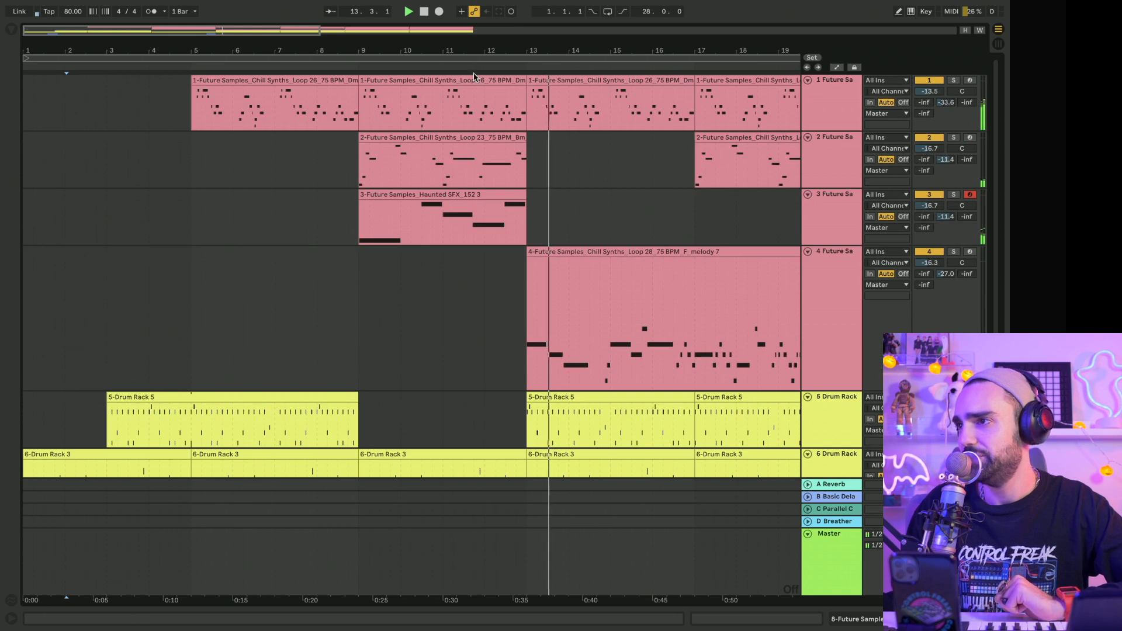
{"action": "scroll", "coordinate": [111, 212], "scroll_direction": "up", "scroll_amount": 2}
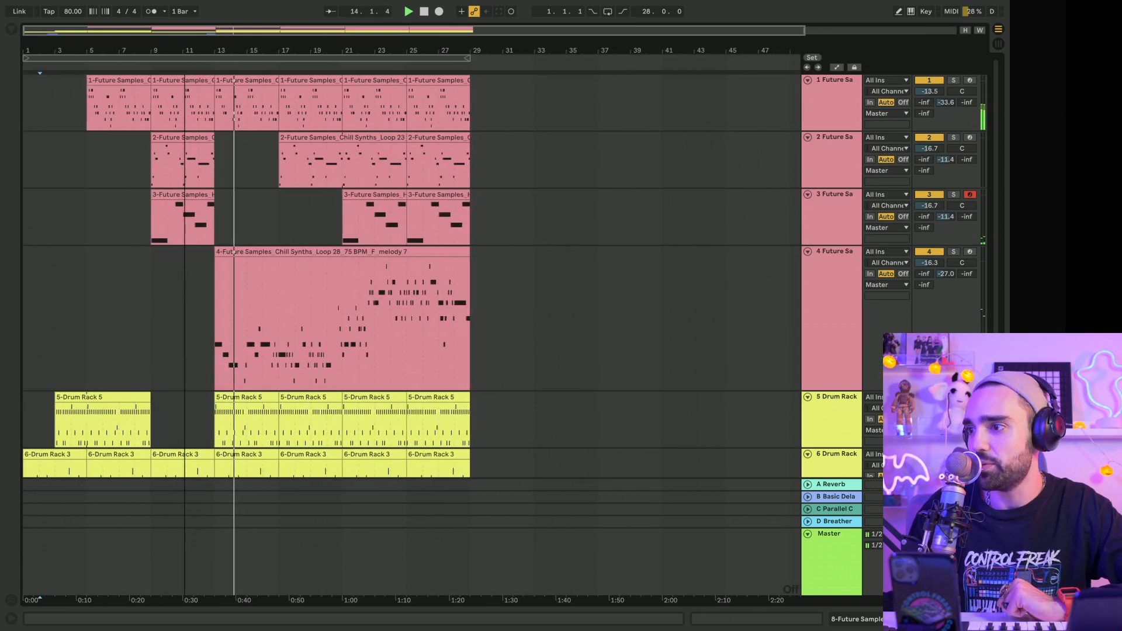
{"action": "scroll", "coordinate": [110, 213], "scroll_direction": "down", "scroll_amount": 4}
{"action": "scroll", "coordinate": [108, 217], "scroll_direction": "up", "scroll_amount": 1}
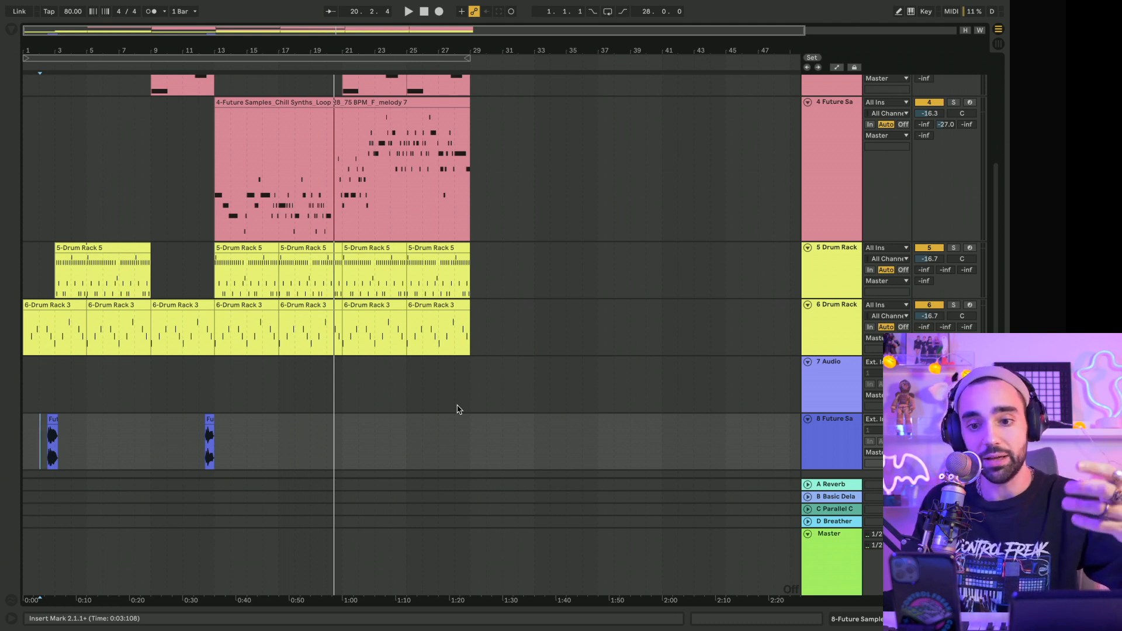
{"action": "scroll", "coordinate": [281, 415], "scroll_direction": "up", "scroll_amount": 5}
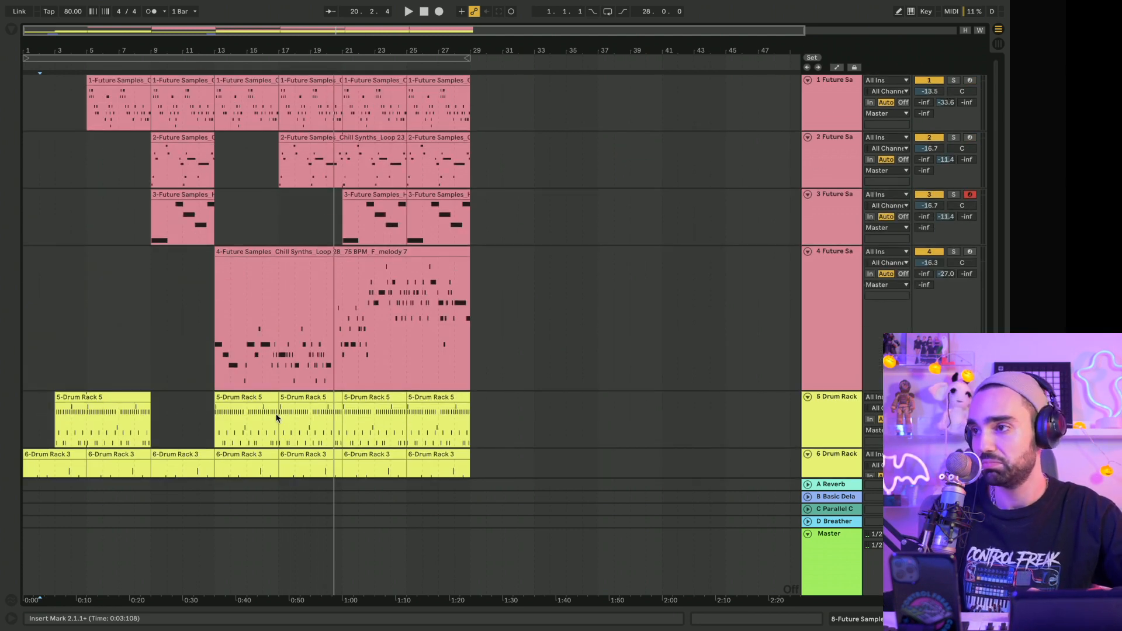
Step: Switch to the Instagram giveaway post in the web browser, unmute its lo-fi beat video and read through the caption
{"action": "left_click", "coordinate": [212, 333]}
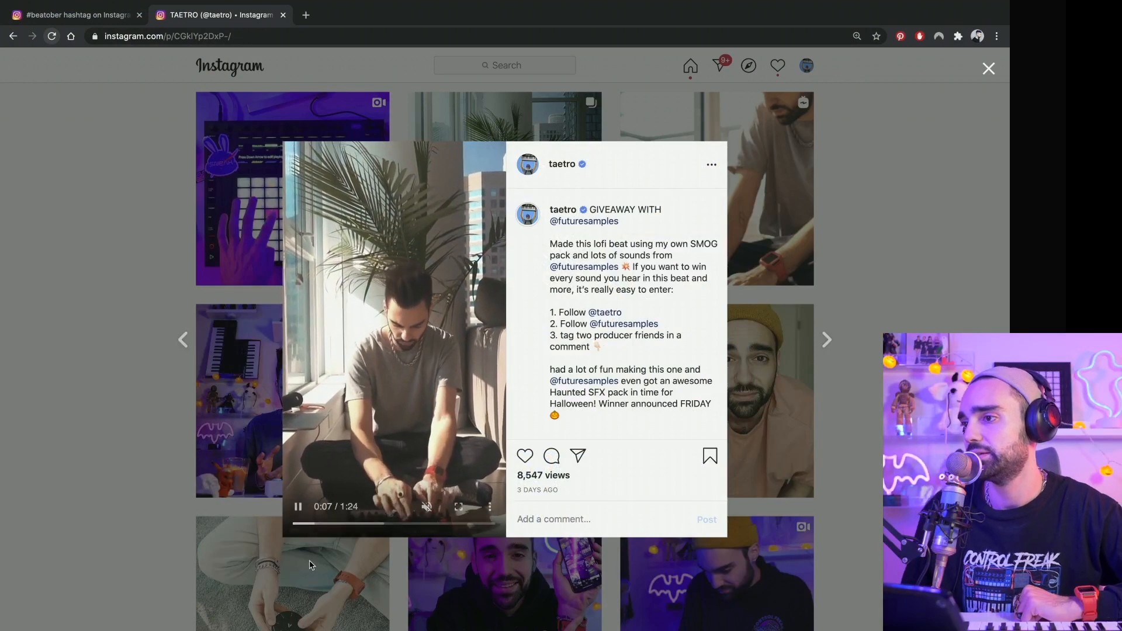
{"action": "left_click", "coordinate": [427, 508]}
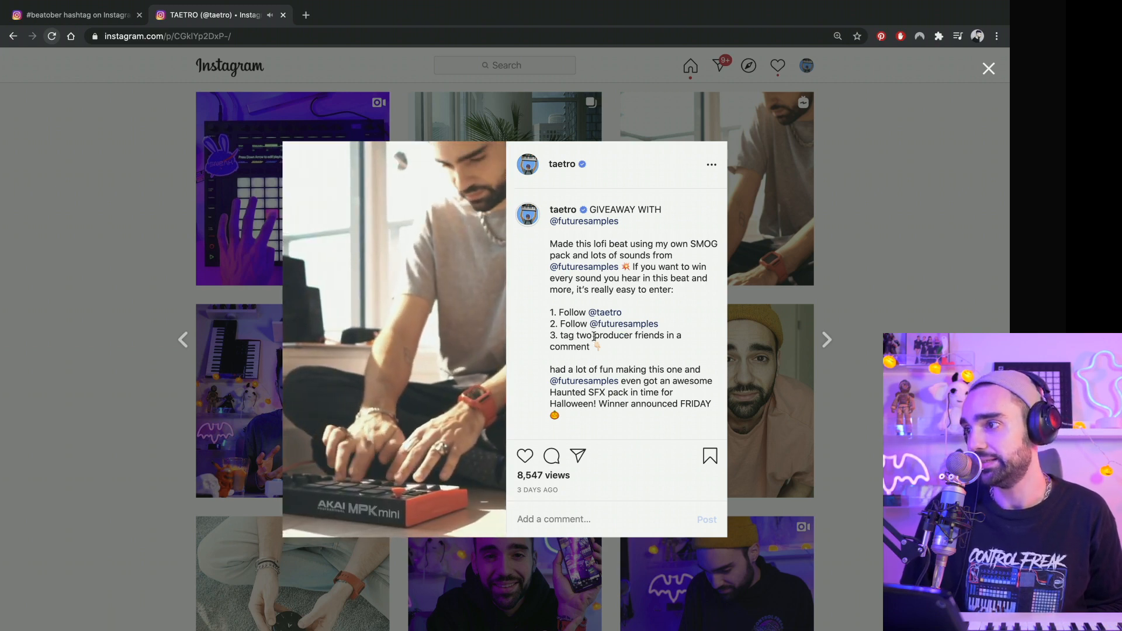
{"action": "scroll", "coordinate": [593, 377], "scroll_direction": "down", "scroll_amount": 10}
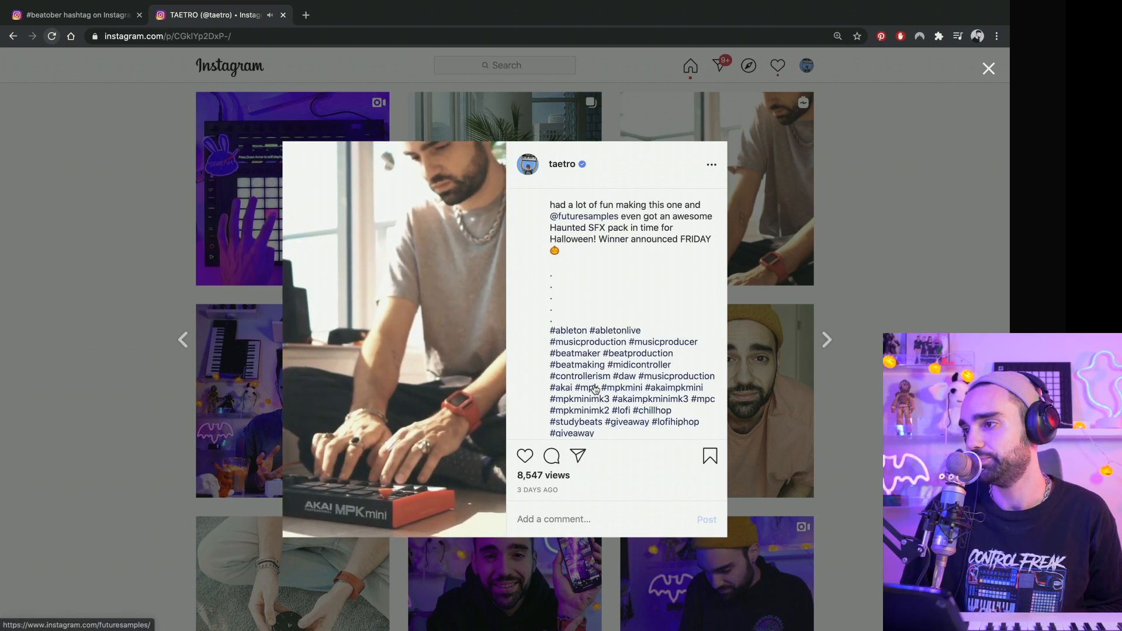
{"action": "scroll", "coordinate": [595, 389], "scroll_direction": "down", "scroll_amount": 3}
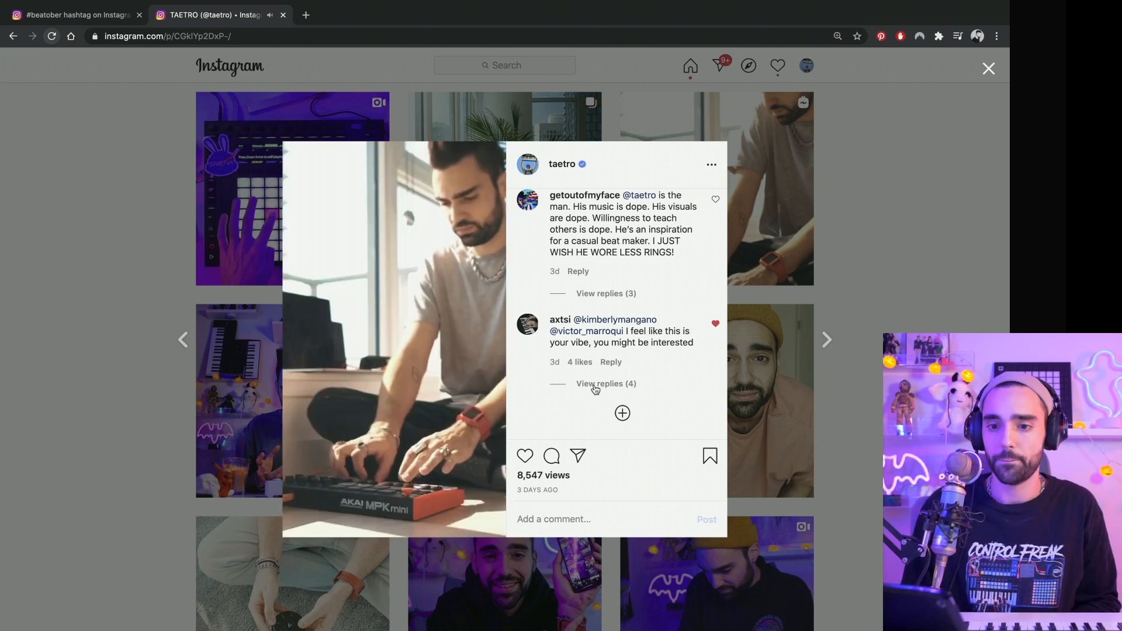
{"action": "scroll", "coordinate": [595, 389], "scroll_direction": "up", "scroll_amount": 5}
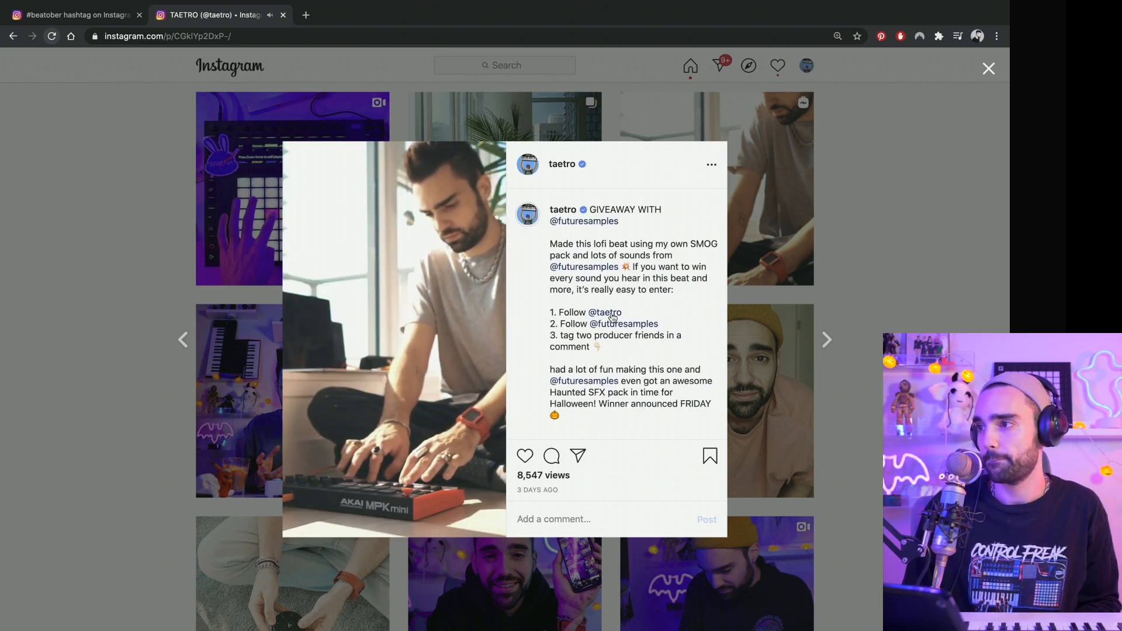
{"action": "right_click", "coordinate": [594, 268]}
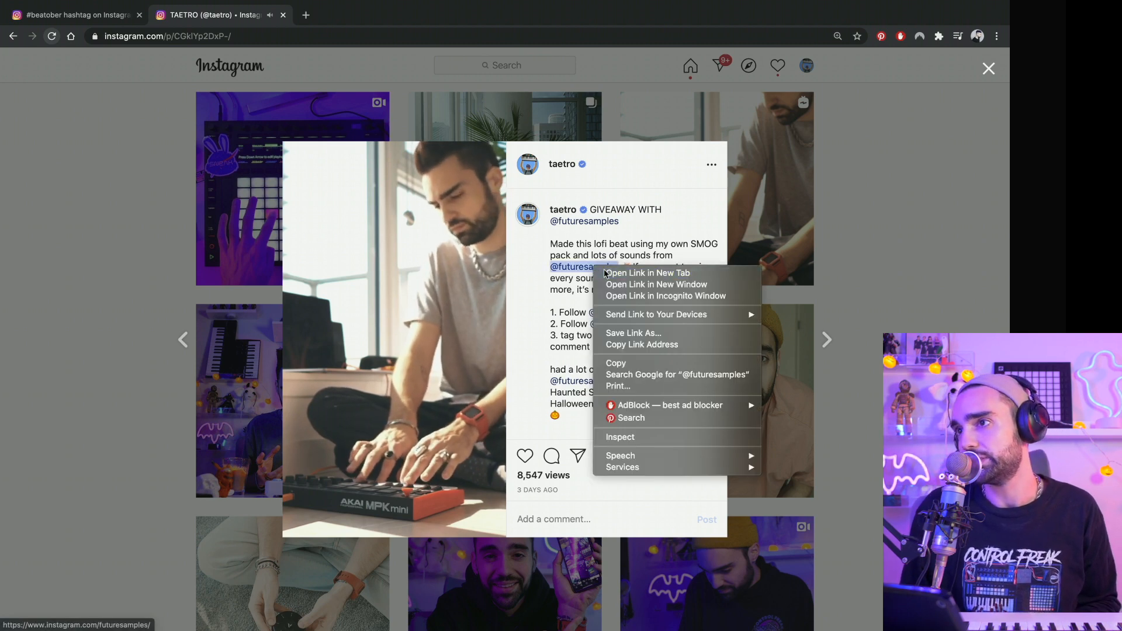
{"action": "left_click", "coordinate": [620, 273]}
{"action": "scroll", "coordinate": [631, 322], "scroll_direction": "down", "scroll_amount": 3}
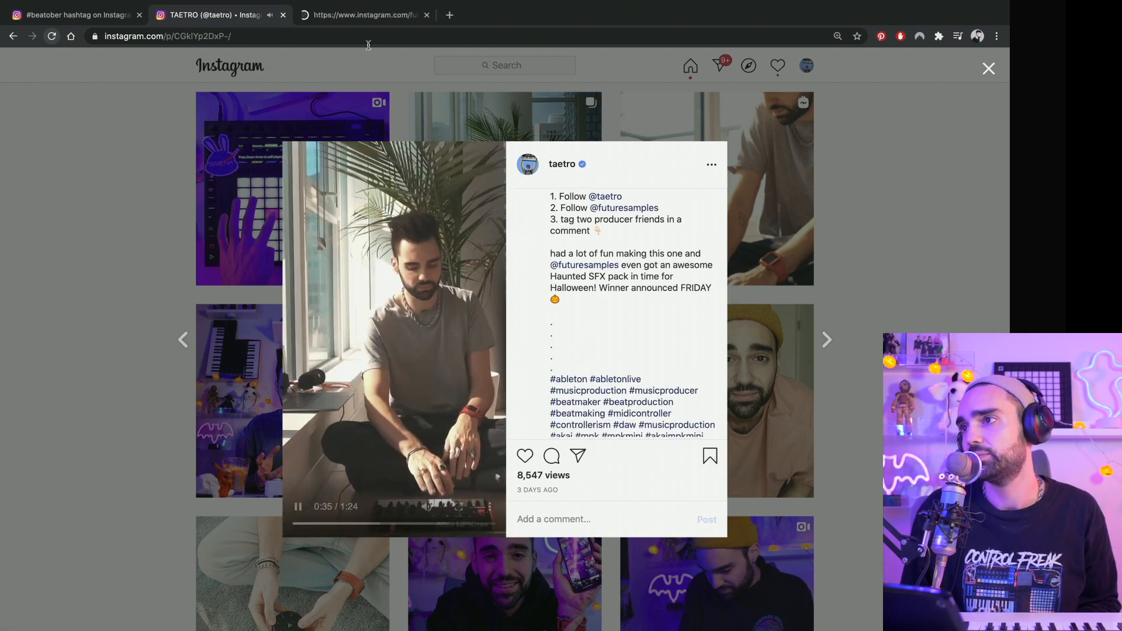
{"action": "left_click", "coordinate": [365, 21]}
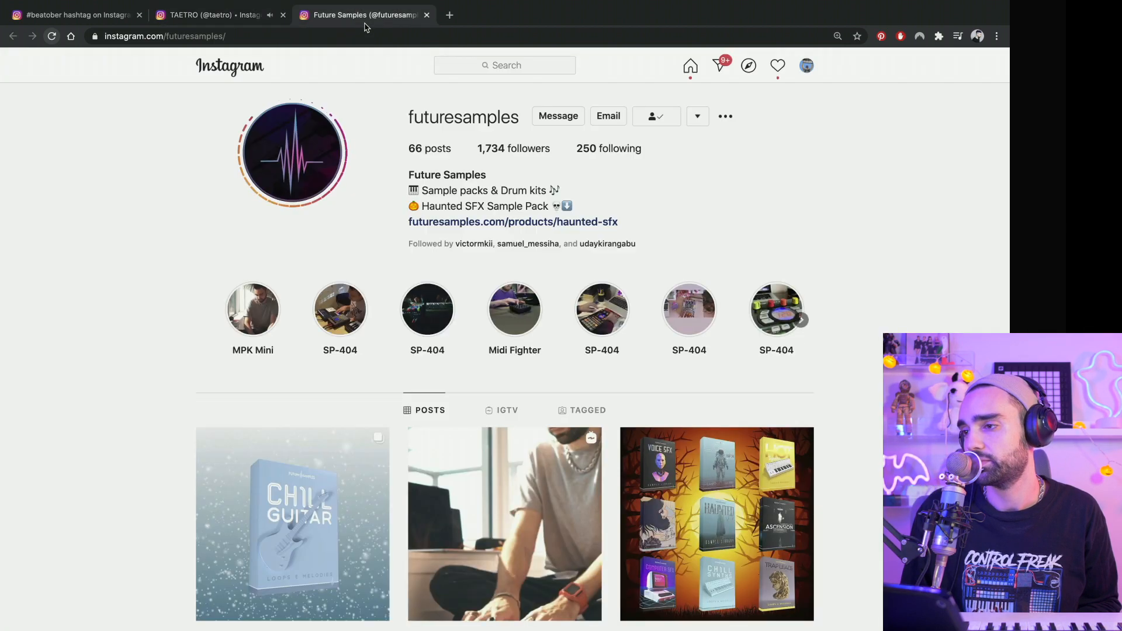
Step: Look through the Future Samples profile and view its giveaway post showing the Voice SFX, Haunted SFX and other sample packs
{"action": "scroll", "coordinate": [514, 293], "scroll_direction": "down", "scroll_amount": 3}
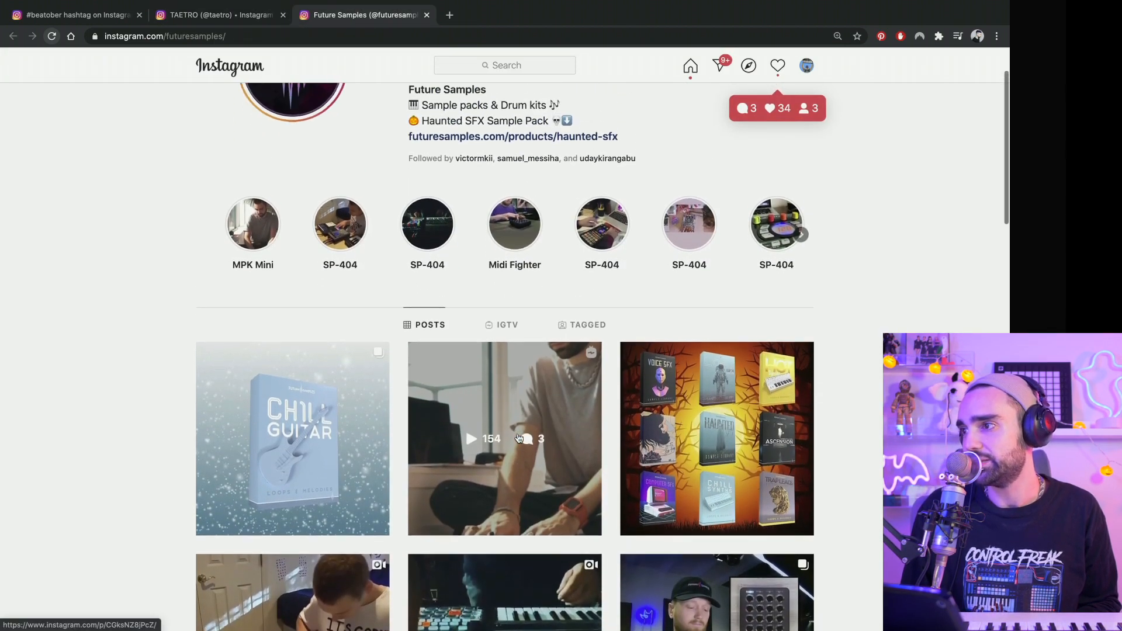
{"action": "scroll", "coordinate": [519, 439], "scroll_direction": "up", "scroll_amount": 3}
{"action": "left_click", "coordinate": [724, 409]}
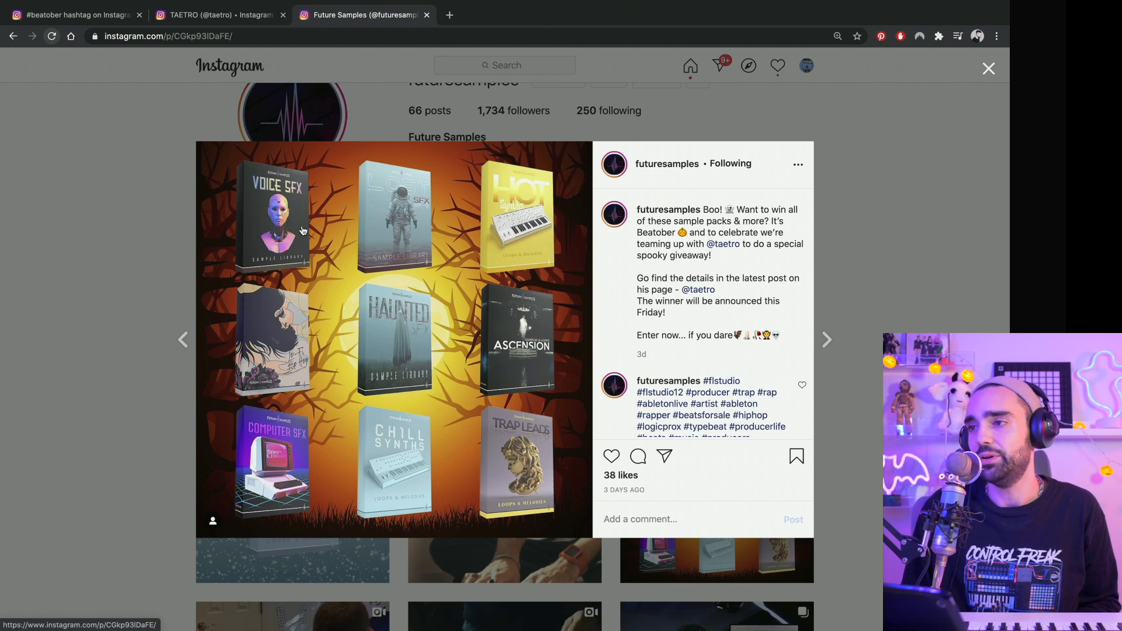
{"action": "left_click", "coordinate": [150, 170]}
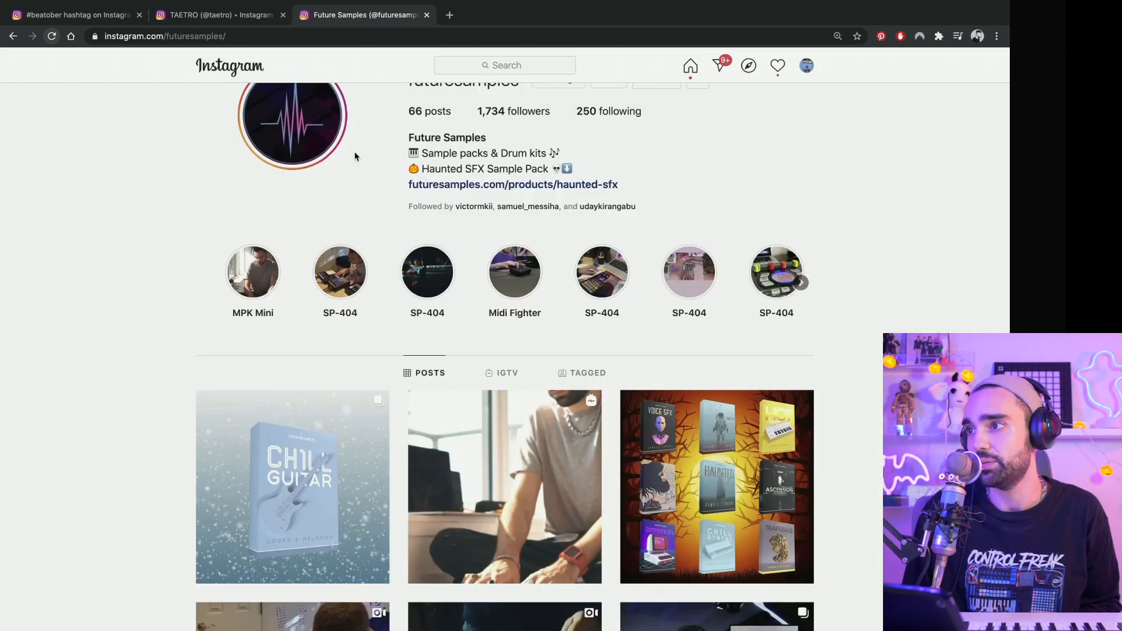
{"action": "scroll", "coordinate": [280, 155], "scroll_direction": "up", "scroll_amount": 1}
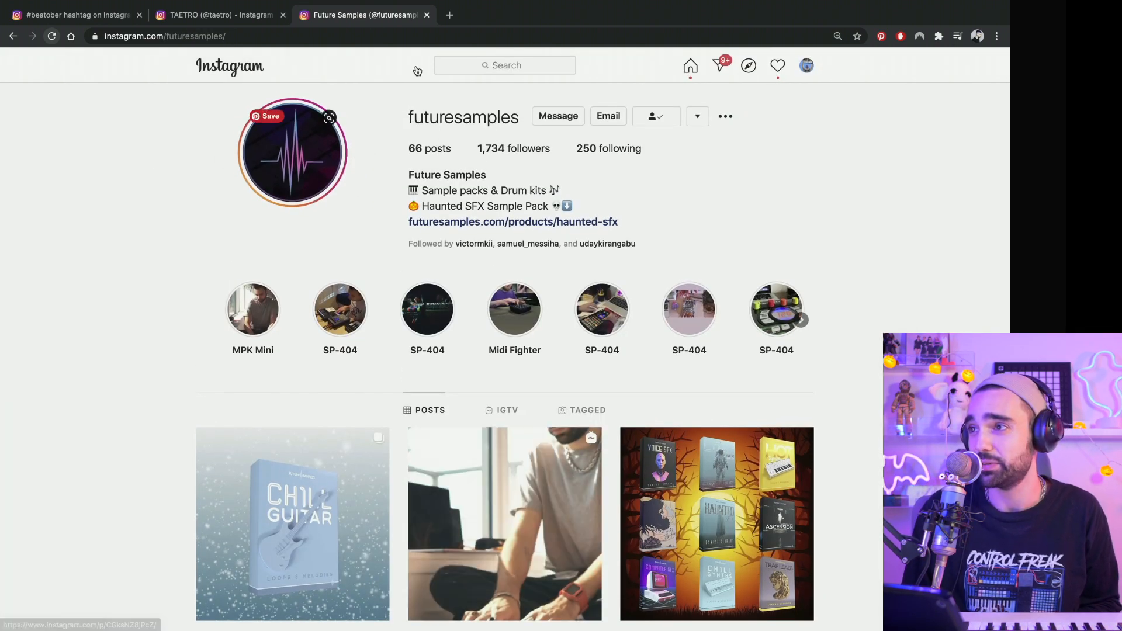
Step: Close the Future Samples and giveaway post tabs and return to the most recent posts on the #beatober hashtag page
{"action": "left_click", "coordinate": [428, 14]}
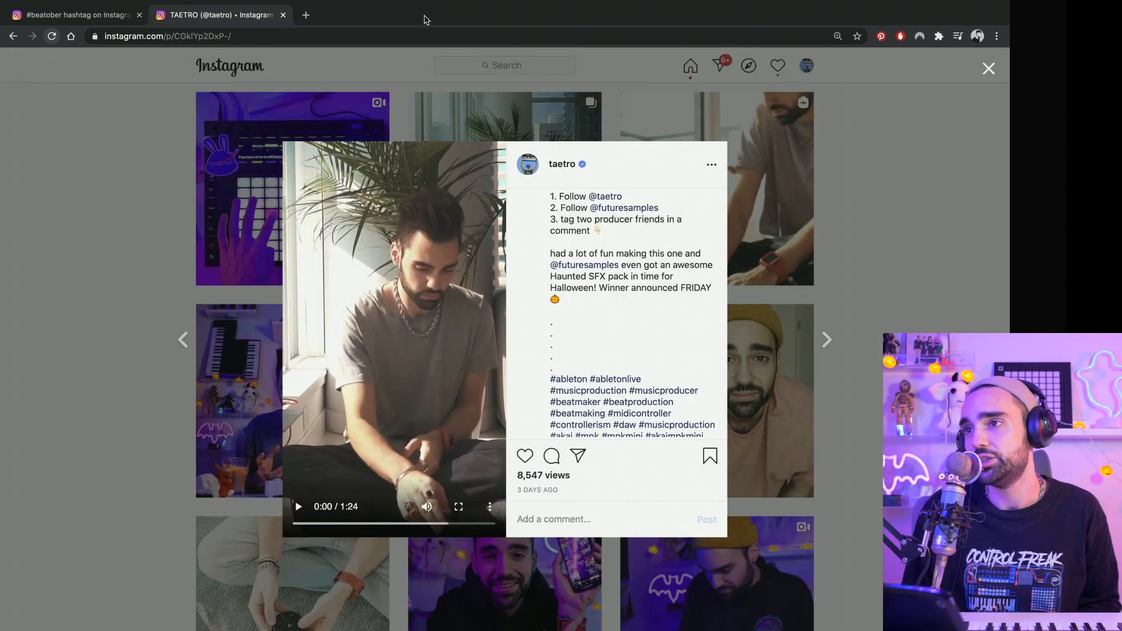
{"action": "left_click", "coordinate": [283, 15]}
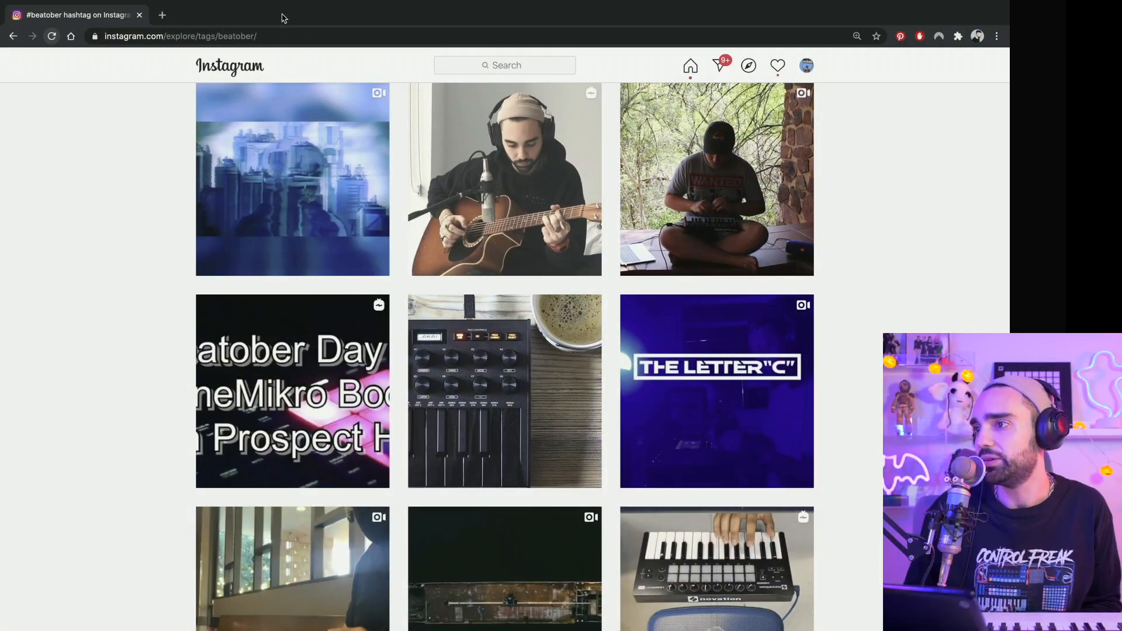
{"action": "scroll", "coordinate": [300, 150], "scroll_direction": "up", "scroll_amount": 10}
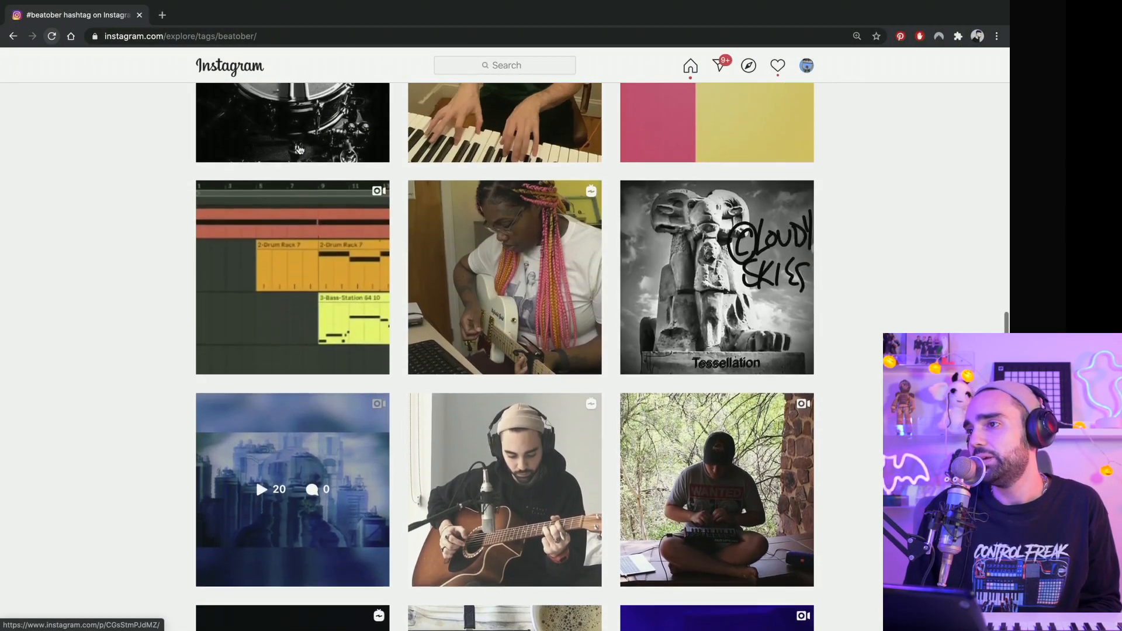
{"action": "scroll", "coordinate": [300, 149], "scroll_direction": "up", "scroll_amount": 7}
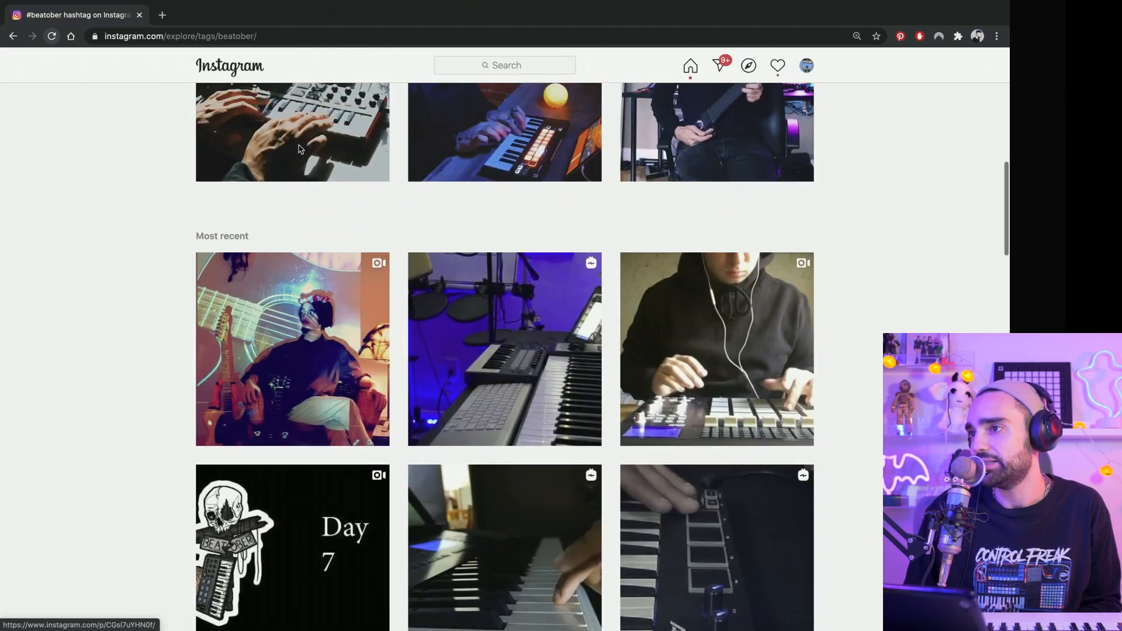
{"action": "scroll", "coordinate": [299, 150], "scroll_direction": "up", "scroll_amount": 2}
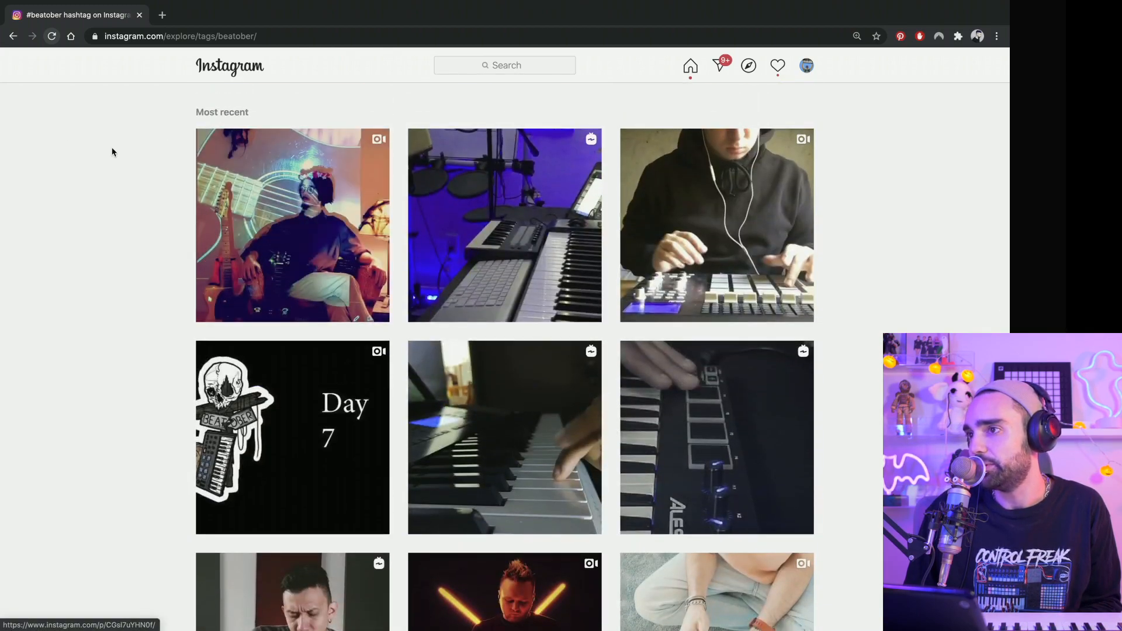
Step: Open the Beat 6 post with the Alesis keyboard from the most recent #beatober posts and play its video with sound
{"action": "scroll", "coordinate": [117, 166], "scroll_direction": "down", "scroll_amount": 1}
{"action": "scroll", "coordinate": [130, 170], "scroll_direction": "up", "scroll_amount": 1}
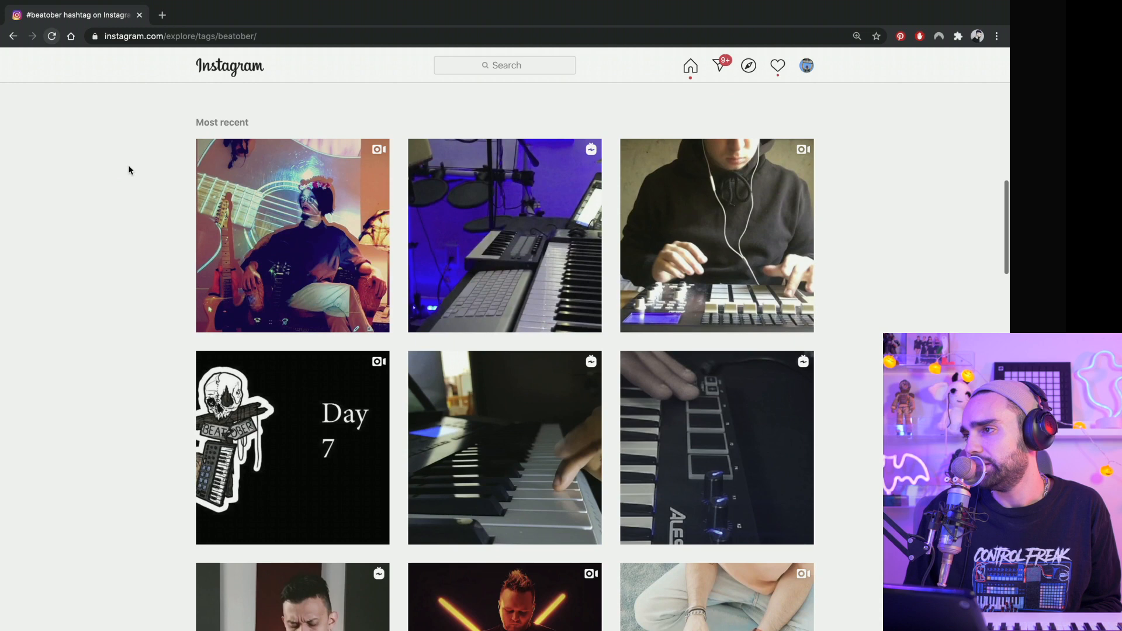
{"action": "scroll", "coordinate": [130, 169], "scroll_direction": "down", "scroll_amount": 1}
{"action": "scroll", "coordinate": [130, 171], "scroll_direction": "down", "scroll_amount": 1}
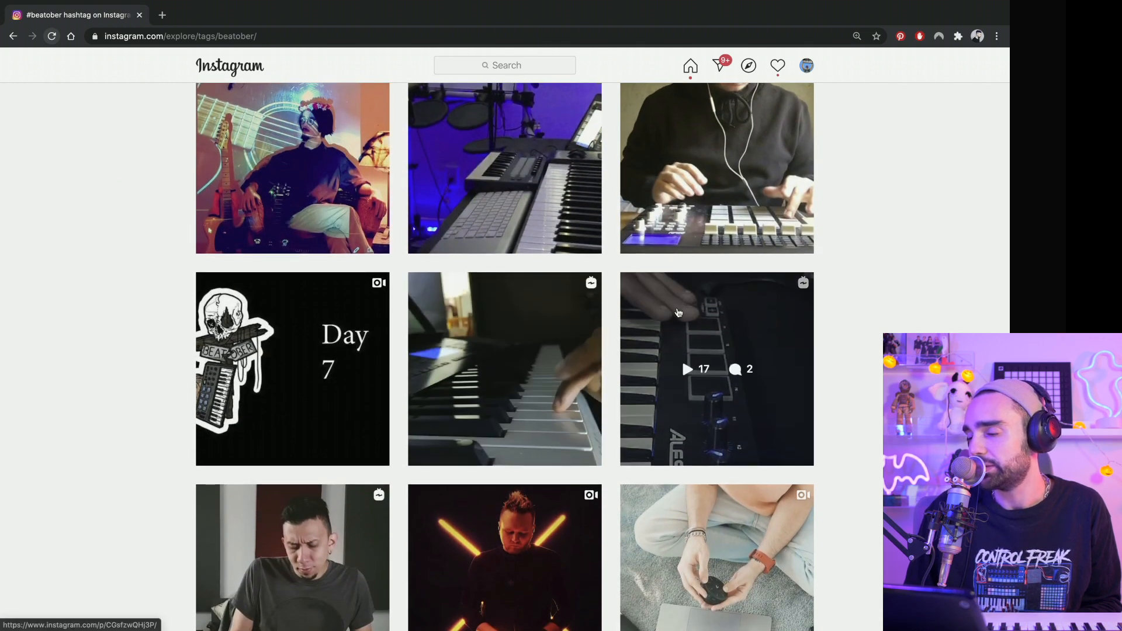
{"action": "left_click", "coordinate": [678, 307]}
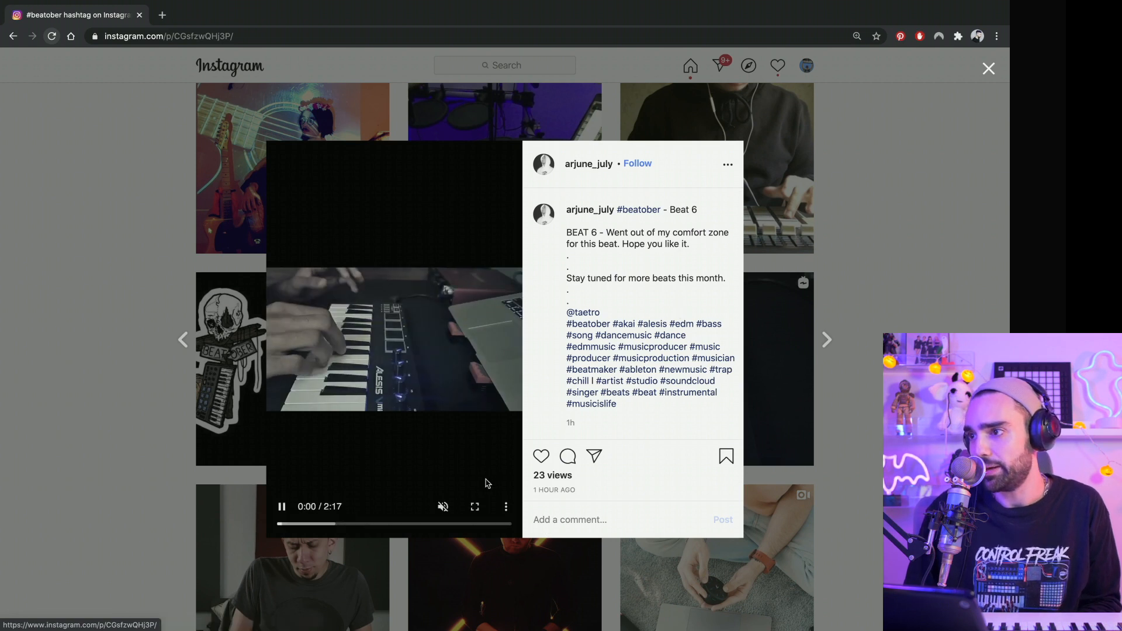
{"action": "left_click_drag", "start_coordinate": [395, 508], "coordinate": [410, 511]}
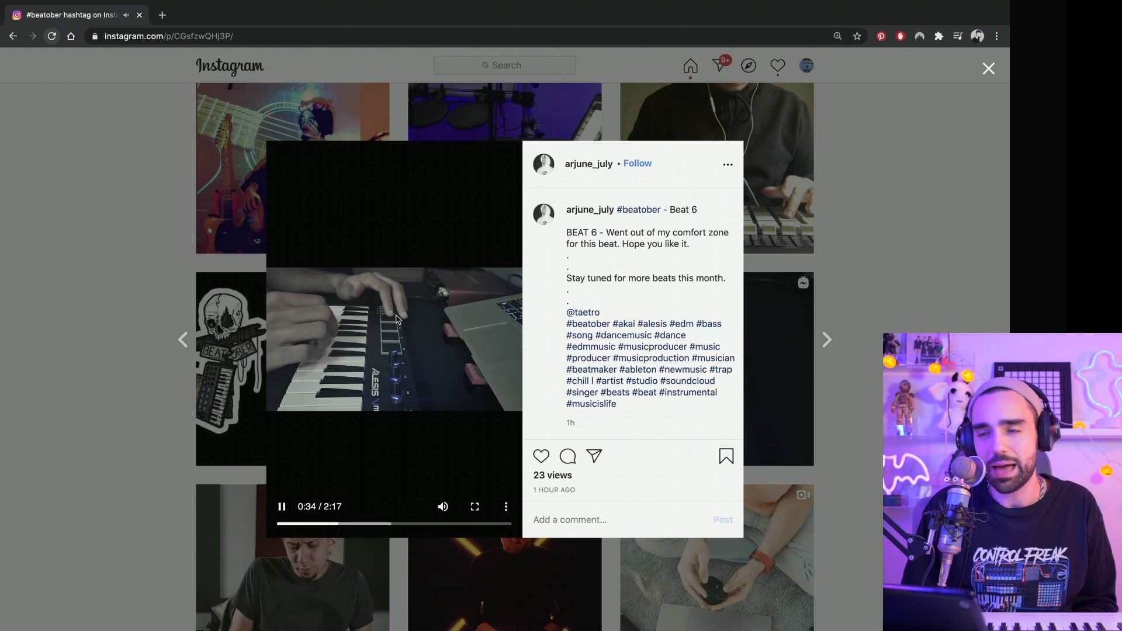
{"action": "left_click", "coordinate": [624, 522]}
{"action": "type", "text": "okkkk with the looooping"}
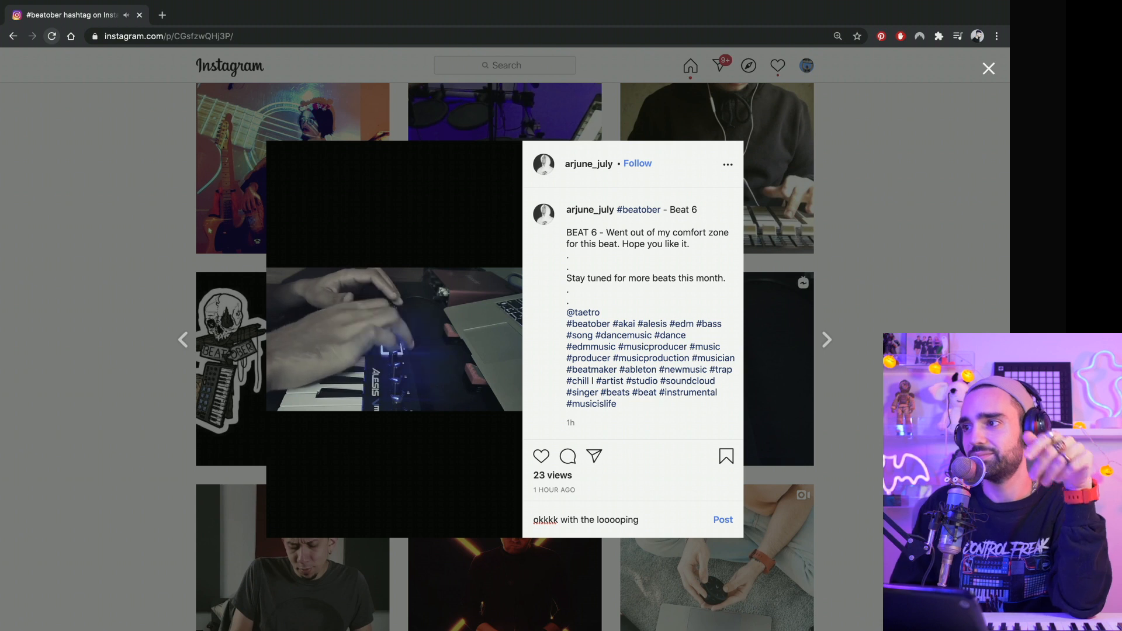
{"action": "type", "text": ". s"}
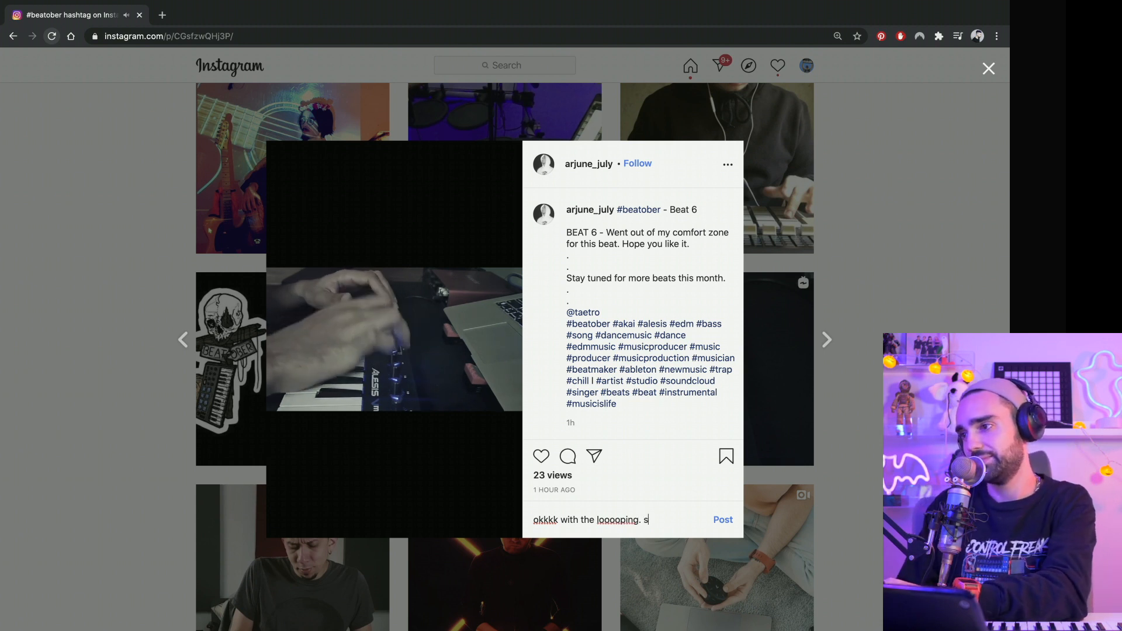
{"action": "type", "text": "omne"}
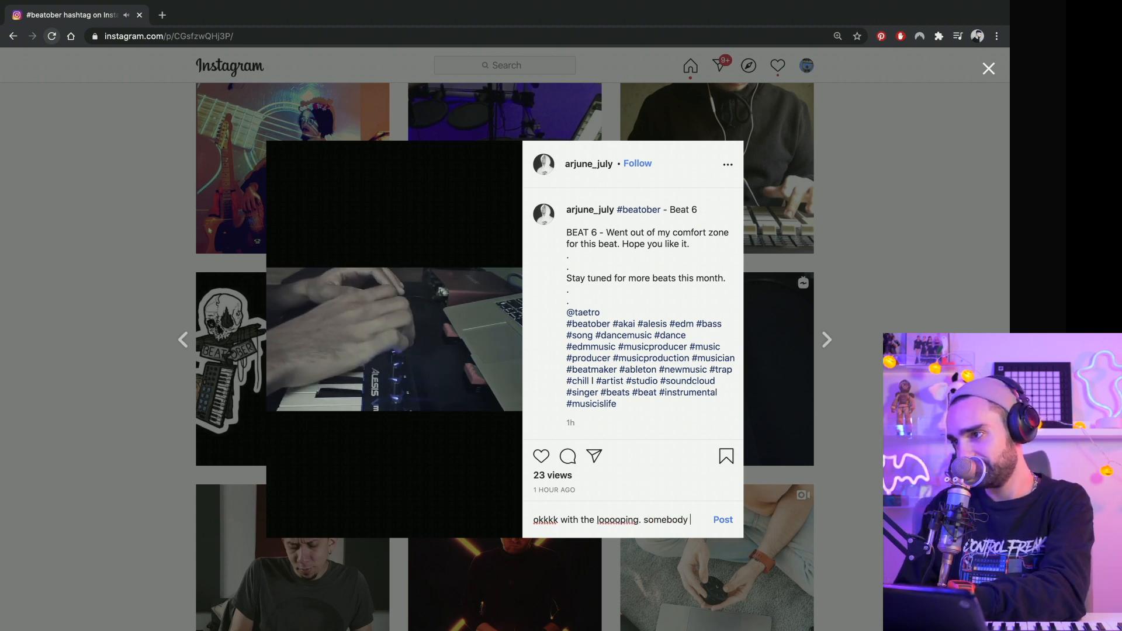
{"action": "type", "text": "body send this t"}
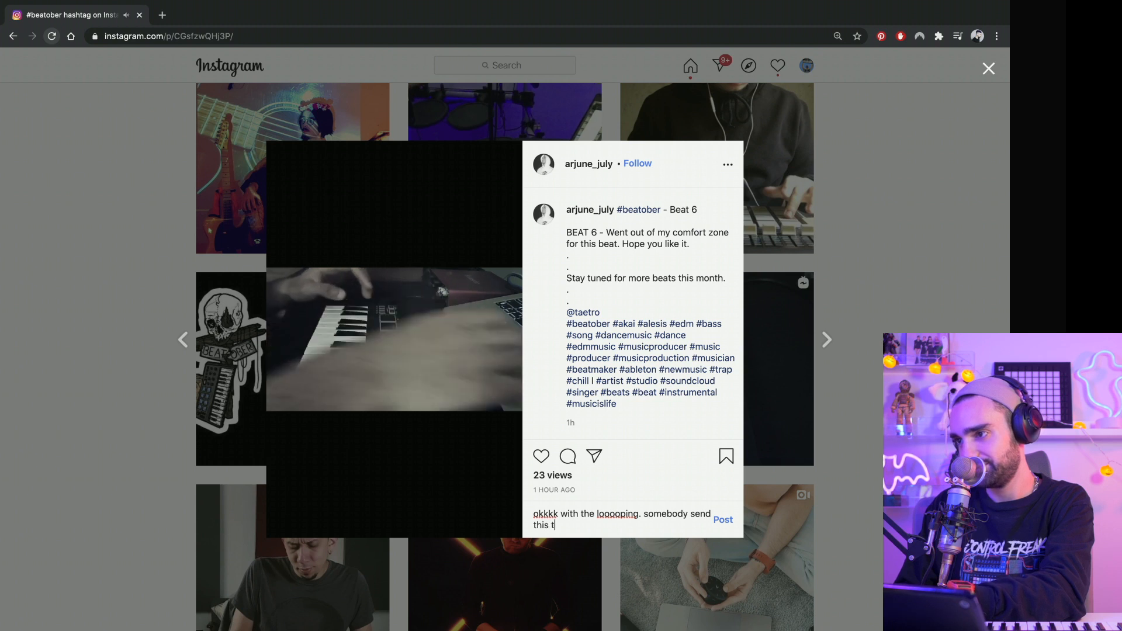
{"action": "type", "text": "o @theweek"}
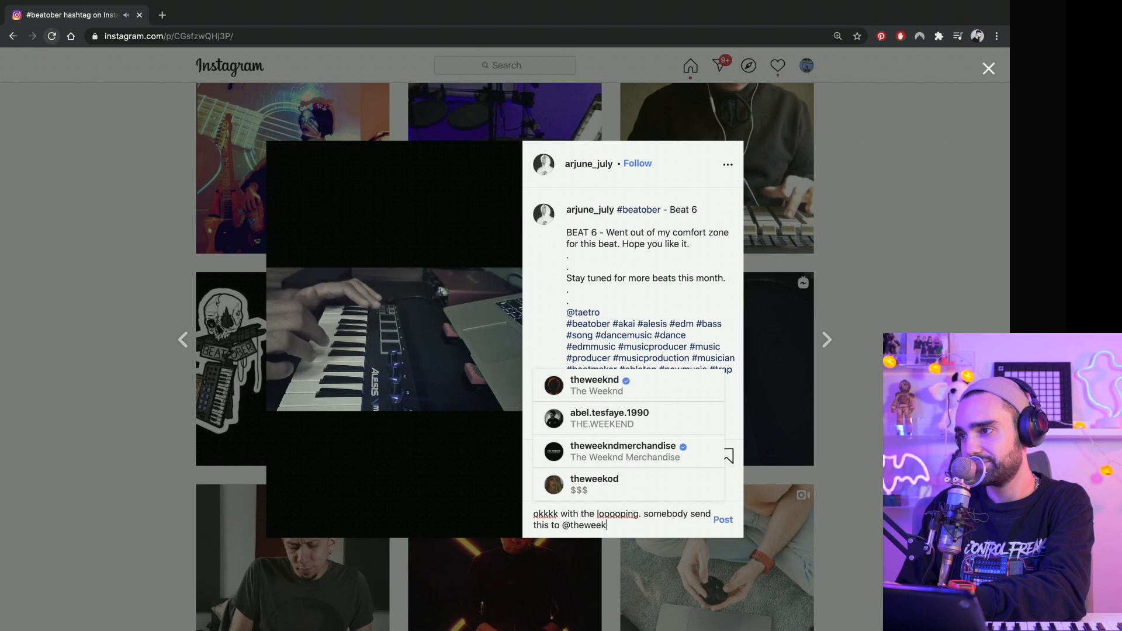
{"action": "left_click", "coordinate": [639, 393]}
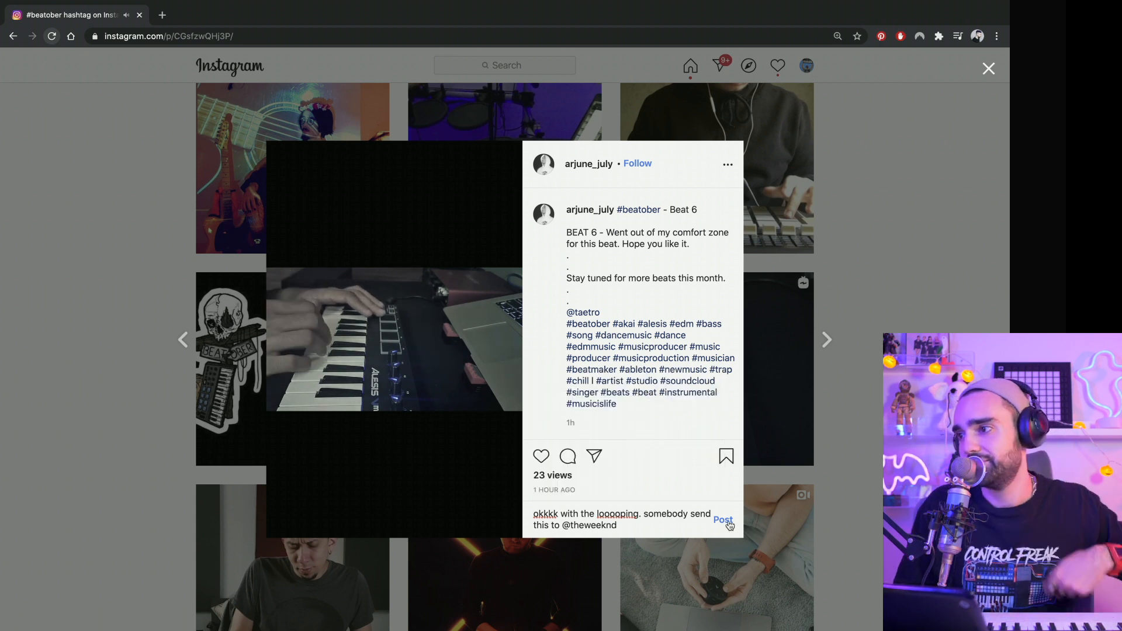
{"action": "left_click", "coordinate": [728, 519]}
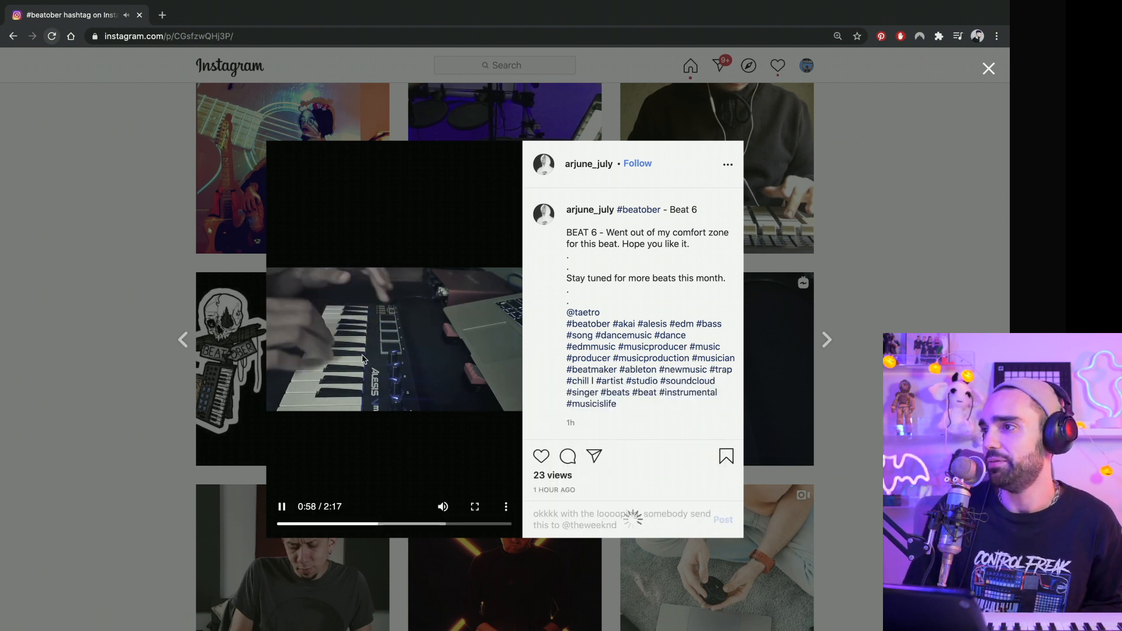
Step: Like the Beat 6 post, check its existing comments and close it
{"action": "left_click", "coordinate": [541, 456]}
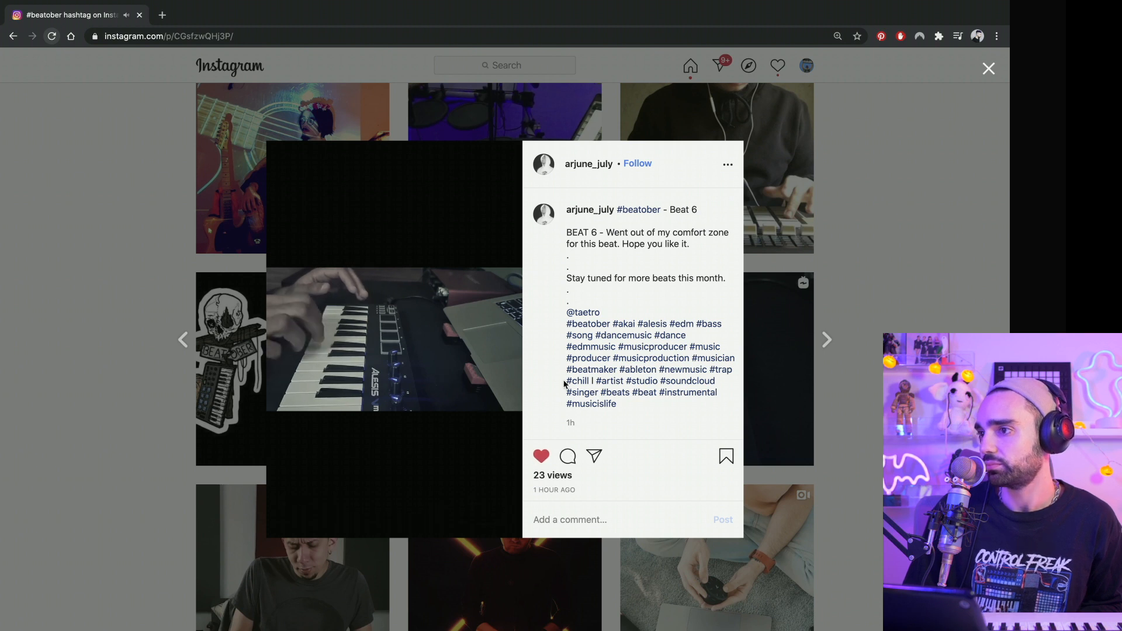
{"action": "scroll", "coordinate": [564, 384], "scroll_direction": "down", "scroll_amount": 1}
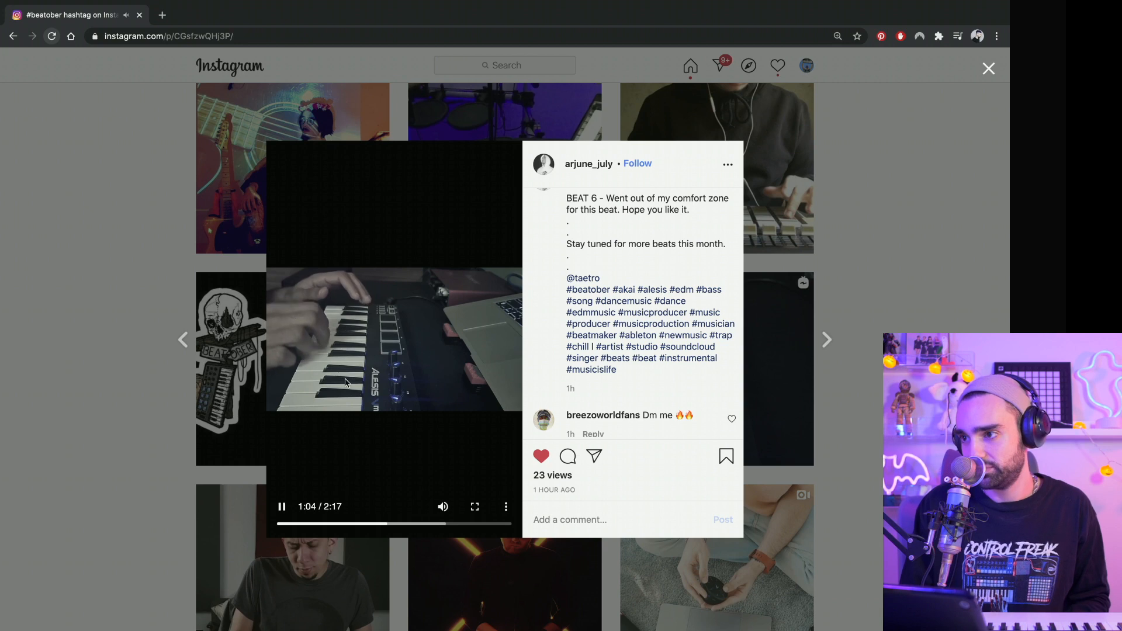
{"action": "left_click", "coordinate": [89, 247]}
Step: Open the "Viernes de música!" keyboard performance further down the #beatober posts and unmute its video
{"action": "scroll", "coordinate": [89, 300], "scroll_direction": "down", "scroll_amount": 4}
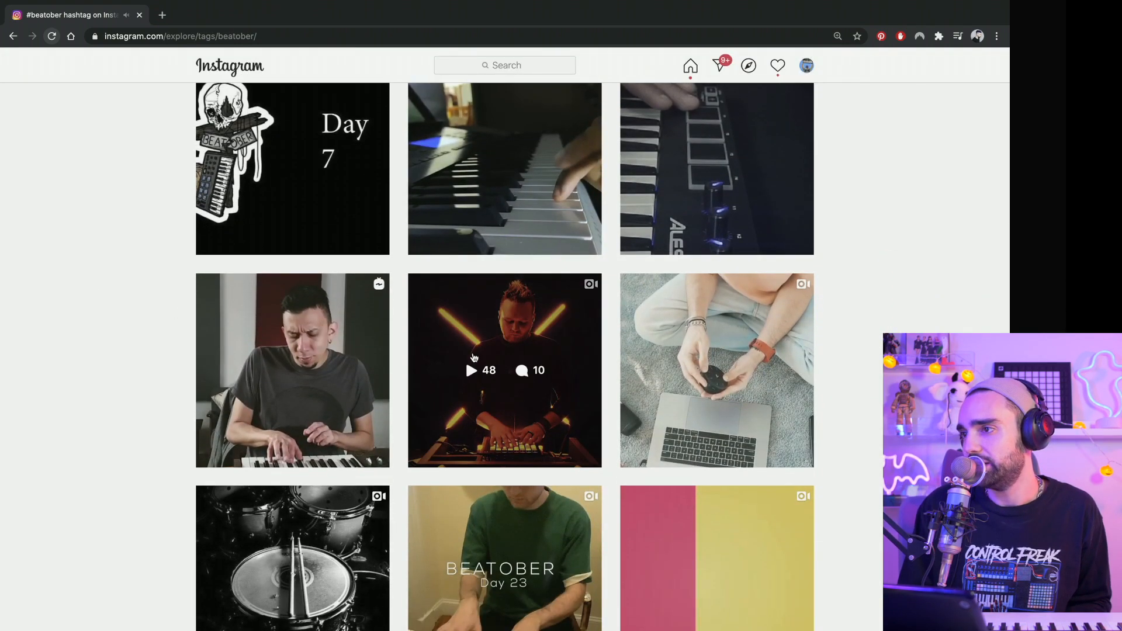
{"action": "scroll", "coordinate": [388, 372], "scroll_direction": "down", "scroll_amount": 1}
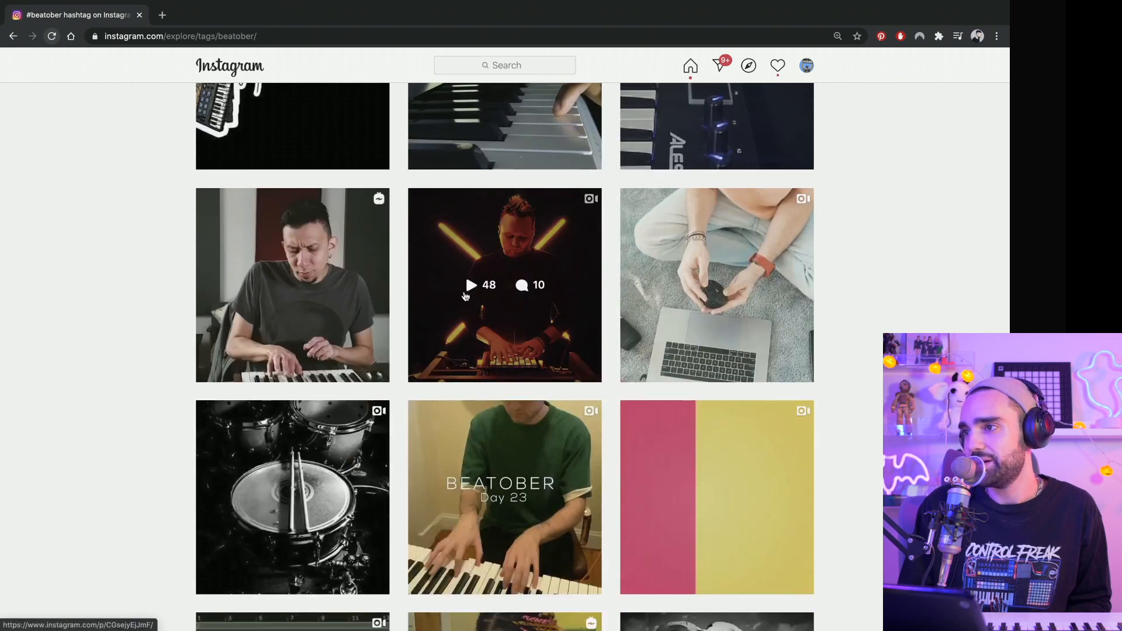
{"action": "scroll", "coordinate": [484, 395], "scroll_direction": "down", "scroll_amount": 1}
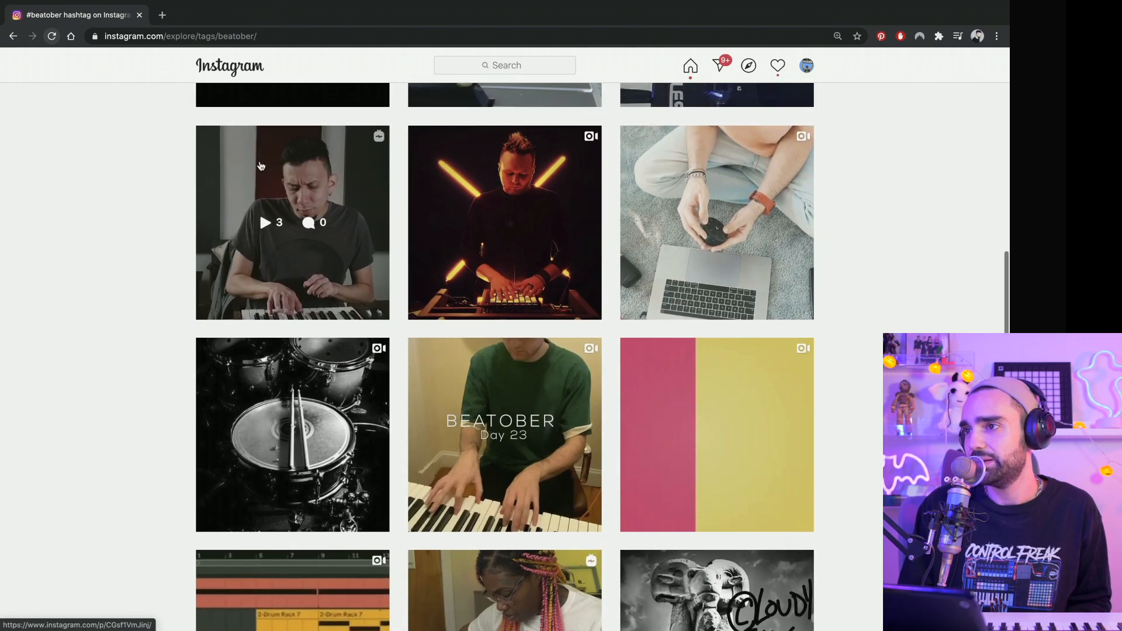
{"action": "left_click", "coordinate": [260, 167]}
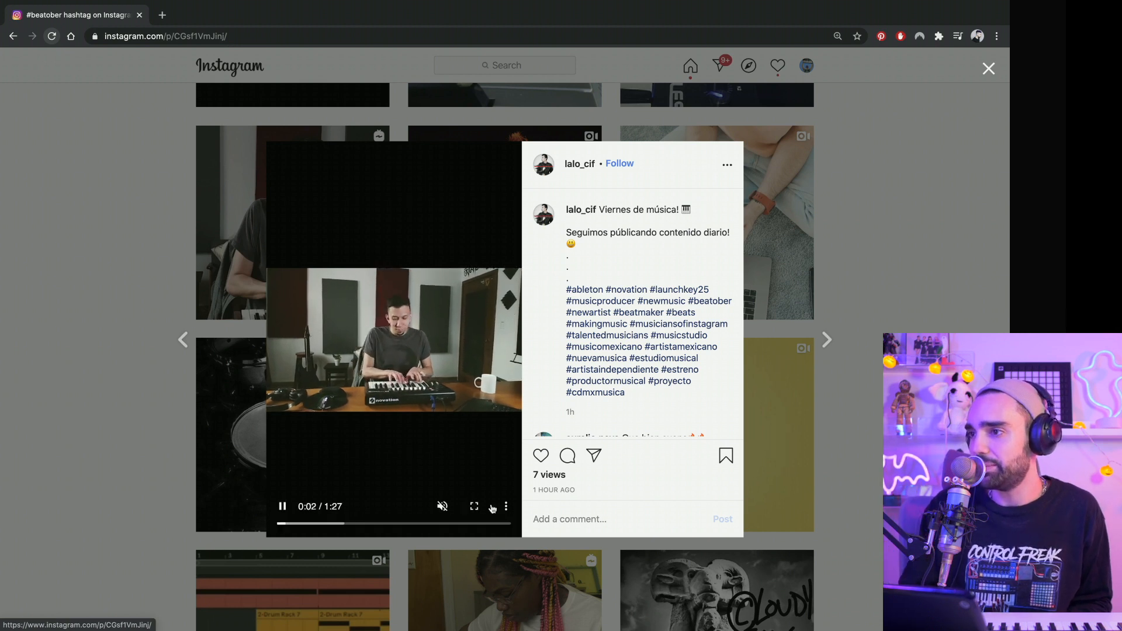
{"action": "left_click", "coordinate": [439, 505]}
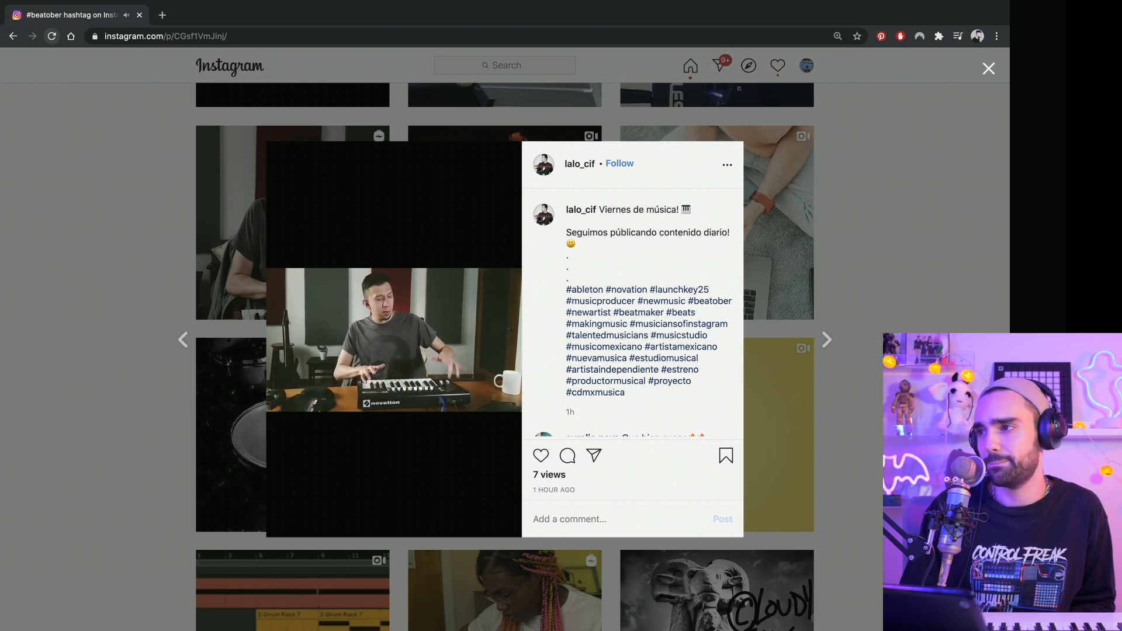
Step: Like the "Viernes de música!" post, add the comment "dope basssssss" and close the post
{"action": "left_click", "coordinate": [542, 460]}
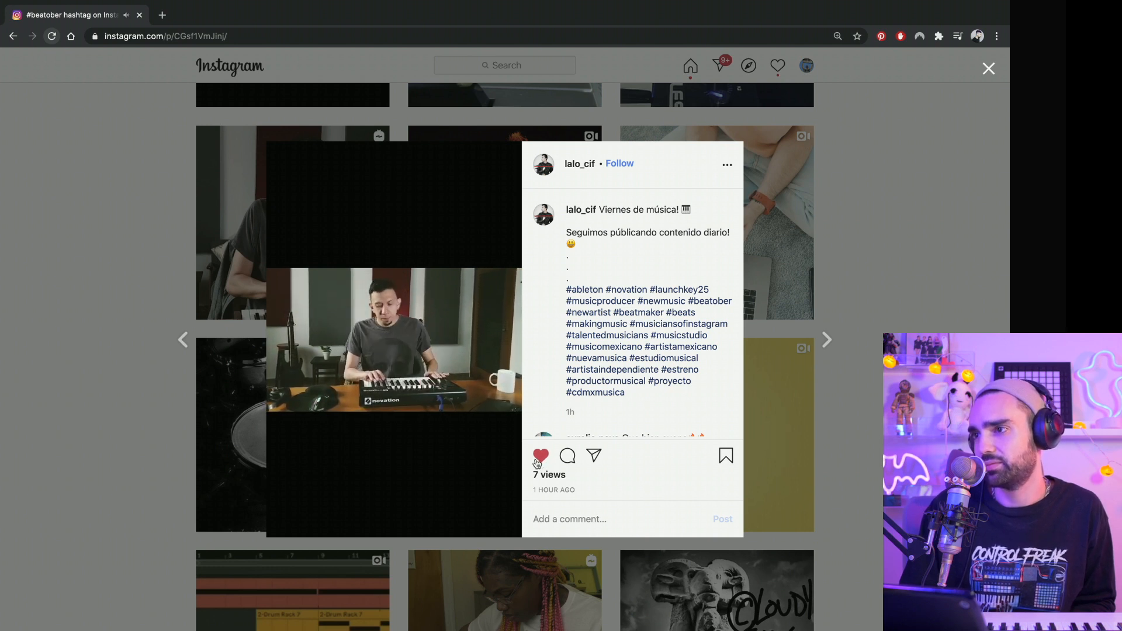
{"action": "mouse_move", "coordinate": [493, 453]}
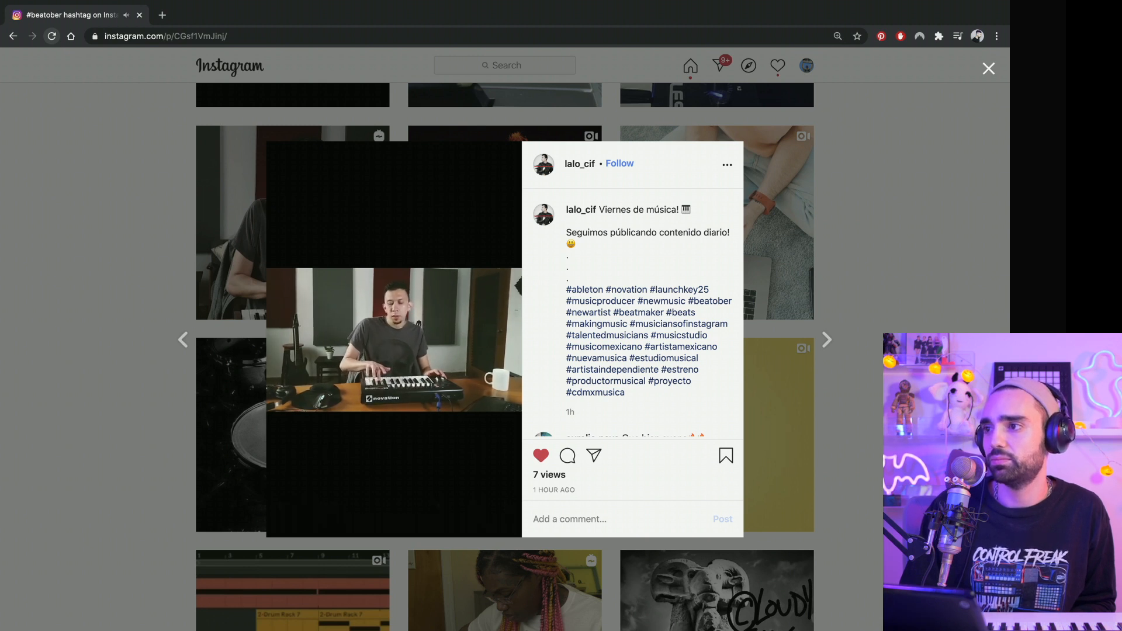
{"action": "left_click", "coordinate": [582, 519]}
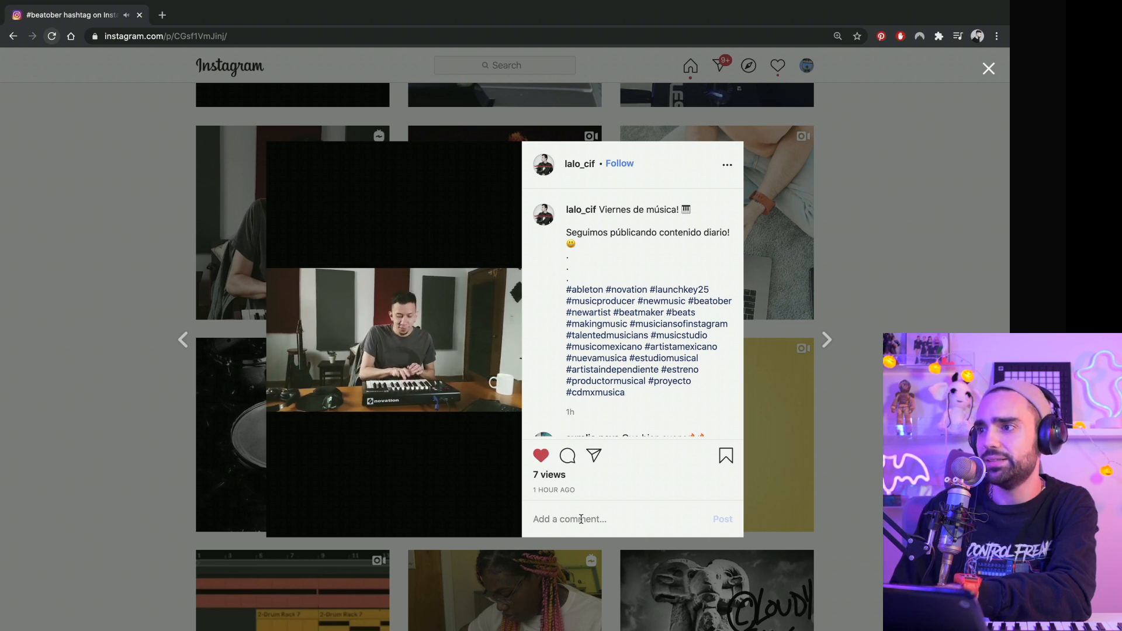
{"action": "type", "text": "dop"}
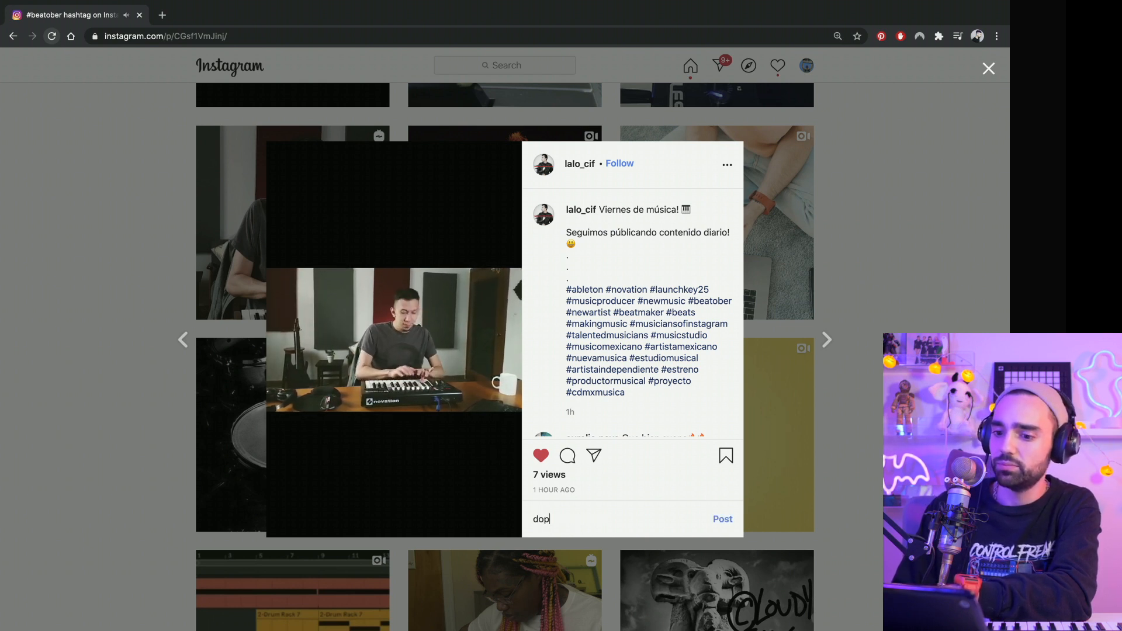
{"action": "type", "text": "e basssssss"}
{"action": "key", "text": "Return"}
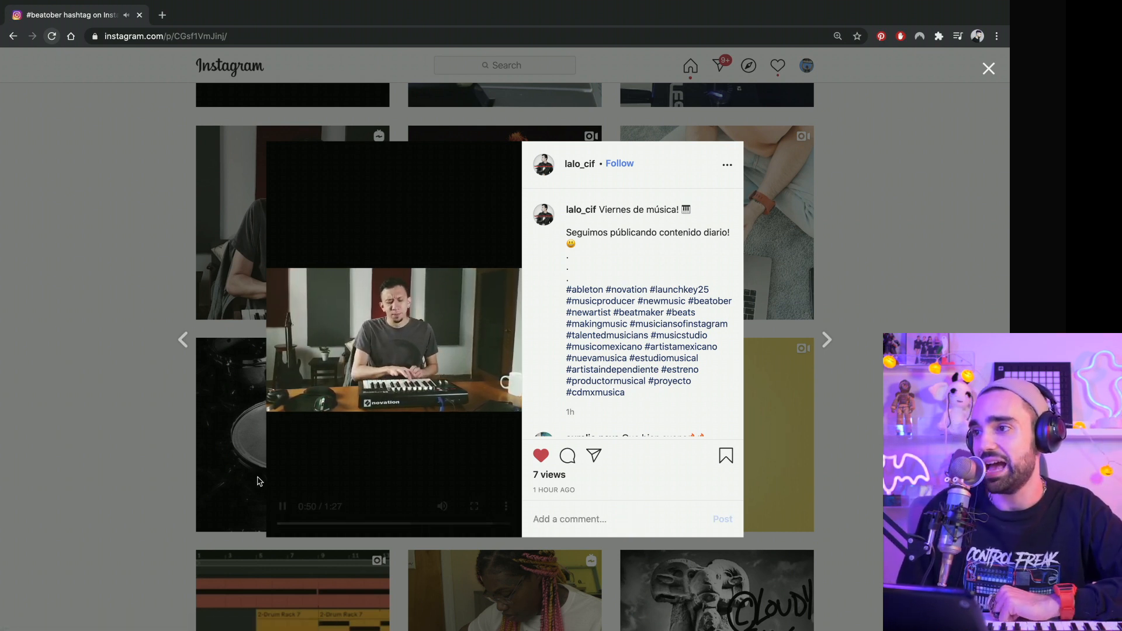
{"action": "left_click", "coordinate": [130, 285]}
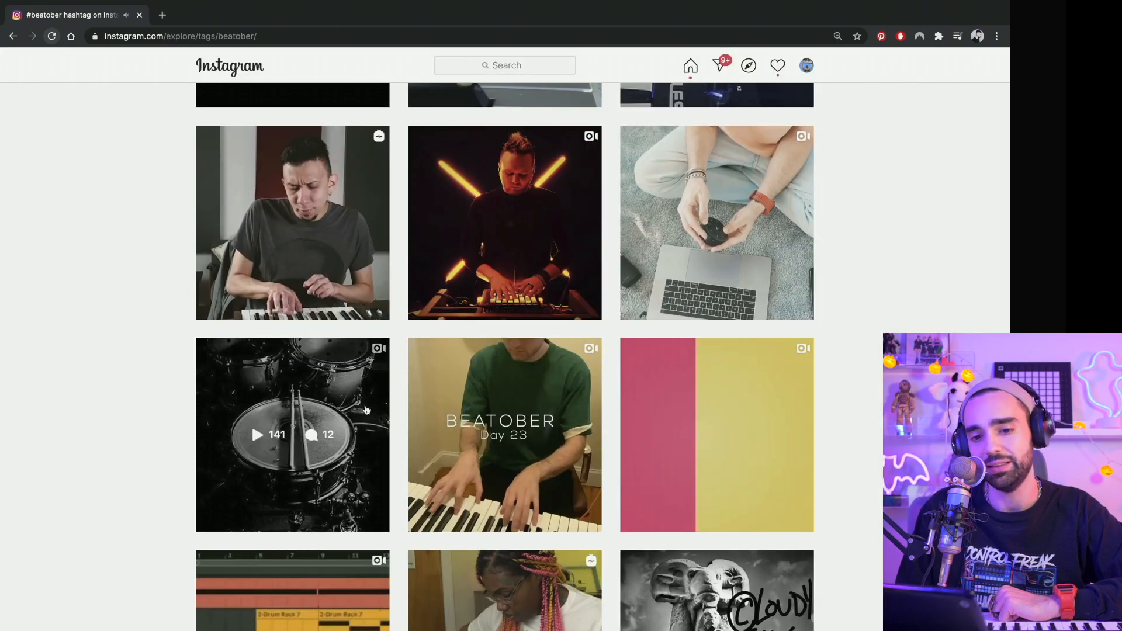
Step: Browse further down the #beatober posts and open the day 4 video with the colour-lit keyboard and glass orbs
{"action": "scroll", "coordinate": [374, 411], "scroll_direction": "down", "scroll_amount": 2}
{"action": "scroll", "coordinate": [374, 411], "scroll_direction": "down", "scroll_amount": 7}
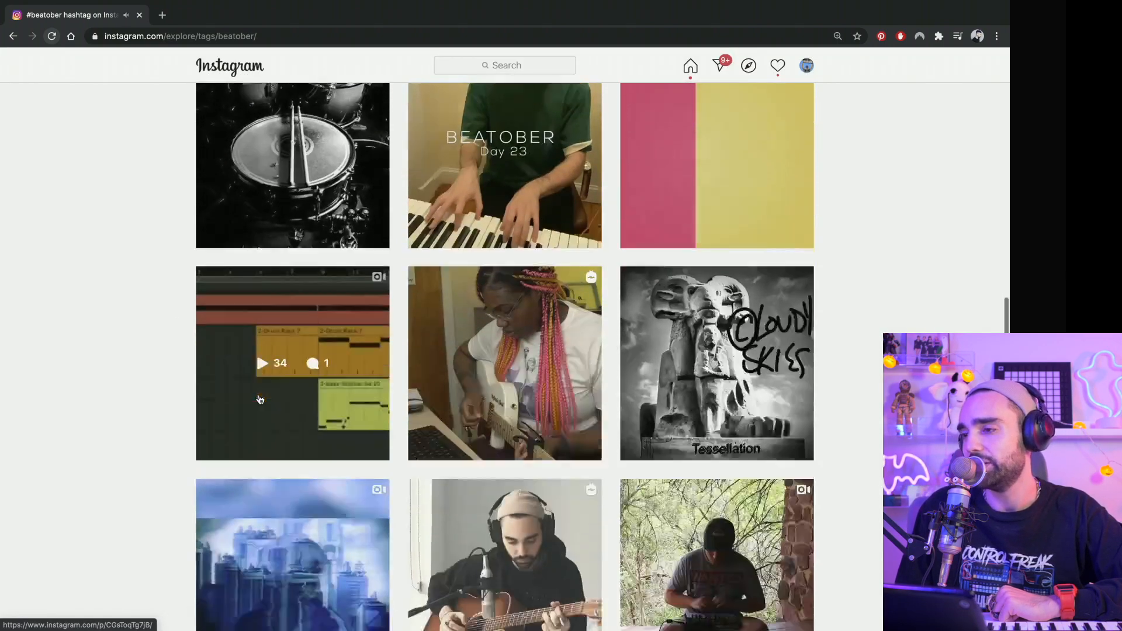
{"action": "scroll", "coordinate": [261, 399], "scroll_direction": "down", "scroll_amount": 4}
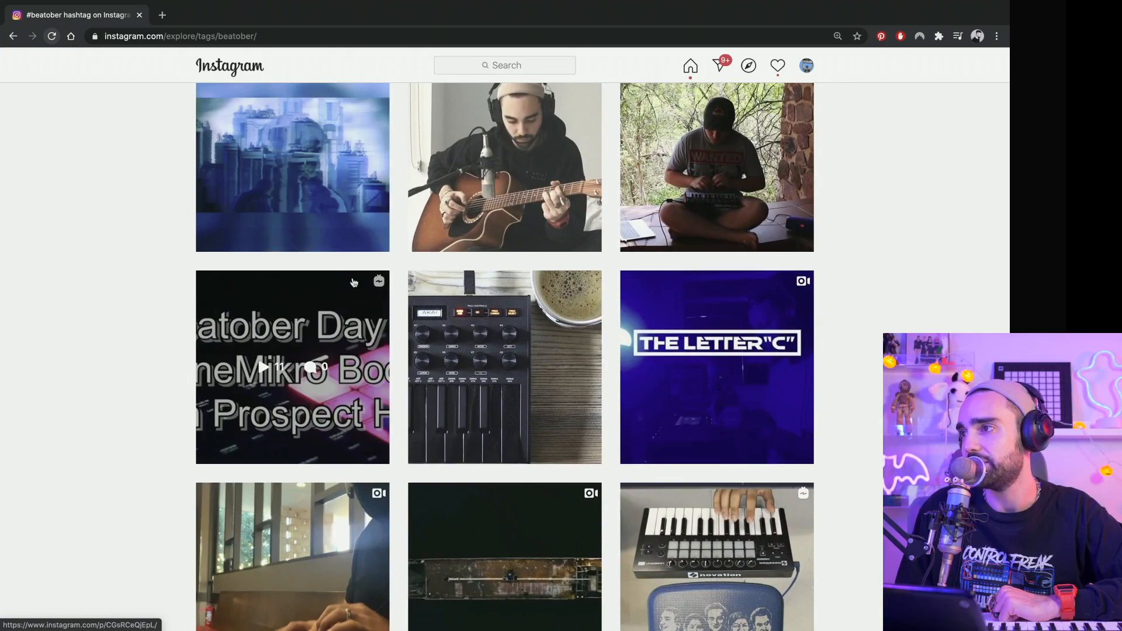
{"action": "scroll", "coordinate": [659, 221], "scroll_direction": "down", "scroll_amount": 3}
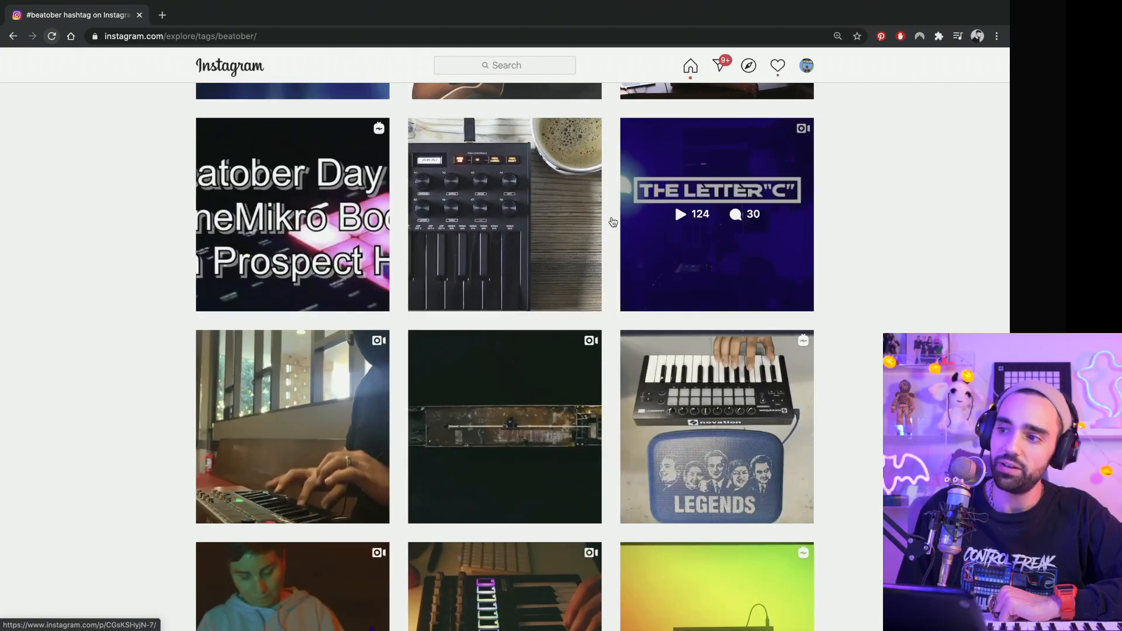
{"action": "scroll", "coordinate": [585, 234], "scroll_direction": "down", "scroll_amount": 2}
{"action": "scroll", "coordinate": [528, 250], "scroll_direction": "down", "scroll_amount": 4}
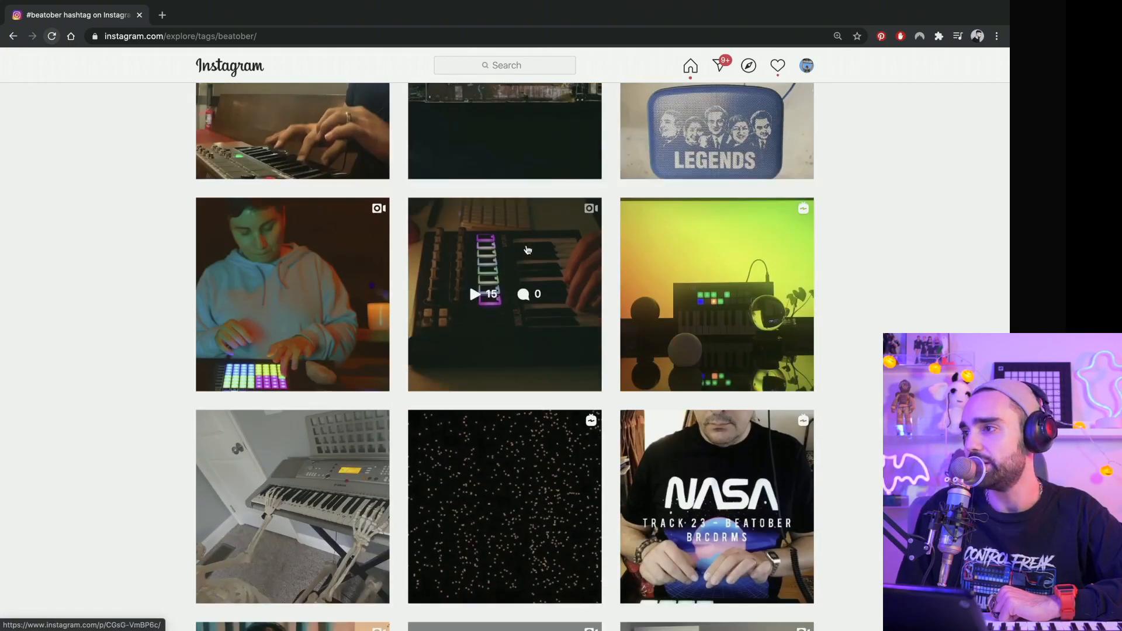
{"action": "left_click", "coordinate": [712, 234]}
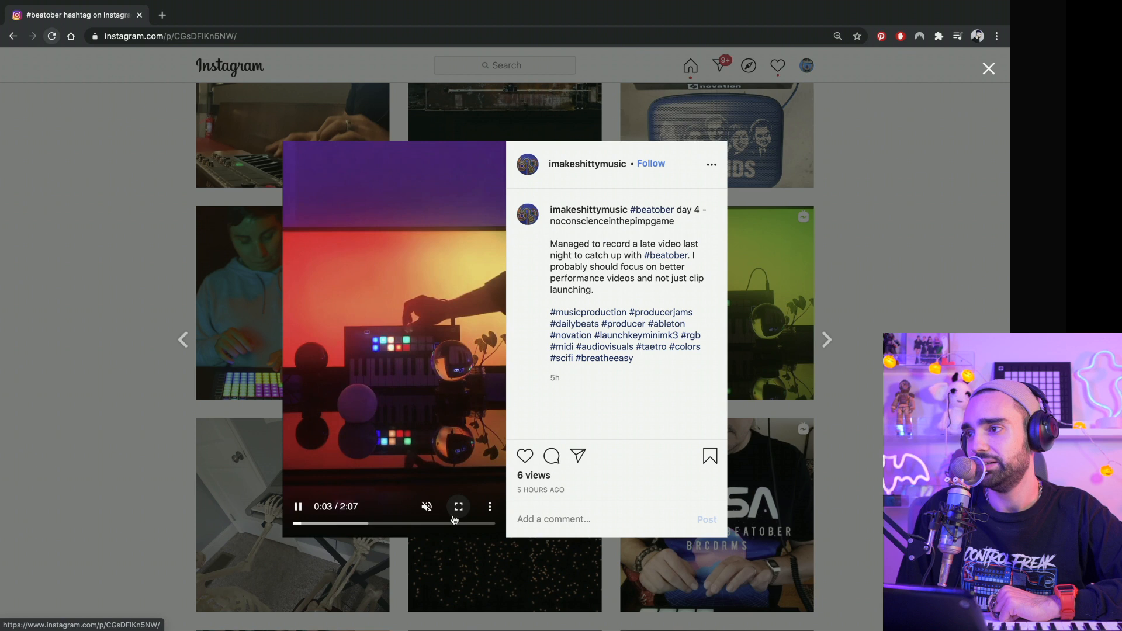
Step: Unmute the day 4 video, raise its volume and skip ahead to nearly the middle of the track
{"action": "left_click", "coordinate": [427, 506]}
{"action": "left_click_drag", "start_coordinate": [400, 507], "coordinate": [401, 510]}
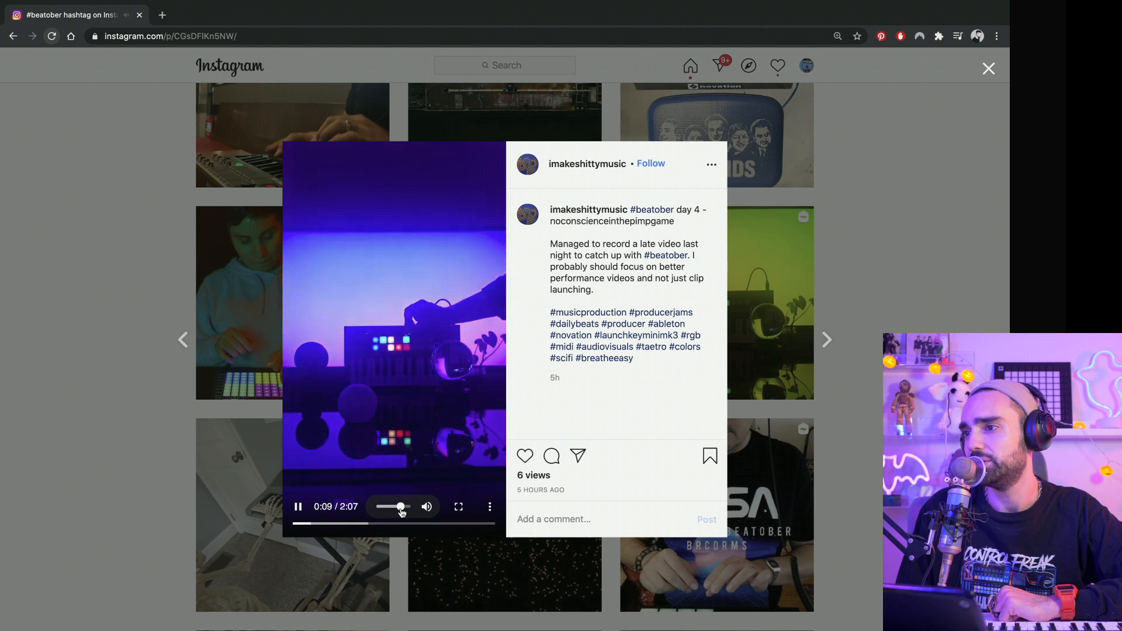
{"action": "left_click_drag", "start_coordinate": [401, 511], "coordinate": [414, 509]}
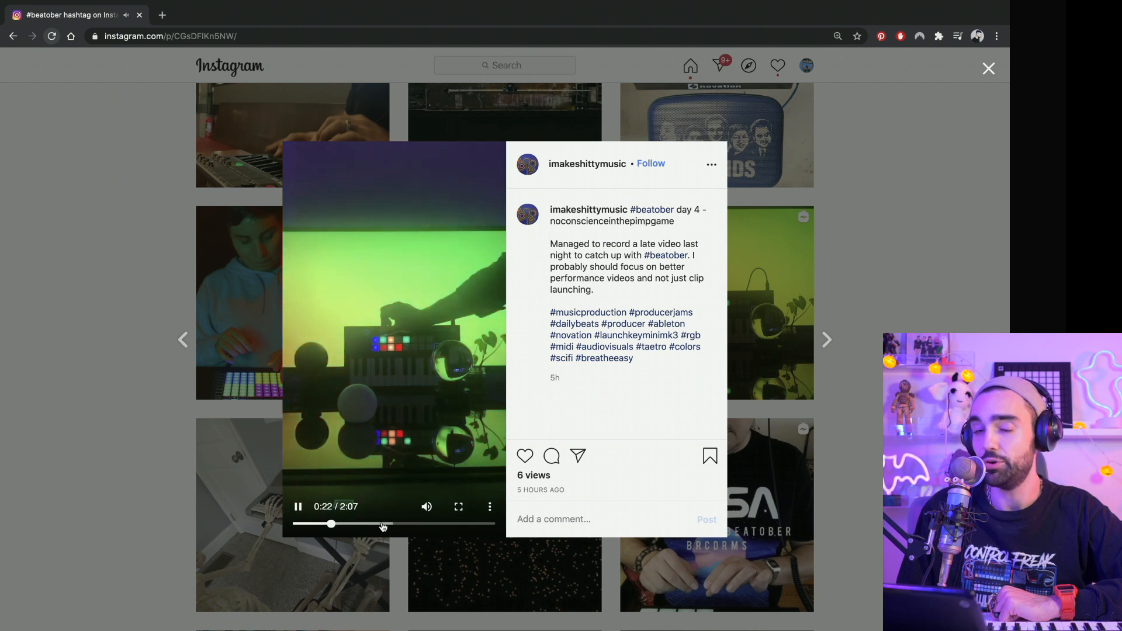
{"action": "left_click", "coordinate": [383, 525]}
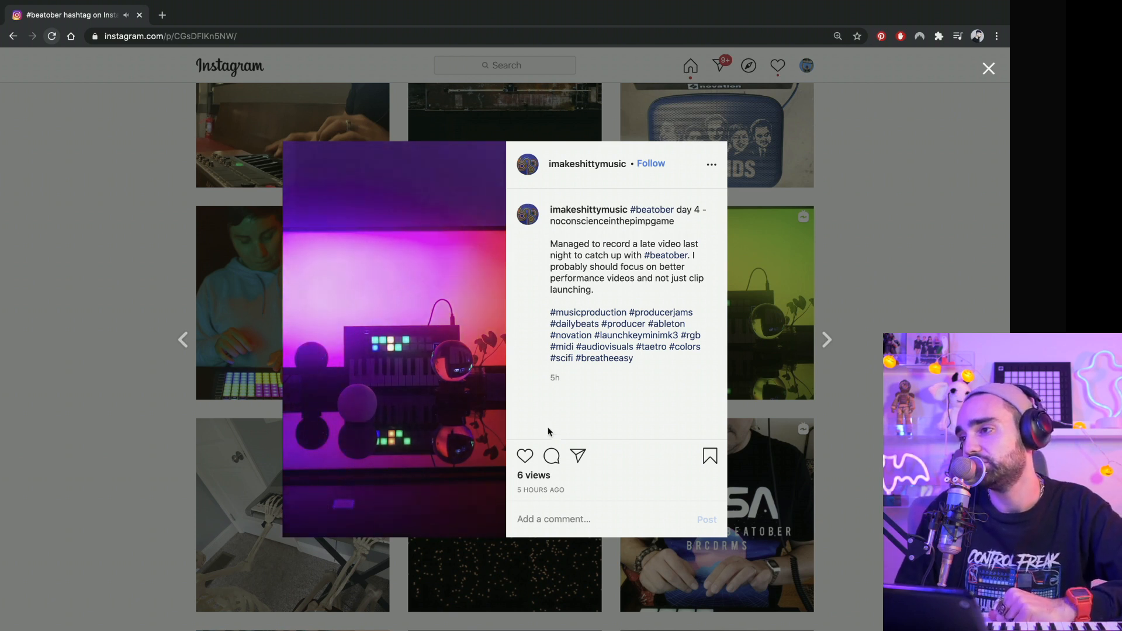
Step: Like the day 4 orbs post, add the comment "orbsss" and close the post
{"action": "left_click", "coordinate": [525, 456]}
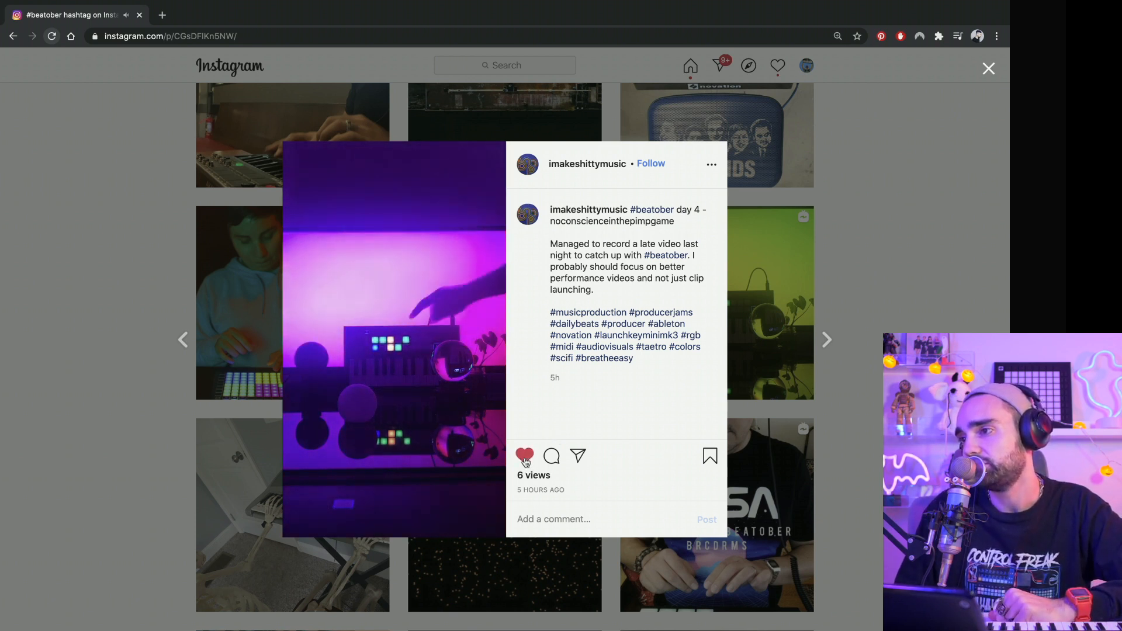
{"action": "left_click", "coordinate": [549, 518]}
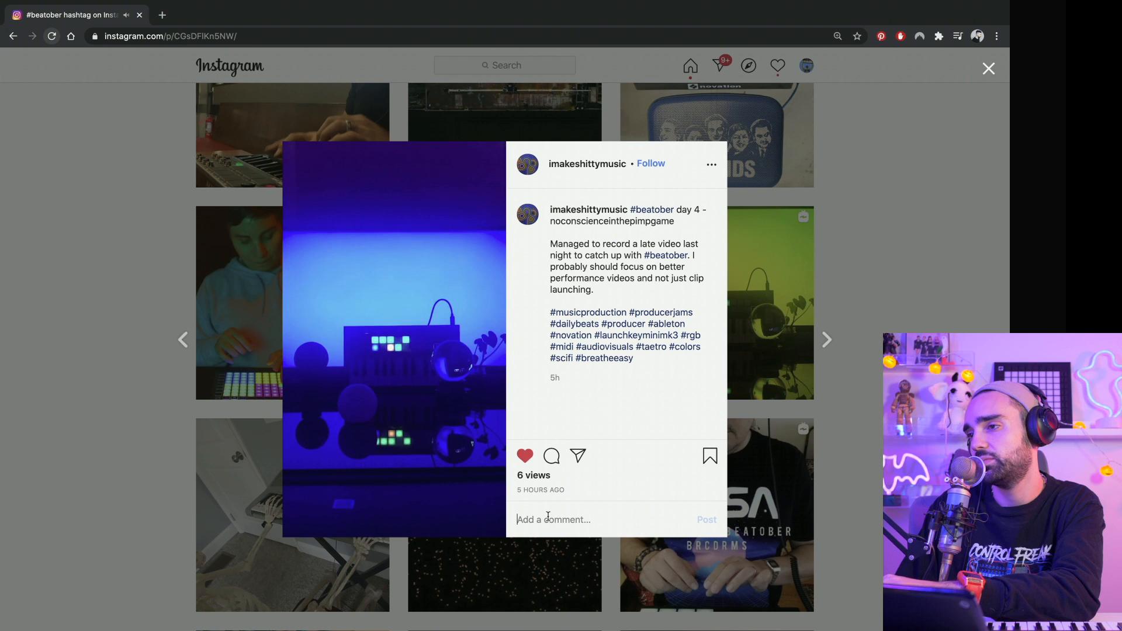
{"action": "type", "text": "orbsss"}
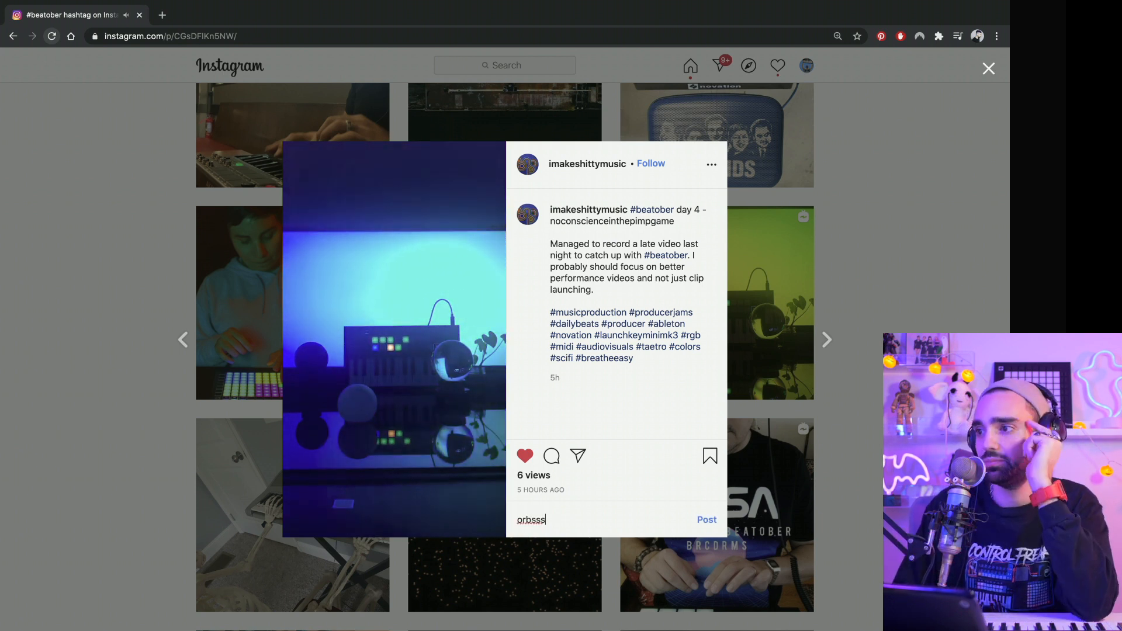
{"action": "left_click", "coordinate": [703, 523]}
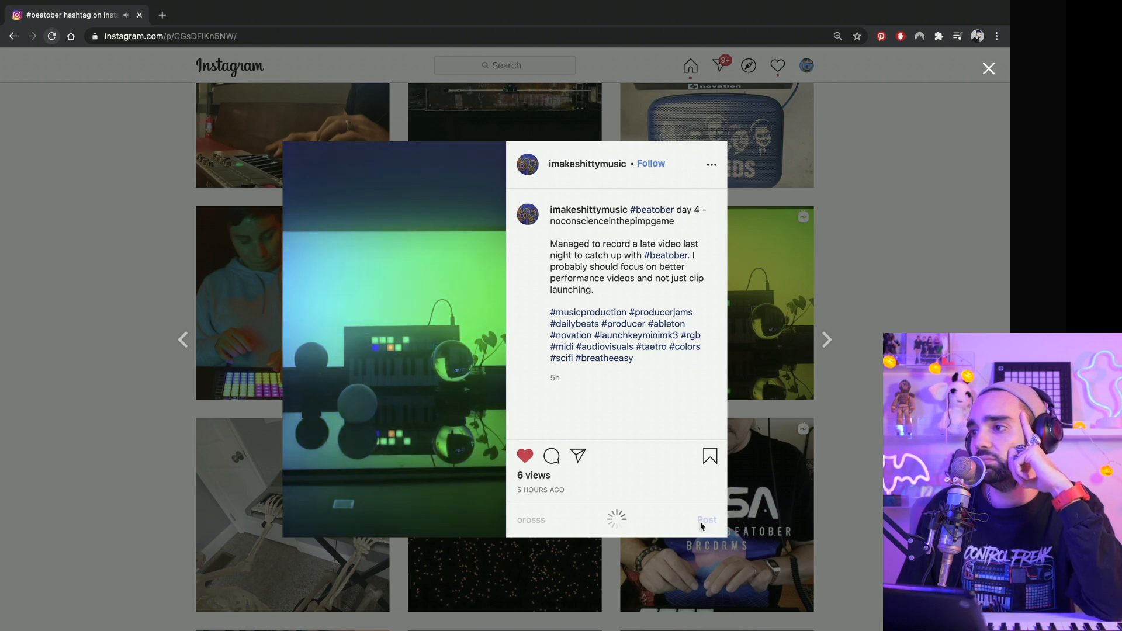
{"action": "mouse_move", "coordinate": [397, 370]}
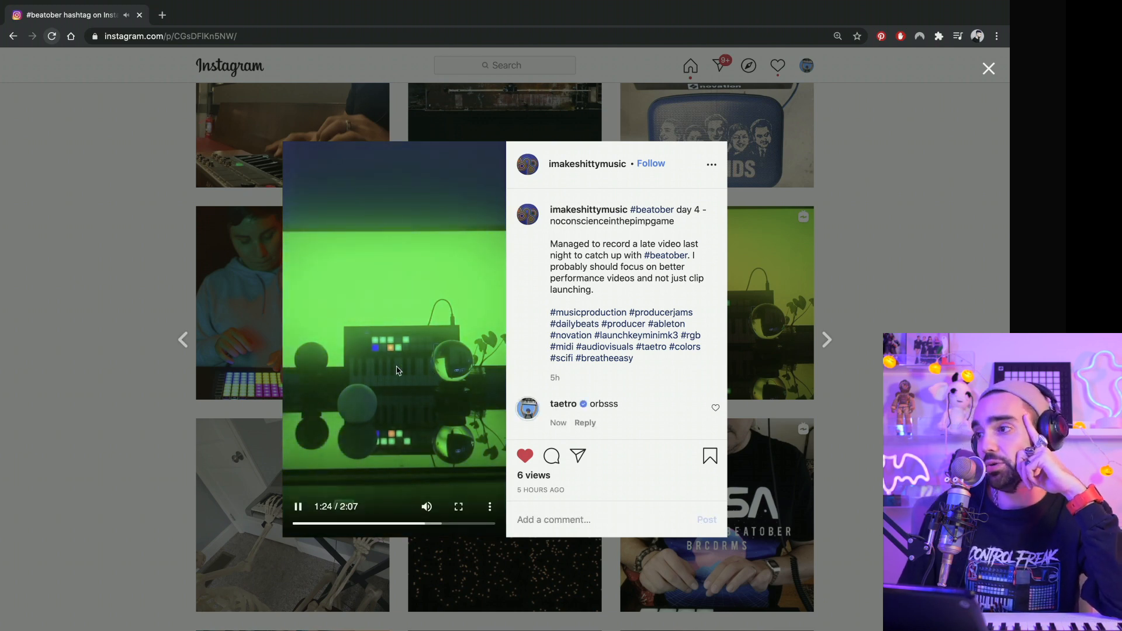
{"action": "left_click", "coordinate": [131, 283]}
Step: Open the photo of the skeleton playing a keyboard, read its Halloween caption and close it
{"action": "scroll", "coordinate": [146, 328], "scroll_direction": "down", "scroll_amount": 2}
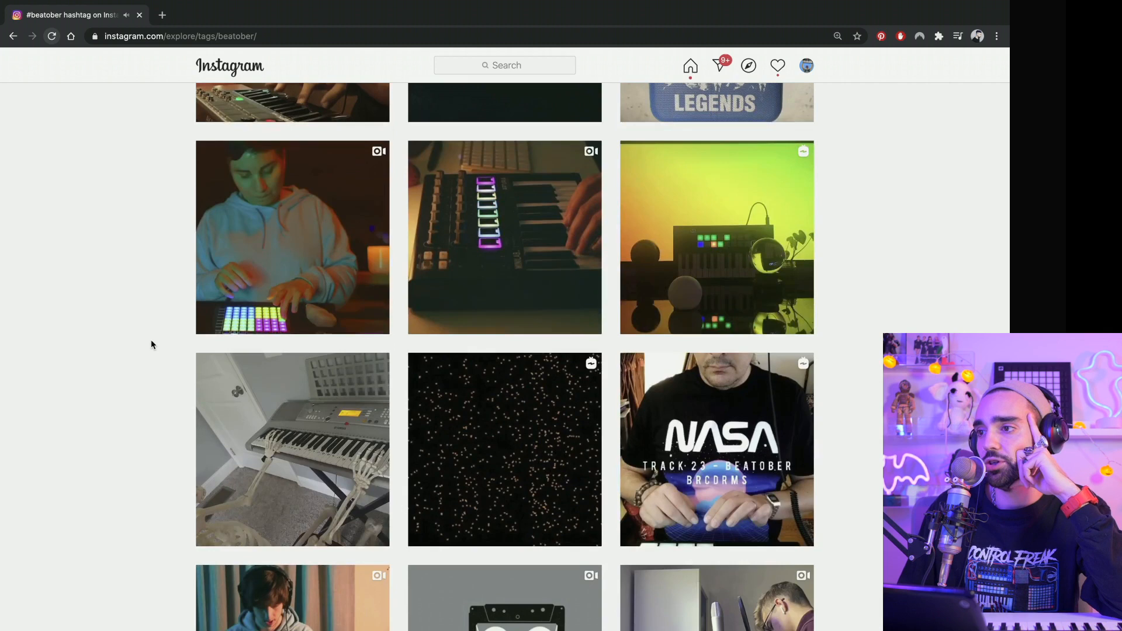
{"action": "scroll", "coordinate": [151, 341], "scroll_direction": "down", "scroll_amount": 1}
{"action": "left_click", "coordinate": [299, 378]}
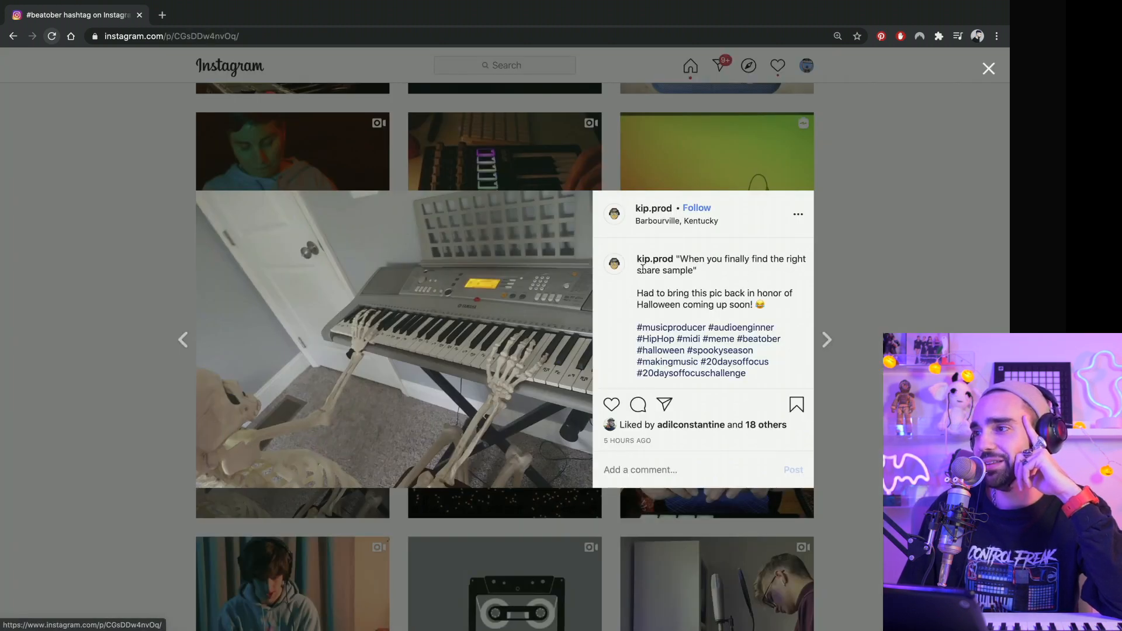
{"action": "left_click", "coordinate": [173, 305]}
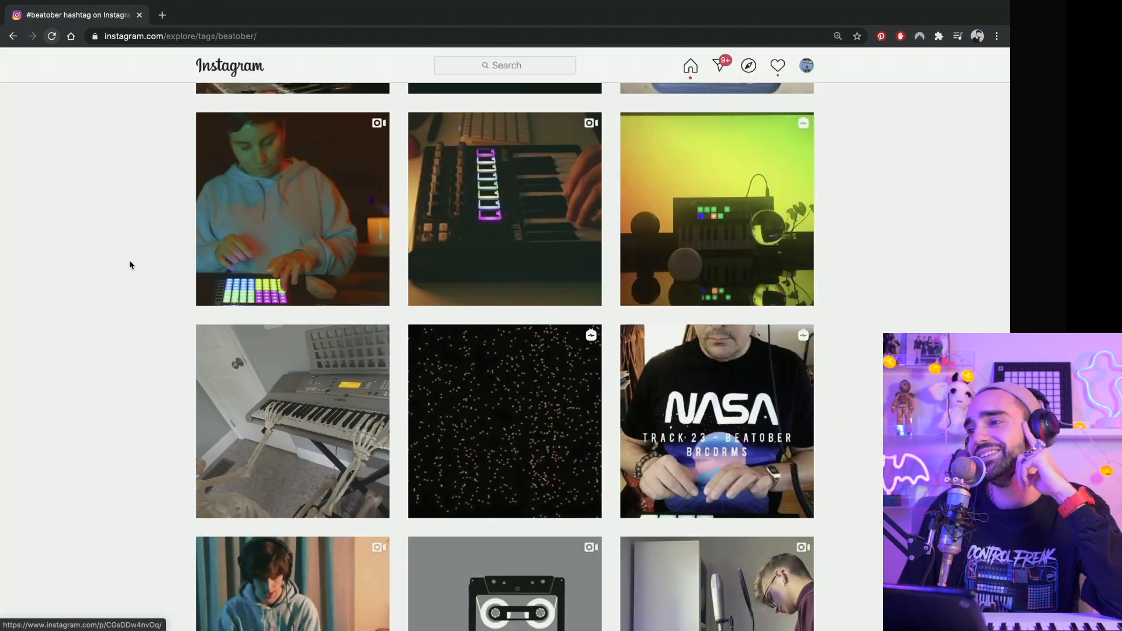
Step: Open the Day 23 beat video of the performer in the NASA shirt and play it with sound
{"action": "scroll", "coordinate": [350, 468], "scroll_direction": "down", "scroll_amount": 3}
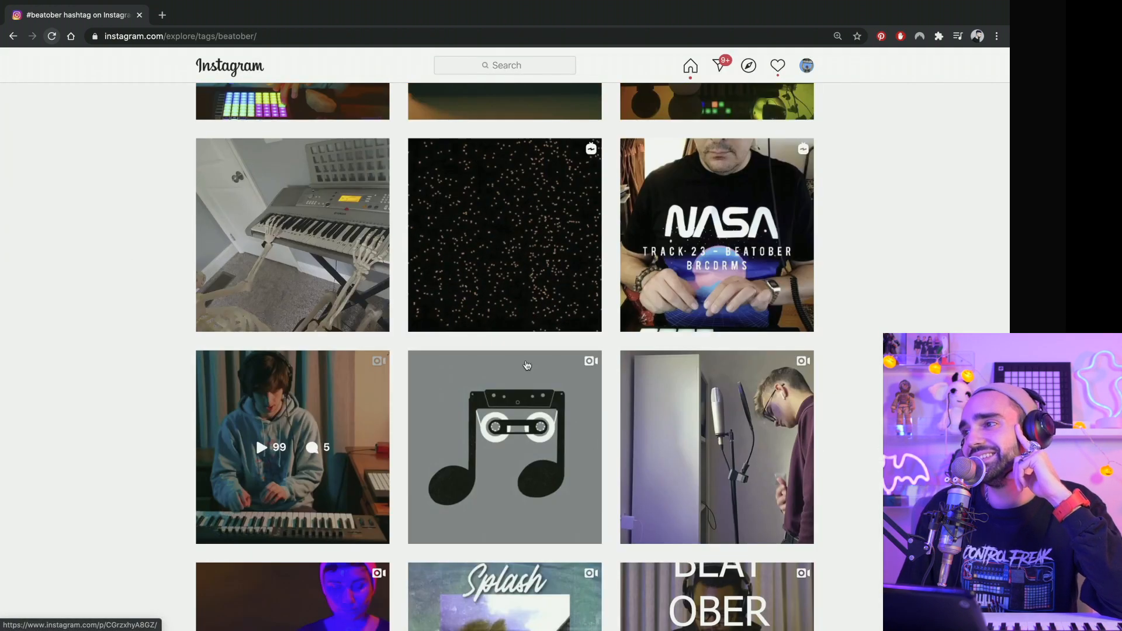
{"action": "left_click", "coordinate": [719, 188]}
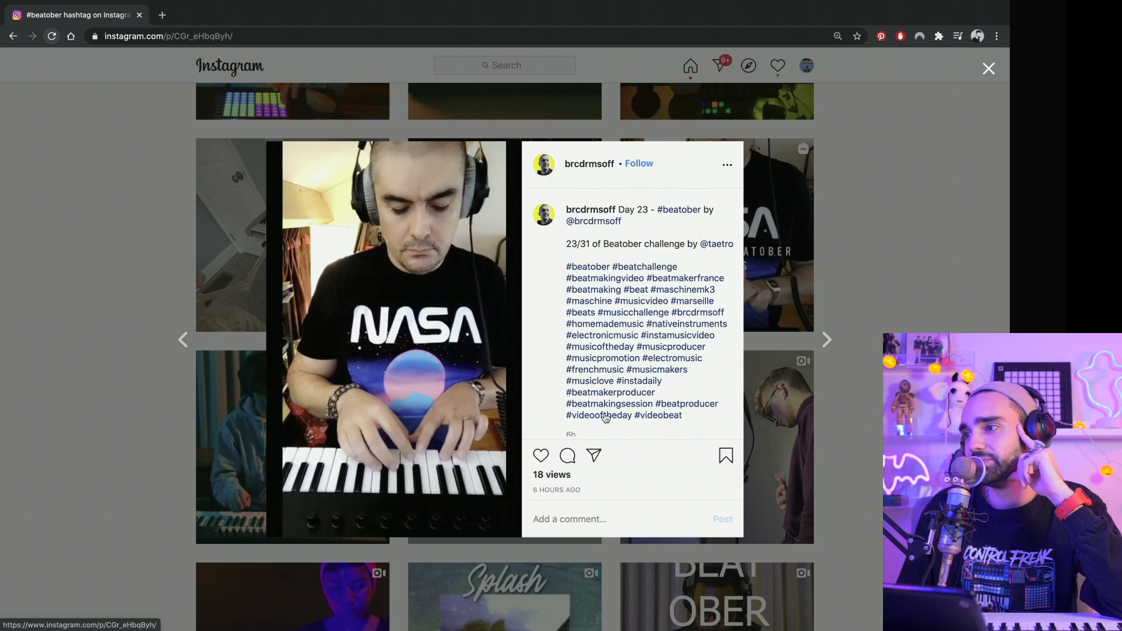
{"action": "left_click", "coordinate": [443, 507]}
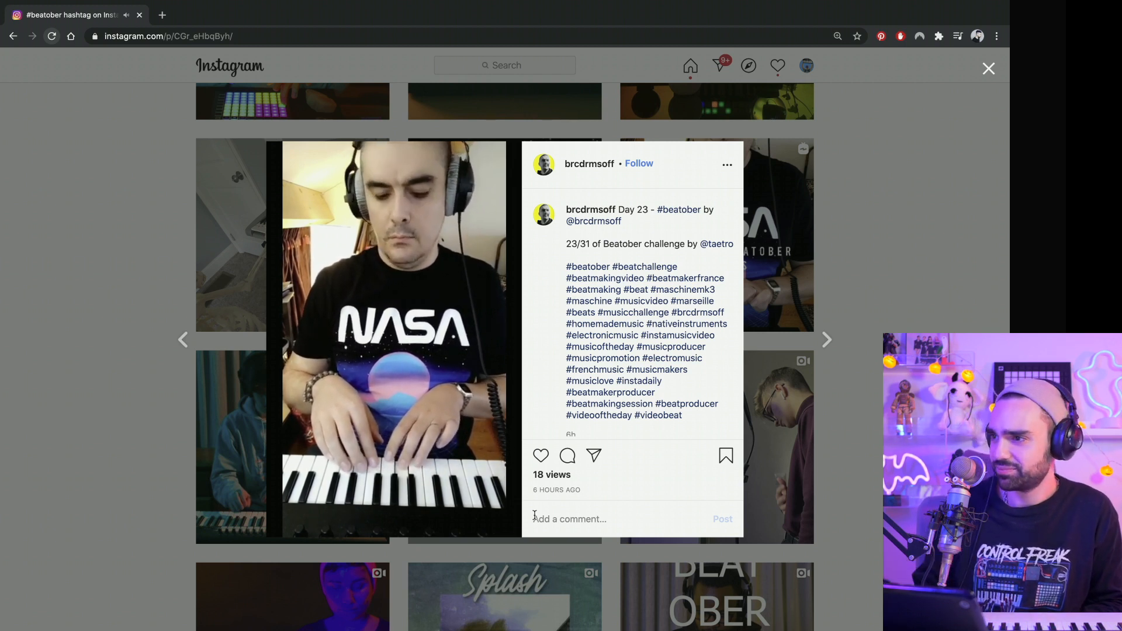
Step: Post the comment "slightly tropical???" on the Day 23 NASA shirt video and close the post
{"action": "left_click", "coordinate": [534, 518]}
{"action": "type", "text": "sl"}
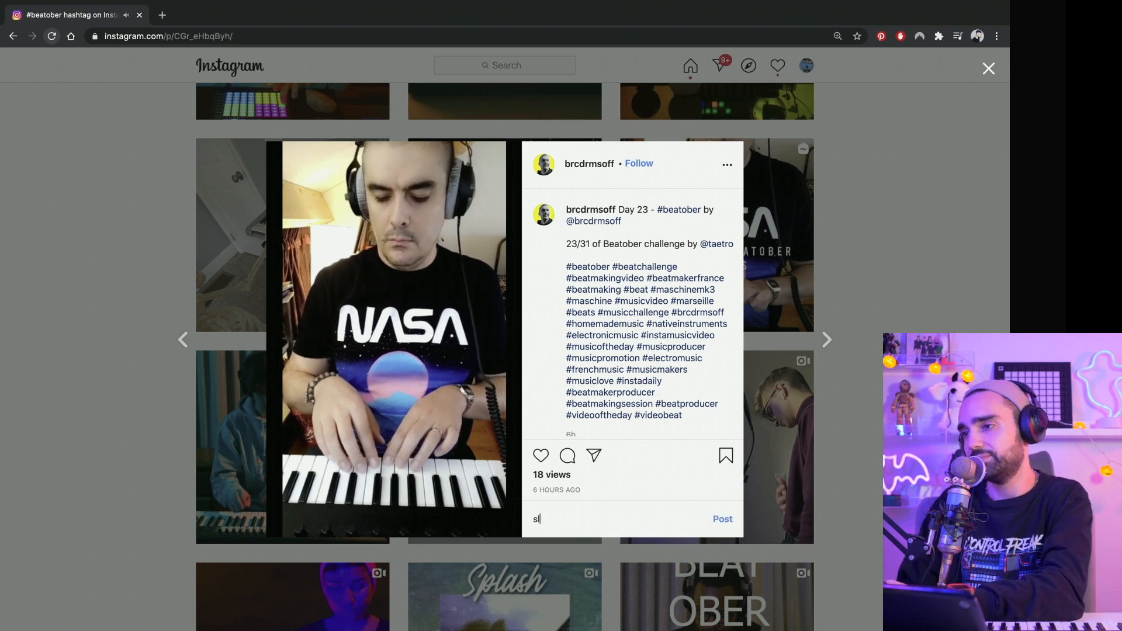
{"action": "type", "text": "ightly tropi"}
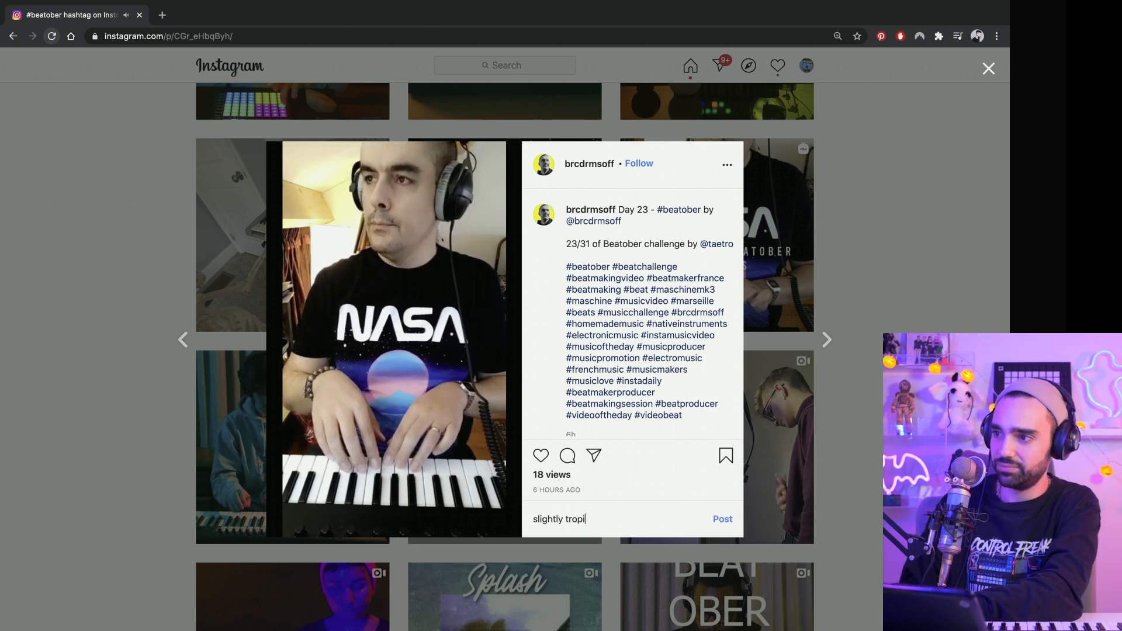
{"action": "type", "text": "cal???"}
{"action": "key", "text": "Return"}
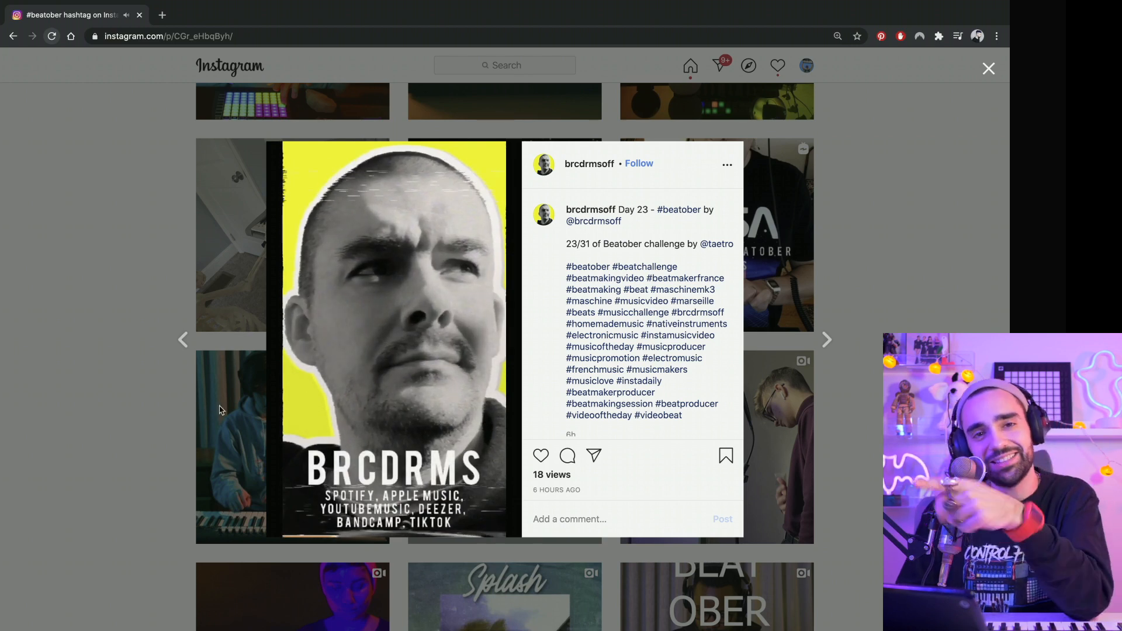
{"action": "mouse_move", "coordinate": [424, 329]}
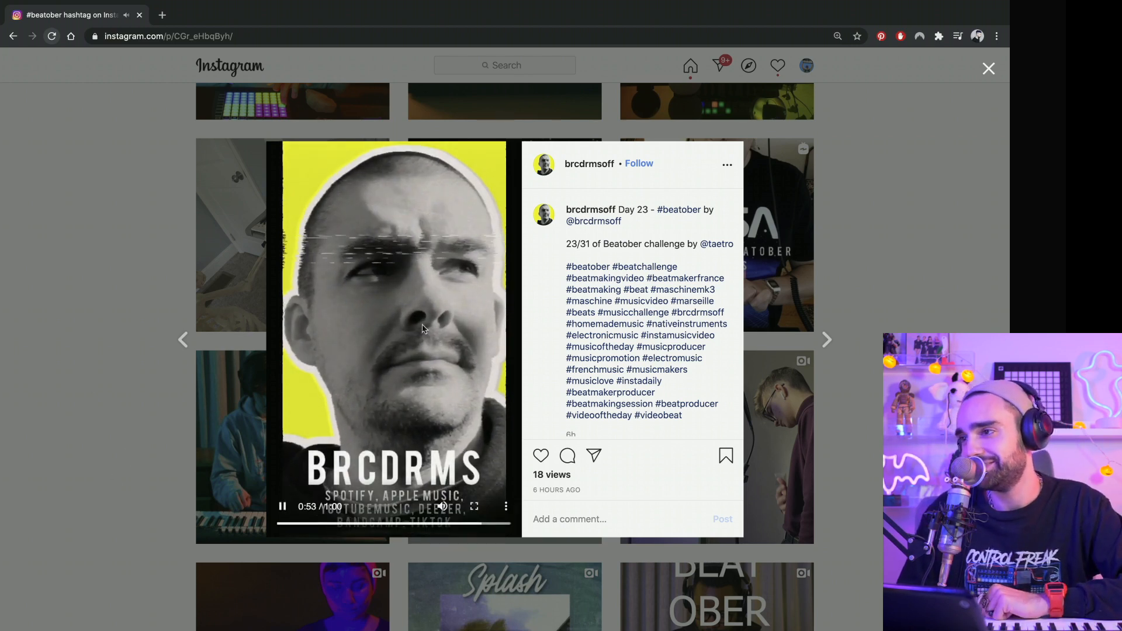
{"action": "left_click", "coordinate": [95, 458]}
Step: Open the video of the vocalist singing at a studio microphone and unmute it
{"action": "scroll", "coordinate": [95, 458], "scroll_direction": "down", "scroll_amount": 1}
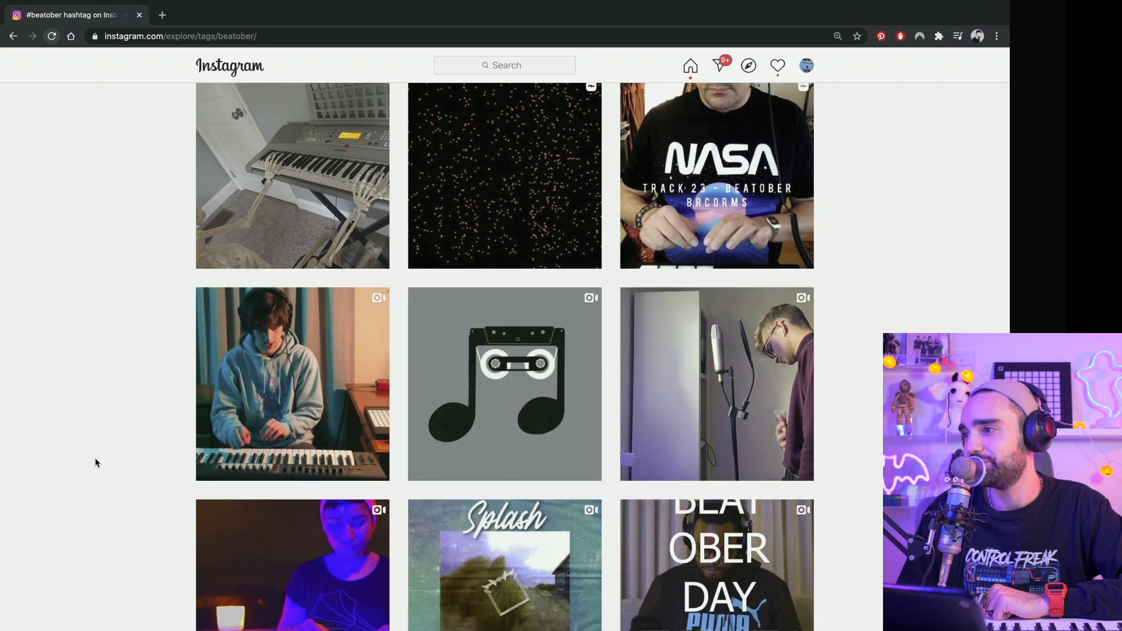
{"action": "left_click", "coordinate": [716, 331]}
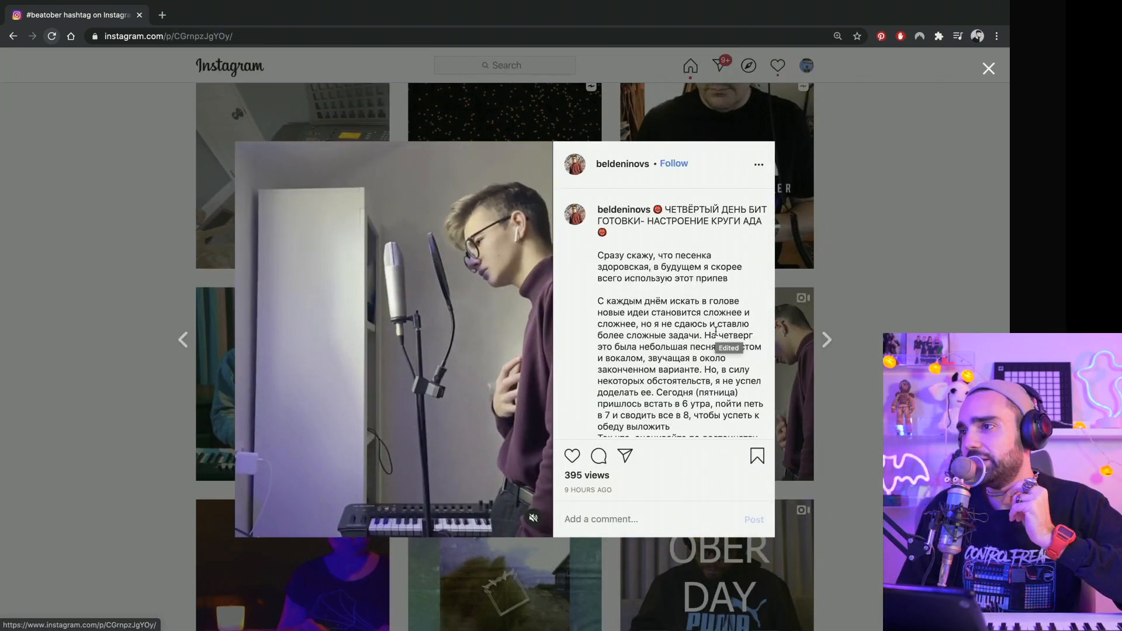
{"action": "left_click", "coordinate": [533, 518]}
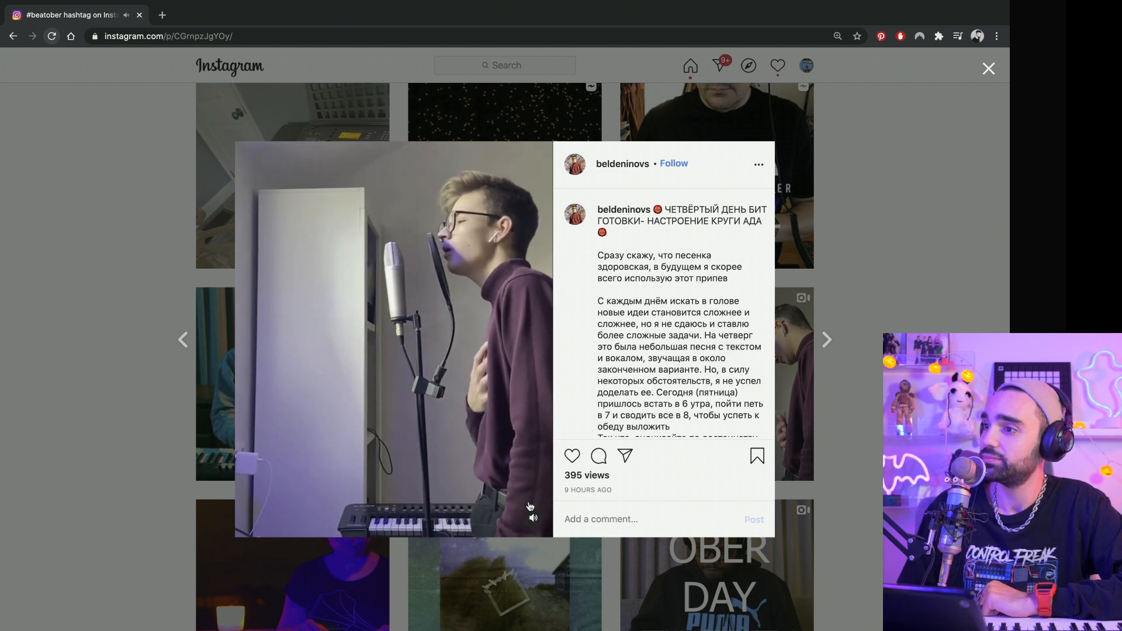
Step: Read the vocalist post's caption, song lyrics and existing comments while the video plays
{"action": "scroll", "coordinate": [651, 406], "scroll_direction": "down", "scroll_amount": 2}
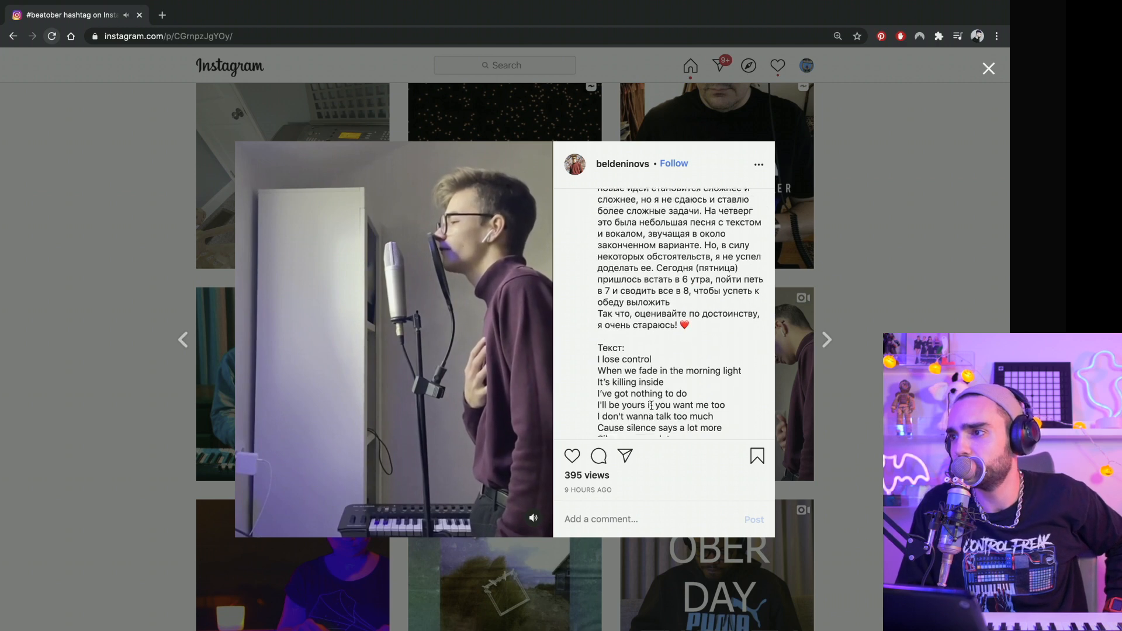
{"action": "scroll", "coordinate": [651, 405], "scroll_direction": "down", "scroll_amount": 3}
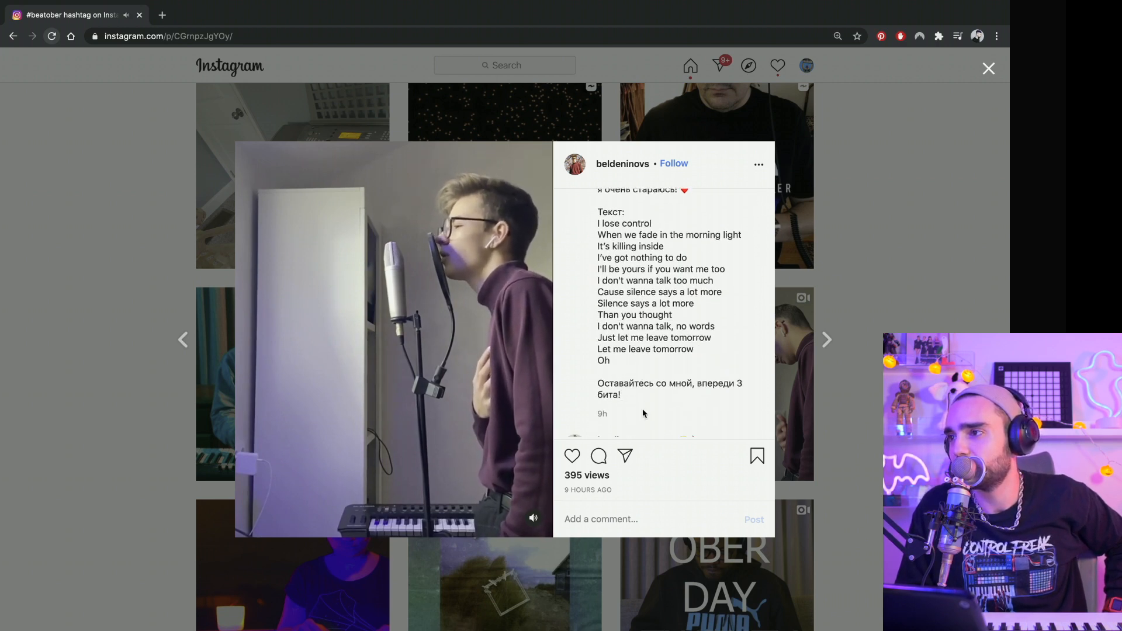
{"action": "scroll", "coordinate": [643, 409], "scroll_direction": "up", "scroll_amount": 5}
{"action": "scroll", "coordinate": [637, 362], "scroll_direction": "down", "scroll_amount": 7}
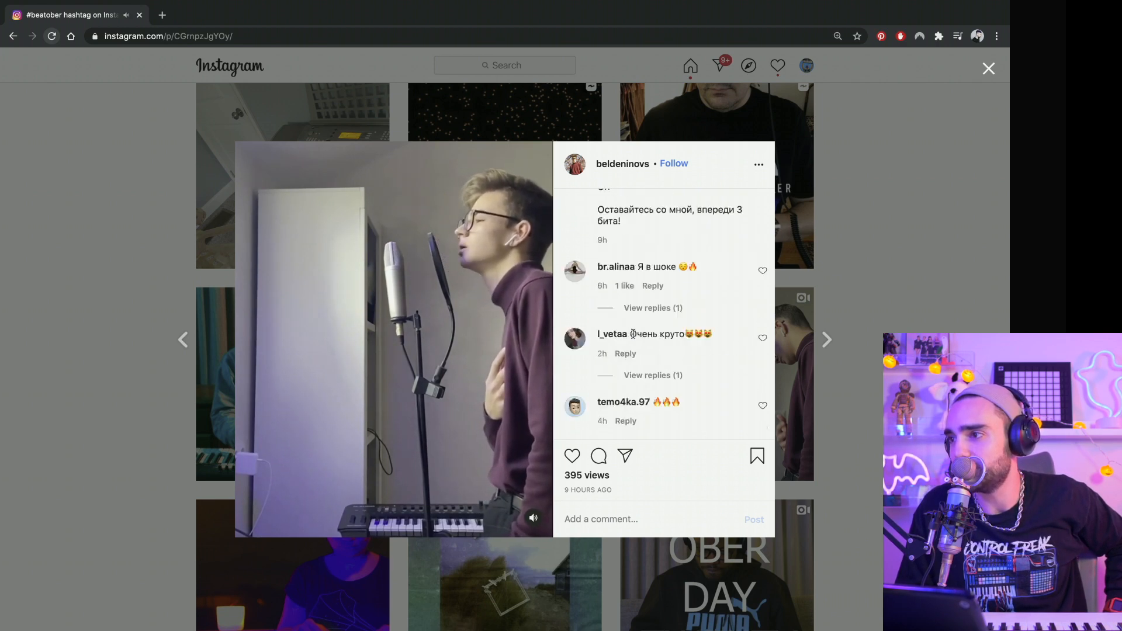
Step: Look over the vocalist post's caption again, read its comment thread through to the final comments, and close the post
{"action": "scroll", "coordinate": [635, 338], "scroll_direction": "up", "scroll_amount": 5}
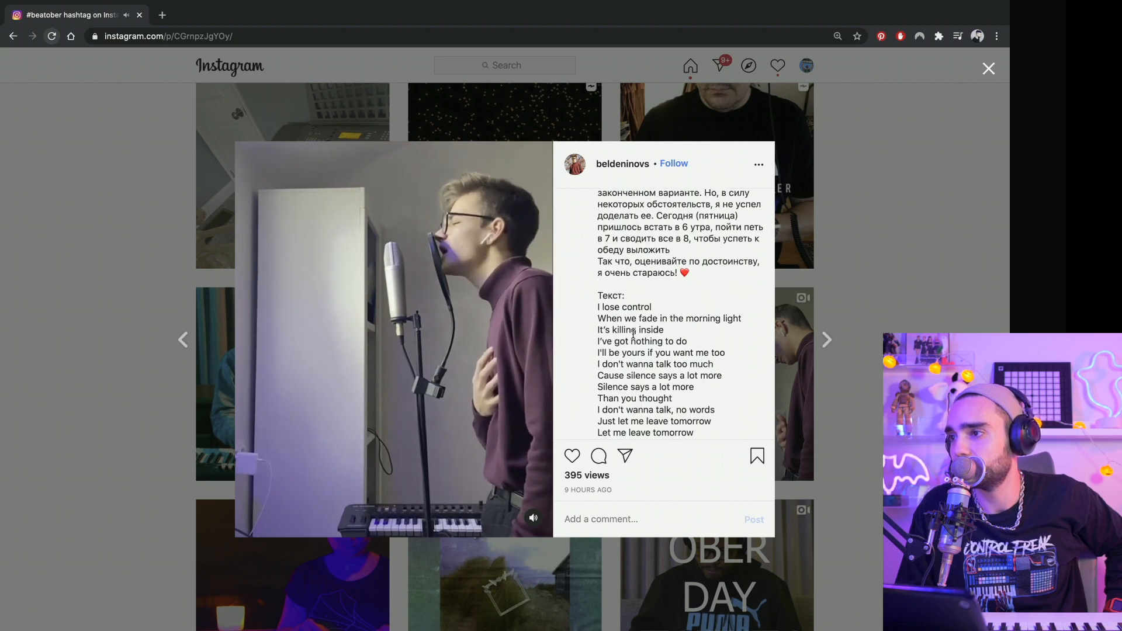
{"action": "scroll", "coordinate": [633, 334], "scroll_direction": "up", "scroll_amount": 4}
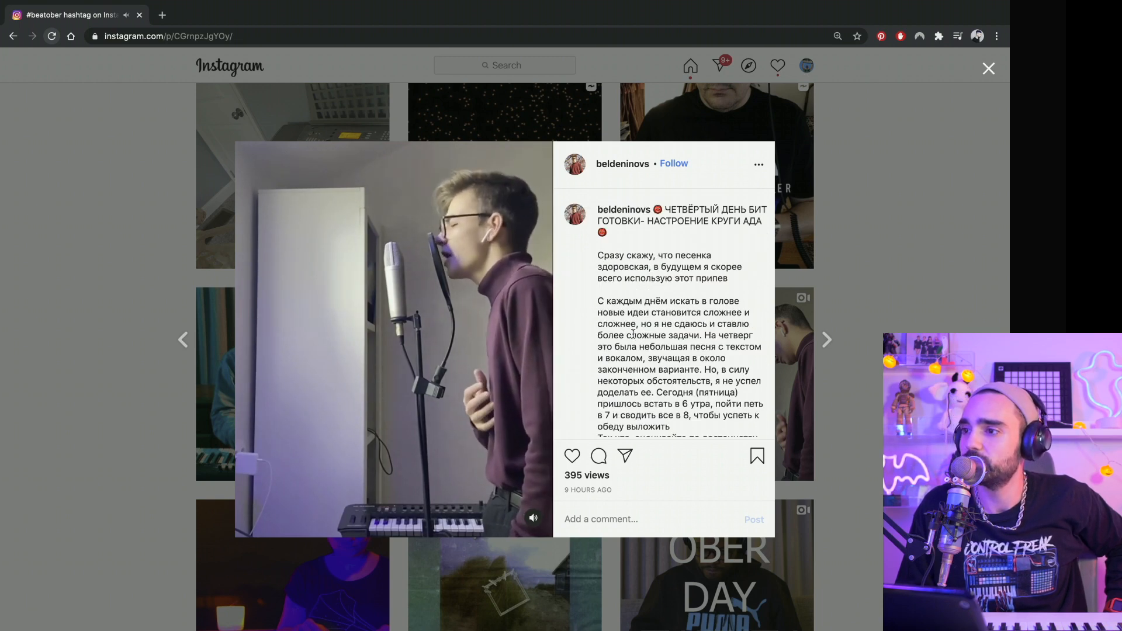
{"action": "scroll", "coordinate": [633, 333], "scroll_direction": "down", "scroll_amount": 8}
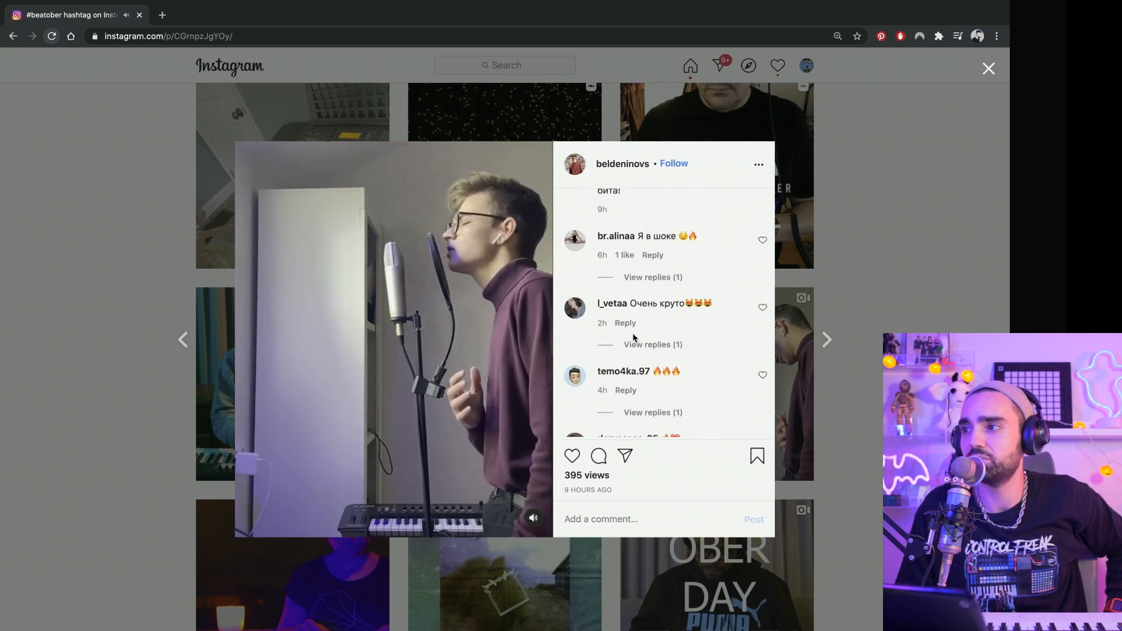
{"action": "scroll", "coordinate": [634, 338], "scroll_direction": "down", "scroll_amount": 3}
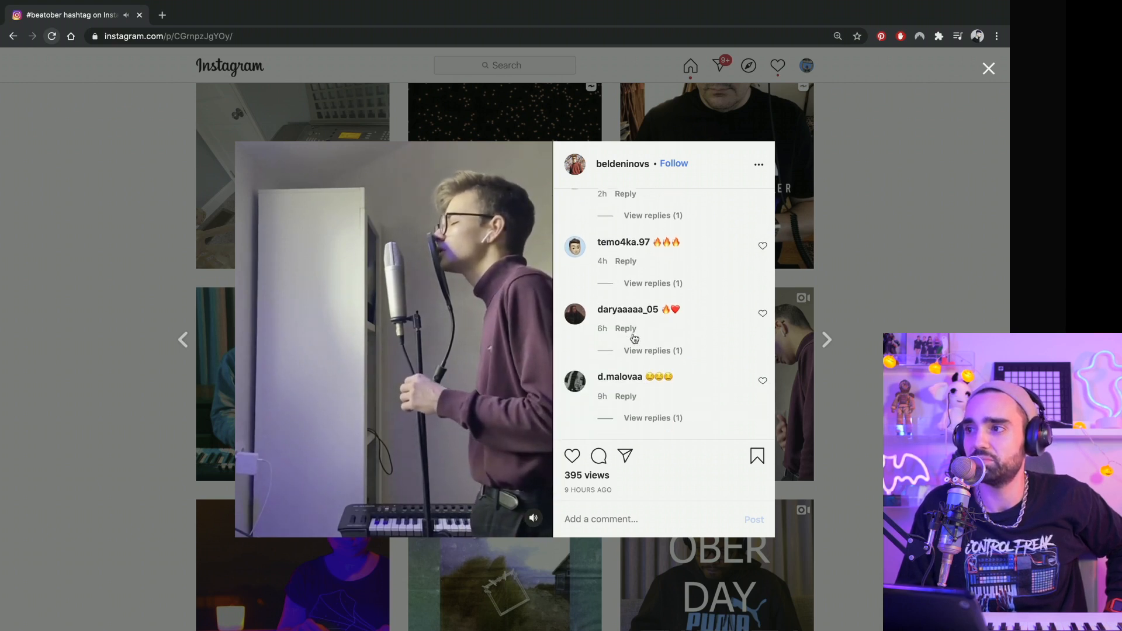
{"action": "scroll", "coordinate": [635, 338], "scroll_direction": "down", "scroll_amount": 5}
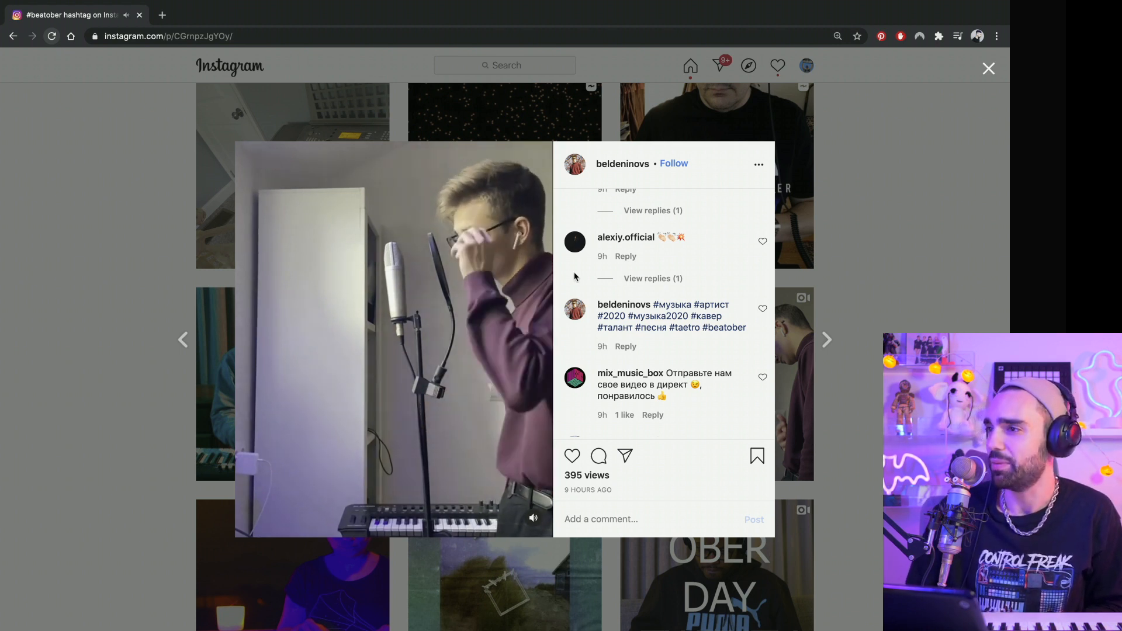
{"action": "left_click", "coordinate": [134, 403]}
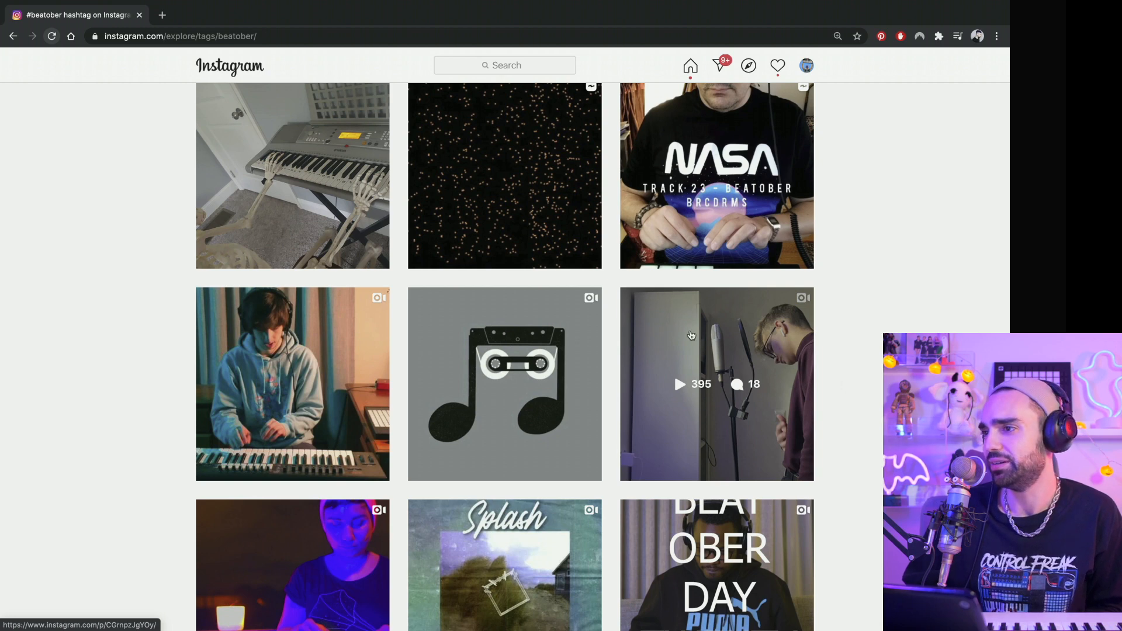
Step: Open the yellow-cap guitarist's live-looping photo collage further down the #beatober grid, view its caption and close it
{"action": "scroll", "coordinate": [649, 327], "scroll_direction": "down", "scroll_amount": 3}
{"action": "scroll", "coordinate": [649, 326], "scroll_direction": "down", "scroll_amount": 3}
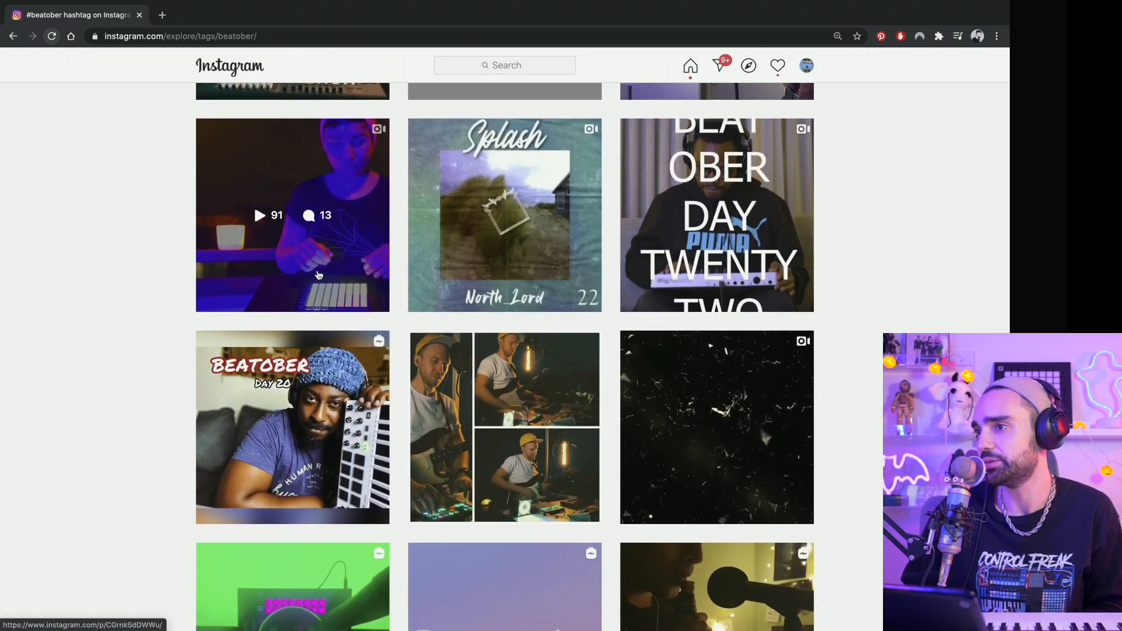
{"action": "scroll", "coordinate": [318, 275], "scroll_direction": "down", "scroll_amount": 1}
{"action": "left_click", "coordinate": [472, 346]}
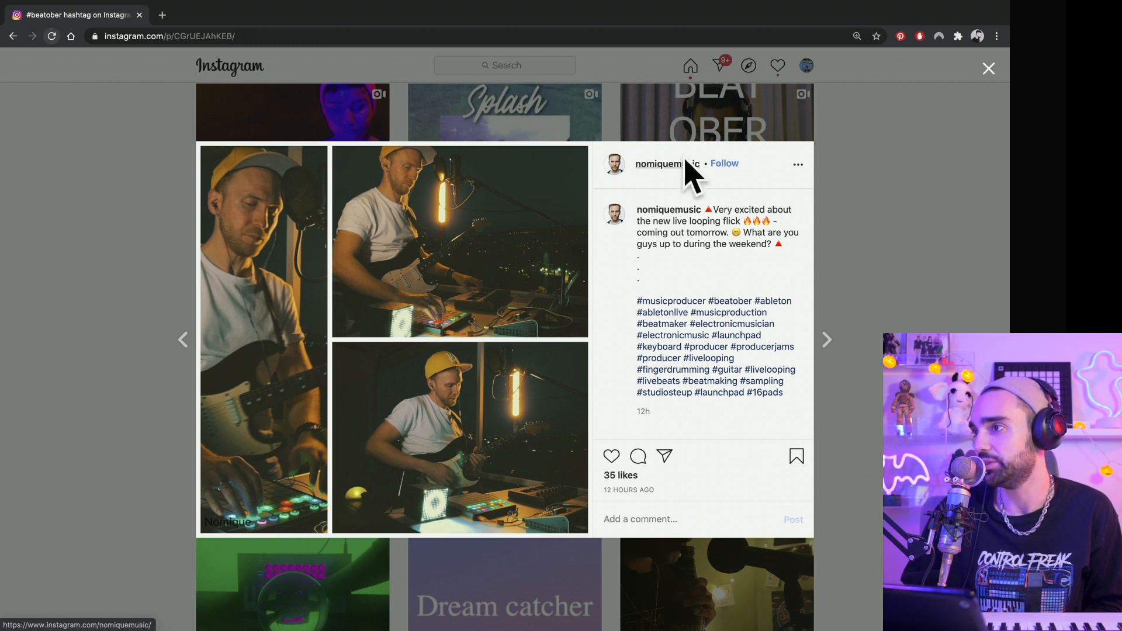
{"action": "left_click", "coordinate": [114, 302]}
Step: Open the Day 22 "COLLA-BALLAD" microphone video, skip ahead to sample further parts of it, and close the post
{"action": "scroll", "coordinate": [115, 303], "scroll_direction": "down", "scroll_amount": 1}
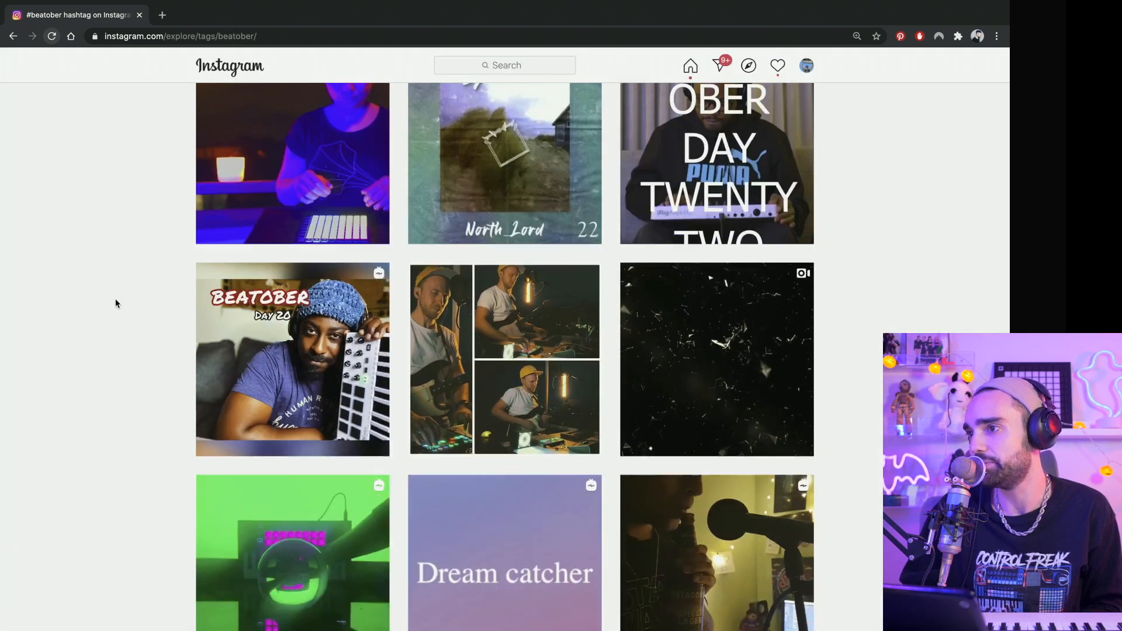
{"action": "scroll", "coordinate": [118, 301], "scroll_direction": "down", "scroll_amount": 4}
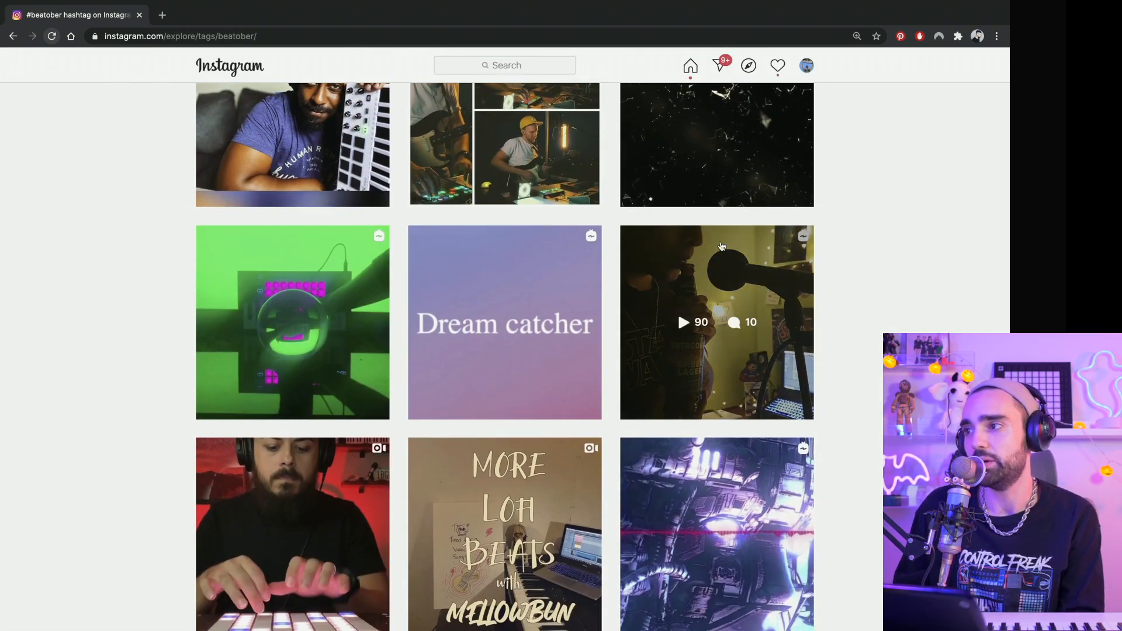
{"action": "left_click", "coordinate": [722, 246]}
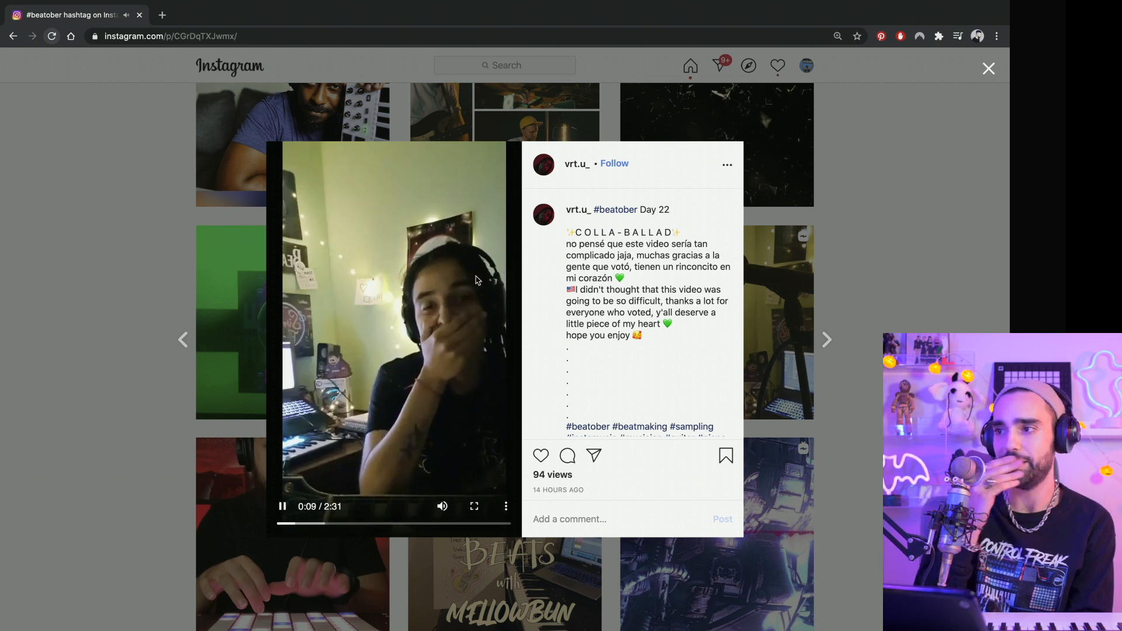
{"action": "left_click", "coordinate": [319, 524]}
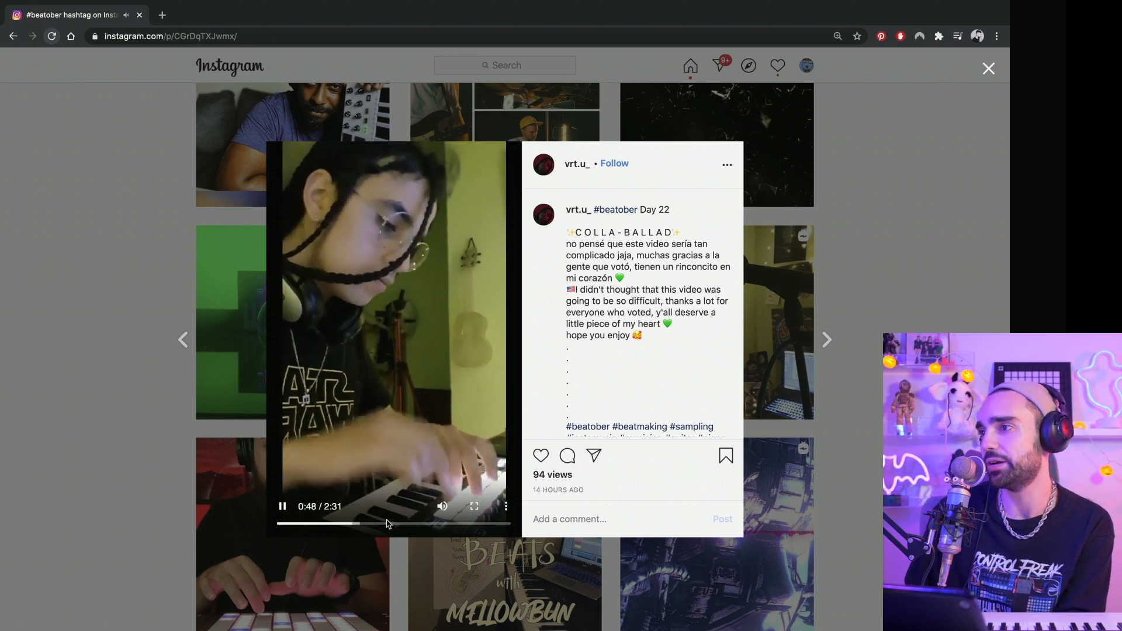
{"action": "left_click", "coordinate": [432, 526]}
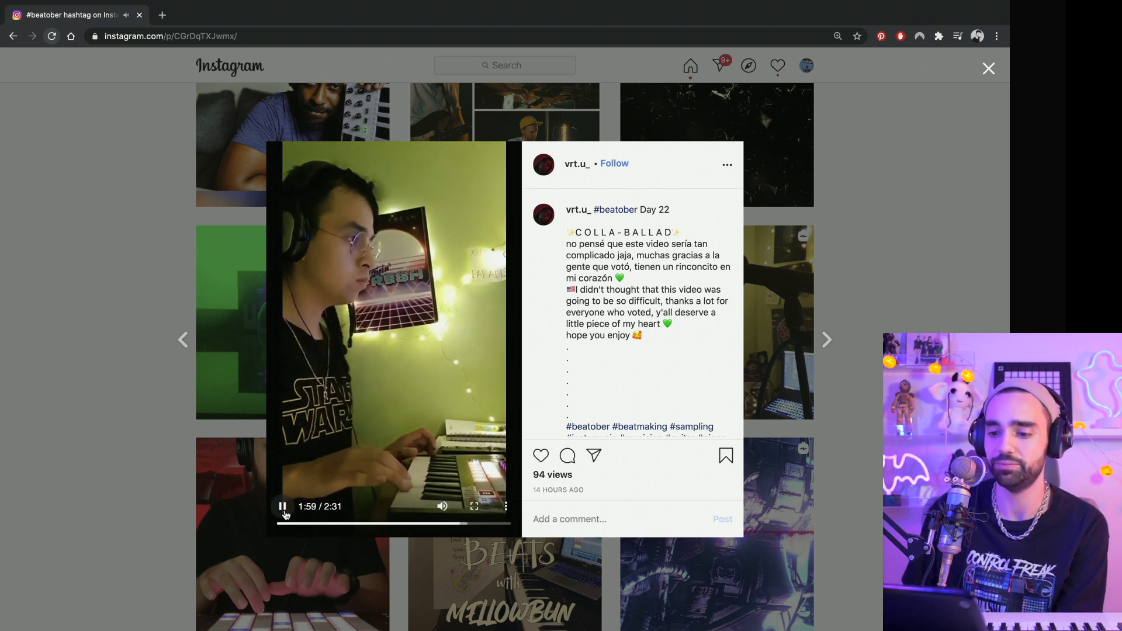
{"action": "left_click", "coordinate": [129, 487]}
Step: Play the long-haired producer's Day 23 "Straight & Light" video and open the creator's profile in a new tab
{"action": "scroll", "coordinate": [128, 486], "scroll_direction": "down", "scroll_amount": 8}
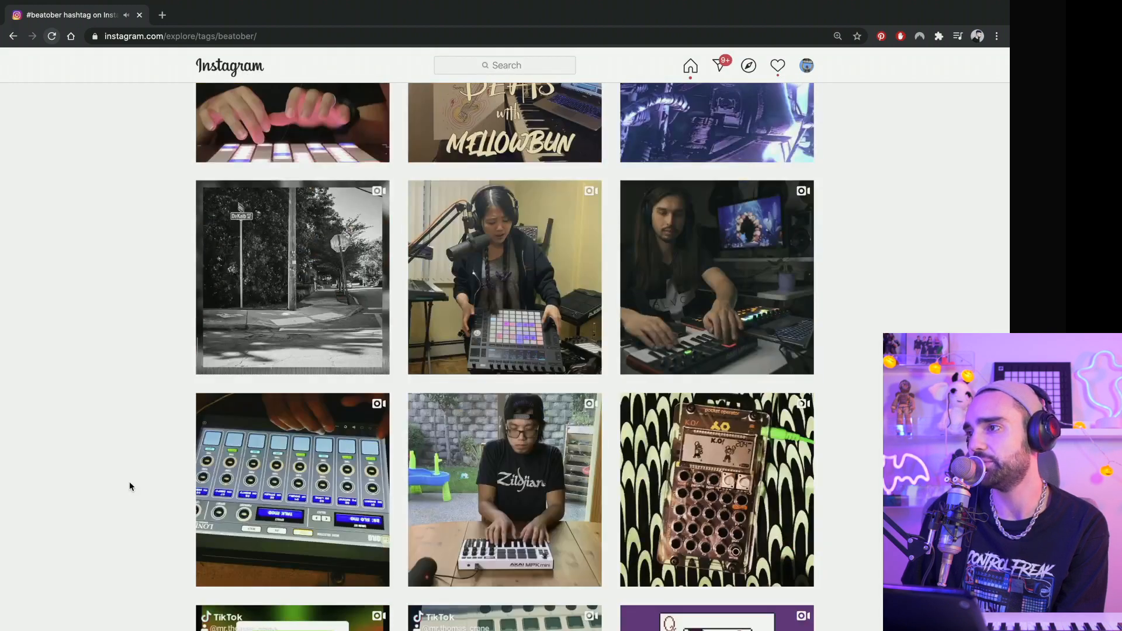
{"action": "scroll", "coordinate": [418, 353], "scroll_direction": "down", "scroll_amount": 1}
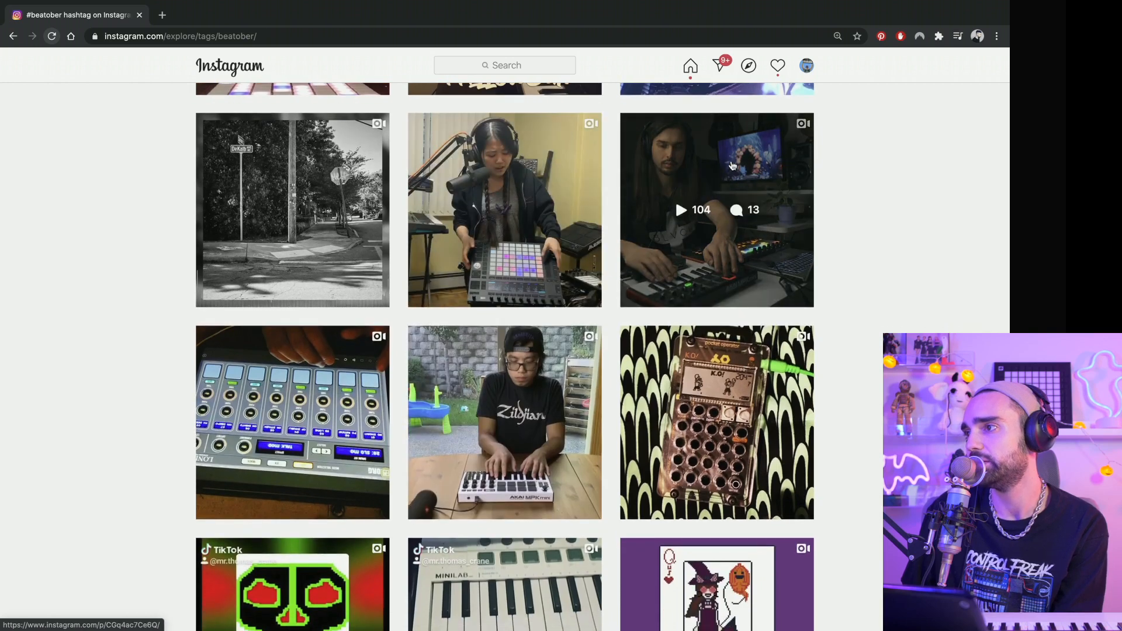
{"action": "left_click", "coordinate": [732, 165]}
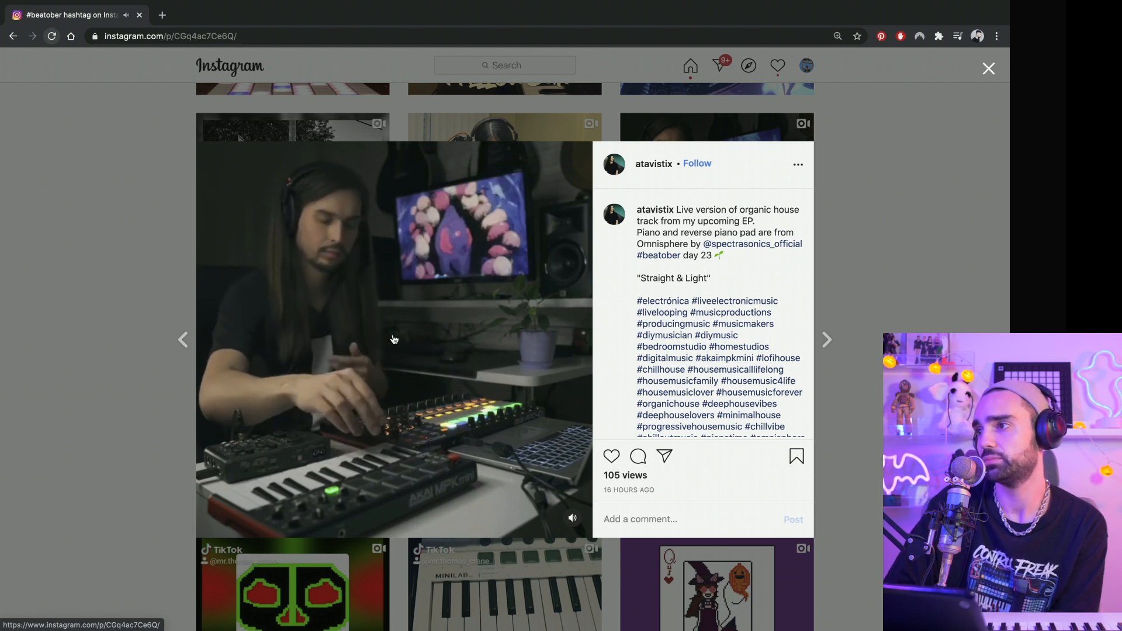
{"action": "right_click", "coordinate": [649, 167]}
{"action": "left_click", "coordinate": [664, 172]}
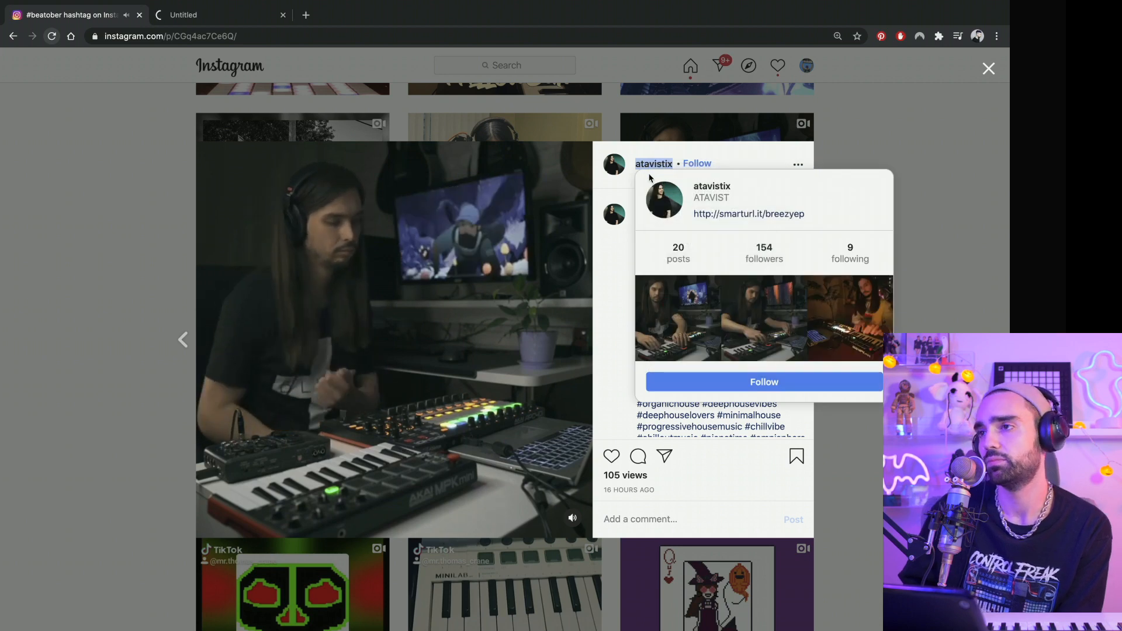
Step: Post the comment "woah" on the "Straight & Light" video and like the post
{"action": "mouse_move", "coordinate": [653, 167]}
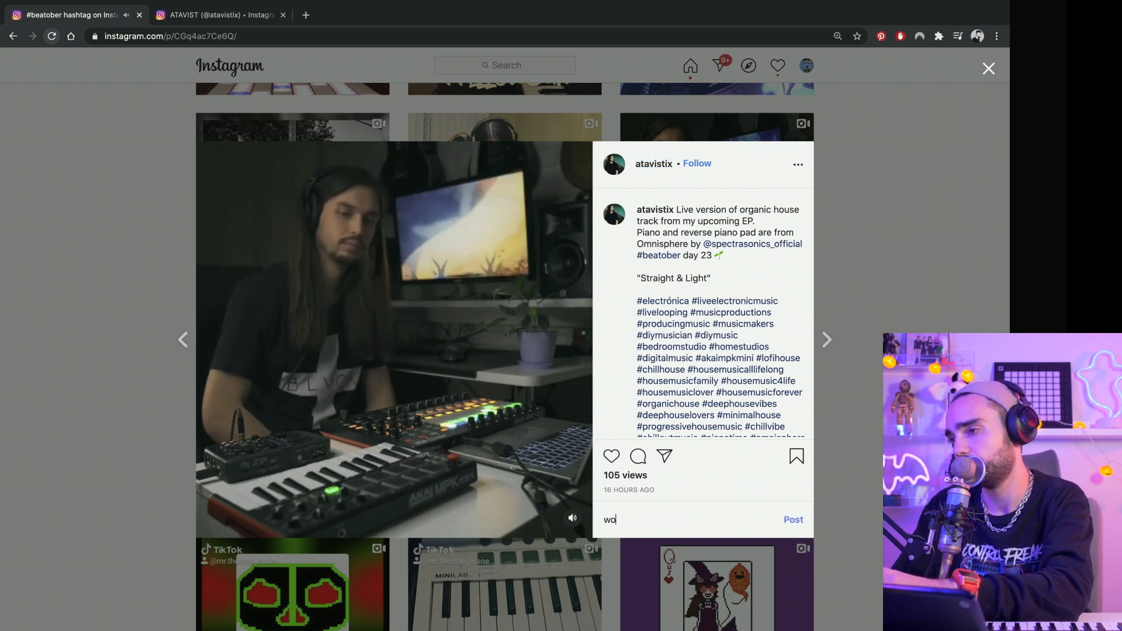
{"action": "type", "text": "woah"}
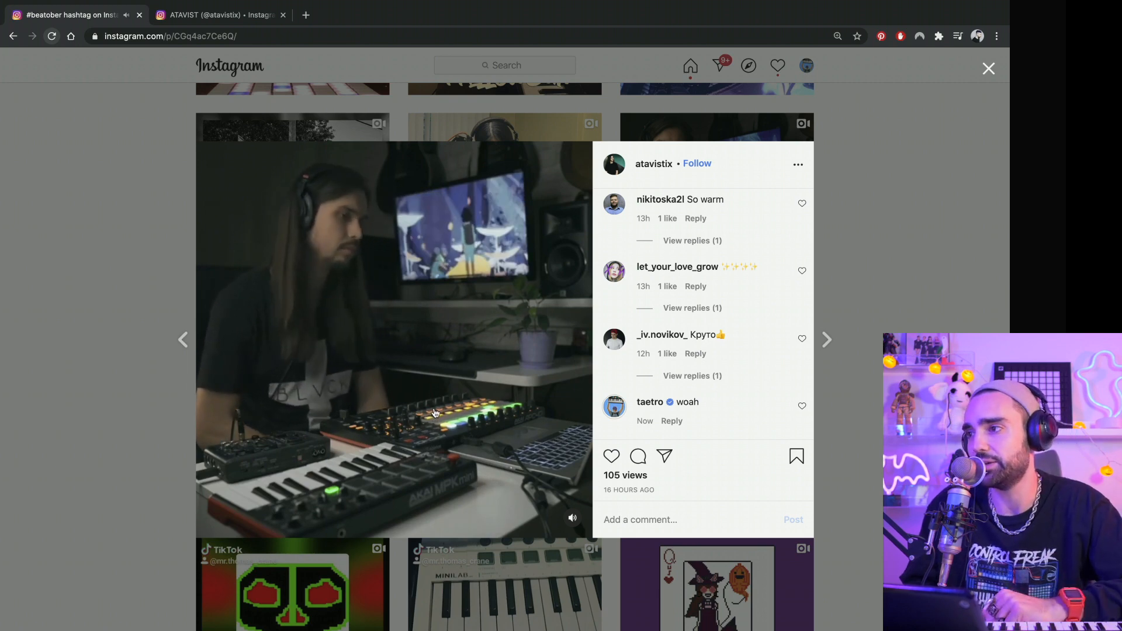
{"action": "scroll", "coordinate": [645, 340], "scroll_direction": "down", "scroll_amount": 5}
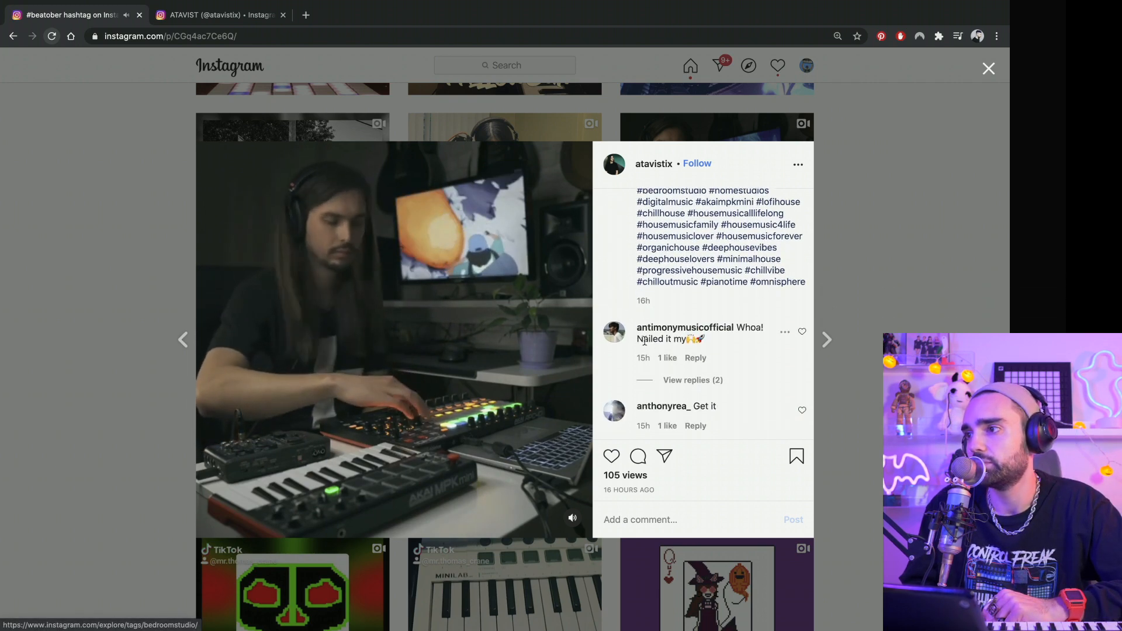
{"action": "scroll", "coordinate": [623, 368], "scroll_direction": "up", "scroll_amount": 3}
{"action": "scroll", "coordinate": [623, 367], "scroll_direction": "down", "scroll_amount": 1}
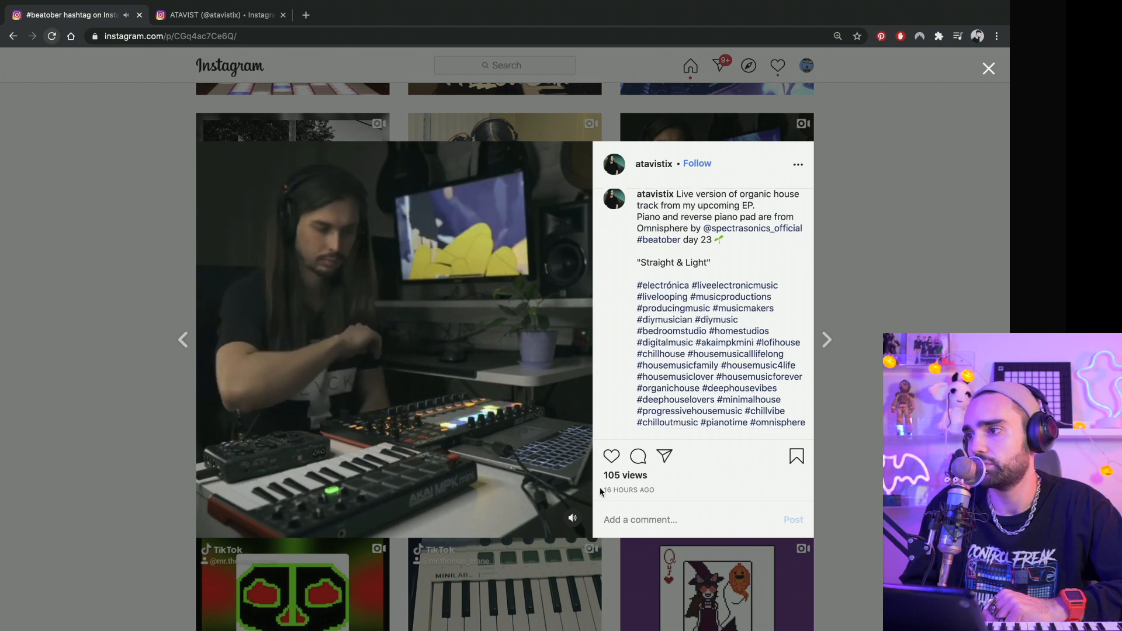
{"action": "left_click", "coordinate": [612, 456]}
Step: Switch to the producer's profile tab and follow the account back
{"action": "left_click", "coordinate": [177, 21]}
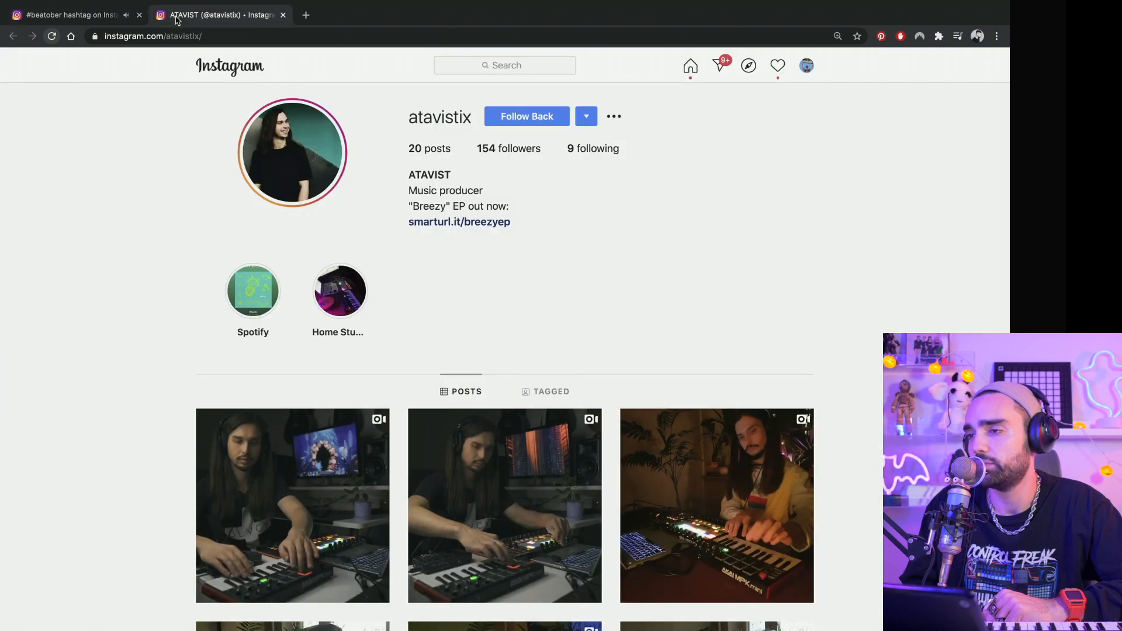
{"action": "scroll", "coordinate": [401, 285], "scroll_direction": "down", "scroll_amount": 1}
{"action": "scroll", "coordinate": [492, 249], "scroll_direction": "up", "scroll_amount": 1}
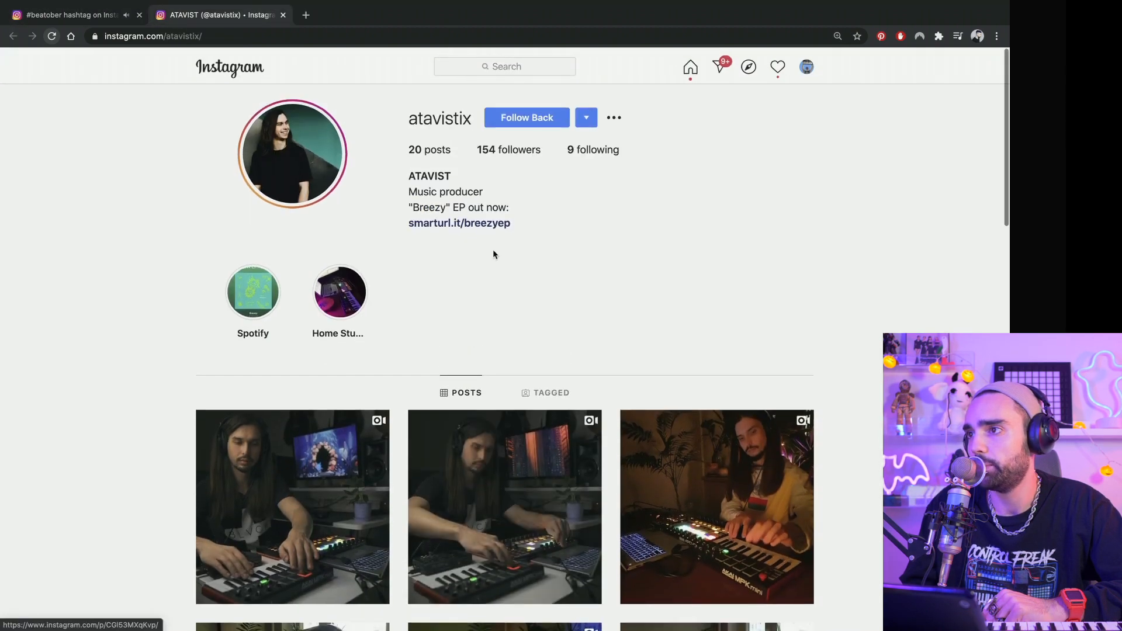
{"action": "left_click", "coordinate": [517, 121]}
Step: Look through the producer's grid of past videos, open the newest Day 23 post and close it
{"action": "scroll", "coordinate": [511, 373], "scroll_direction": "down", "scroll_amount": 4}
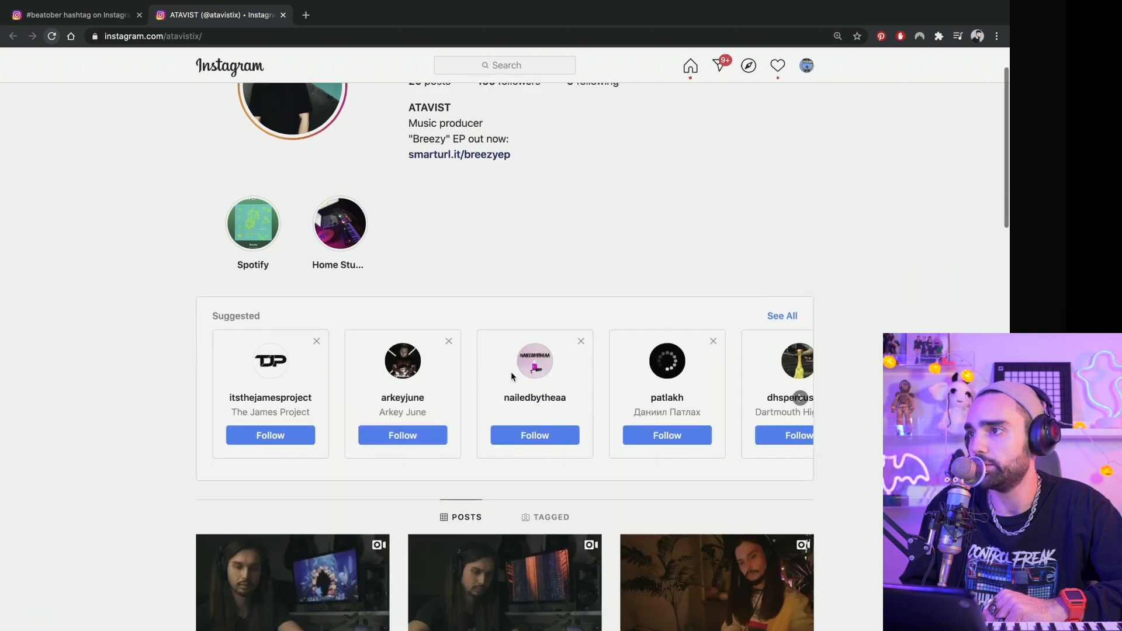
{"action": "scroll", "coordinate": [511, 374], "scroll_direction": "down", "scroll_amount": 10}
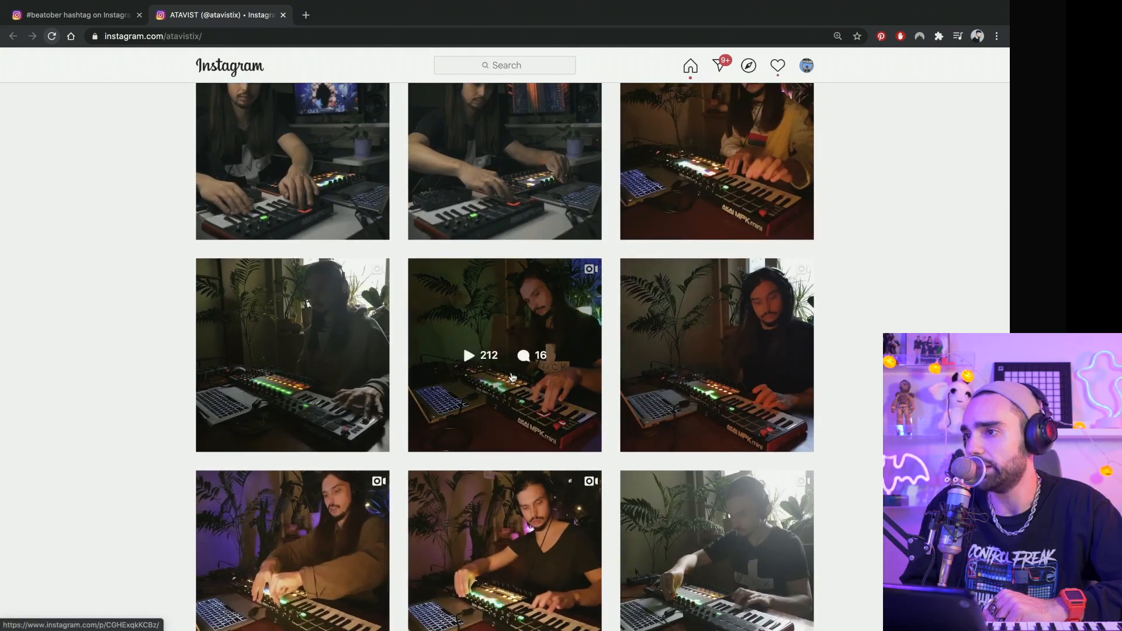
{"action": "scroll", "coordinate": [512, 377], "scroll_direction": "down", "scroll_amount": 1}
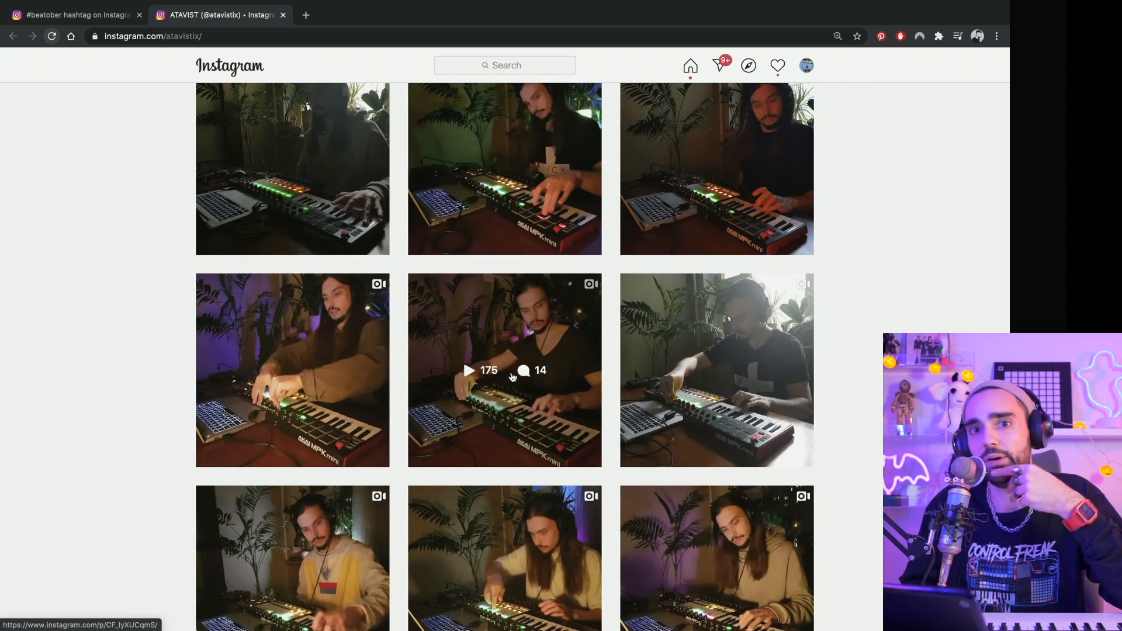
{"action": "scroll", "coordinate": [513, 378], "scroll_direction": "down", "scroll_amount": 1}
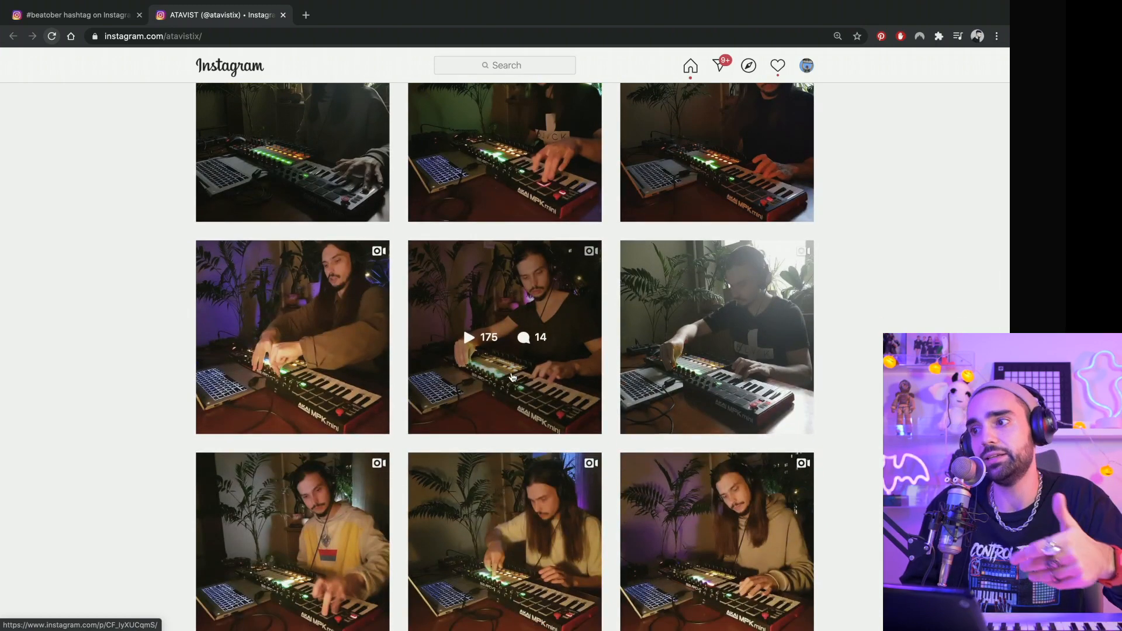
{"action": "scroll", "coordinate": [512, 377], "scroll_direction": "up", "scroll_amount": 10}
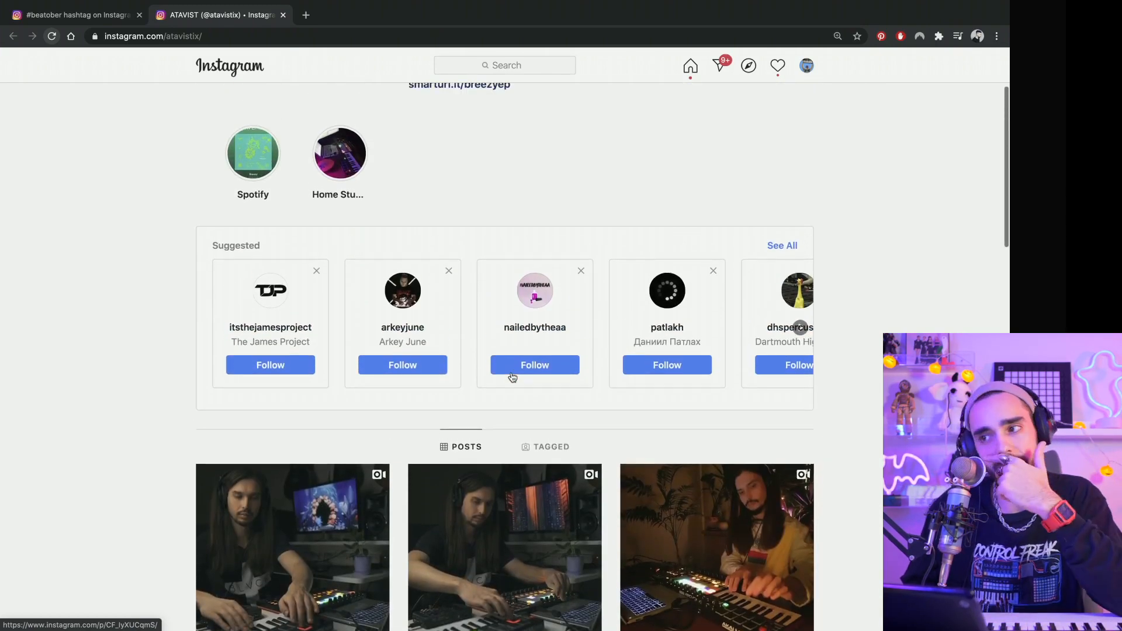
{"action": "scroll", "coordinate": [502, 376], "scroll_direction": "down", "scroll_amount": 2}
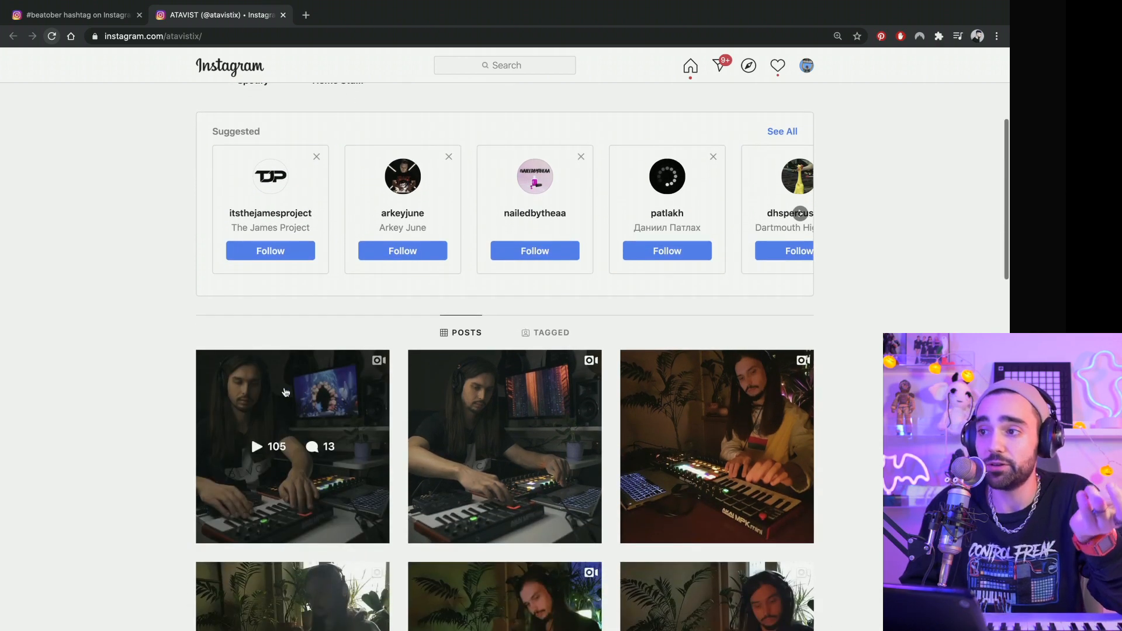
{"action": "left_click", "coordinate": [284, 387]}
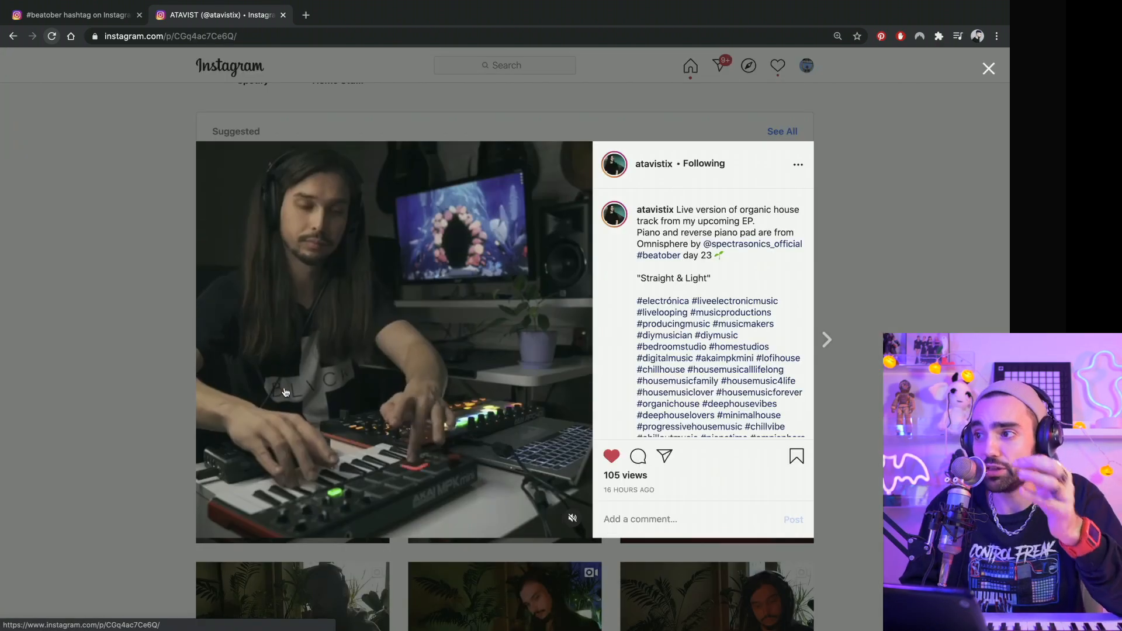
{"action": "left_click", "coordinate": [135, 325]}
{"action": "scroll", "coordinate": [135, 324], "scroll_direction": "up", "scroll_amount": 3}
{"action": "scroll", "coordinate": [135, 323], "scroll_direction": "down", "scroll_amount": 4}
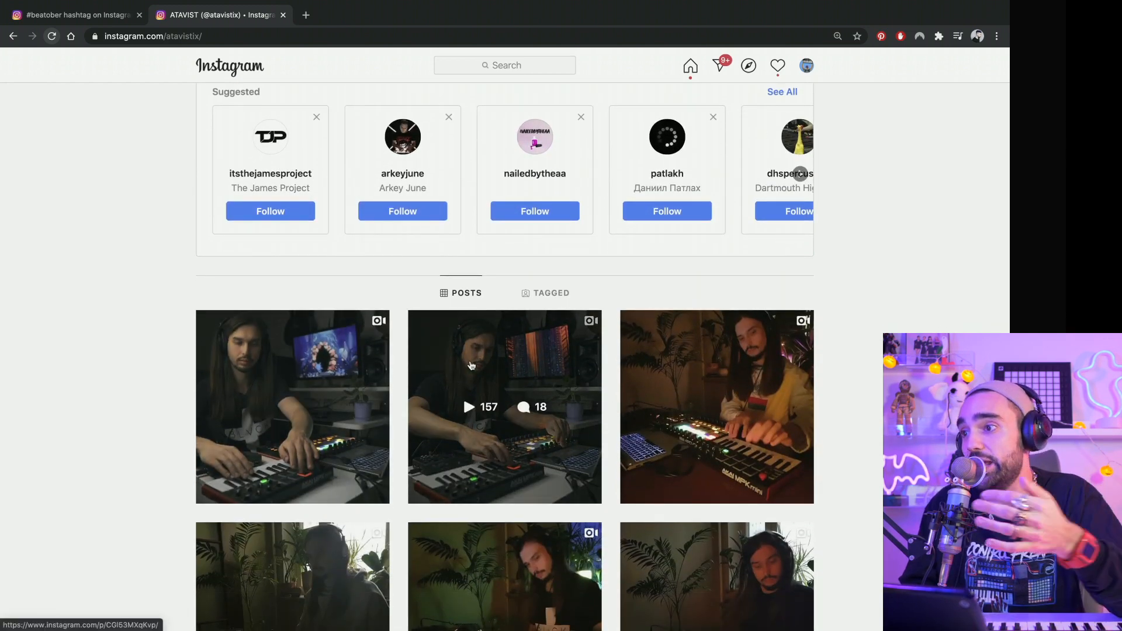
Step: Open the producer's Day 21 "Twig Connection" video, play it with sound, and return to the older posts in the grid
{"action": "left_click", "coordinate": [482, 359]}
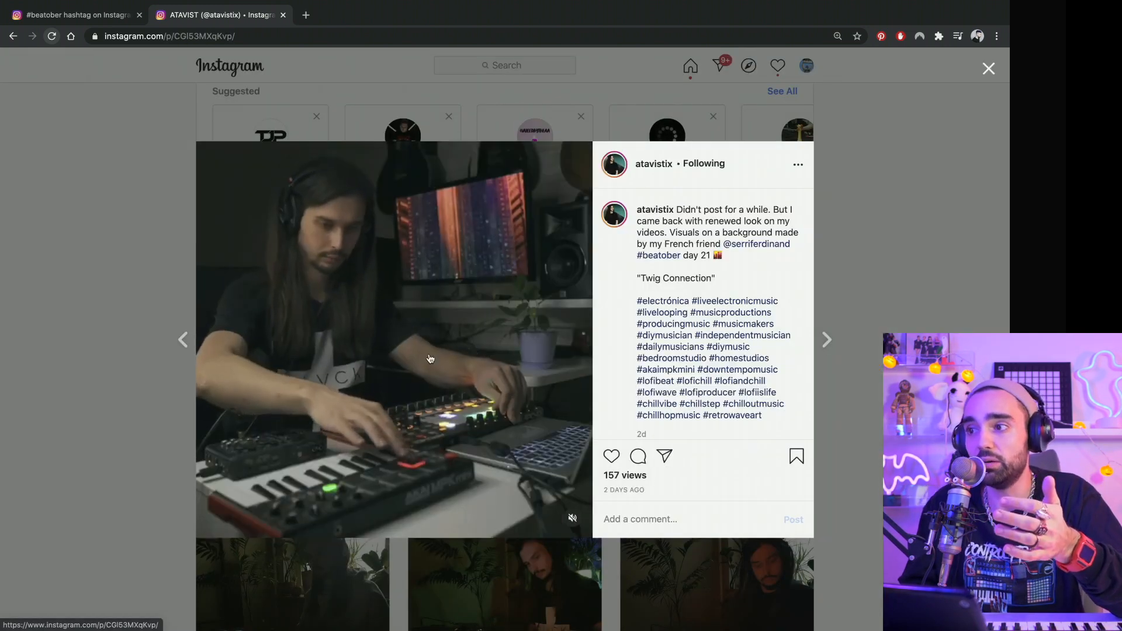
{"action": "left_click", "coordinate": [573, 519]}
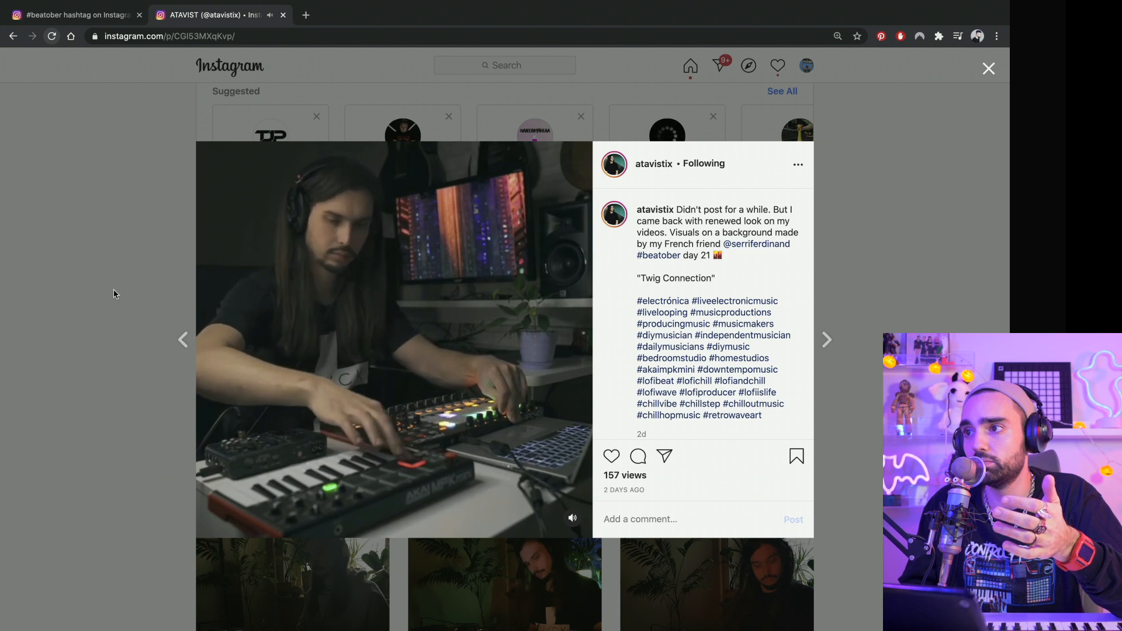
{"action": "left_click", "coordinate": [145, 285]}
{"action": "scroll", "coordinate": [495, 416], "scroll_direction": "down", "scroll_amount": 3}
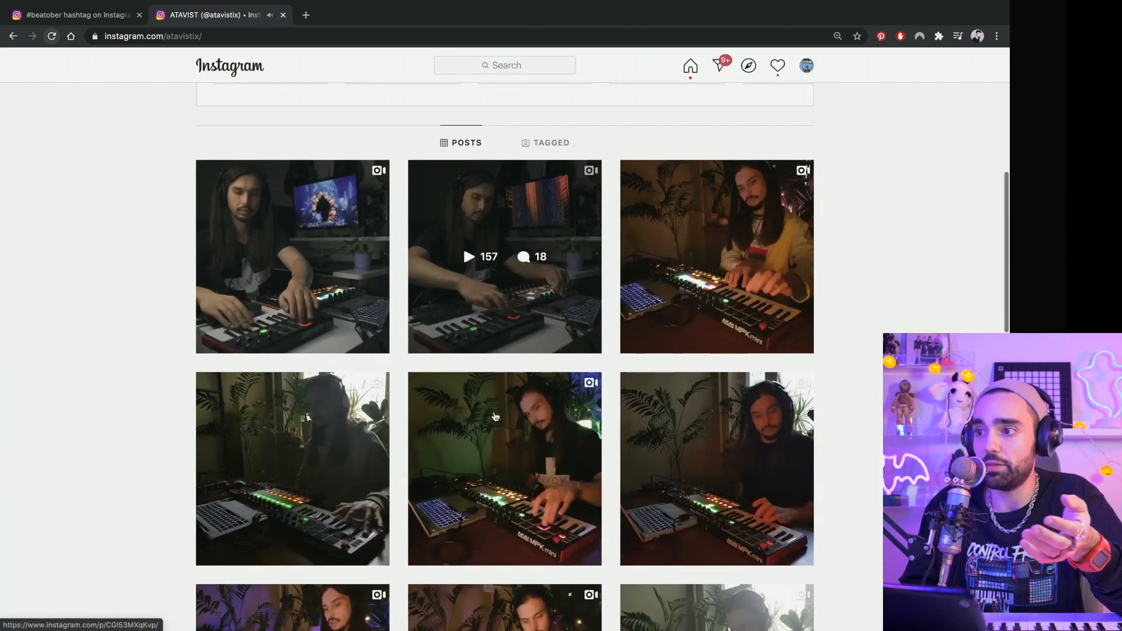
{"action": "scroll", "coordinate": [676, 454], "scroll_direction": "down", "scroll_amount": 3}
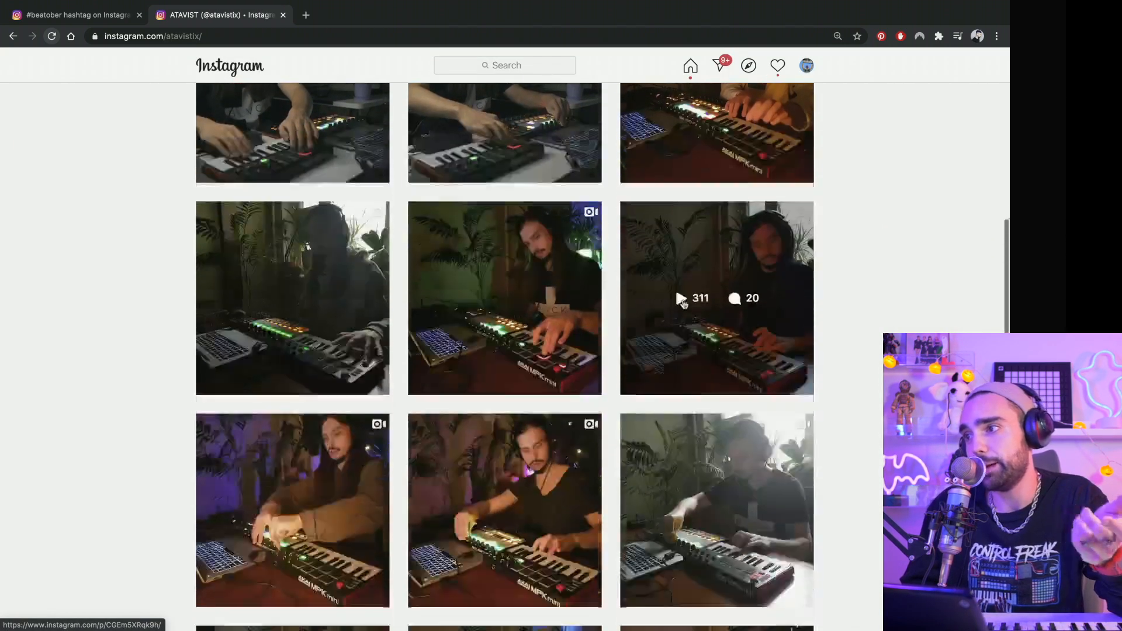
Step: Open the Day 6 "Roaming" video, close it and look over the older and newer posts in the producer's grid
{"action": "left_click", "coordinate": [665, 235]}
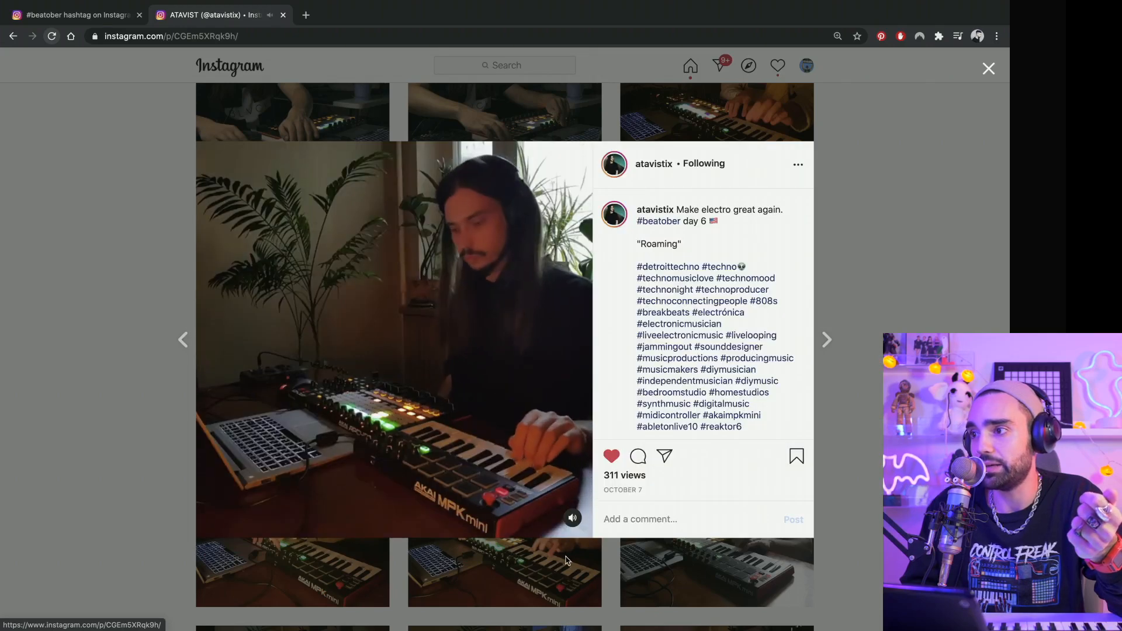
{"action": "left_click", "coordinate": [114, 231]}
{"action": "scroll", "coordinate": [468, 504], "scroll_direction": "down", "scroll_amount": 7}
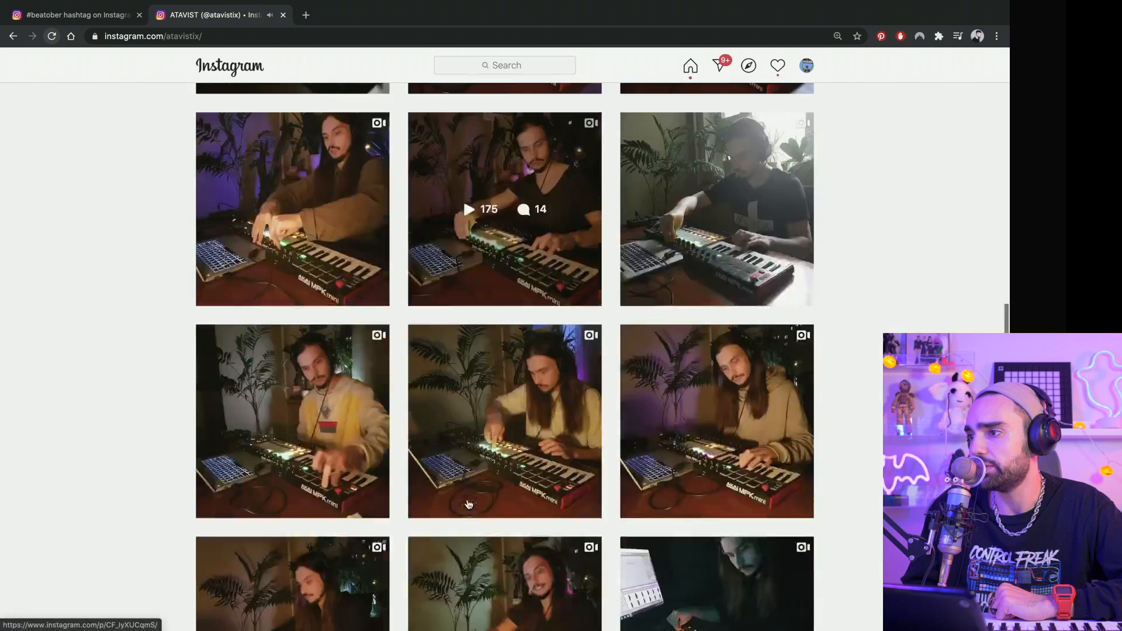
{"action": "scroll", "coordinate": [468, 504], "scroll_direction": "up", "scroll_amount": 10}
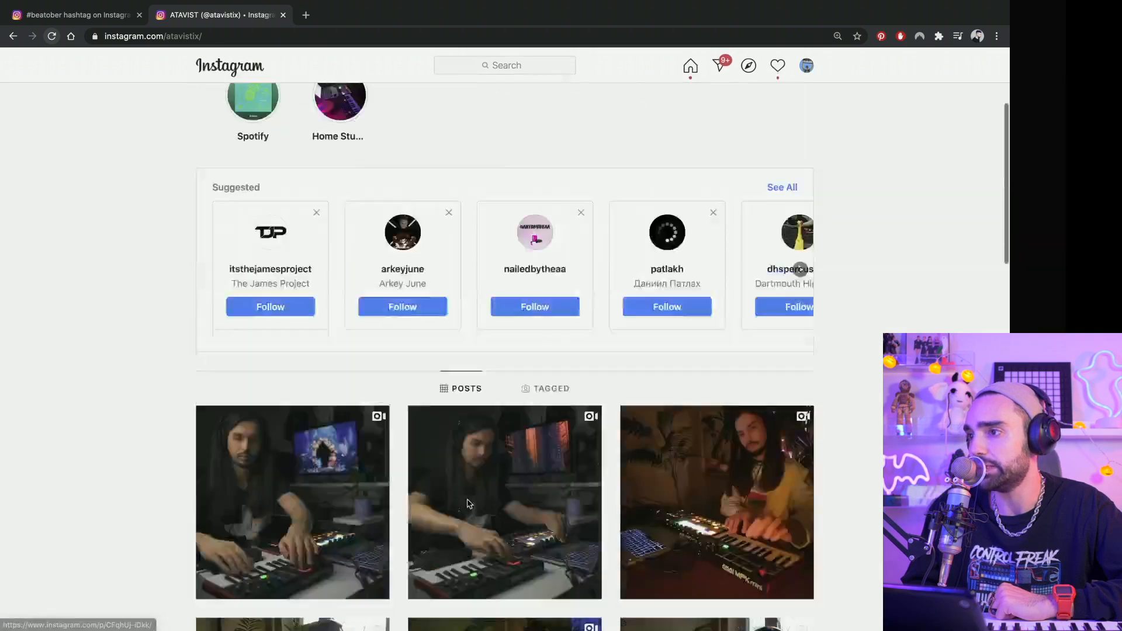
{"action": "scroll", "coordinate": [468, 503], "scroll_direction": "down", "scroll_amount": 5}
{"action": "scroll", "coordinate": [468, 504], "scroll_direction": "up", "scroll_amount": 2}
Step: Open the newest Day 23 "Straight & Light" post, close it and move on to the oldest videos in the grid
{"action": "left_click", "coordinate": [281, 222]}
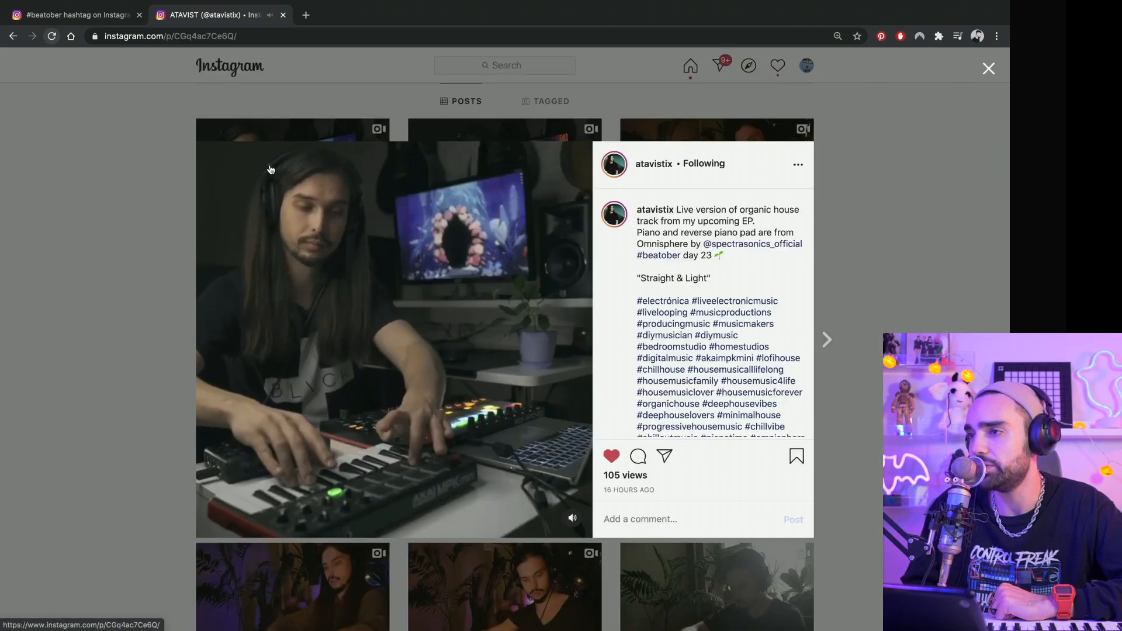
{"action": "left_click", "coordinate": [150, 273]}
{"action": "scroll", "coordinate": [149, 274], "scroll_direction": "down", "scroll_amount": 10}
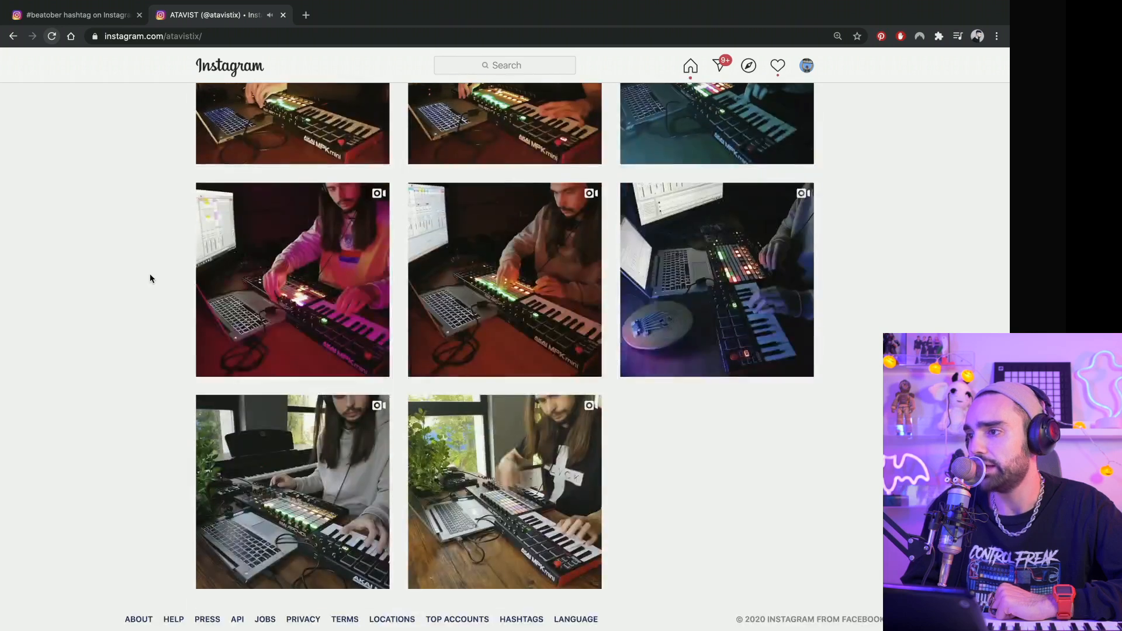
{"action": "scroll", "coordinate": [150, 274], "scroll_direction": "up", "scroll_amount": 4}
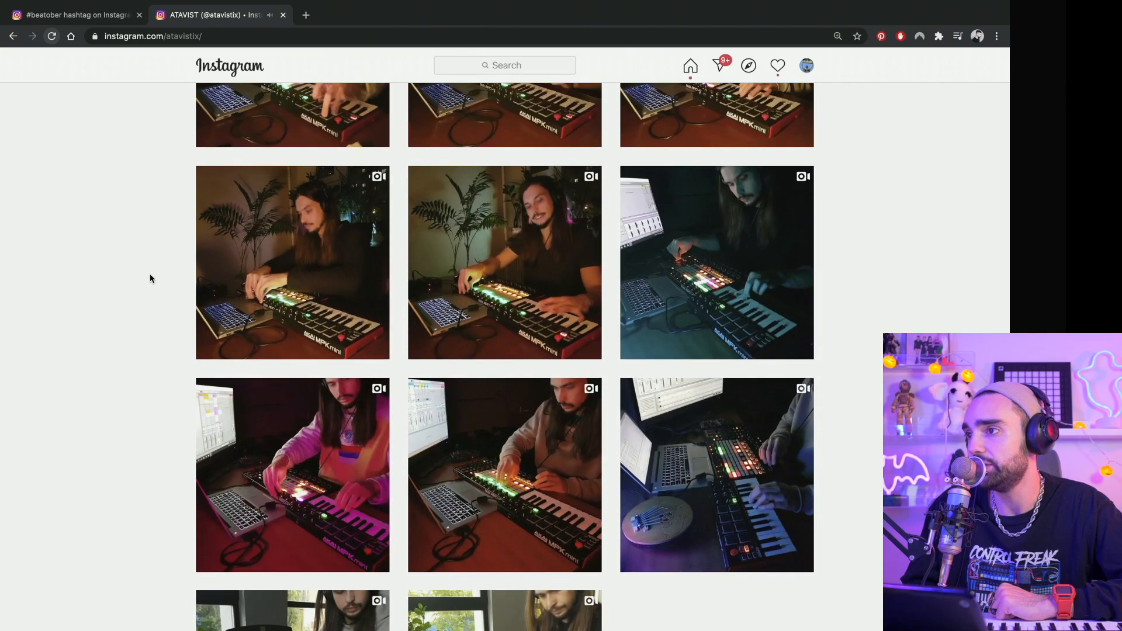
Step: Open the September 27 "Tusovka" video, close it and return to the newest posts of the profile
{"action": "left_click", "coordinate": [527, 216]}
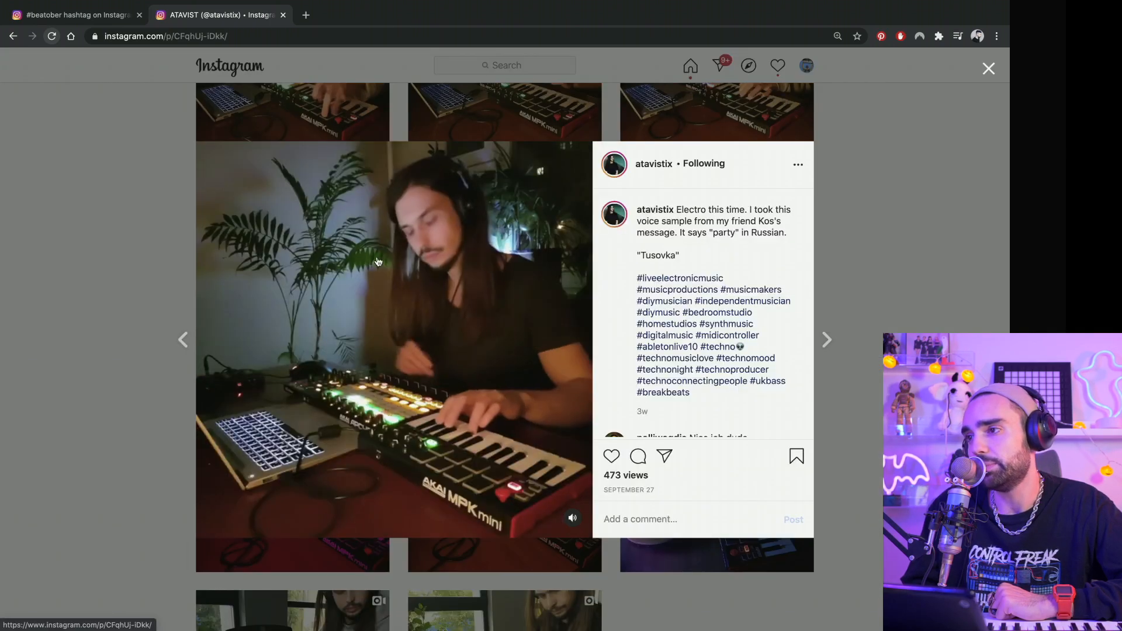
{"action": "left_click", "coordinate": [110, 251]}
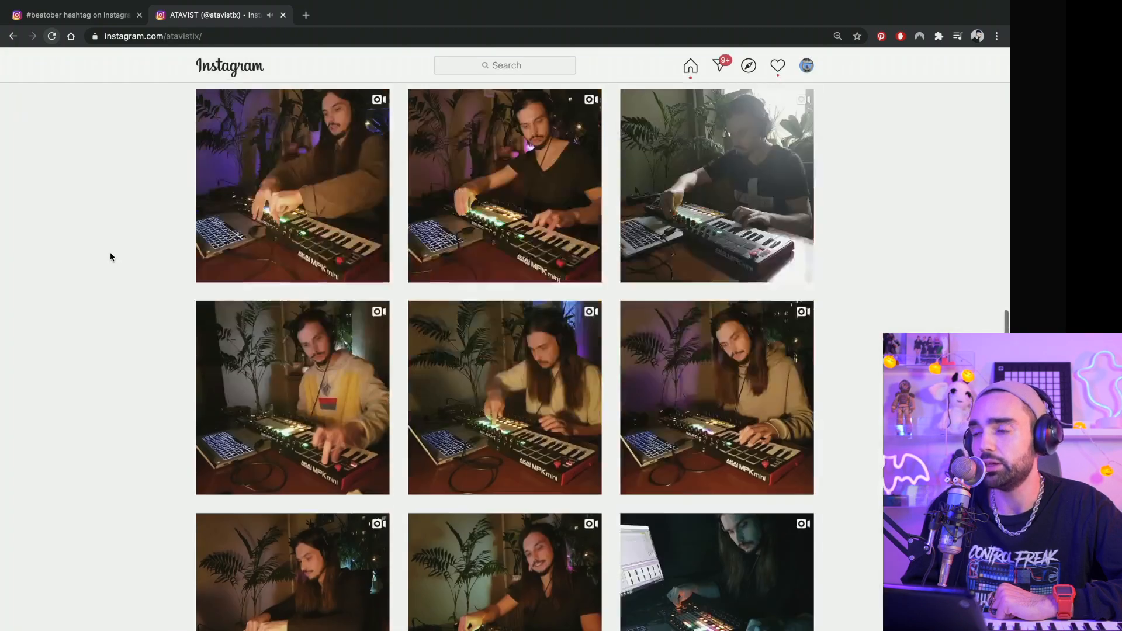
{"action": "scroll", "coordinate": [209, 324], "scroll_direction": "down", "scroll_amount": 2}
{"action": "scroll", "coordinate": [210, 324], "scroll_direction": "up", "scroll_amount": 10}
{"action": "scroll", "coordinate": [165, 283], "scroll_direction": "down", "scroll_amount": 6}
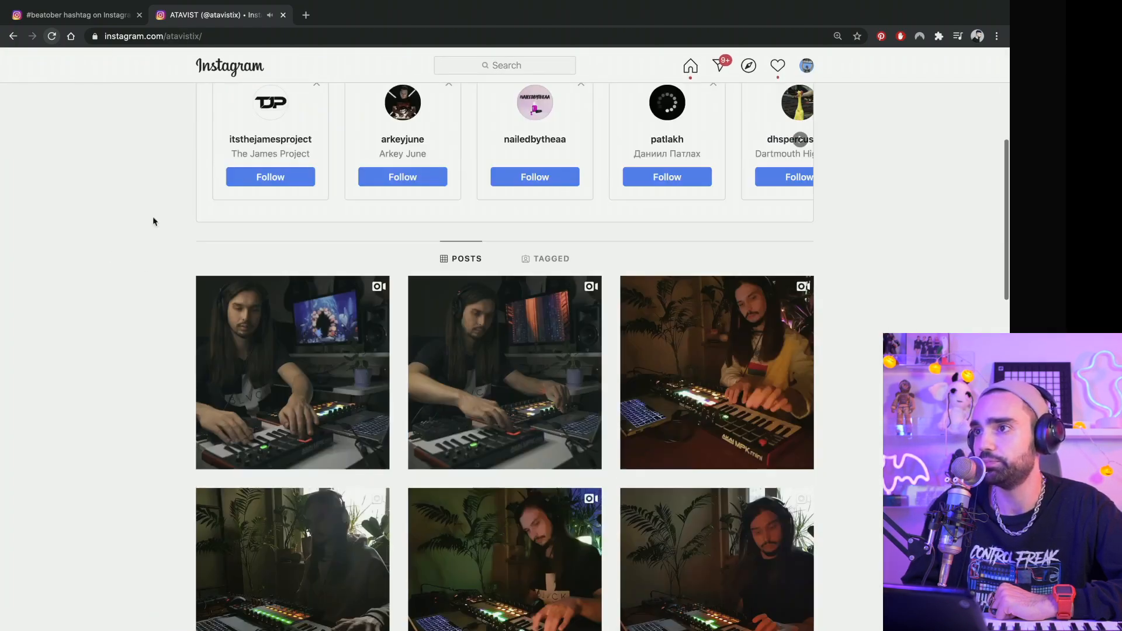
Step: Return to the #beatober hashtag page, close the open post and look through the grid for another beat video
{"action": "left_click", "coordinate": [87, 15]}
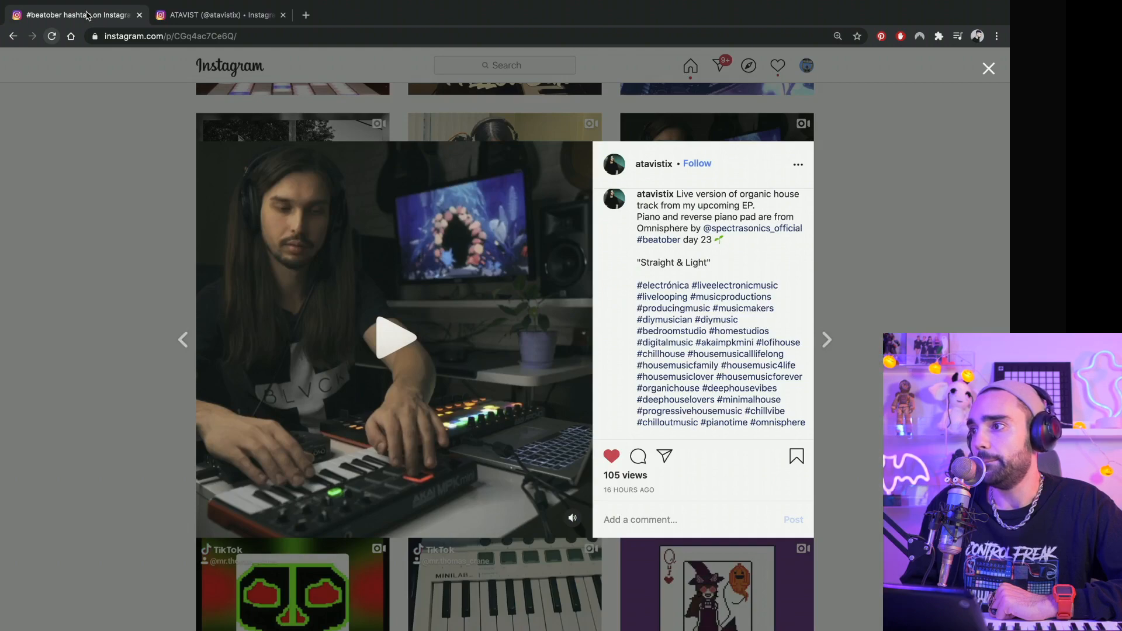
{"action": "left_click", "coordinate": [93, 302]}
{"action": "scroll", "coordinate": [75, 321], "scroll_direction": "down", "scroll_amount": 8}
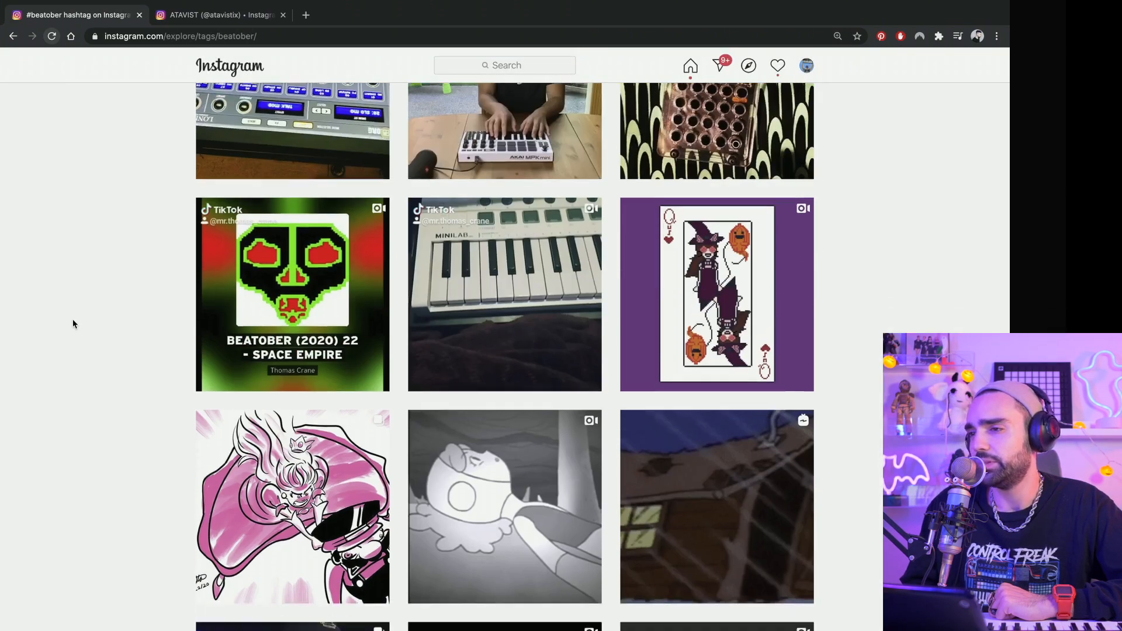
{"action": "scroll", "coordinate": [74, 323], "scroll_direction": "down", "scroll_amount": 5}
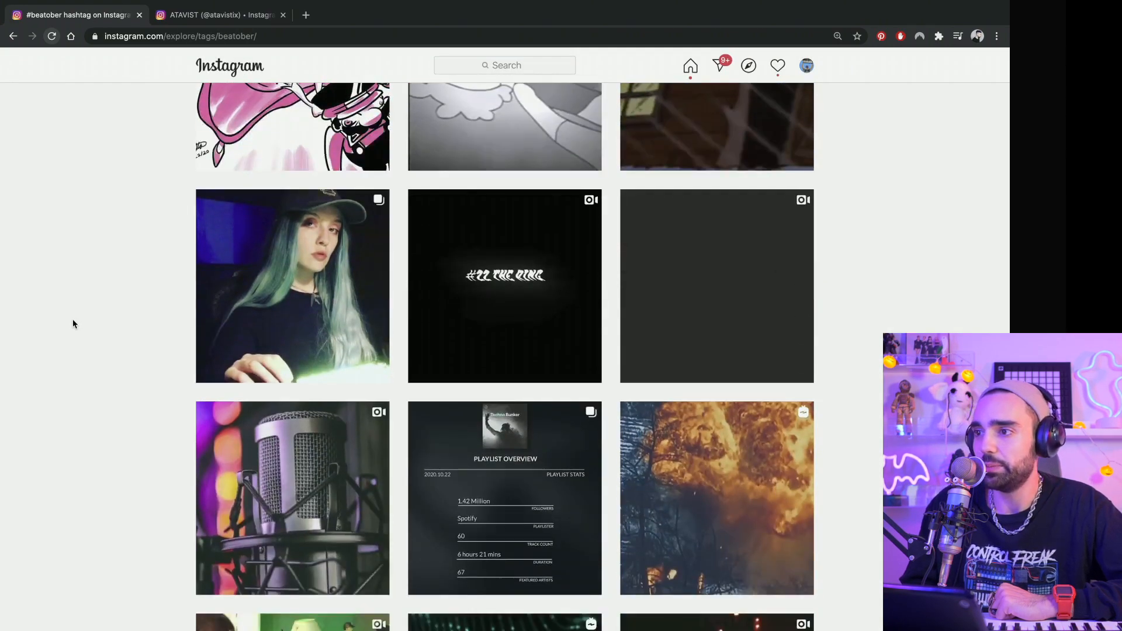
{"action": "scroll", "coordinate": [73, 322], "scroll_direction": "down", "scroll_amount": 5}
{"action": "scroll", "coordinate": [211, 137], "scroll_direction": "up", "scroll_amount": 1}
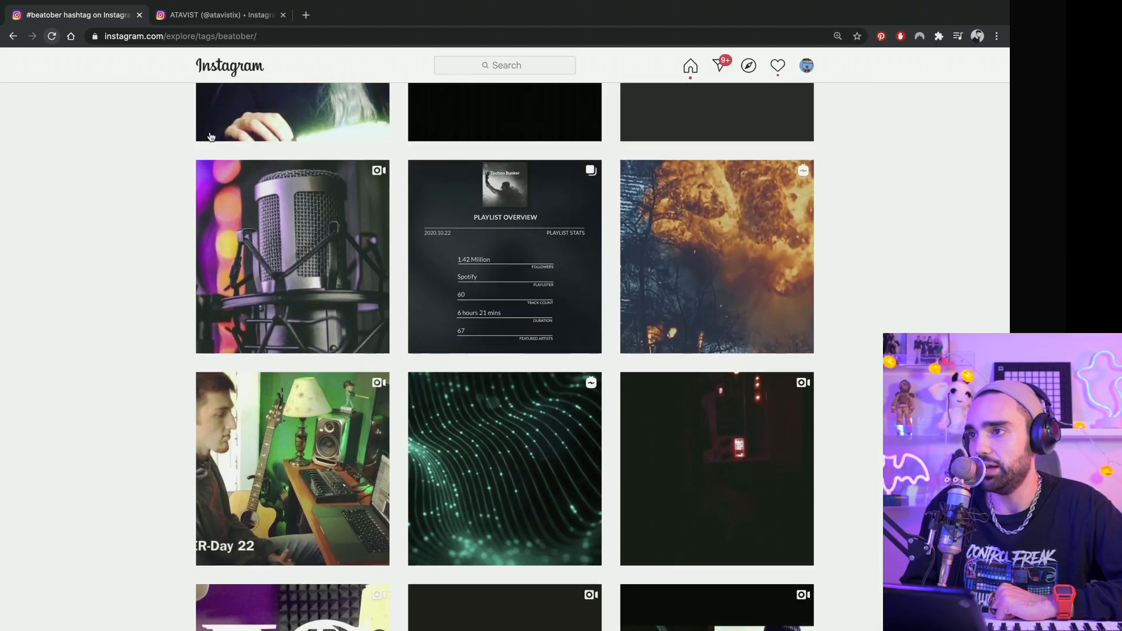
{"action": "scroll", "coordinate": [211, 136], "scroll_direction": "up", "scroll_amount": 6}
{"action": "scroll", "coordinate": [258, 360], "scroll_direction": "down", "scroll_amount": 7}
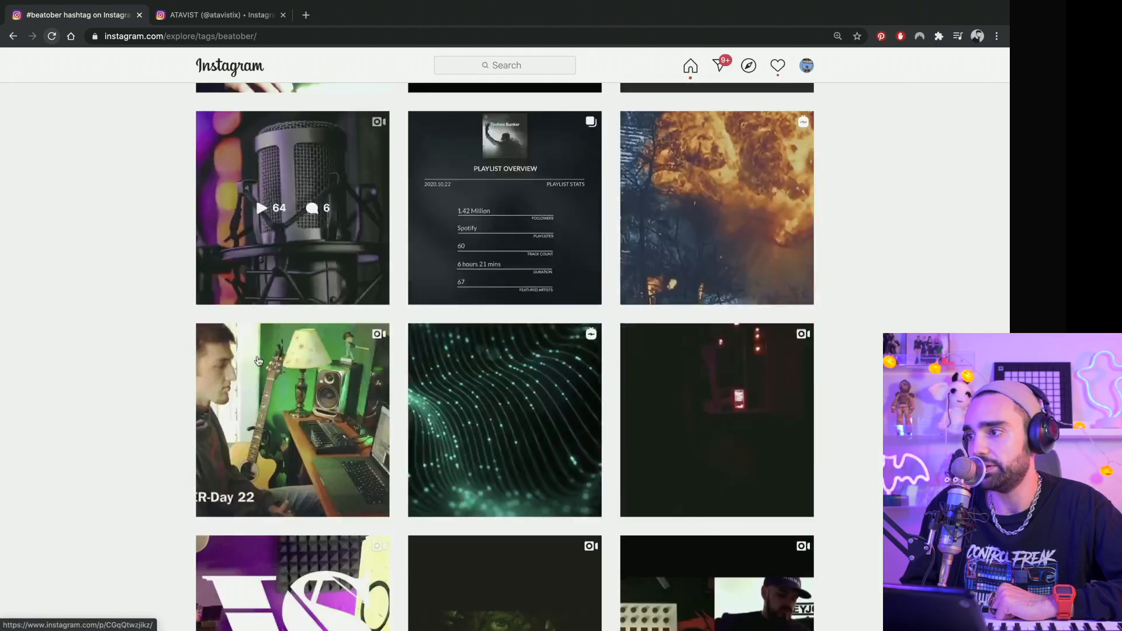
{"action": "scroll", "coordinate": [175, 322], "scroll_direction": "down", "scroll_amount": 3}
{"action": "scroll", "coordinate": [130, 329], "scroll_direction": "down", "scroll_amount": 2}
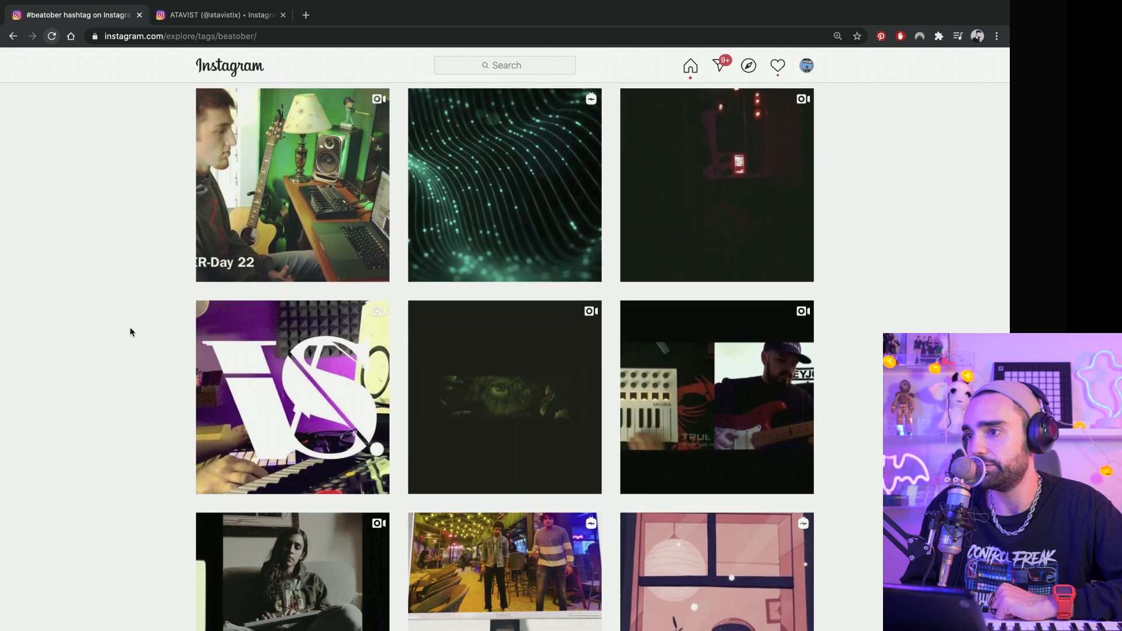
{"action": "scroll", "coordinate": [130, 328], "scroll_direction": "down", "scroll_amount": 1}
{"action": "scroll", "coordinate": [129, 329], "scroll_direction": "down", "scroll_amount": 1}
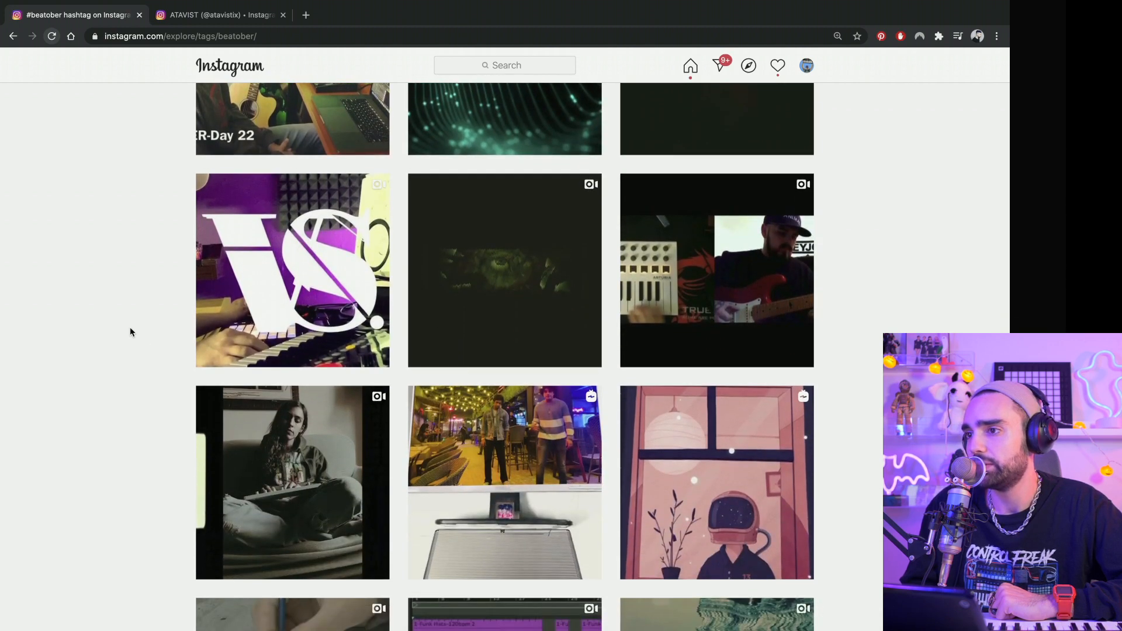
Step: Open the Day 22 video of the creator playing an OP-1 on a couch, like it and close the post
{"action": "left_click", "coordinate": [335, 416]}
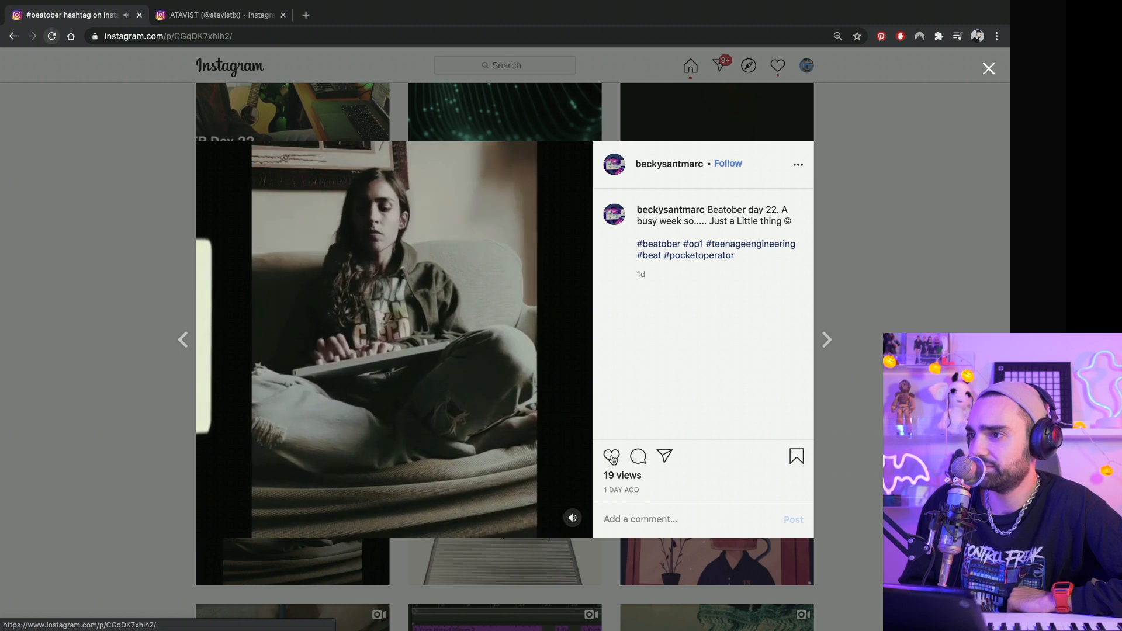
{"action": "left_click", "coordinate": [612, 459]}
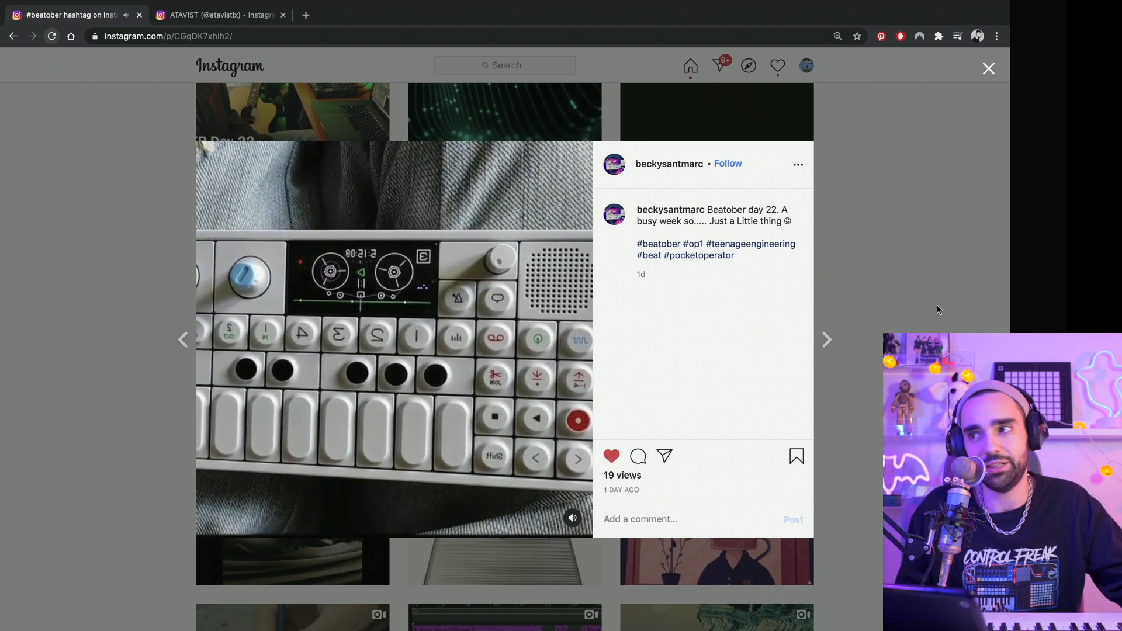
{"action": "left_click", "coordinate": [939, 310]}
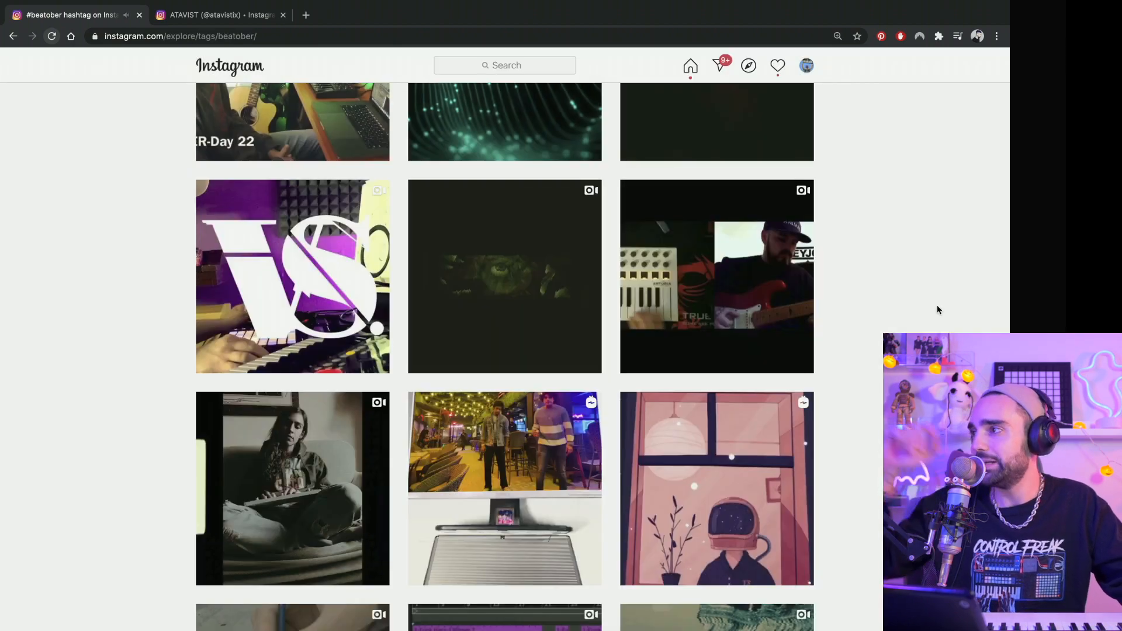
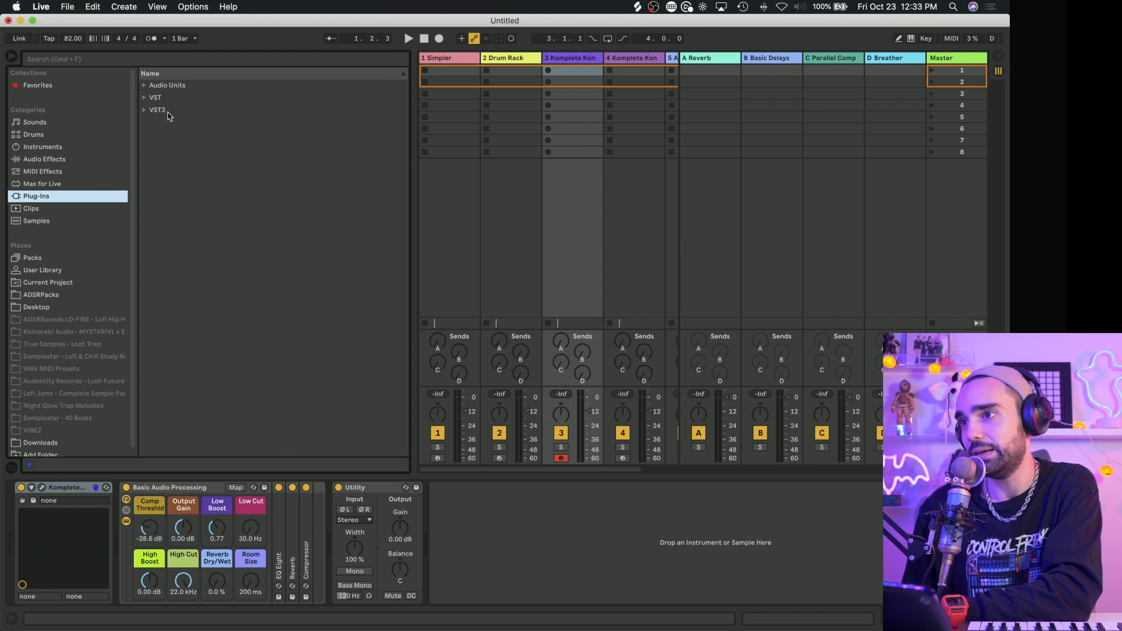
Step: In Ableton Live, load the Xfer Records Serum Audio Unit onto track 3 in place of its current instrument
{"action": "left_click", "coordinate": [144, 111]}
{"action": "left_click", "coordinate": [145, 86]}
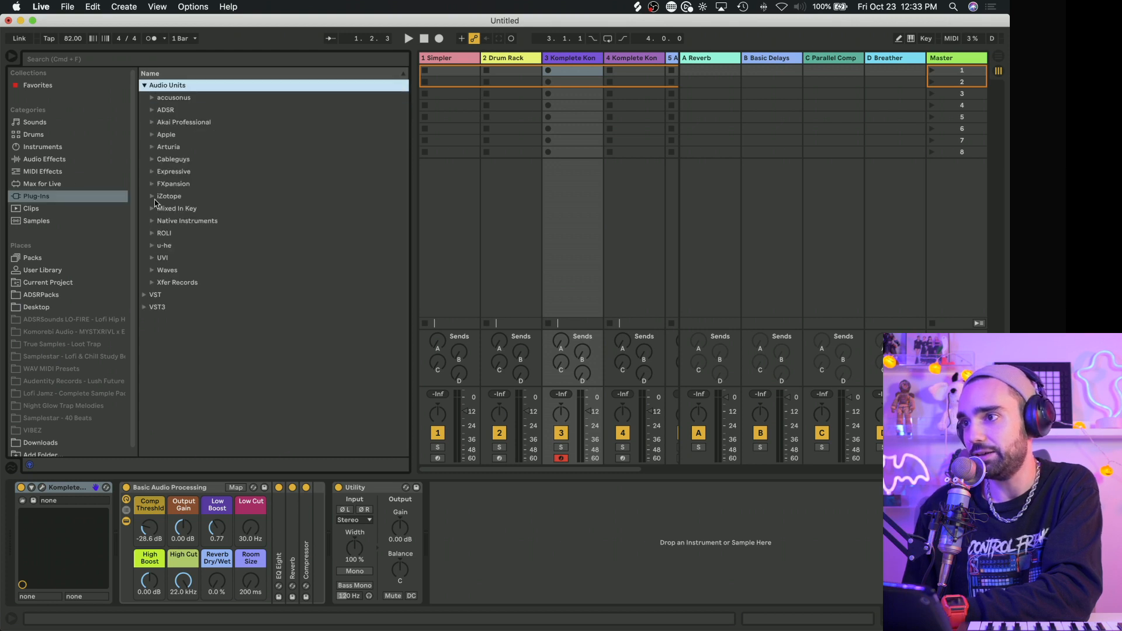
{"action": "left_click", "coordinate": [150, 283]}
{"action": "left_click_drag", "start_coordinate": [177, 297], "coordinate": [565, 266]}
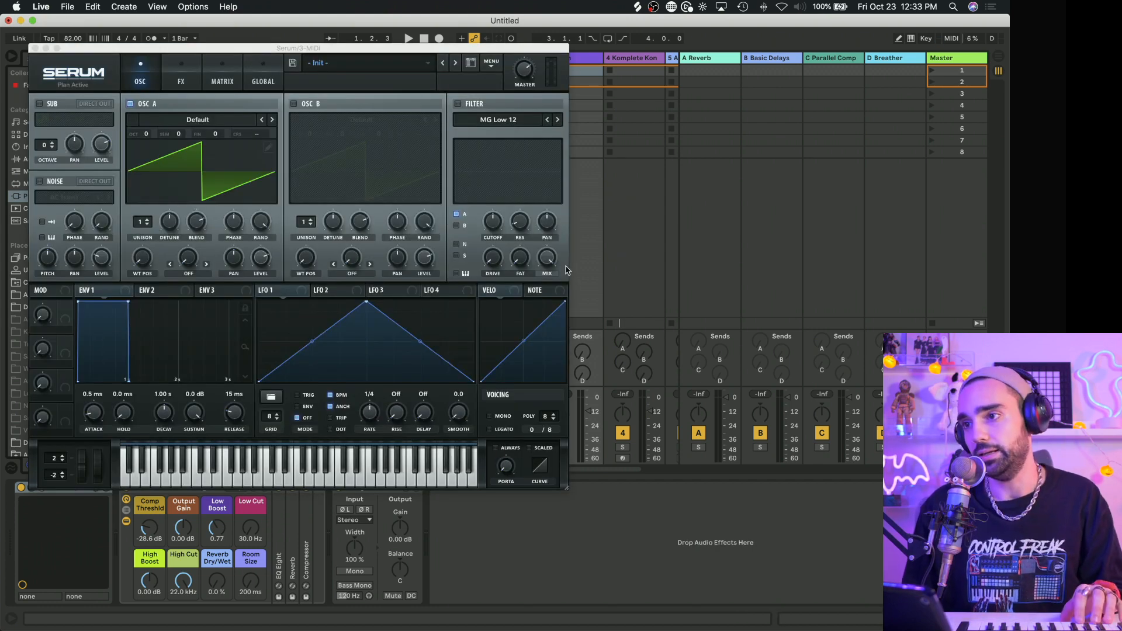
Step: Load Serum's Pluck 3 preset from the GRANDE user folder, step back to Pluck 2 and close the Serum window
{"action": "left_click", "coordinate": [428, 63]}
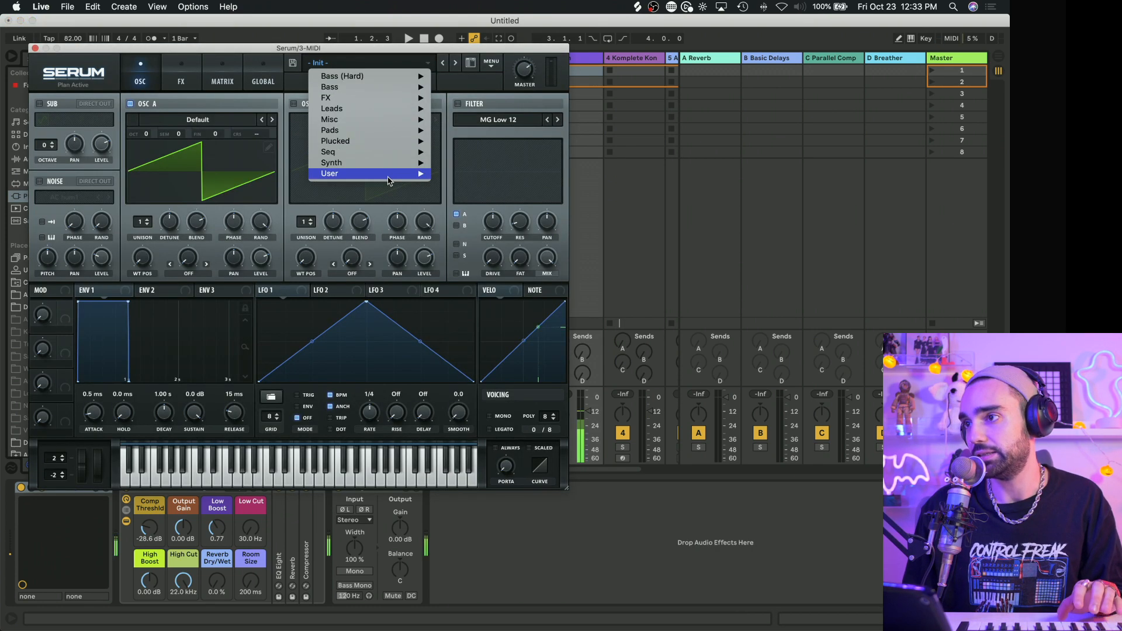
{"action": "mouse_move", "coordinate": [389, 176]}
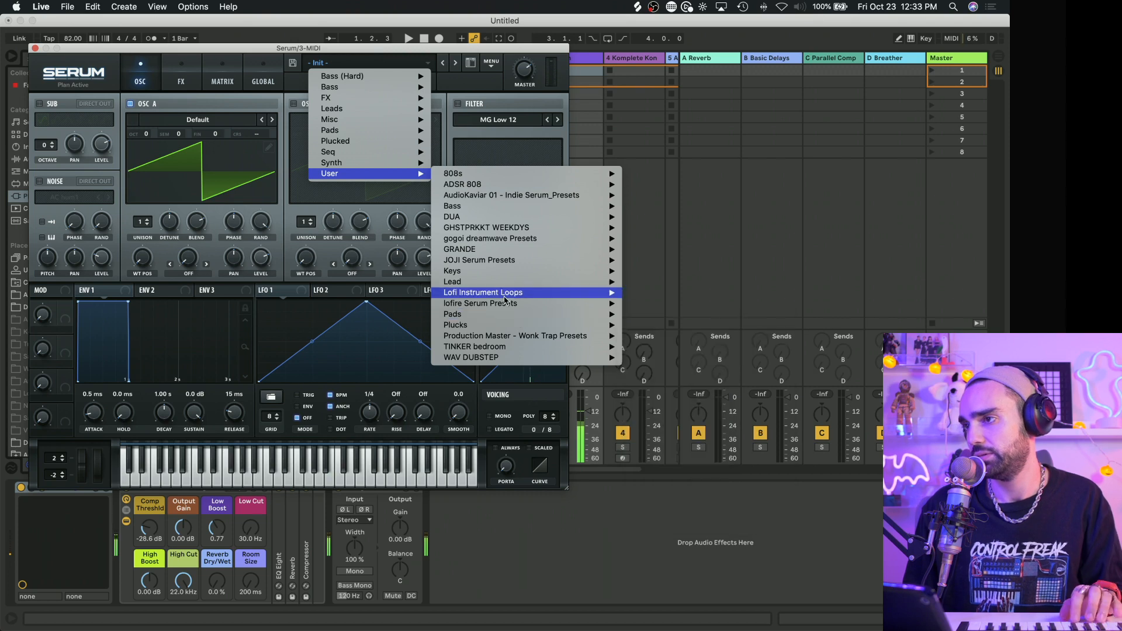
{"action": "mouse_move", "coordinate": [500, 261]}
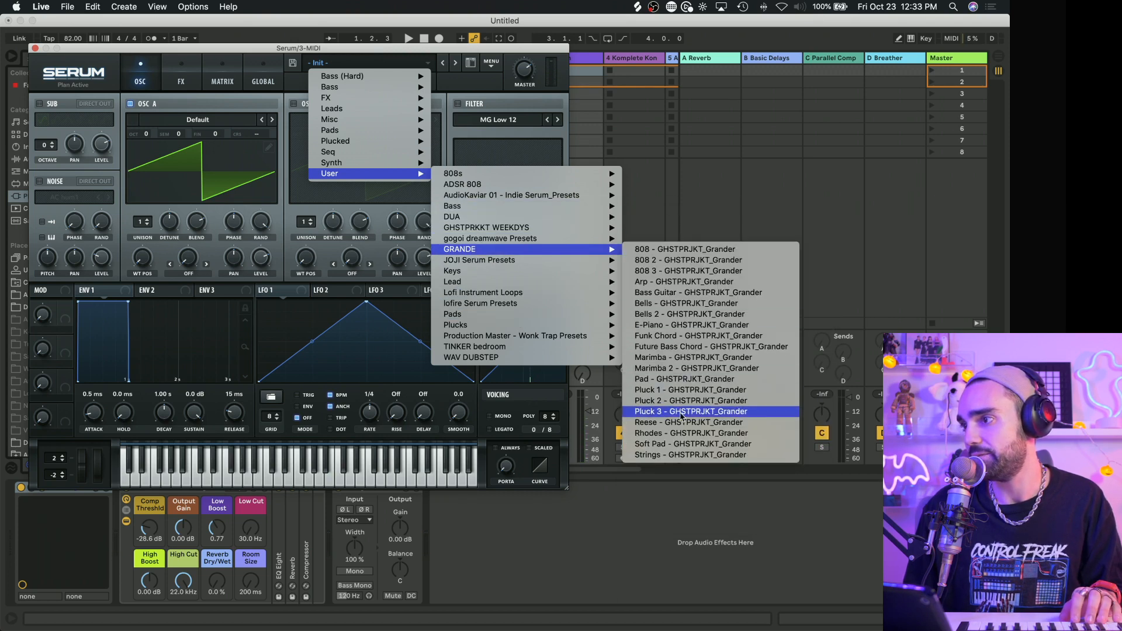
{"action": "left_click", "coordinate": [680, 415]}
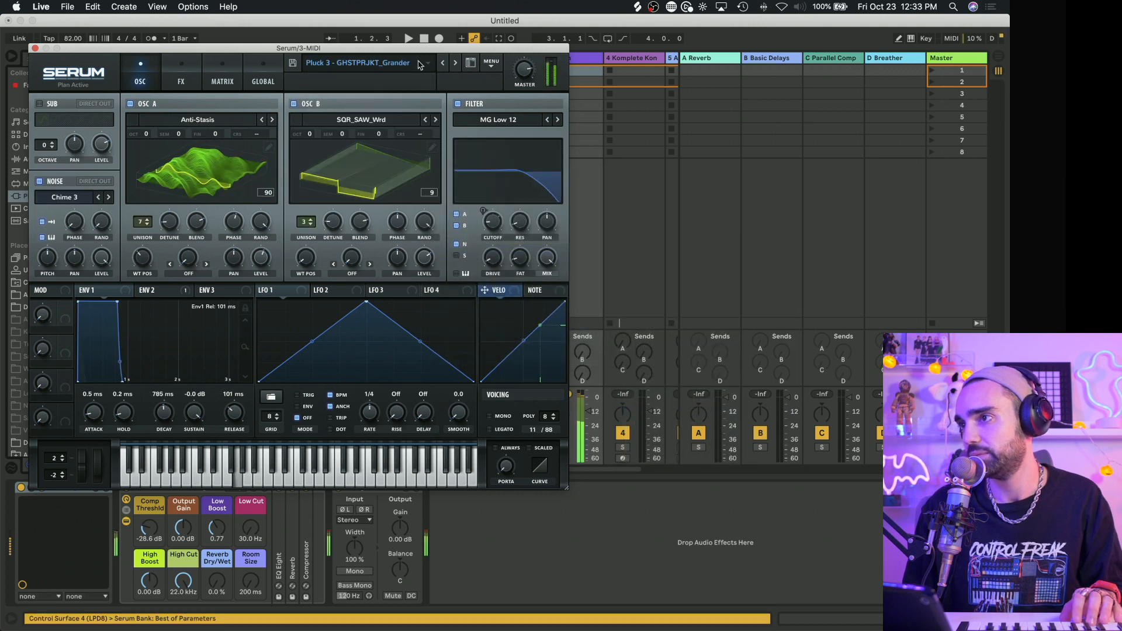
{"action": "left_click", "coordinate": [442, 63]}
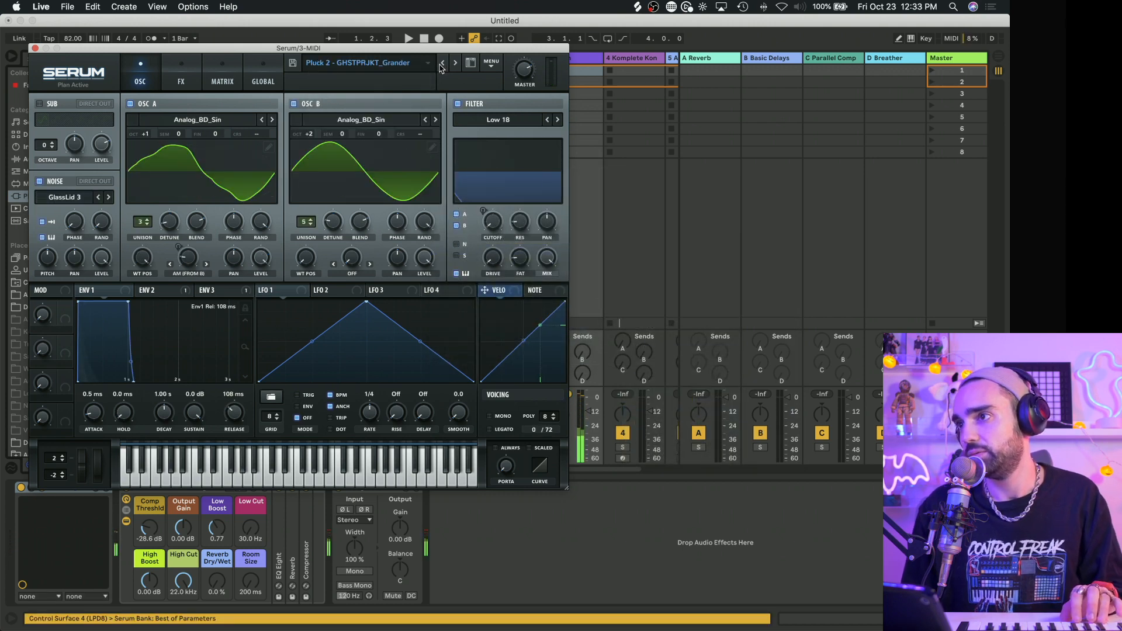
{"action": "left_click", "coordinate": [34, 49]}
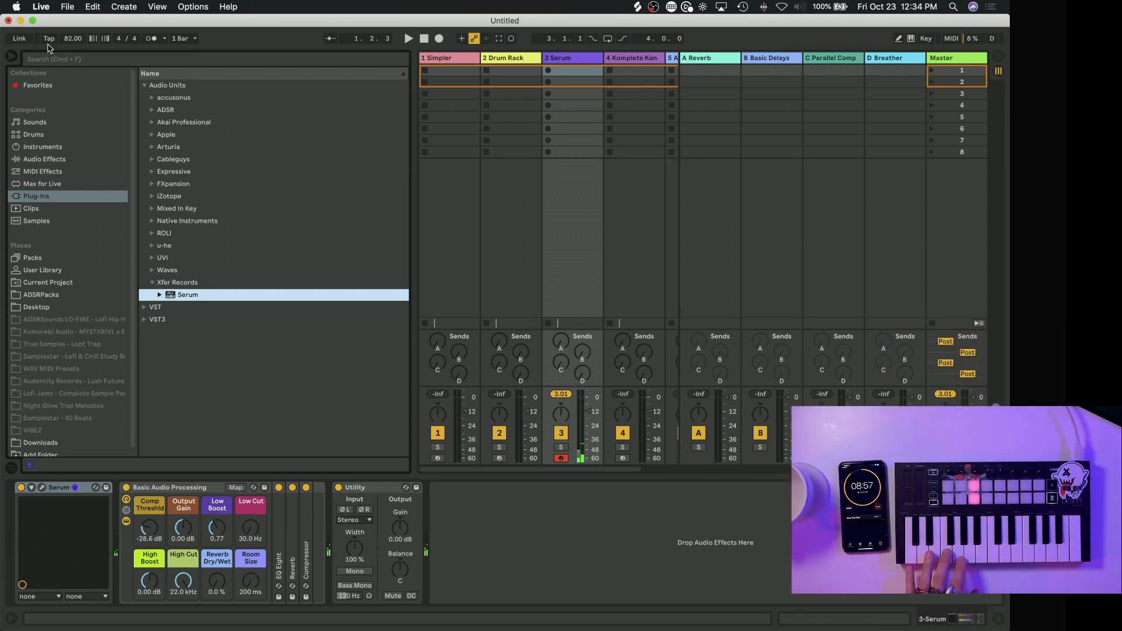
Step: Tap in a project tempo of 145 BPM and have the transport running
{"action": "left_click", "coordinate": [51, 41]}
{"action": "left_click", "coordinate": [50, 38]}
{"action": "left_click", "coordinate": [50, 38]}
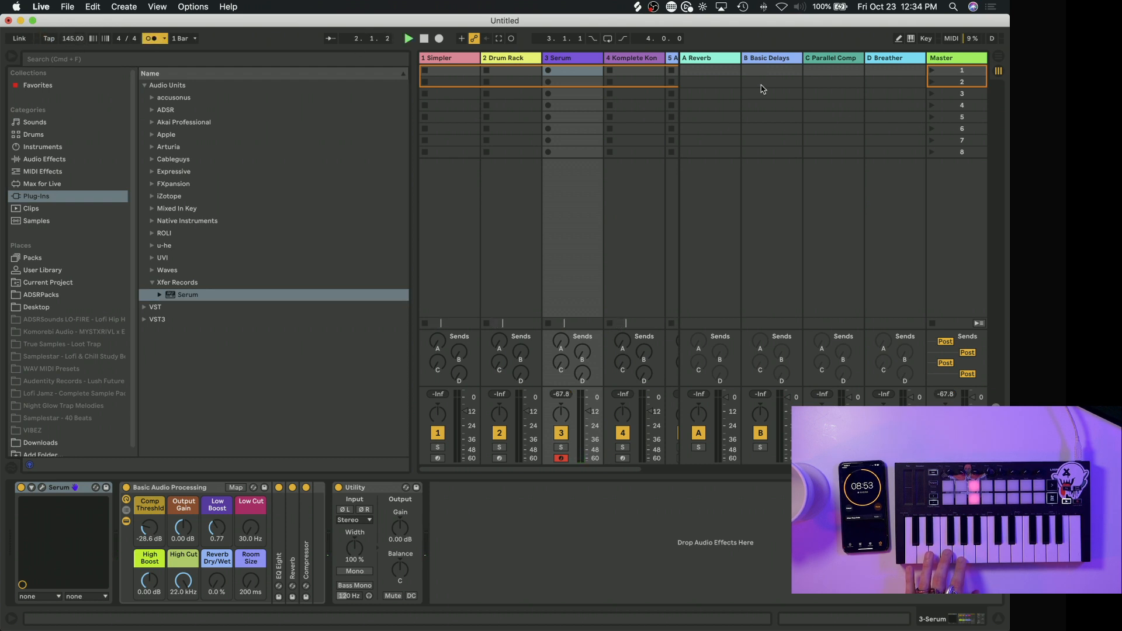
Step: Record a looping four-bar melody clip in the first slot of the Serum track and select all its notes
{"action": "left_click", "coordinate": [549, 71]}
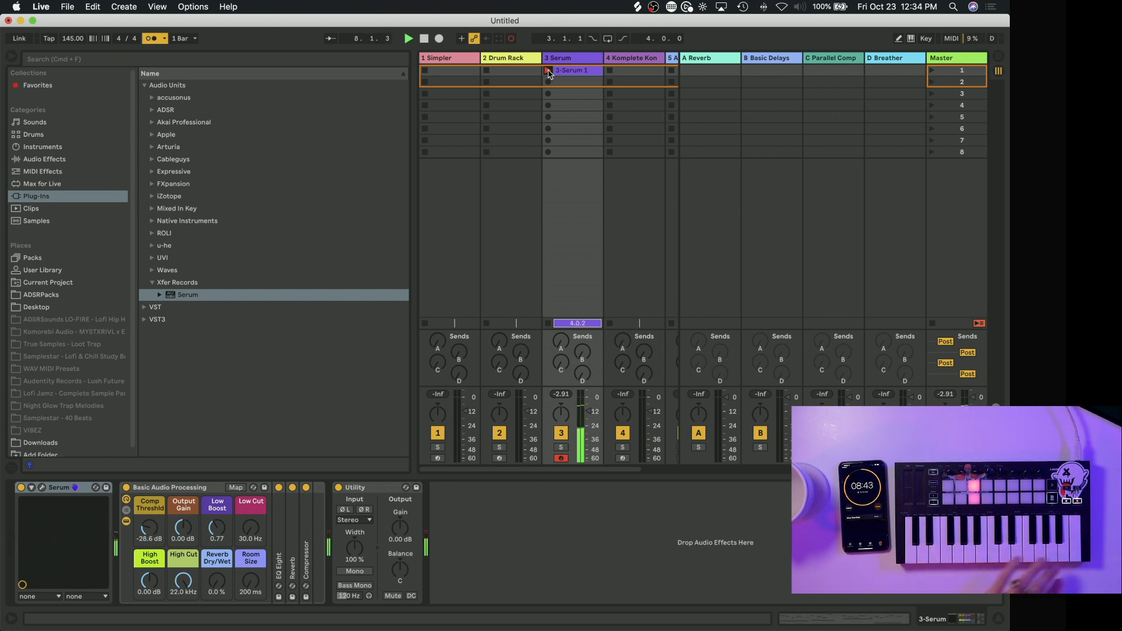
{"action": "left_click", "coordinate": [565, 75]}
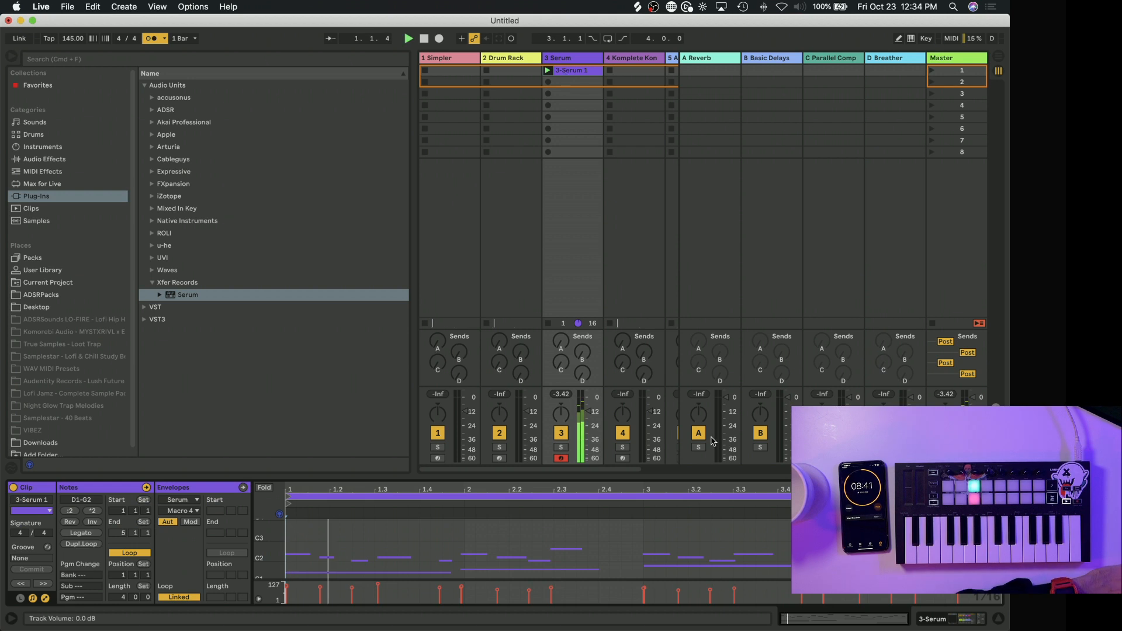
{"action": "left_click", "coordinate": [665, 541]}
{"action": "key", "text": "super+a"}
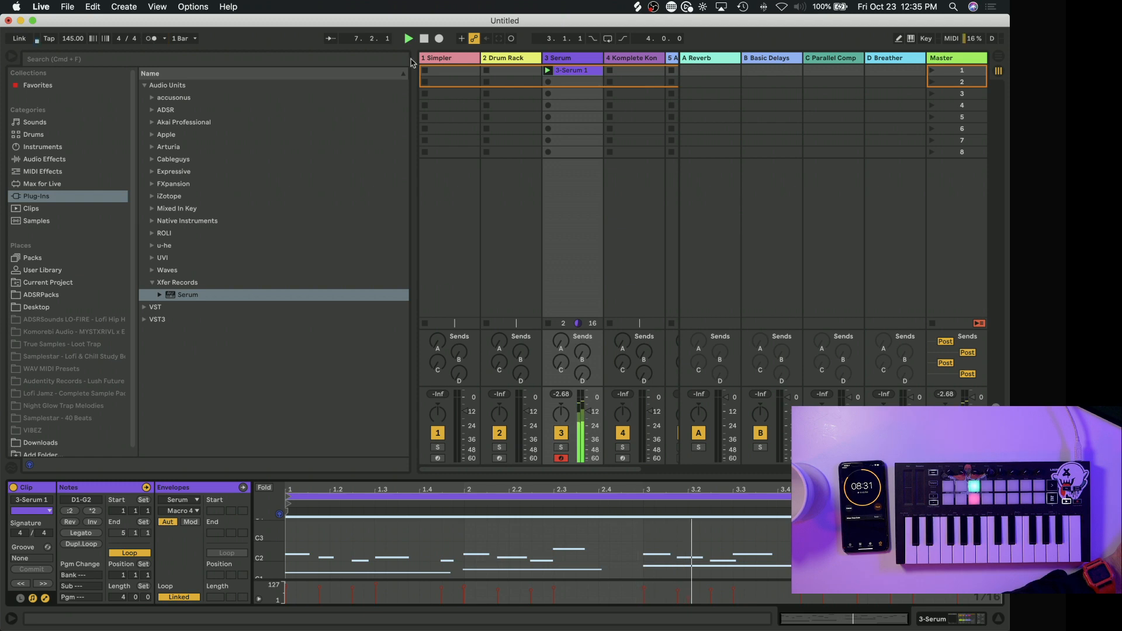
Step: Search Splice for "kick" and load the MURDA_KICK_WFH sample onto pad C1 of the Drum Rack on track 2
{"action": "left_click", "coordinate": [500, 60]}
{"action": "left_click", "coordinate": [642, 8]}
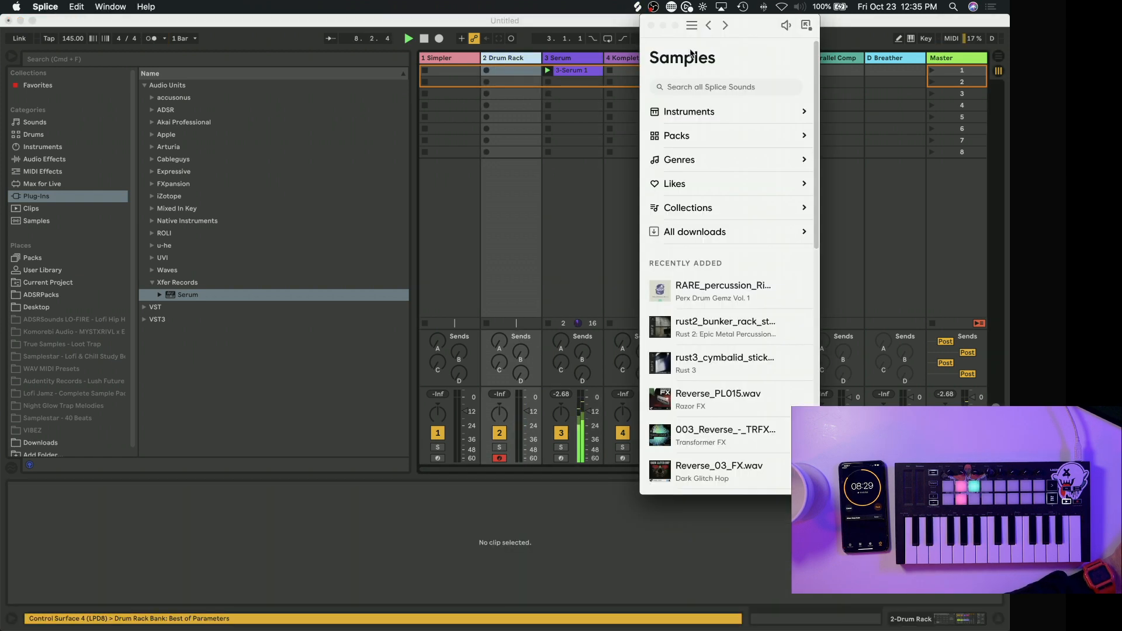
{"action": "type", "text": "kick"}
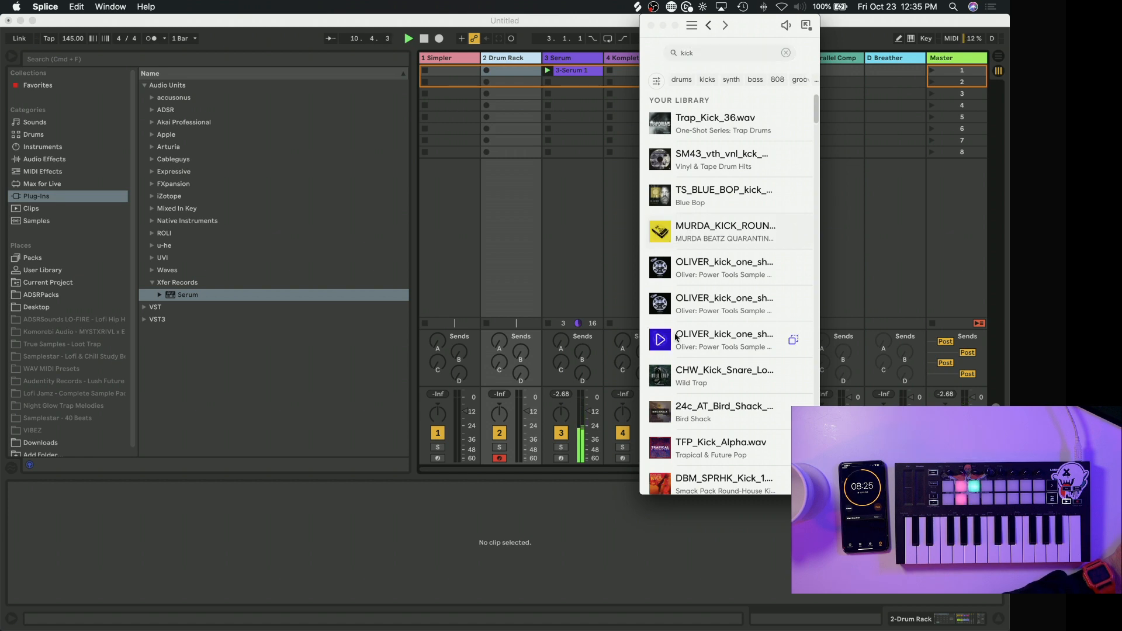
{"action": "scroll", "coordinate": [673, 328], "scroll_direction": "down", "scroll_amount": 15}
{"action": "scroll", "coordinate": [673, 329], "scroll_direction": "up", "scroll_amount": 6}
{"action": "scroll", "coordinate": [673, 328], "scroll_direction": "up", "scroll_amount": 3}
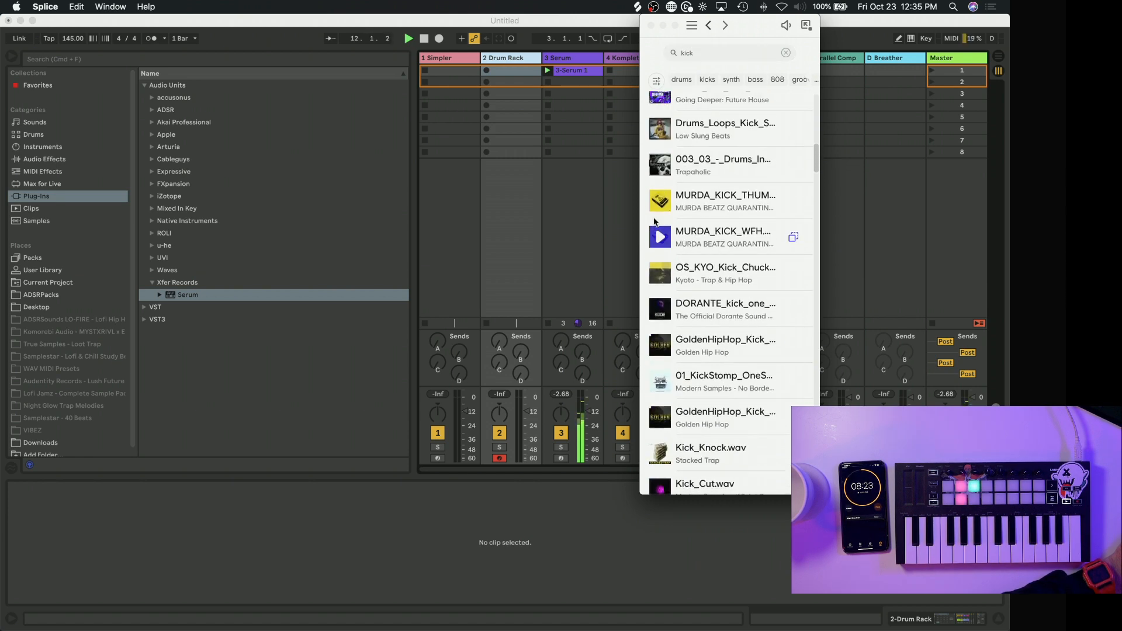
{"action": "left_click", "coordinate": [493, 63]}
{"action": "left_click", "coordinate": [637, 7]}
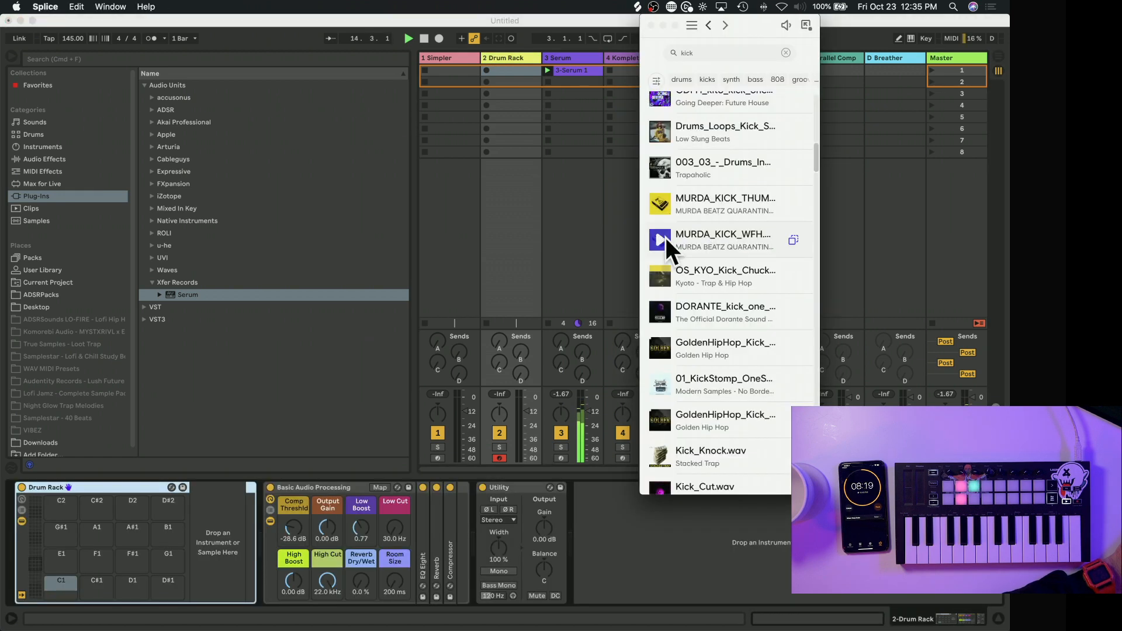
{"action": "left_click_drag", "start_coordinate": [774, 237], "coordinate": [64, 592]}
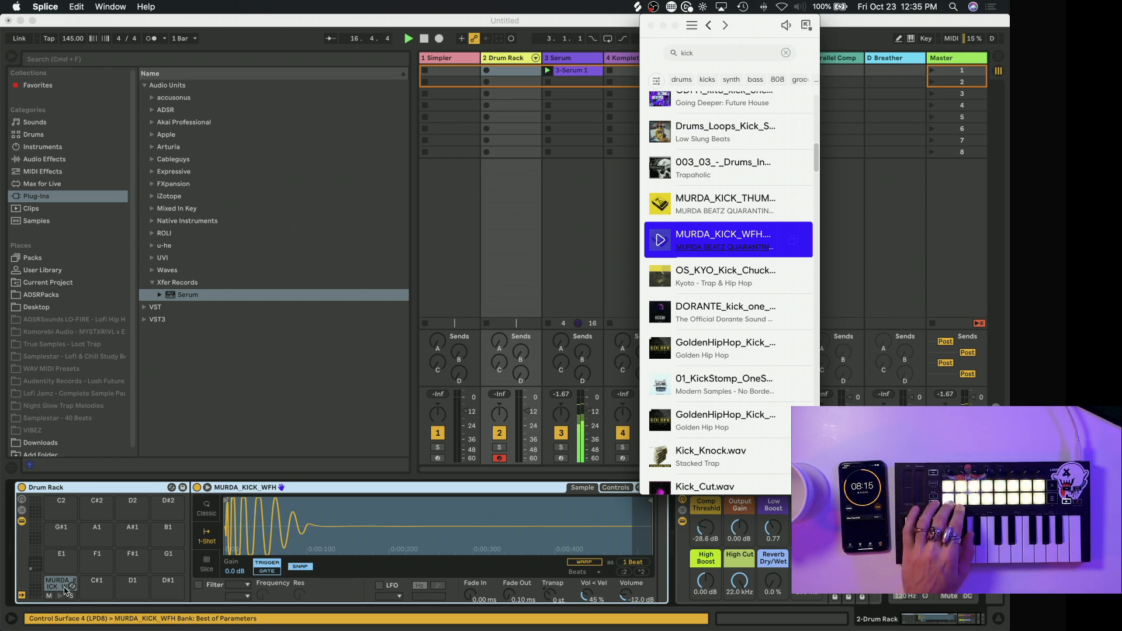
Step: Search Splice for "snare" and load the MURDA_SNARE_DRANK sample onto the Drum Rack's D1 pad
{"action": "left_click", "coordinate": [717, 51]}
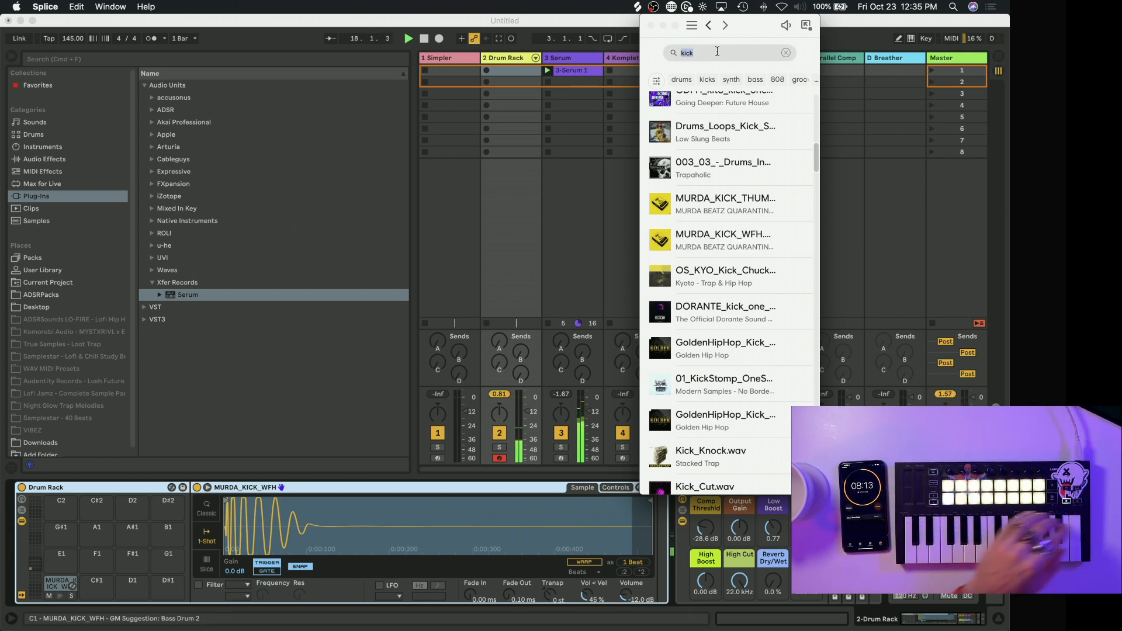
{"action": "type", "text": "snare"}
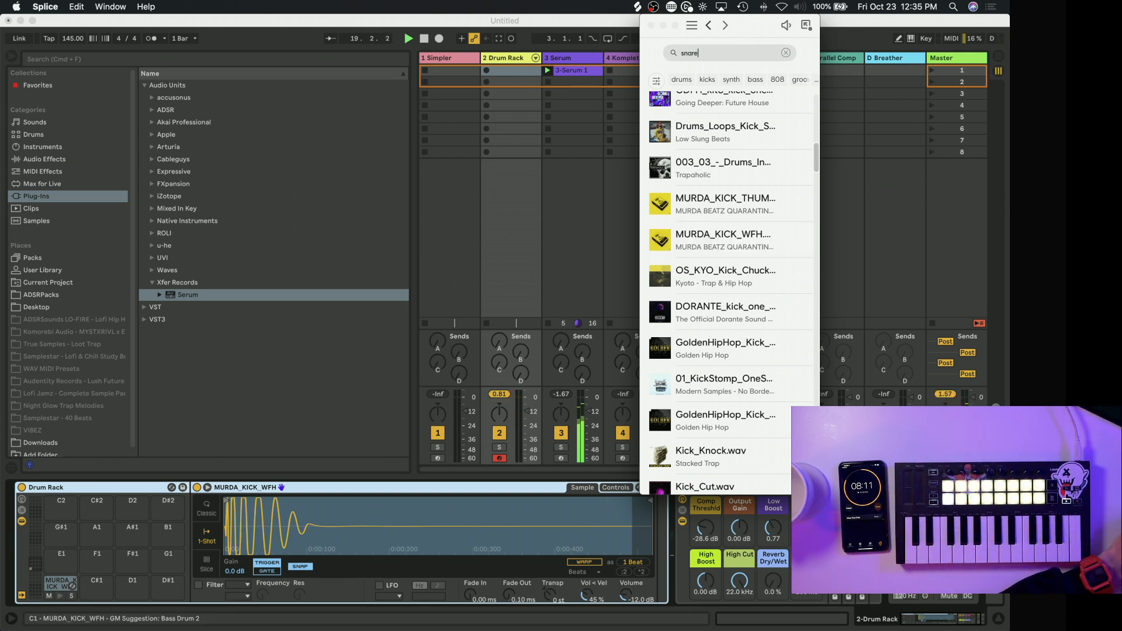
{"action": "scroll", "coordinate": [663, 384], "scroll_direction": "down", "scroll_amount": 15}
{"action": "scroll", "coordinate": [663, 384], "scroll_direction": "up", "scroll_amount": 15}
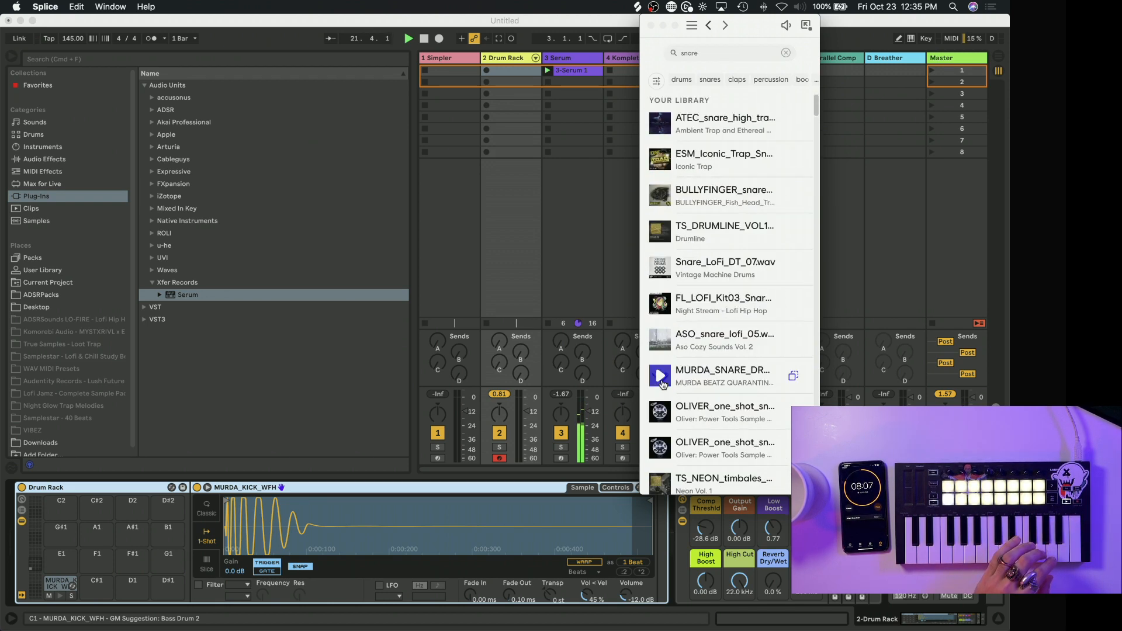
{"action": "scroll", "coordinate": [663, 384], "scroll_direction": "down", "scroll_amount": 15}
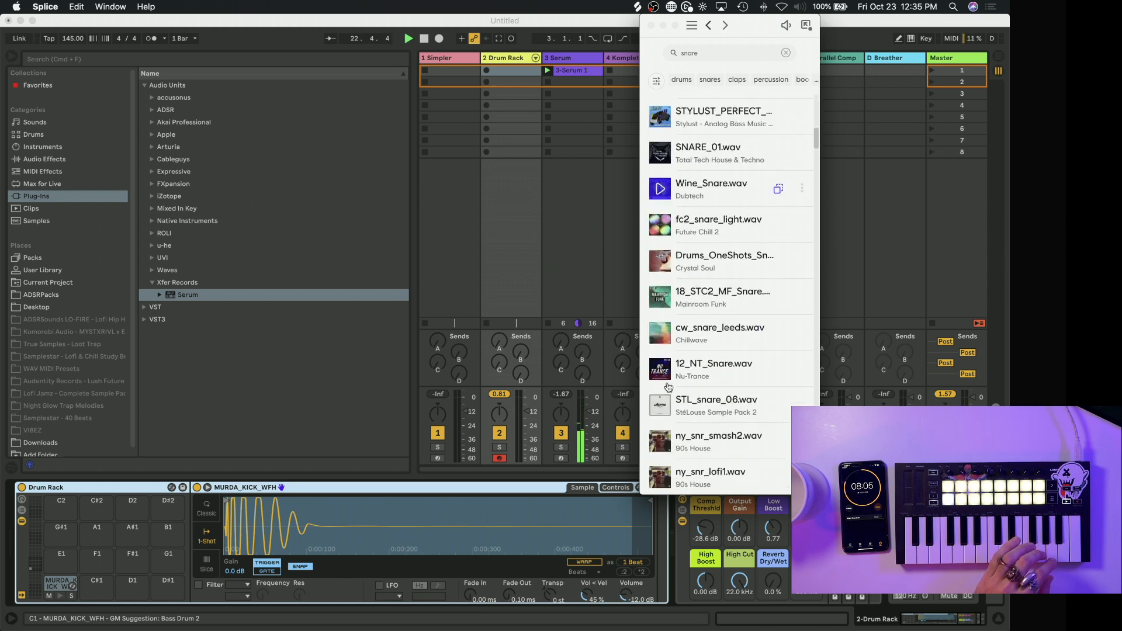
{"action": "scroll", "coordinate": [663, 384], "scroll_direction": "up", "scroll_amount": 10}
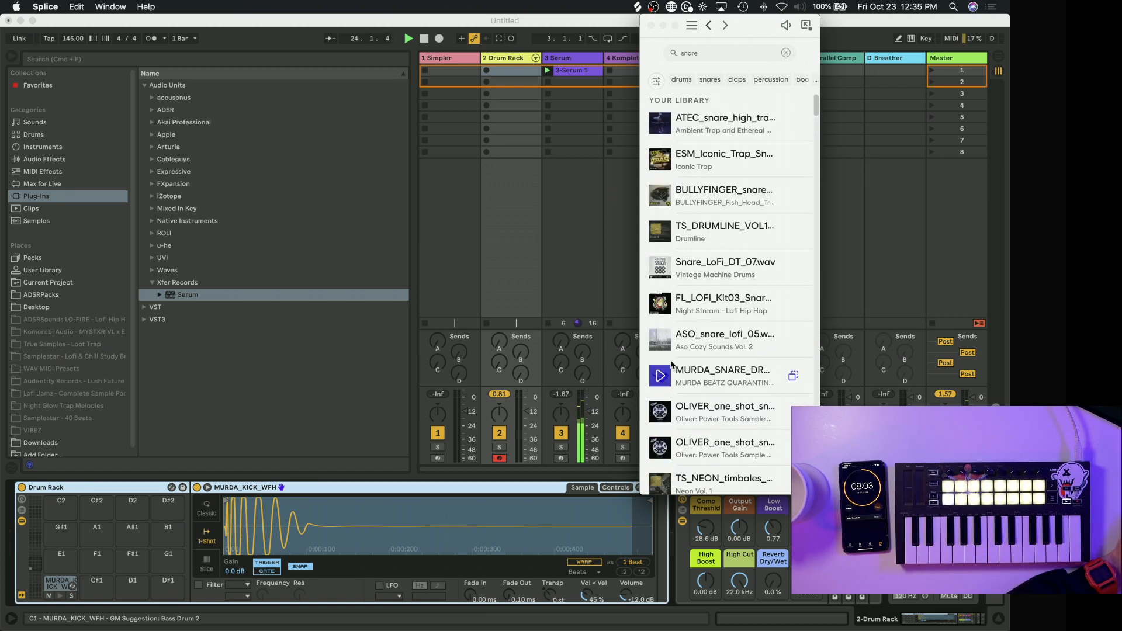
{"action": "left_click_drag", "start_coordinate": [657, 368], "coordinate": [128, 592]}
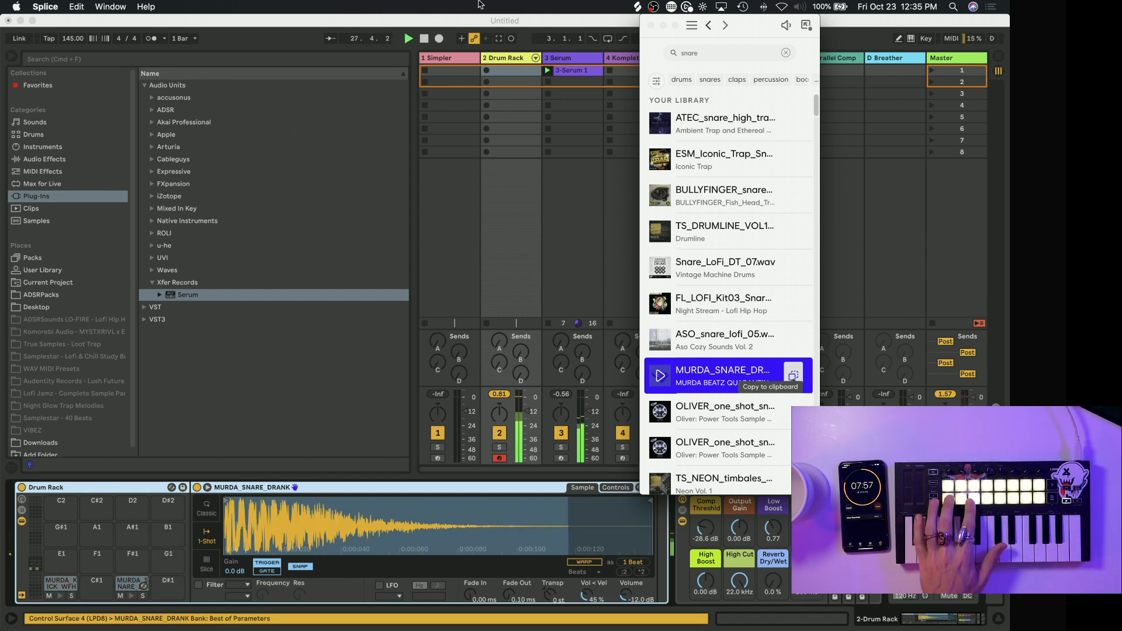
Step: In Ableton Live, record a looping kick and snare clip in the Drum Rack track's first slot and select all its notes
{"action": "left_click", "coordinate": [520, 46]}
{"action": "left_click", "coordinate": [486, 71]}
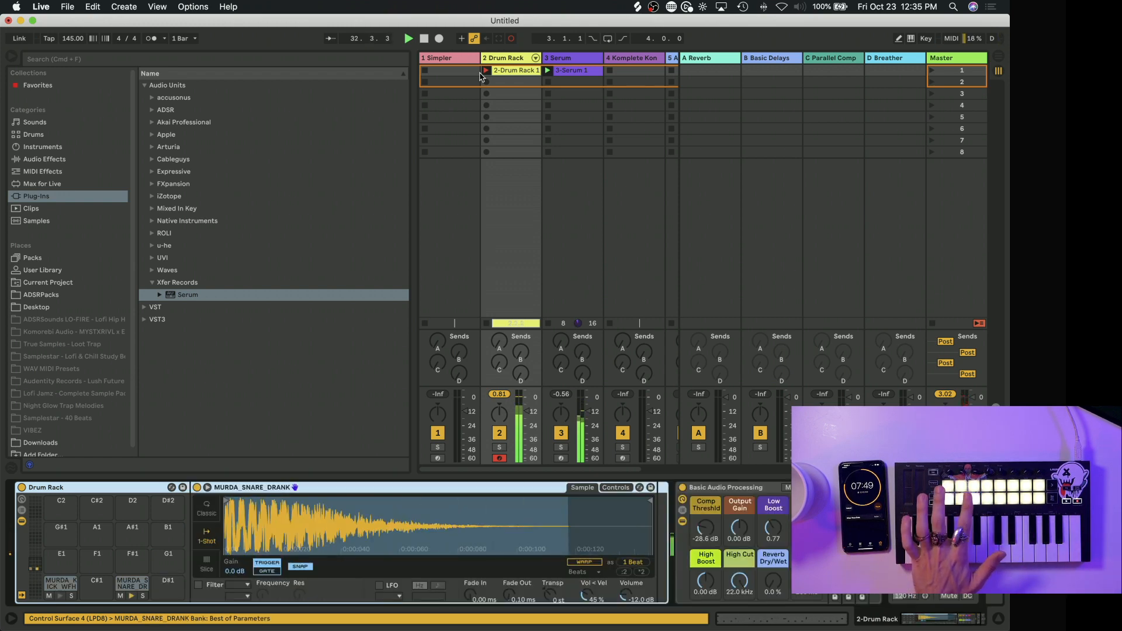
{"action": "left_click", "coordinate": [485, 70]}
{"action": "left_click", "coordinate": [527, 68]}
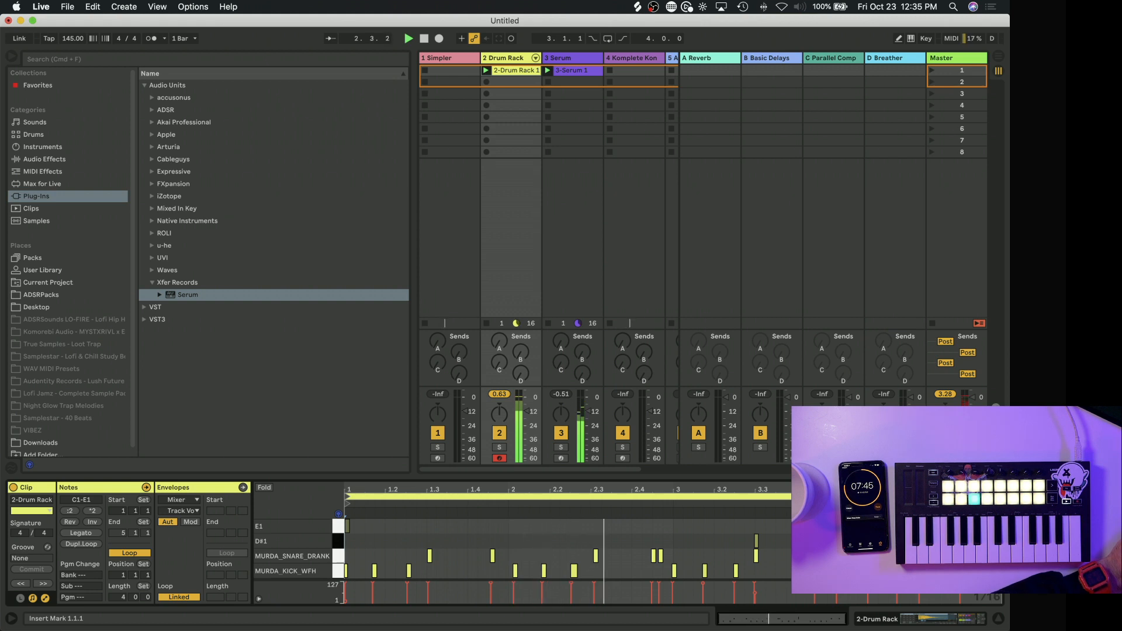
{"action": "key", "text": "super+a"}
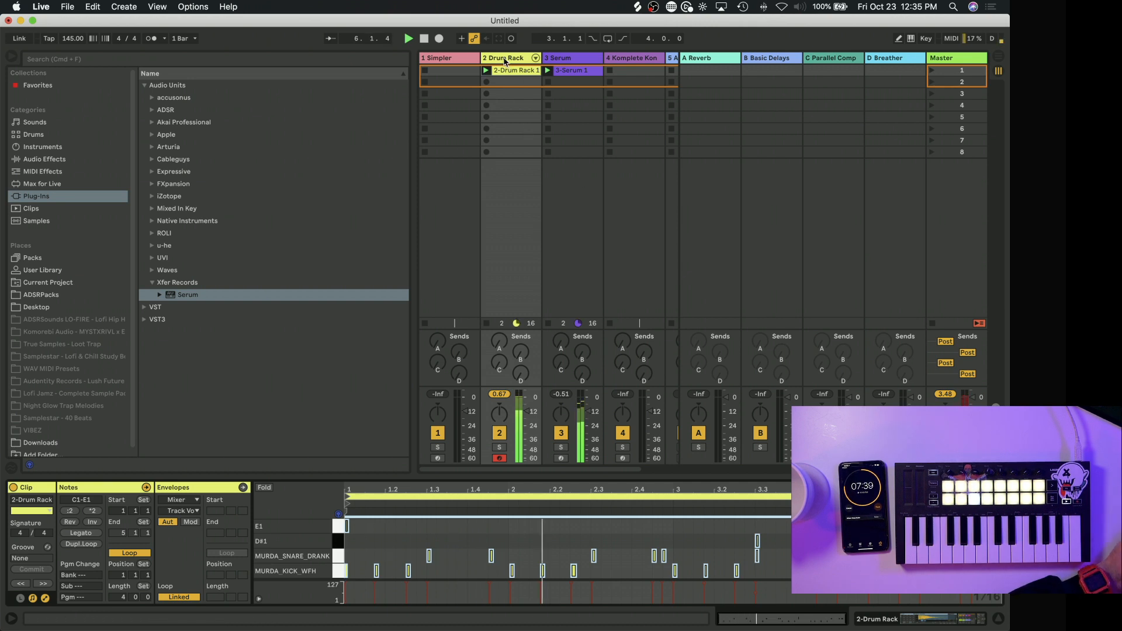
Step: Add a Compressor audio effect at the end of the Serum track's device chain
{"action": "left_click", "coordinate": [576, 60]}
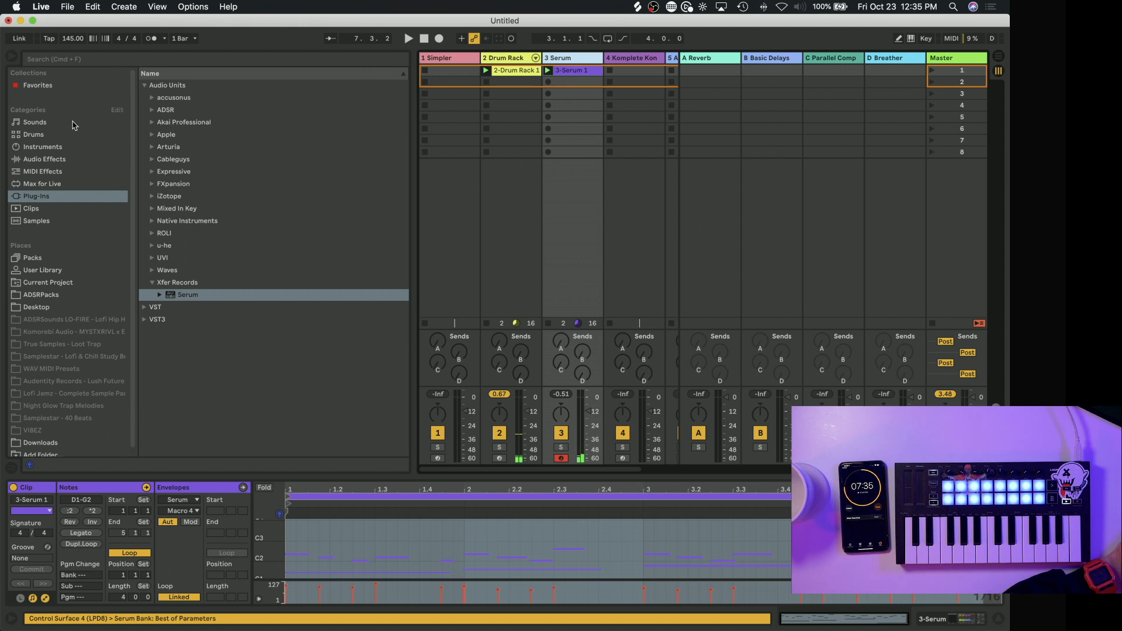
{"action": "left_click", "coordinate": [58, 160]}
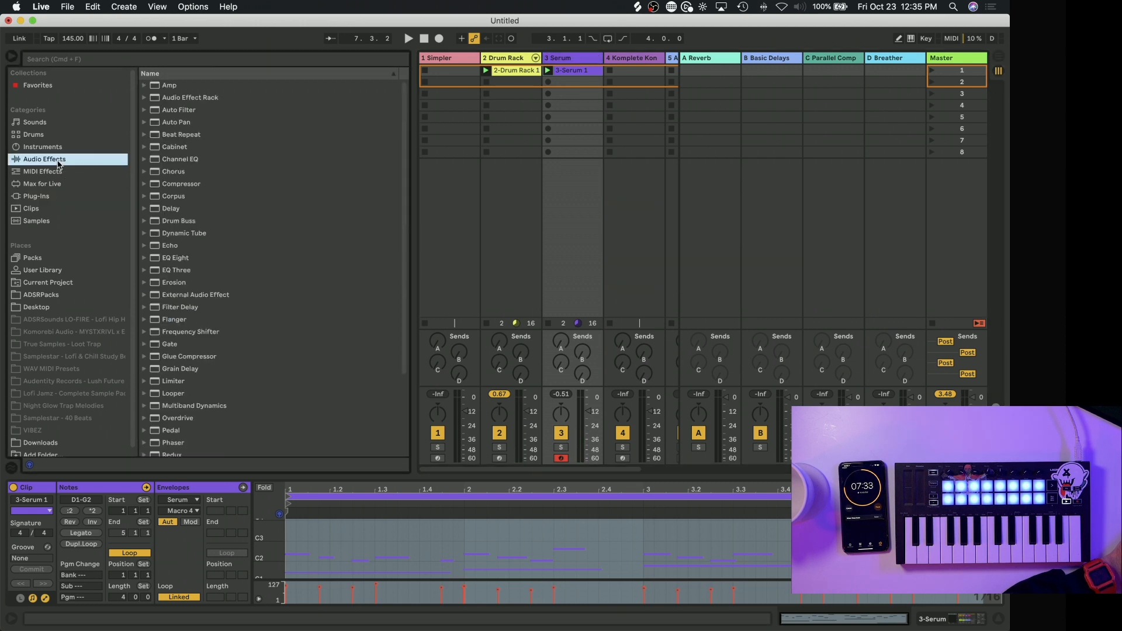
{"action": "left_click_drag", "start_coordinate": [193, 181], "coordinate": [501, 174]}
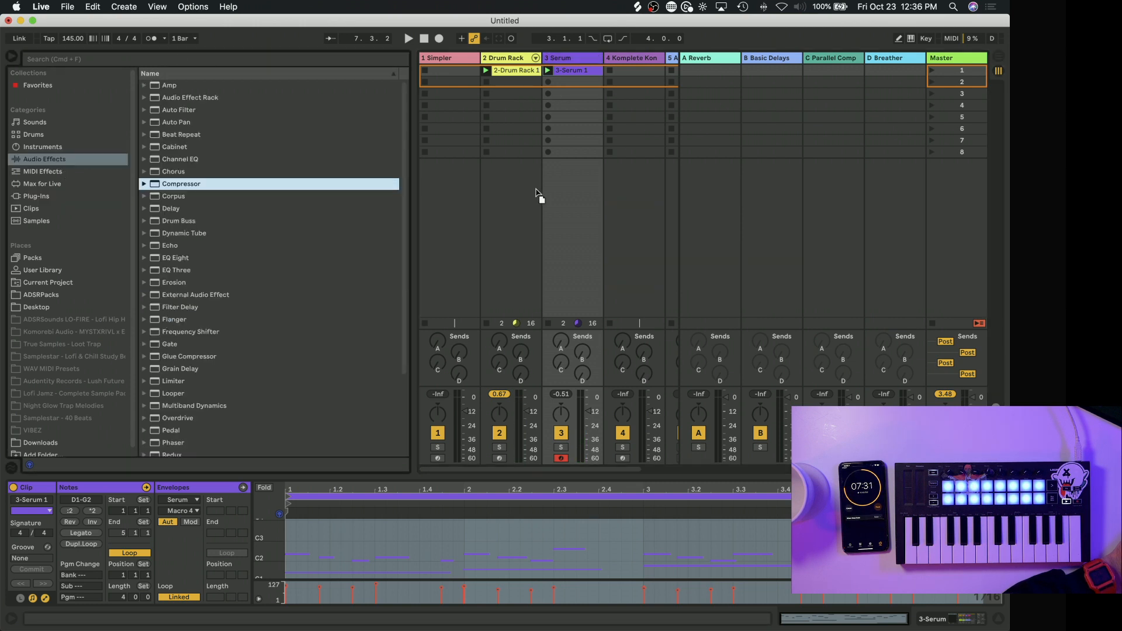
{"action": "left_click_drag", "start_coordinate": [580, 259], "coordinate": [578, 261]}
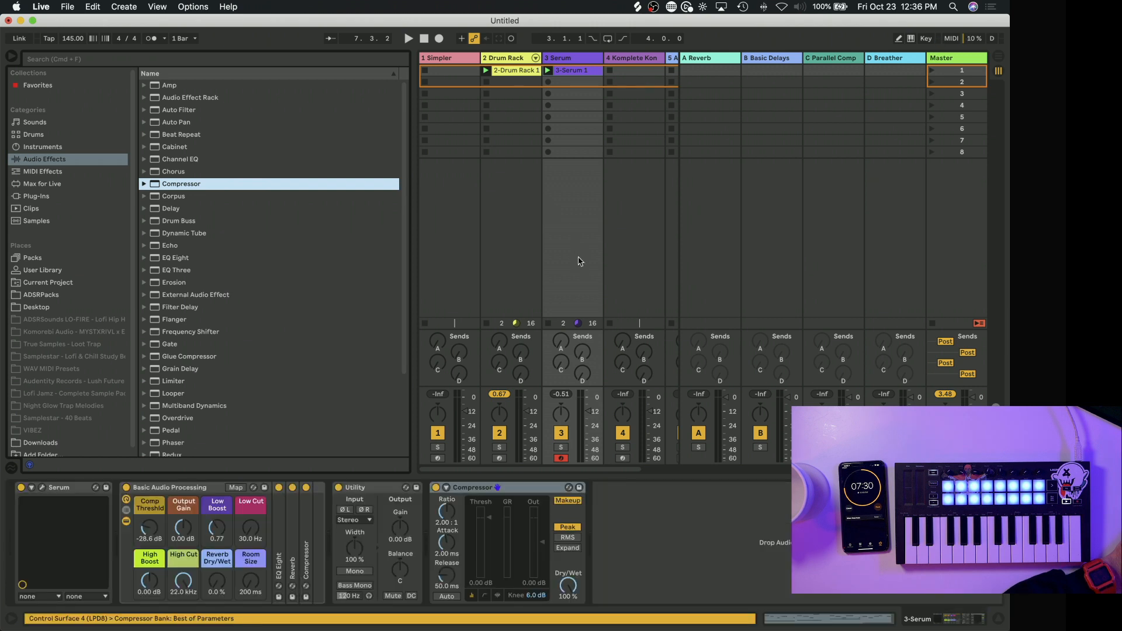
Step: Enable the Compressor's sidechain with audio from 2-Drum Rack, tapping Drum Rack | MURDA KICK WFH | Pre FX
{"action": "left_click", "coordinate": [447, 488]}
{"action": "left_click", "coordinate": [459, 520]}
{"action": "left_click", "coordinate": [461, 420]}
{"action": "left_click", "coordinate": [466, 529]}
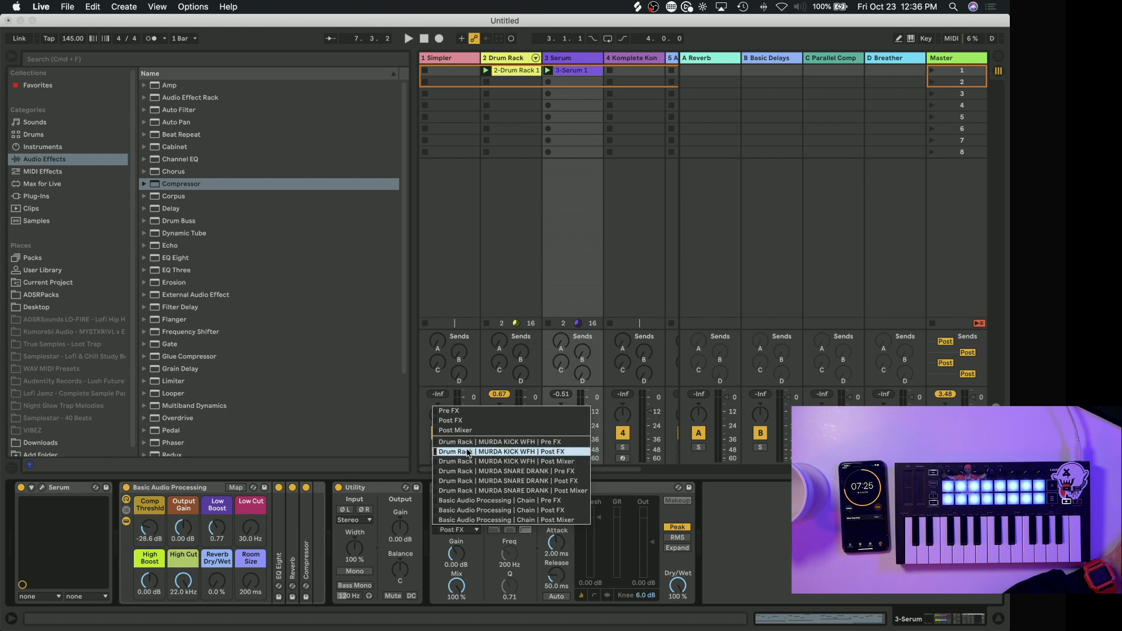
{"action": "left_click", "coordinate": [466, 444]}
Step: Play the clips and lower the sidechained Compressor's threshold to -29.0 dB
{"action": "key", "text": "space"}
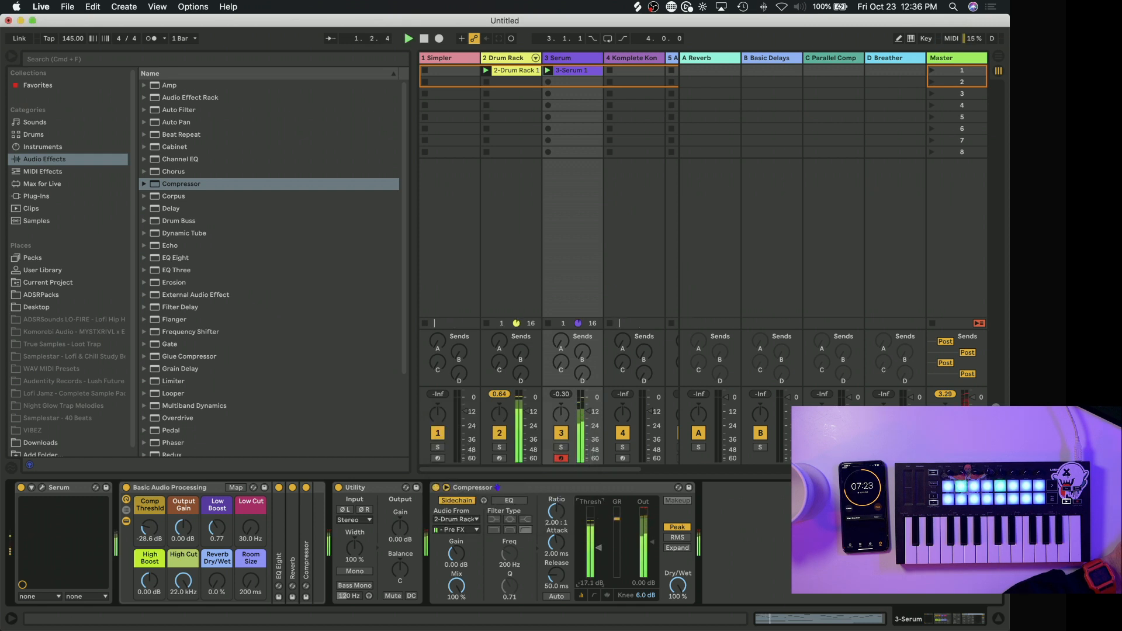
{"action": "left_click", "coordinate": [467, 530]}
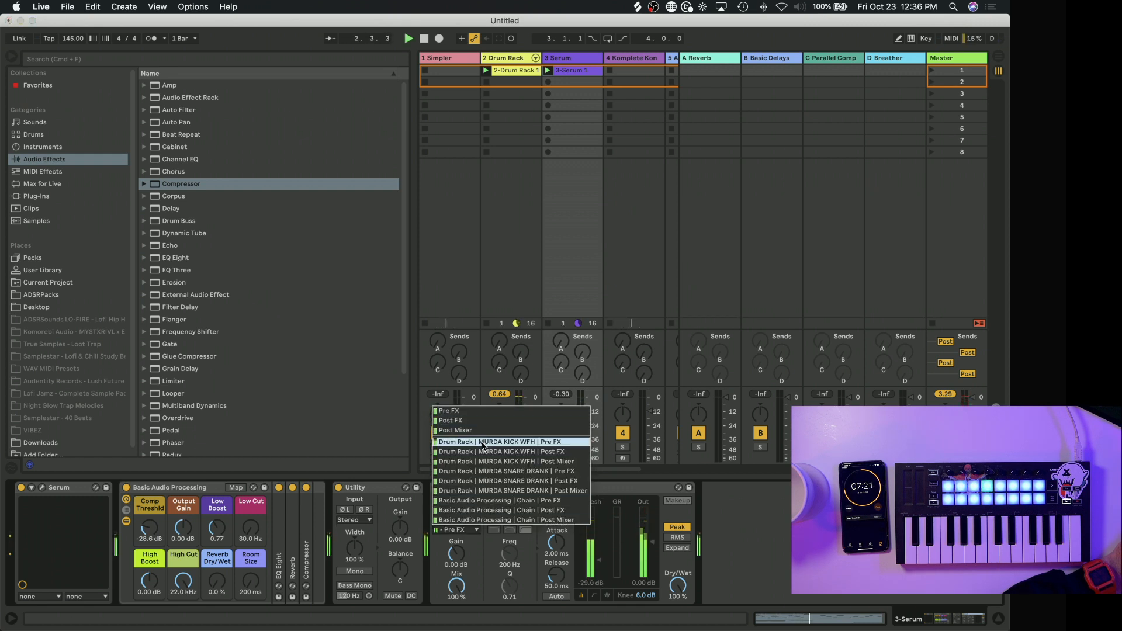
{"action": "left_click_drag", "start_coordinate": [602, 561], "coordinate": [607, 577]}
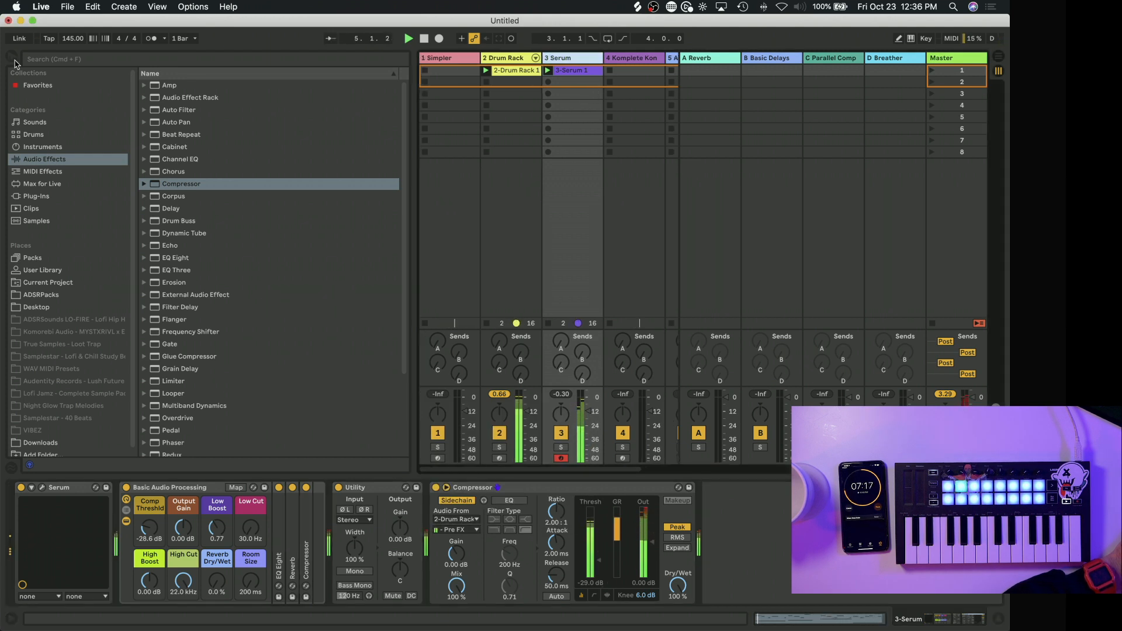
Step: Hide Live's browser, then search Splice for "vocal" and audition the samples it offers
{"action": "key", "text": "super+alt+b"}
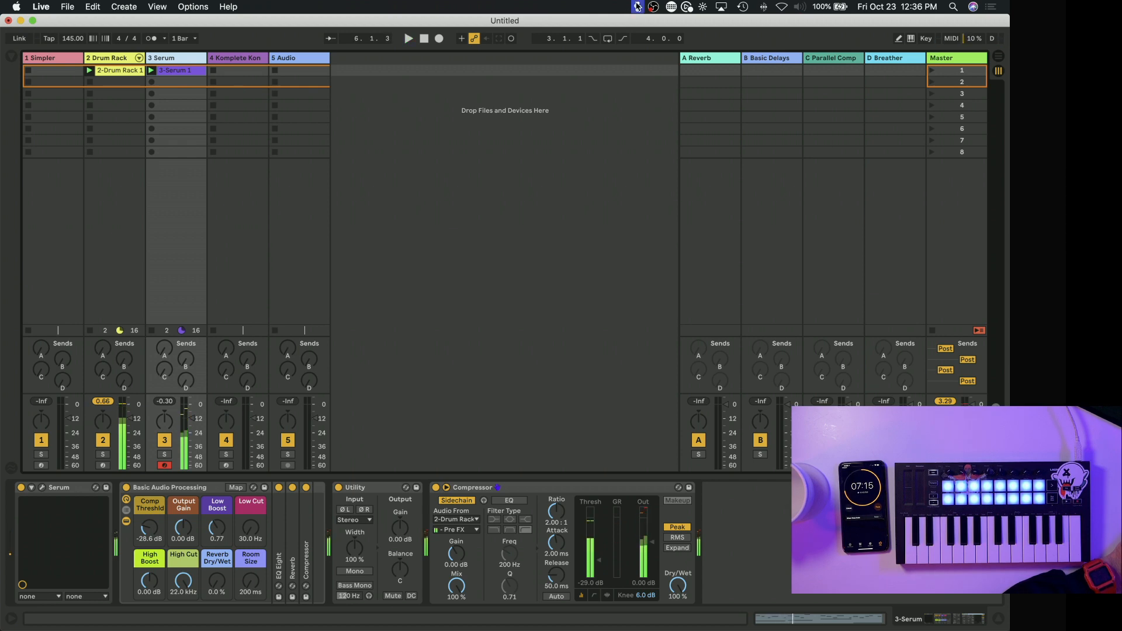
{"action": "left_click", "coordinate": [638, 7]}
{"action": "double_click", "coordinate": [708, 55]}
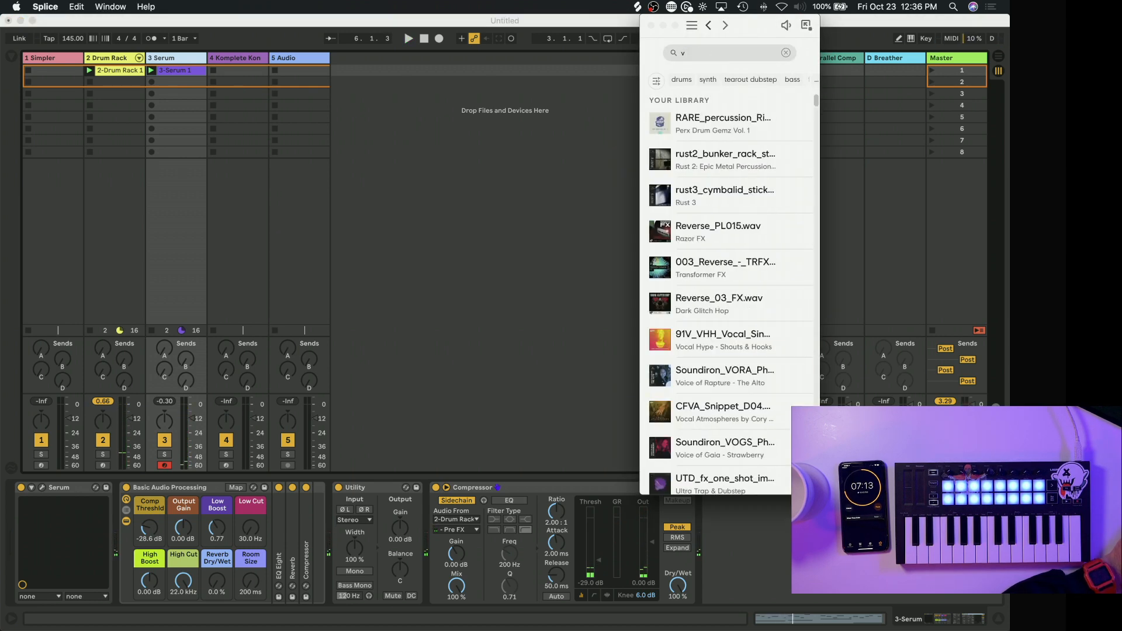
{"action": "type", "text": "vocal"}
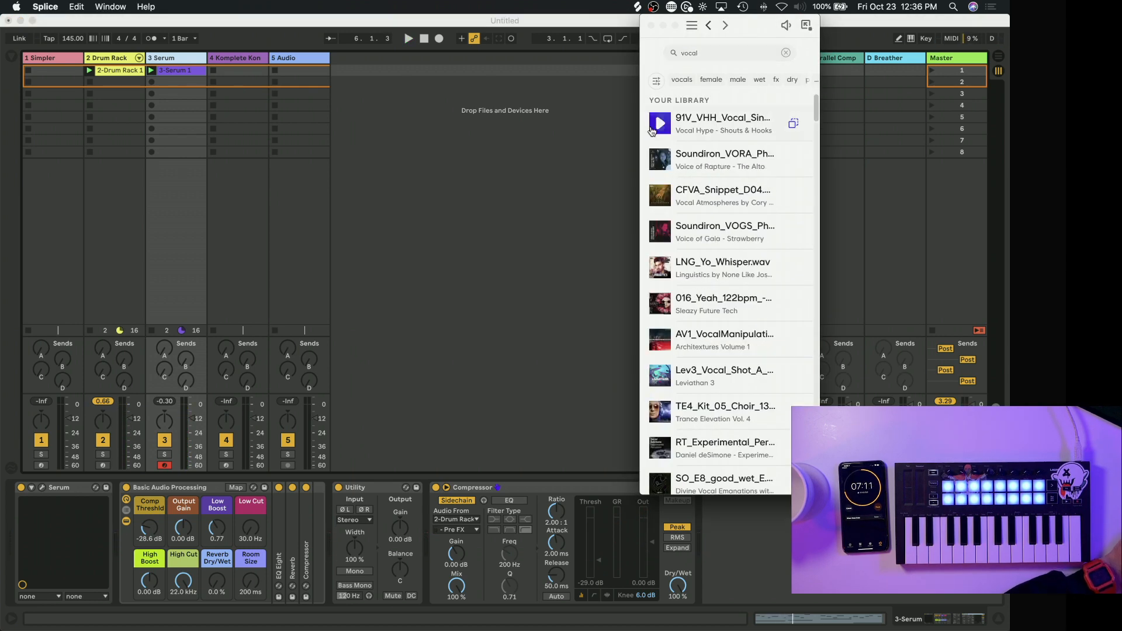
{"action": "left_click", "coordinate": [664, 163]}
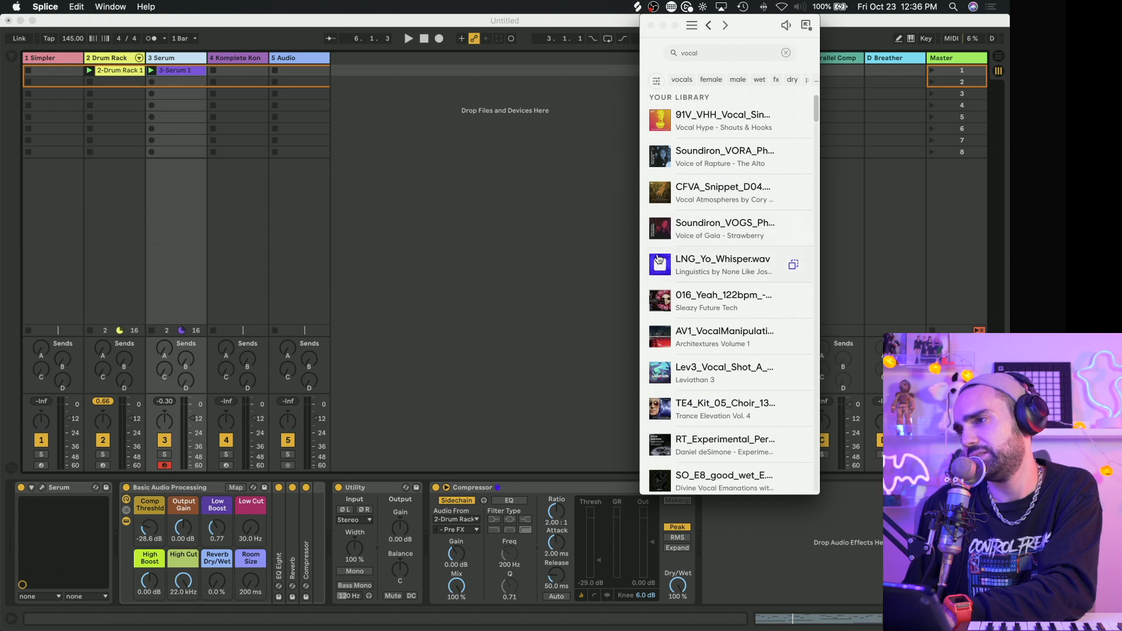
{"action": "scroll", "coordinate": [660, 263], "scroll_direction": "down", "scroll_amount": 3}
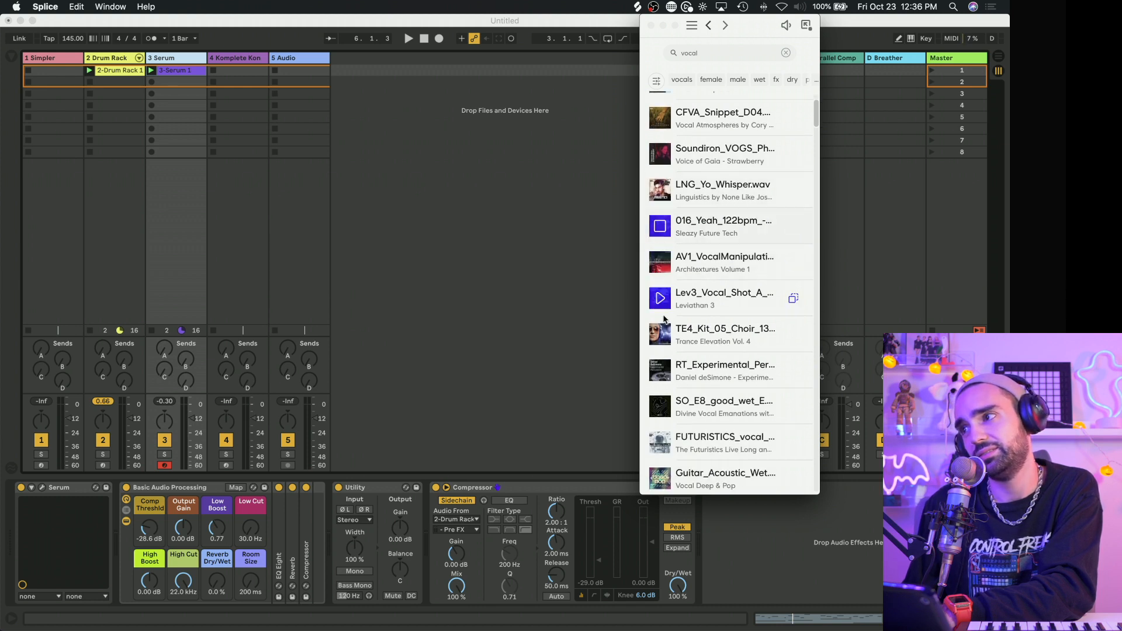
{"action": "scroll", "coordinate": [662, 304], "scroll_direction": "down", "scroll_amount": 1}
{"action": "scroll", "coordinate": [661, 304], "scroll_direction": "down", "scroll_amount": 5}
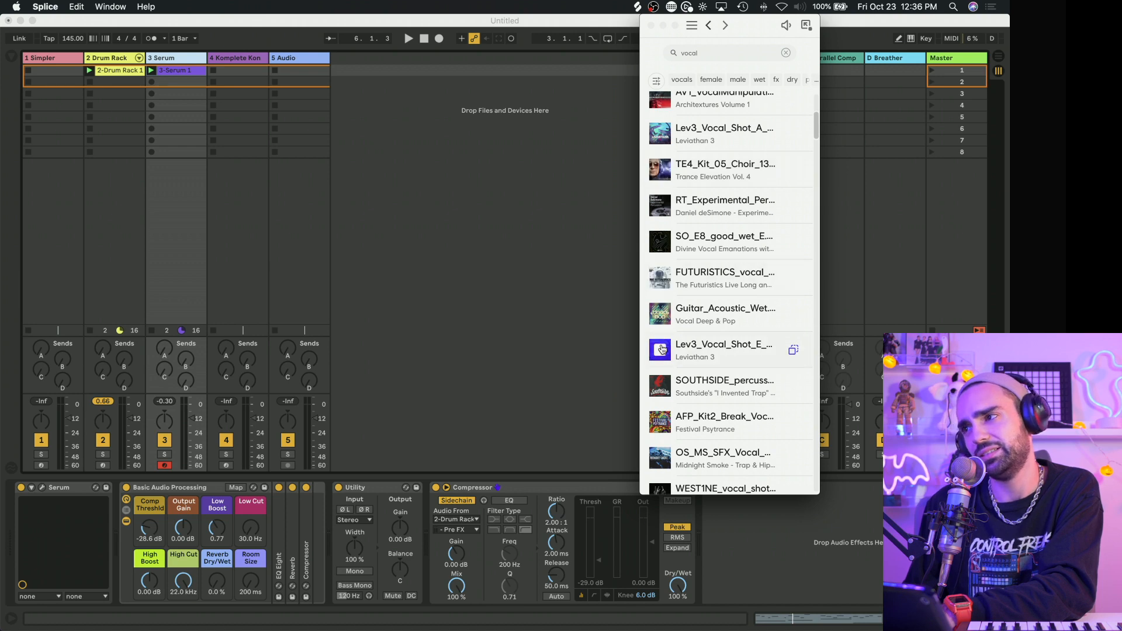
{"action": "scroll", "coordinate": [663, 349], "scroll_direction": "down", "scroll_amount": 6}
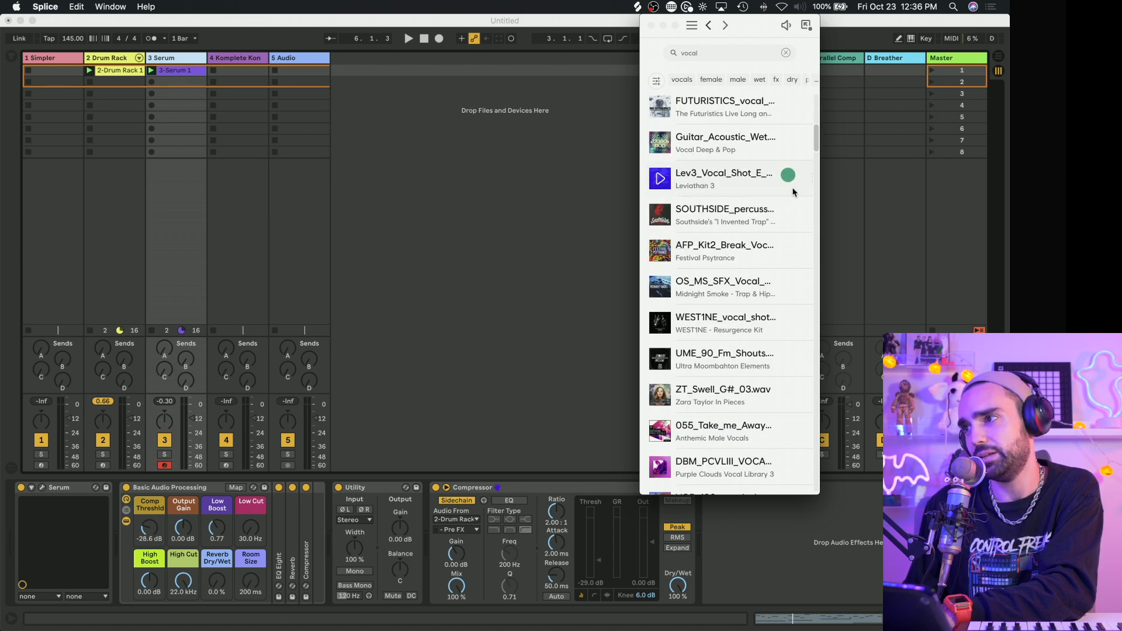
Step: Select the Simpler track in Ableton Live and load Splice's DBM_PCVLIII vocal runs sample into its Simpler
{"action": "left_click", "coordinate": [544, 21]}
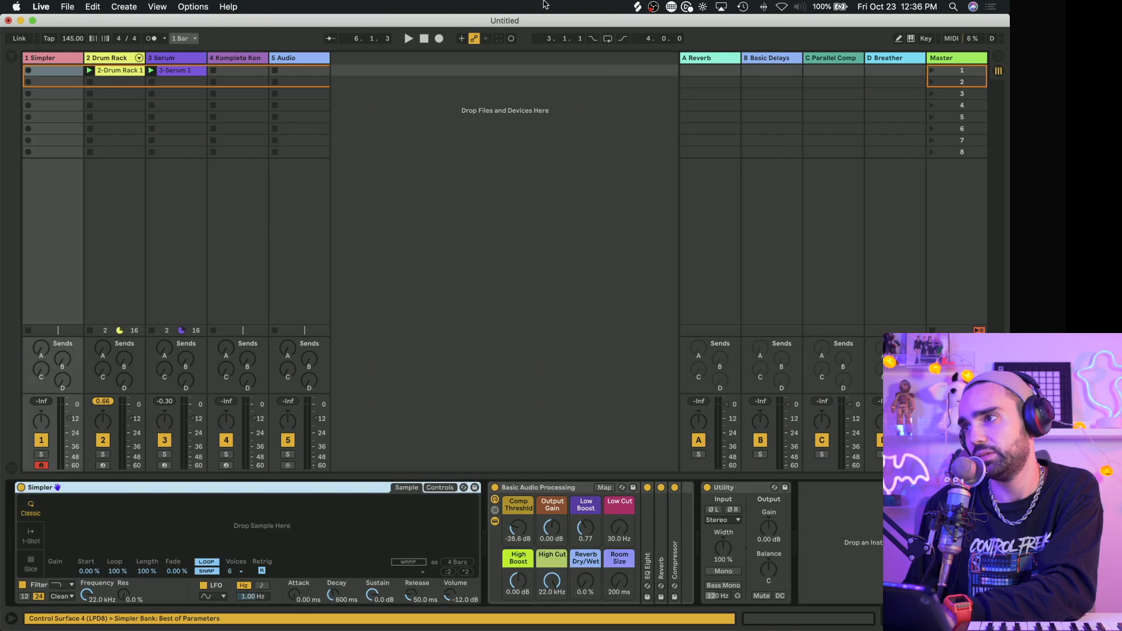
{"action": "left_click", "coordinate": [638, 7]}
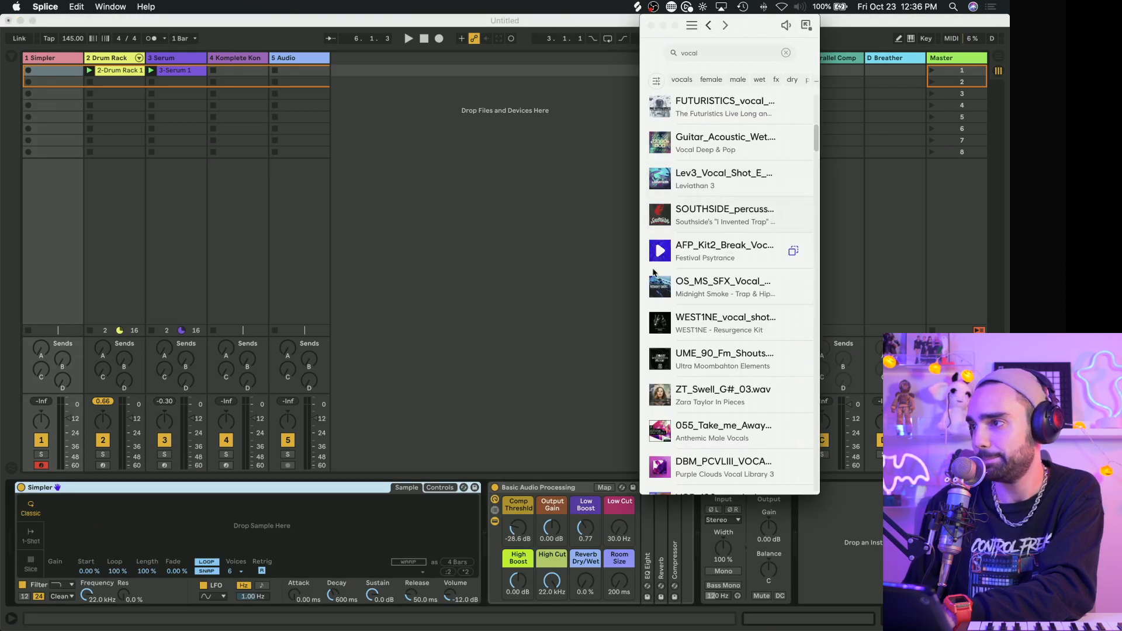
{"action": "scroll", "coordinate": [666, 374], "scroll_direction": "down", "scroll_amount": 1}
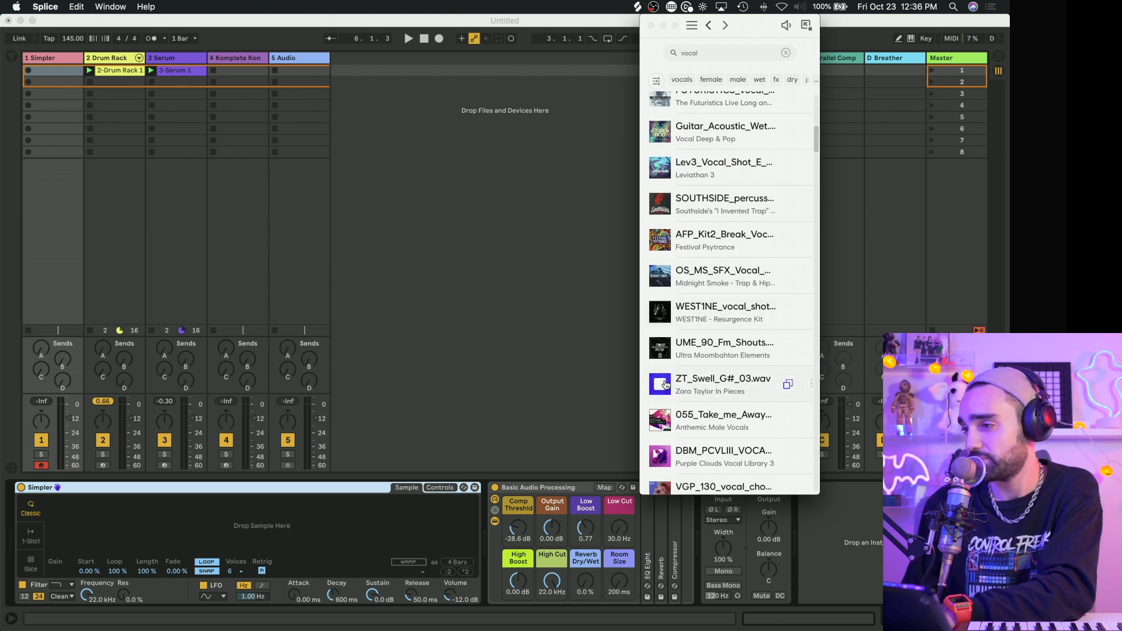
{"action": "scroll", "coordinate": [664, 386], "scroll_direction": "down", "scroll_amount": 2}
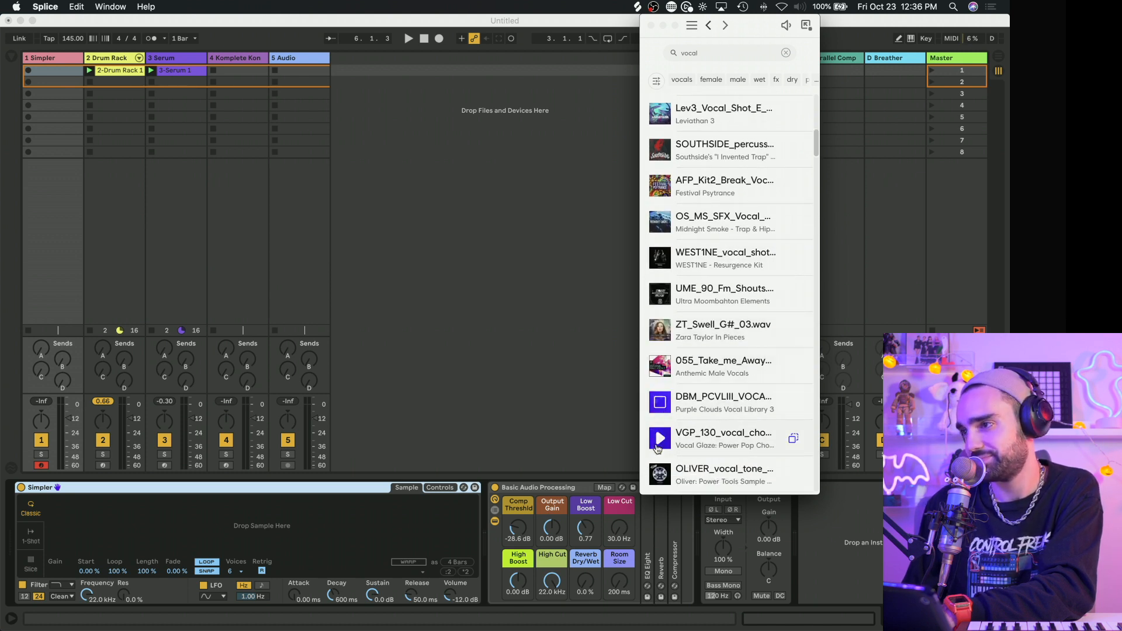
{"action": "scroll", "coordinate": [793, 398], "scroll_direction": "down", "scroll_amount": 1}
{"action": "left_click_drag", "start_coordinate": [792, 371], "coordinate": [393, 532]}
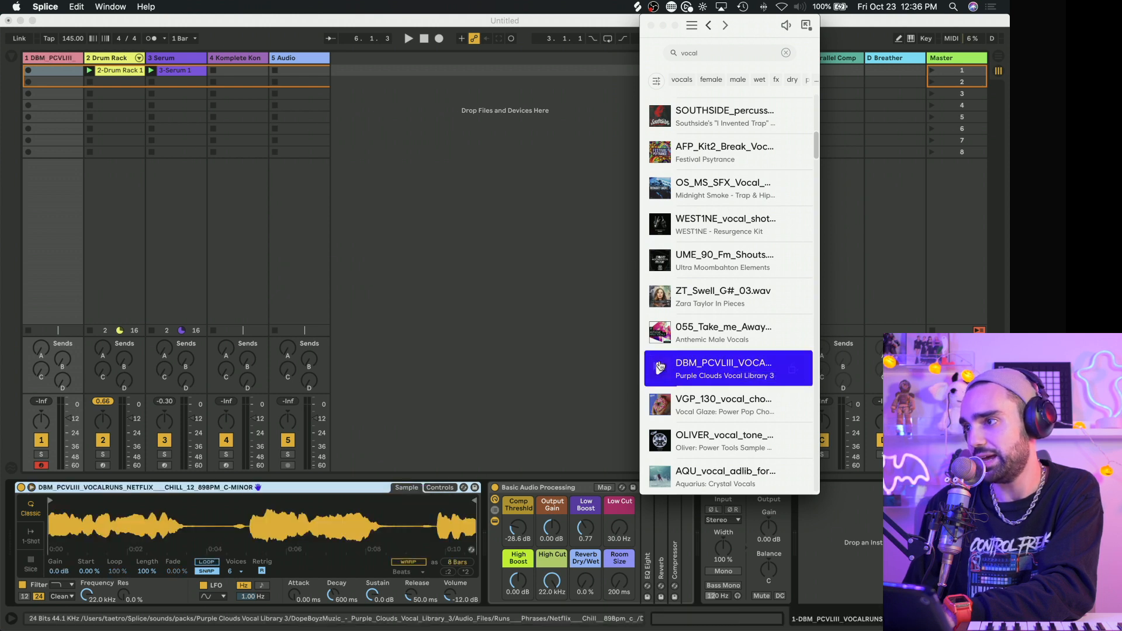
Step: Shorten the vocal sample in Simpler to its opening phrase and warp it in Tones mode as 2 Beats
{"action": "left_click", "coordinate": [475, 506]}
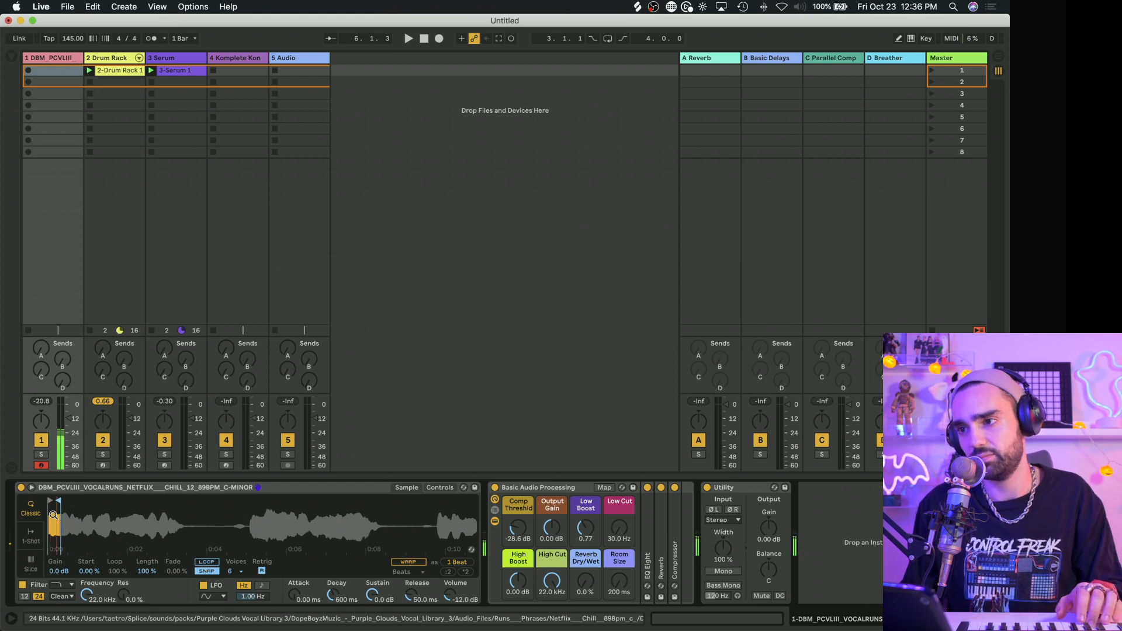
{"action": "left_click", "coordinate": [409, 562]}
{"action": "left_click", "coordinate": [411, 572]}
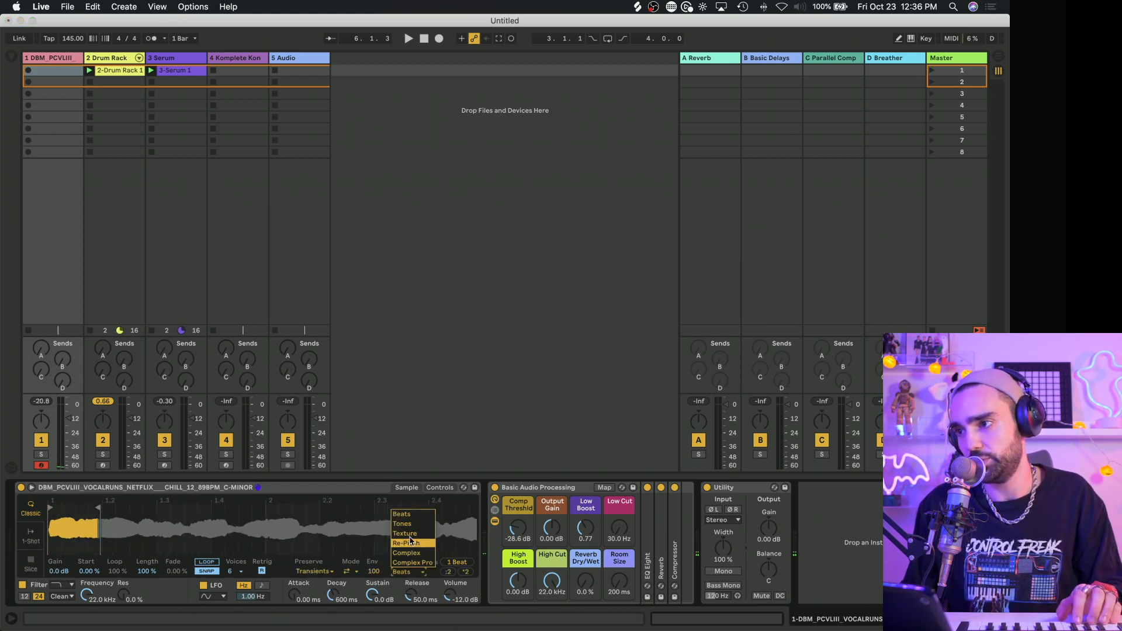
{"action": "left_click", "coordinate": [412, 526]}
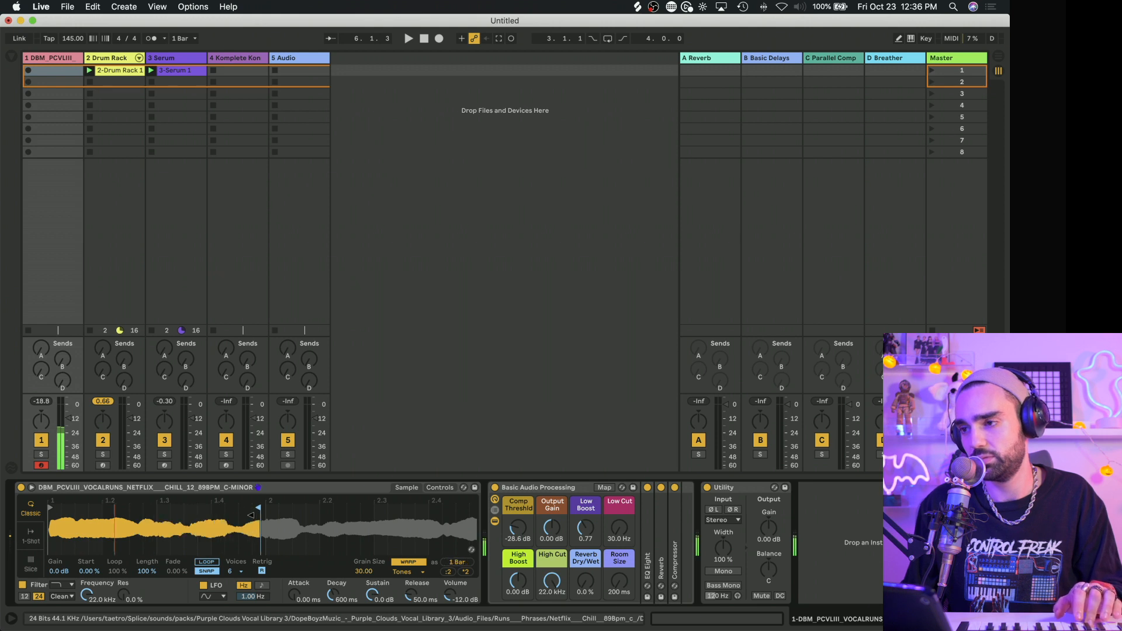
{"action": "key", "text": "Down"}
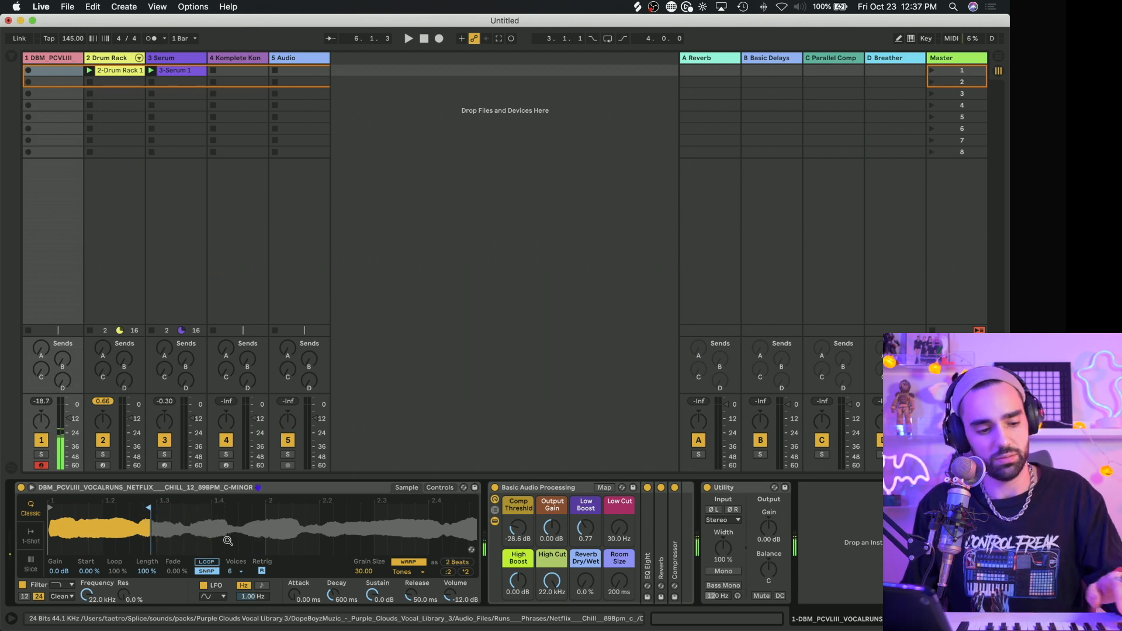
Step: Set the vocal chain's Reverb Dry/Wet to 43% and Room Size to 2.36 s, and switch the sampler to 1-Shot mode
{"action": "left_click_drag", "start_coordinate": [585, 581], "coordinate": [620, 555]}
{"action": "left_click", "coordinate": [31, 535]}
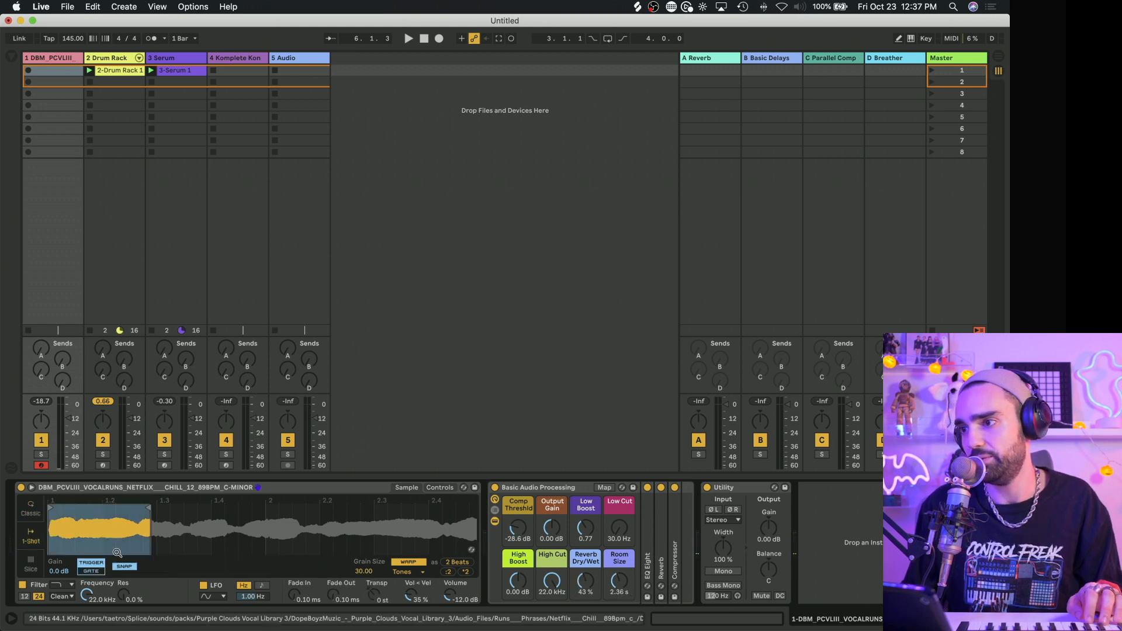
{"action": "left_click_drag", "start_coordinate": [723, 486], "coordinate": [830, 553]}
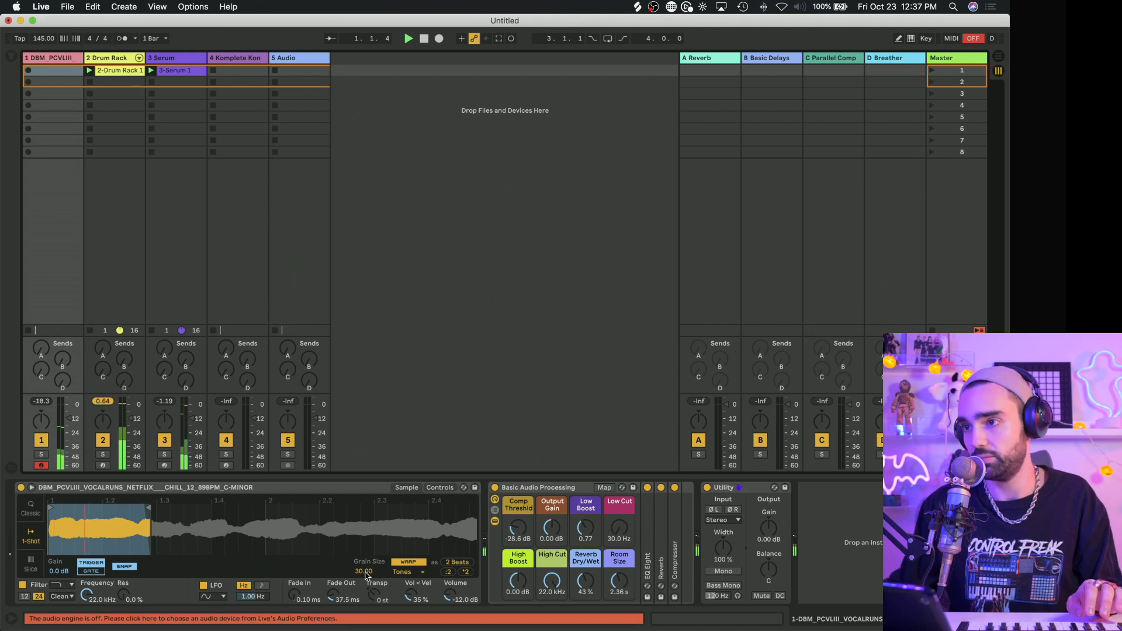
Step: Restore the audio engine by choosing Komplete Audio 6 MK2 as the audio output device in the preferences
{"action": "left_click", "coordinate": [58, 621]}
{"action": "left_click", "coordinate": [558, 238]}
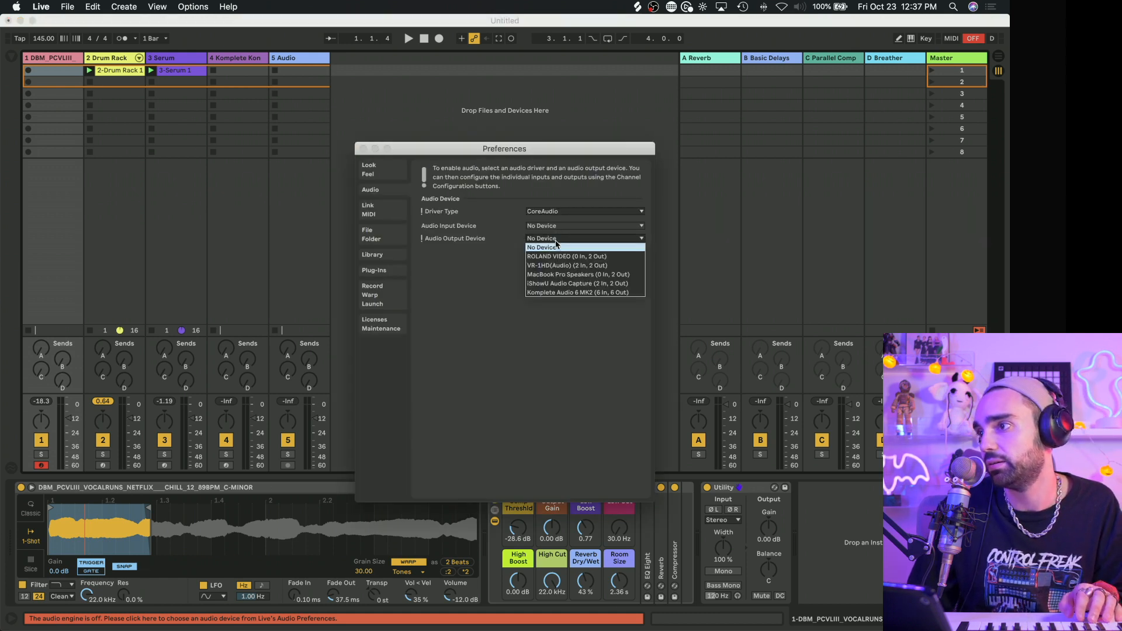
{"action": "left_click", "coordinate": [571, 294]}
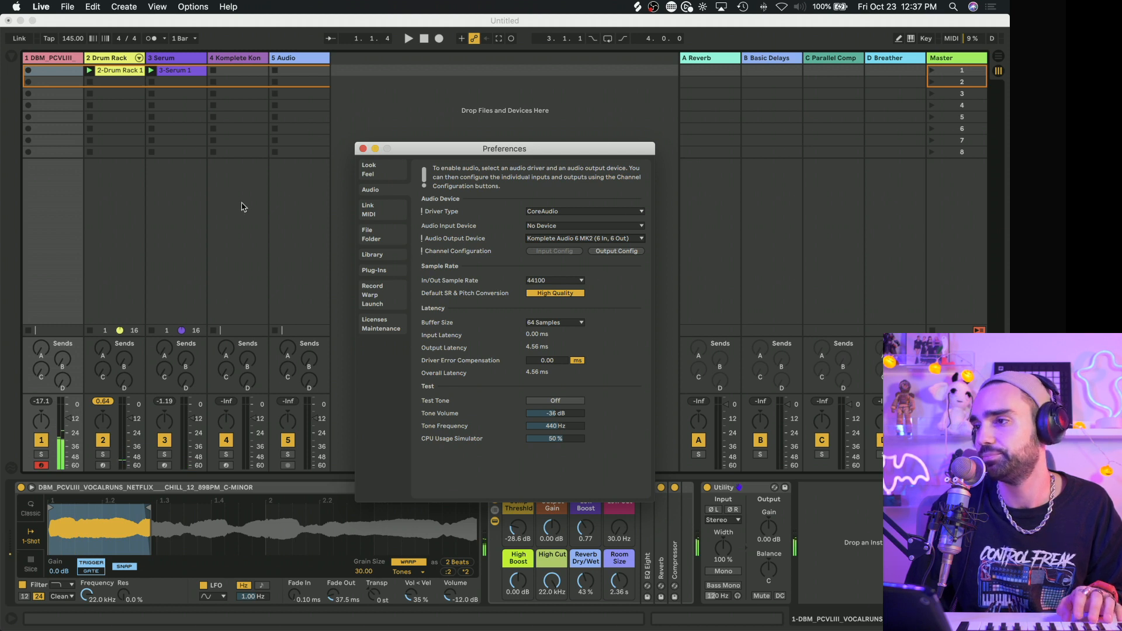
{"action": "left_click", "coordinate": [363, 149]}
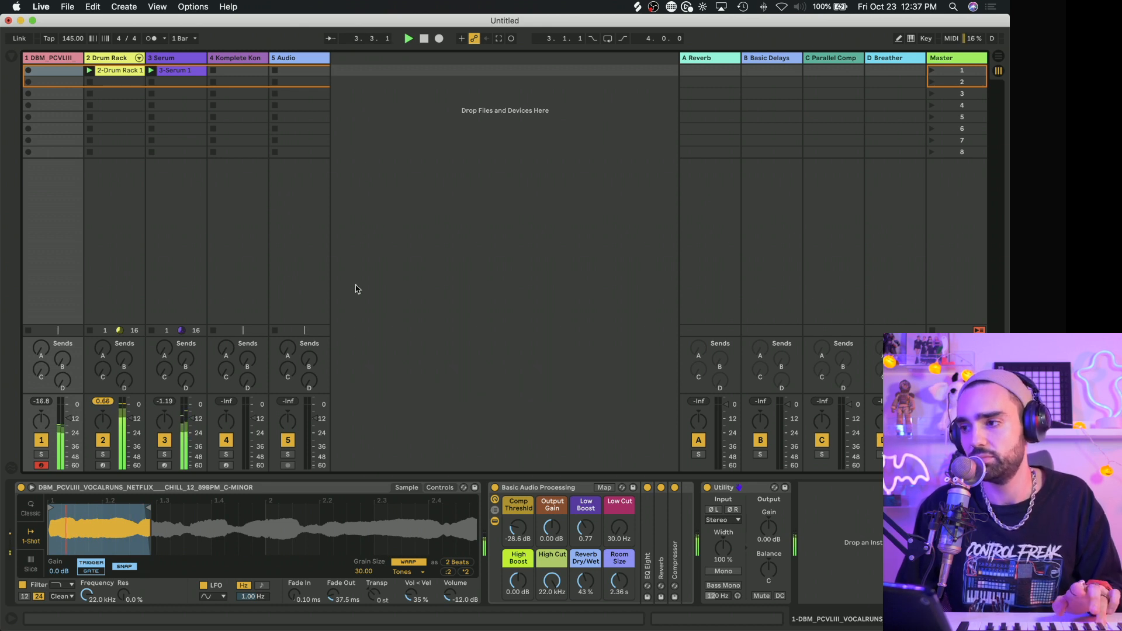
Step: Move the vocal sample's start point slightly later and set the sampler's Fade In to 20.9 ms
{"action": "left_click_drag", "start_coordinate": [51, 507], "coordinate": [58, 507]}
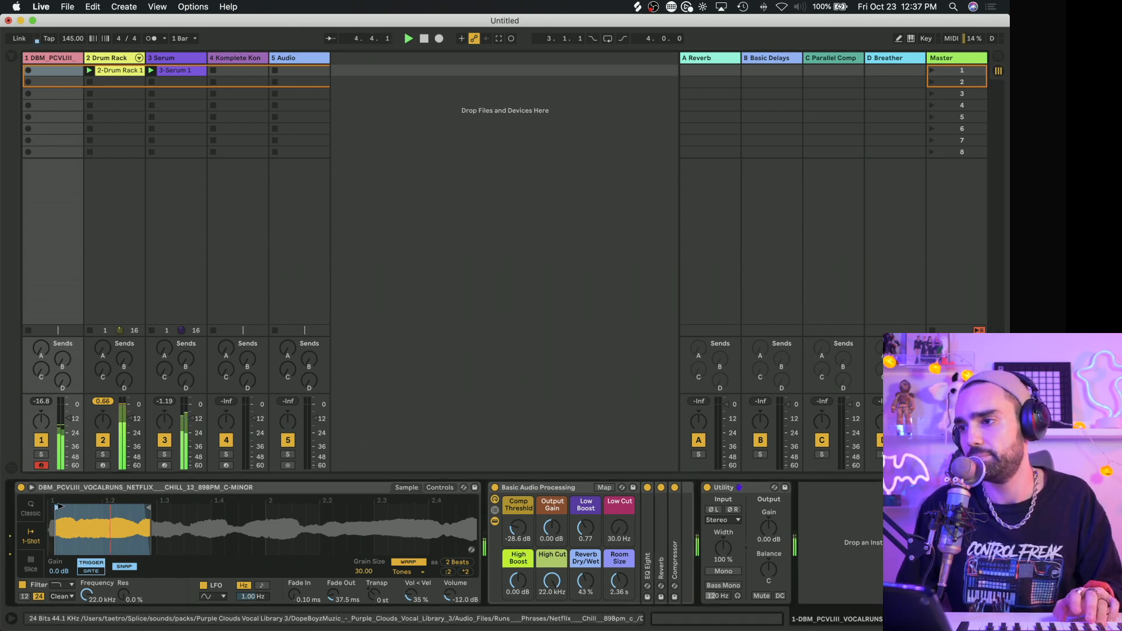
{"action": "left_click_drag", "start_coordinate": [294, 596], "coordinate": [294, 588]}
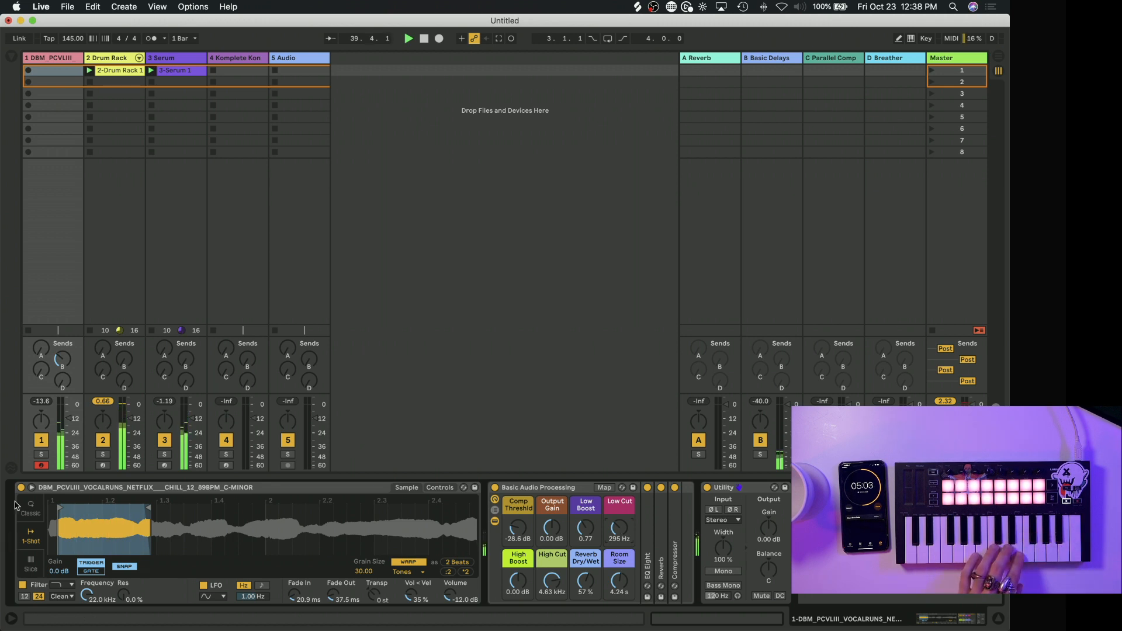
Step: Switch the vocal sampler to Classic mode and record a played melody into the vocal track's first clip slot
{"action": "left_click", "coordinate": [32, 512]}
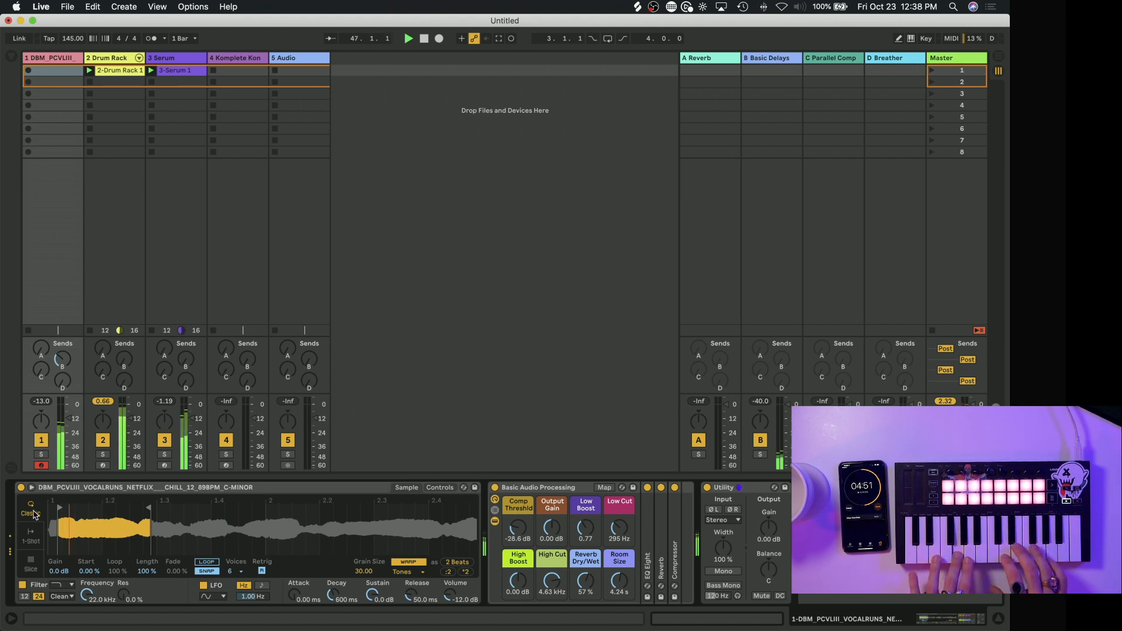
{"action": "left_click", "coordinate": [27, 71]}
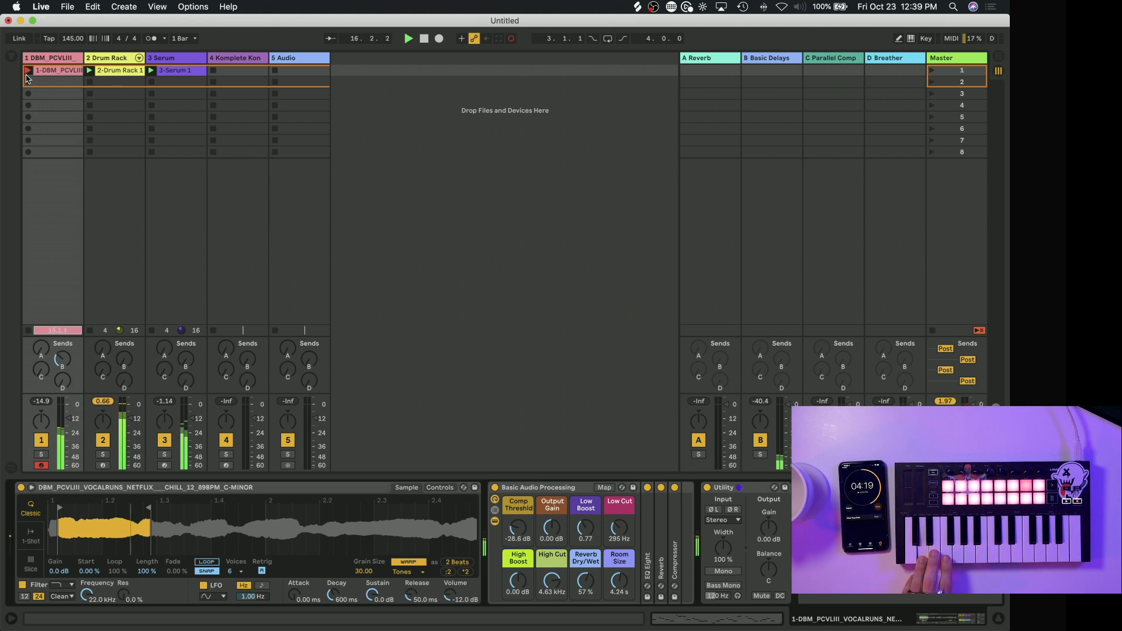
{"action": "left_click", "coordinate": [26, 71]}
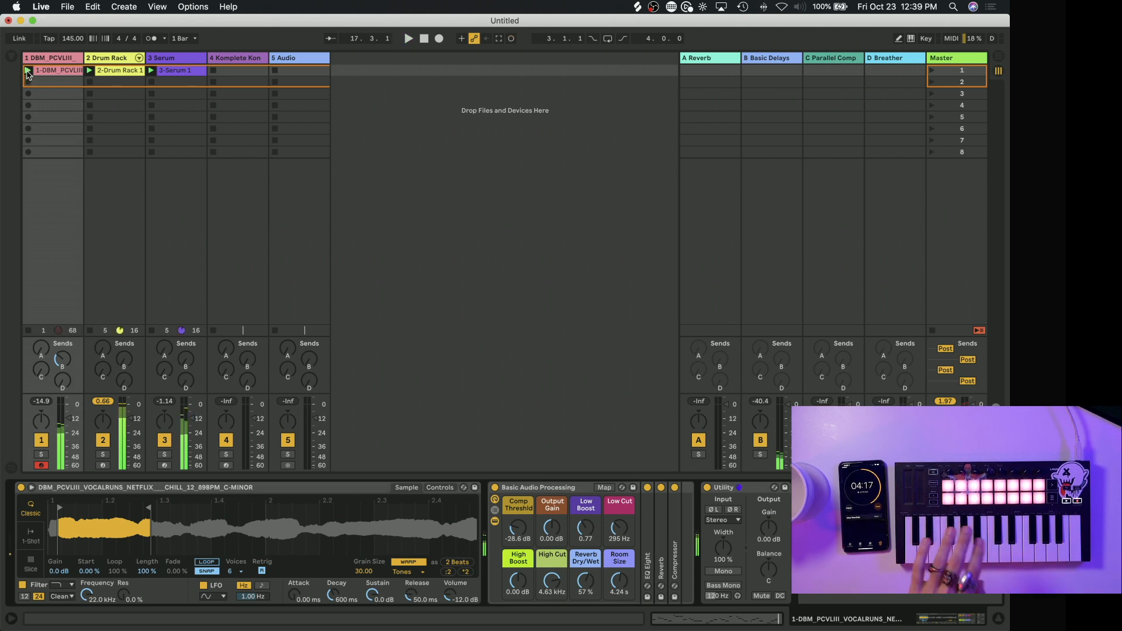
Step: Open the recorded vocal clip's notes and move its start and loop start to bar 9
{"action": "left_click", "coordinate": [59, 71]}
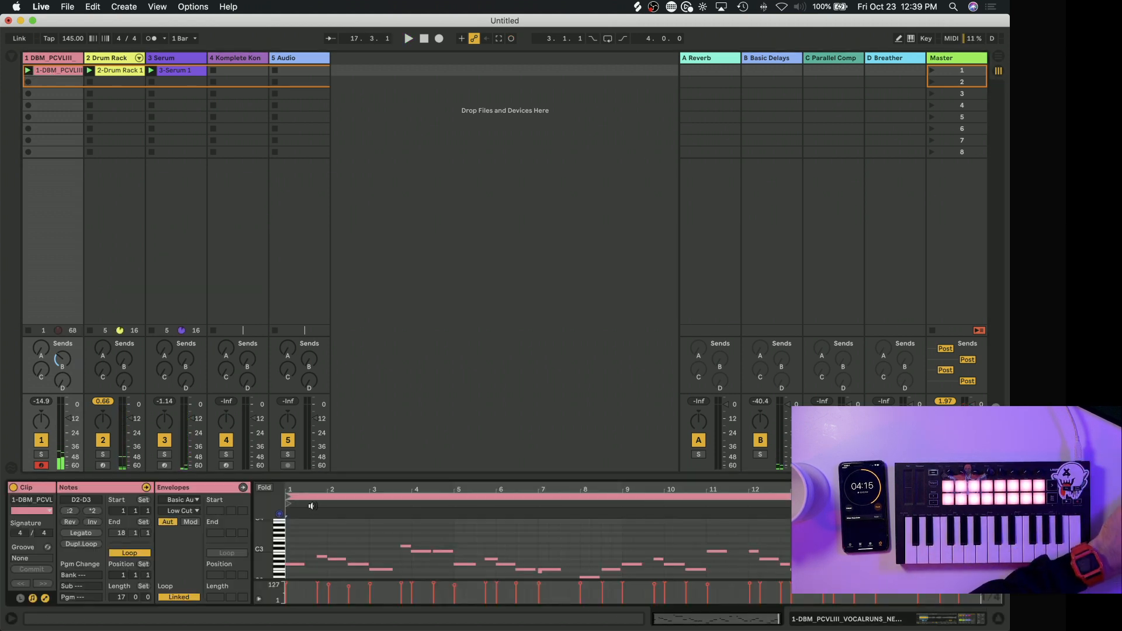
{"action": "left_click_drag", "start_coordinate": [288, 496], "coordinate": [506, 497]}
{"action": "key", "text": "b"}
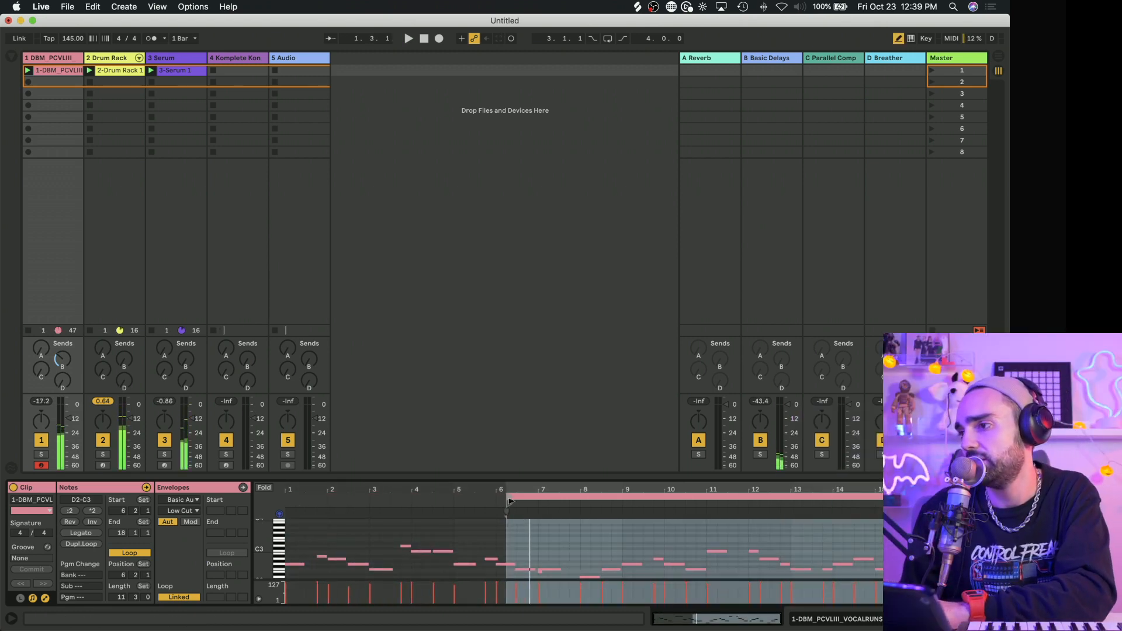
{"action": "left_click_drag", "start_coordinate": [508, 497], "coordinate": [749, 519]}
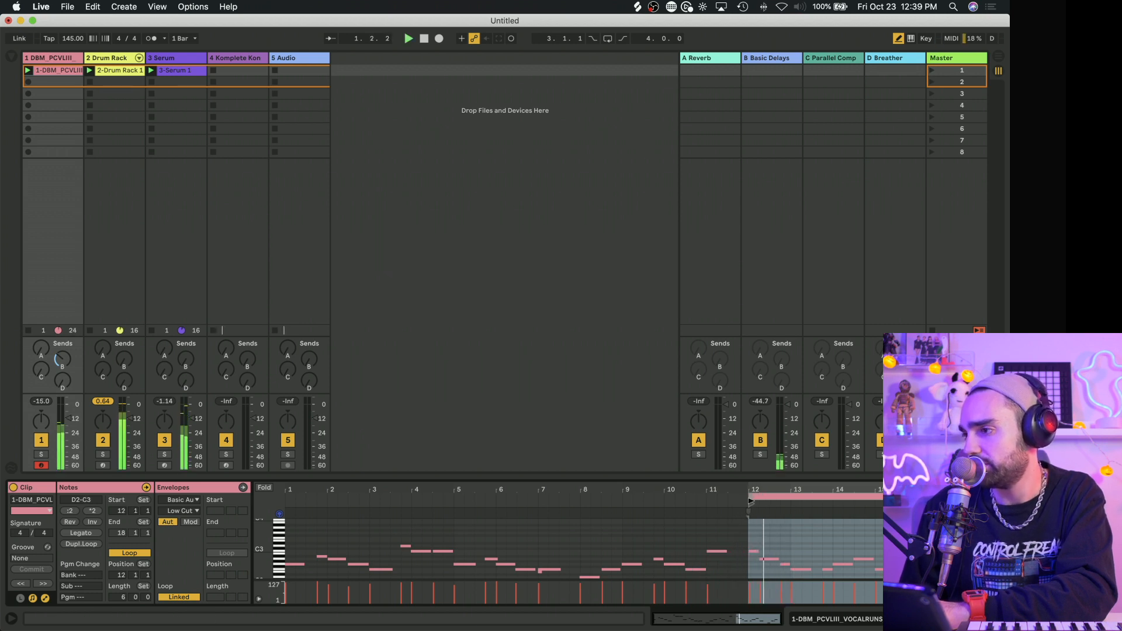
{"action": "left_click_drag", "start_coordinate": [751, 499], "coordinate": [624, 508]}
{"action": "left_click", "coordinate": [634, 530]}
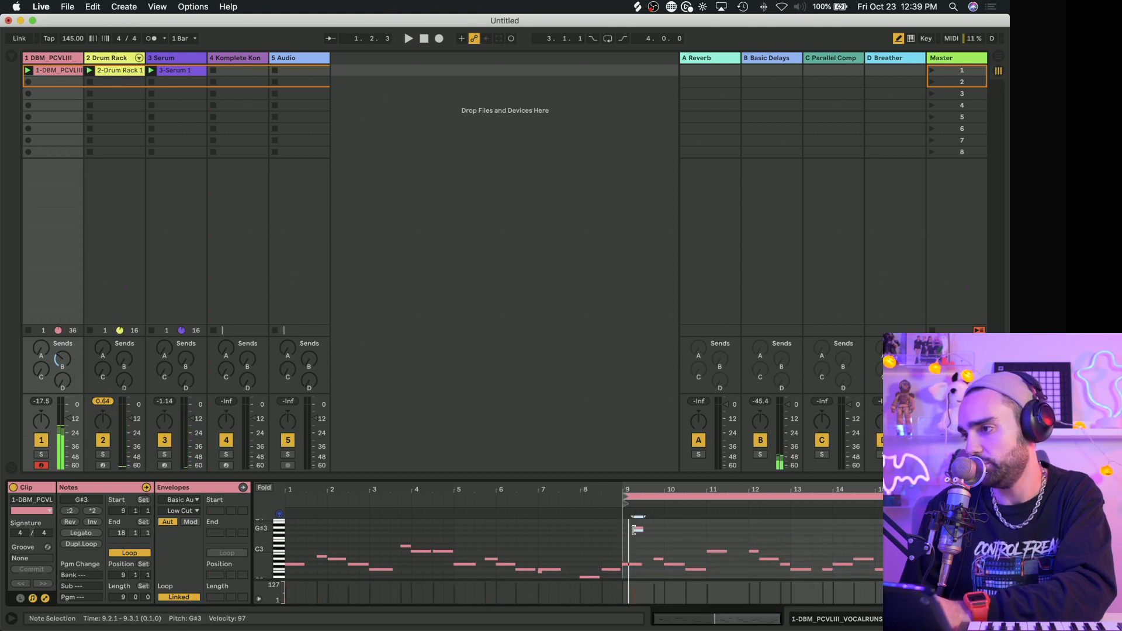
{"action": "left_click", "coordinate": [635, 529]}
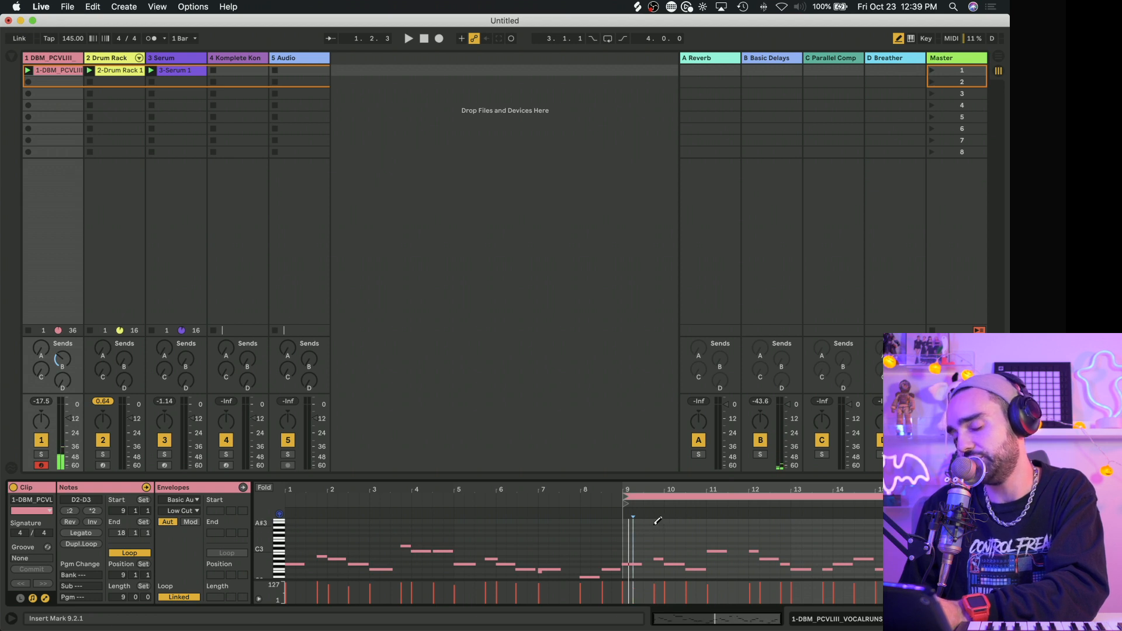
{"action": "key", "text": "b"}
{"action": "key", "text": "super+a"}
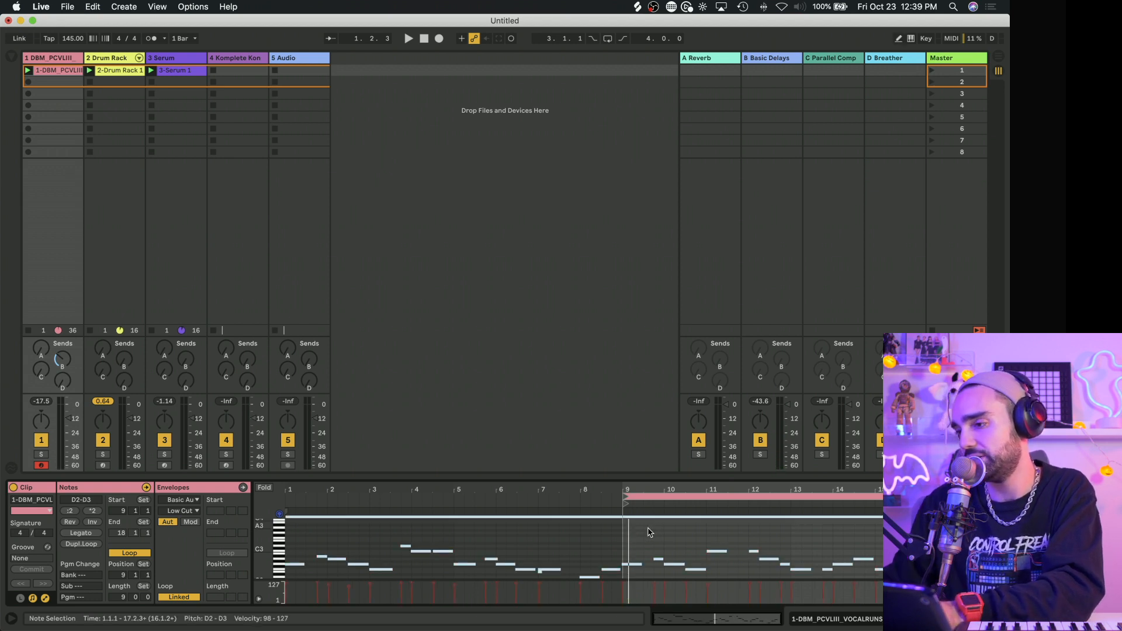
{"action": "left_click", "coordinate": [632, 565]}
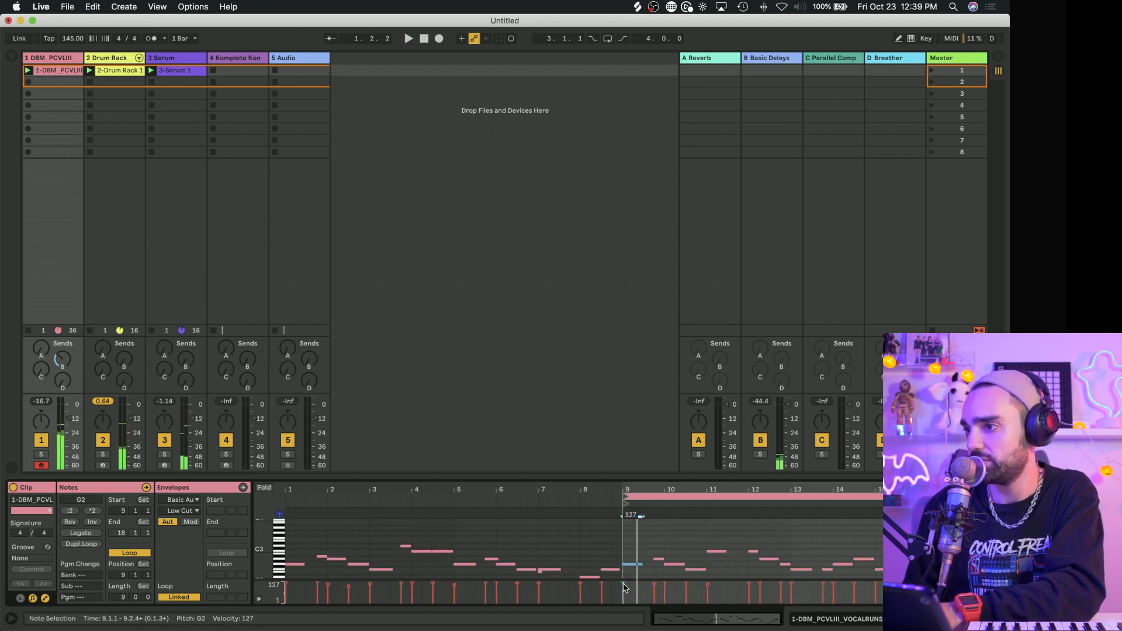
Step: Play the vocal clip and end its loop at bar 17, making the loop eight bars long
{"action": "key", "text": "space"}
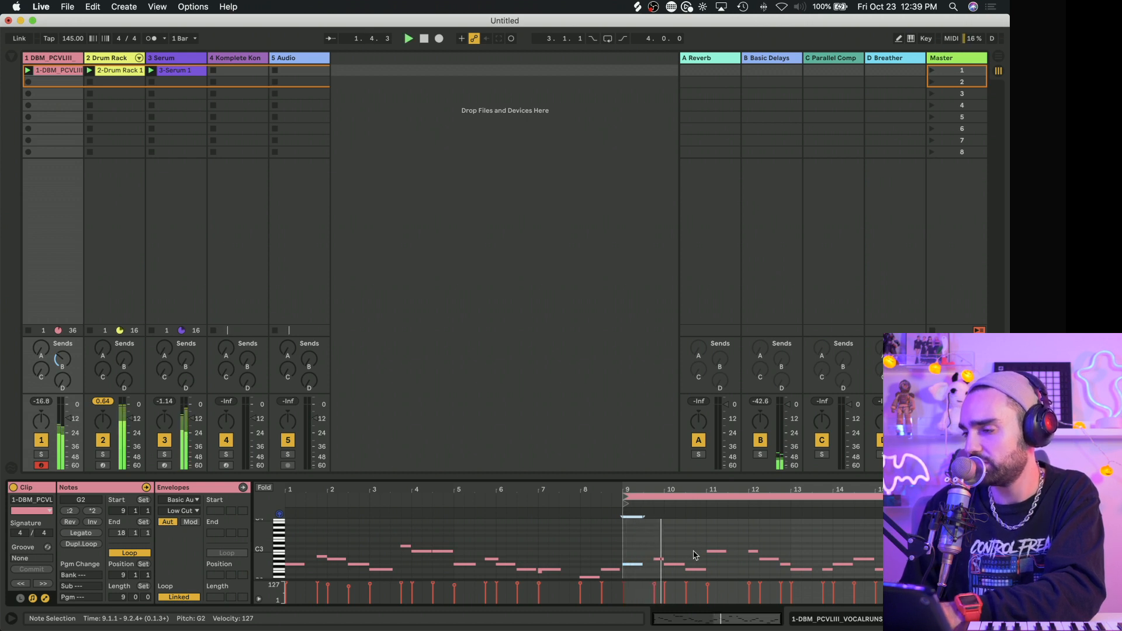
{"action": "left_click", "coordinate": [754, 496]}
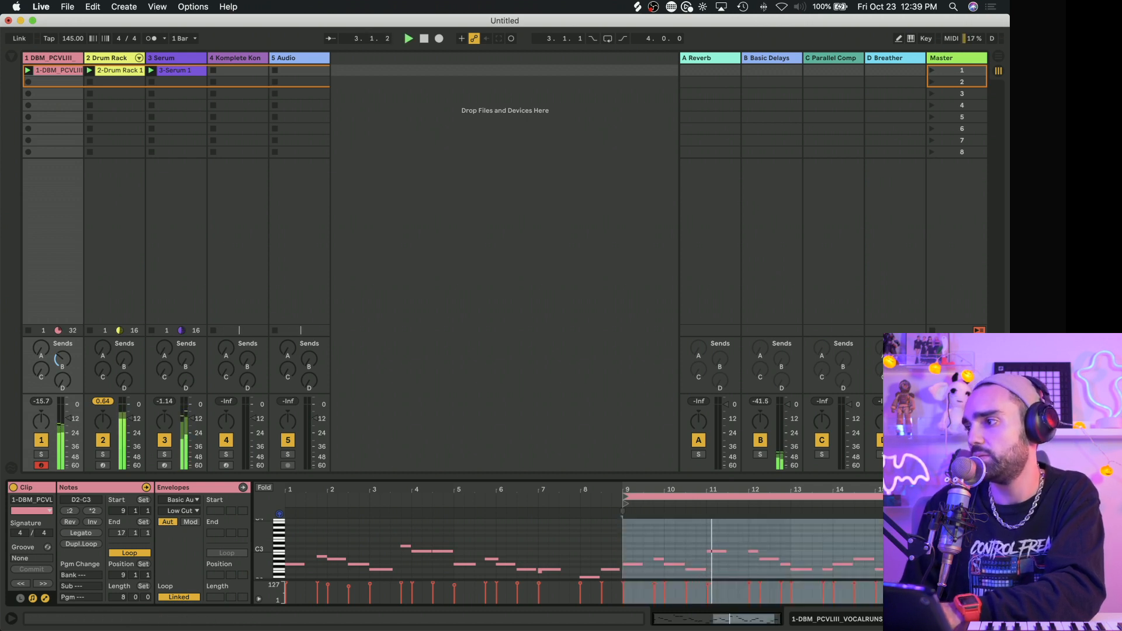
{"action": "left_click", "coordinate": [935, 541]}
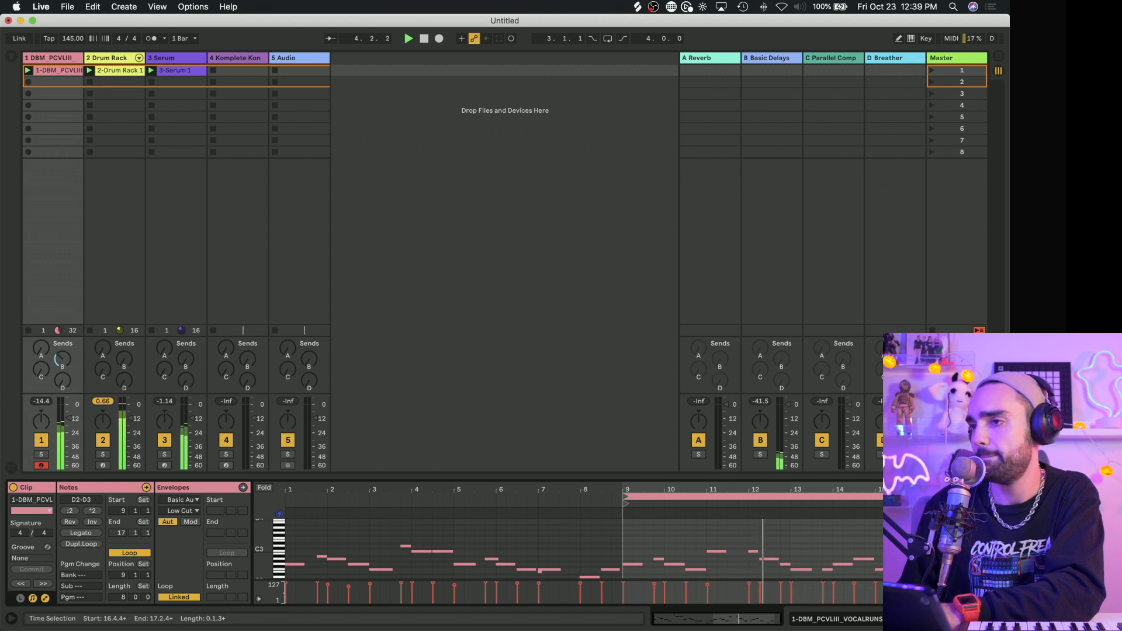
Step: Show the vocal track's devices and set the Reverb Dry/Wet to 38%
{"action": "left_click", "coordinate": [54, 59]}
{"action": "left_click_drag", "start_coordinate": [585, 580], "coordinate": [585, 589]}
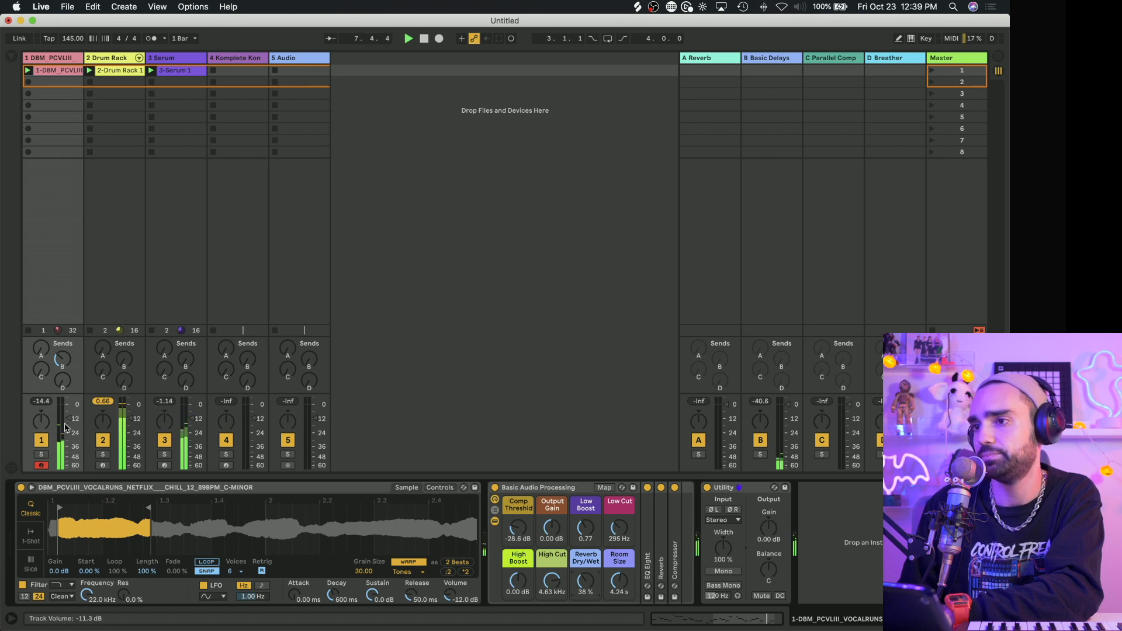
Step: Open the browser and search the plug-ins for "doubler"
{"action": "left_click", "coordinate": [12, 57]}
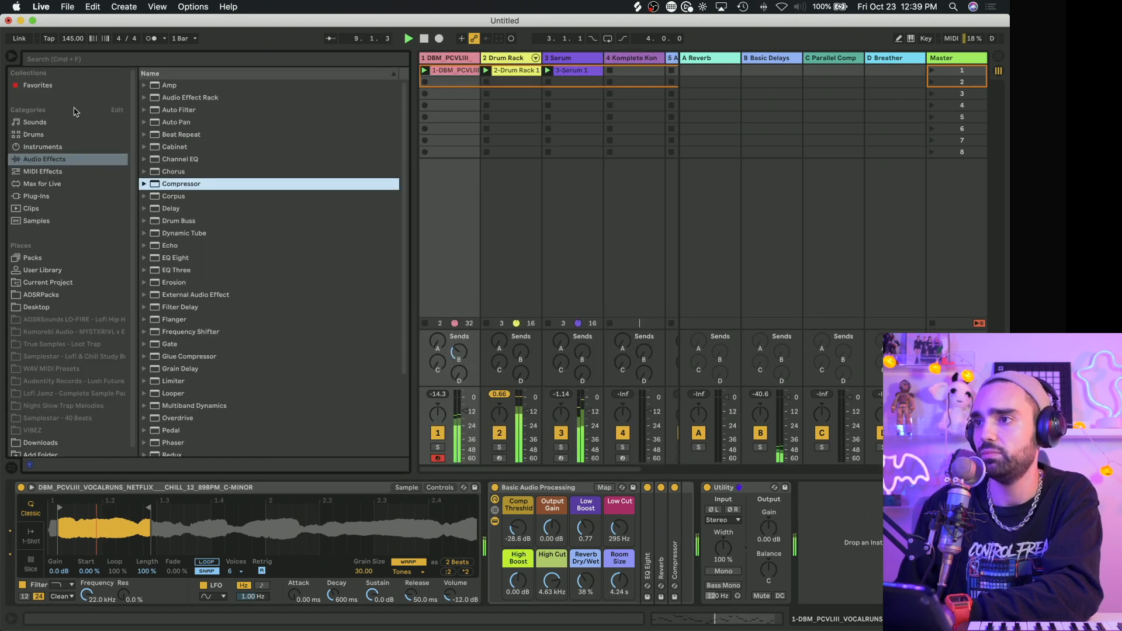
{"action": "left_click", "coordinate": [64, 195]}
{"action": "left_click", "coordinate": [141, 60]}
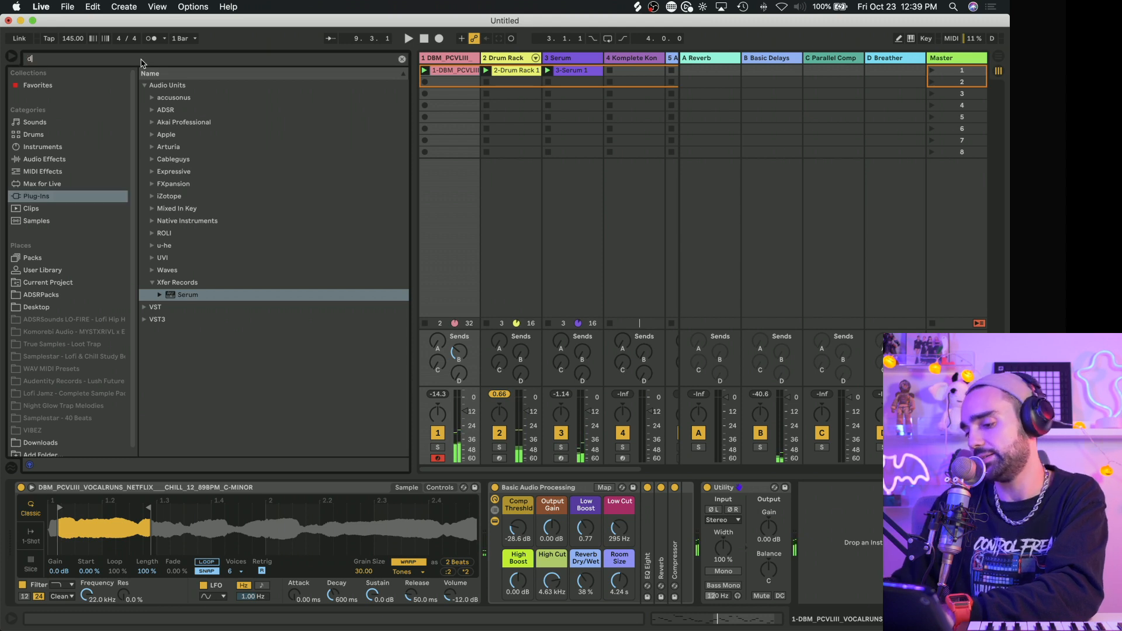
{"action": "type", "text": "doiu"}
{"action": "key", "text": "BackSpace"}
{"action": "key", "text": "BackSpace"}
{"action": "type", "text": "uble"}
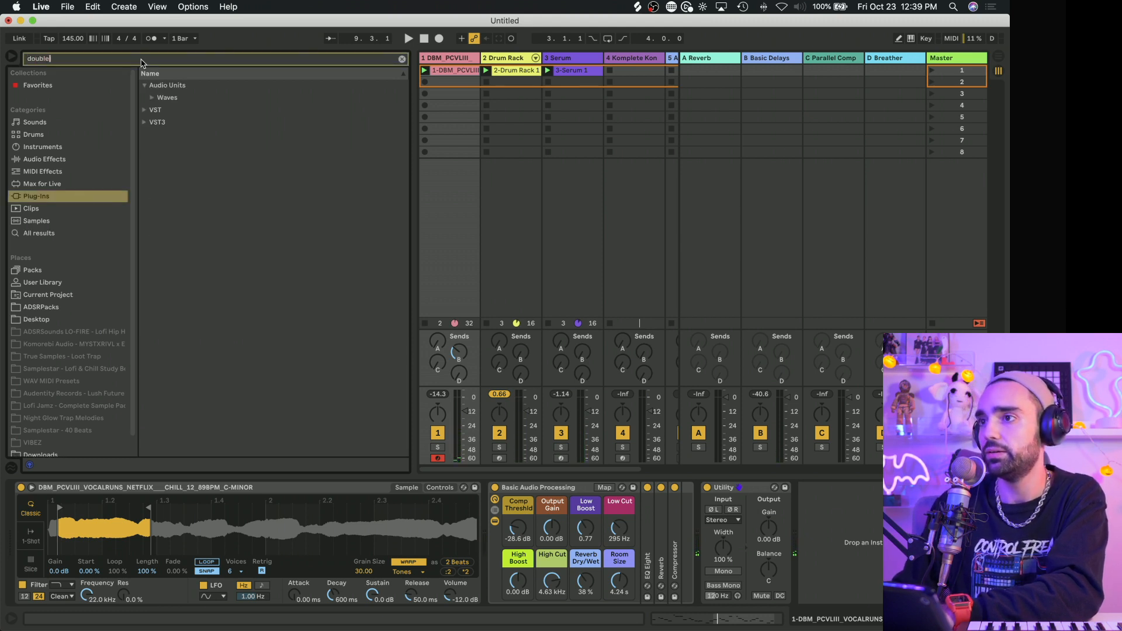
Step: Add the Waves Doubler4 Stereo VST3 plug-in to the vocal track and play the beat with it
{"action": "left_click", "coordinate": [144, 124]}
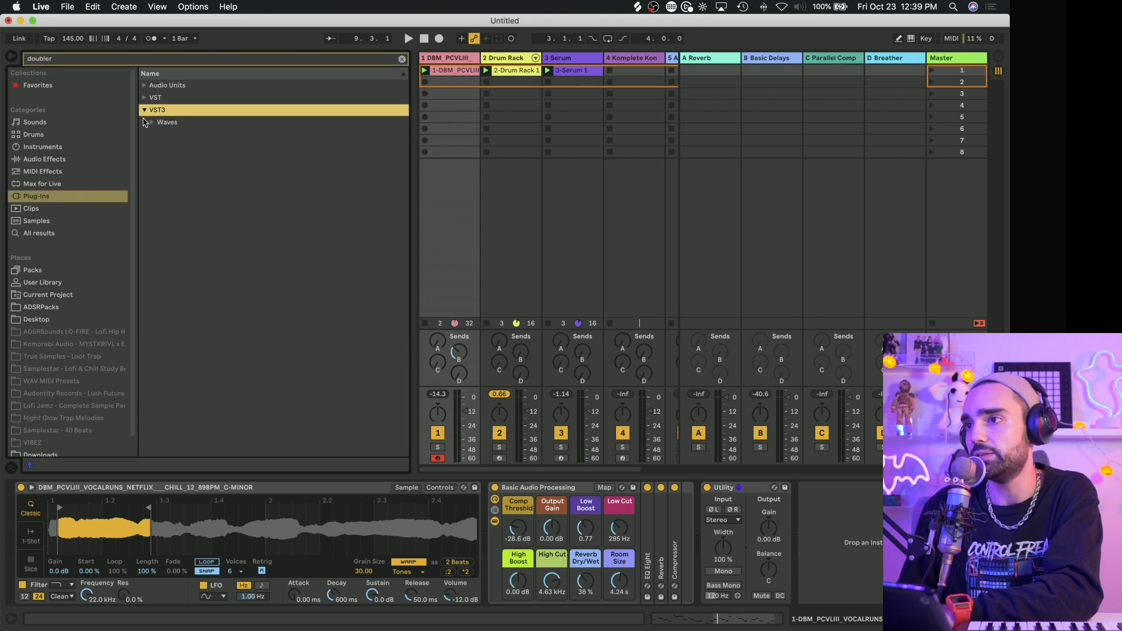
{"action": "left_click", "coordinate": [152, 123]}
{"action": "left_click_drag", "start_coordinate": [202, 201], "coordinate": [460, 225]}
{"action": "key", "text": "space"}
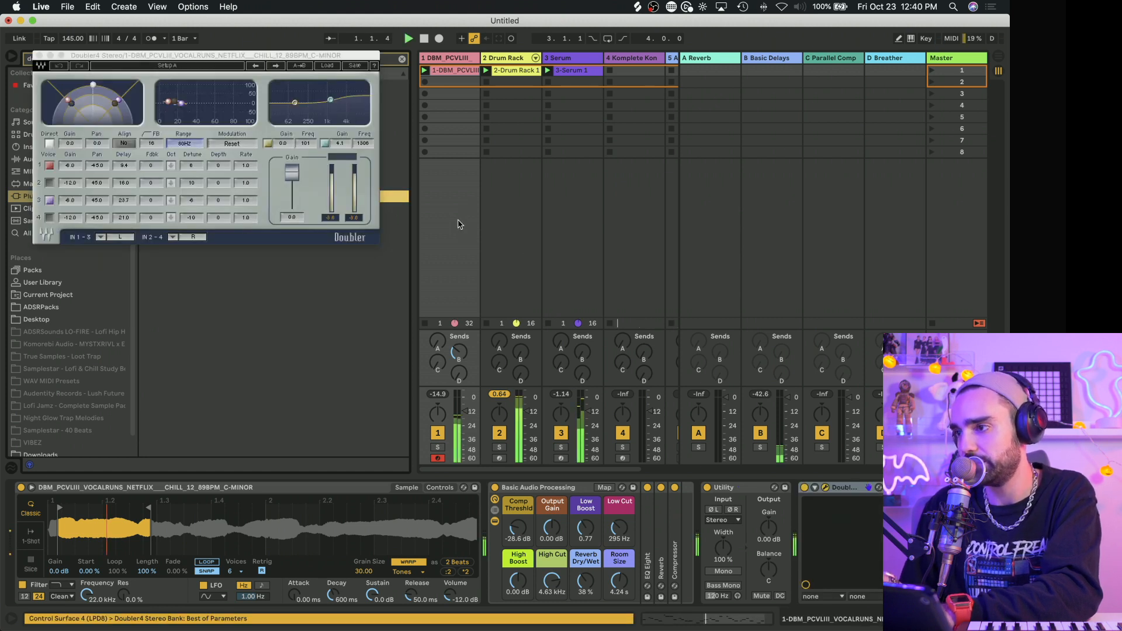
Step: Copy the sidechain Compressor from the Serum track to the end of the vocal track's chain and close the Doubler window
{"action": "left_click", "coordinate": [561, 58]}
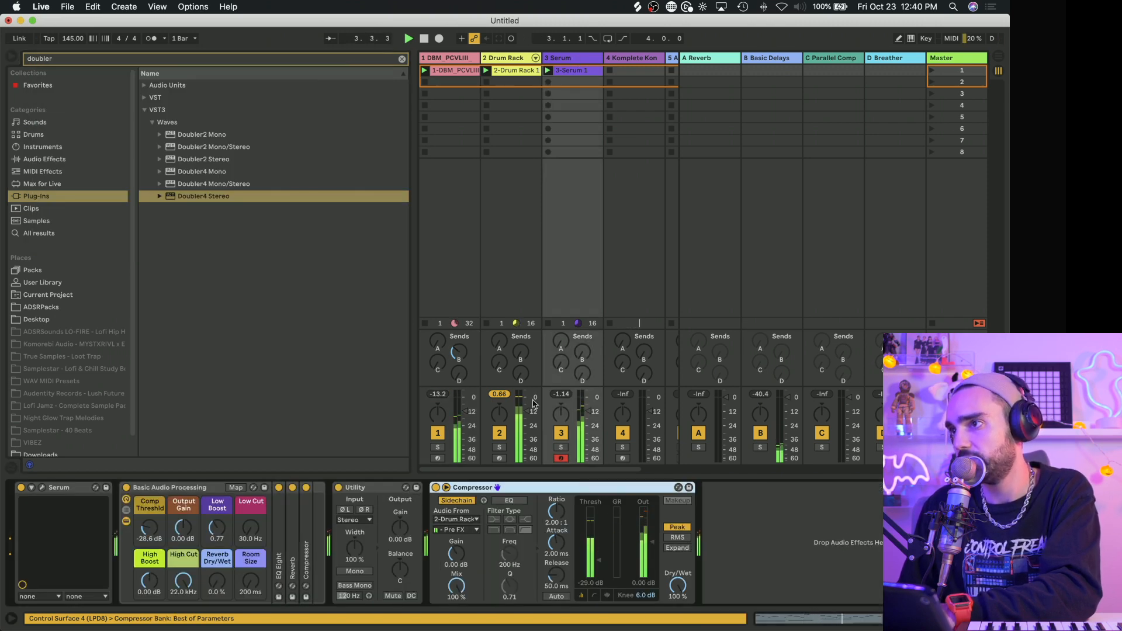
{"action": "left_click", "coordinate": [450, 58]}
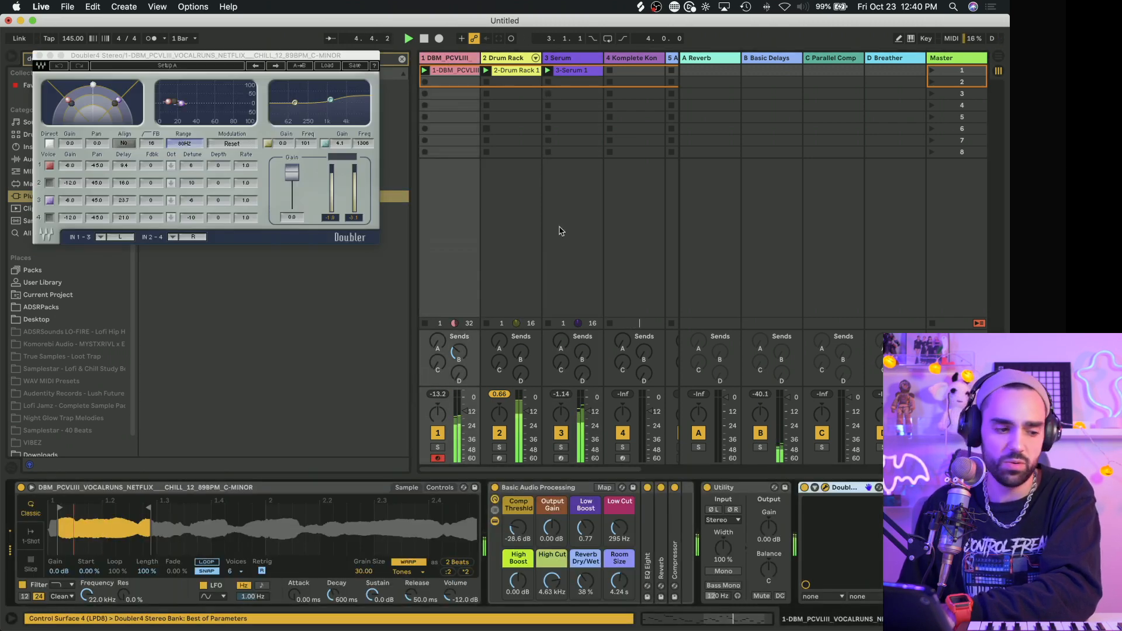
{"action": "left_click", "coordinate": [947, 488]}
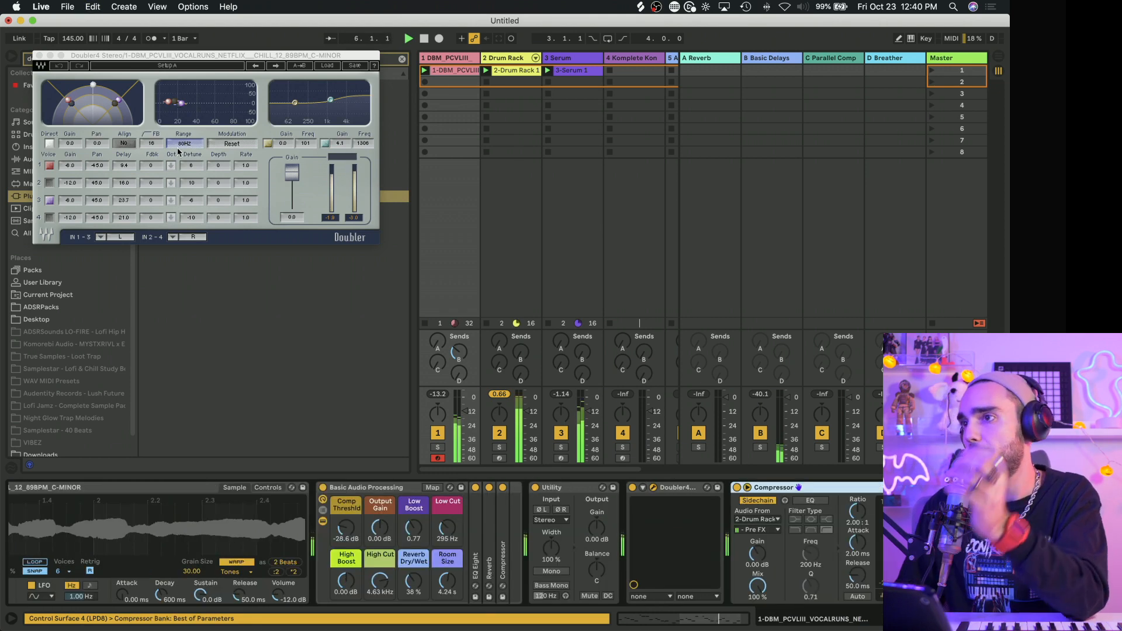
{"action": "left_click", "coordinate": [39, 57]}
{"action": "left_click", "coordinate": [39, 56]}
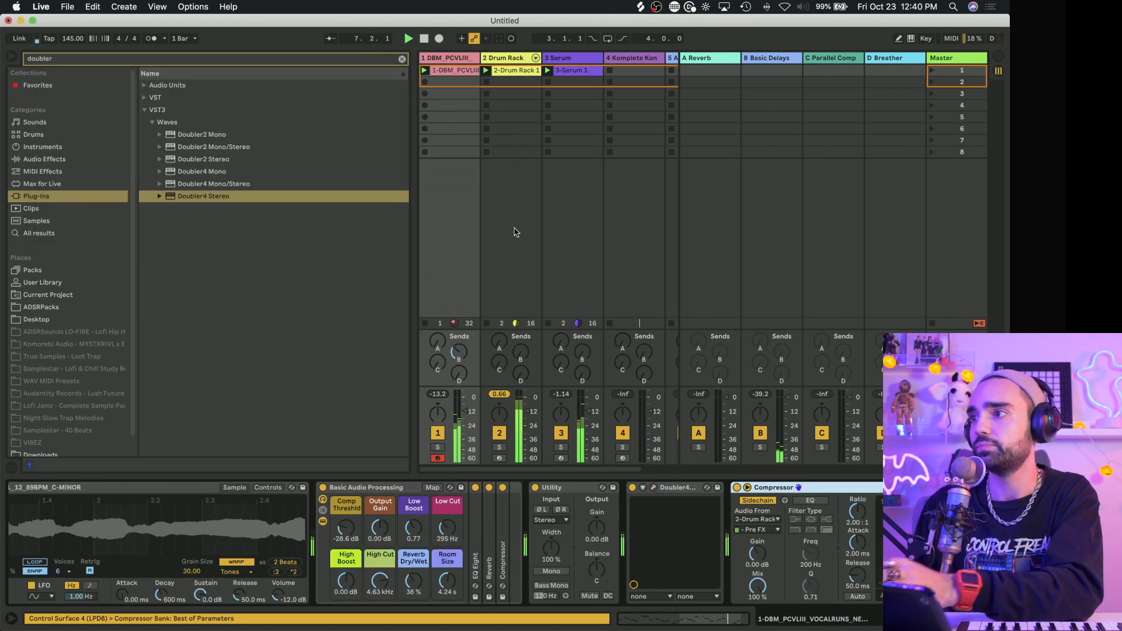
Step: Load the 808 long.adg preset from the User Library onto a new track and set that track's volume to -7.0 dB
{"action": "left_click", "coordinate": [12, 56]}
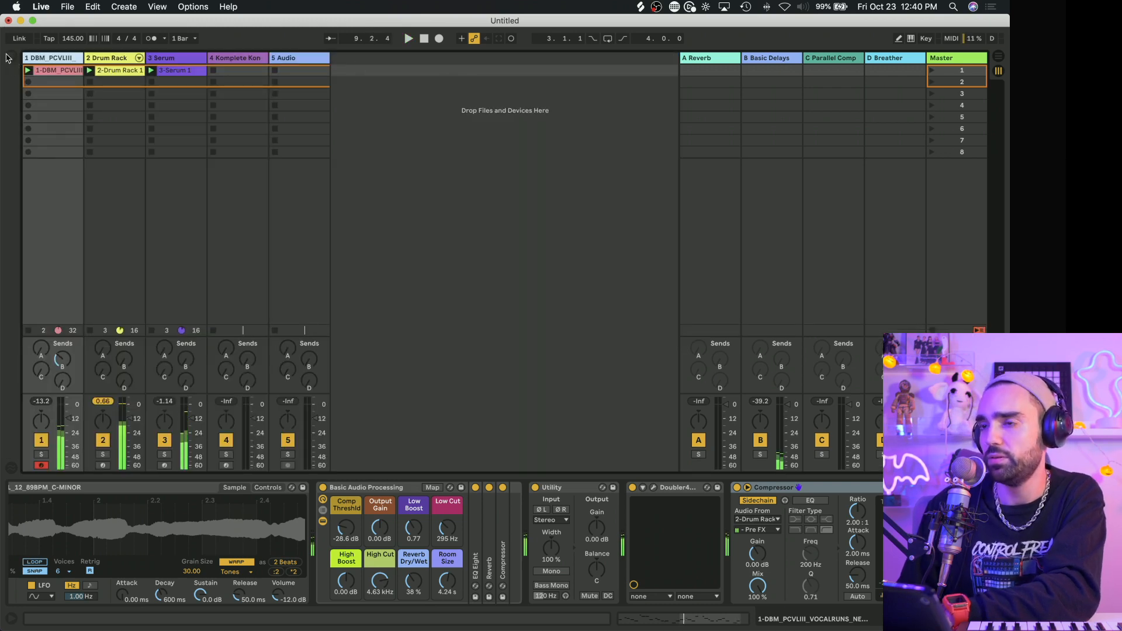
{"action": "left_click", "coordinate": [12, 56]}
{"action": "left_click", "coordinate": [44, 283]}
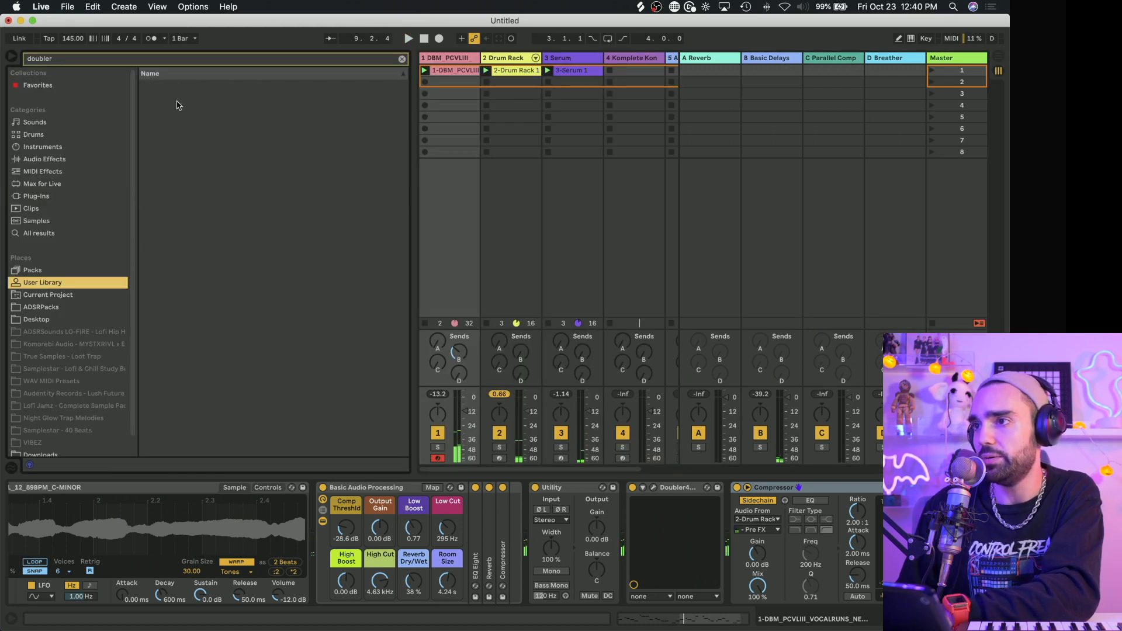
{"action": "left_click", "coordinate": [402, 59]}
{"action": "scroll", "coordinate": [667, 197], "scroll_direction": "right", "scroll_amount": 3}
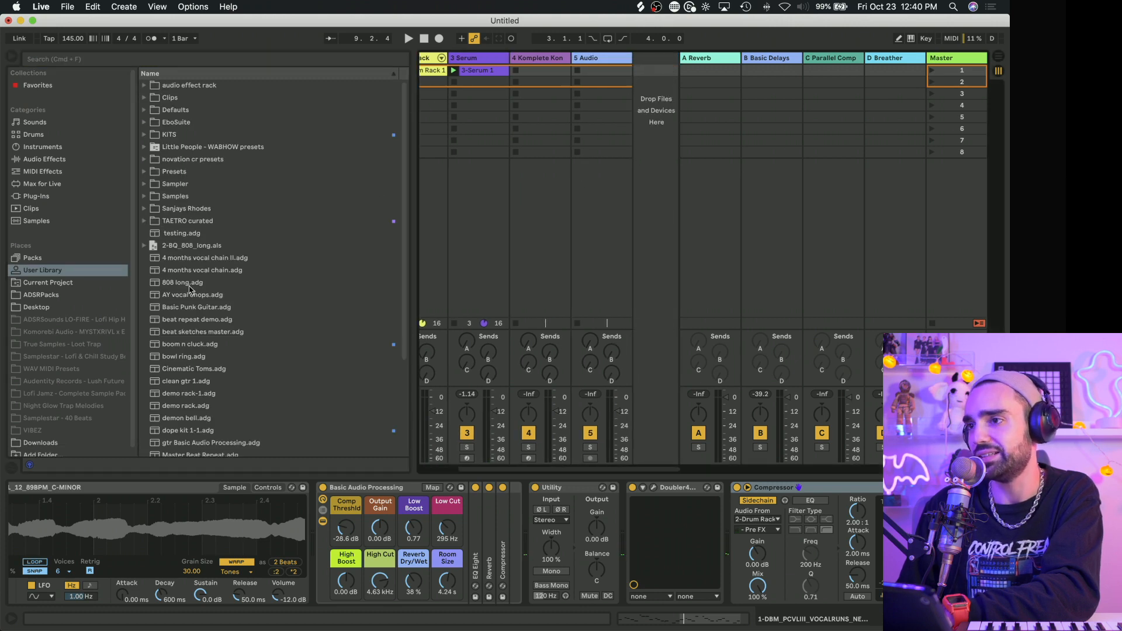
{"action": "left_click_drag", "start_coordinate": [545, 267], "coordinate": [653, 253]}
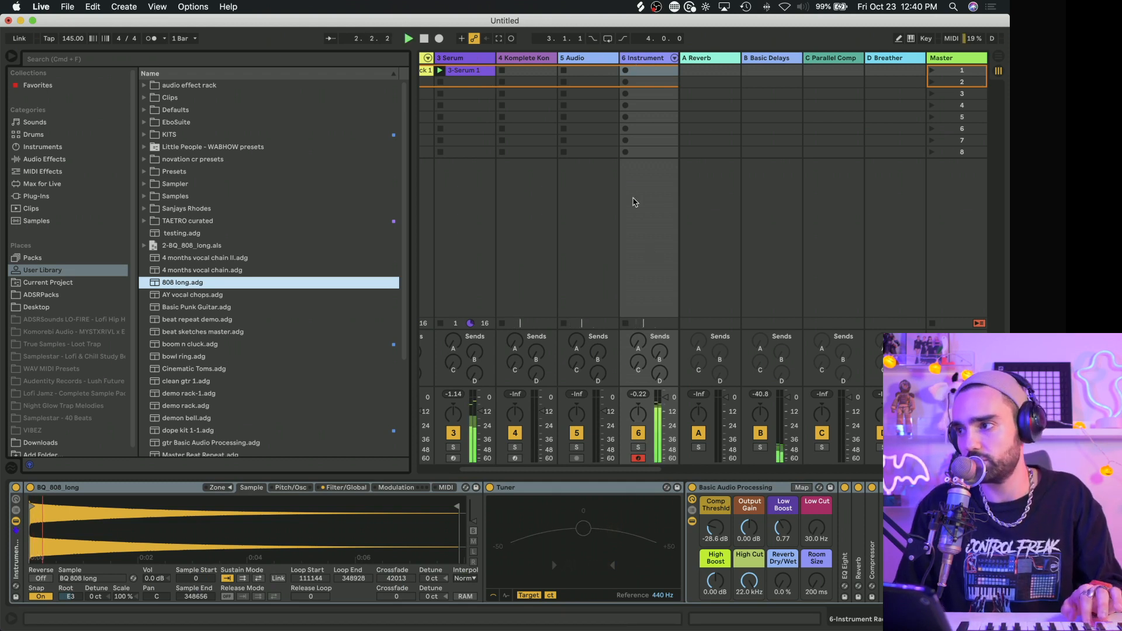
{"action": "left_click_drag", "start_coordinate": [663, 406], "coordinate": [664, 411]}
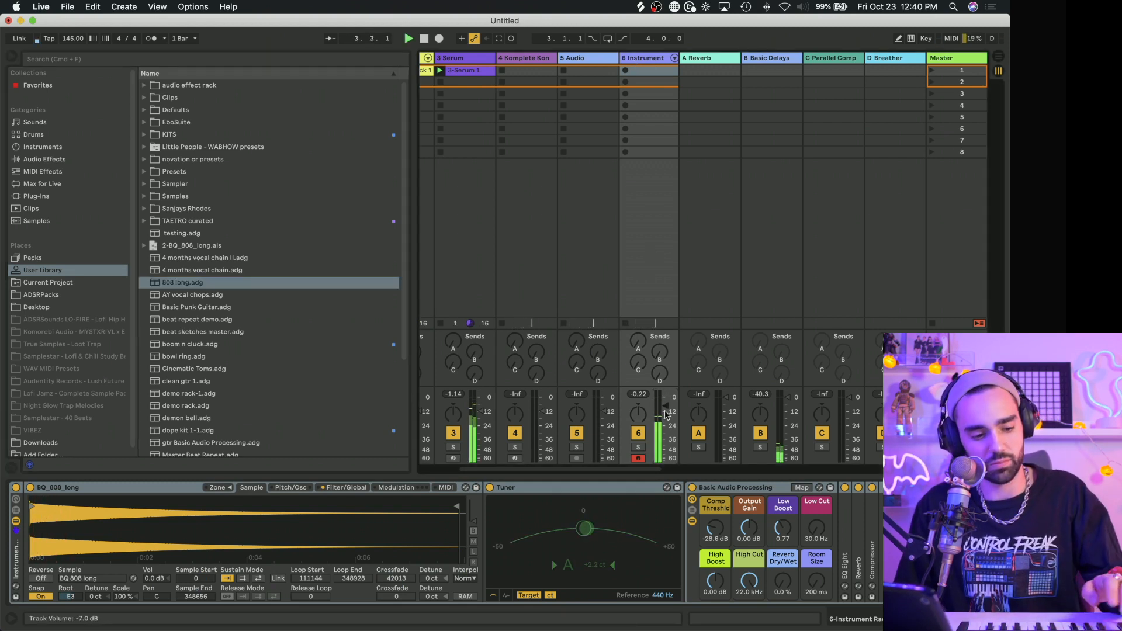
Step: Lower the 808 track's volume to about -10.2 dB and capture the bass line just played as a MIDI clip
{"action": "left_click_drag", "start_coordinate": [665, 413], "coordinate": [666, 415]}
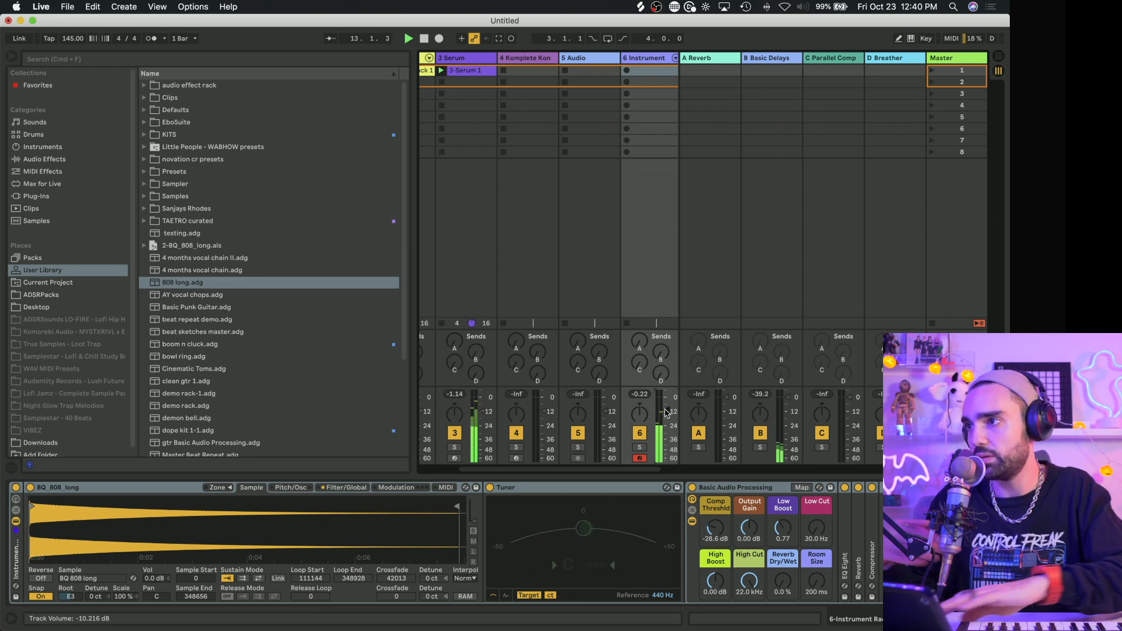
{"action": "key", "text": "space"}
{"action": "left_click", "coordinate": [499, 39]}
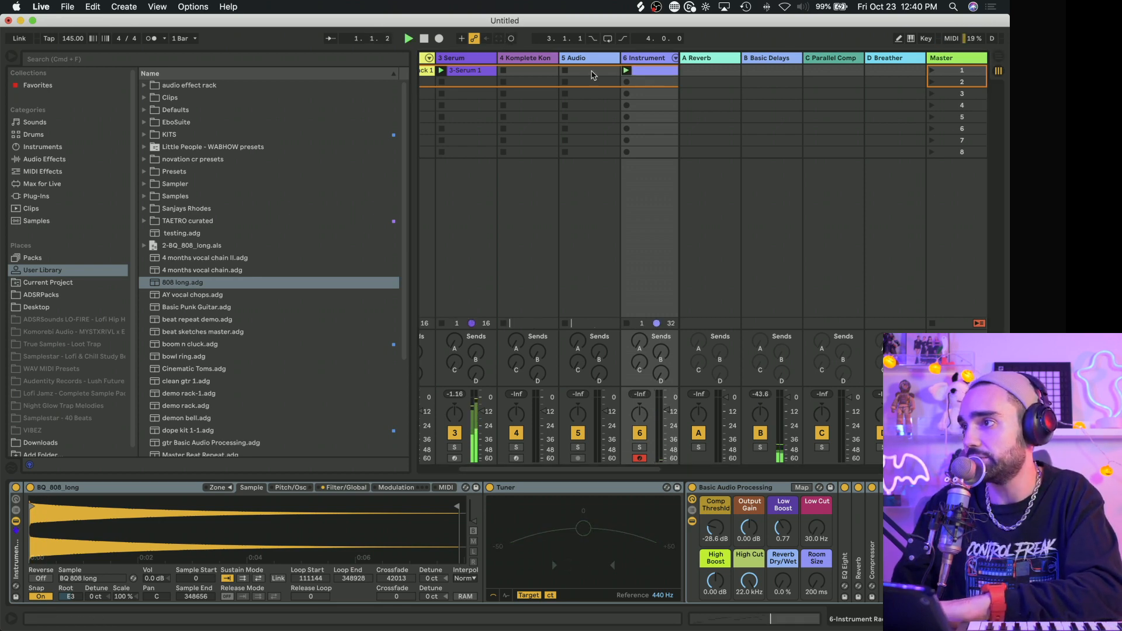
Step: Move the captured 808 clip's start marker to 5.1.1 and select all its notes, then return to the track's devices
{"action": "left_click", "coordinate": [651, 73]}
{"action": "left_click_drag", "start_coordinate": [771, 500], "coordinate": [466, 498]}
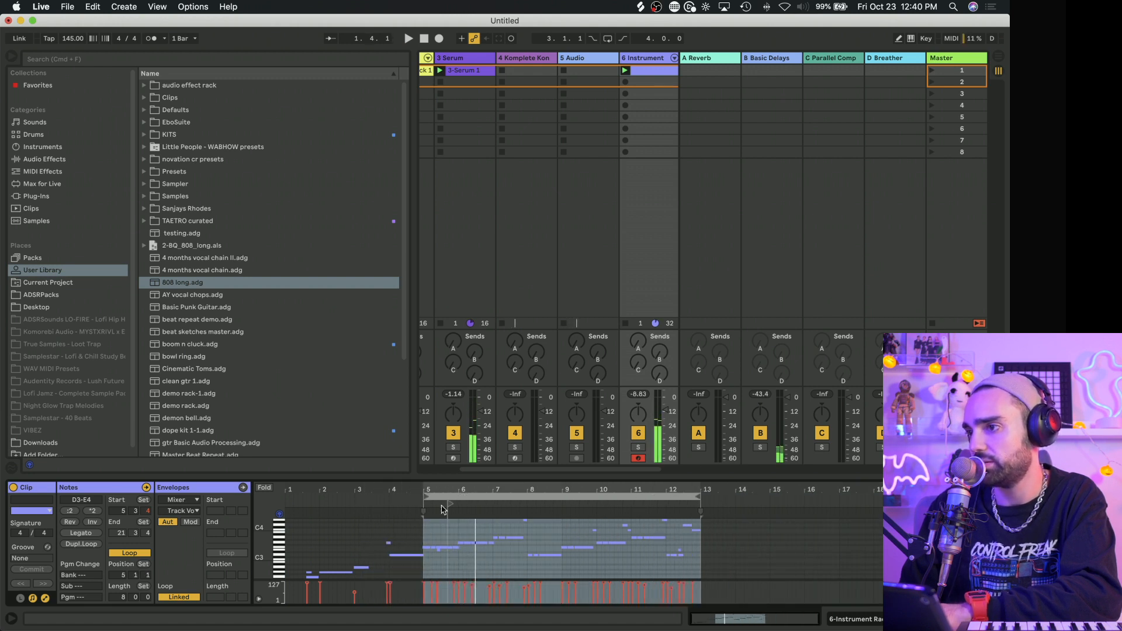
{"action": "left_click_drag", "start_coordinate": [451, 504], "coordinate": [426, 504]}
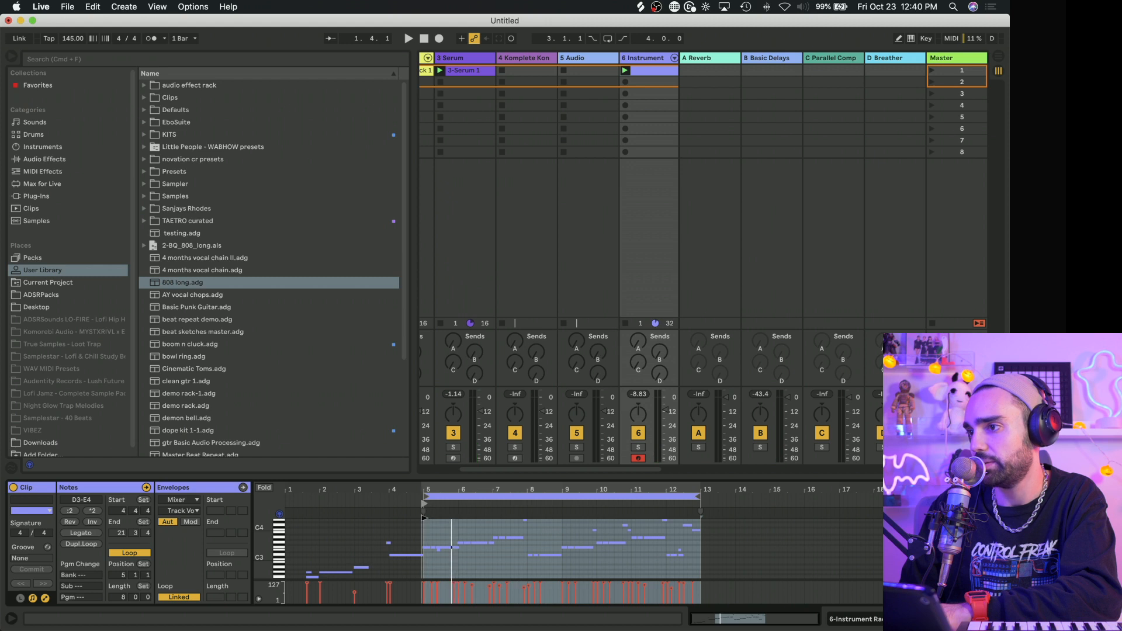
{"action": "key", "text": "space"}
{"action": "left_click_drag", "start_coordinate": [426, 490], "coordinate": [426, 538]}
{"action": "key", "text": "super+a"}
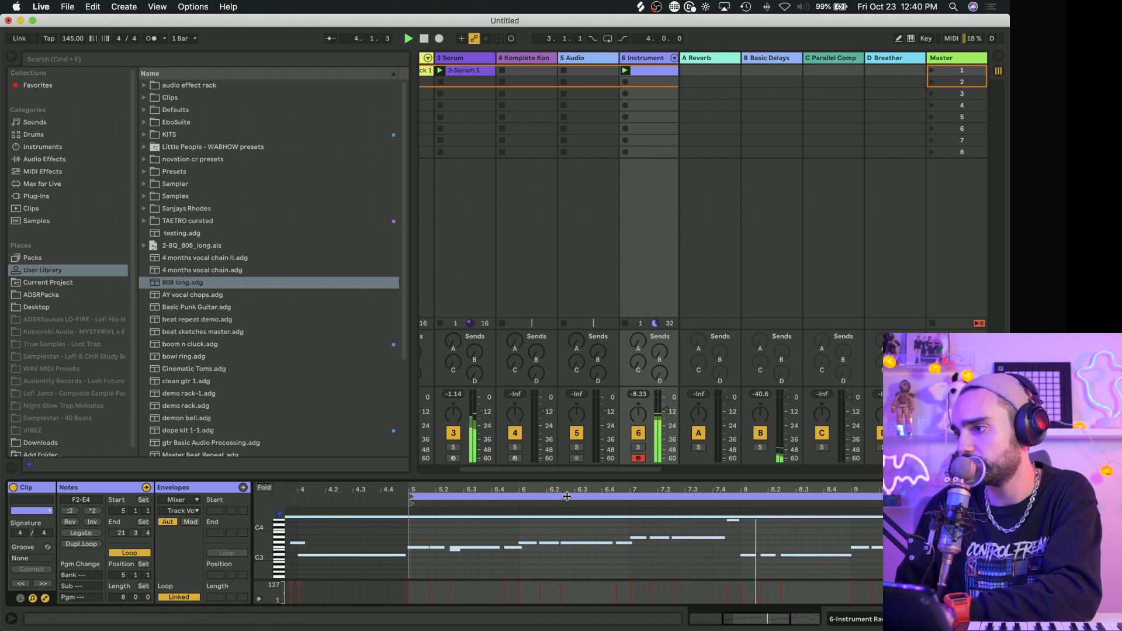
{"action": "left_click_drag", "start_coordinate": [576, 489], "coordinate": [832, 505]}
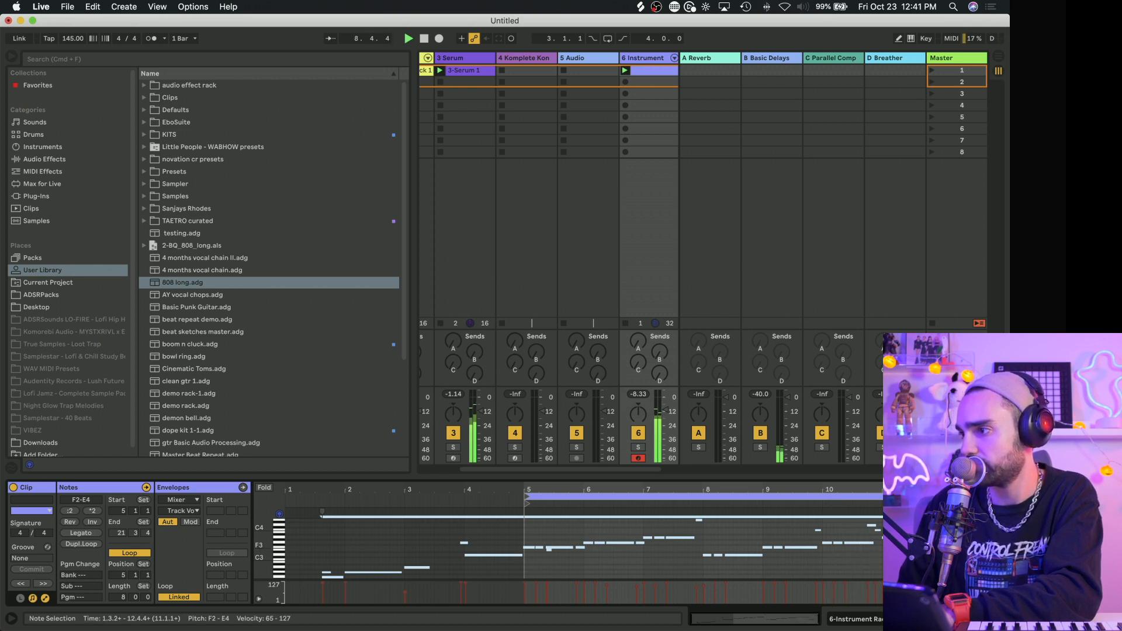
{"action": "left_click", "coordinate": [649, 62]}
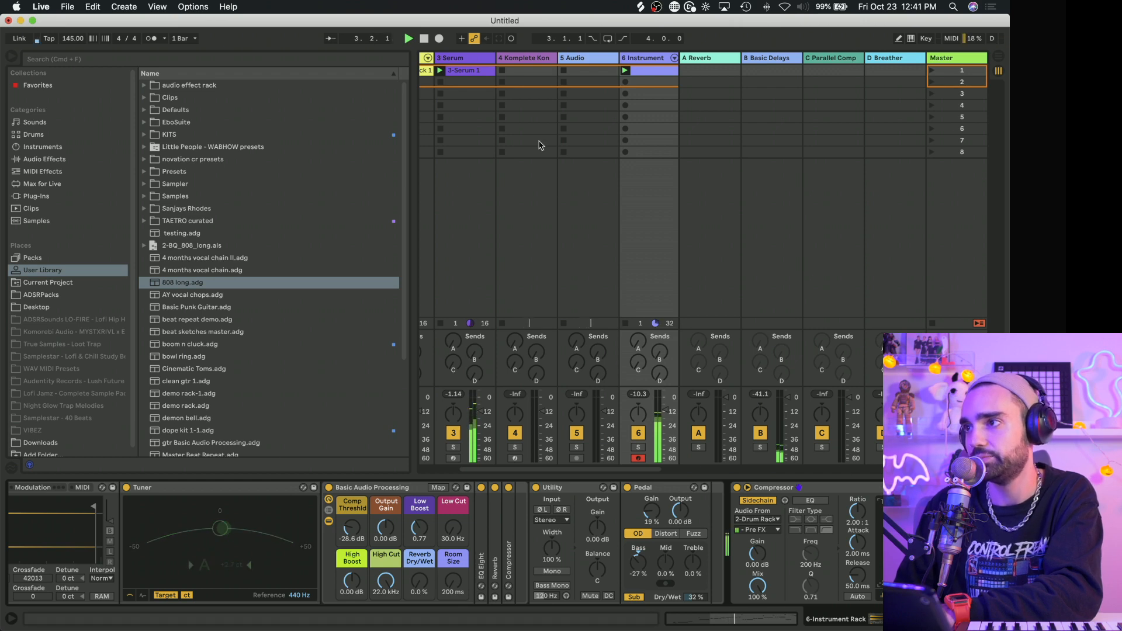
Step: Open Komplete Kontrol on track 4, choose the Lo-Fi Glow instrument and filter its presets to Mallet Instruments
{"action": "left_click", "coordinate": [527, 61]}
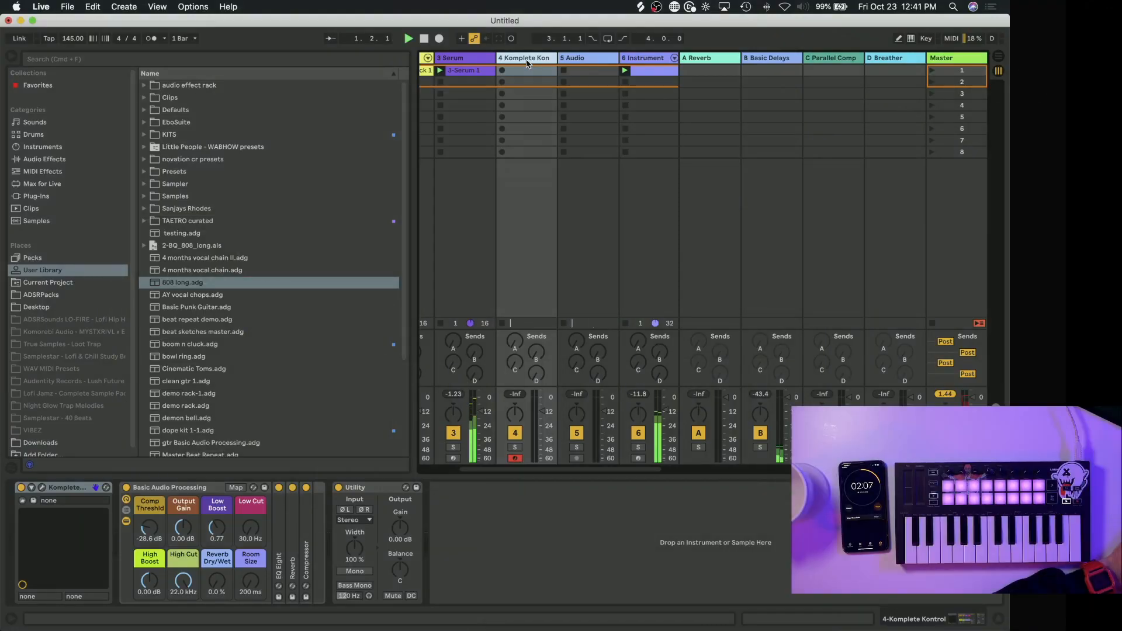
{"action": "left_click", "coordinate": [43, 489]}
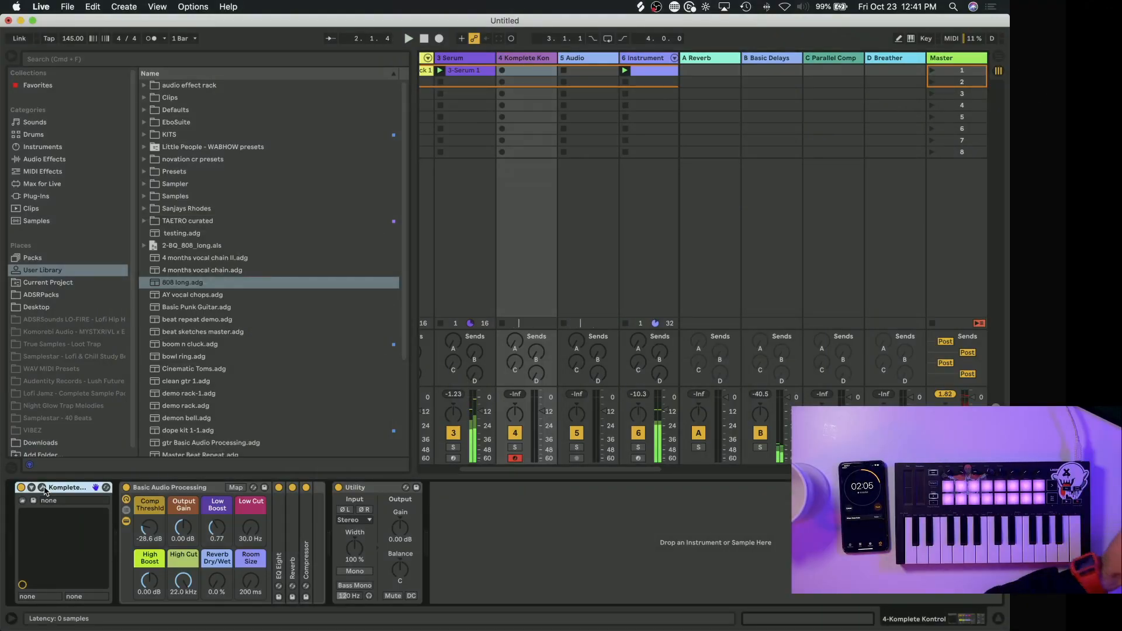
{"action": "left_click", "coordinate": [529, 196]}
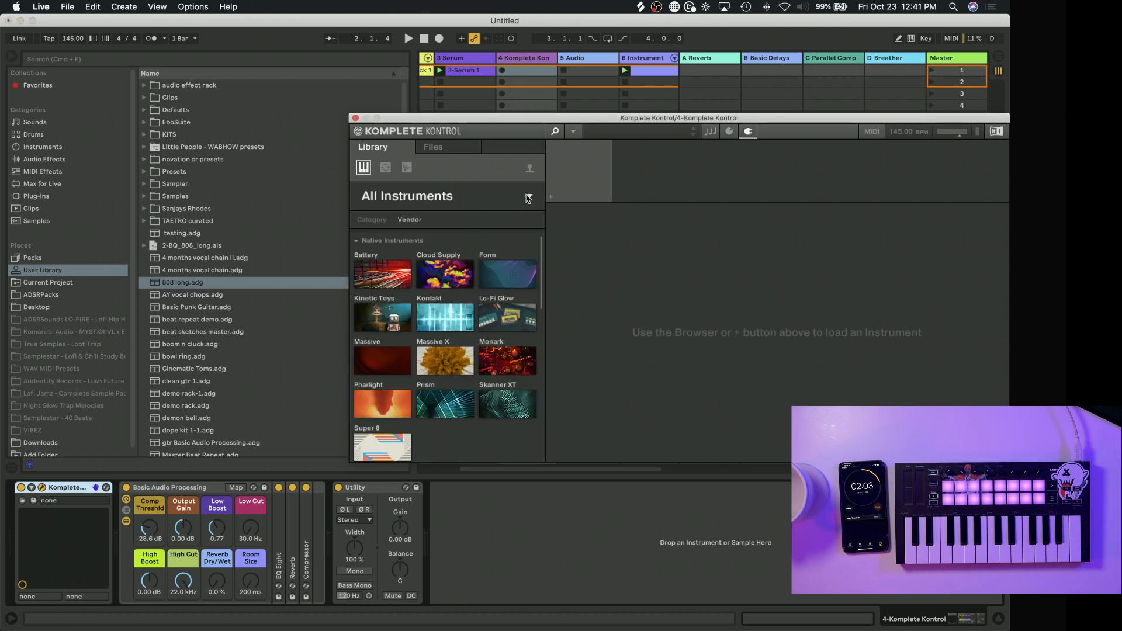
{"action": "left_click", "coordinate": [506, 317]}
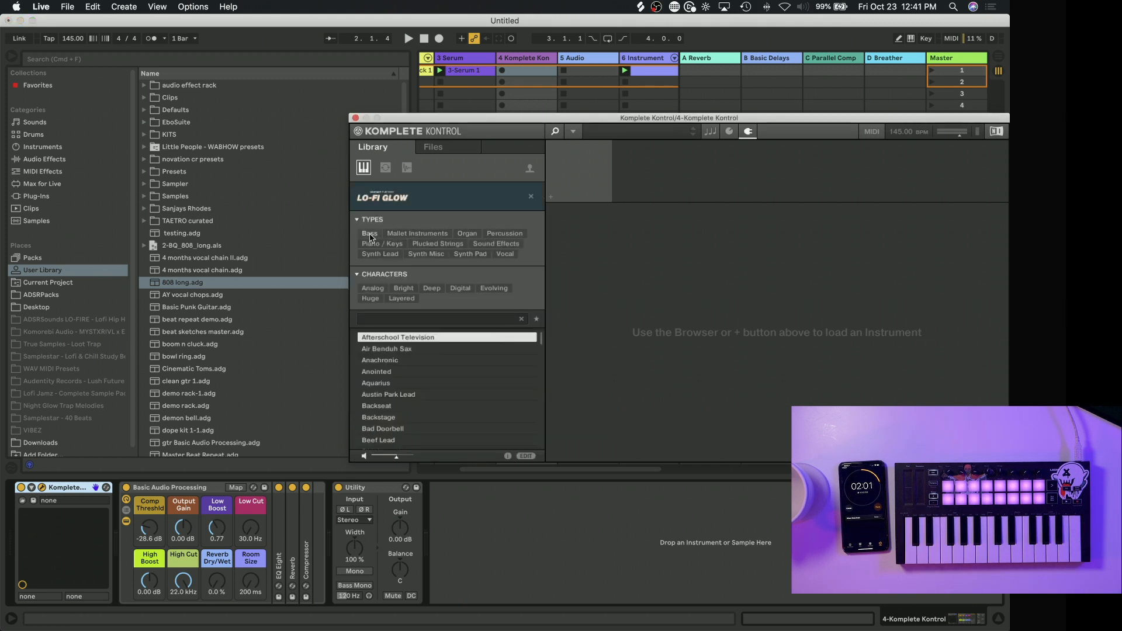
{"action": "left_click", "coordinate": [417, 233]}
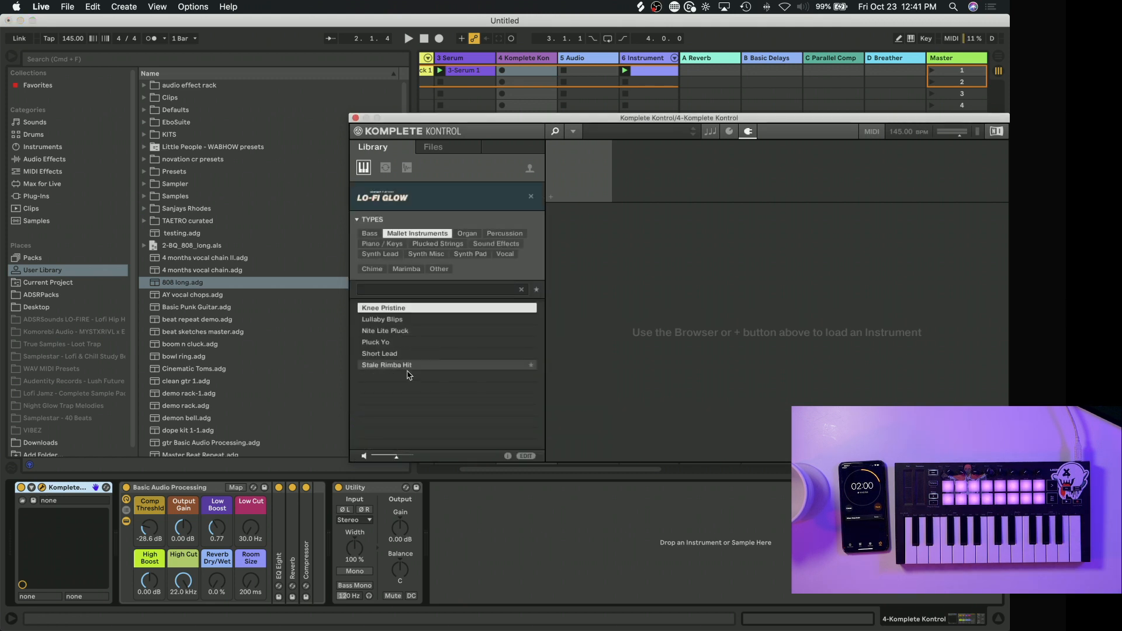
Step: Audition the Pluck Yo and Short Lead presets and load Lullaby Blips
{"action": "double_click", "coordinate": [386, 343]}
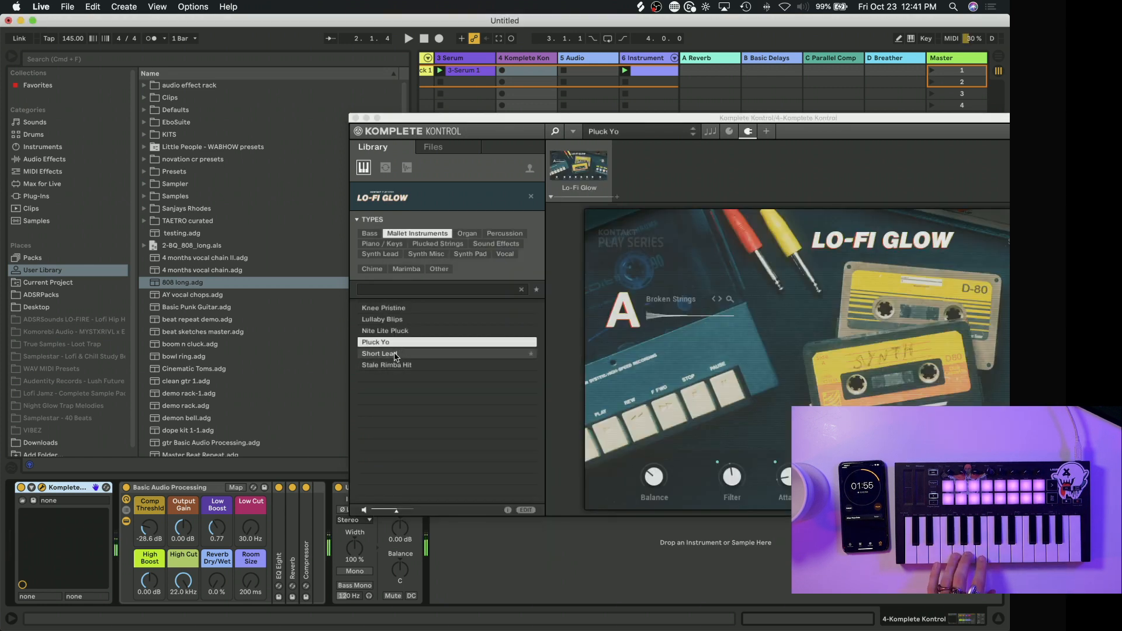
{"action": "double_click", "coordinate": [396, 355]}
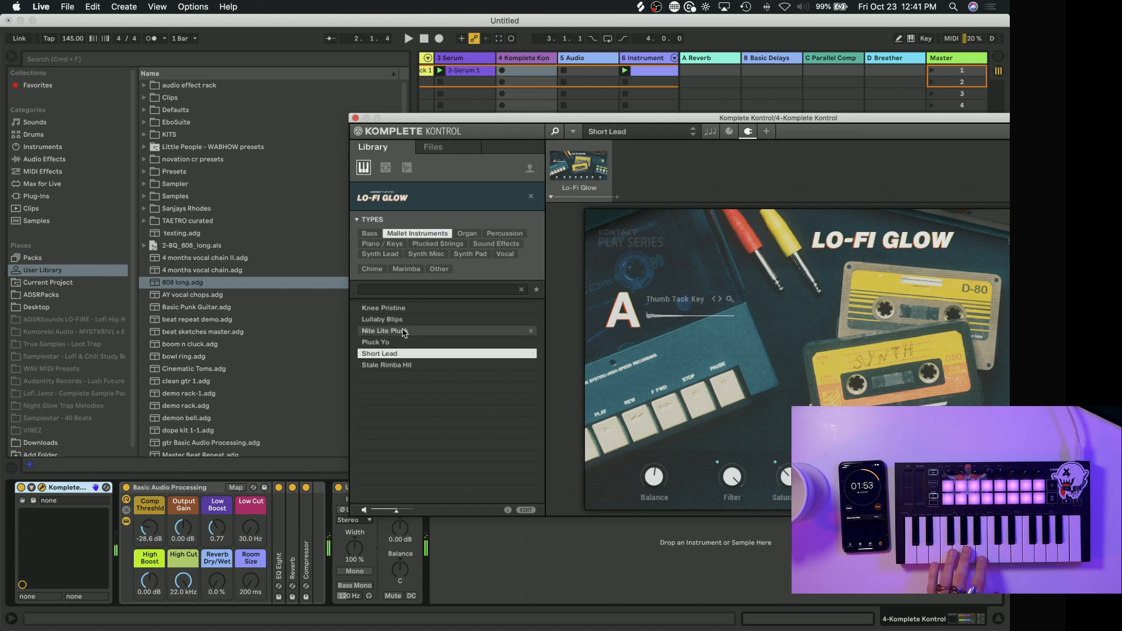
{"action": "left_click", "coordinate": [403, 365]}
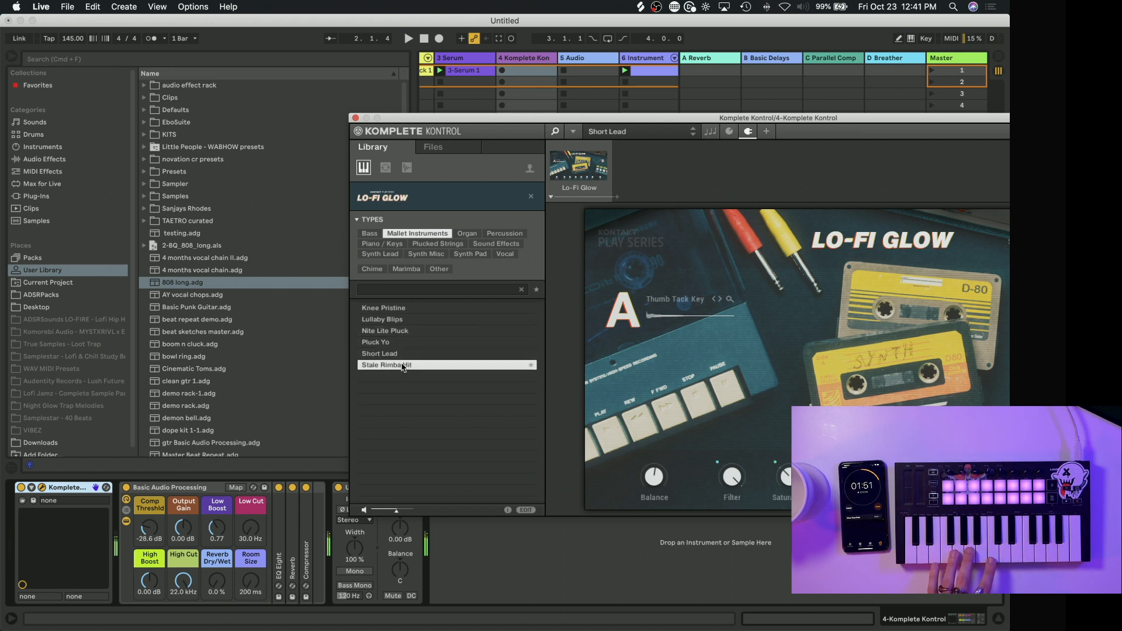
{"action": "left_click", "coordinate": [395, 319]}
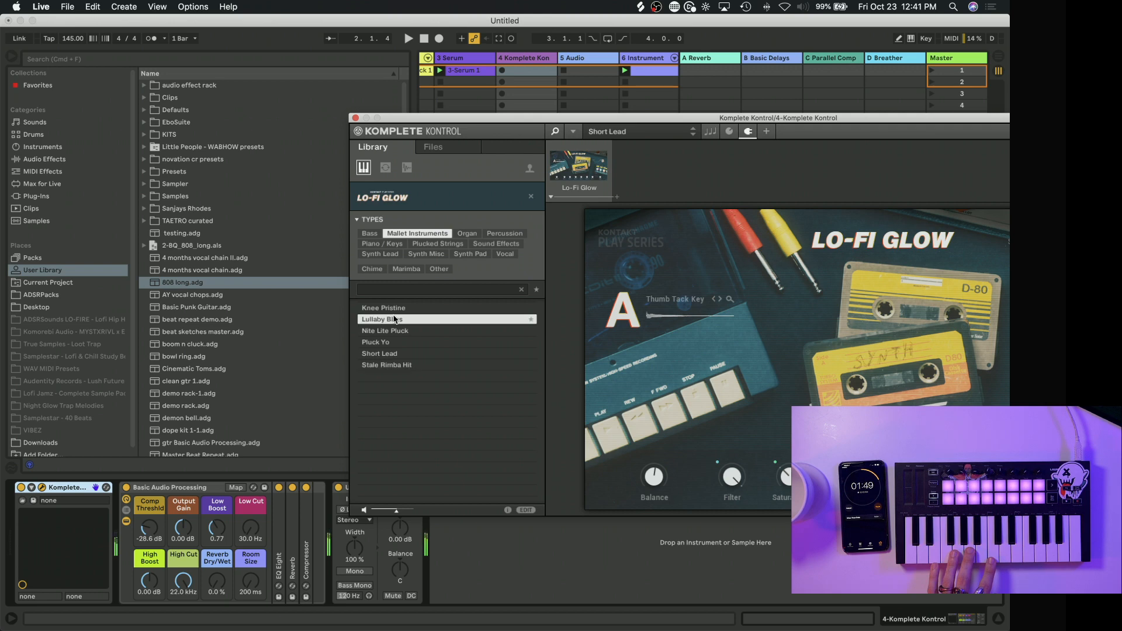
Step: Set the Komplete Kontrol track's Low Cut to 522 Hz and add the drum-sidechained Compressor at the chain's end, closing the instrument window
{"action": "left_click_drag", "start_coordinate": [251, 528], "coordinate": [251, 515]}
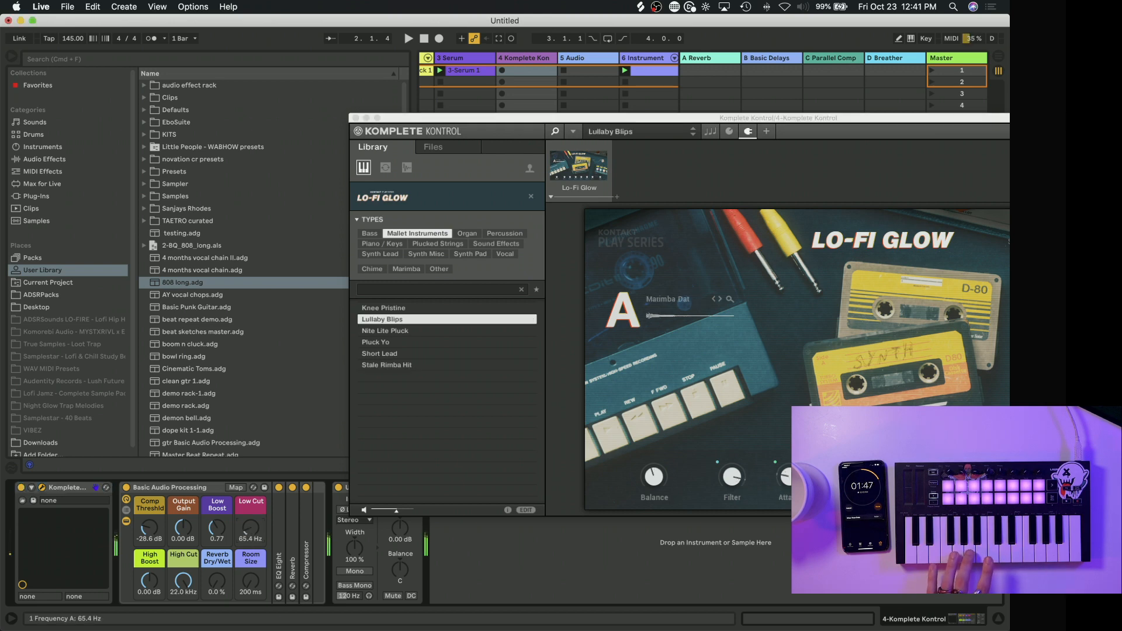
{"action": "left_click", "coordinate": [514, 583]}
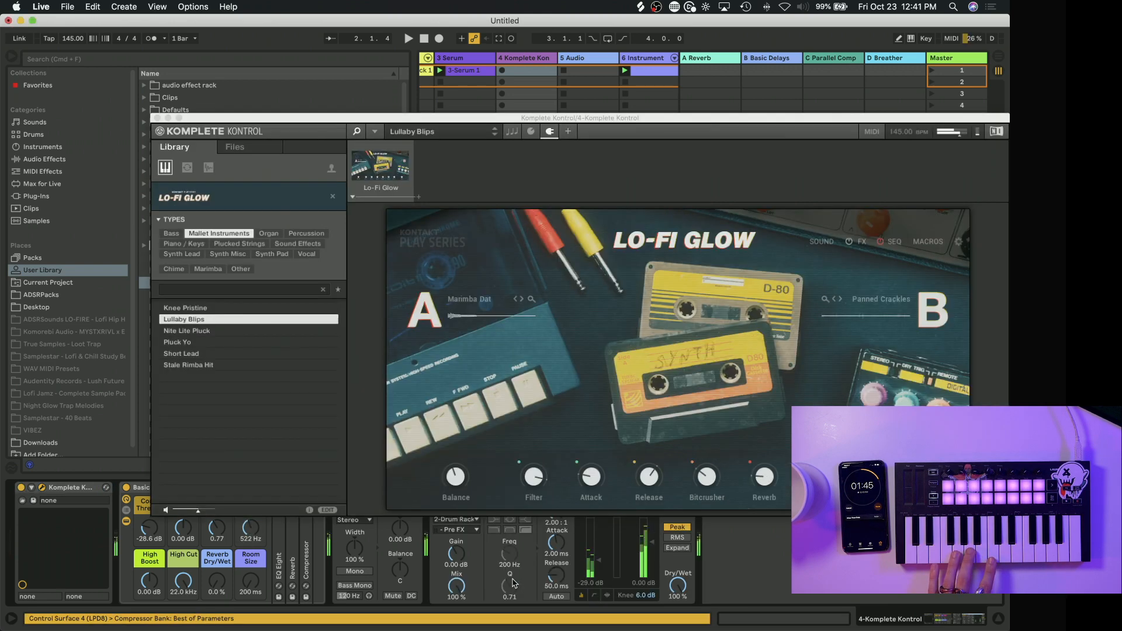
{"action": "left_click_drag", "start_coordinate": [259, 119], "coordinate": [592, 233]}
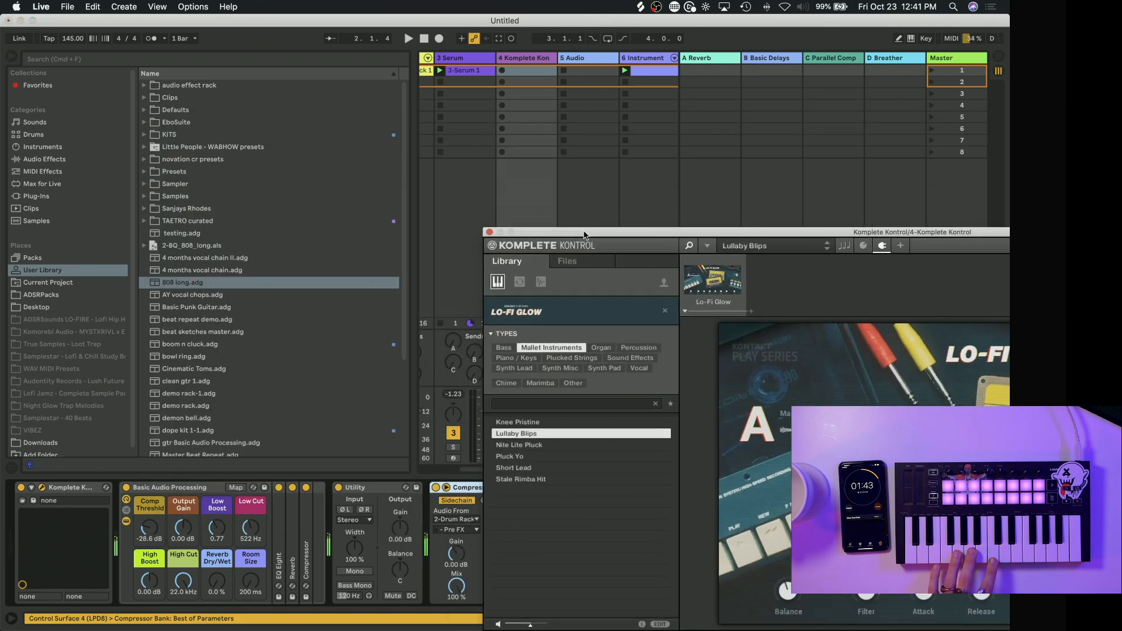
{"action": "double_click", "coordinate": [719, 236]}
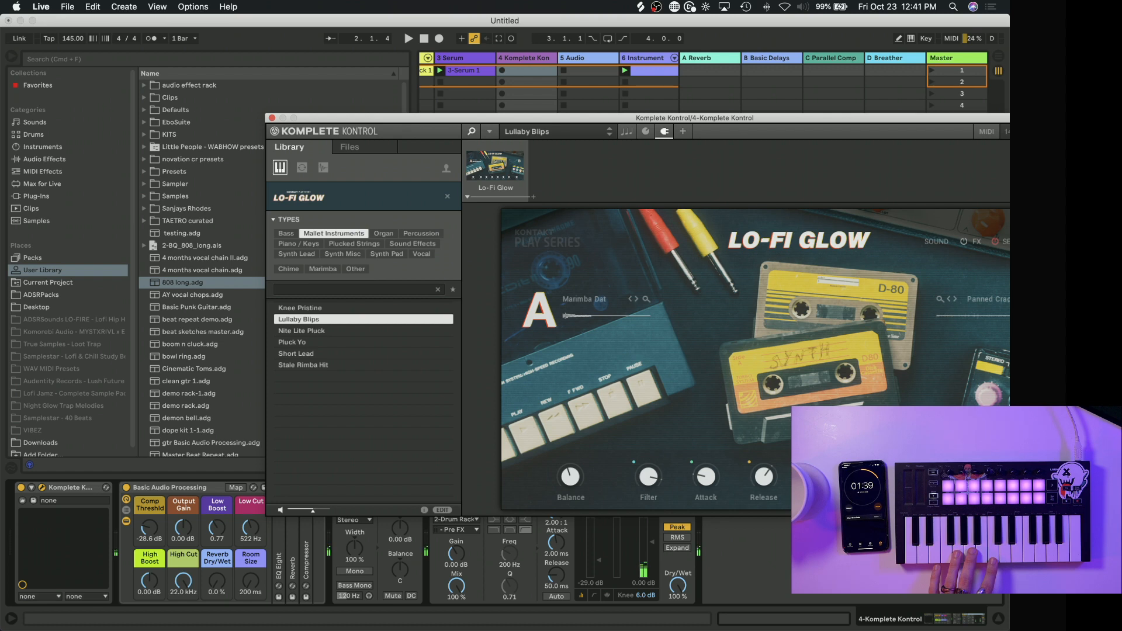
{"action": "left_click", "coordinate": [272, 118]}
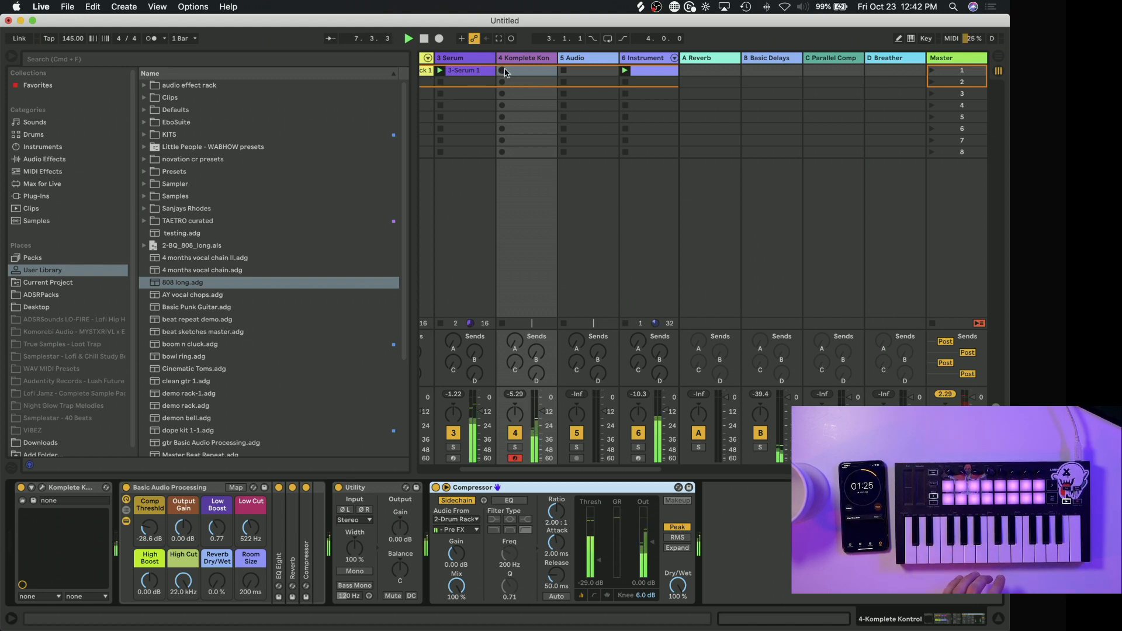
Step: Record a Lullaby Blips melody into track 4's first clip slot and loop 8 bars of it from 2.1.1
{"action": "left_click", "coordinate": [502, 71]}
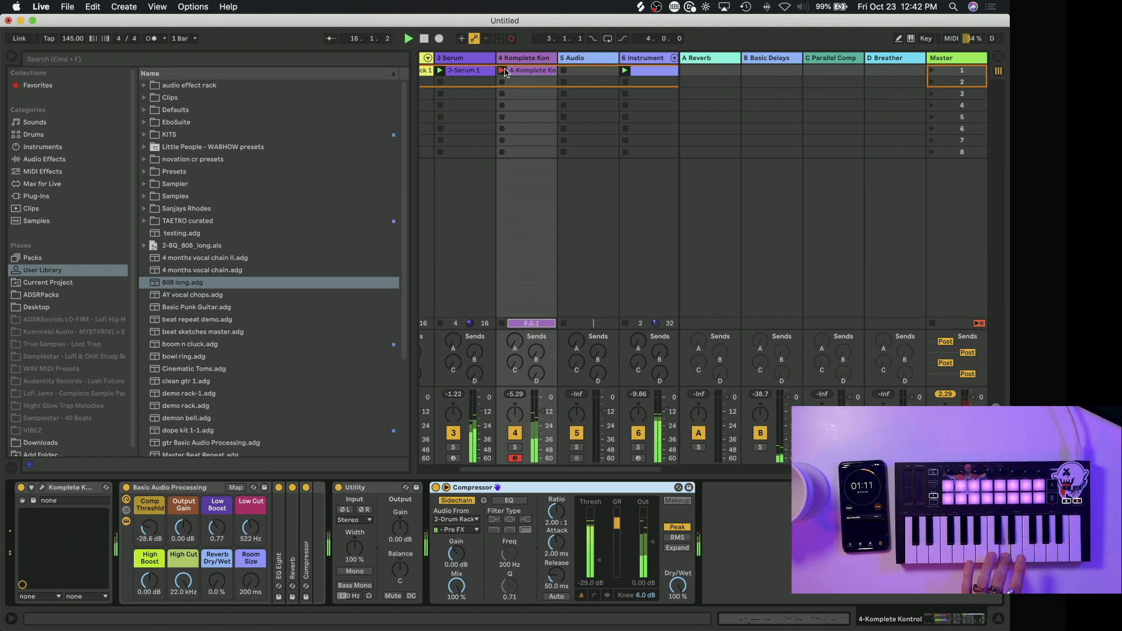
{"action": "left_click", "coordinate": [502, 71]}
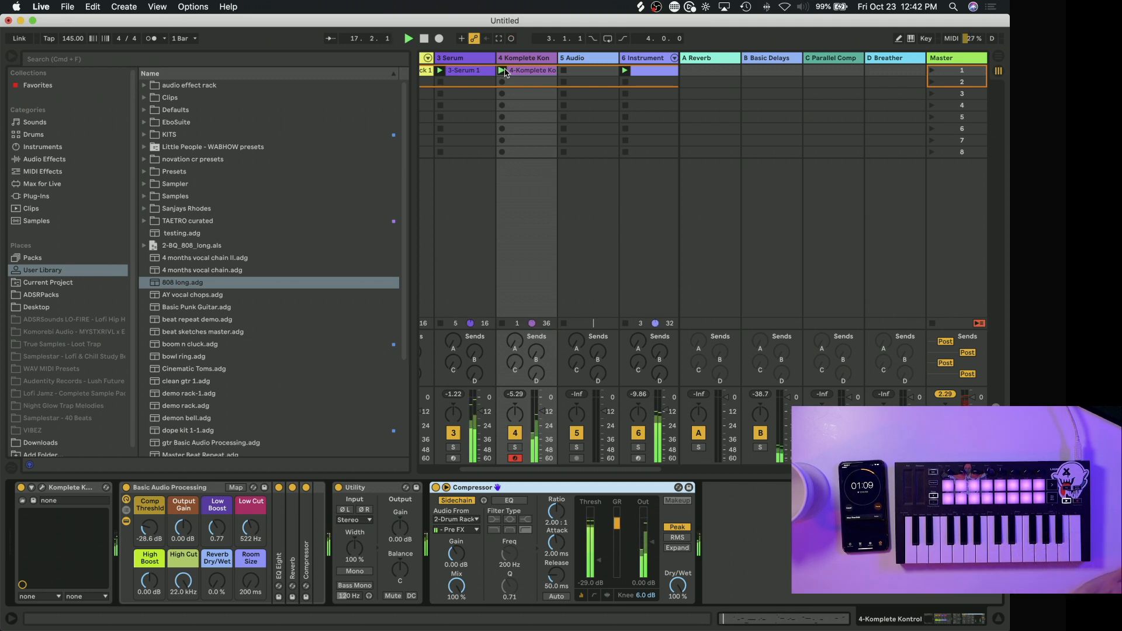
{"action": "key", "text": "super+a"}
{"action": "left_click_drag", "start_coordinate": [288, 496], "coordinate": [362, 499]}
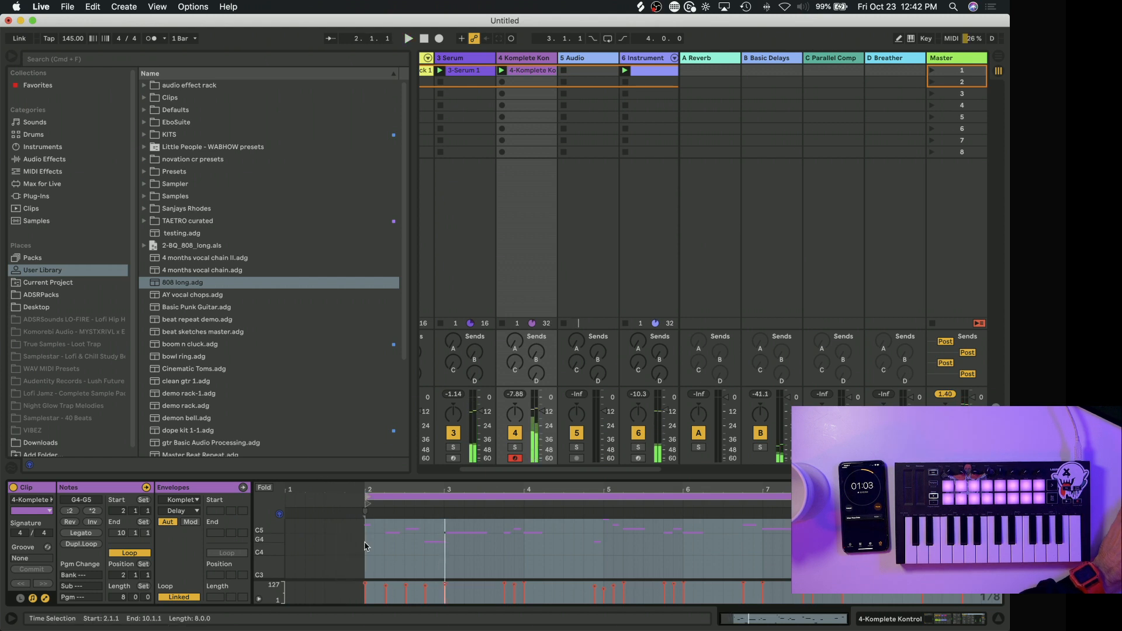
{"action": "left_click", "coordinate": [361, 517]}
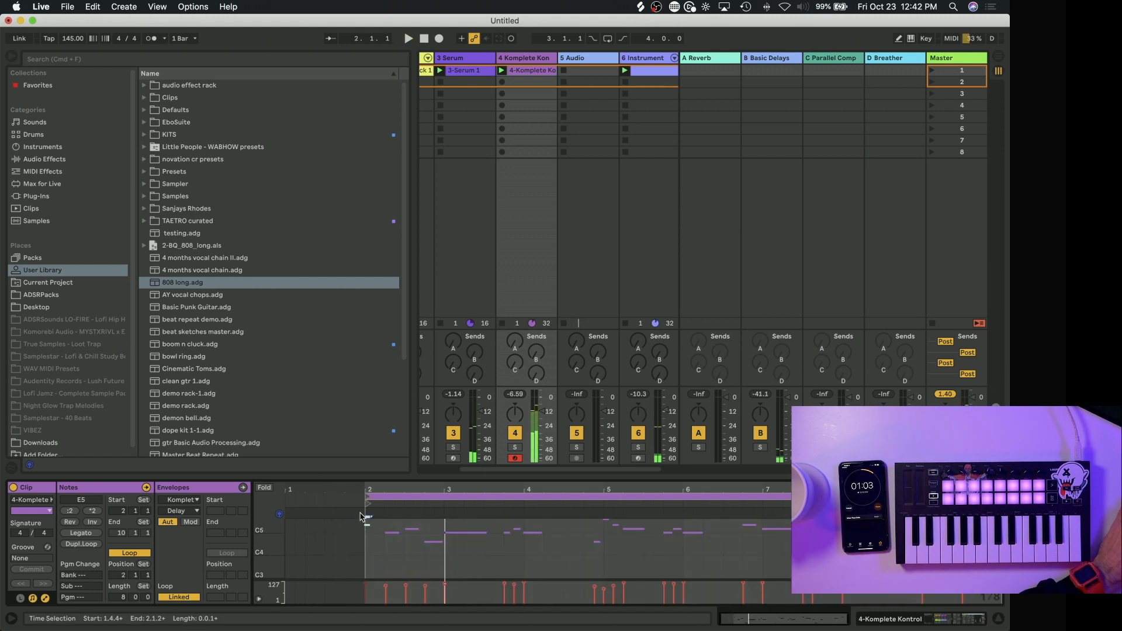
Step: Set Lo-Fi Glow's Bitcrusher to 35% and its Balance to A 100 | B 0, and close the Komplete Kontrol window
{"action": "left_click", "coordinate": [526, 58]}
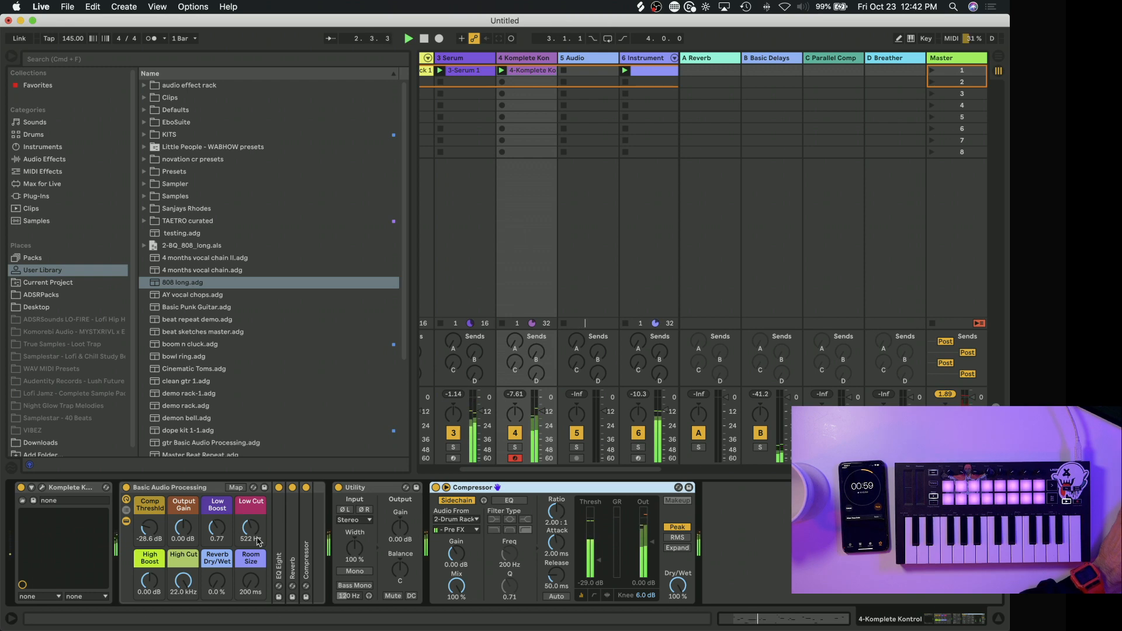
{"action": "left_click", "coordinate": [42, 488]}
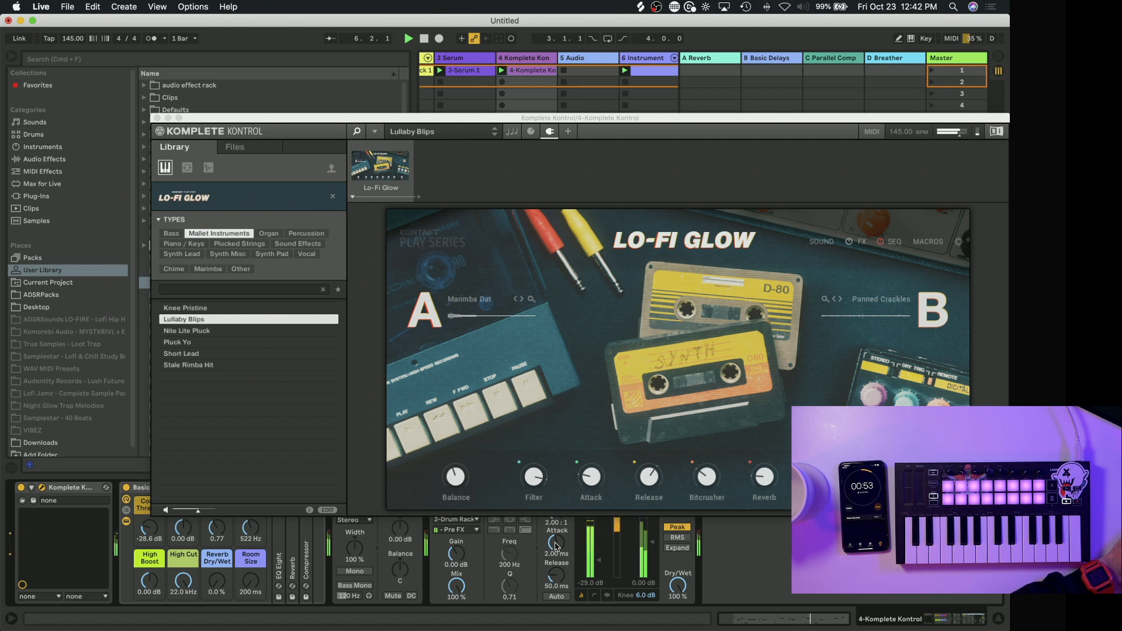
{"action": "left_click_drag", "start_coordinate": [708, 488], "coordinate": [711, 457]}
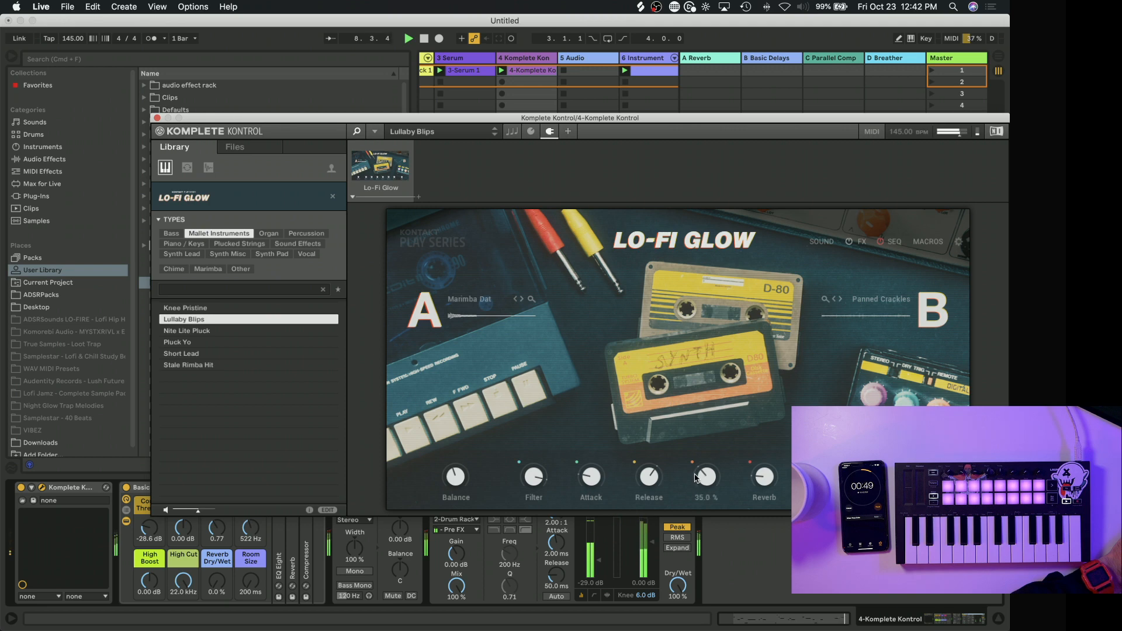
{"action": "left_click_drag", "start_coordinate": [456, 492], "coordinate": [457, 551]}
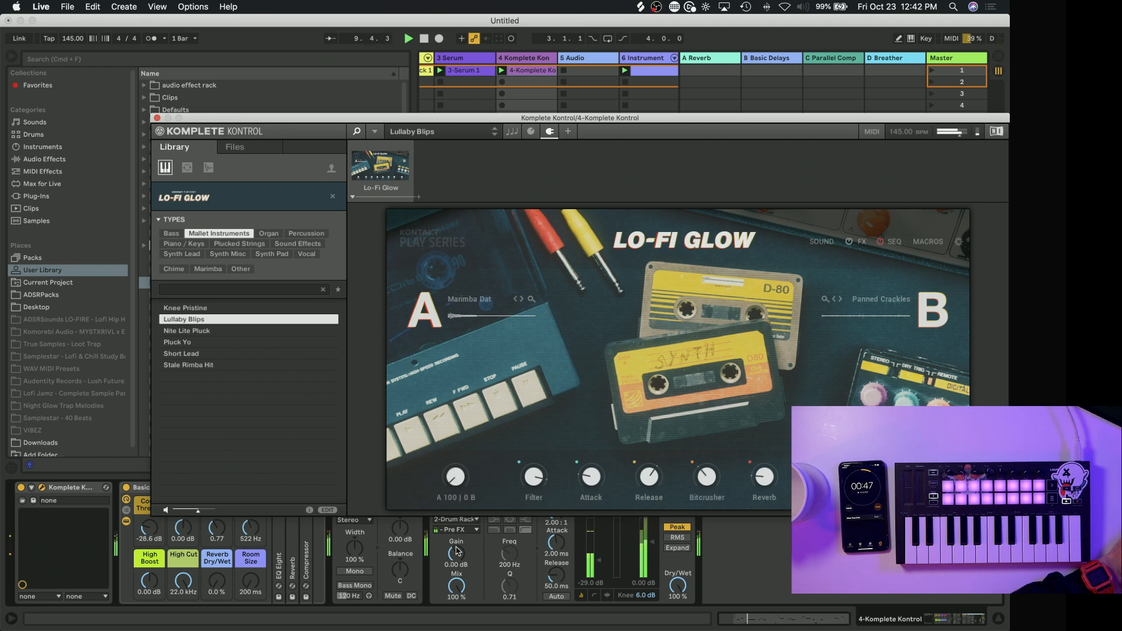
{"action": "left_click", "coordinate": [157, 118]}
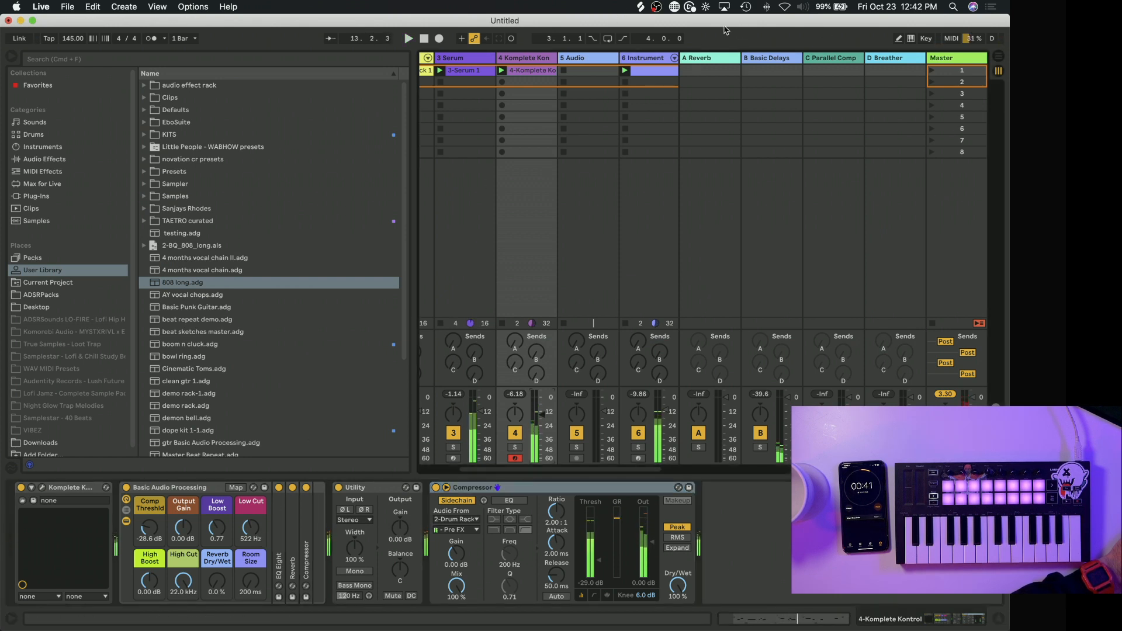
Step: Switch to Splice, search the samples for "hihats", browse the list and shorten the search to "hihat"
{"action": "left_click", "coordinate": [657, 7]}
{"action": "left_click", "coordinate": [641, 7]}
{"action": "left_click", "coordinate": [697, 51]}
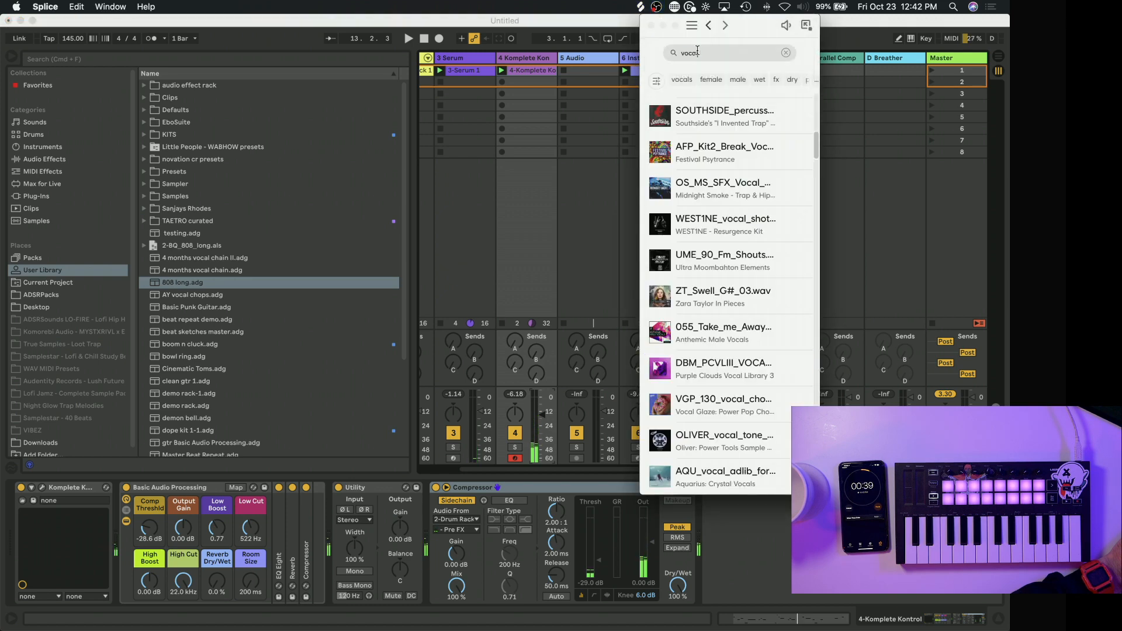
{"action": "type", "text": "hihats"}
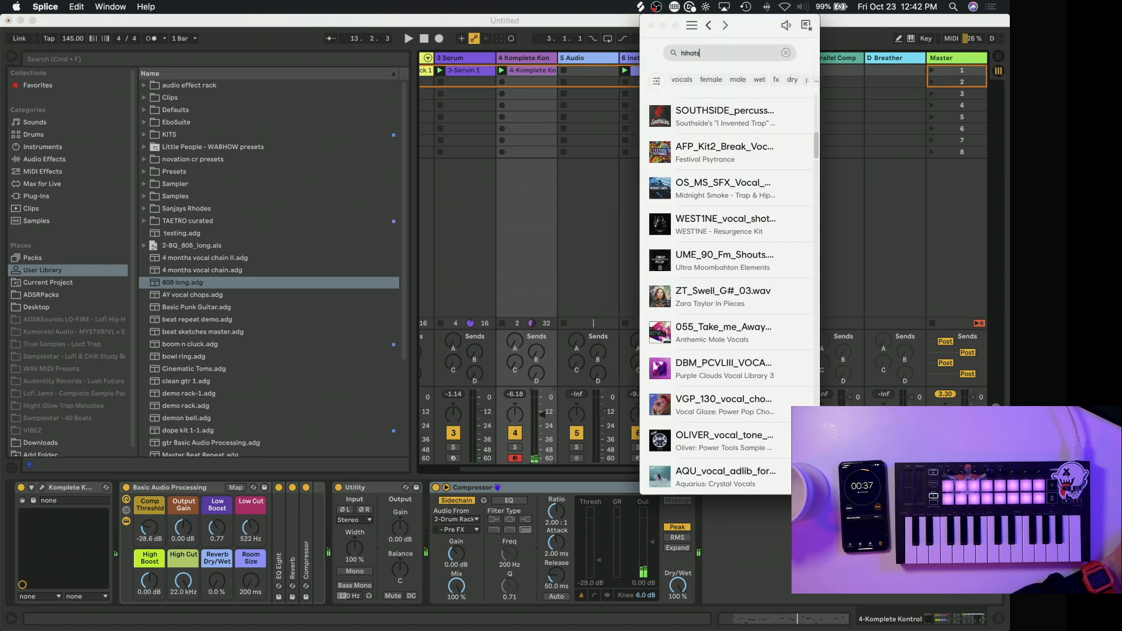
{"action": "left_click", "coordinate": [669, 202]}
{"action": "scroll", "coordinate": [664, 293], "scroll_direction": "down", "scroll_amount": 15}
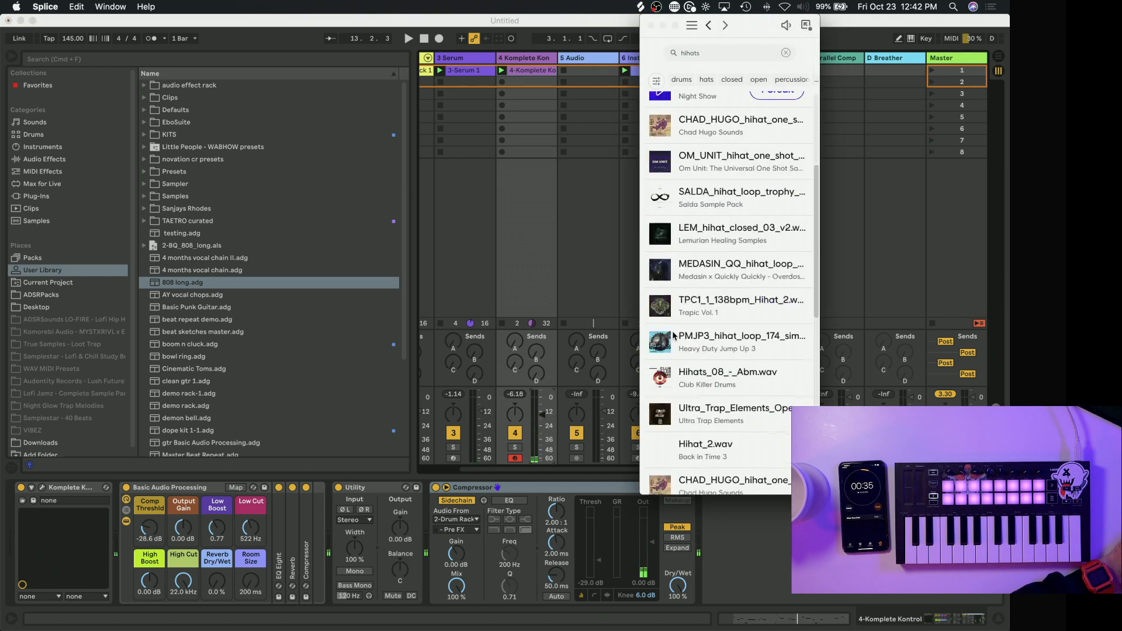
{"action": "scroll", "coordinate": [662, 340], "scroll_direction": "up", "scroll_amount": 15}
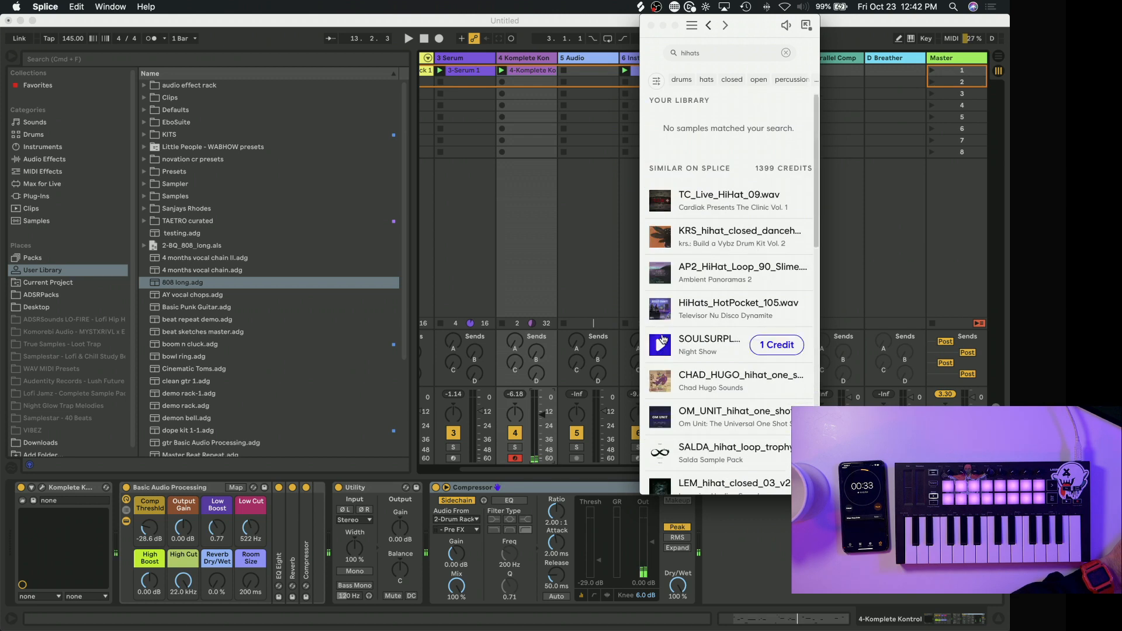
{"action": "key", "text": "BackSpace"}
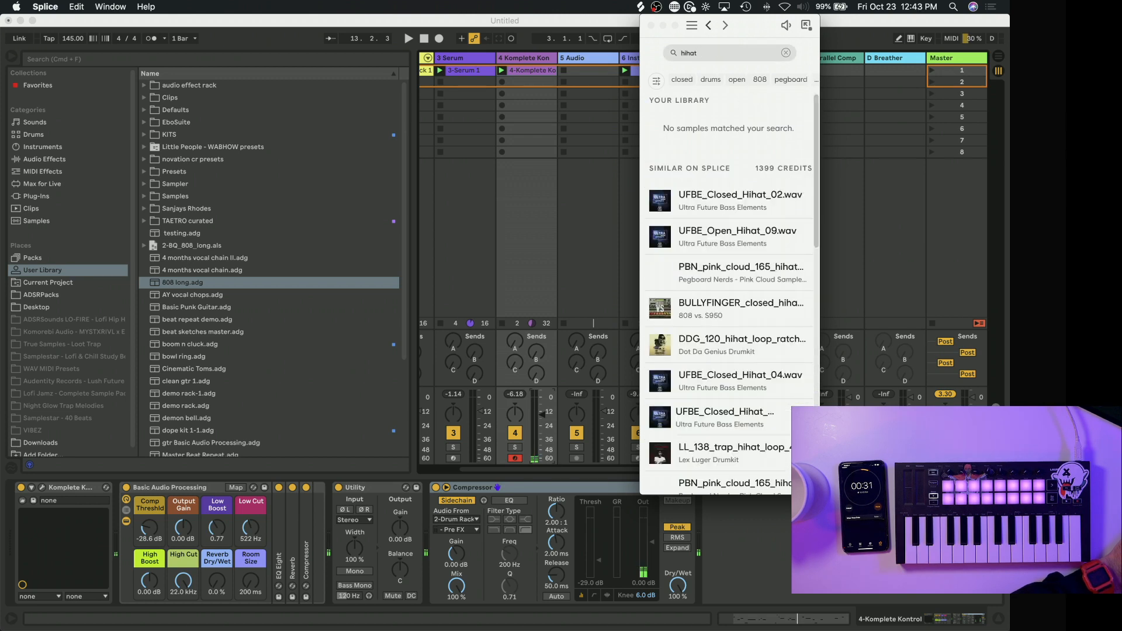
Step: Audition the BOI1DA hihat loops, place one in track 5's first clip slot in Live and start it playing
{"action": "scroll", "coordinate": [662, 302], "scroll_direction": "down", "scroll_amount": 10}
{"action": "scroll", "coordinate": [661, 302], "scroll_direction": "down", "scroll_amount": 12}
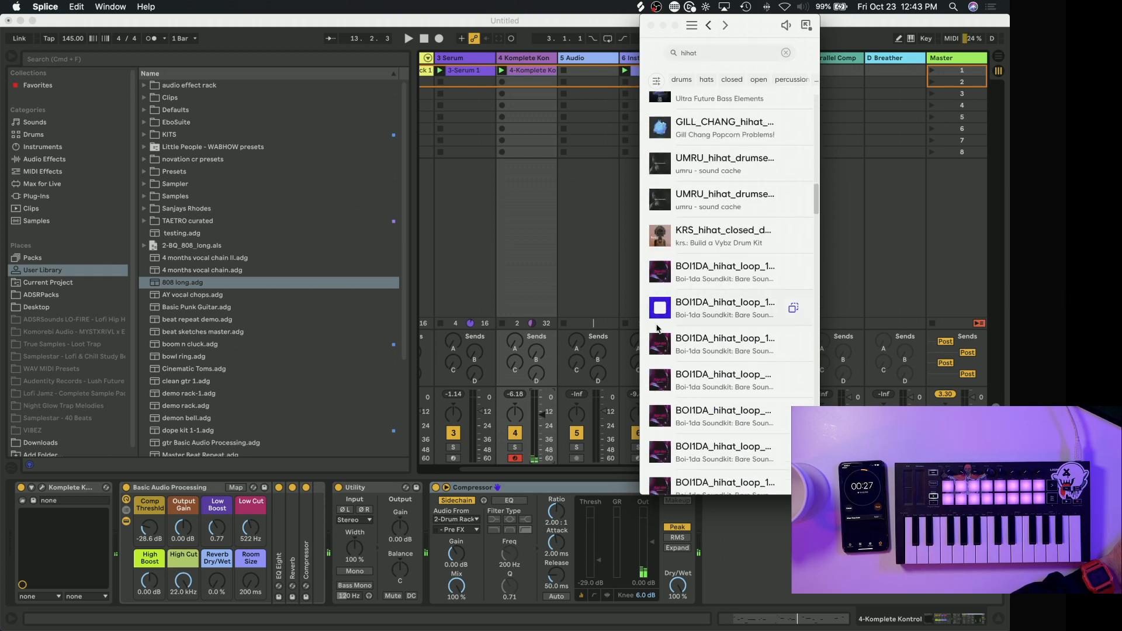
{"action": "scroll", "coordinate": [663, 327], "scroll_direction": "down", "scroll_amount": 3}
{"action": "left_click", "coordinate": [666, 339]}
{"action": "scroll", "coordinate": [665, 342], "scroll_direction": "down", "scroll_amount": 1}
{"action": "left_click", "coordinate": [664, 345]}
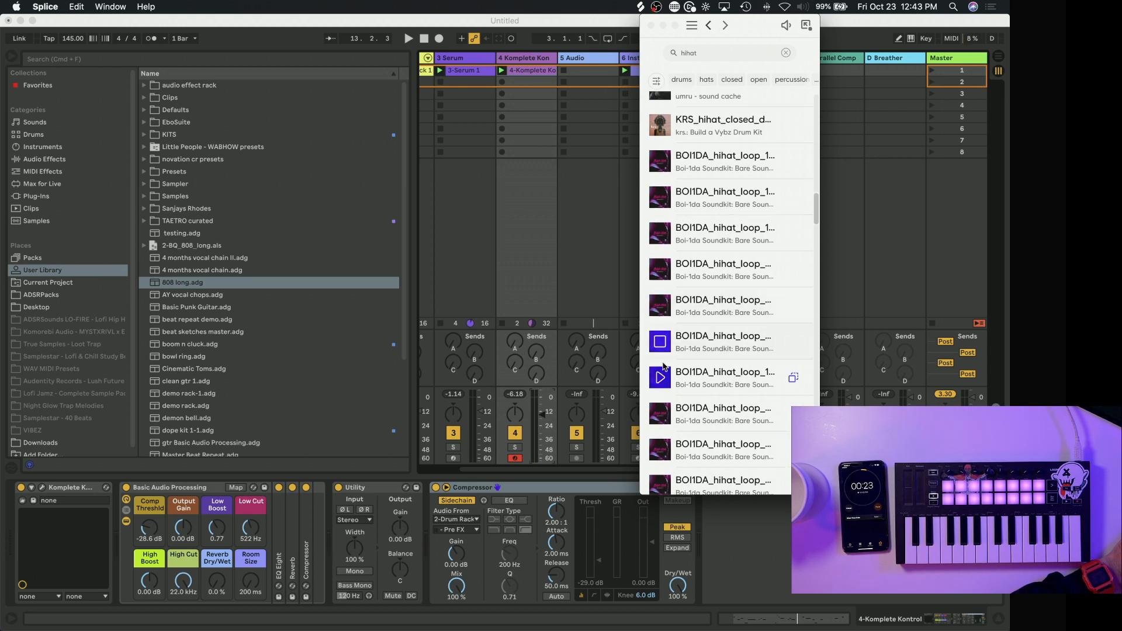
{"action": "left_click_drag", "start_coordinate": [816, 342], "coordinate": [566, 74]}
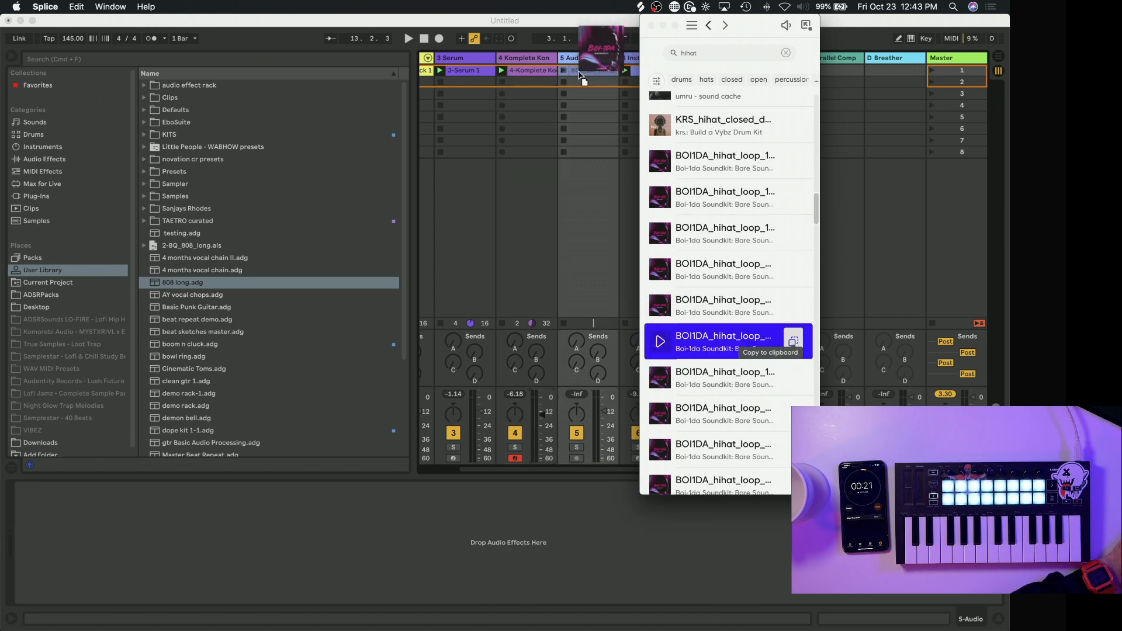
{"action": "left_click", "coordinate": [565, 72]}
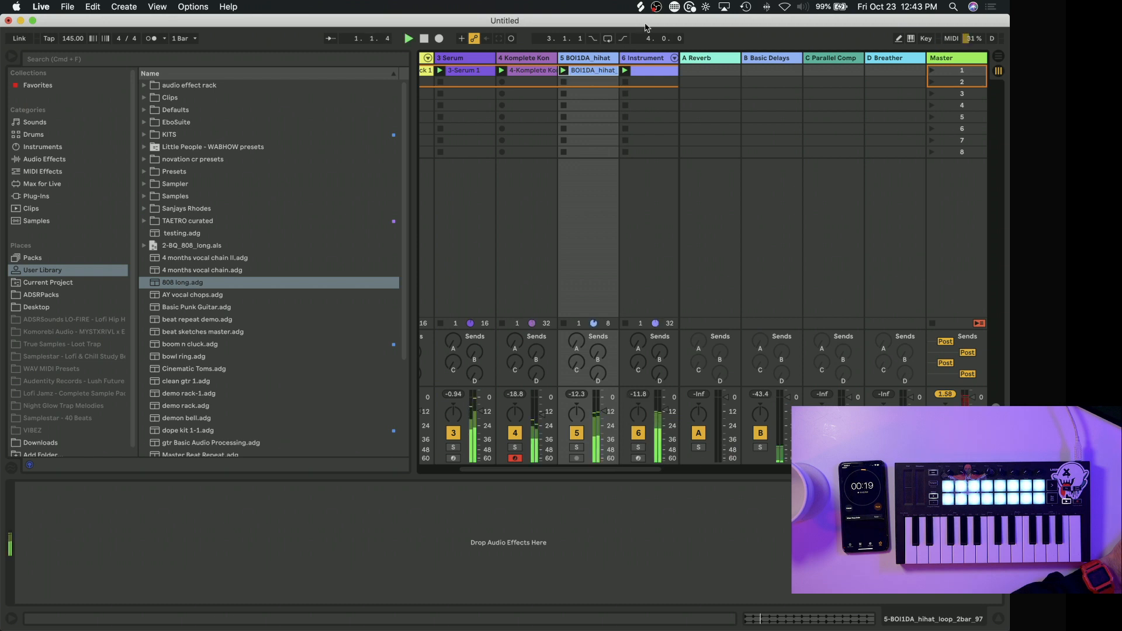
Step: Paste the drum-sidechained Compressor onto the BOI1DA hihat track
{"action": "left_click", "coordinate": [641, 331]}
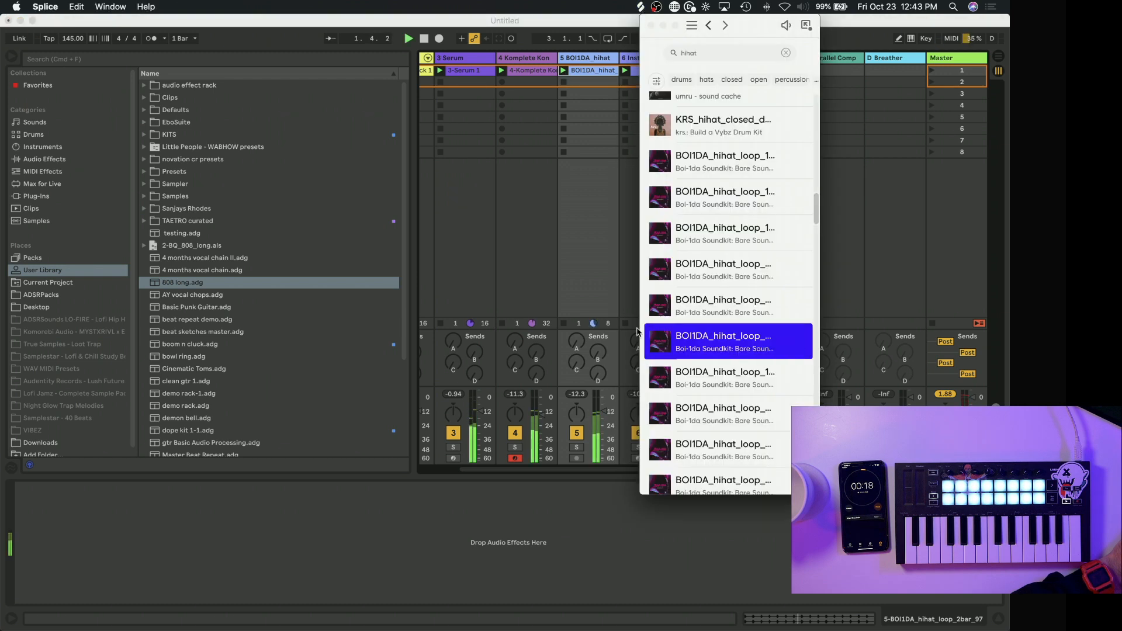
{"action": "left_click", "coordinate": [584, 59]}
{"action": "right_click", "coordinate": [461, 502]}
{"action": "left_click", "coordinate": [474, 522]}
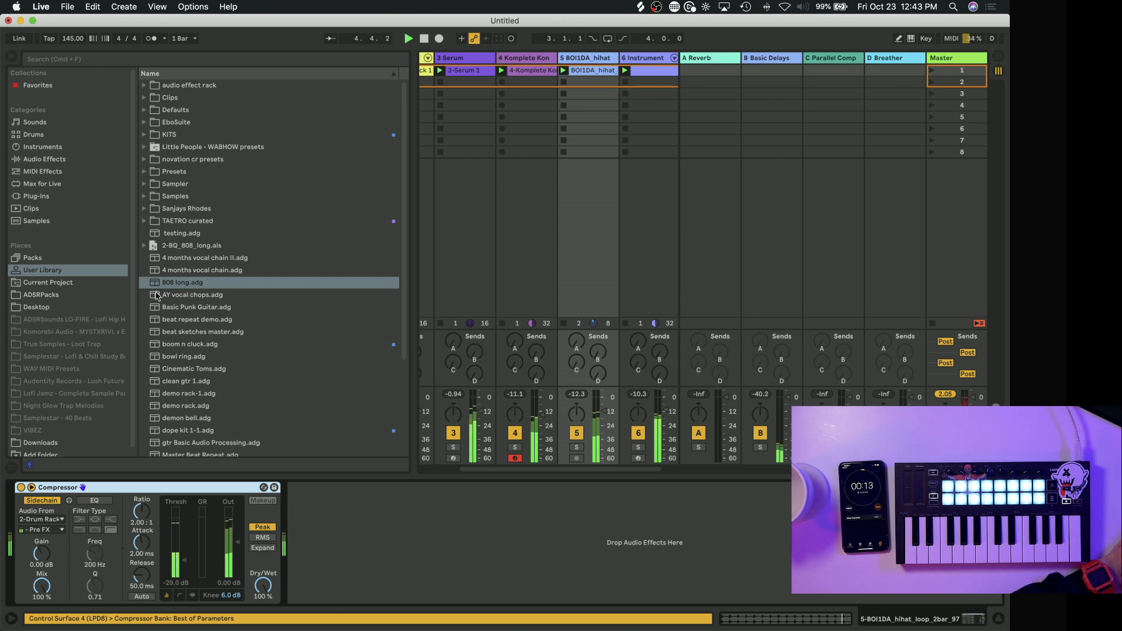
Step: Load beat sketches master.adg onto the Master track, close the J37 window and hide the browser
{"action": "left_click", "coordinate": [175, 331]}
{"action": "left_click", "coordinate": [944, 59]}
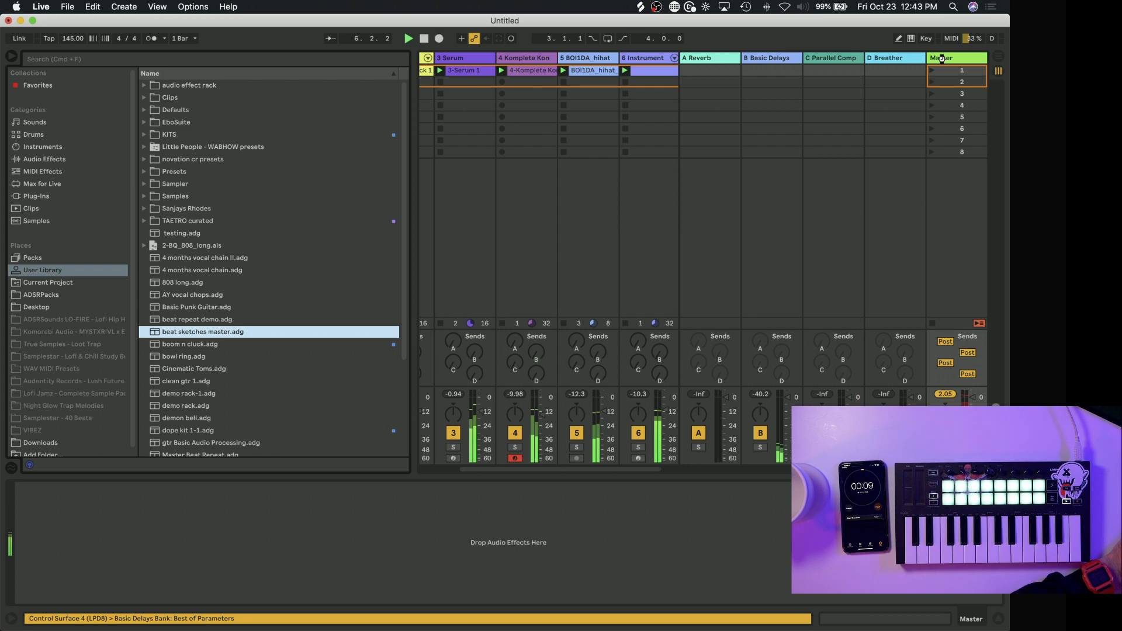
{"action": "key", "text": "Return"}
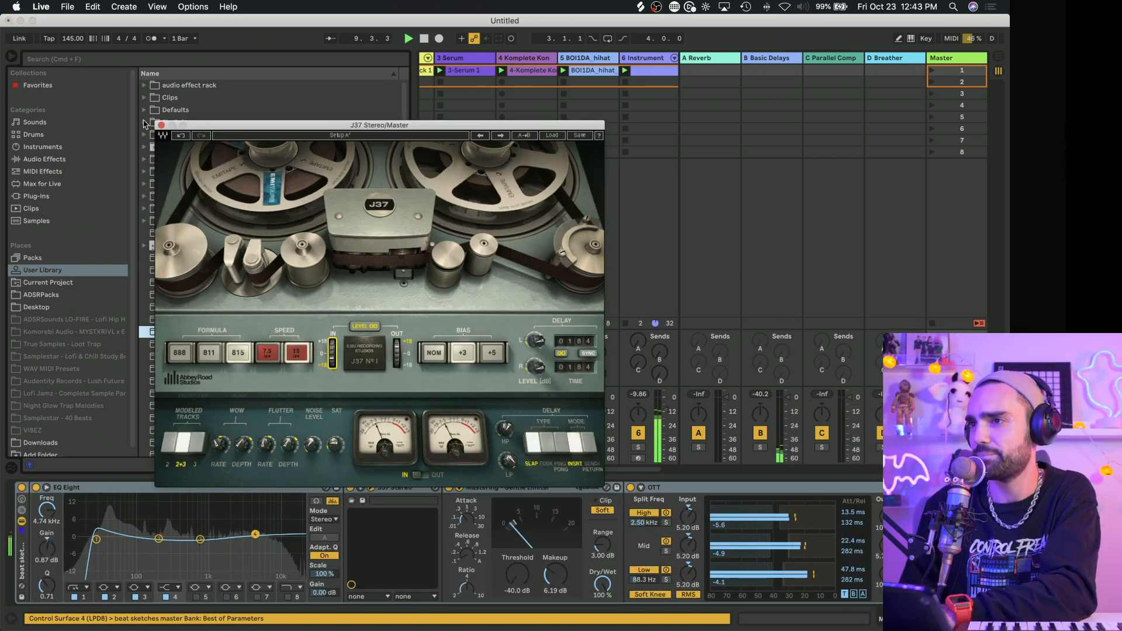
{"action": "left_click", "coordinate": [161, 124]}
{"action": "key", "text": "super+alt+b"}
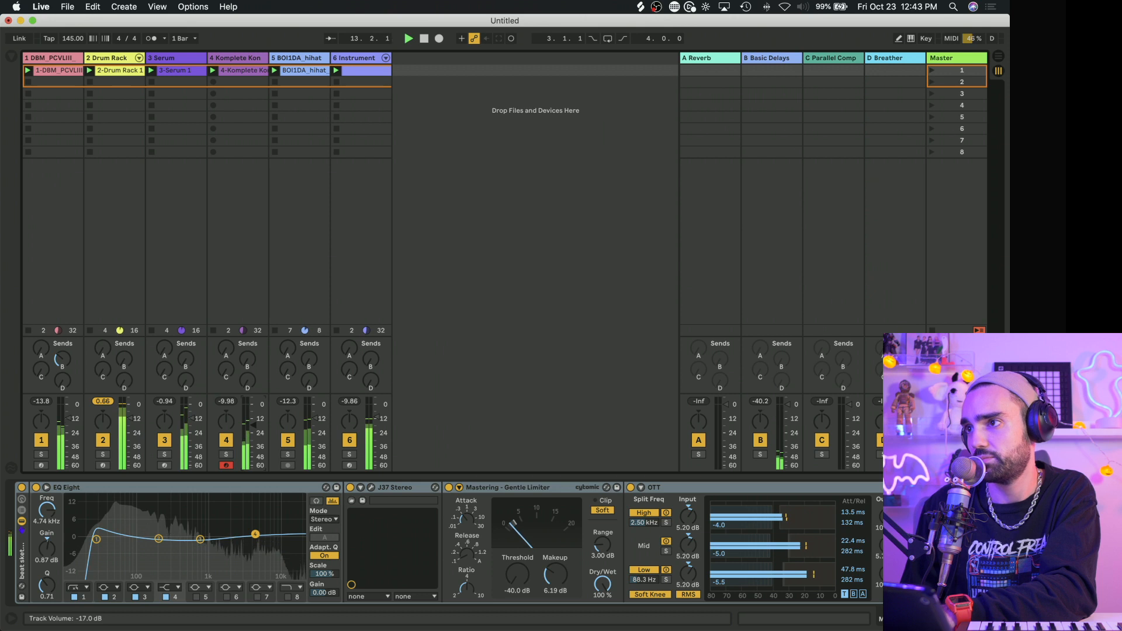
Step: Play the beat and check the Filter and Balance settings in the Komplete Kontrol track's Lo-Fi Glow instrument
{"action": "left_click", "coordinate": [301, 58]}
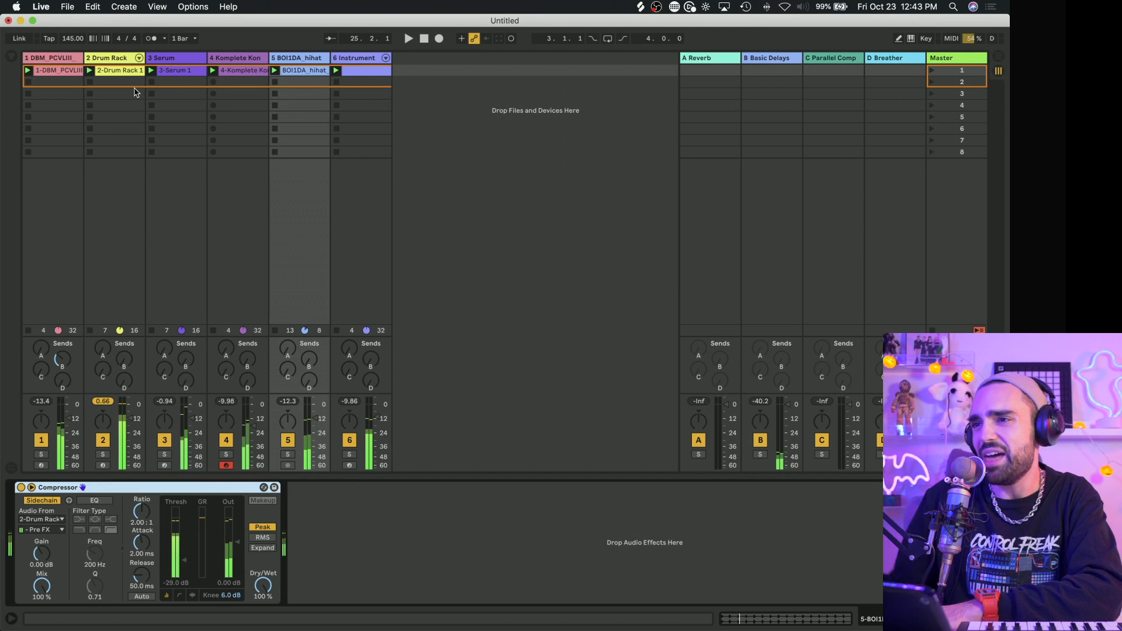
{"action": "left_click", "coordinate": [234, 58]}
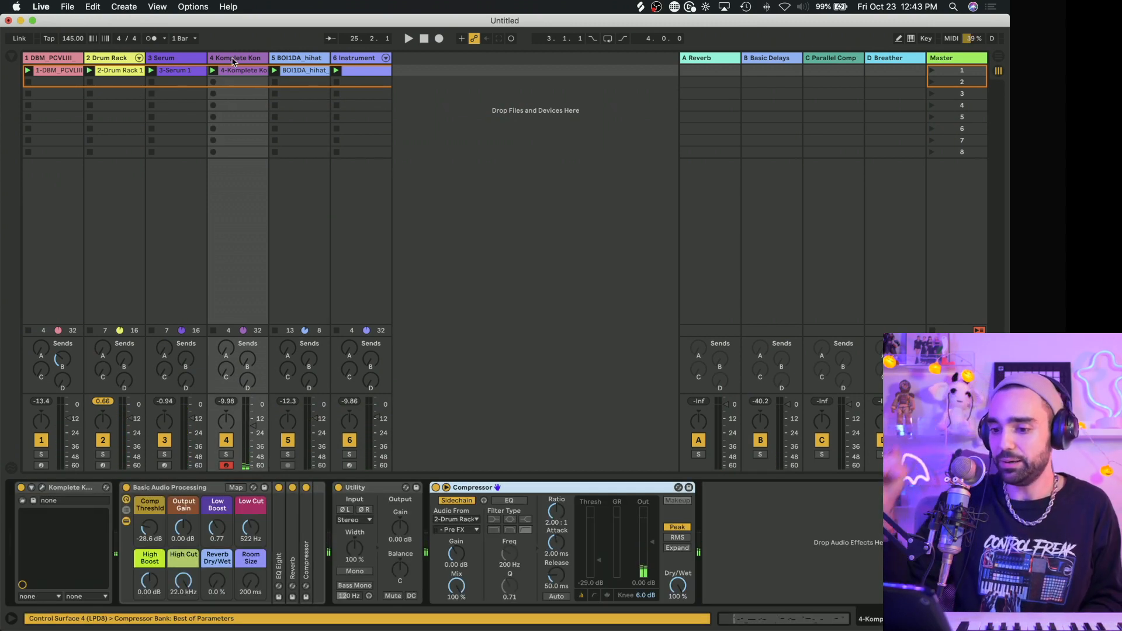
{"action": "key", "text": "space"}
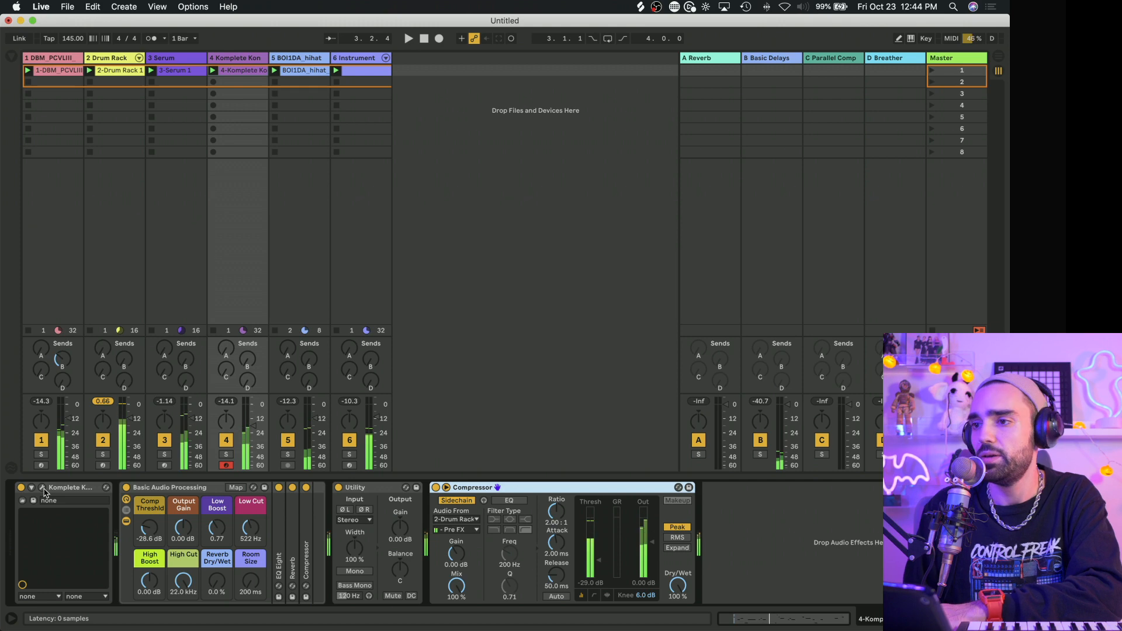
{"action": "left_click", "coordinate": [62, 491]}
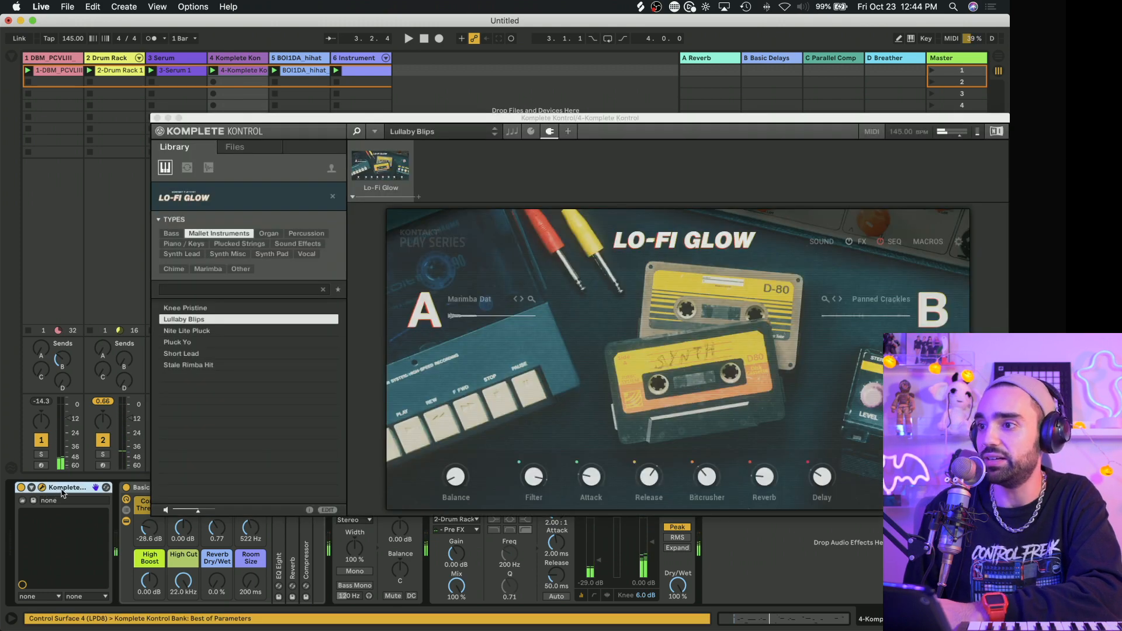
{"action": "left_click", "coordinate": [536, 467]}
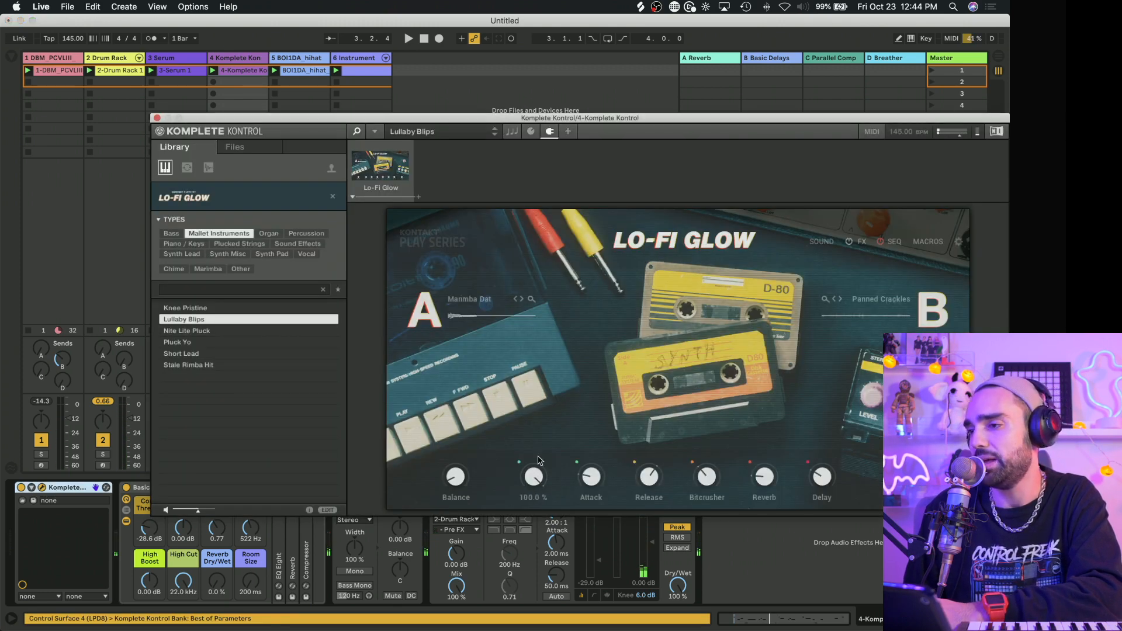
{"action": "mouse_move", "coordinate": [458, 494]}
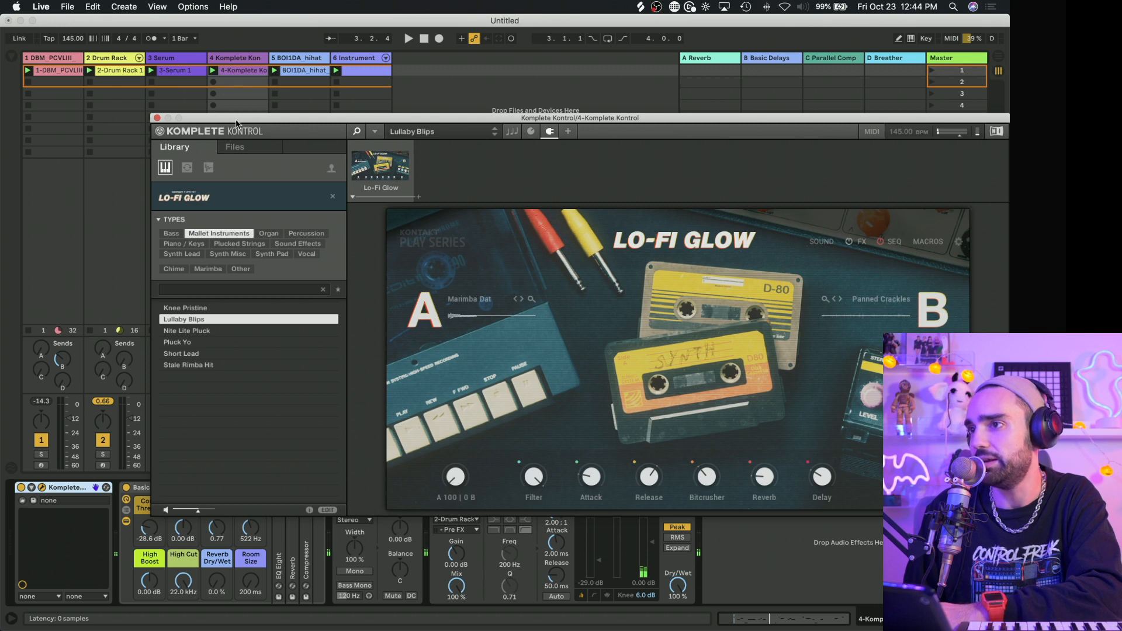
Step: Solo the Komplete Kontrol track during playback to check Lo-Fi Glow's Bitcrusher, and close the instrument window
{"action": "left_click_drag", "start_coordinate": [236, 123], "coordinate": [367, 116]}
{"action": "left_click", "coordinate": [229, 455]}
{"action": "key", "text": "space"}
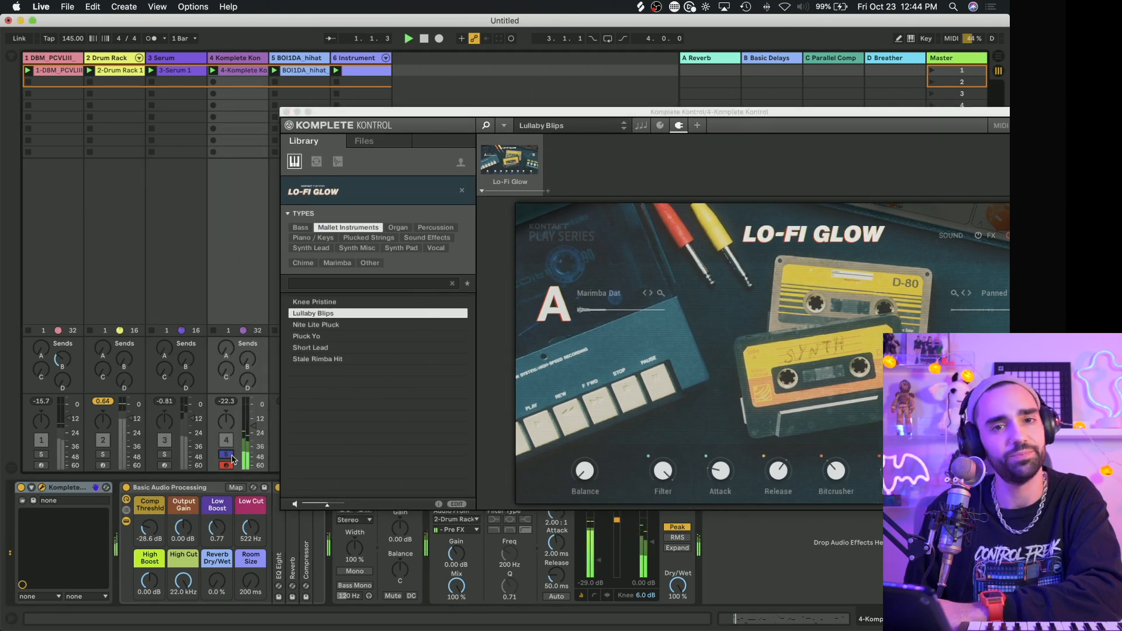
{"action": "left_click", "coordinate": [836, 470]}
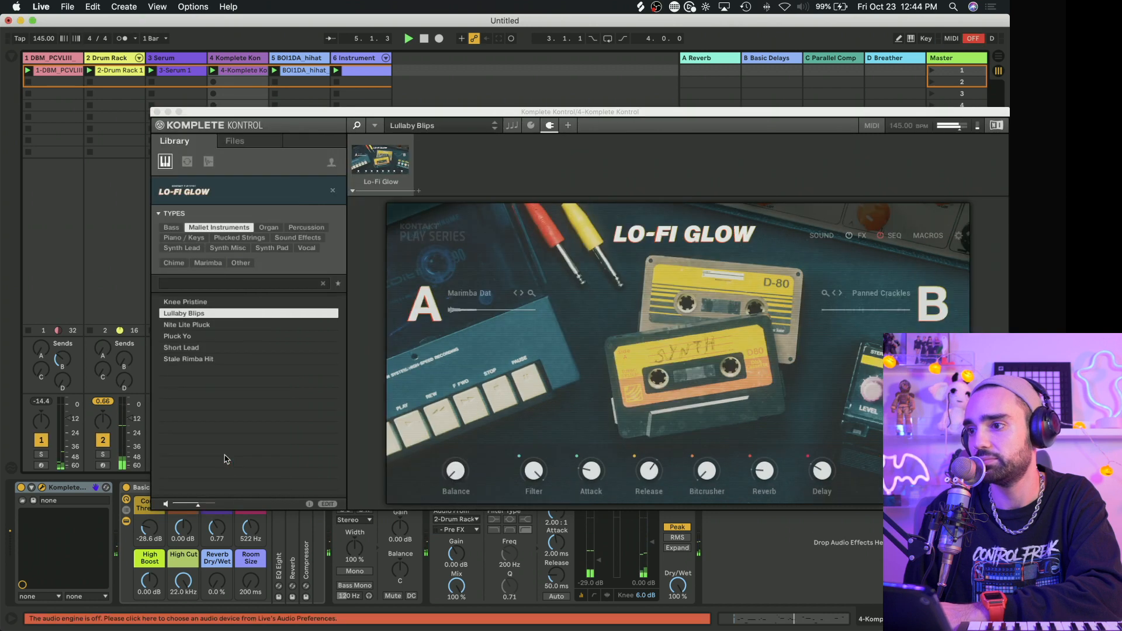
{"action": "left_click", "coordinate": [156, 112]}
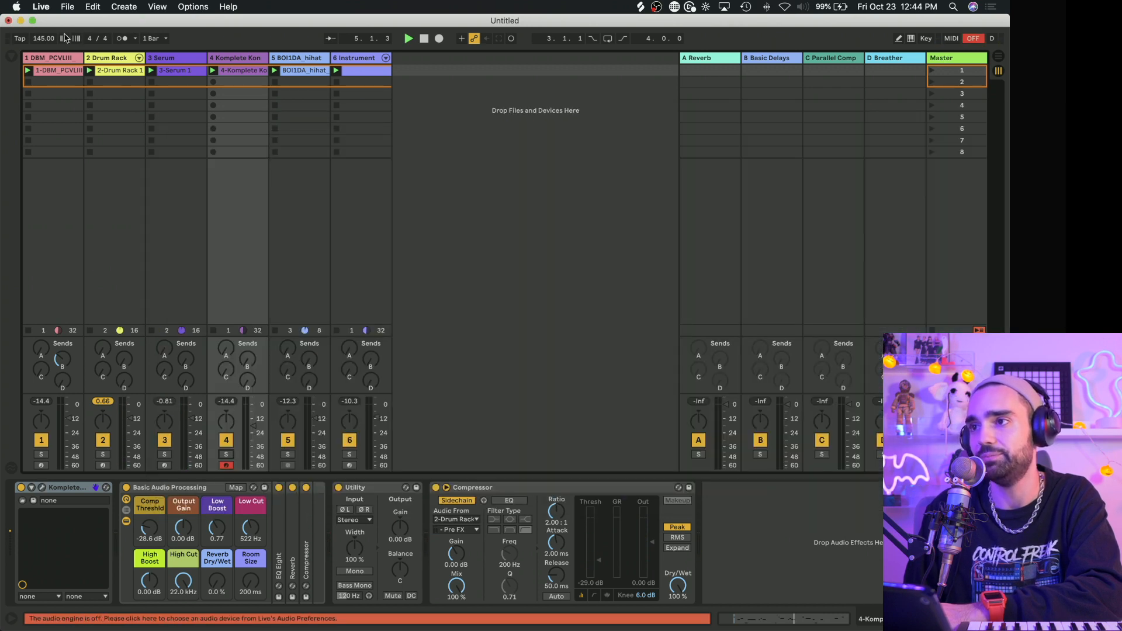
Step: Set the Audio Output Device to Komplete Audio 6 MK2 (6 In, 6 Out) in the audio preferences and close them
{"action": "left_click", "coordinate": [42, 6]}
{"action": "left_click", "coordinate": [65, 37]}
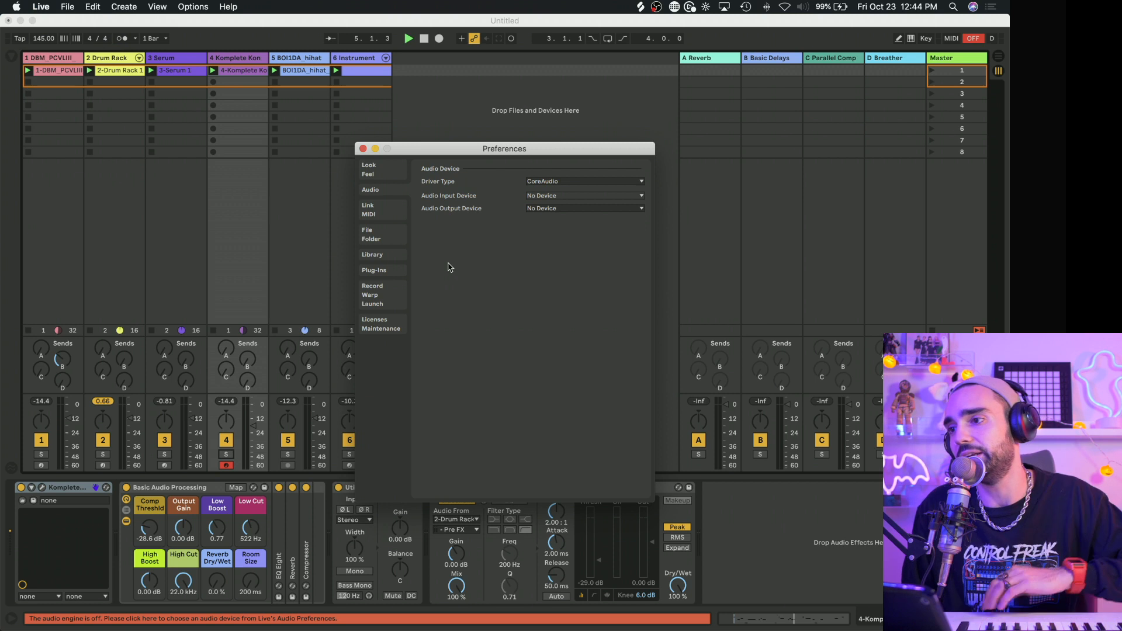
{"action": "left_click", "coordinate": [578, 204]}
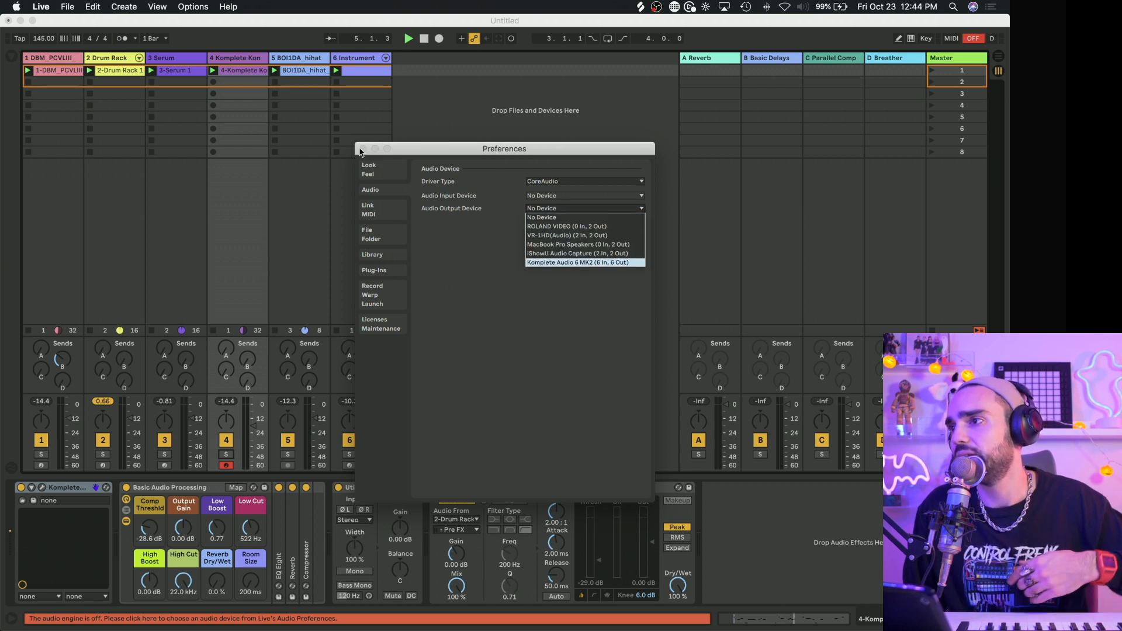
{"action": "left_click", "coordinate": [579, 265]}
{"action": "left_click", "coordinate": [363, 149]}
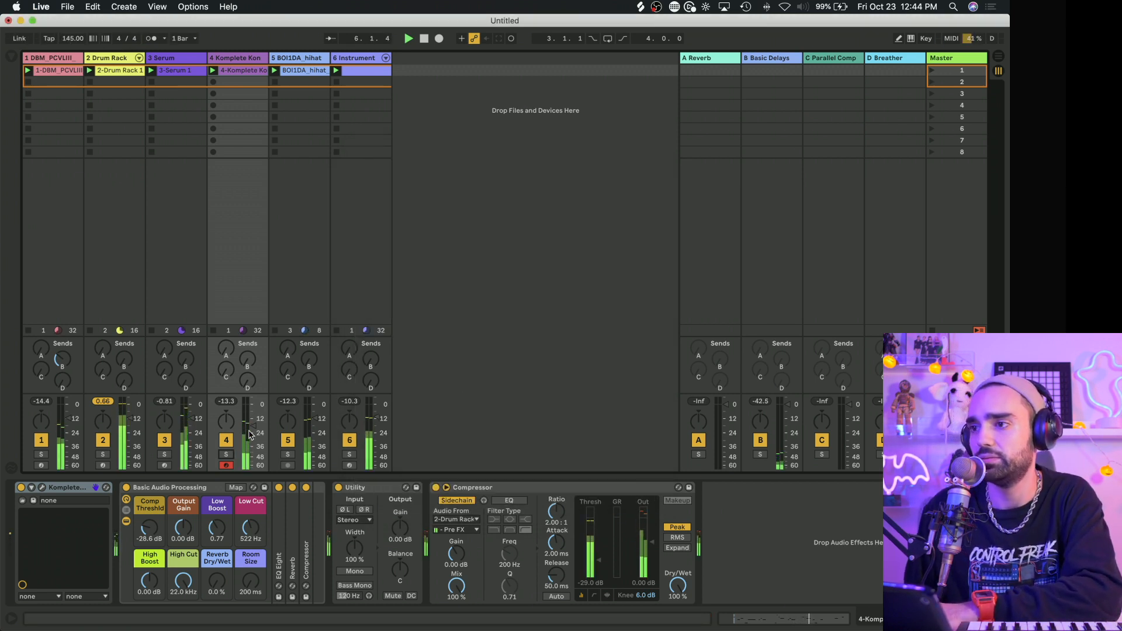
Step: Raise the Komplete Kontrol track's volume fader slightly and mute only that track
{"action": "left_click_drag", "start_coordinate": [253, 433], "coordinate": [253, 420]}
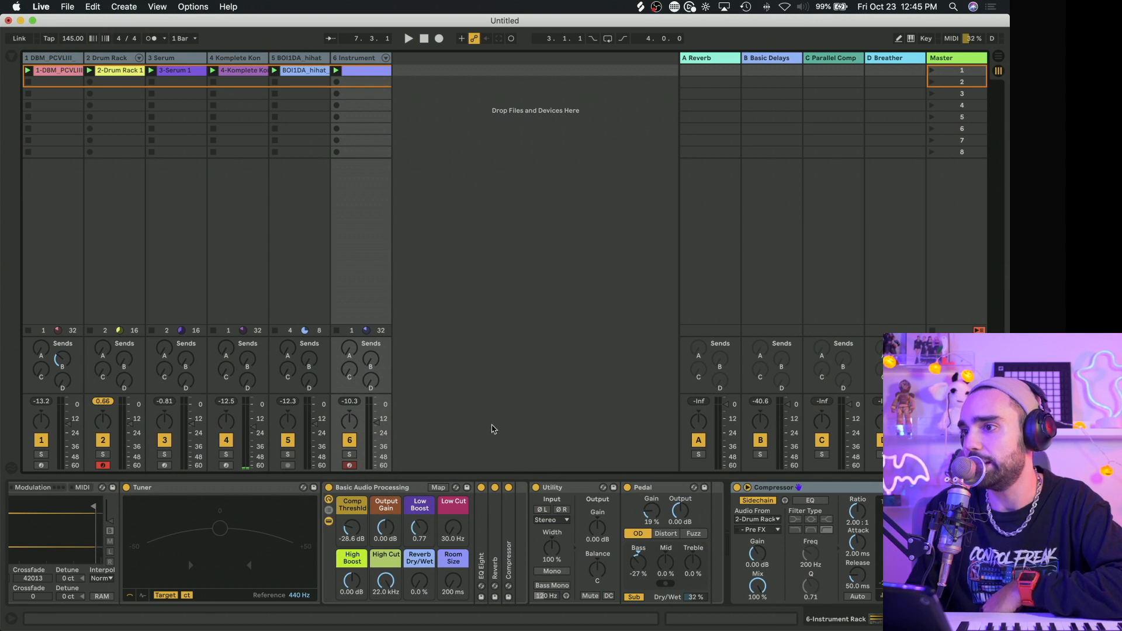
{"action": "left_click", "coordinate": [226, 439]}
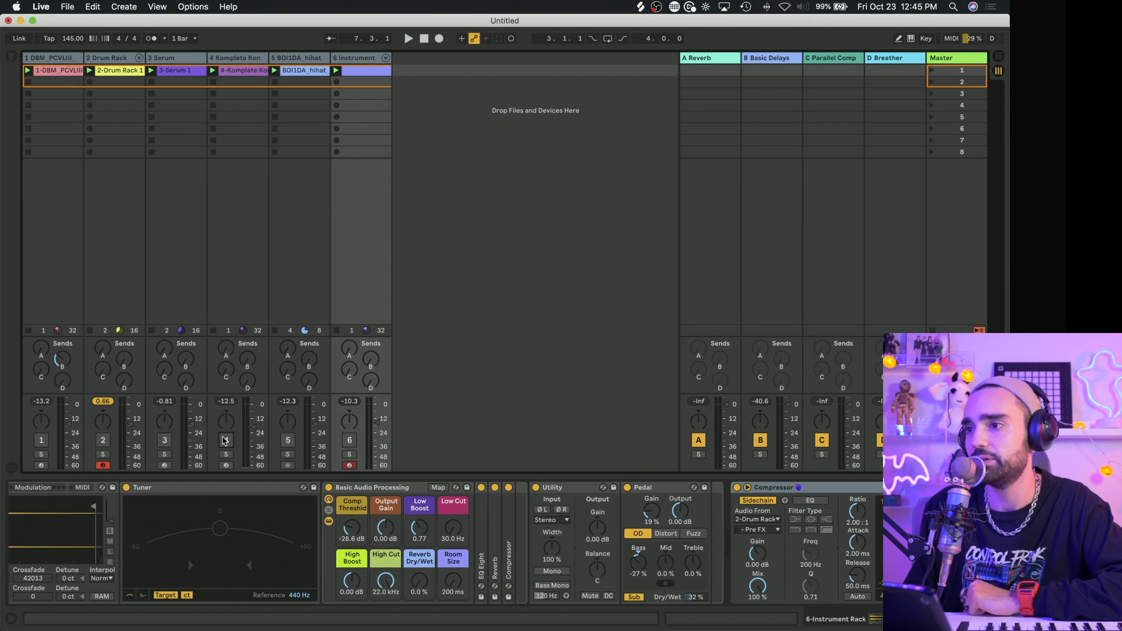
{"action": "left_click", "coordinate": [225, 440]}
{"action": "left_click", "coordinate": [244, 70]}
{"action": "left_click", "coordinate": [227, 441]}
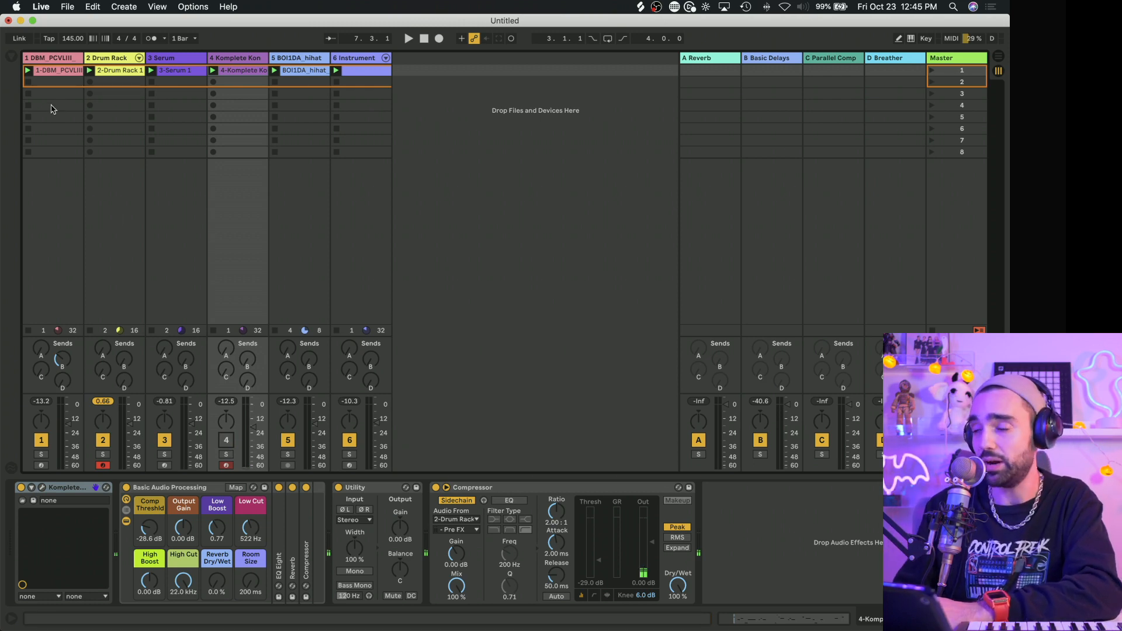
Step: Review the instruments and device chains on the vocal, Drum Rack, Serum and Komplete Kontrol tracks in turn
{"action": "left_click", "coordinate": [59, 61]}
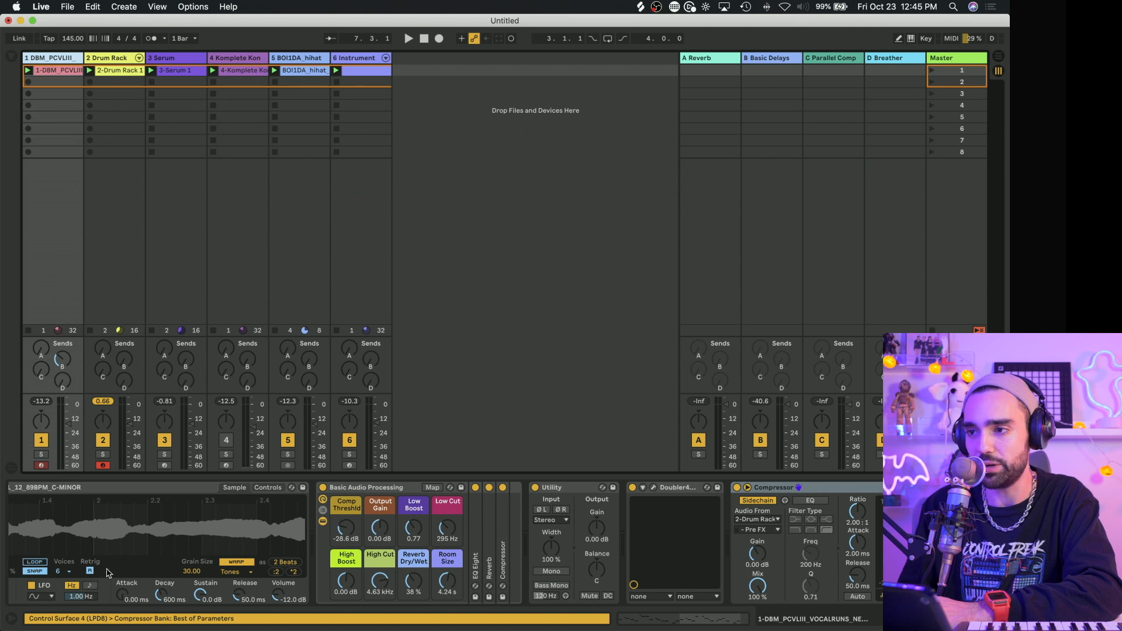
{"action": "scroll", "coordinate": [115, 544], "scroll_direction": "left", "scroll_amount": 3}
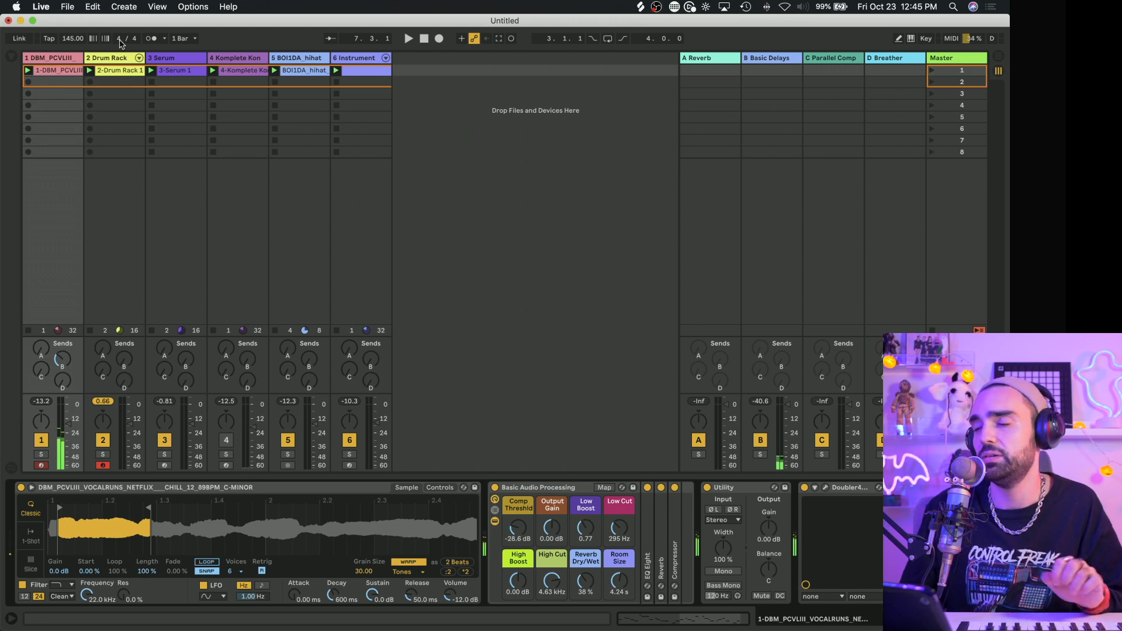
{"action": "left_click", "coordinate": [114, 58]}
{"action": "left_click", "coordinate": [68, 59]}
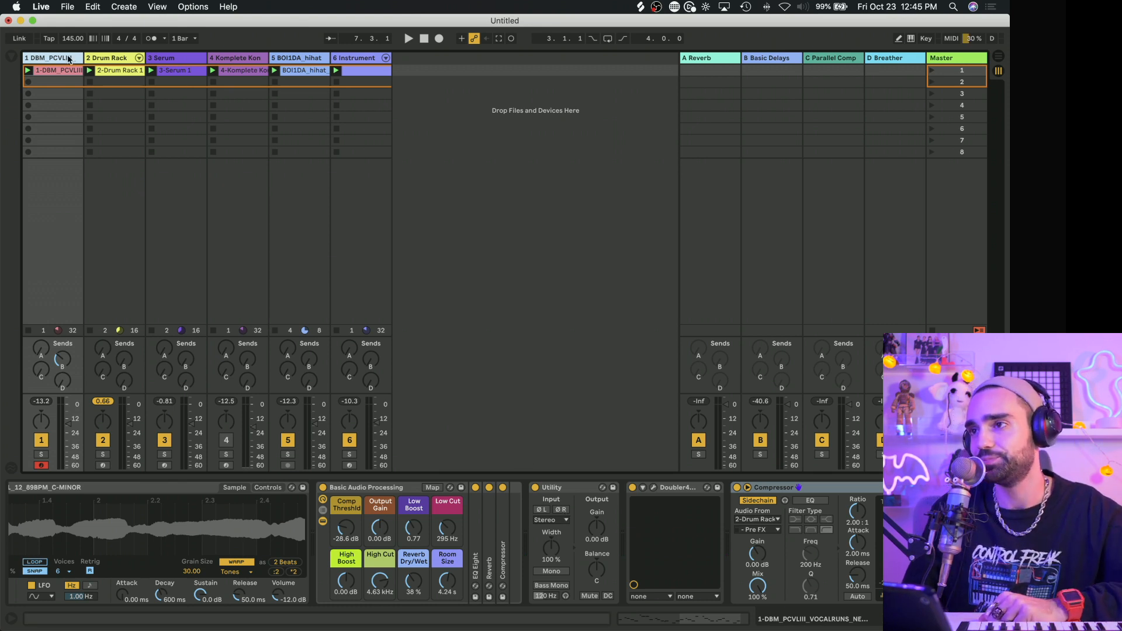
{"action": "left_click", "coordinate": [115, 60]}
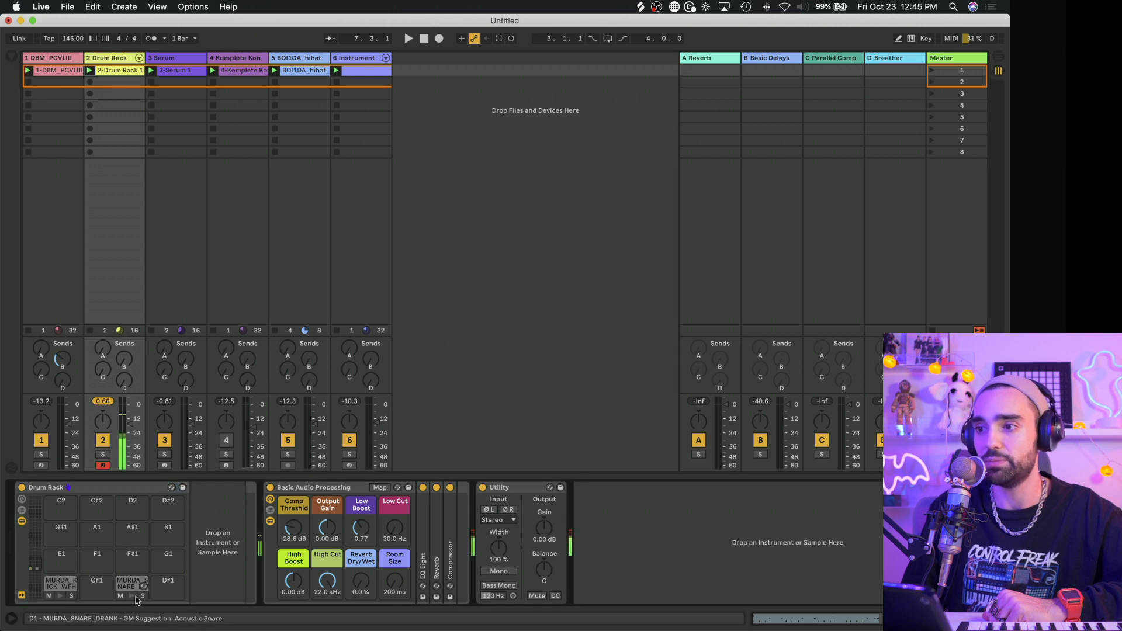
{"action": "left_click", "coordinate": [170, 60]}
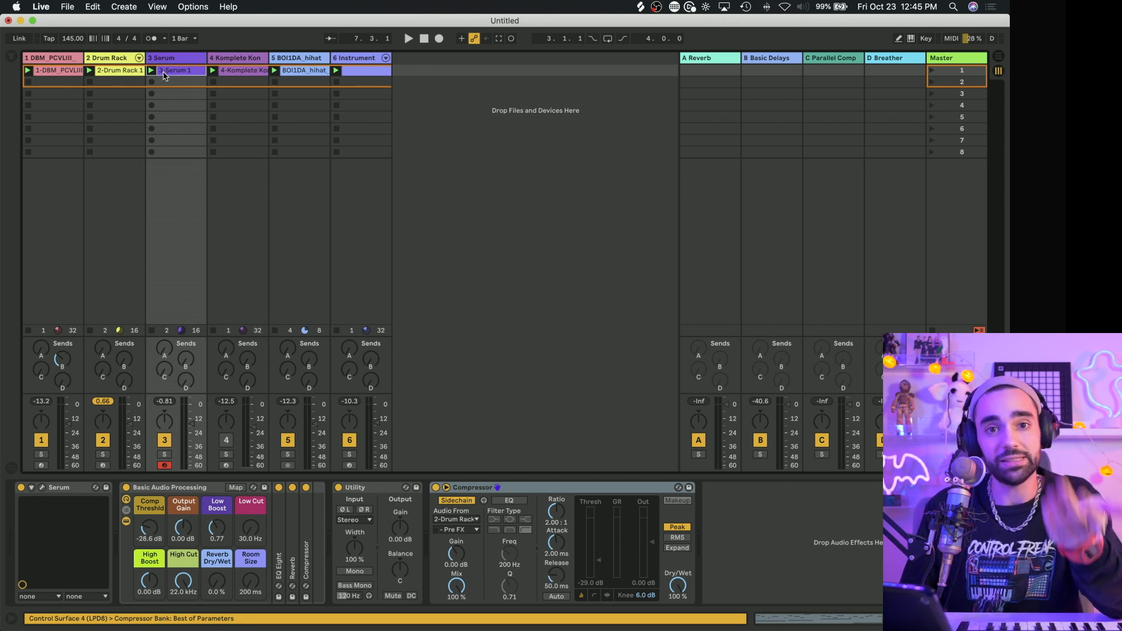
{"action": "left_click", "coordinate": [244, 58]}
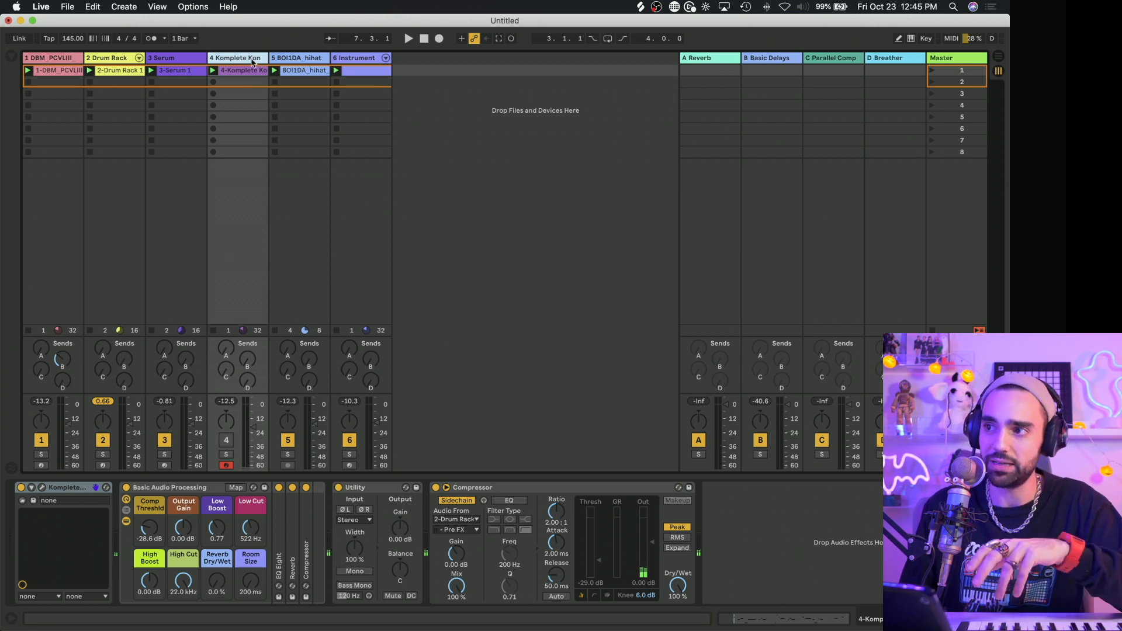
Step: Unmute the Komplete Kontrol track and adjust the Balance, Filter and Attack controls of its Lo-Fi Glow instrument
{"action": "left_click", "coordinate": [226, 440]}
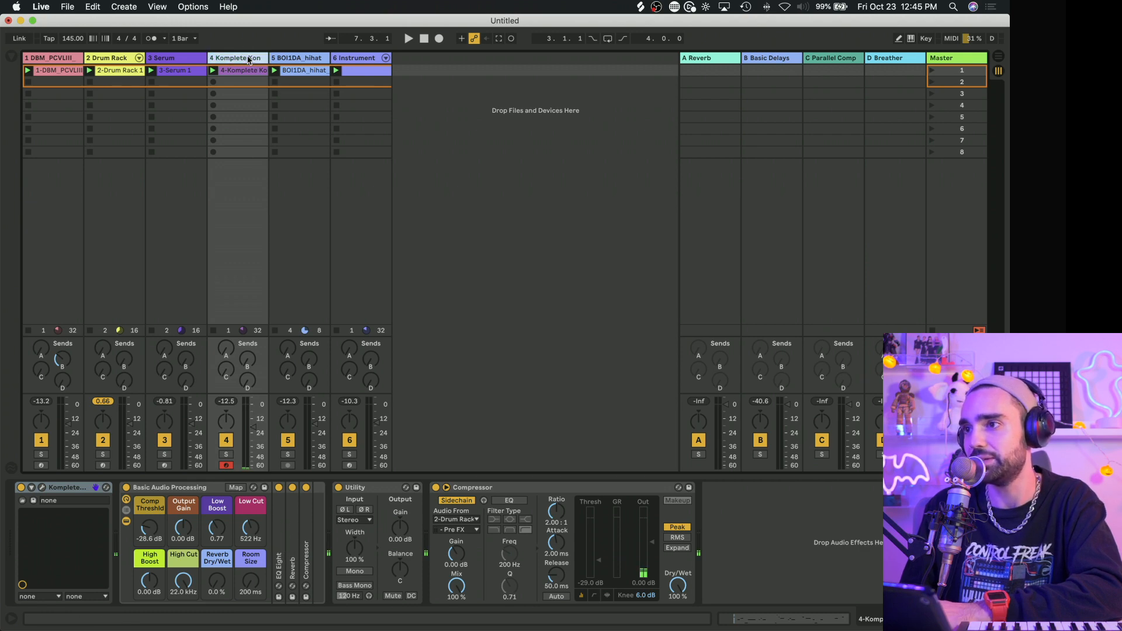
{"action": "left_click", "coordinate": [42, 488]}
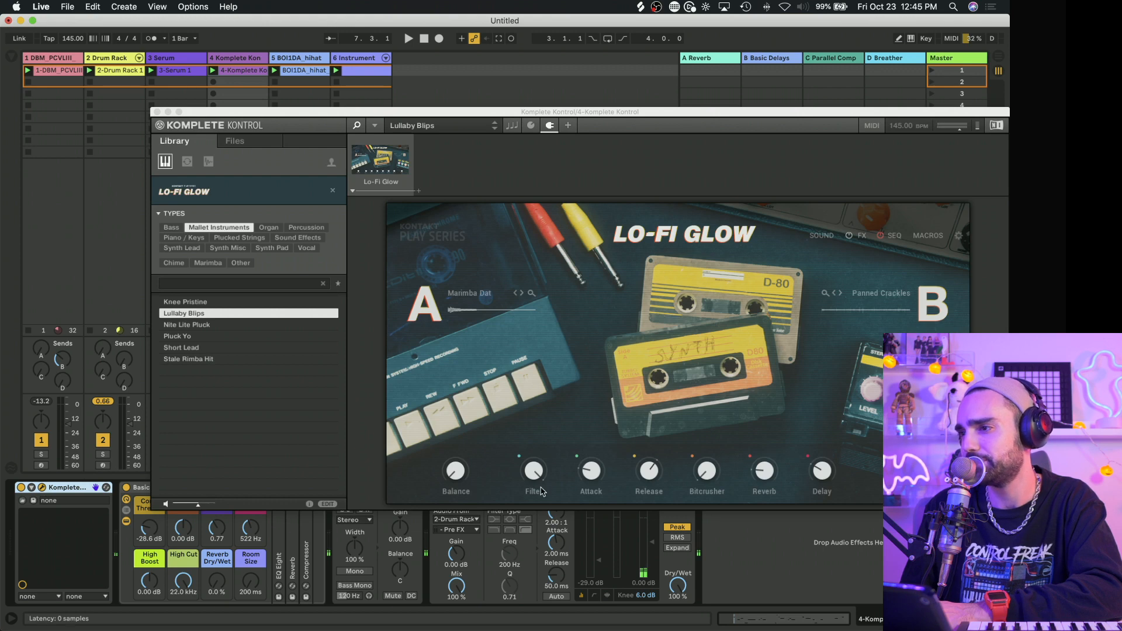
{"action": "left_click", "coordinate": [456, 479]}
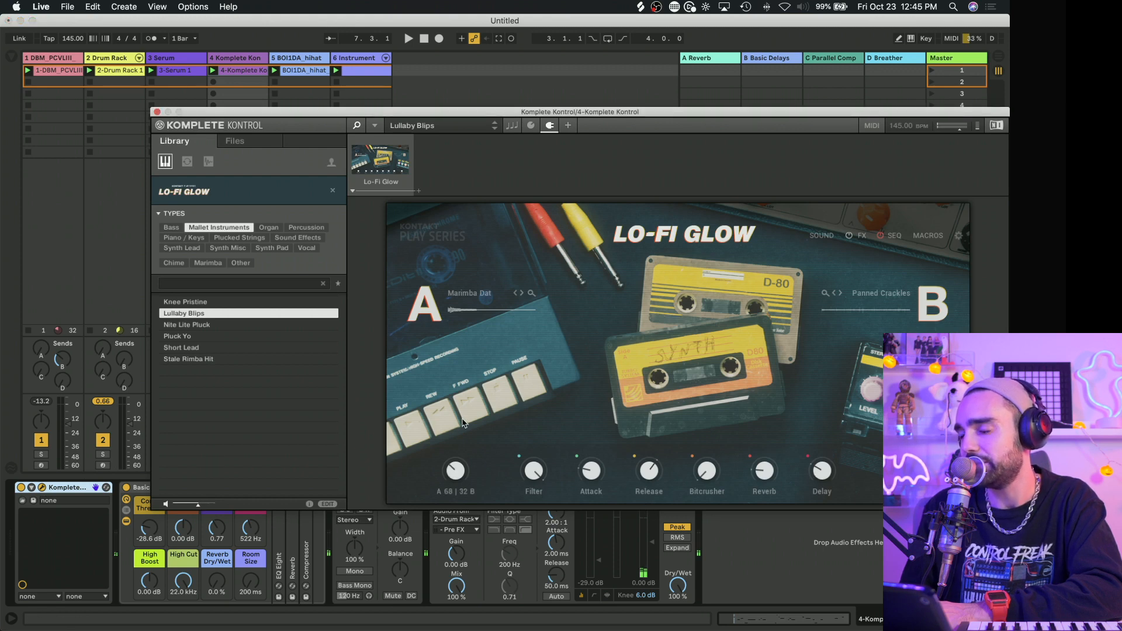
{"action": "left_click_drag", "start_coordinate": [539, 481], "coordinate": [530, 549]}
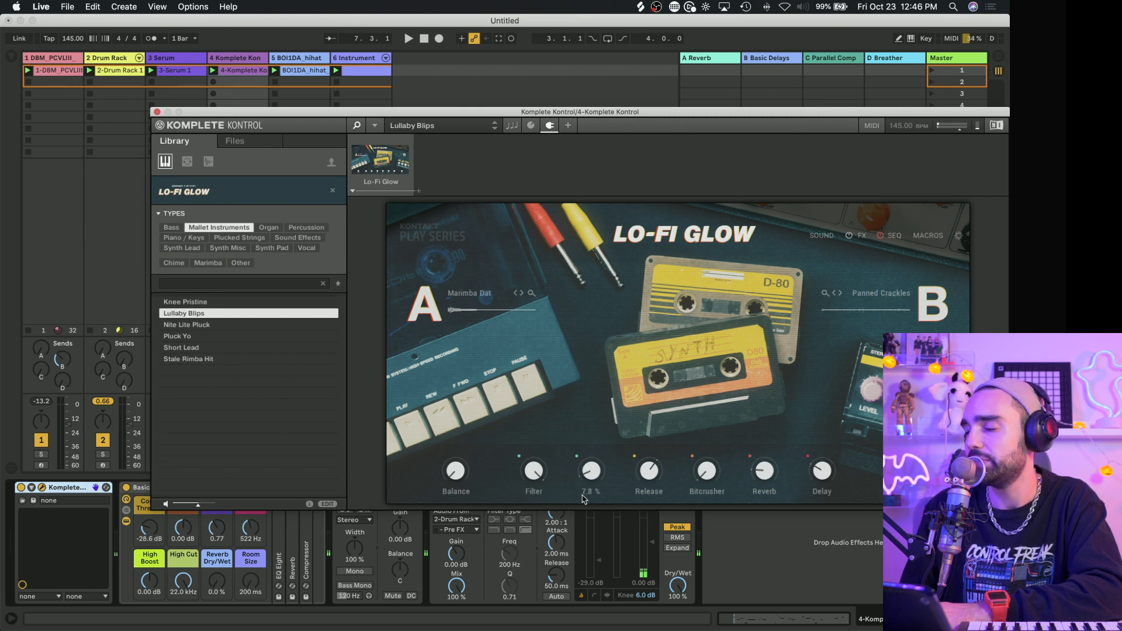
Step: Set Lo-Fi Glow's Reverb to 26.8% during playback and hide the instrument window
{"action": "key", "text": "space"}
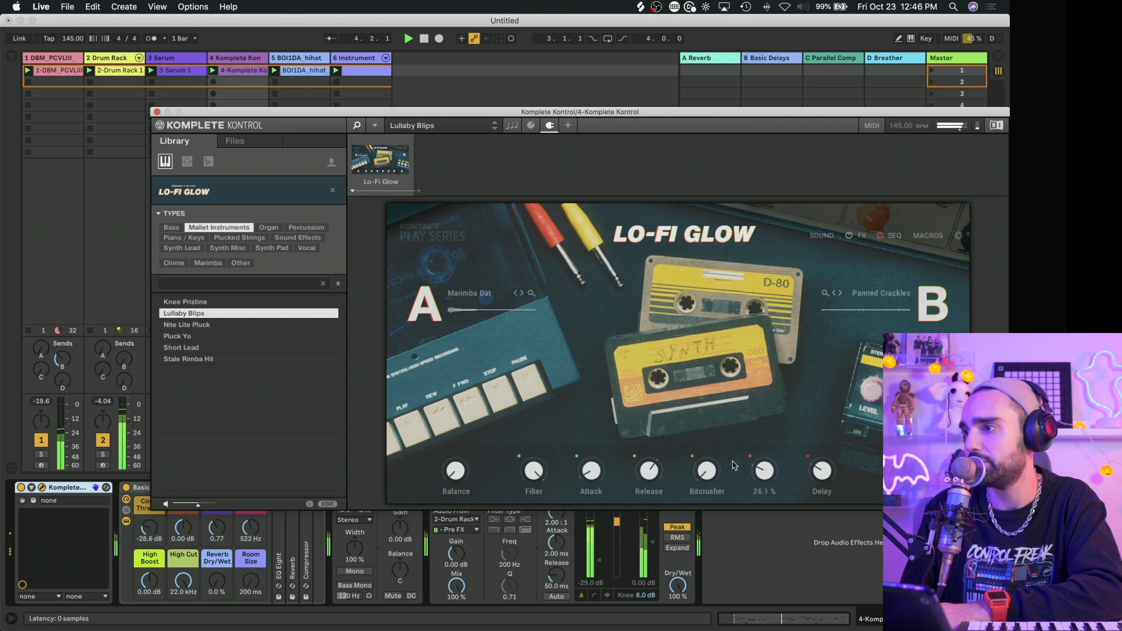
{"action": "left_click_drag", "start_coordinate": [772, 476], "coordinate": [758, 441]}
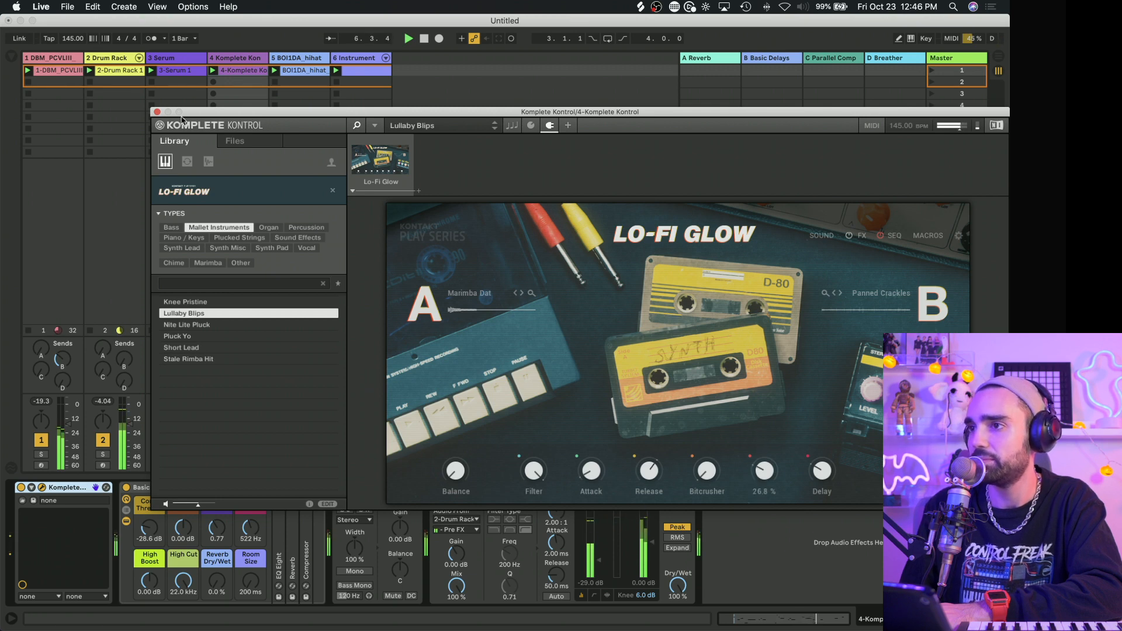
{"action": "key", "text": "super+alt+p"}
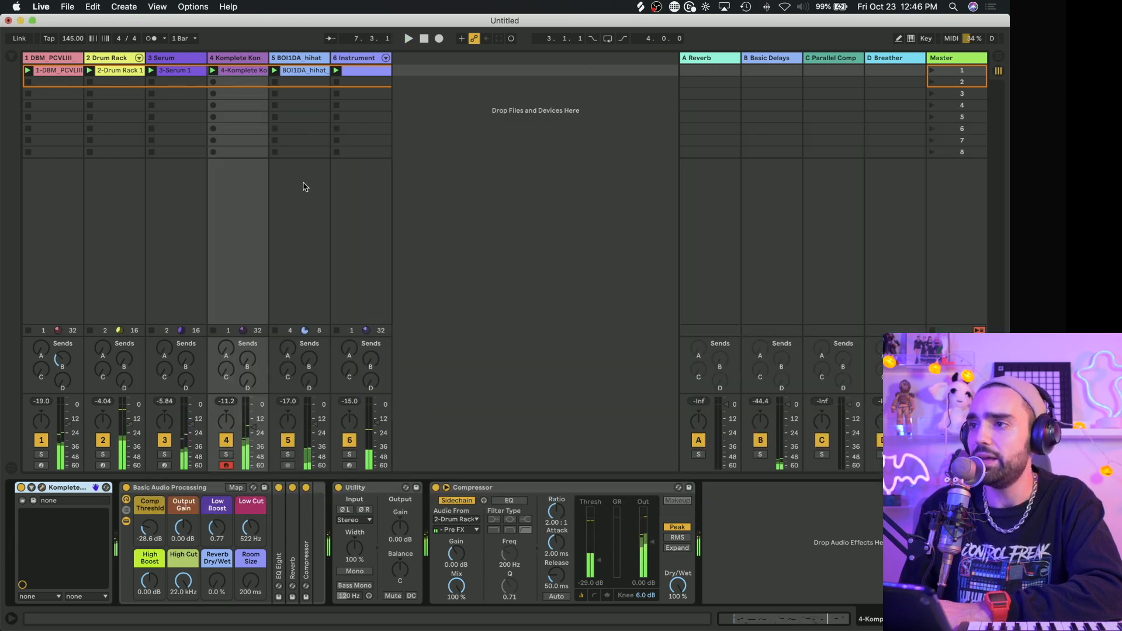
Step: Find the Vocoder among the audio effects and add it to the BOI1DA_hihat track
{"action": "left_click", "coordinate": [300, 70]}
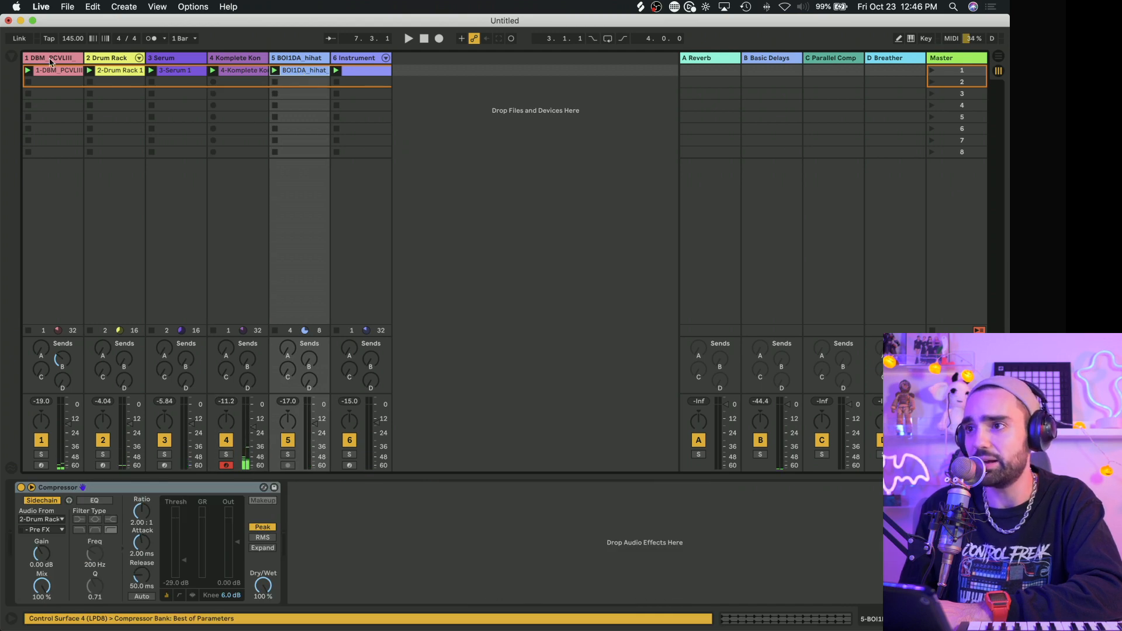
{"action": "left_click", "coordinate": [11, 59]}
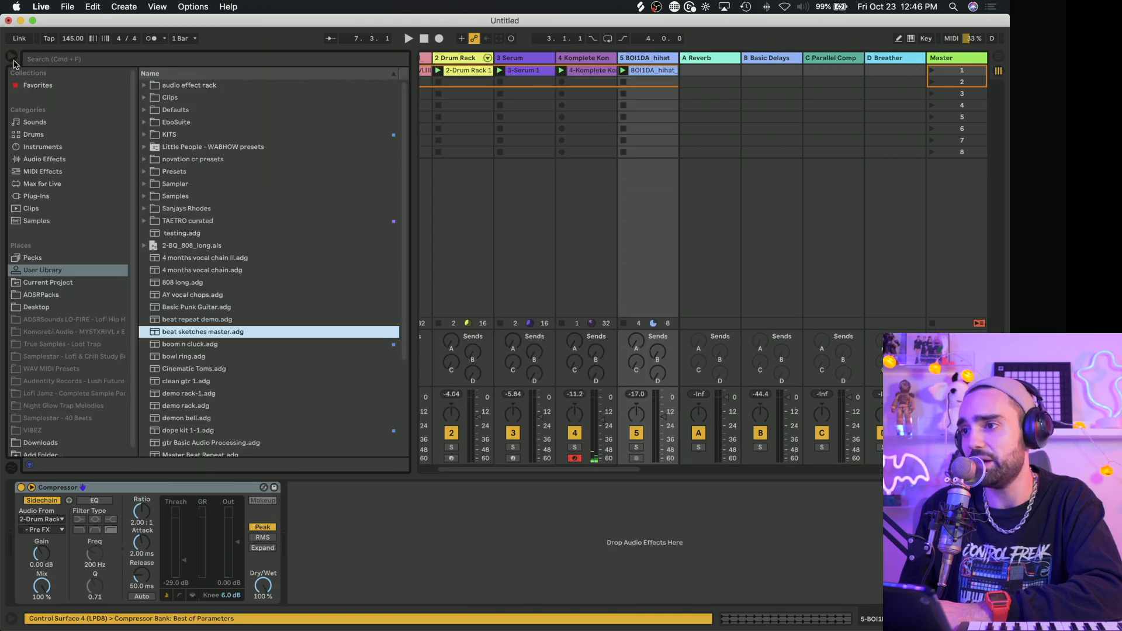
{"action": "left_click", "coordinate": [59, 161]}
{"action": "scroll", "coordinate": [237, 403], "scroll_direction": "down", "scroll_amount": 4}
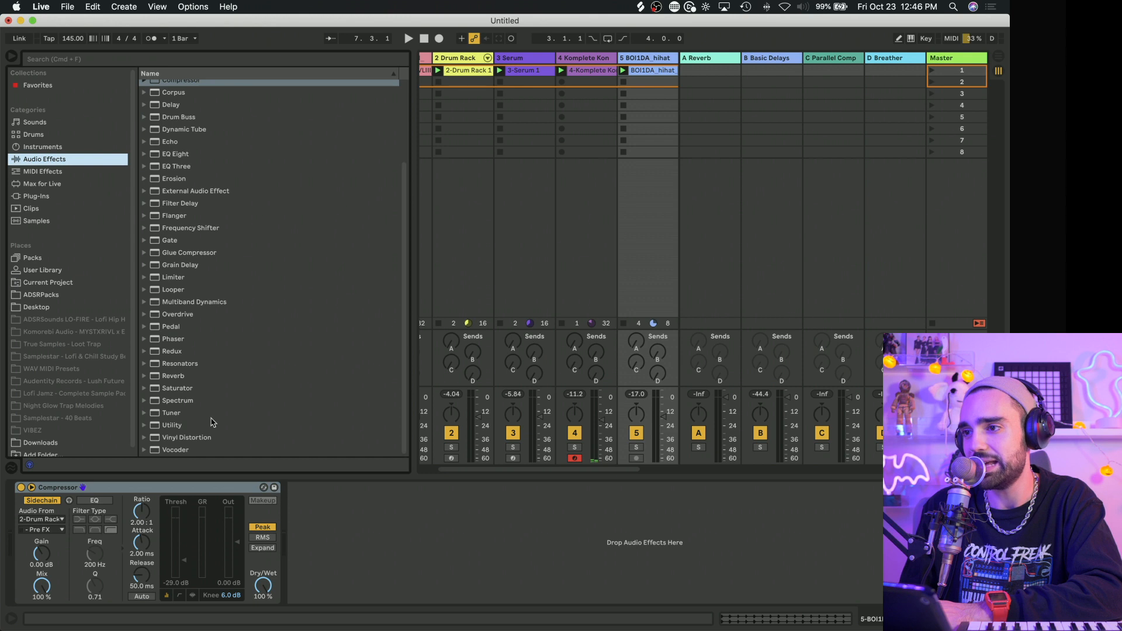
{"action": "mouse_move", "coordinate": [182, 454]}
{"action": "left_mouse_down"}
{"action": "mouse_move", "coordinate": [546, 592]}
{"action": "mouse_move", "coordinate": [525, 594]}
{"action": "mouse_move", "coordinate": [544, 620]}
{"action": "left_mouse_up"}
Step: Move the Vocoder ahead of the hi-hat track's Compressor and set its Dry/Wet to 26.6% during playback, closing the browser
{"action": "key", "text": "space"}
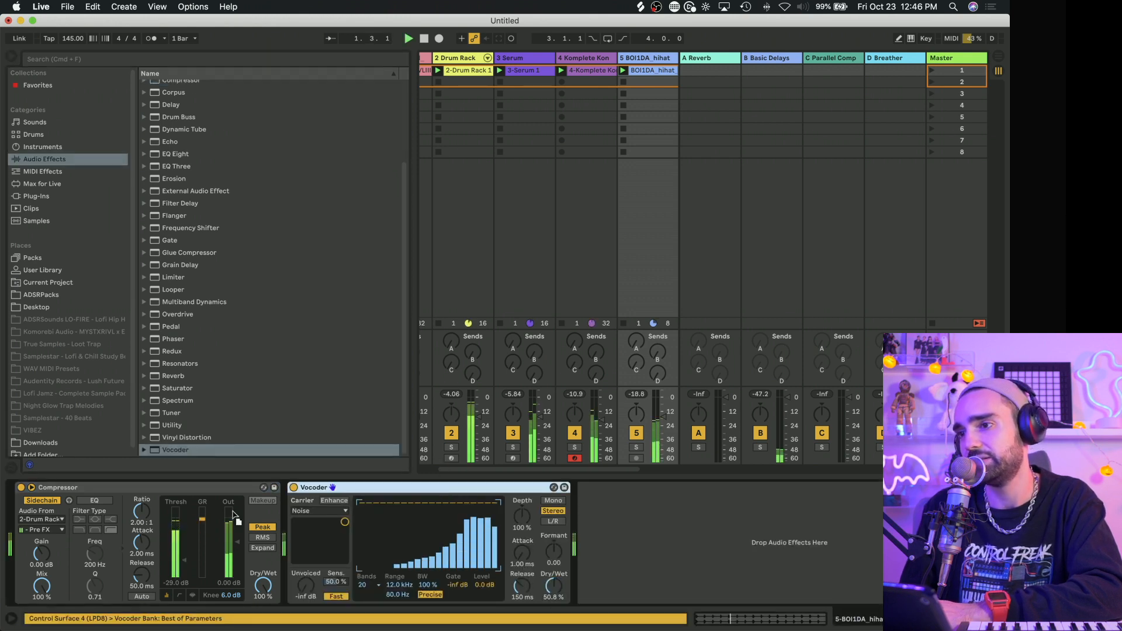
{"action": "left_click_drag", "start_coordinate": [319, 487], "coordinate": [23, 487]}
{"action": "left_click_drag", "start_coordinate": [282, 587], "coordinate": [281, 602]}
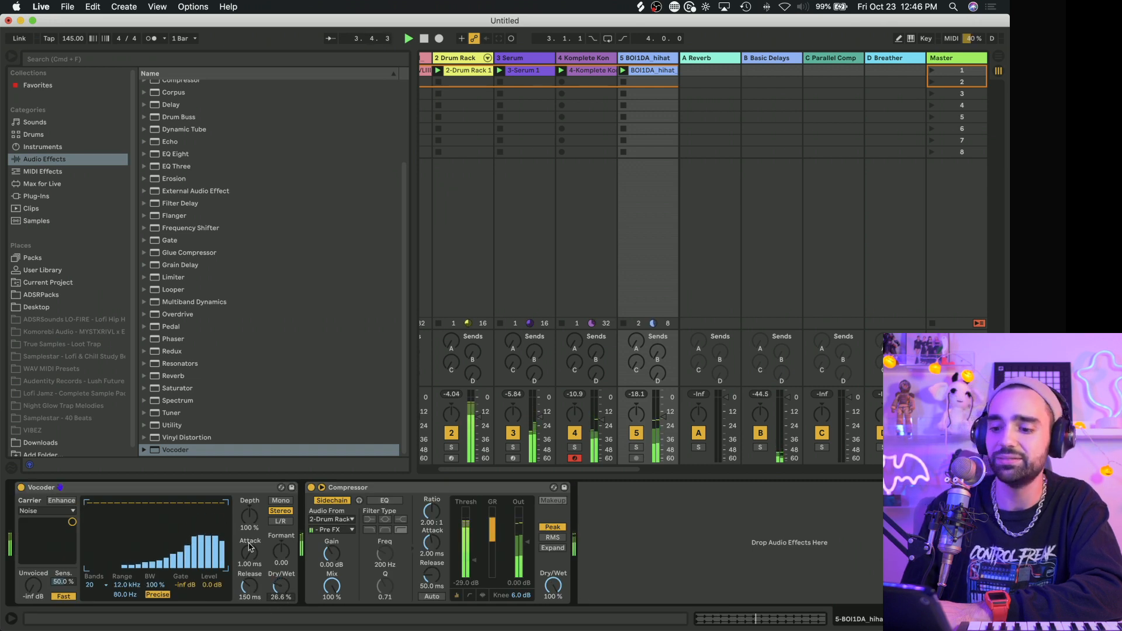
{"action": "left_click", "coordinate": [12, 58]}
Step: Select all six tracks and lower their volume faders together slightly, playing the loop to check the levels
{"action": "left_click", "coordinate": [387, 279]}
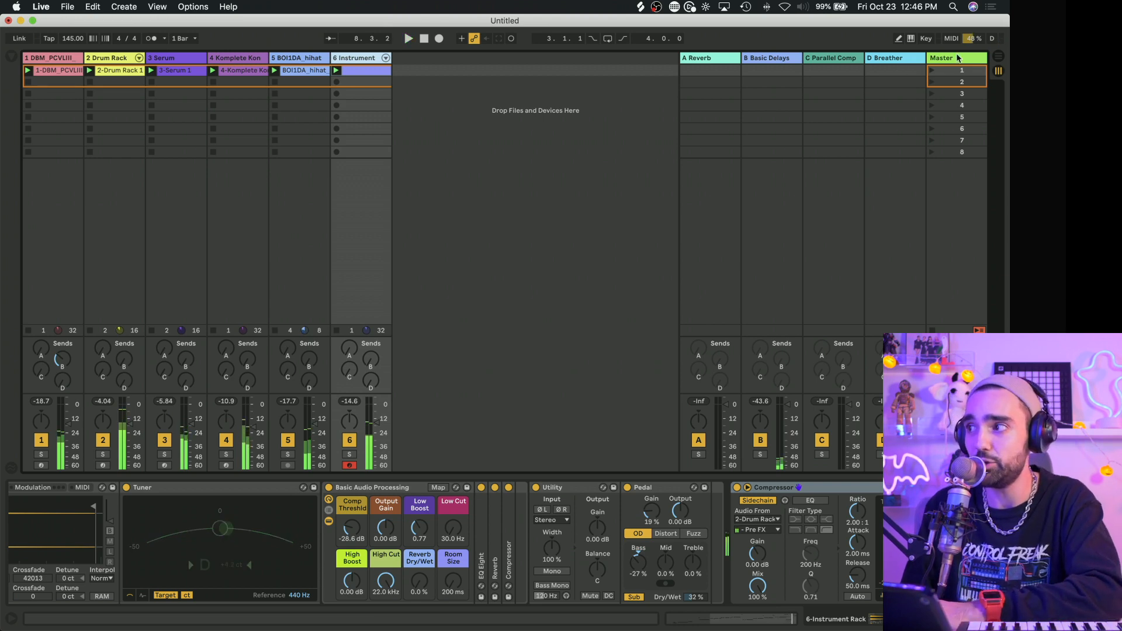
{"action": "left_click", "coordinate": [659, 282]}
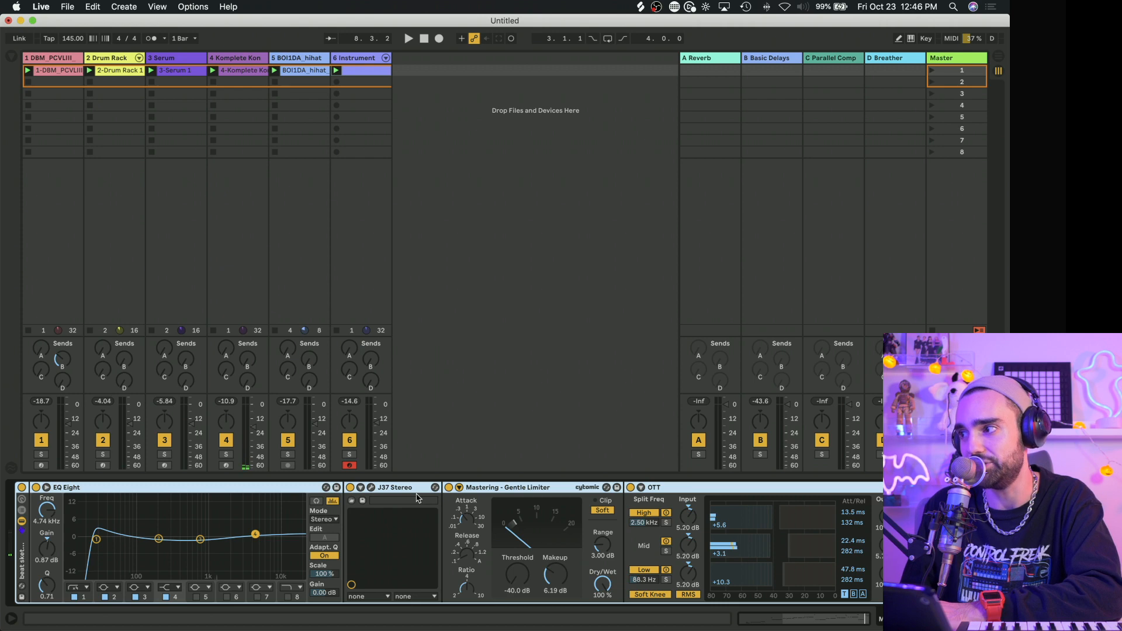
{"action": "left_click", "coordinate": [357, 59]}
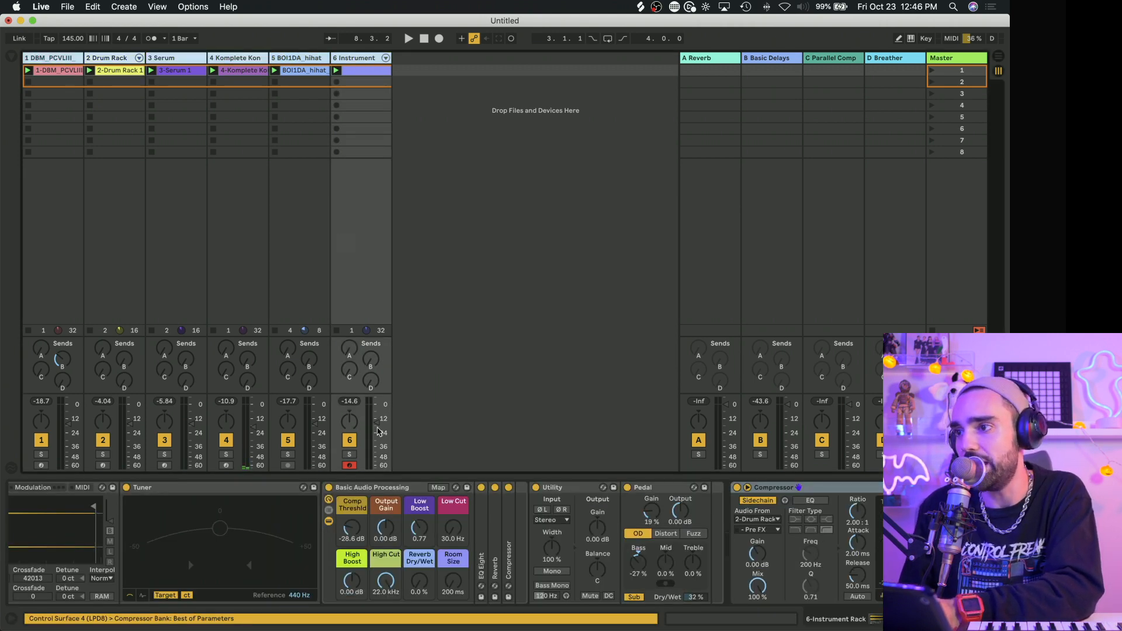
{"action": "key", "text": "space"}
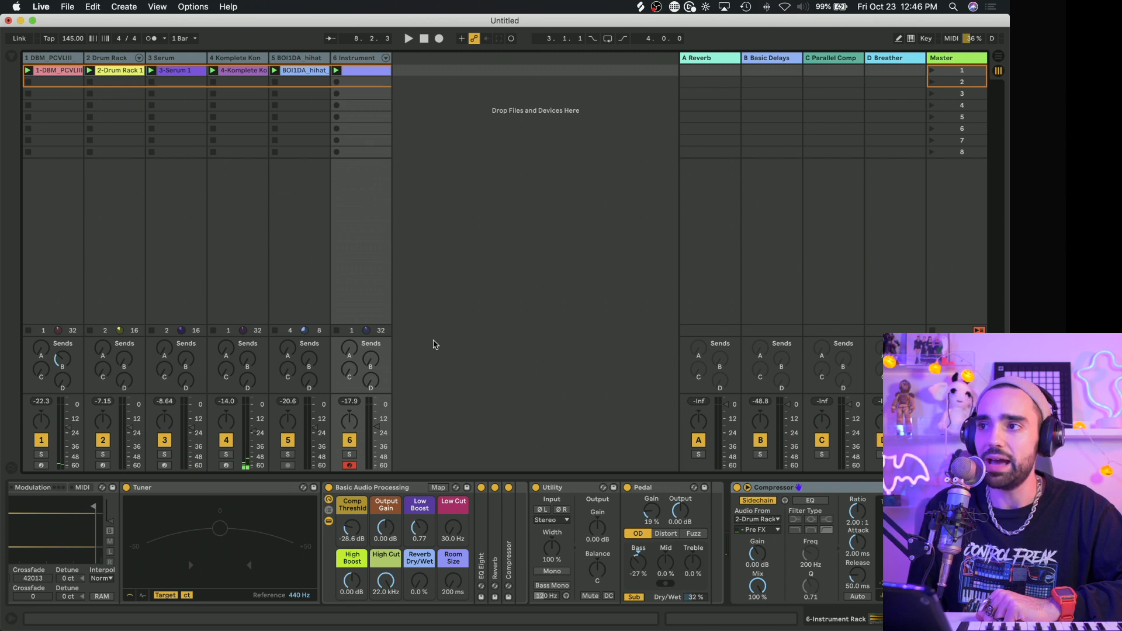
{"action": "left_click", "coordinate": [255, 71]}
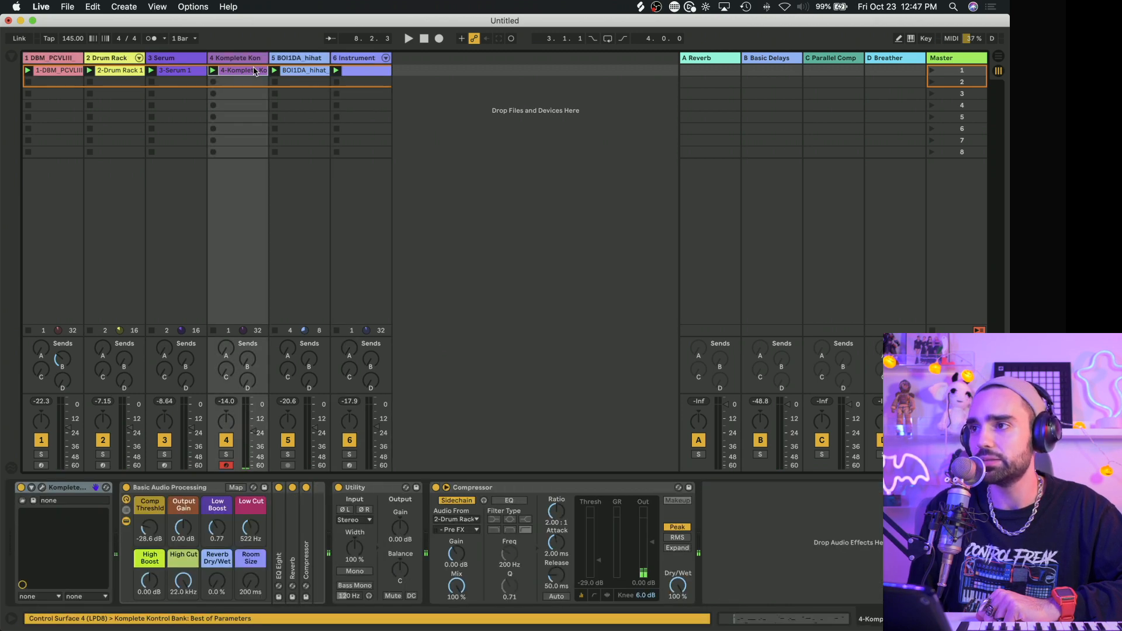
{"action": "left_click", "coordinate": [361, 72]}
{"action": "left_click", "coordinate": [61, 74]}
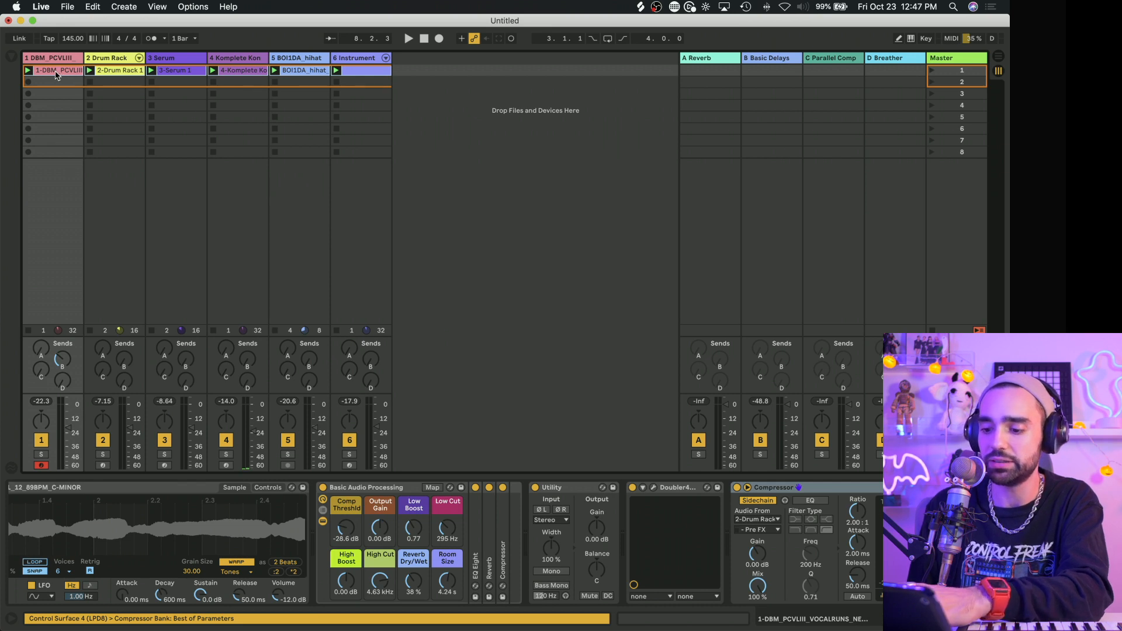
{"action": "key", "text": "space"}
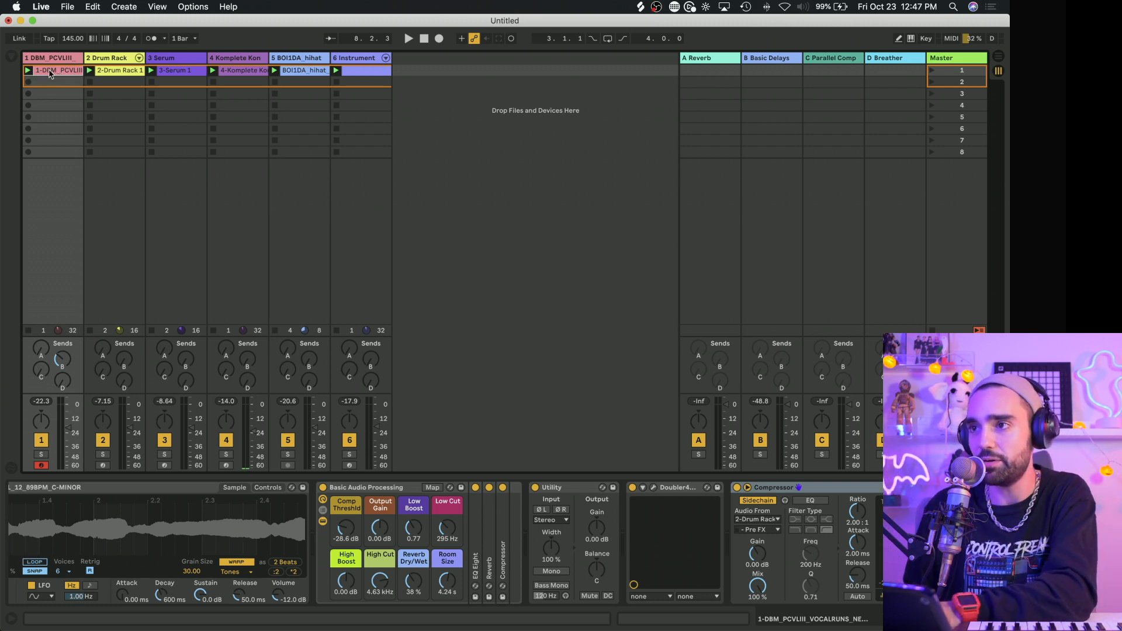
Step: Place all six Session clips of scene 1 into the Arrangement at bar 29 and switch playback back to the Arrangement
{"action": "key", "text": "Tab"}
{"action": "mouse_move", "coordinate": [60, 74]}
{"action": "left_mouse_down"}
{"action": "mouse_move", "coordinate": [62, 113]}
{"action": "mouse_move", "coordinate": [29, 120]}
{"action": "mouse_move", "coordinate": [48, 70]}
{"action": "left_mouse_up"}
{"action": "key", "text": "Tab"}
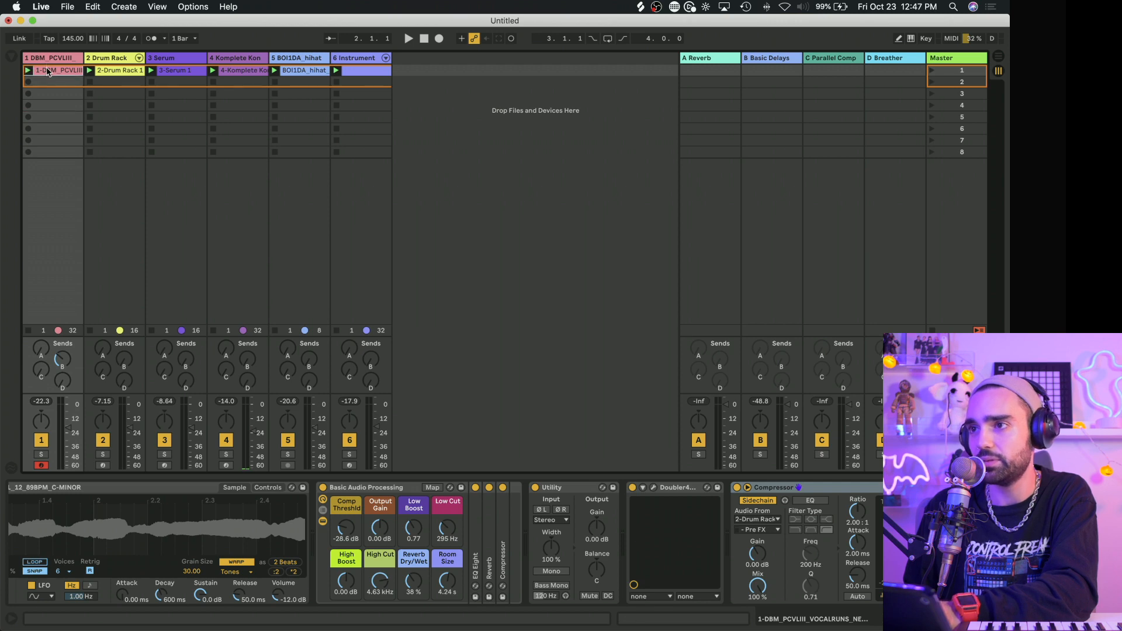
{"action": "left_click", "coordinate": [363, 76]}
{"action": "key", "text": "Tab"}
{"action": "left_click_drag", "start_coordinate": [80, 75], "coordinate": [305, 128]}
{"action": "left_click", "coordinate": [262, 130]}
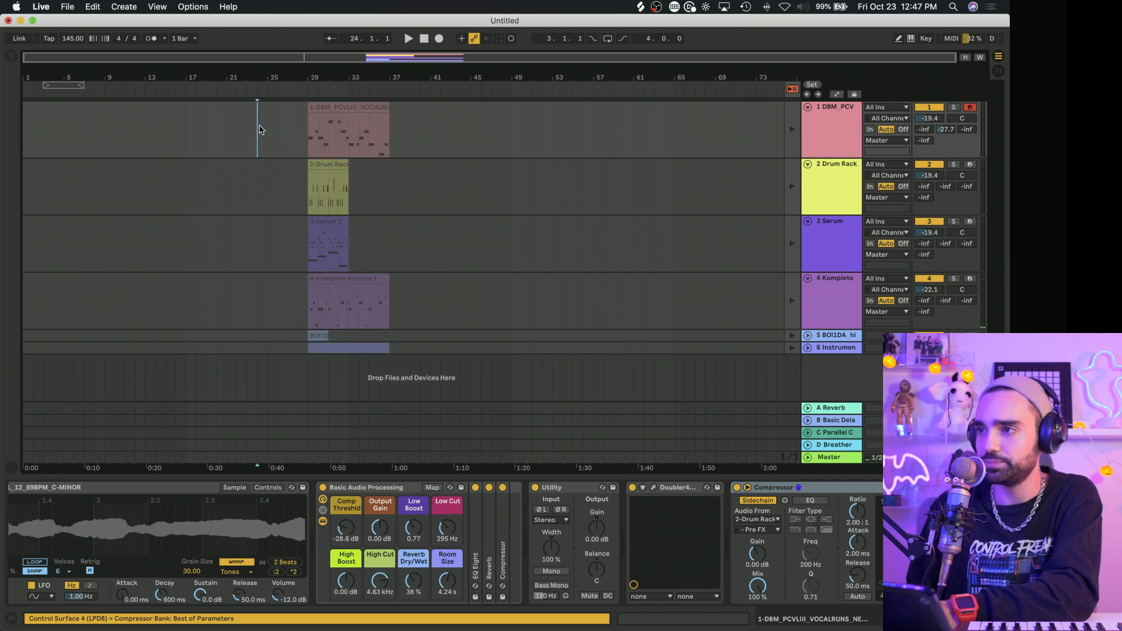
{"action": "left_click", "coordinate": [794, 89]}
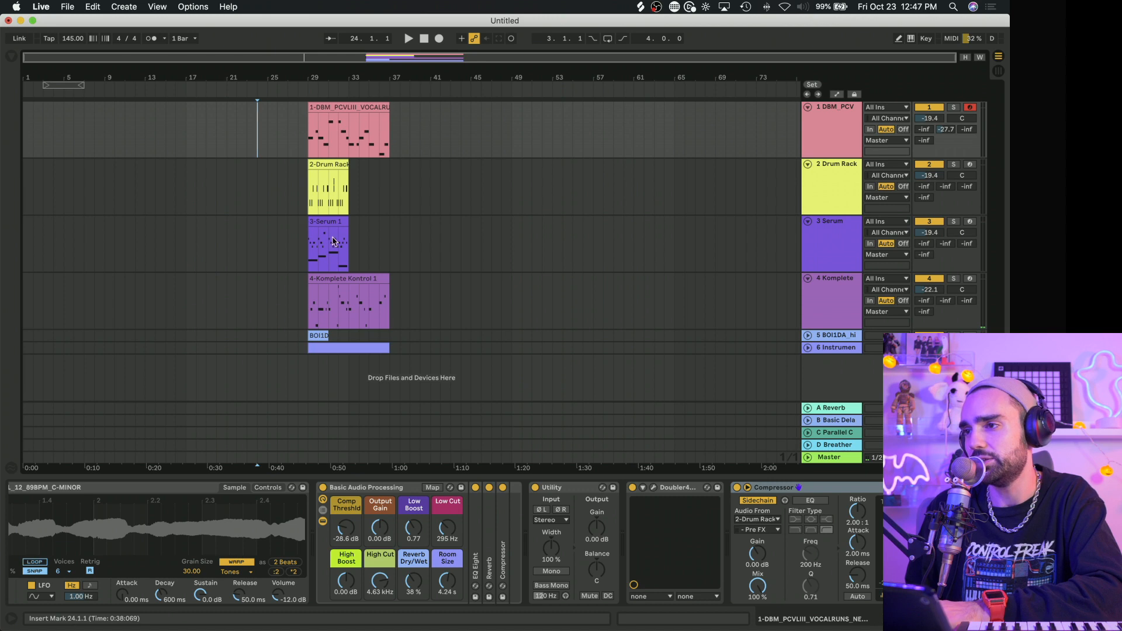
Step: Move the Serum clip to bar 1 of the Arrangement, shift the loop brace to bar 1 and play it back
{"action": "left_click_drag", "start_coordinate": [320, 222], "coordinate": [36, 245]}
{"action": "left_click", "coordinate": [64, 85]}
{"action": "key", "text": "space"}
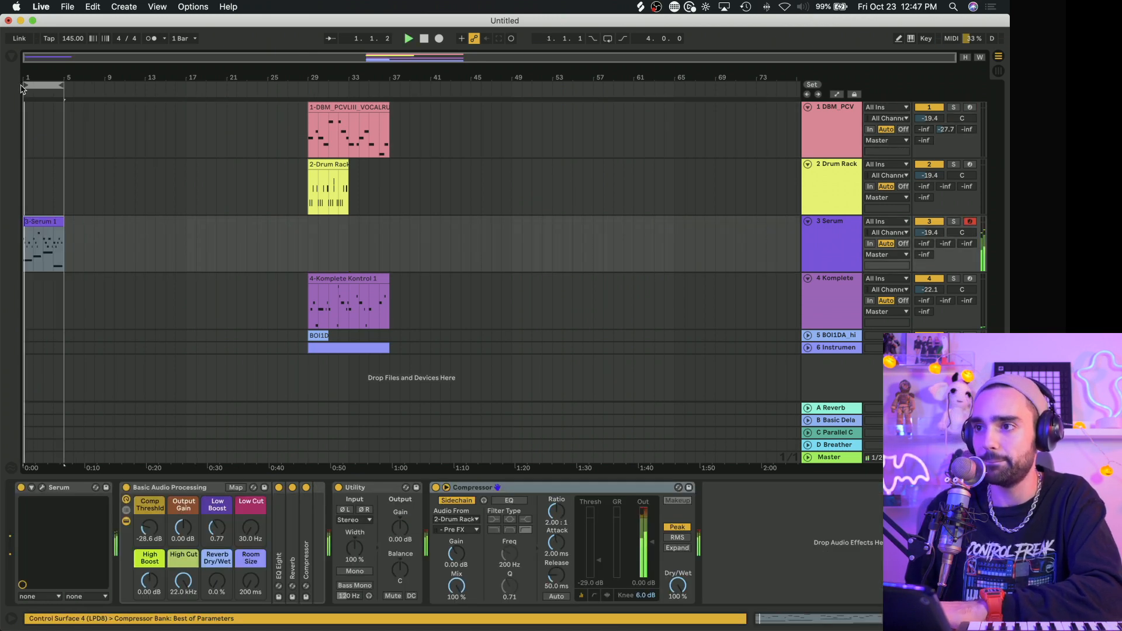
Step: Copy the Drum Rack clip to bar 5 and duplicate the Serum clip so it also plays from bar 5
{"action": "scroll", "coordinate": [35, 223], "scroll_direction": "up", "scroll_amount": 3}
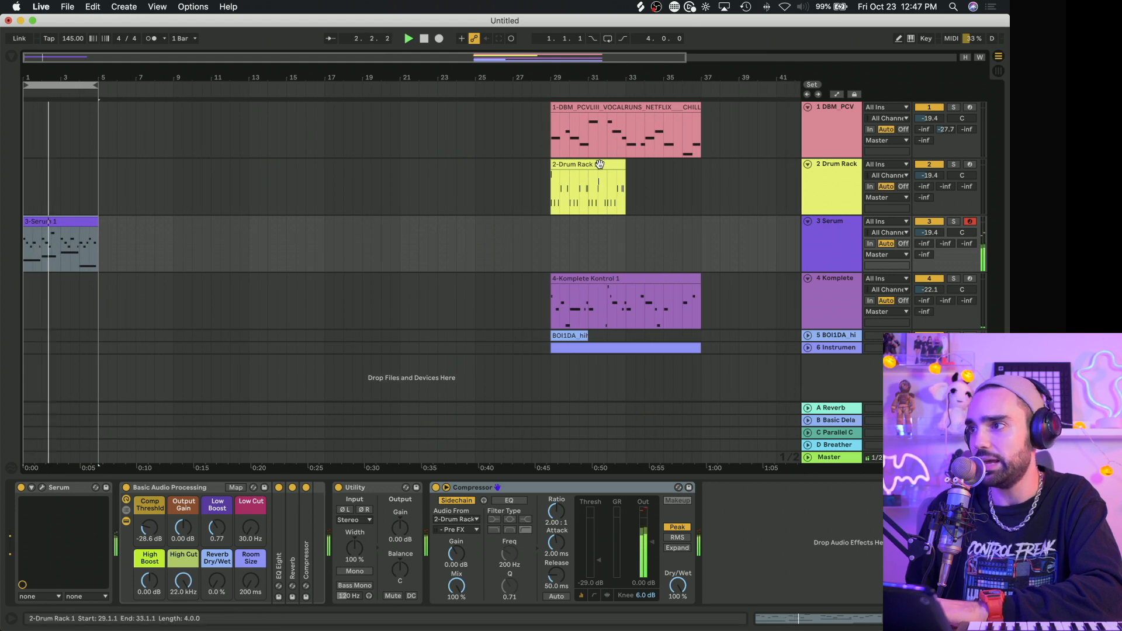
{"action": "left_click_drag", "start_coordinate": [585, 187], "coordinate": [137, 187]}
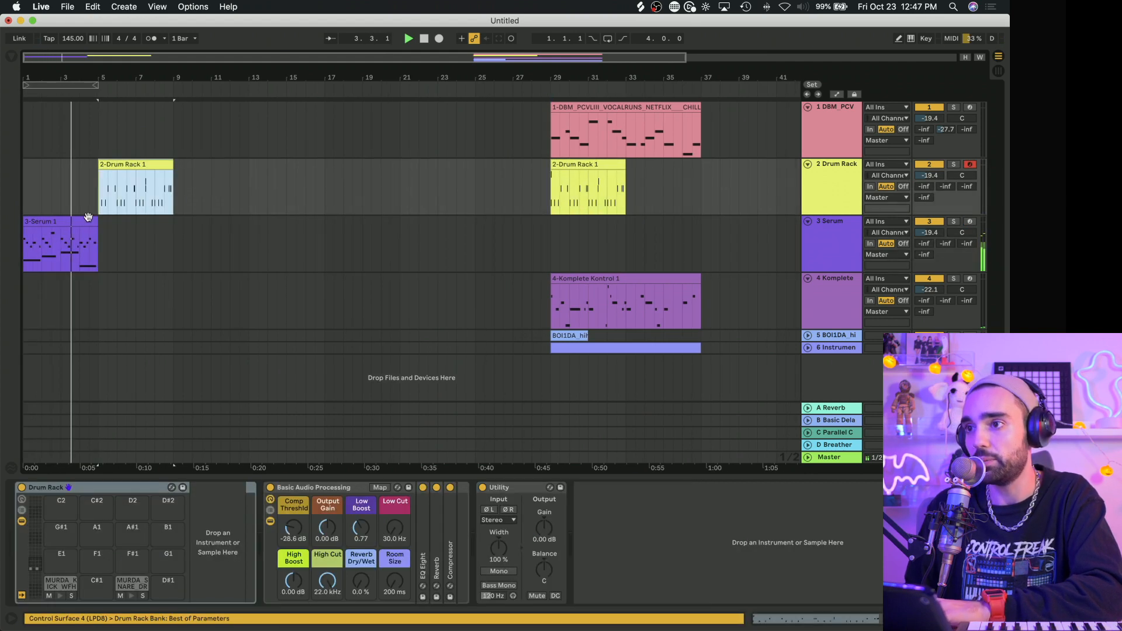
{"action": "left_click", "coordinate": [85, 220]}
{"action": "key", "text": "super+d"}
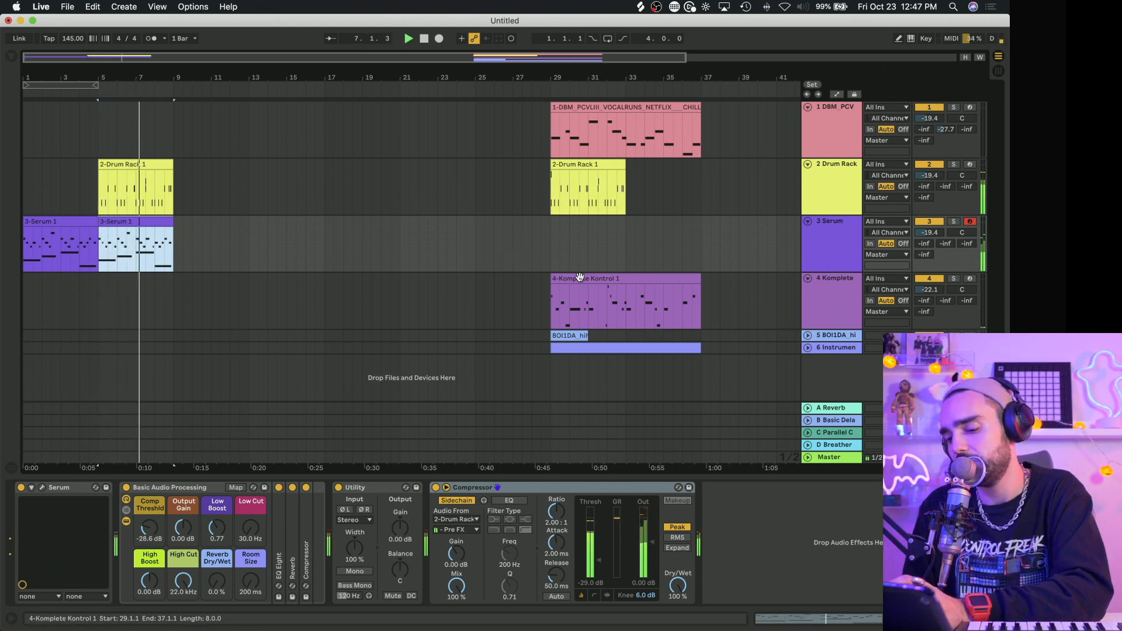
Step: Copy the Instrument and hi-hat clips to bar 9 and duplicate the hi-hat loop to fill up to bar 17
{"action": "left_click_drag", "start_coordinate": [563, 348], "coordinate": [185, 347]}
{"action": "left_click_drag", "start_coordinate": [566, 336], "coordinate": [192, 333]}
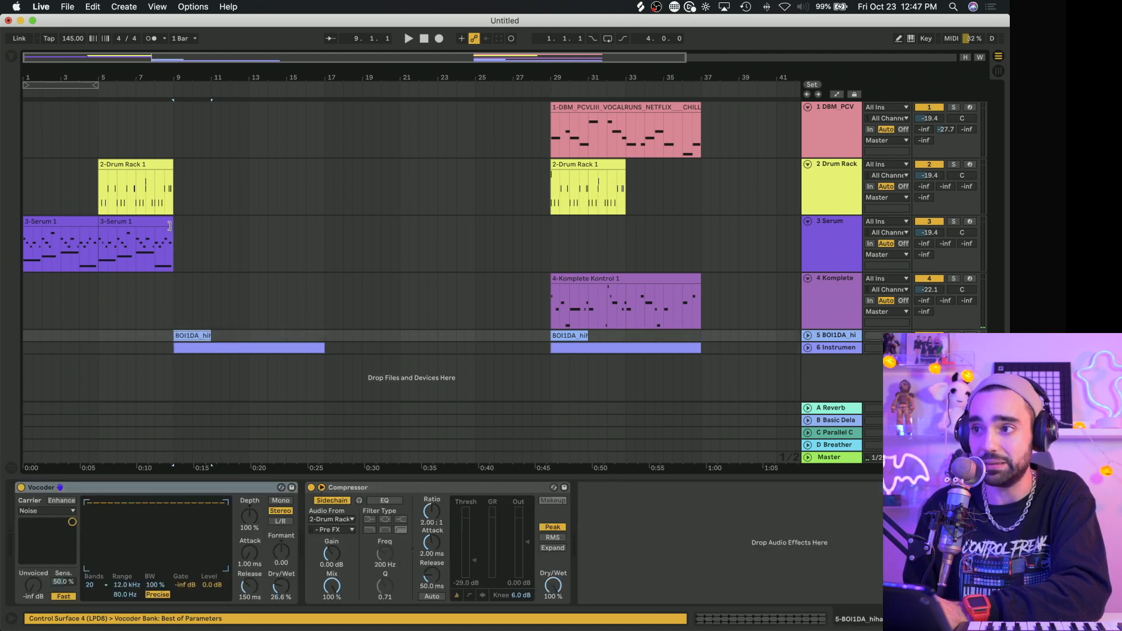
{"action": "left_click", "coordinate": [162, 221]}
{"action": "left_click", "coordinate": [196, 338]}
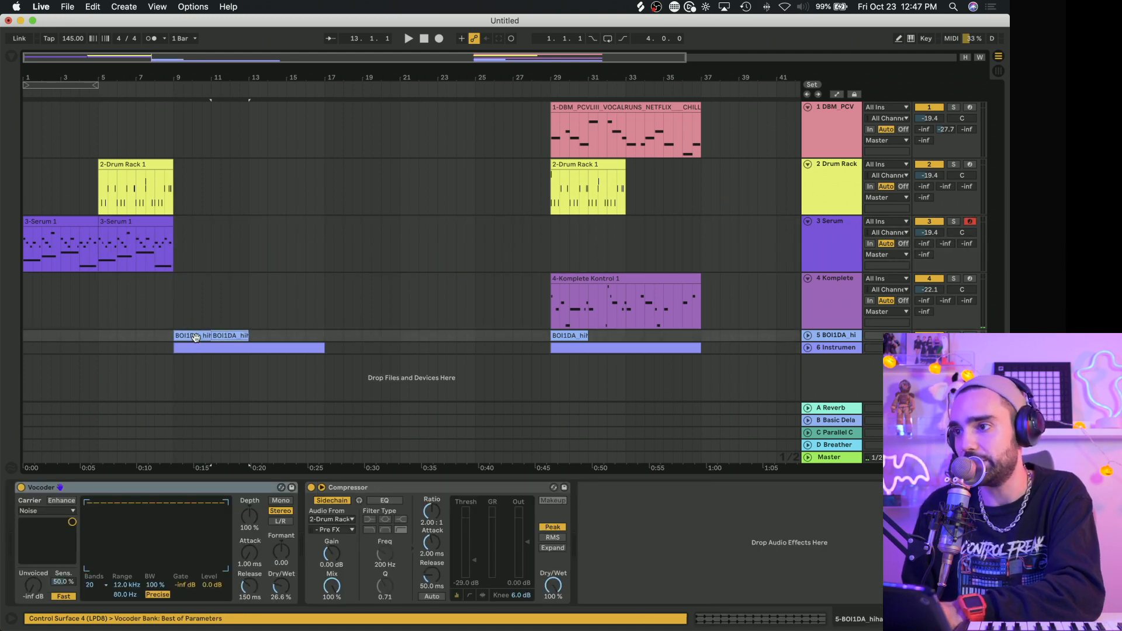
Step: Duplicate the Serum and Drum Rack clips at bar 5 together to bar 9 and play the arrangement from bar 8
{"action": "left_click", "coordinate": [128, 220]}
{"action": "left_click", "coordinate": [133, 162], "text": "shift"}
{"action": "key", "text": "super+d"}
{"action": "left_click", "coordinate": [154, 146]}
{"action": "key", "text": "space"}
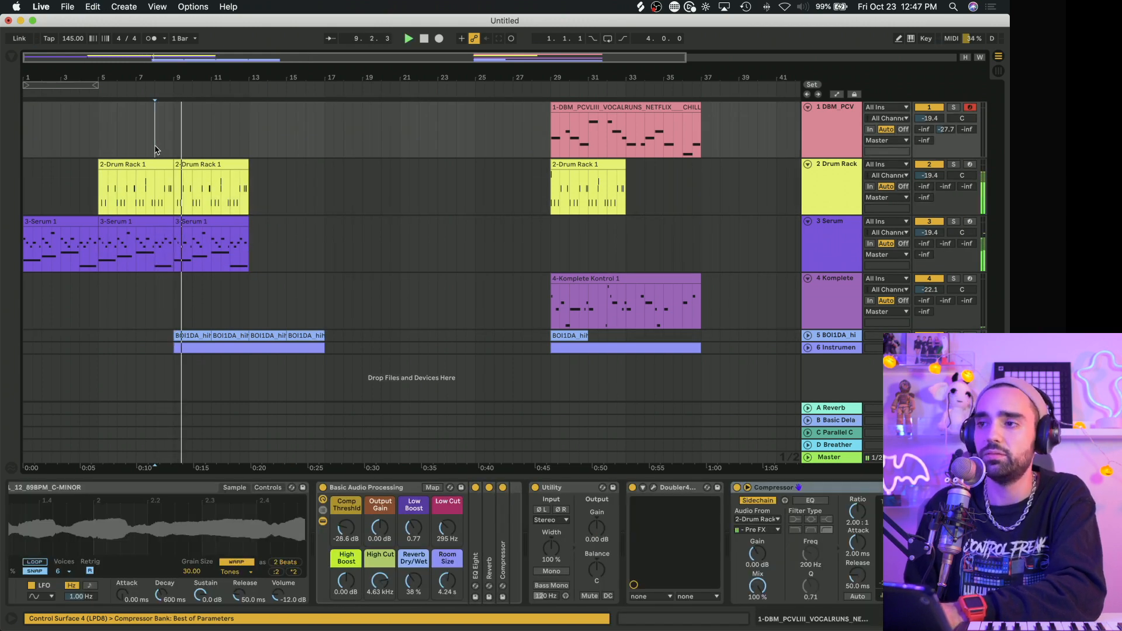
Step: Open the Instrument clip at bar 9 in an enlarged note editor and examine the note timing around its start
{"action": "left_click", "coordinate": [204, 350]}
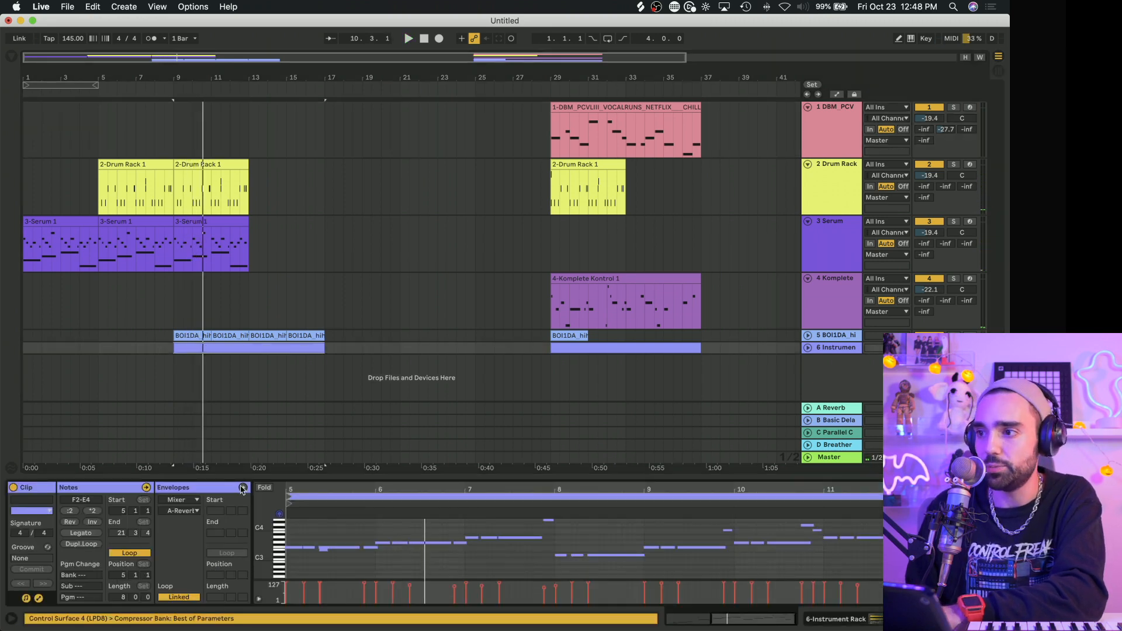
{"action": "left_click_drag", "start_coordinate": [323, 476], "coordinate": [304, 427]}
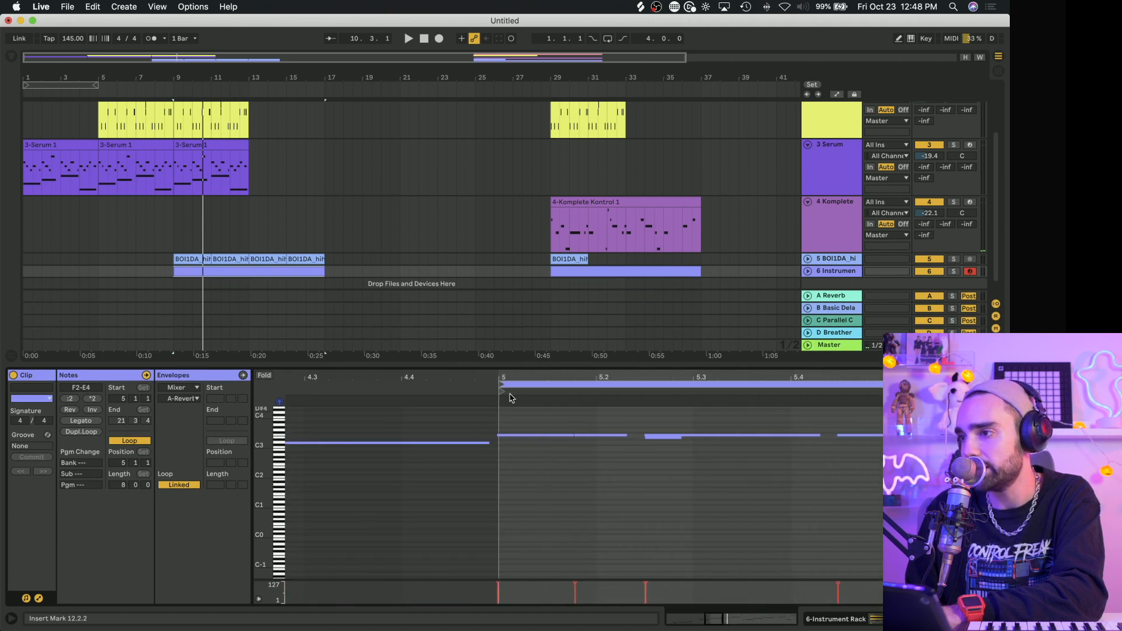
{"action": "left_click_drag", "start_coordinate": [501, 378], "coordinate": [507, 371]}
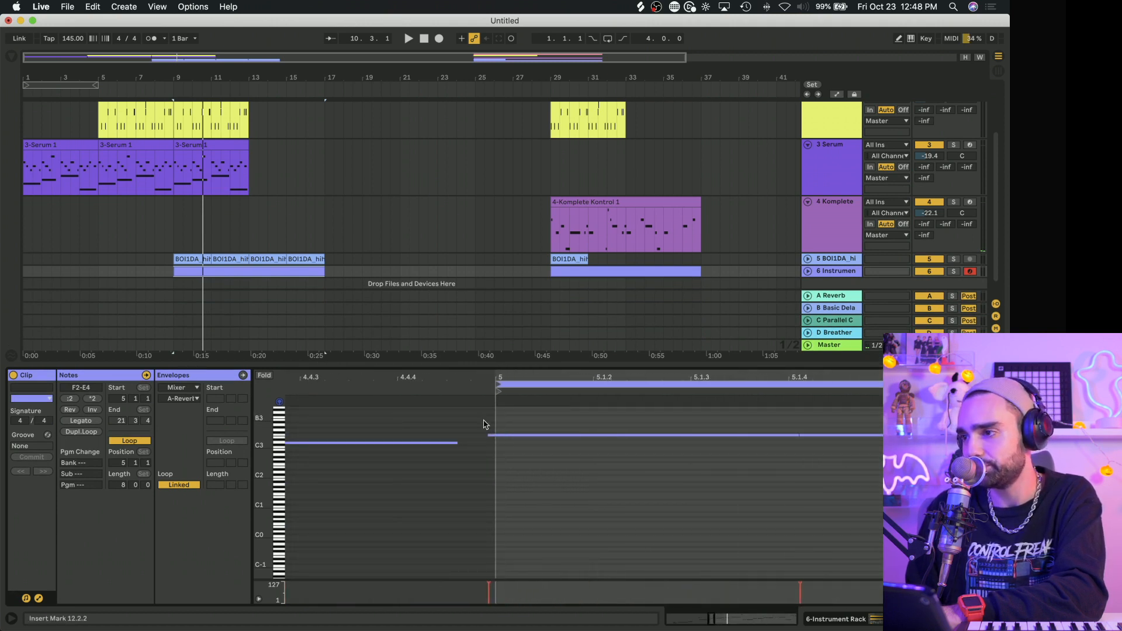
{"action": "key", "text": "super+shift+u"}
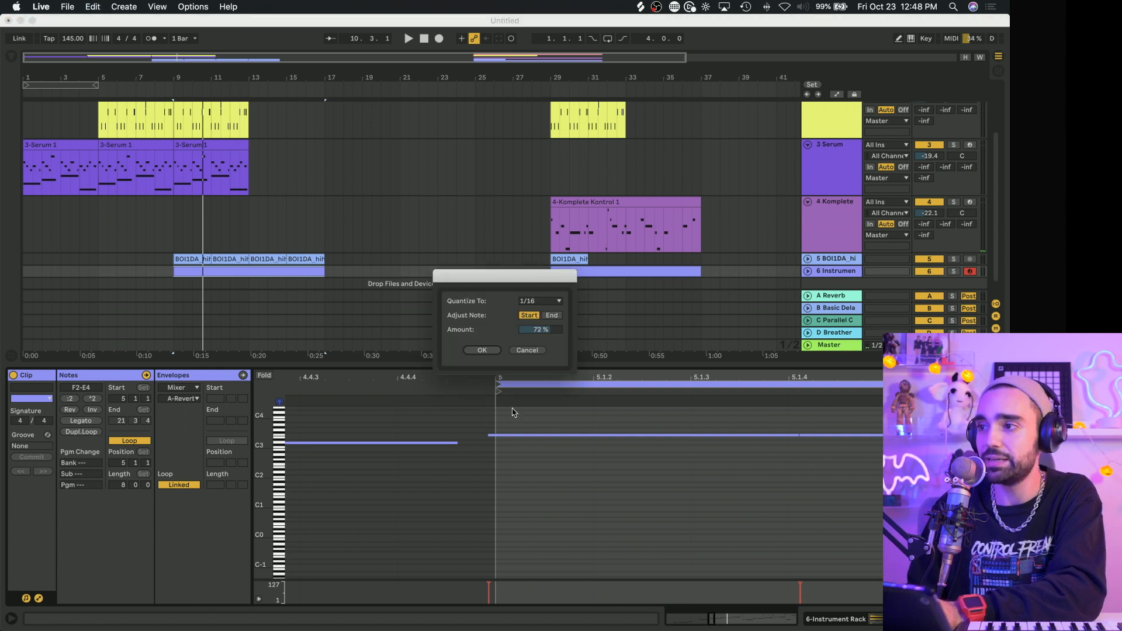
{"action": "left_click_drag", "start_coordinate": [516, 281], "coordinate": [271, 218]}
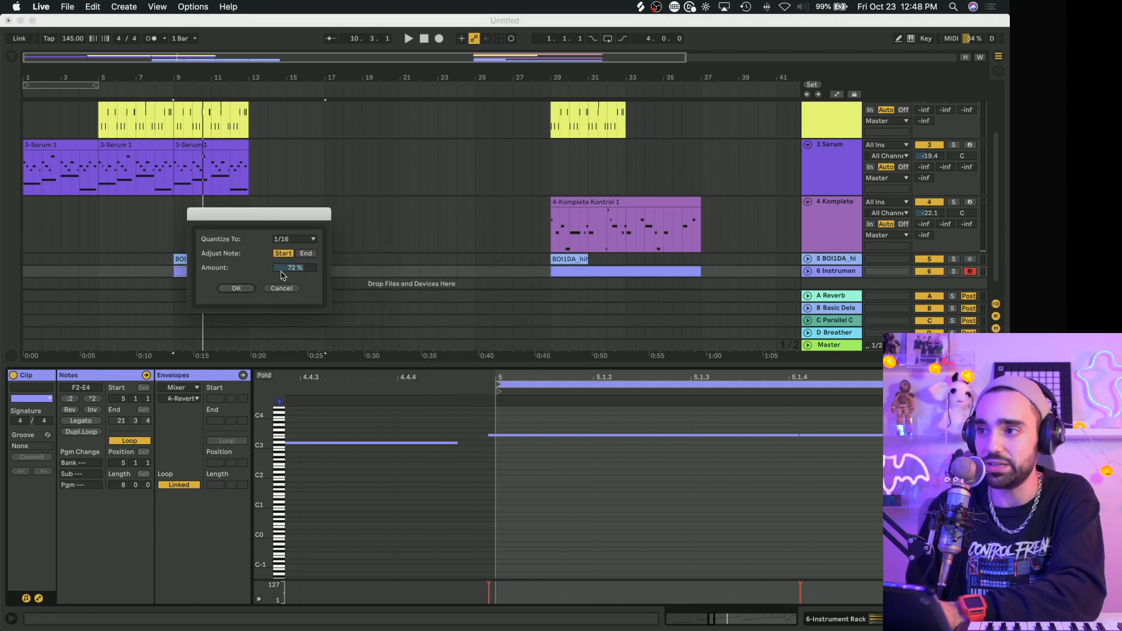
{"action": "left_click", "coordinate": [291, 292]}
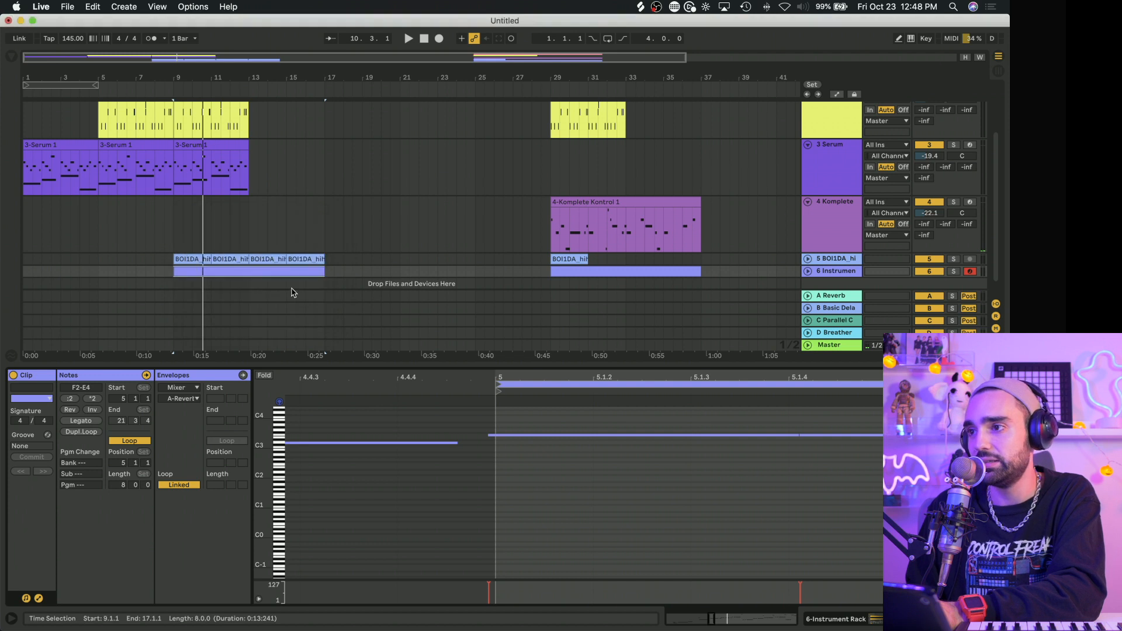
Step: Start the Instrument clip's first F3 note at 5.1.1, shorten it to just past 5.1.3, play it and close the note editor
{"action": "left_click", "coordinate": [511, 454]}
{"action": "left_click_drag", "start_coordinate": [513, 378], "coordinate": [405, 446]}
{"action": "left_click", "coordinate": [368, 415]}
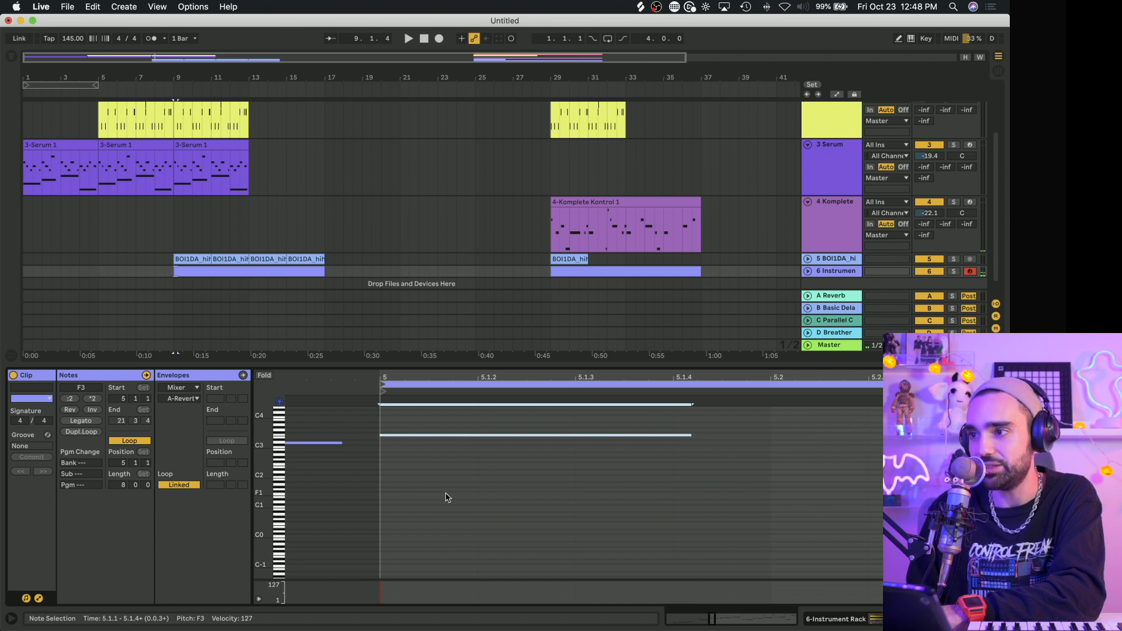
{"action": "key", "text": "Left"}
{"action": "left_click", "coordinate": [678, 440]}
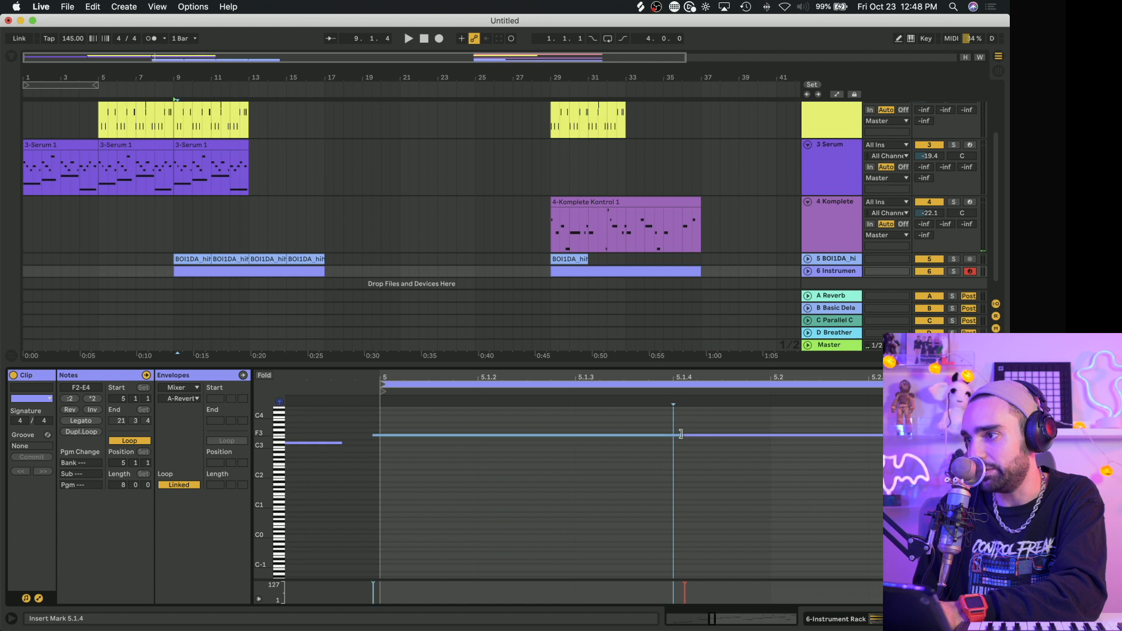
{"action": "left_click_drag", "start_coordinate": [682, 436], "coordinate": [572, 441]}
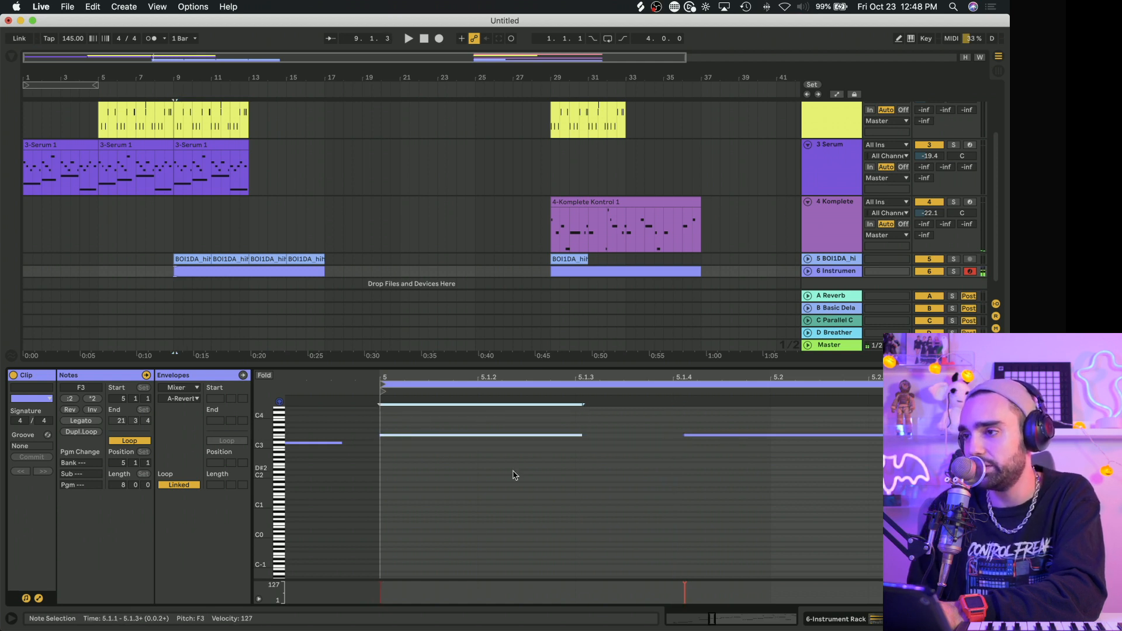
{"action": "key", "text": "space"}
{"action": "left_click_drag", "start_coordinate": [408, 364], "coordinate": [406, 591]}
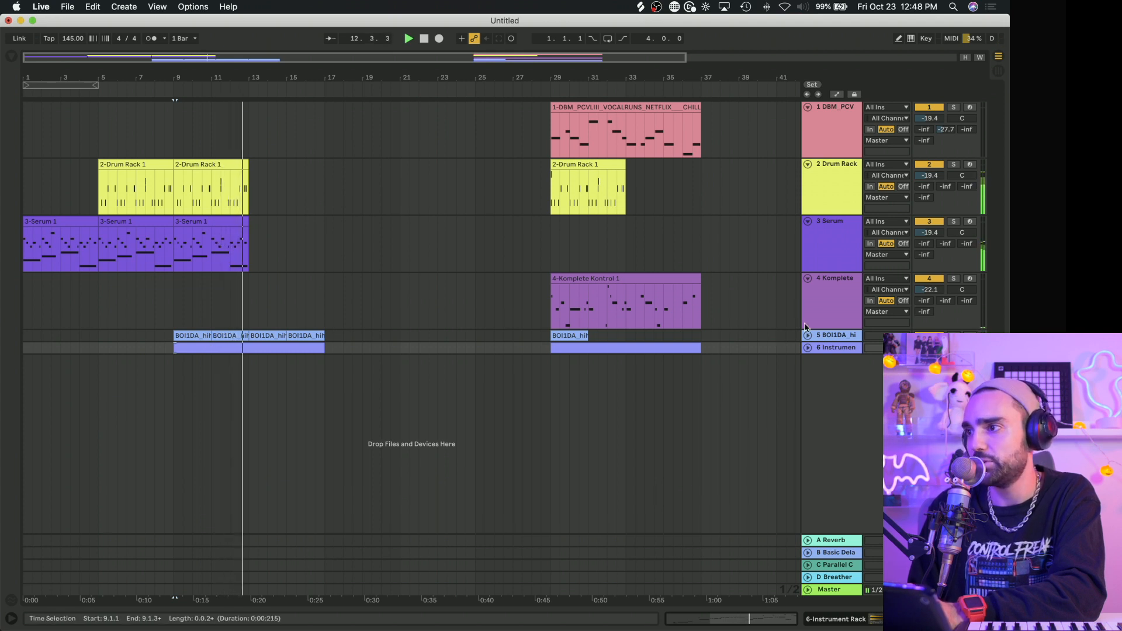
Step: Unfold the Instrument track, duplicate the Serum and Drum Rack clips at bar 9 together to bar 13, and play from there
{"action": "left_click", "coordinate": [808, 347]}
{"action": "key", "text": "space"}
{"action": "left_click", "coordinate": [219, 234]}
{"action": "left_click", "coordinate": [216, 166], "text": "shift"}
{"action": "key", "text": "super+d"}
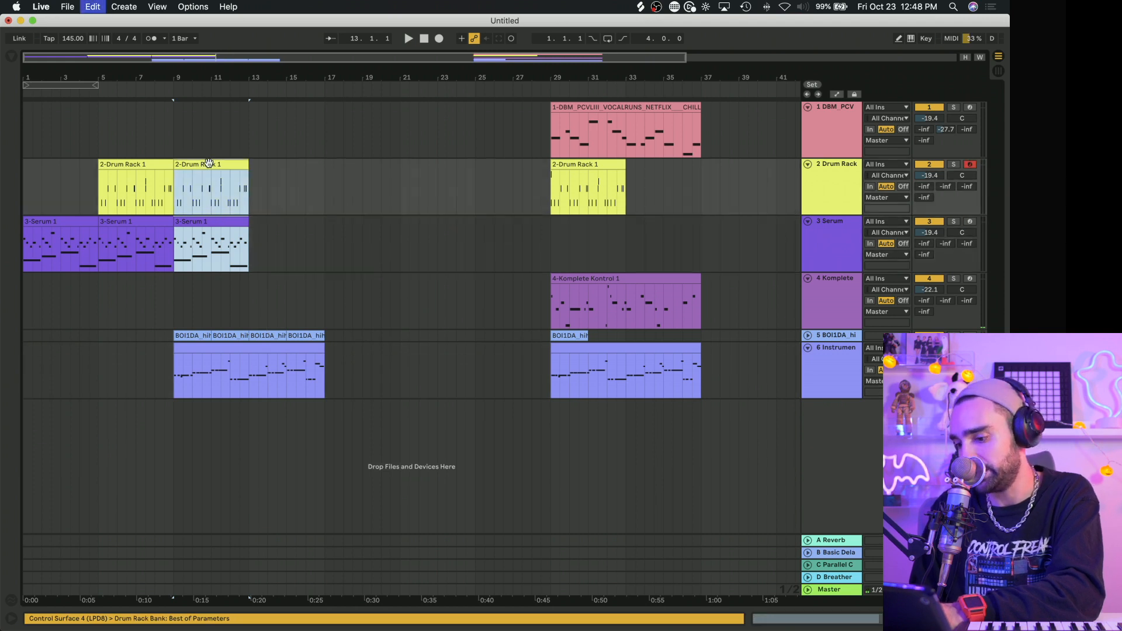
{"action": "left_click", "coordinate": [246, 289]}
{"action": "key", "text": "space"}
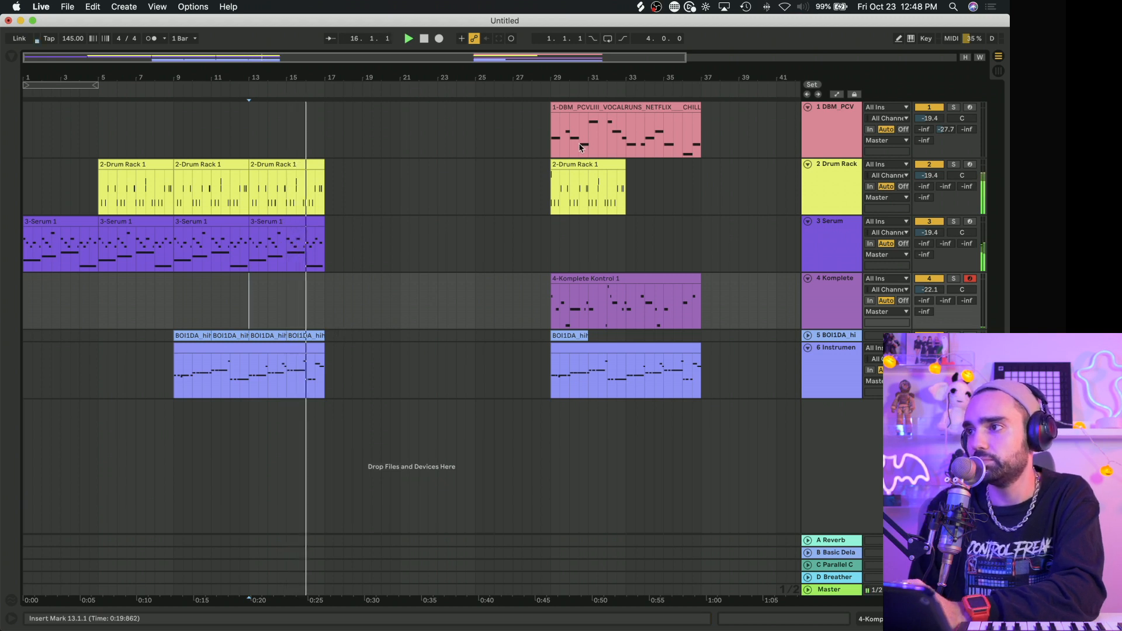
Step: Move the Komplete Kontrol clip from bar 29 to bar 17 and play the transition from the end of bar 16
{"action": "mouse_move", "coordinate": [587, 105]}
{"action": "left_mouse_down"}
{"action": "mouse_move", "coordinate": [381, 117]}
{"action": "mouse_move", "coordinate": [591, 123]}
{"action": "left_mouse_up"}
{"action": "left_click_drag", "start_coordinate": [593, 281], "coordinate": [367, 296]}
{"action": "left_click", "coordinate": [314, 308]}
{"action": "key", "text": "space"}
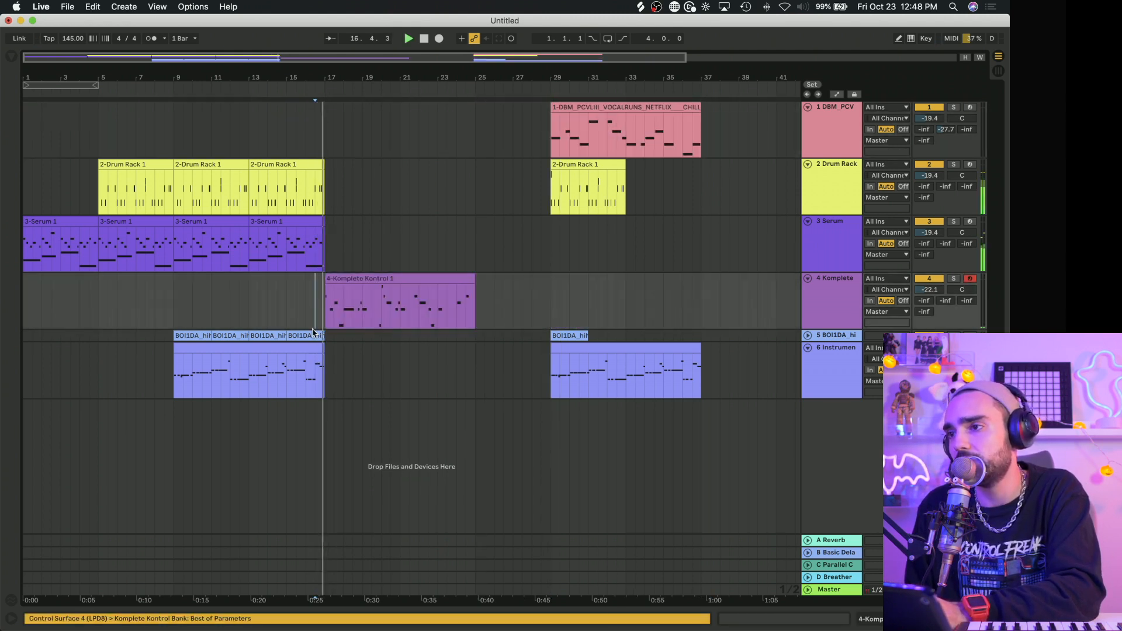
Step: Duplicate the Instrument clip to bar 17 and repeat the hi-hat loop from bar 17 up to bar 25
{"action": "left_click", "coordinate": [315, 349]}
{"action": "key", "text": "ctrl+d"}
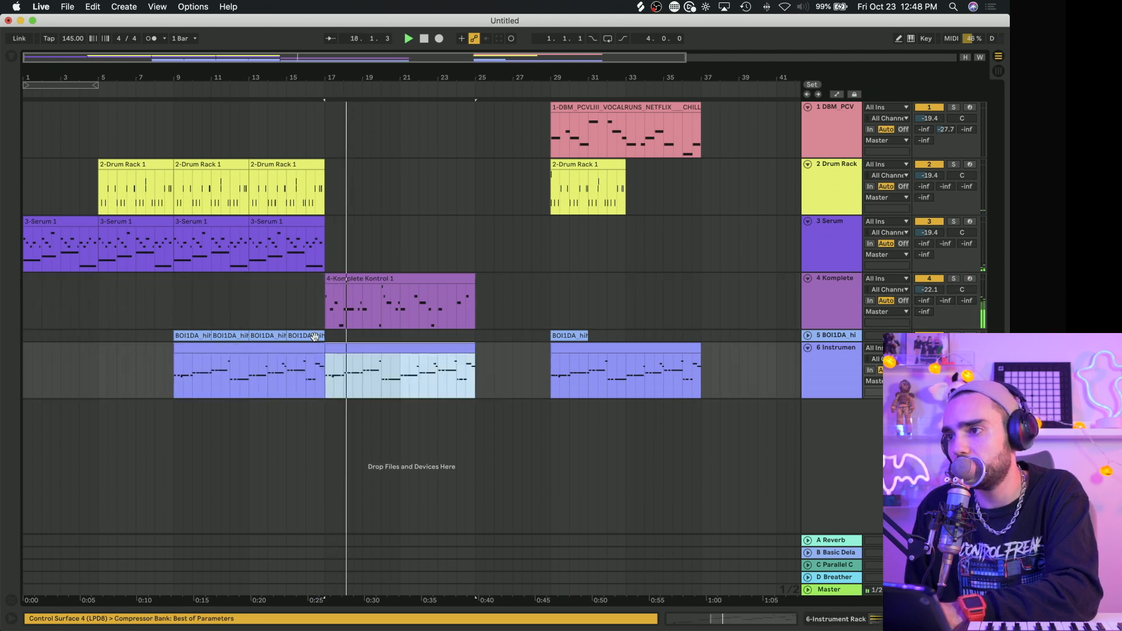
{"action": "key", "text": "ctrl+d"}
{"action": "key", "text": "ctrl+z"}
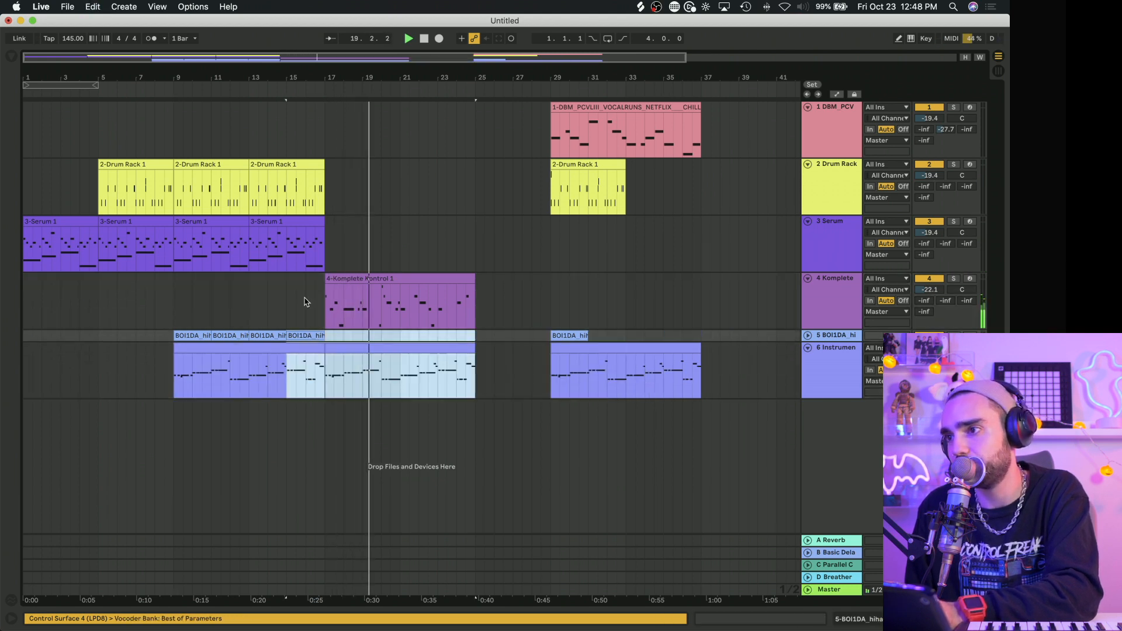
{"action": "key", "text": "ctrl+z"}
{"action": "key", "text": "super+d"}
{"action": "key", "text": "super+d"}
{"action": "key", "text": "super+d"}
{"action": "key", "text": "super+d"}
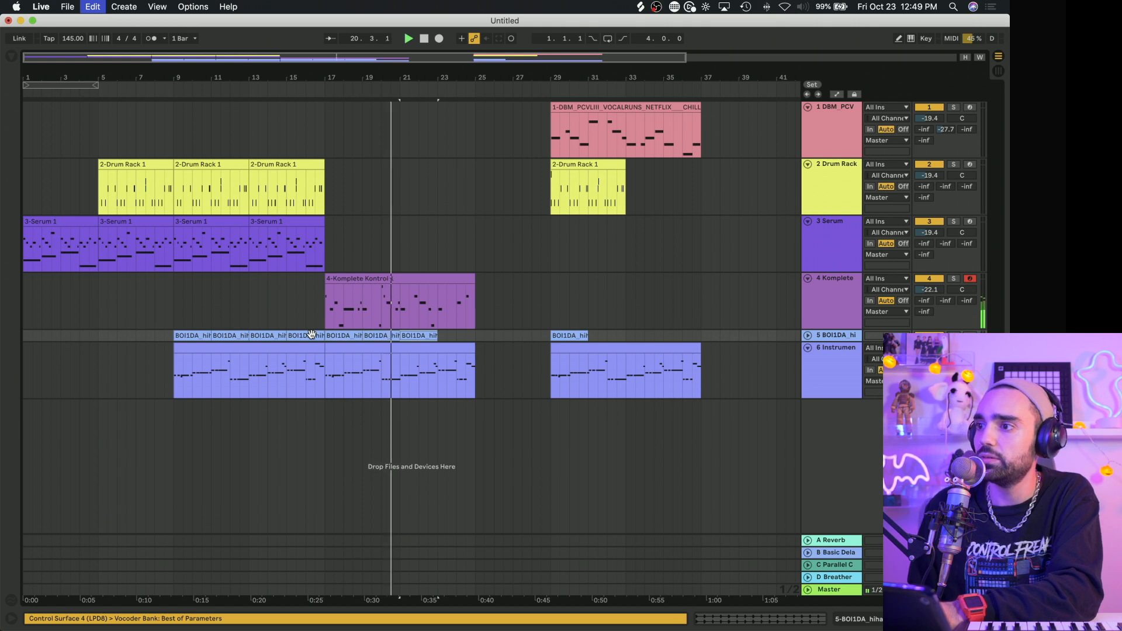
Step: Duplicate the Serum and Drum Rack clips at bar 13 twice each so both parts run up to bar 25
{"action": "left_click", "coordinate": [294, 224]}
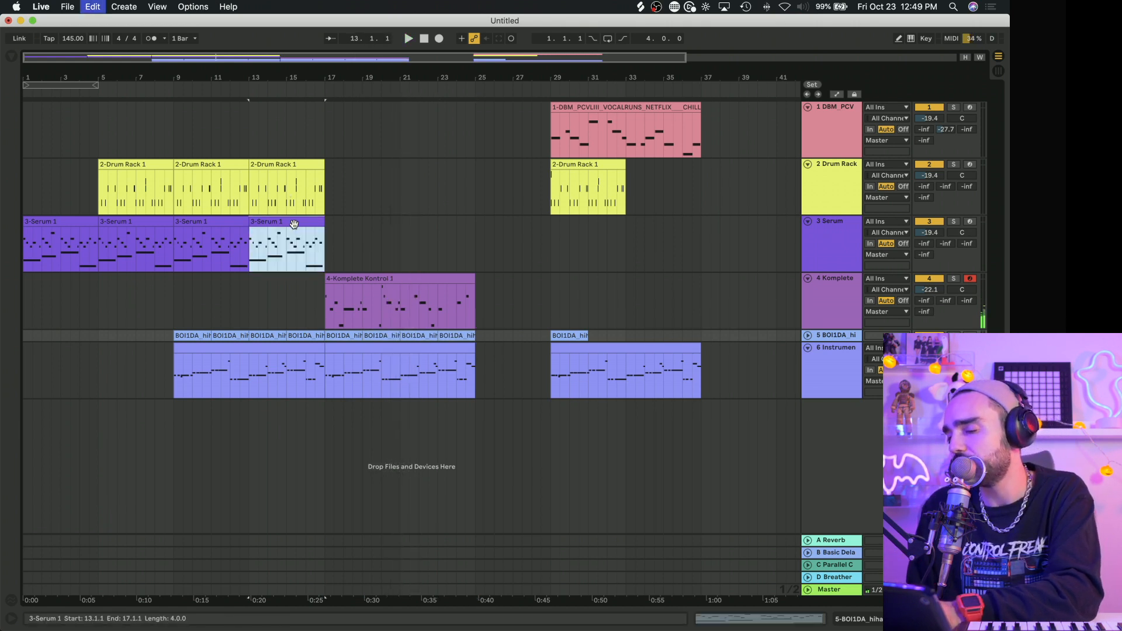
{"action": "key", "text": "super+d"}
{"action": "key", "text": "super+d"}
{"action": "left_click", "coordinate": [302, 163]}
{"action": "key", "text": "super+d"}
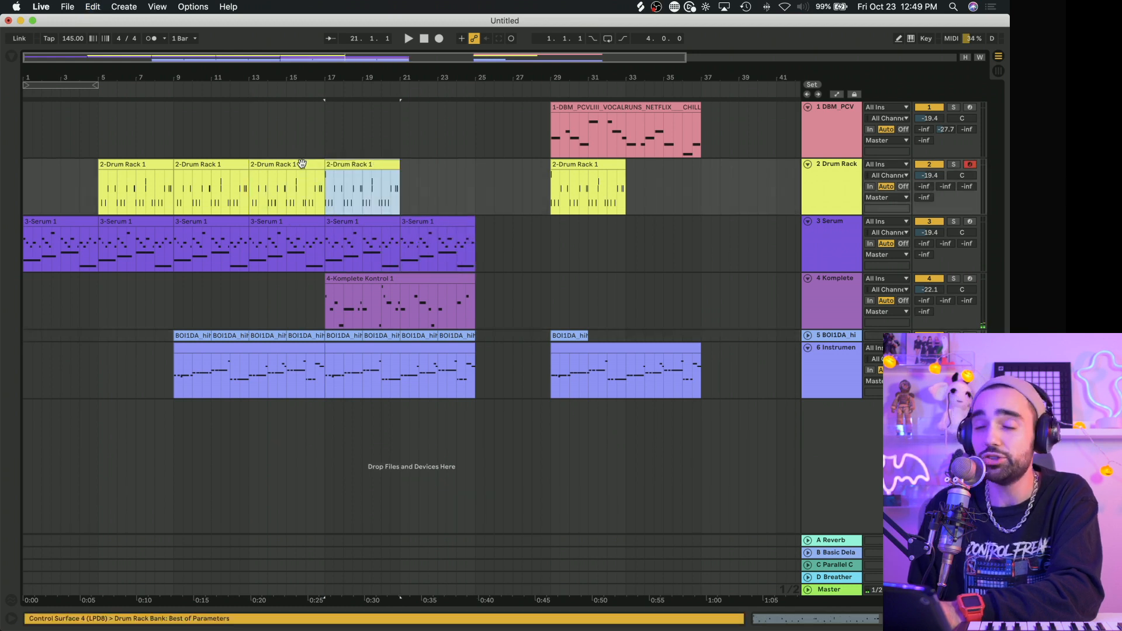
{"action": "key", "text": "super+d"}
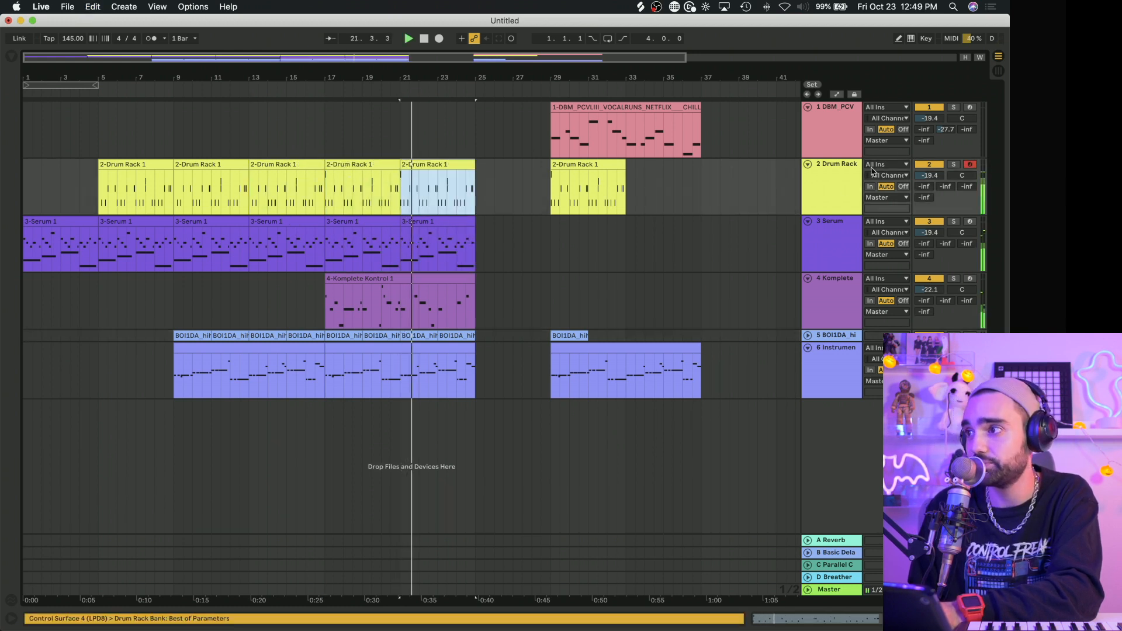
Step: Show the arrangement's automation lanes and bring up the Speaker On automation of the Drum Rack's kick chain
{"action": "double_click", "coordinate": [846, 189]}
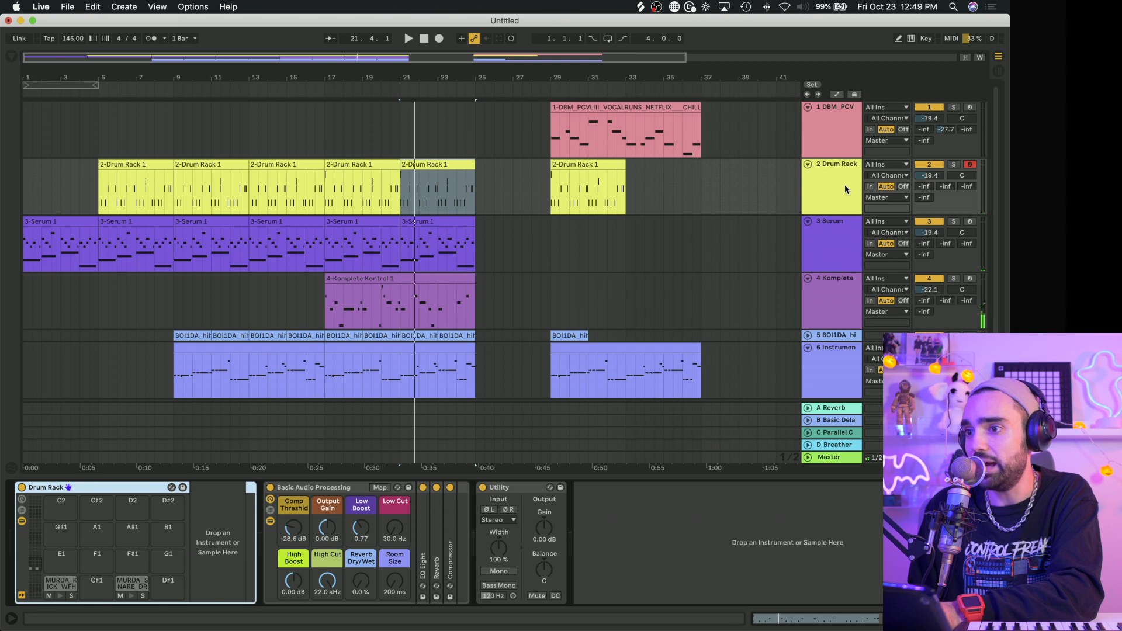
{"action": "left_click", "coordinate": [837, 94]}
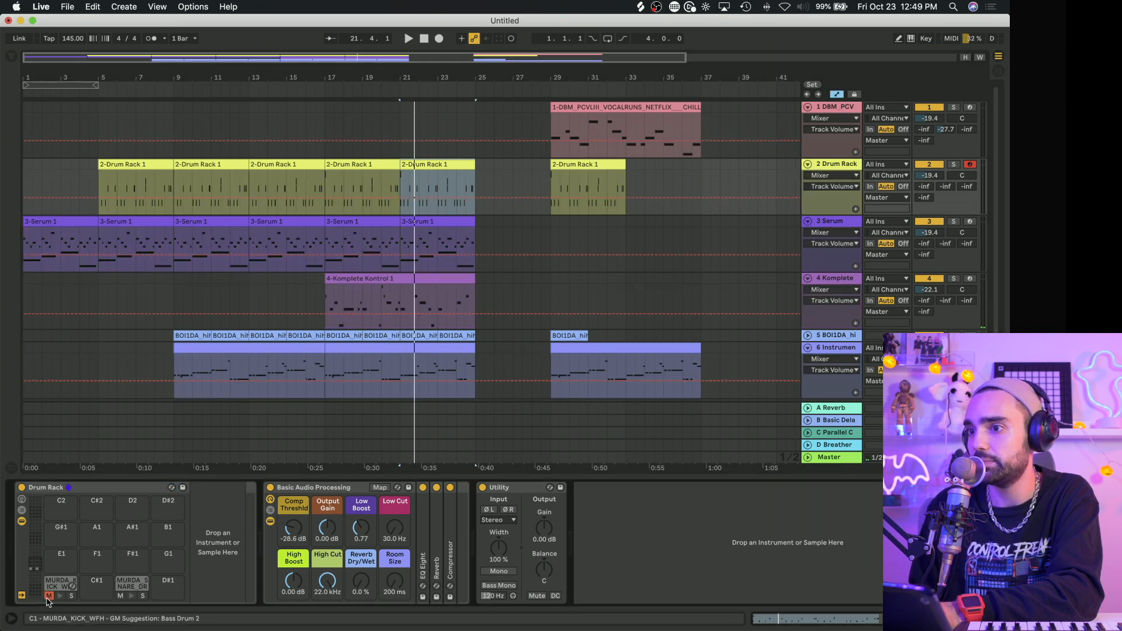
{"action": "key", "text": "Tab"}
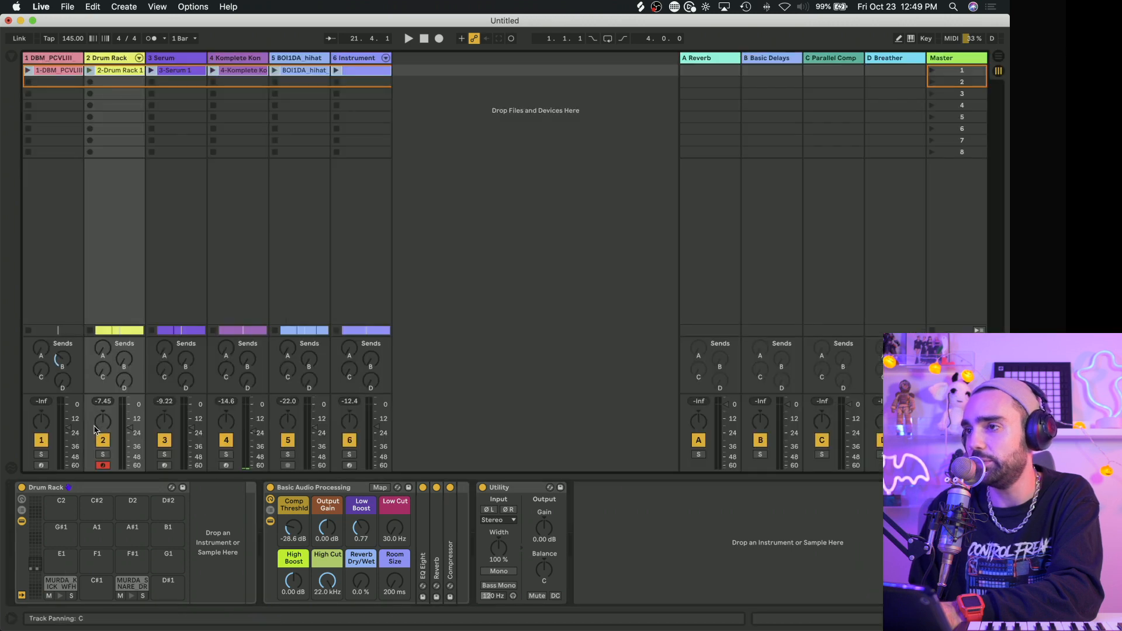
{"action": "left_click", "coordinate": [139, 58]}
{"action": "left_click", "coordinate": [156, 443]}
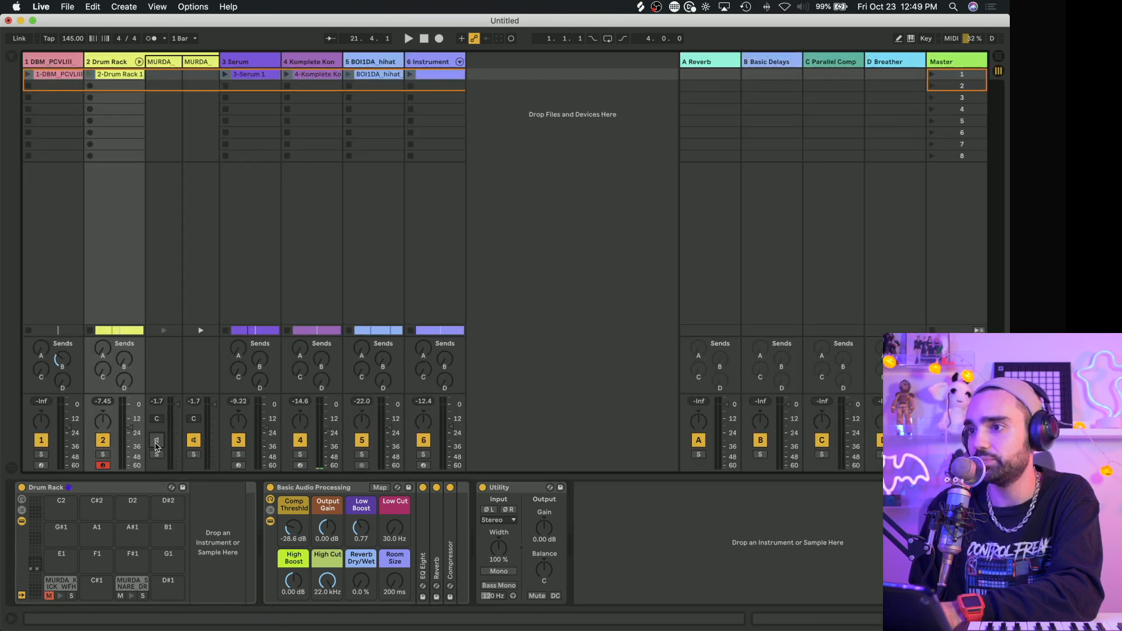
{"action": "key", "text": "Tab"}
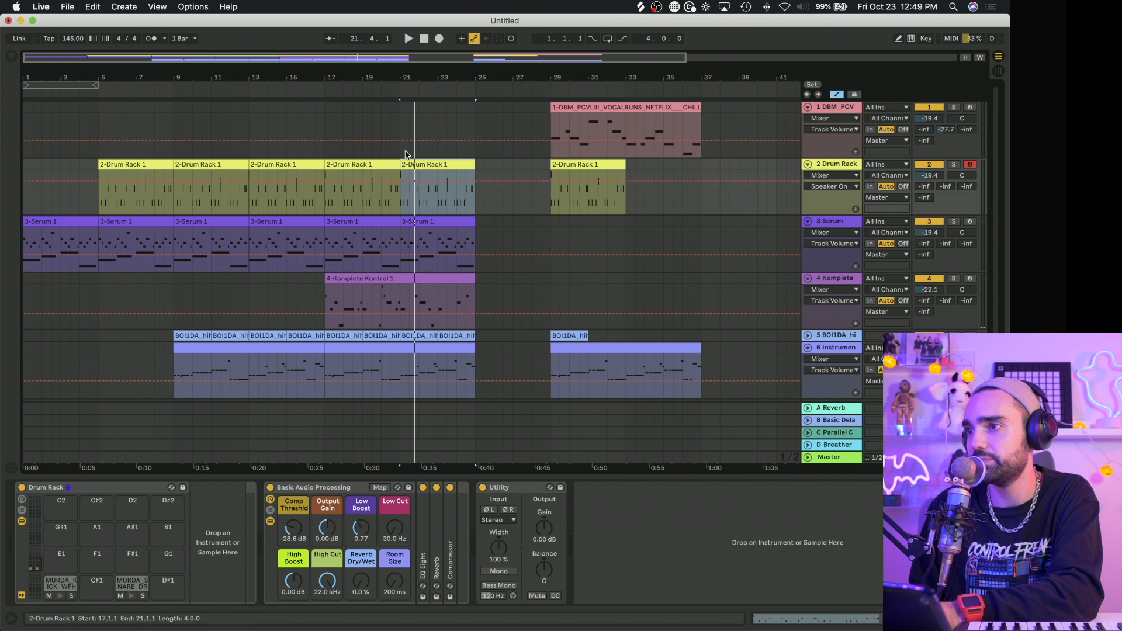
Step: Automate the kick chain's Speaker On to off from bar 17 to bar 25 and play from bar 16
{"action": "left_click", "coordinate": [426, 168]}
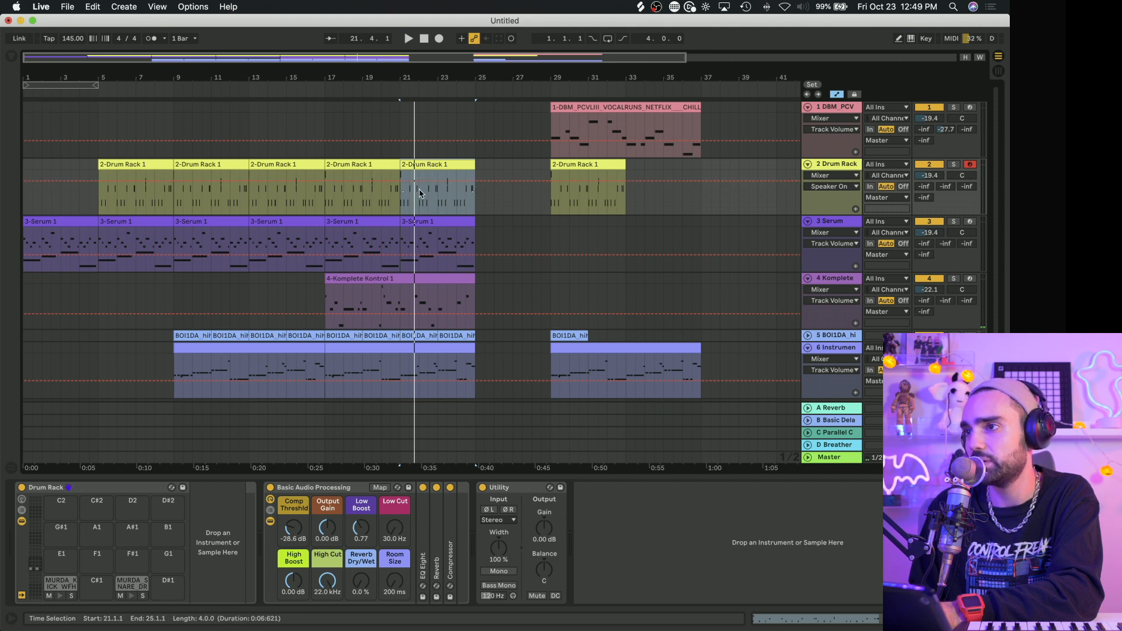
{"action": "key", "text": "space"}
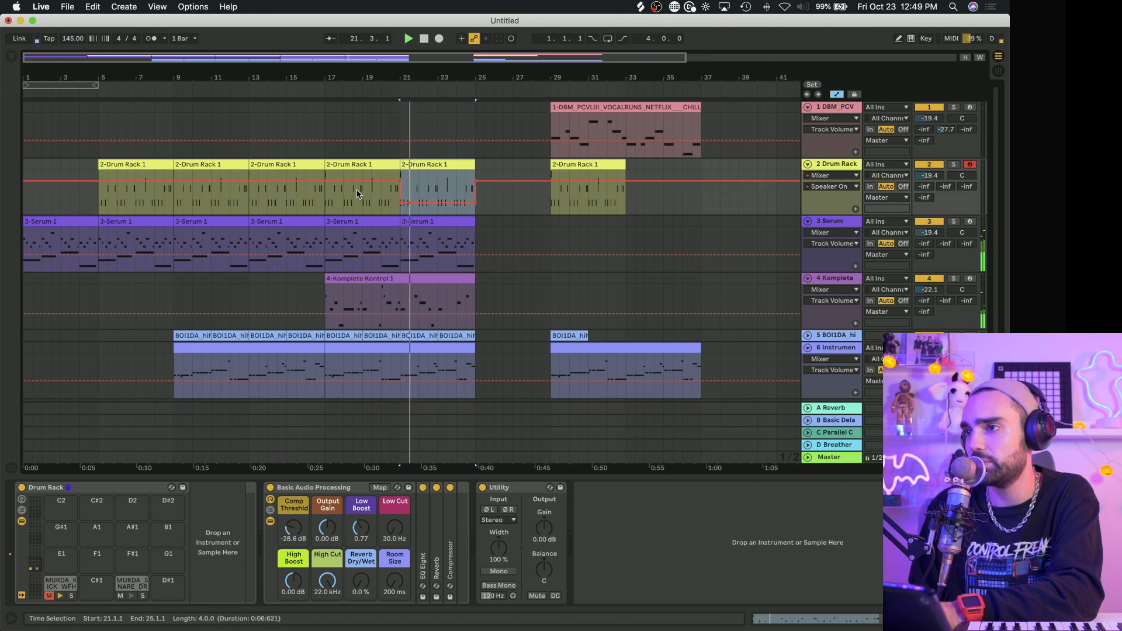
{"action": "left_click", "coordinate": [339, 173]}
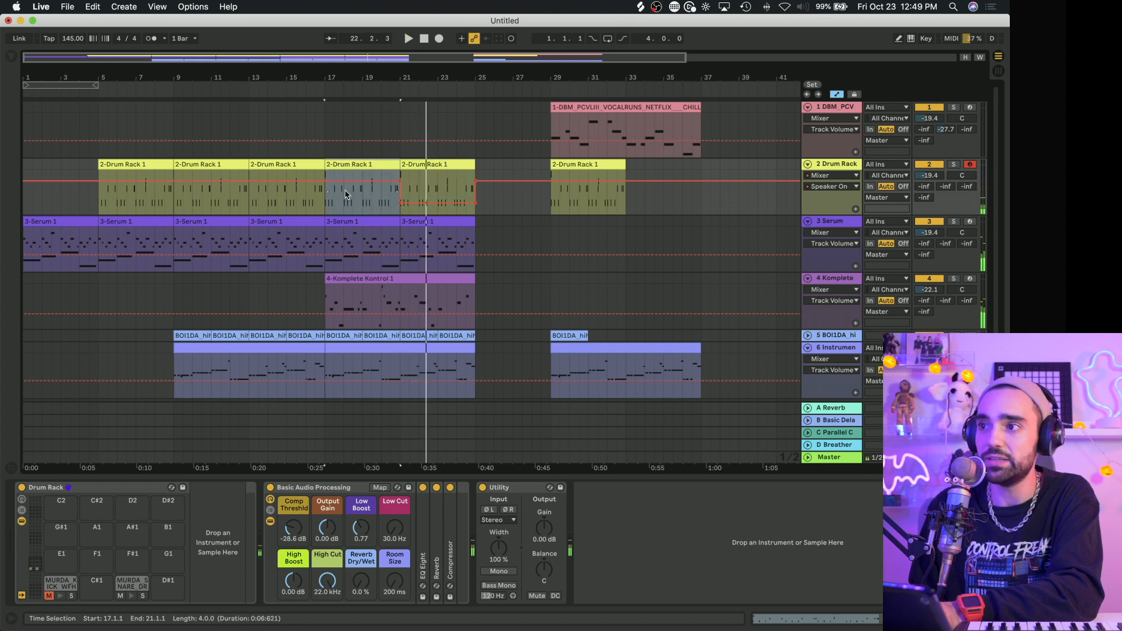
{"action": "left_click_drag", "start_coordinate": [345, 193], "coordinate": [345, 205]}
{"action": "left_click", "coordinate": [306, 204]}
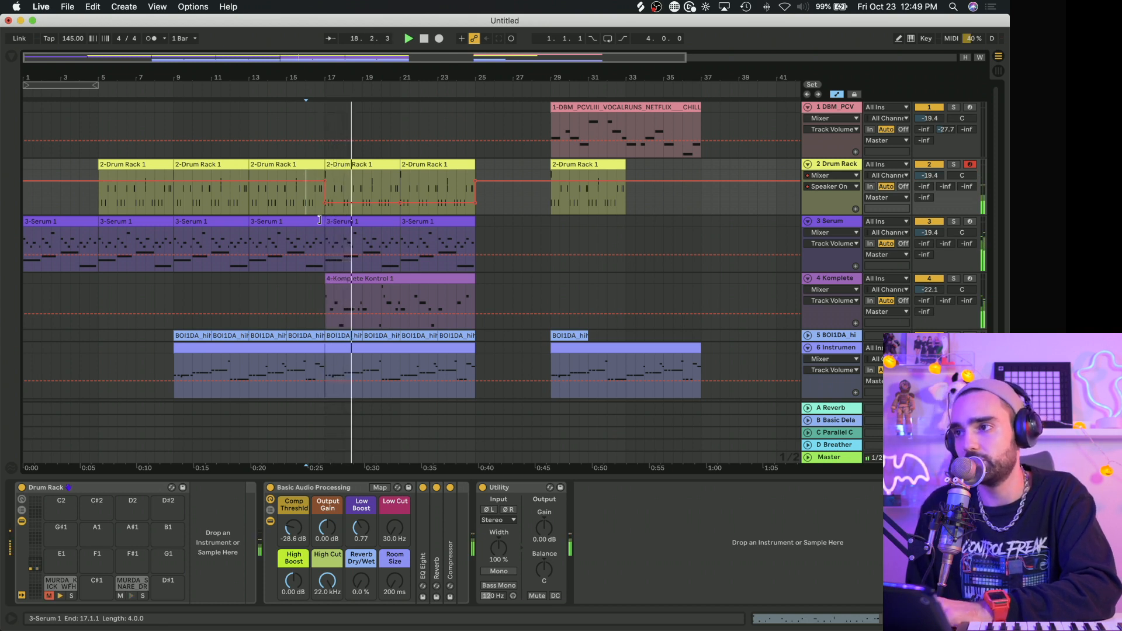
Step: Automate the Drum Rack's A-Reverb send up to -21.5 dB from bar 17 to bar 25
{"action": "scroll", "coordinate": [557, 220], "scroll_direction": "down", "scroll_amount": 1}
{"action": "left_click", "coordinate": [923, 186]}
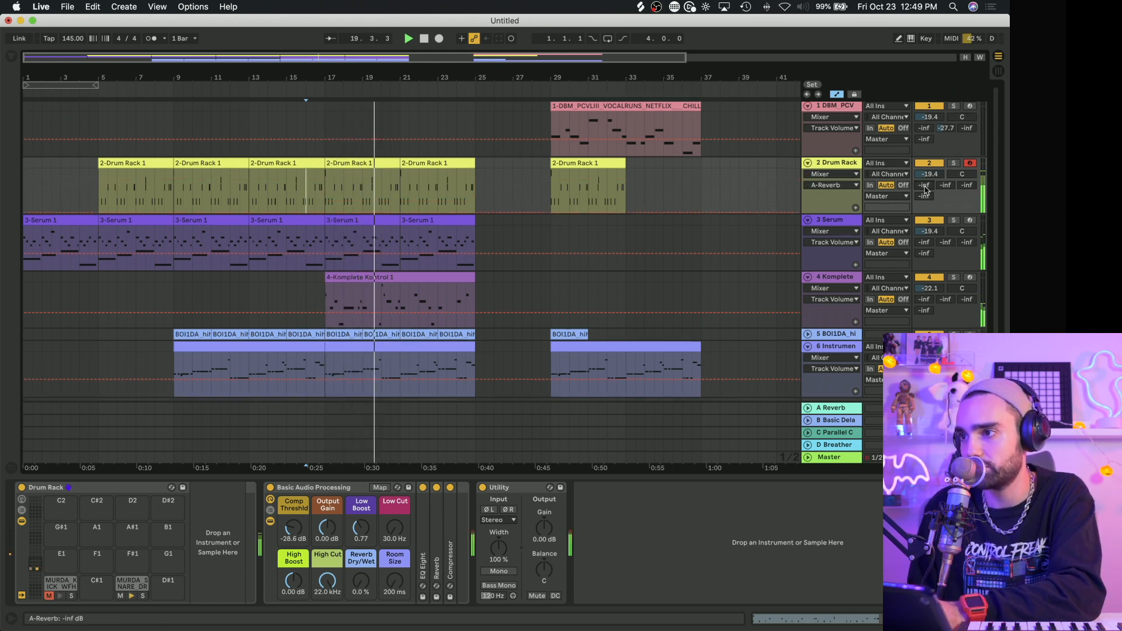
{"action": "left_click", "coordinate": [434, 172], "text": "shift"}
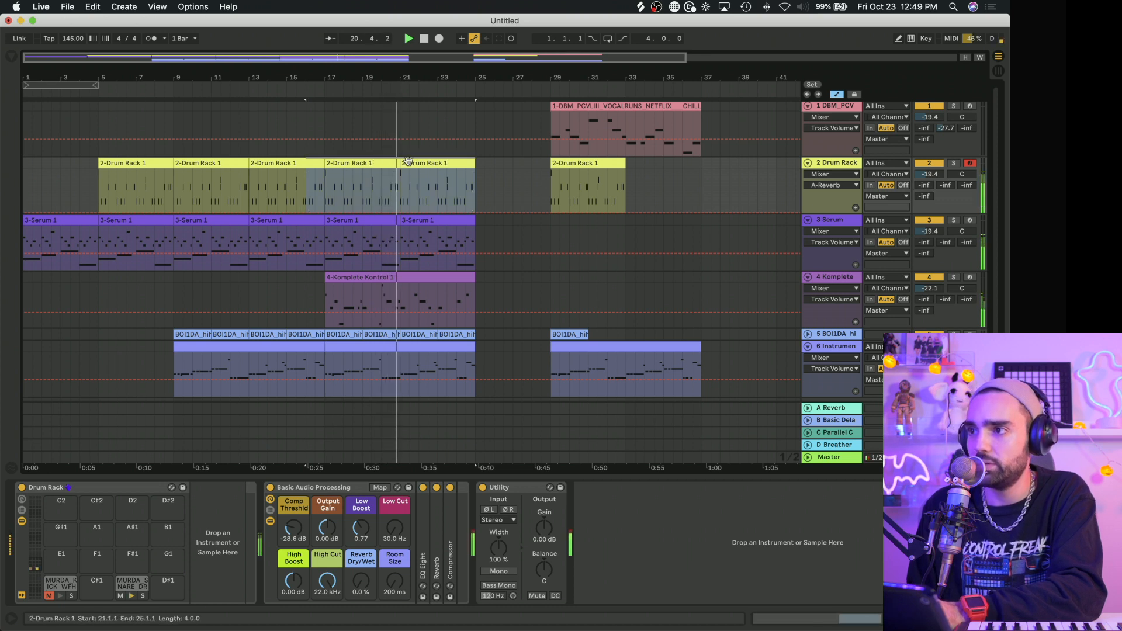
{"action": "left_click", "coordinate": [411, 206], "text": "shift"}
{"action": "left_click_drag", "start_coordinate": [411, 205], "coordinate": [411, 192]}
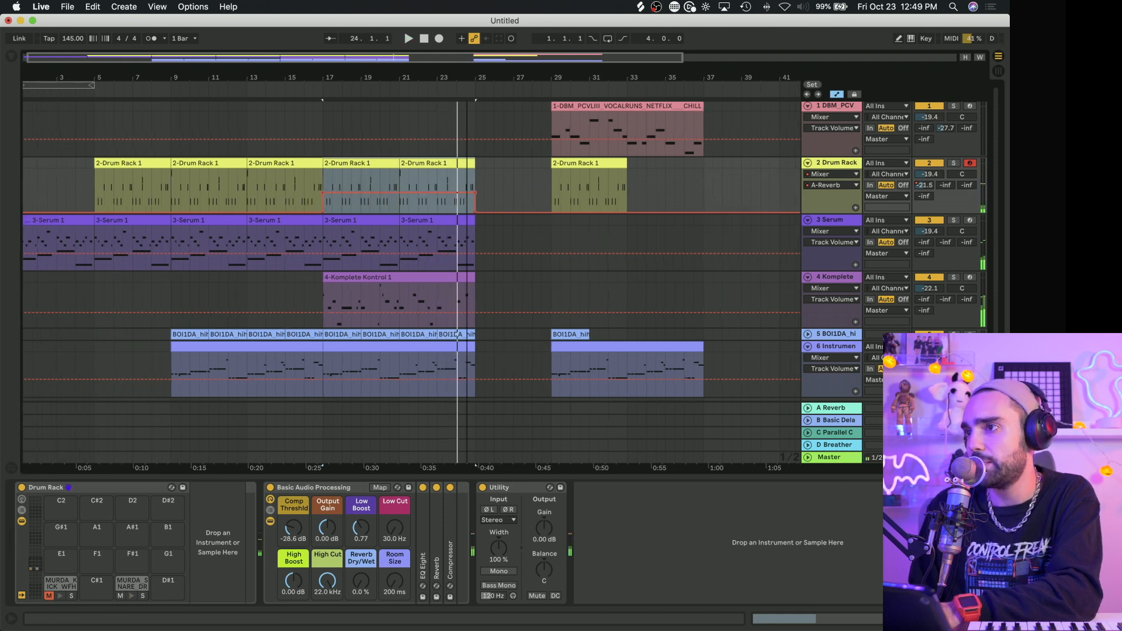
Step: Trim the ends of the Drum Rack, hi-hat and Instrument clips back to bar 24 and play the gap before bar 25
{"action": "left_click_drag", "start_coordinate": [467, 77], "coordinate": [467, 111]}
{"action": "left_click_drag", "start_coordinate": [466, 161], "coordinate": [422, 162]}
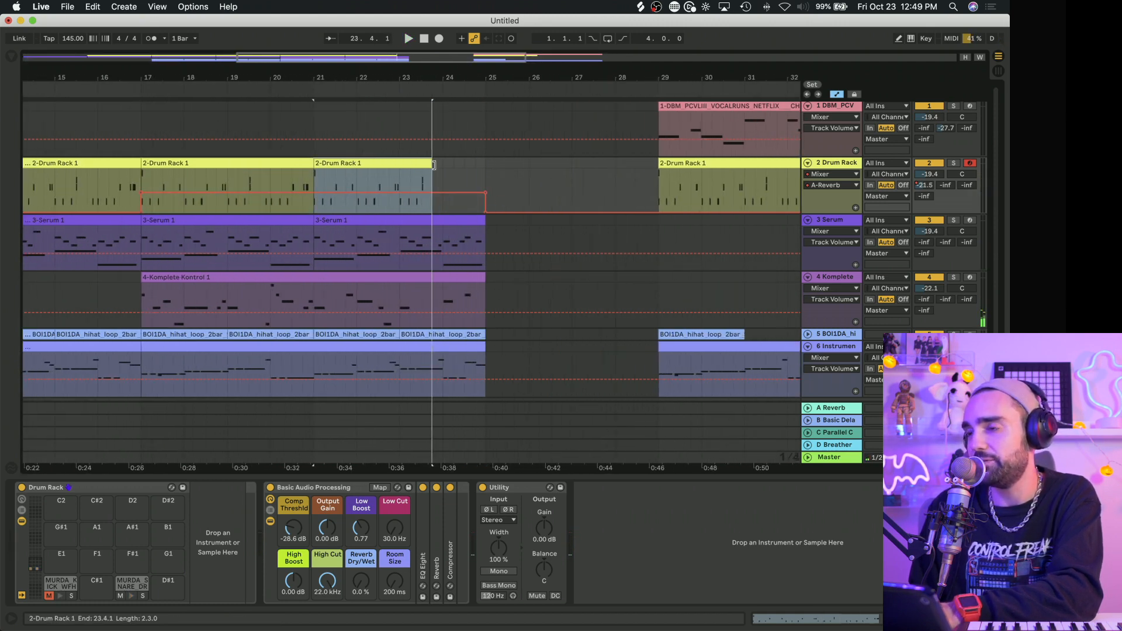
{"action": "scroll", "coordinate": [468, 269], "scroll_direction": "down", "scroll_amount": 1}
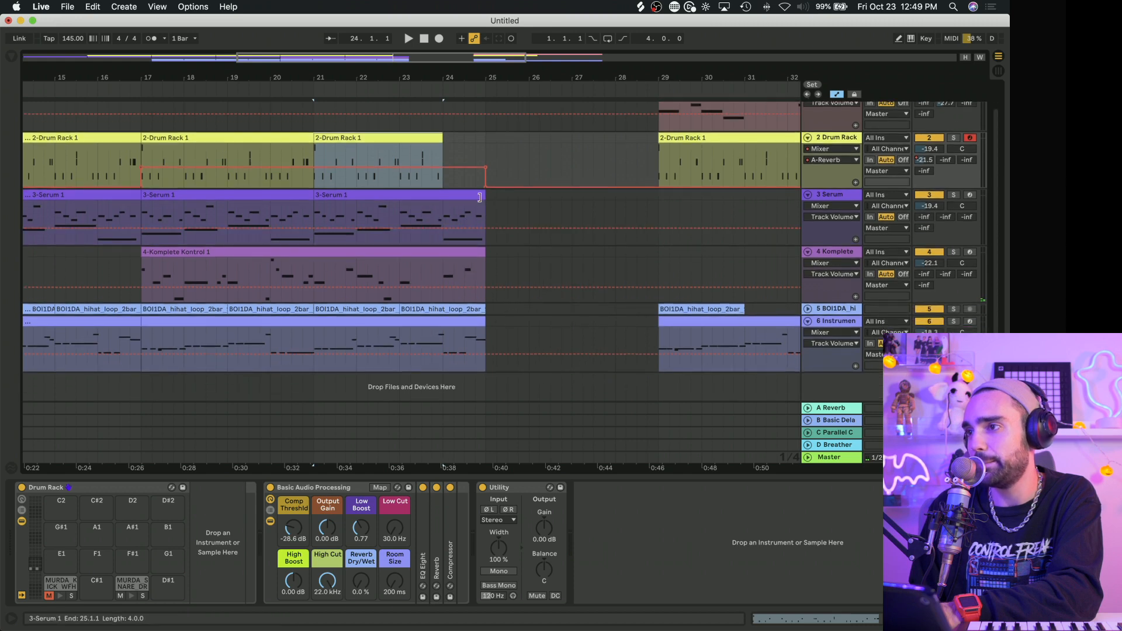
{"action": "left_click_drag", "start_coordinate": [482, 251], "coordinate": [442, 308]}
{"action": "key", "text": "space"}
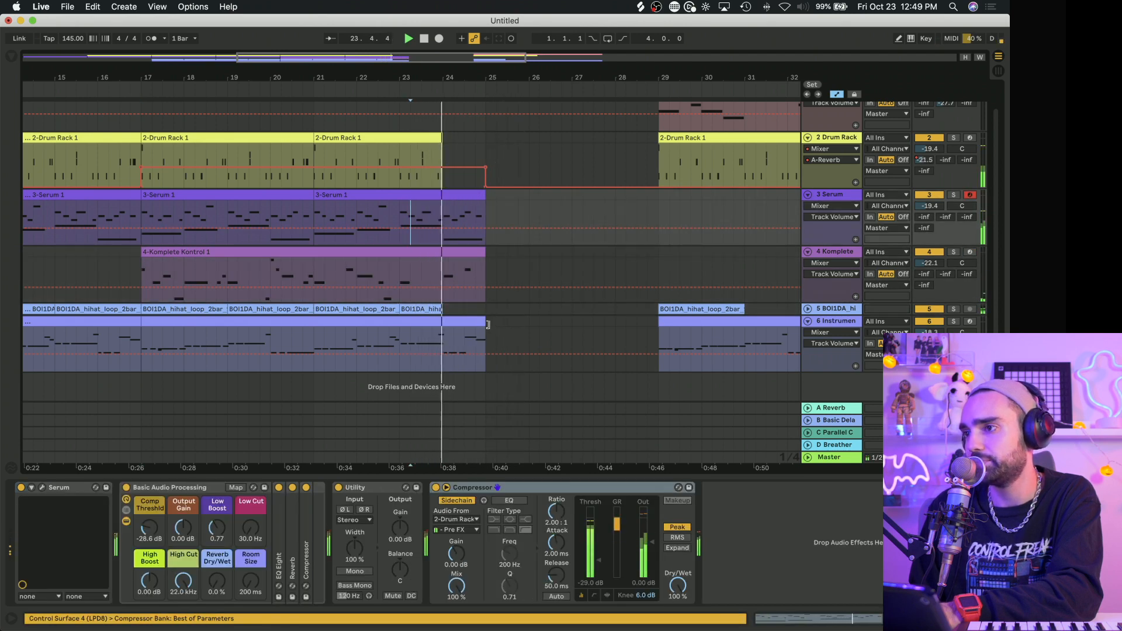
{"action": "left_click", "coordinate": [464, 322]}
{"action": "left_click_drag", "start_coordinate": [464, 322], "coordinate": [421, 322]}
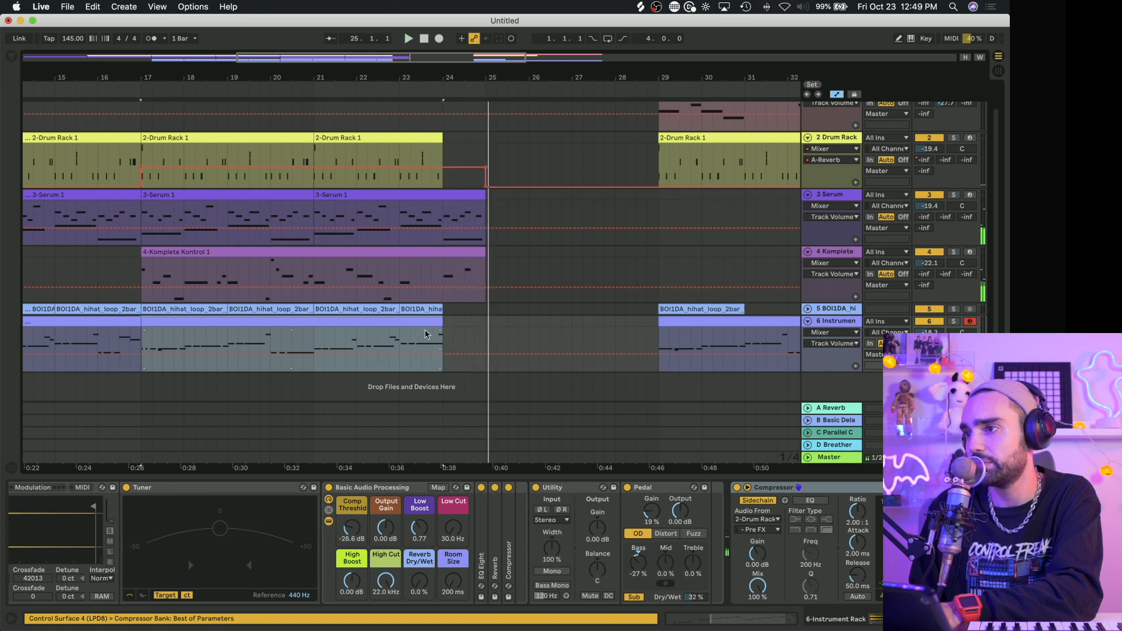
Step: Move the Drum Rack and vocal clips from bar 29 to bar 25 and duplicate the Drum Rack clip to bar 29
{"action": "scroll", "coordinate": [612, 156], "scroll_direction": "up", "scroll_amount": 2}
{"action": "left_click_drag", "start_coordinate": [682, 166], "coordinate": [520, 186]}
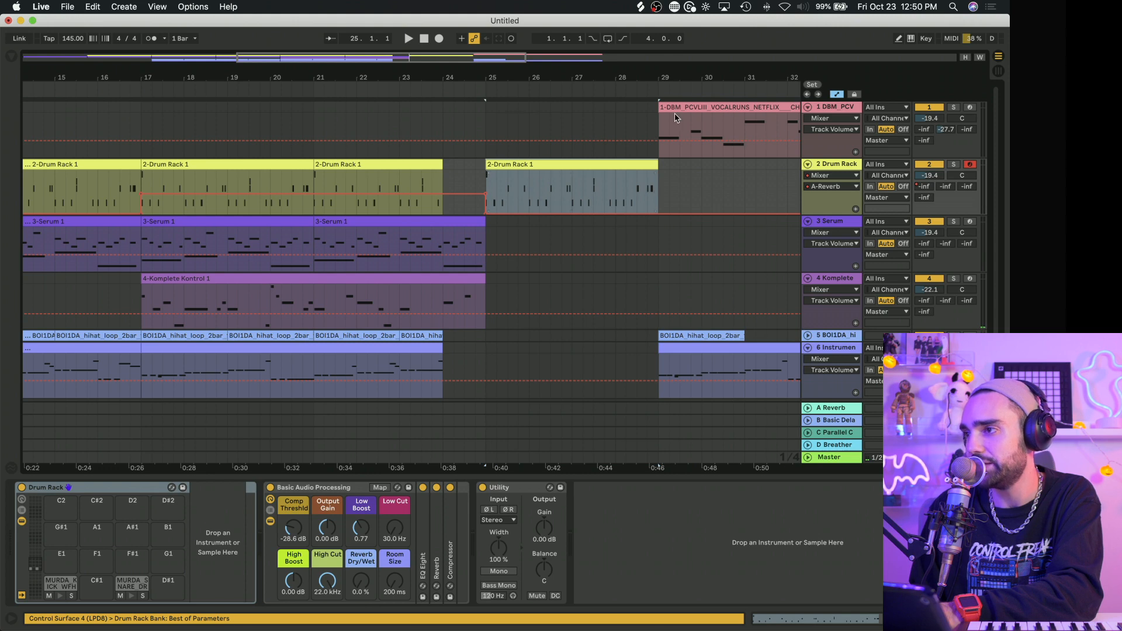
{"action": "left_click_drag", "start_coordinate": [684, 107], "coordinate": [531, 83]}
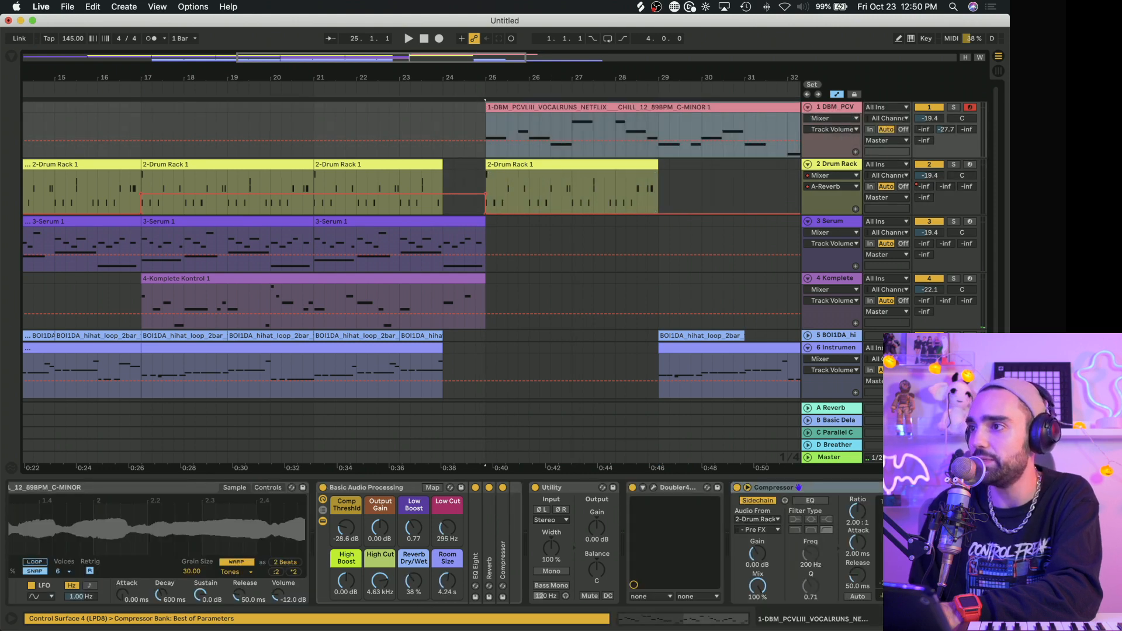
{"action": "left_click", "coordinate": [538, 162]}
{"action": "key", "text": "super+d"}
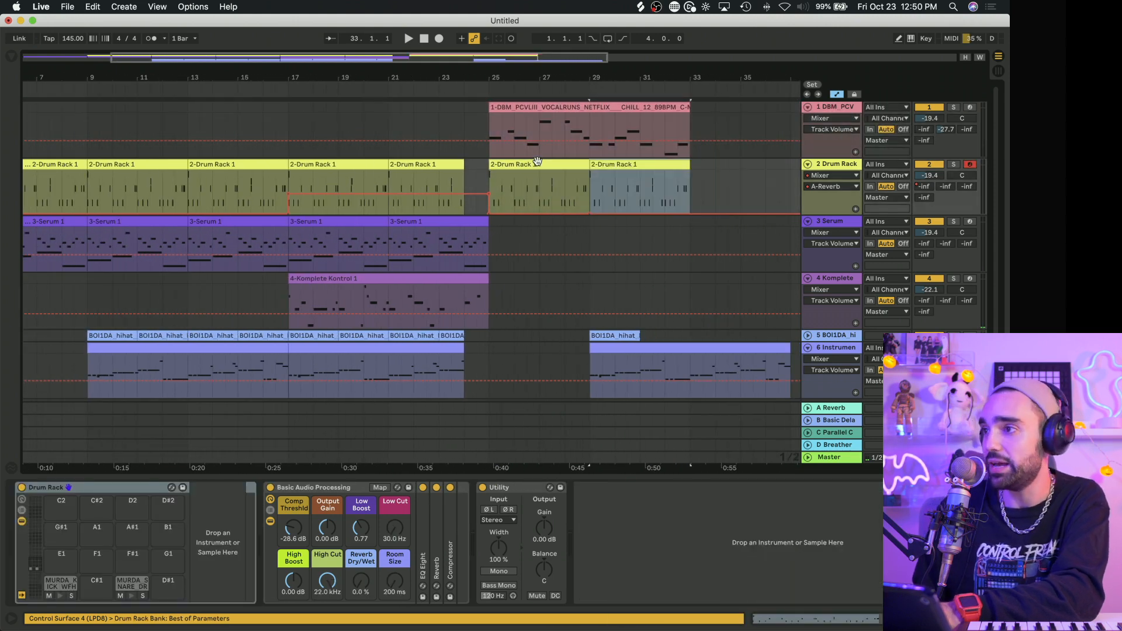
Step: Move the hi-hat and Instrument clips from bar 29 back to bar 25
{"action": "scroll", "coordinate": [609, 272], "scroll_direction": "down", "scroll_amount": 2}
{"action": "left_click_drag", "start_coordinate": [605, 306], "coordinate": [513, 315]}
{"action": "scroll", "coordinate": [516, 311], "scroll_direction": "up", "scroll_amount": 2}
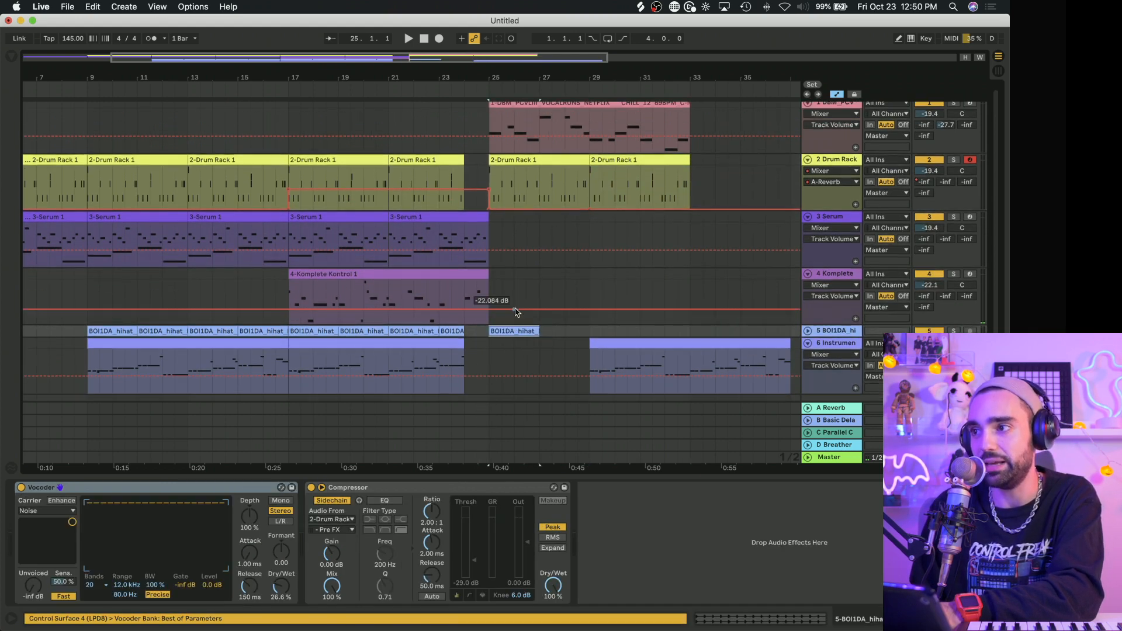
{"action": "left_click_drag", "start_coordinate": [639, 349], "coordinate": [543, 358]}
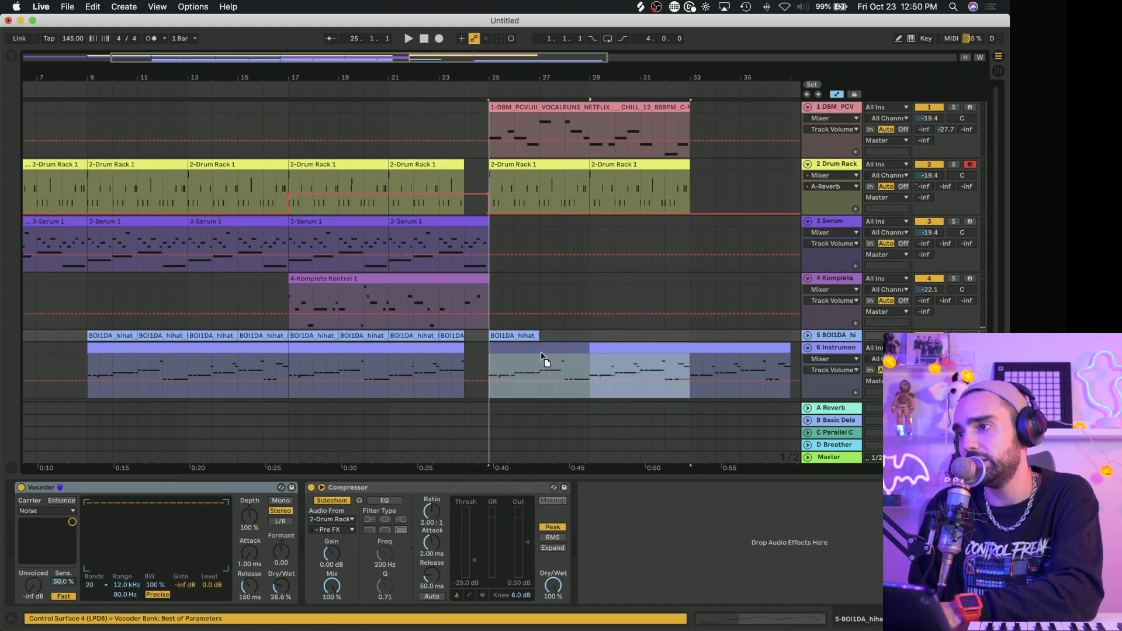
Step: Duplicate the hi-hat clip at bar 25 until it fills the section up to bar 33
{"action": "left_click", "coordinate": [506, 333]}
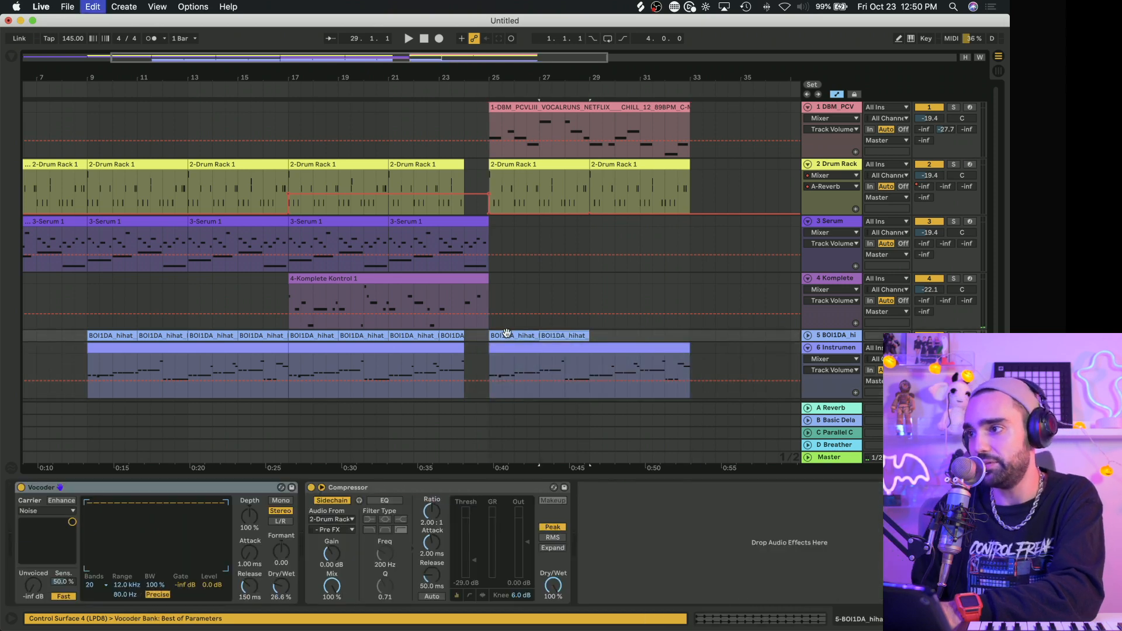
{"action": "key", "text": "super+d"}
{"action": "key", "text": "super+d"}
{"action": "key", "text": "super+d"}
{"action": "scroll", "coordinate": [532, 327], "scroll_direction": "left", "scroll_amount": 5}
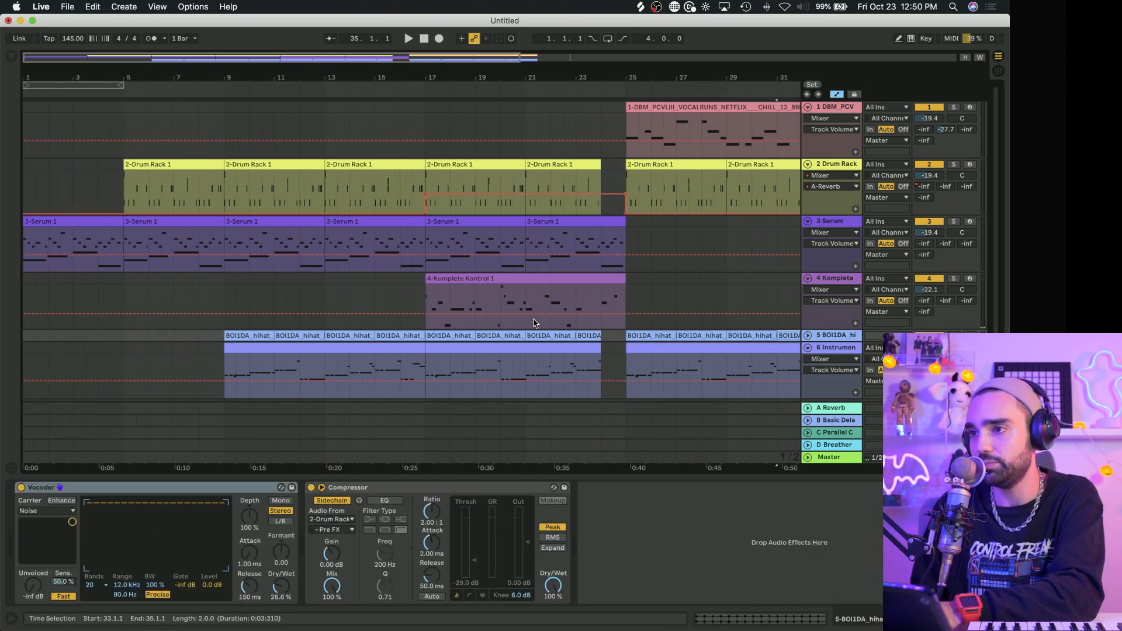
{"action": "left_click", "coordinate": [419, 271]}
{"action": "key", "text": "super+z"}
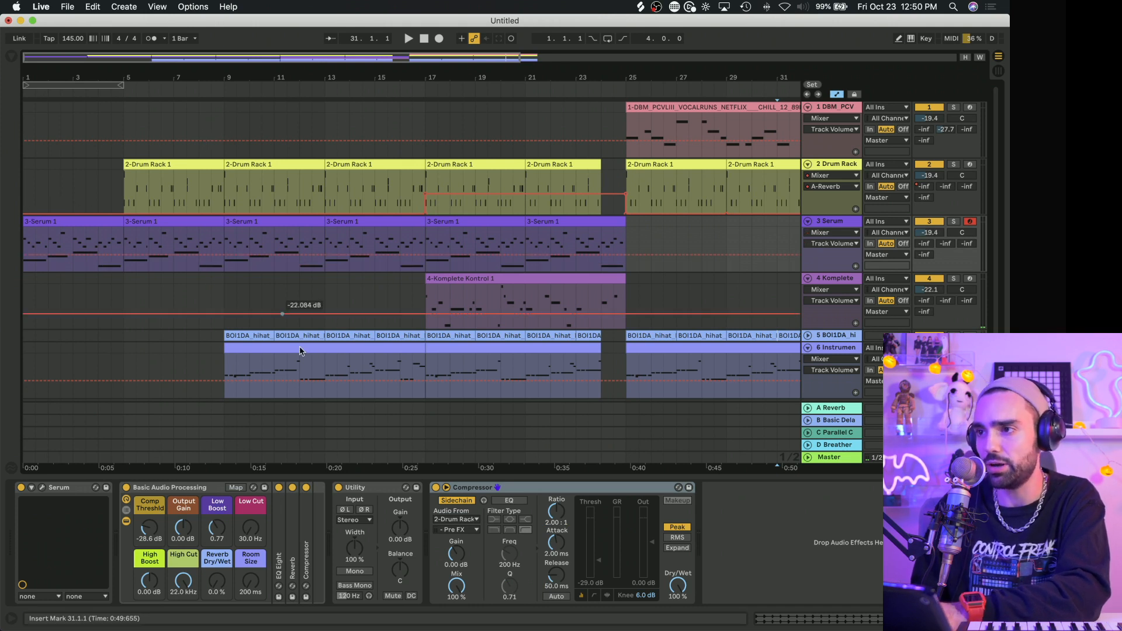
{"action": "key", "text": "super+z"}
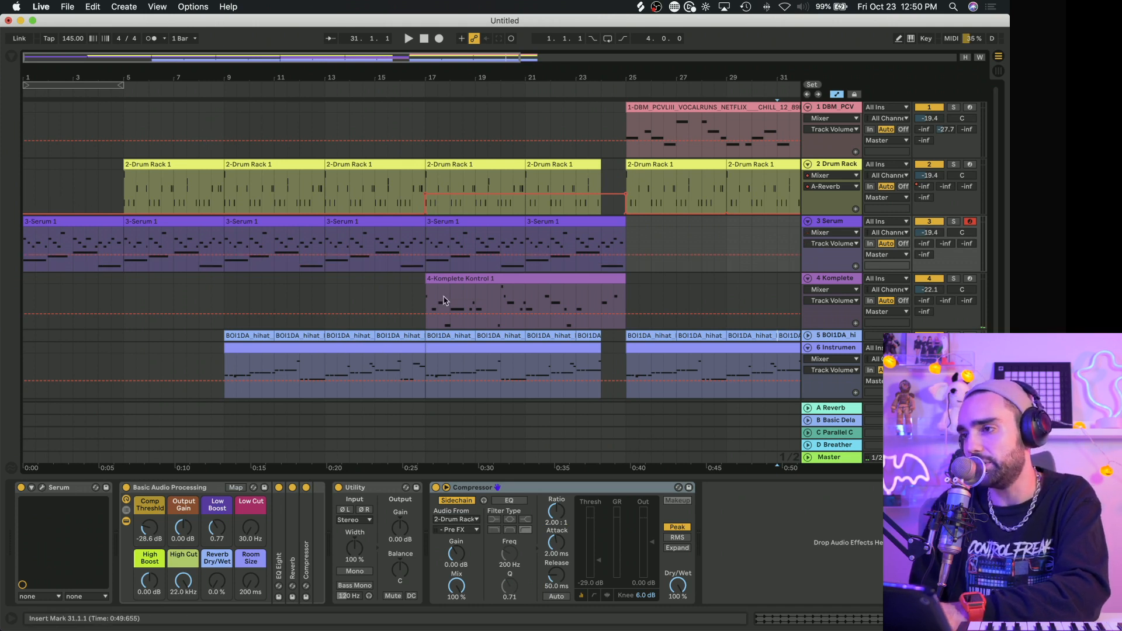
Step: Play the arrangement from bar 17 and select the vocal clip at bar 25
{"action": "scroll", "coordinate": [455, 298], "scroll_direction": "right", "scroll_amount": 2}
{"action": "left_click", "coordinate": [402, 113]}
{"action": "key", "text": "space"}
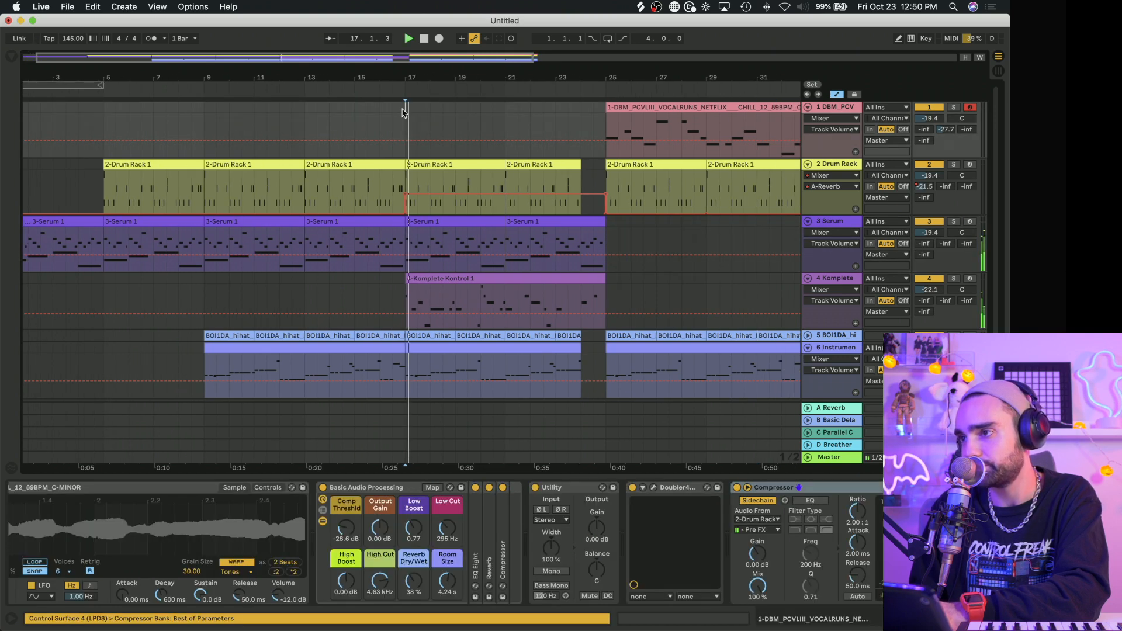
{"action": "scroll", "coordinate": [433, 117], "scroll_direction": "right", "scroll_amount": 4}
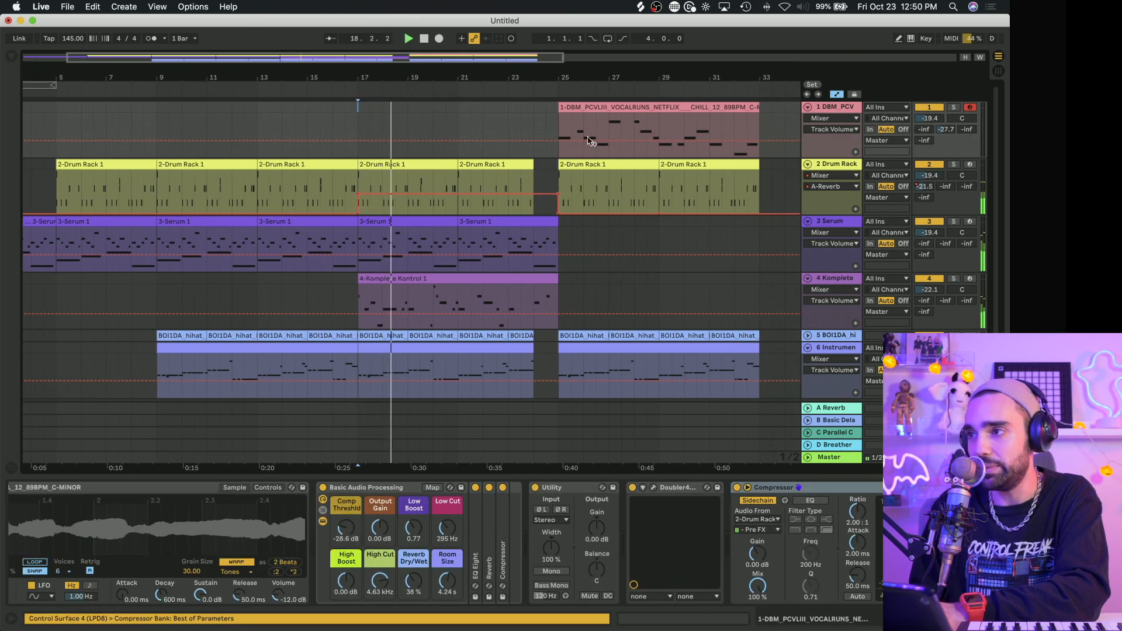
{"action": "left_click", "coordinate": [584, 107]}
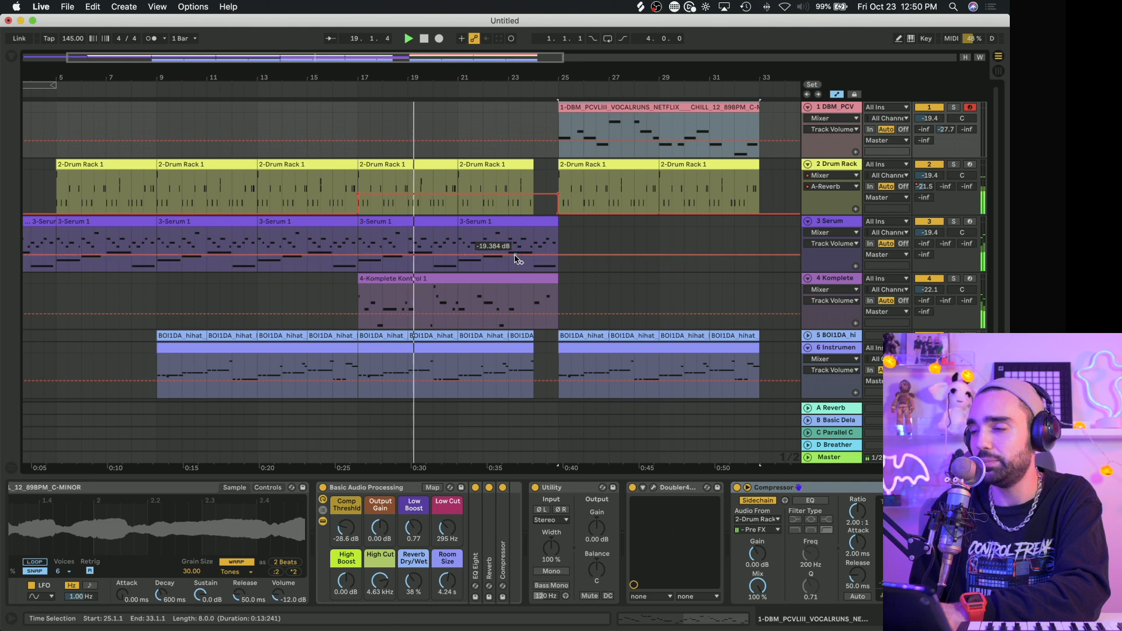
Step: Duplicate the Komplete Kontrol clip to bar 25 and the Serum clip to bars 25 and 29
{"action": "left_click", "coordinate": [525, 290]}
{"action": "key", "text": "super+d"}
{"action": "left_click", "coordinate": [524, 224]}
{"action": "key", "text": "super+d"}
{"action": "key", "text": "super+d"}
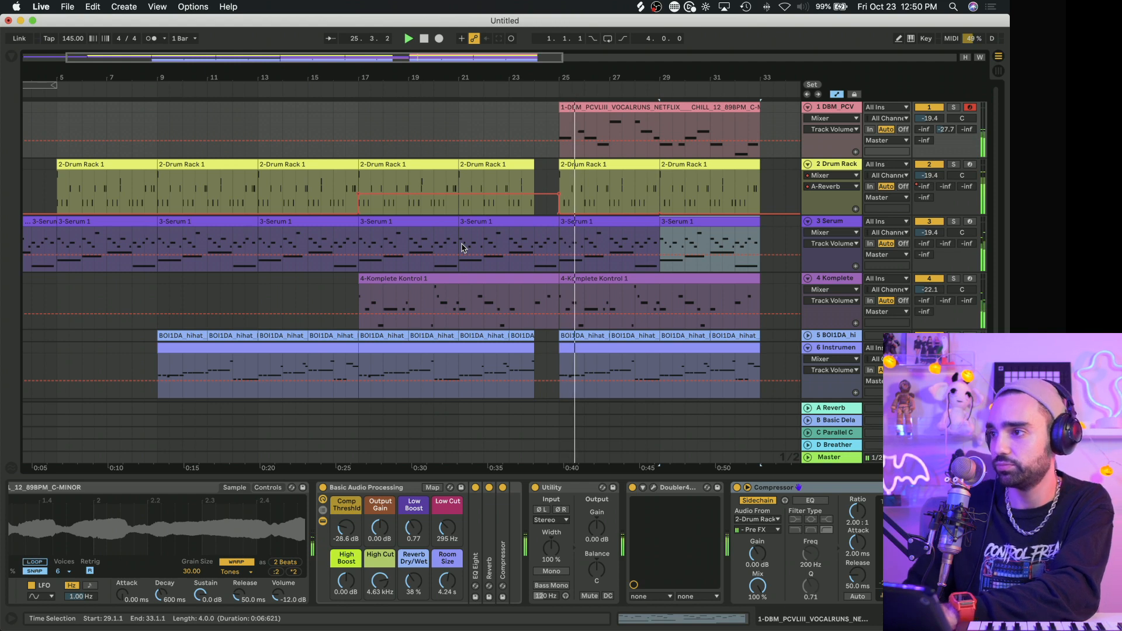
Step: Open the Instrument clip's notes, try moving the clip from bar 9 to bar 17, and undo the move
{"action": "scroll", "coordinate": [462, 247], "scroll_direction": "down", "scroll_amount": 2}
{"action": "left_click", "coordinate": [569, 327]}
{"action": "key", "text": "space"}
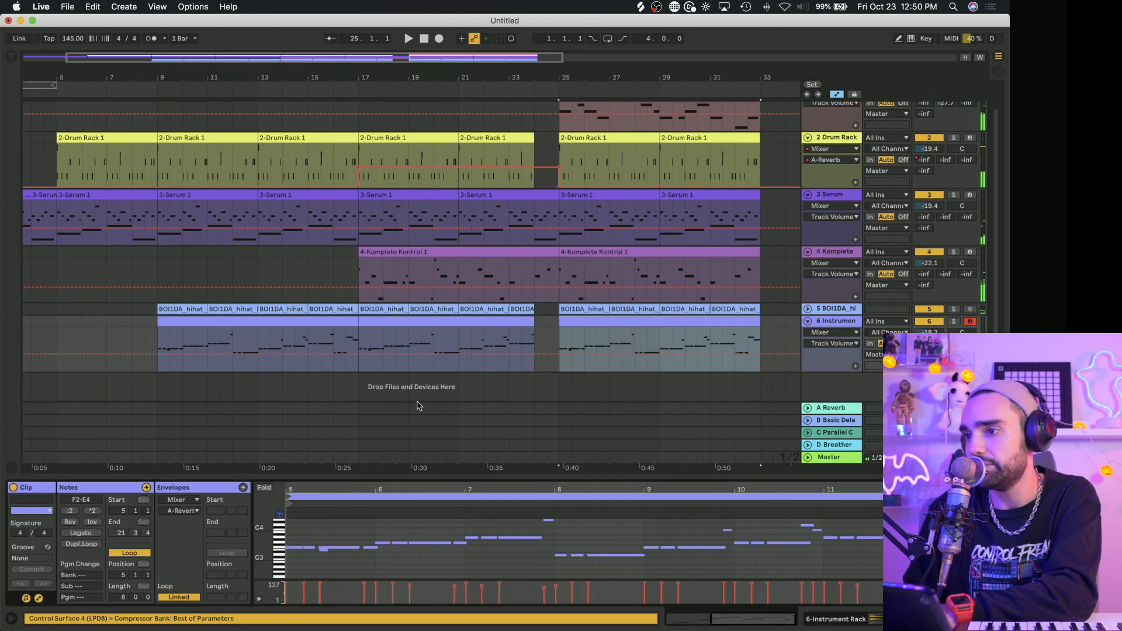
{"action": "left_click", "coordinate": [295, 547]}
{"action": "left_click_drag", "start_coordinate": [298, 490], "coordinate": [497, 529]}
{"action": "left_click", "coordinate": [298, 322]}
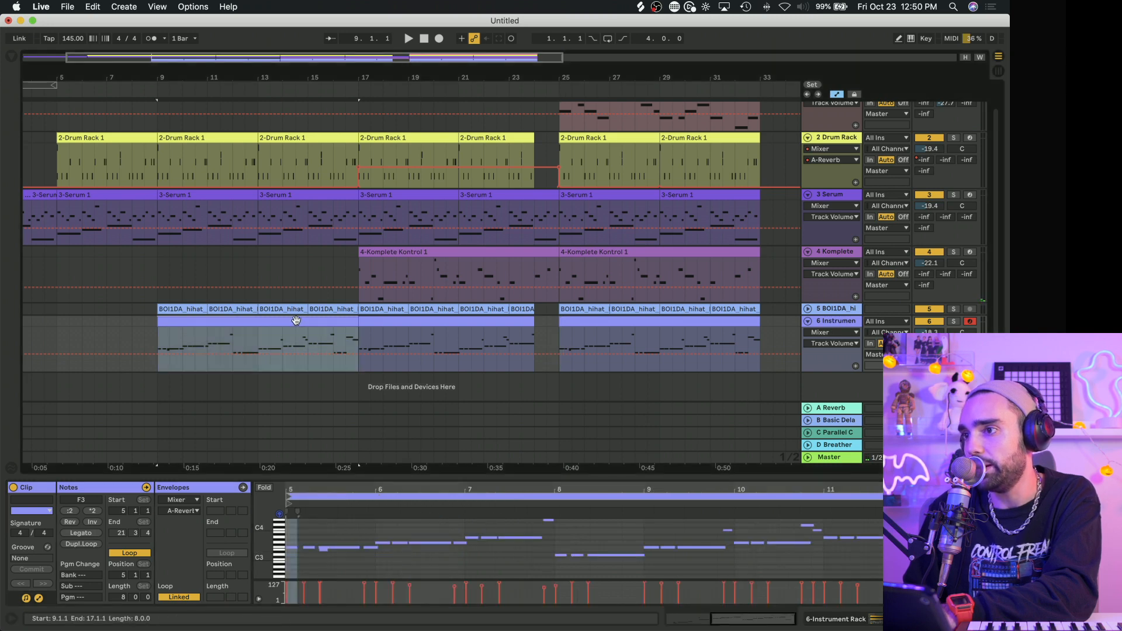
{"action": "left_click_drag", "start_coordinate": [297, 320], "coordinate": [509, 325]}
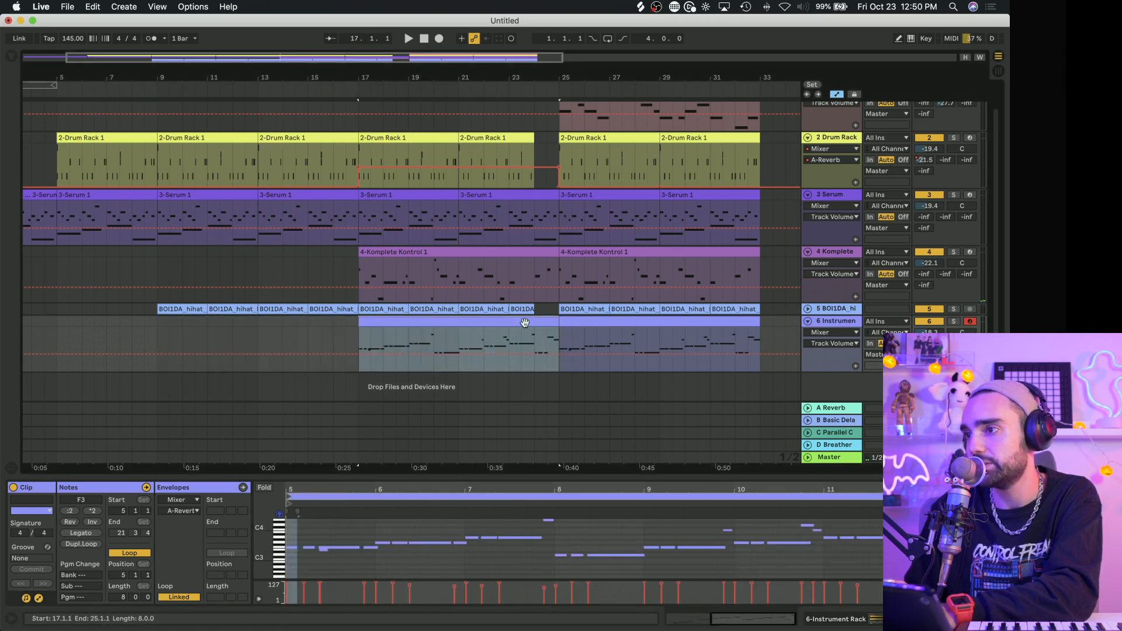
{"action": "key", "text": "super+z"}
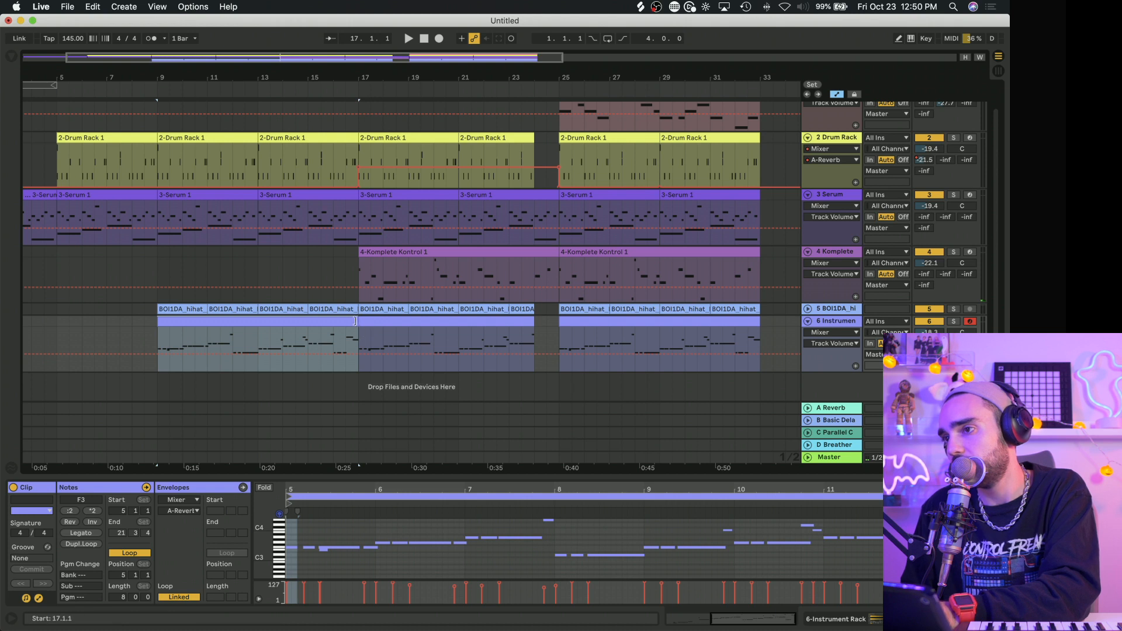
Step: Select the Instrument track from bar 25 to bar 32 and play from the gap before bar 25
{"action": "left_click_drag", "start_coordinate": [337, 320], "coordinate": [725, 332]}
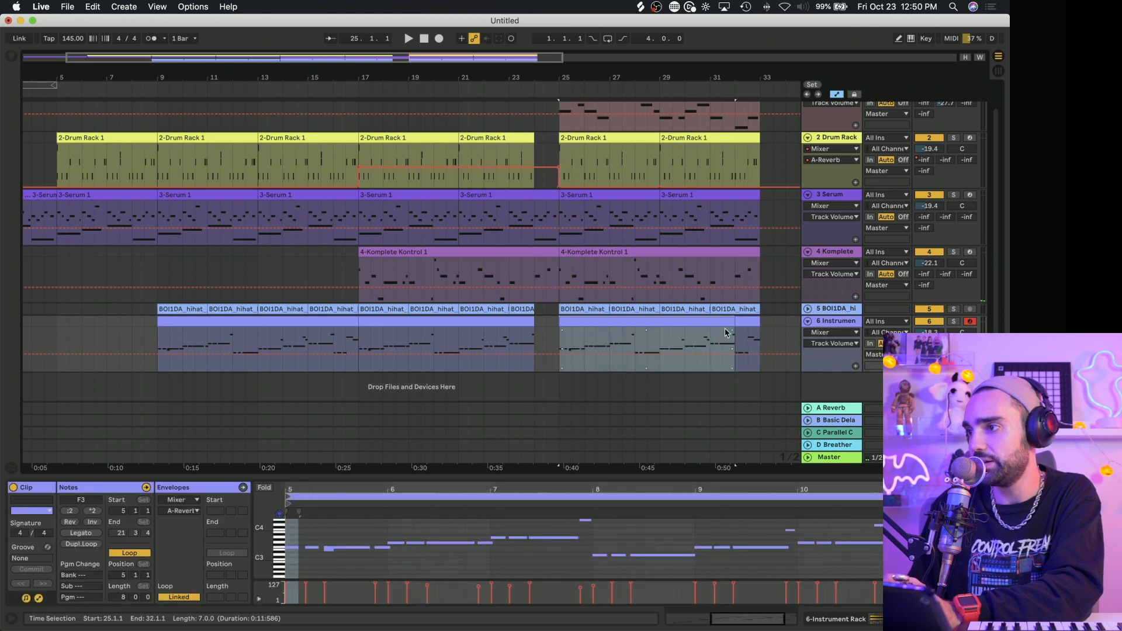
{"action": "key", "text": "space"}
{"action": "left_click", "coordinate": [547, 333]}
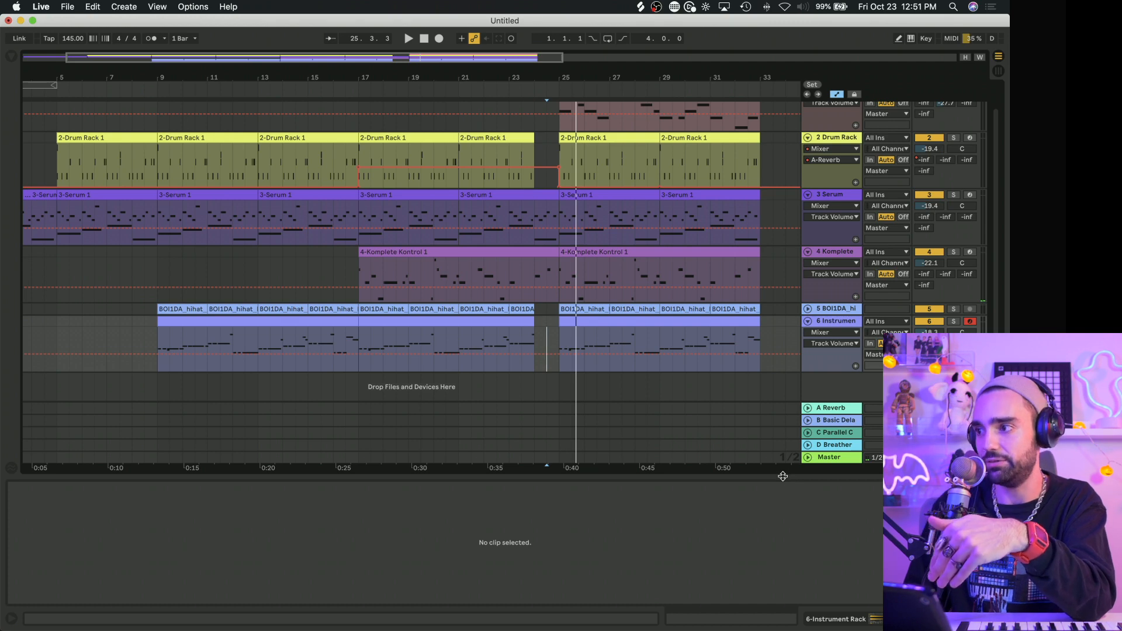
Step: Search Splice for "riser" and add 12_NOISE_RISER.wav at bar 17 on a new track
{"action": "left_click_drag", "start_coordinate": [783, 476], "coordinate": [784, 628]}
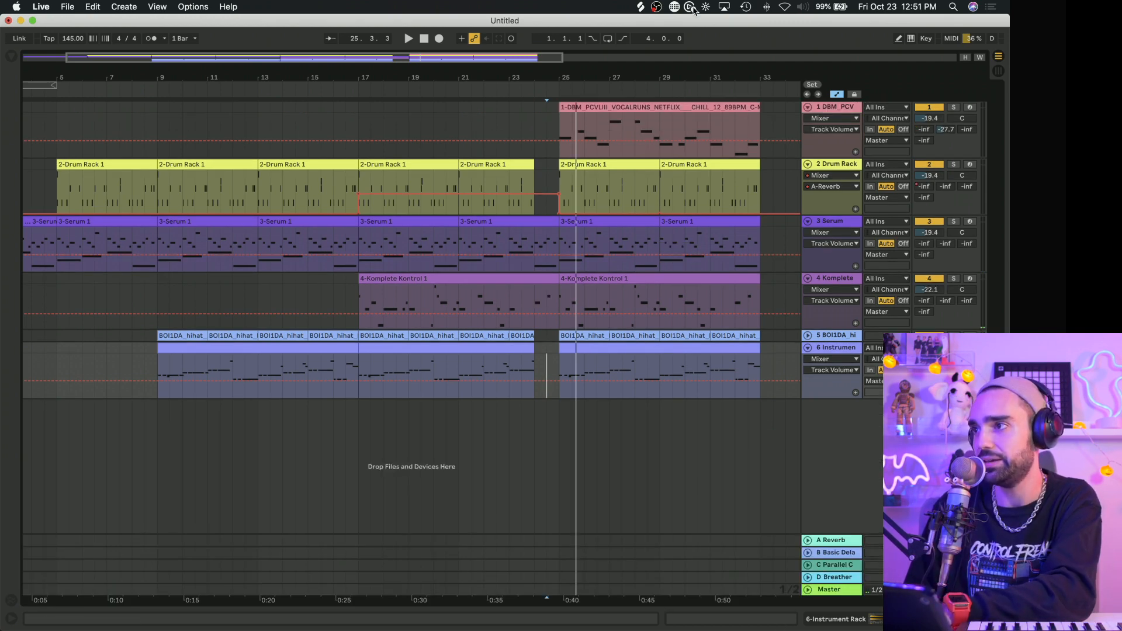
{"action": "left_click", "coordinate": [638, 6]}
{"action": "double_click", "coordinate": [696, 52]}
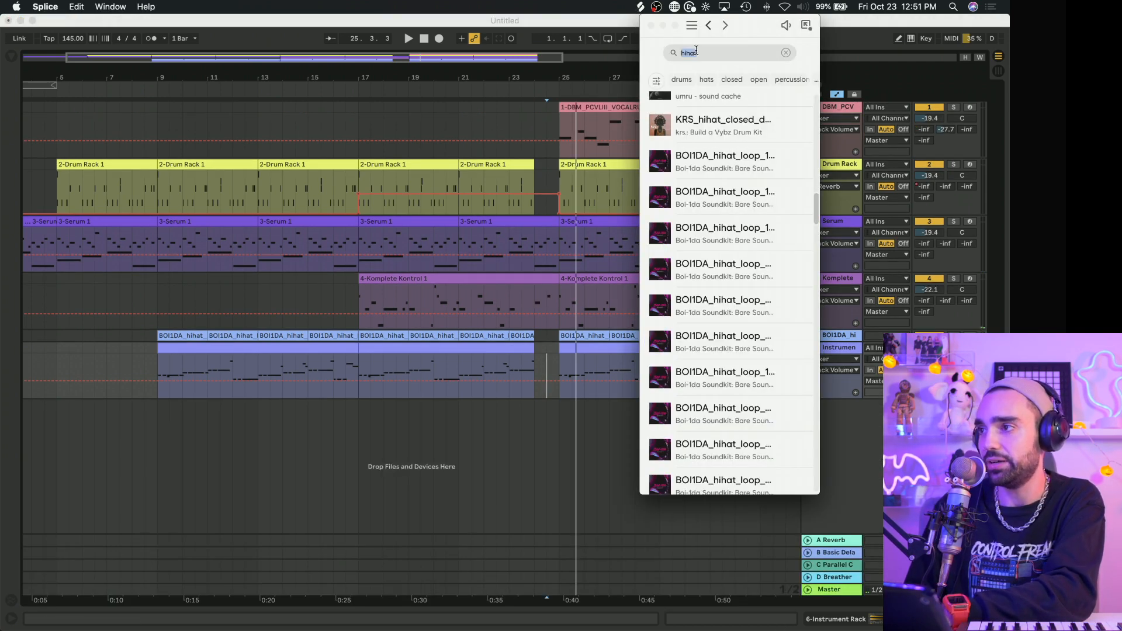
{"action": "type", "text": "riser"}
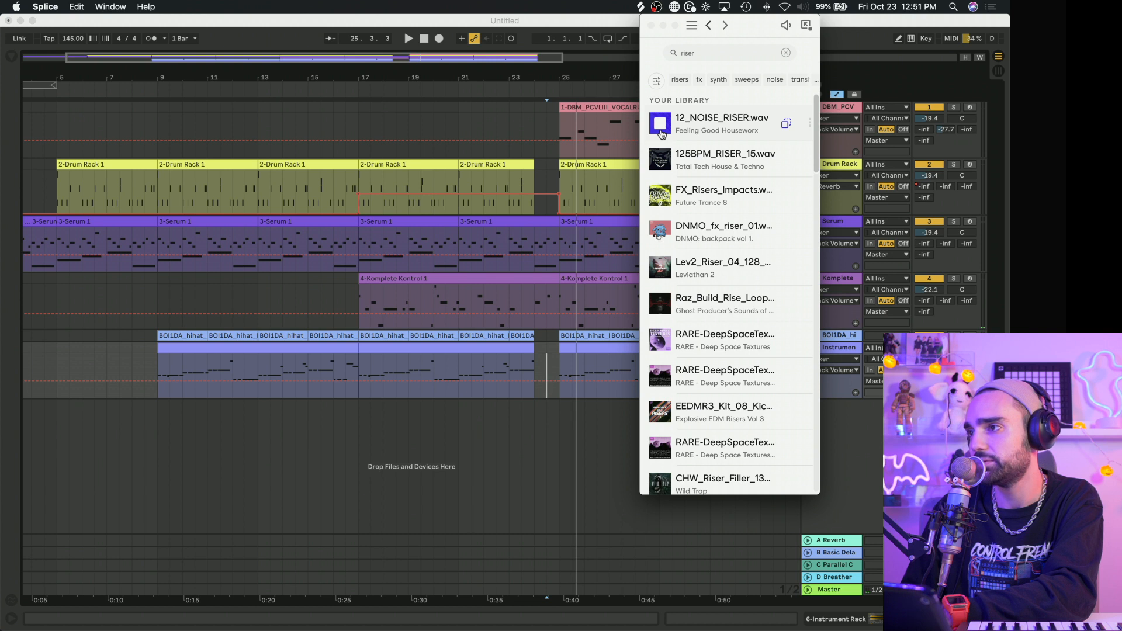
{"action": "left_click_drag", "start_coordinate": [788, 129], "coordinate": [356, 451]}
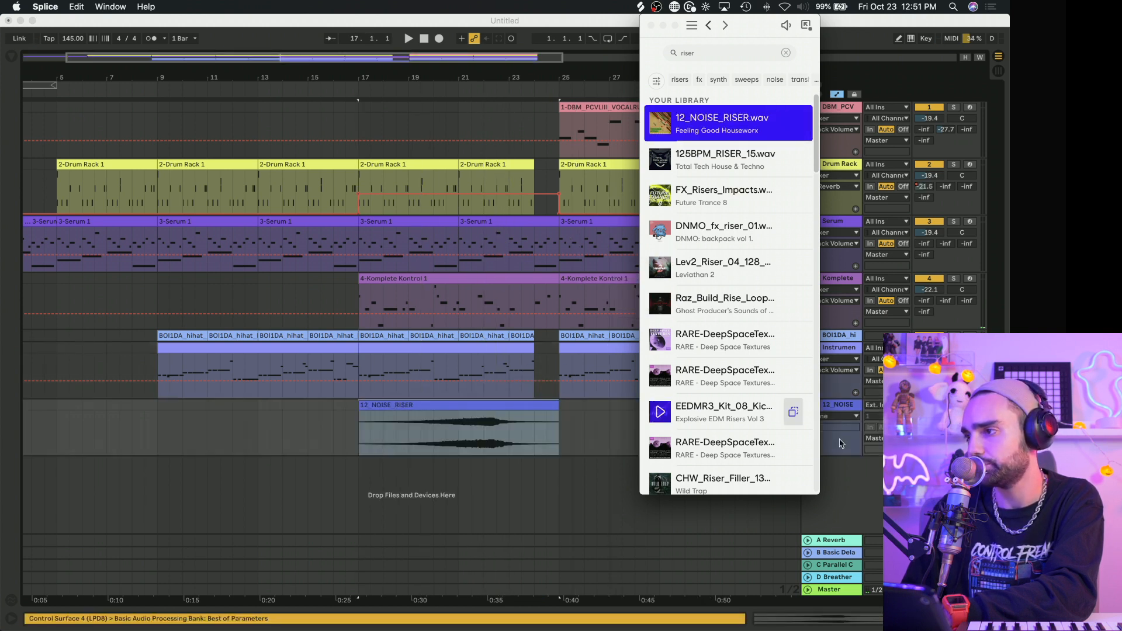
Step: Switch off the Compressor on the noise riser track, then trim the riser's tail and align its end with bar 25
{"action": "left_click", "coordinate": [839, 408]}
{"action": "double_click", "coordinate": [837, 408]}
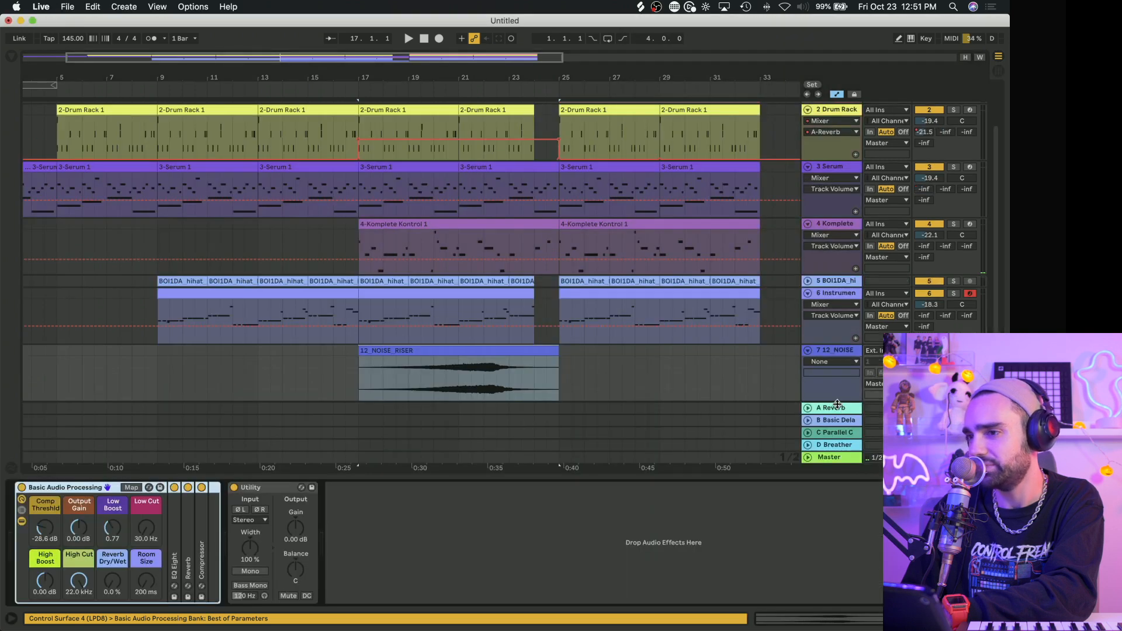
{"action": "left_click", "coordinate": [201, 488]}
{"action": "left_click_drag", "start_coordinate": [535, 351], "coordinate": [559, 369]}
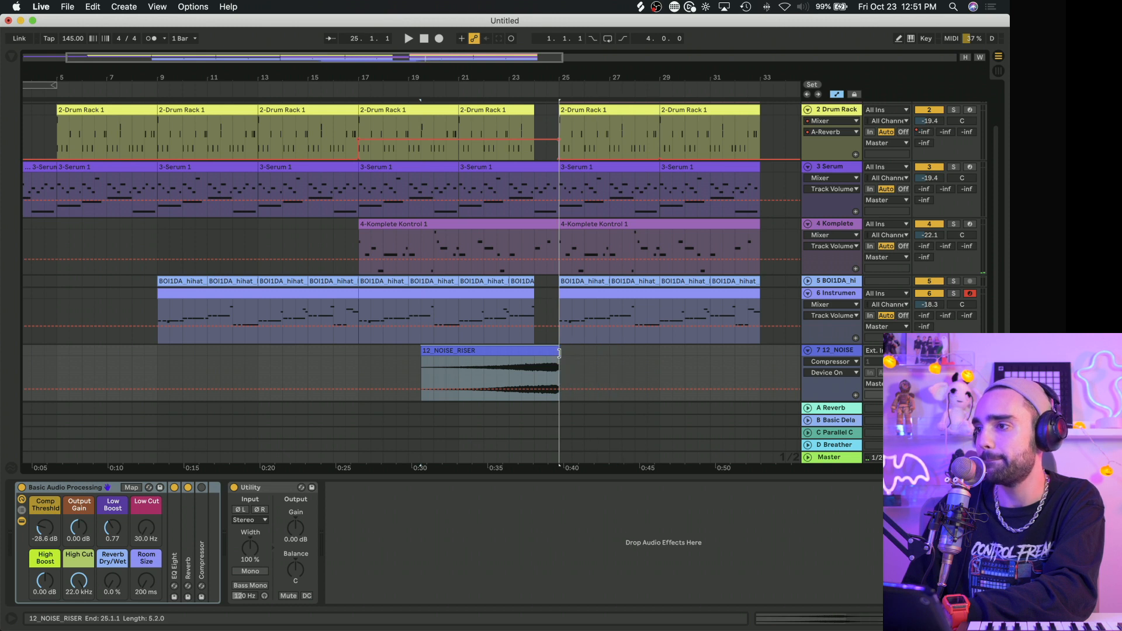
Step: Play the riser while lowering its track volume to -18.9 dB, and move the clip one bar earlier to end at bar 24
{"action": "left_click", "coordinate": [427, 372]}
{"action": "key", "text": "space"}
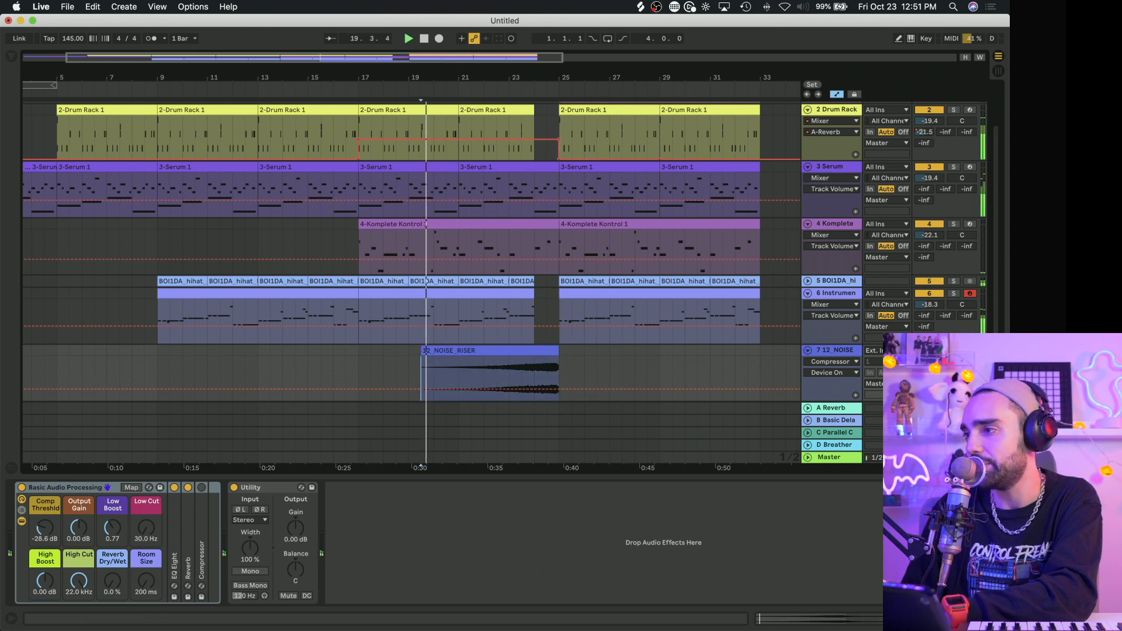
{"action": "key", "text": "space"}
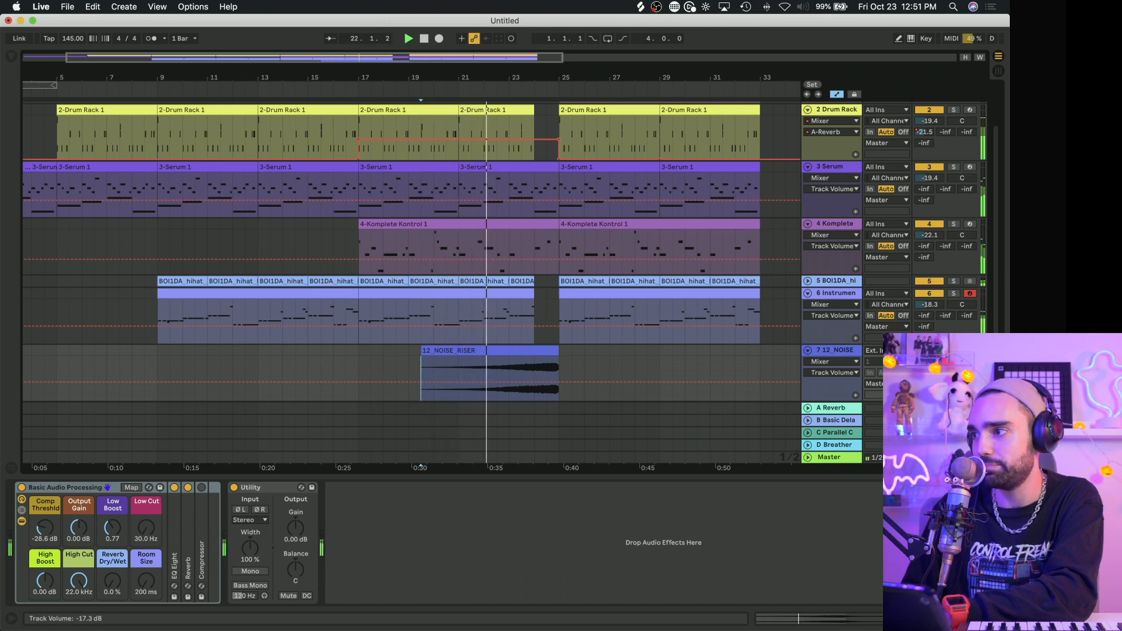
{"action": "left_click_drag", "start_coordinate": [522, 353], "coordinate": [506, 355]}
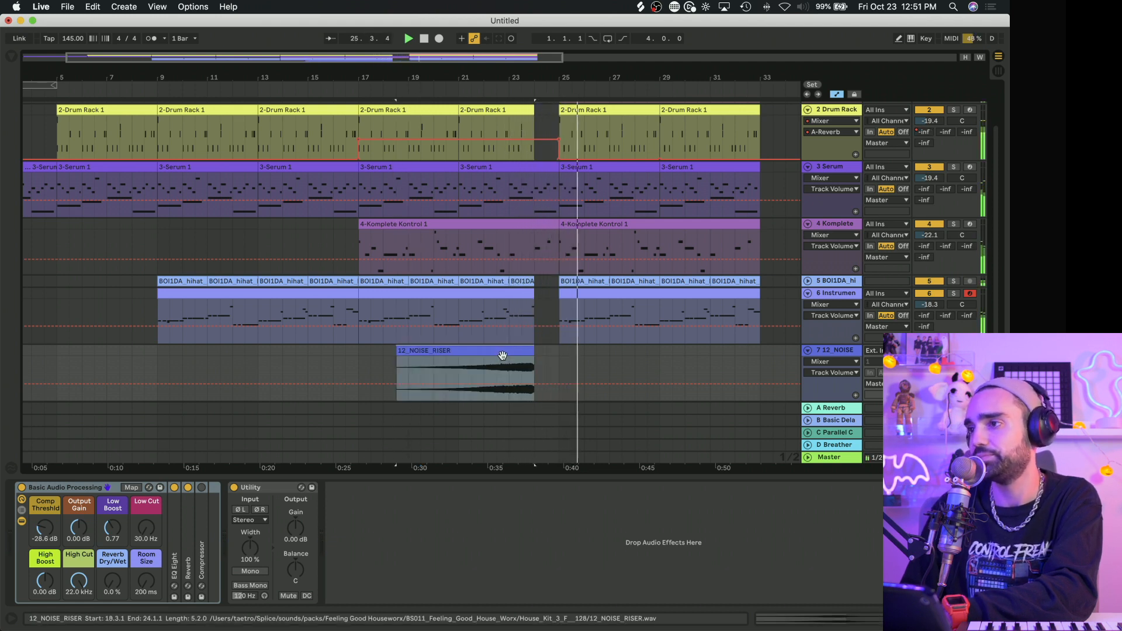
Step: Switch to Splice and search the samples for "impact"
{"action": "left_click", "coordinate": [640, 6]}
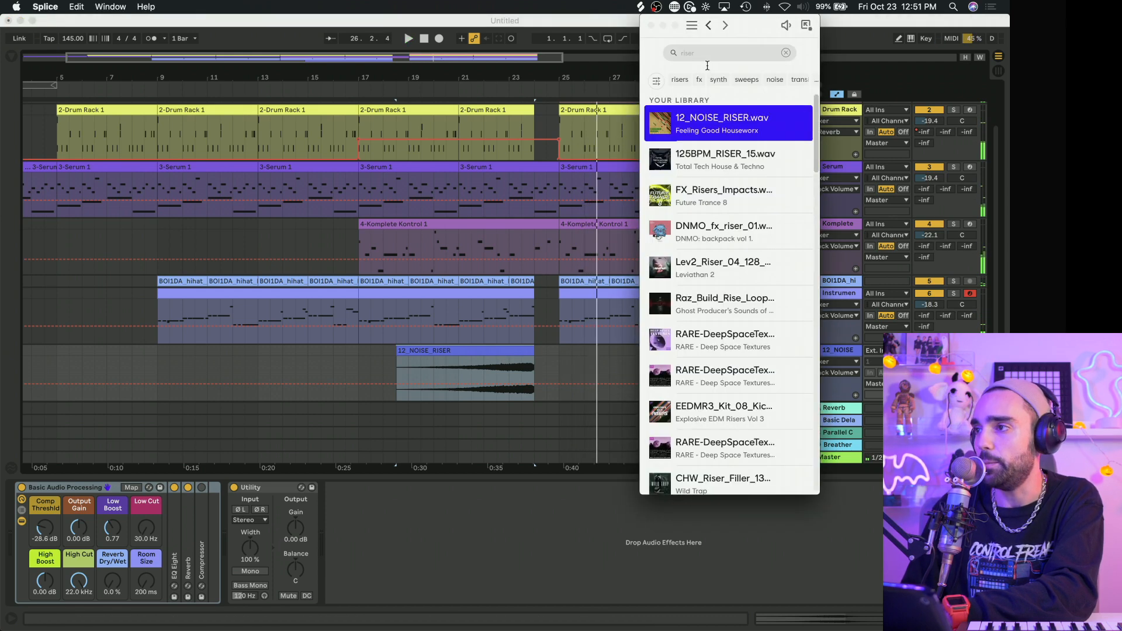
{"action": "left_click", "coordinate": [711, 54]}
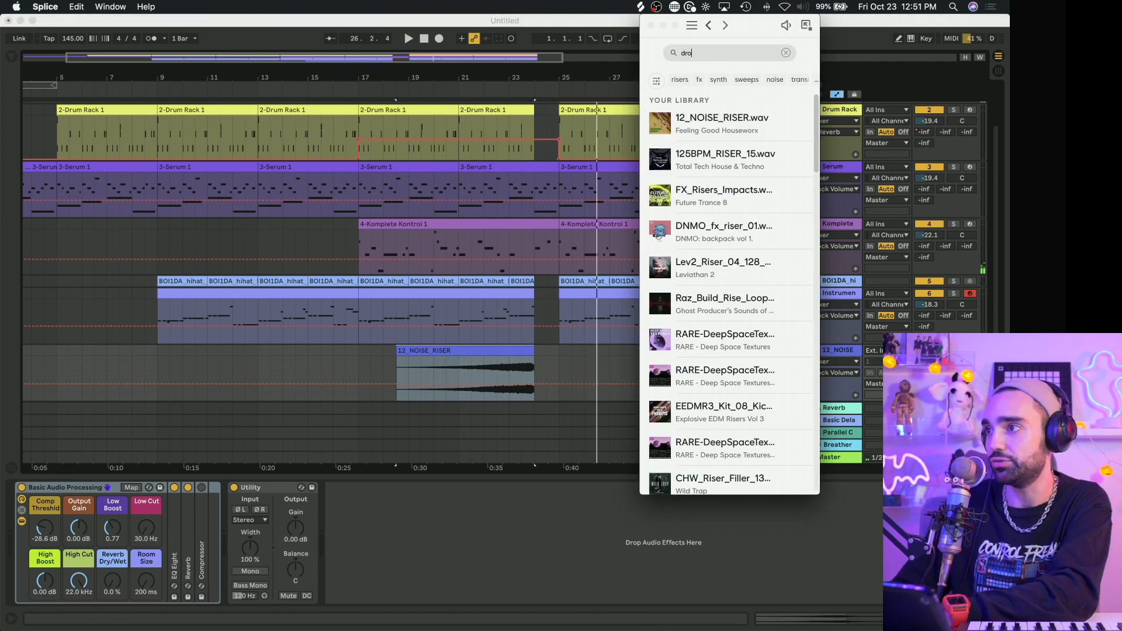
{"action": "type", "text": "dro"}
{"action": "key", "text": "BackSpace"}
{"action": "key", "text": "BackSpace"}
{"action": "type", "text": "impact"}
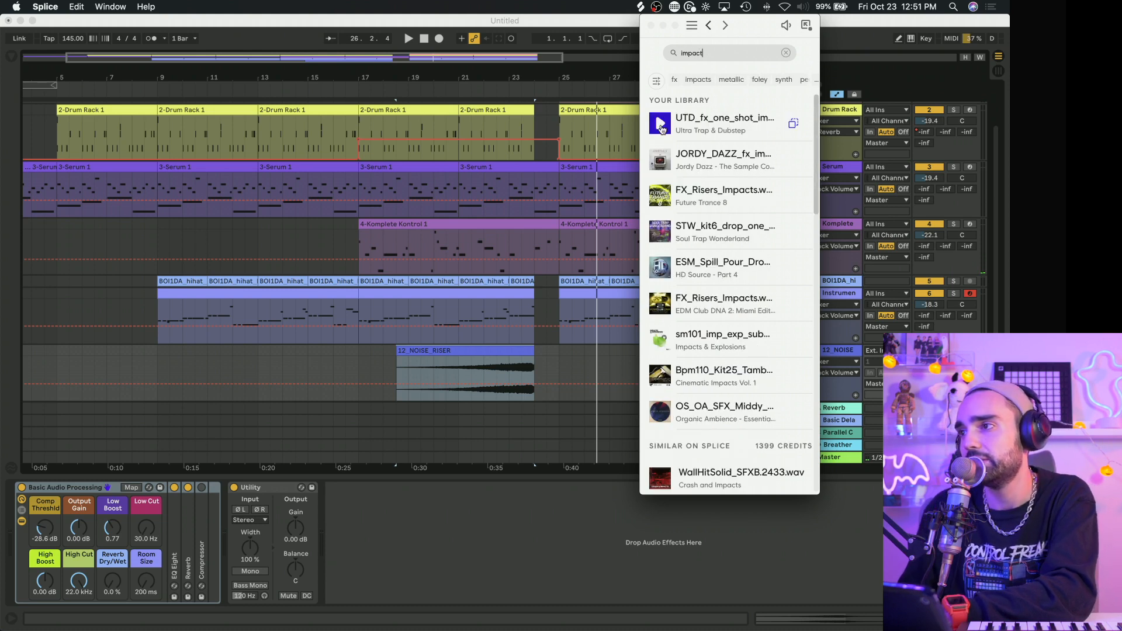
Step: Audition the impact samples, add FX_Risers_Impacts from Future Trance 8 at bar 25 on a new track, and lower that track's volume
{"action": "left_click", "coordinate": [661, 125]}
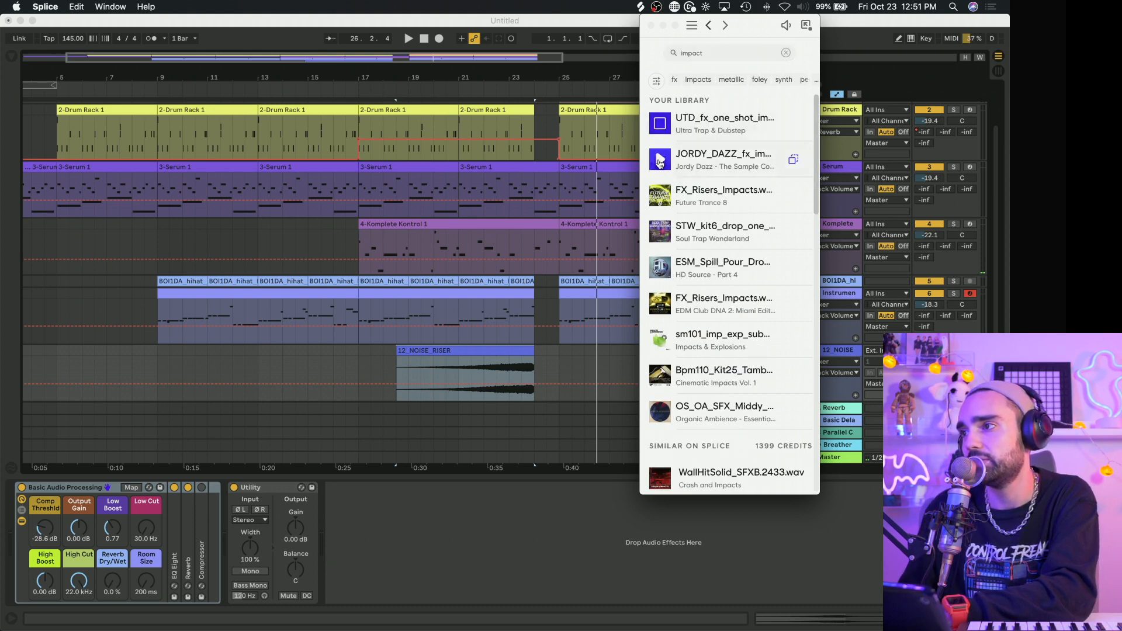
{"action": "scroll", "coordinate": [660, 197], "scroll_direction": "down", "scroll_amount": 1}
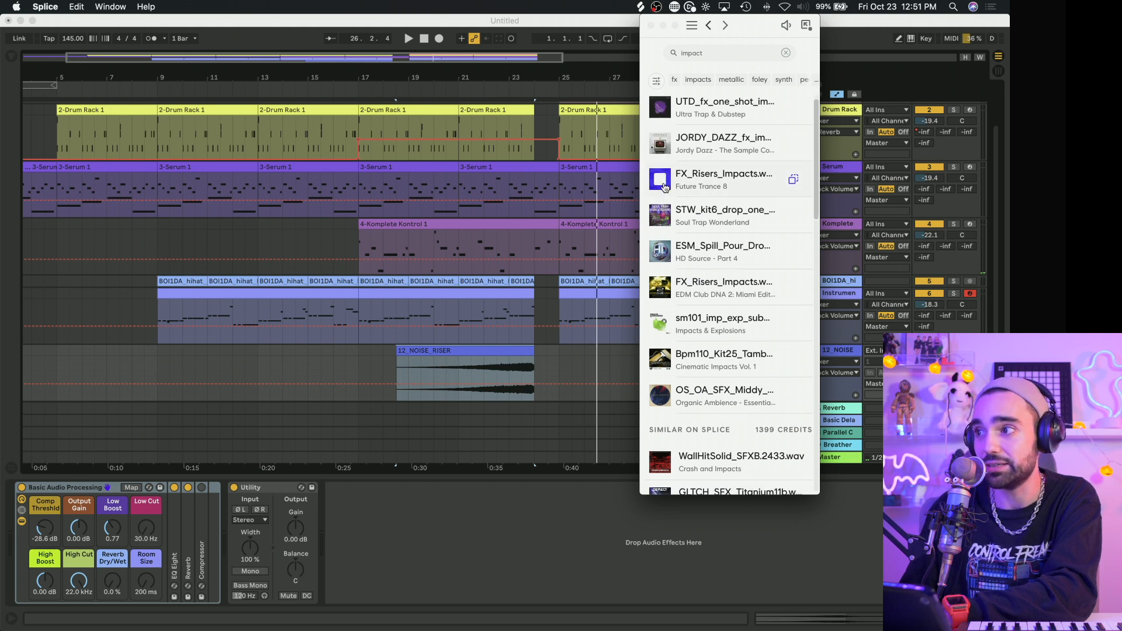
{"action": "left_click_drag", "start_coordinate": [801, 180], "coordinate": [654, 373]}
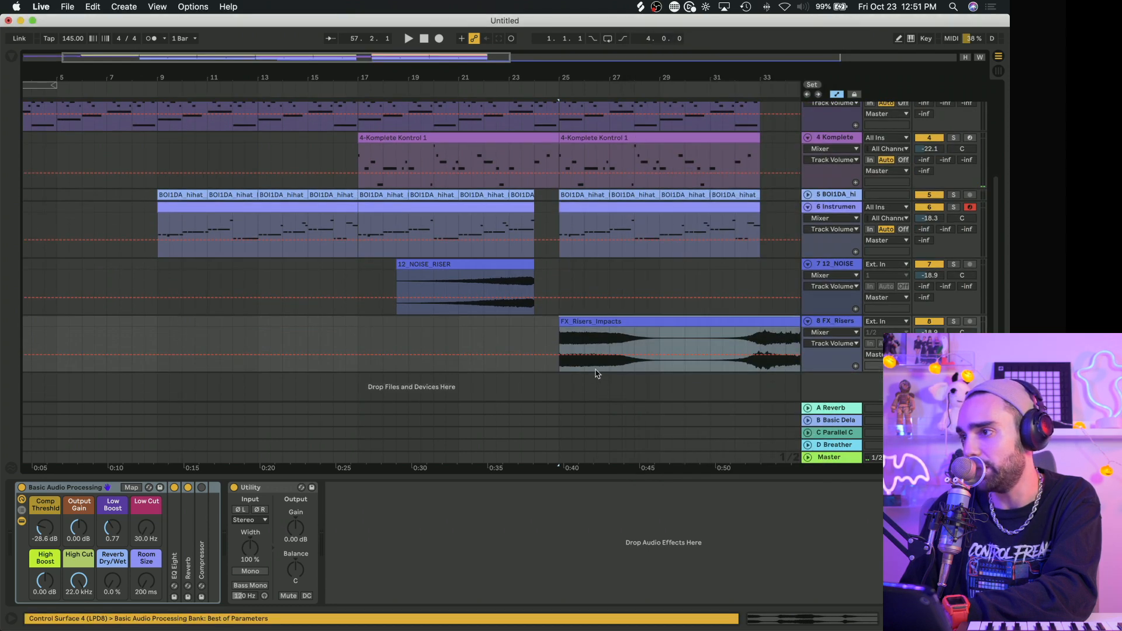
{"action": "left_click", "coordinate": [532, 327]}
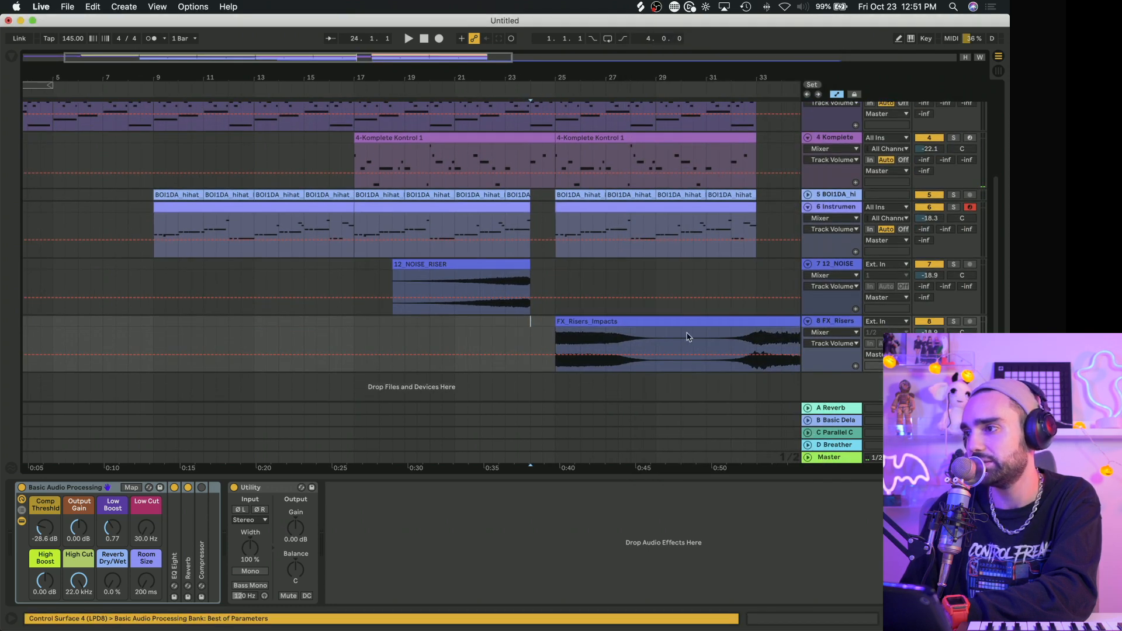
{"action": "left_click_drag", "start_coordinate": [929, 332], "coordinate": [929, 357]}
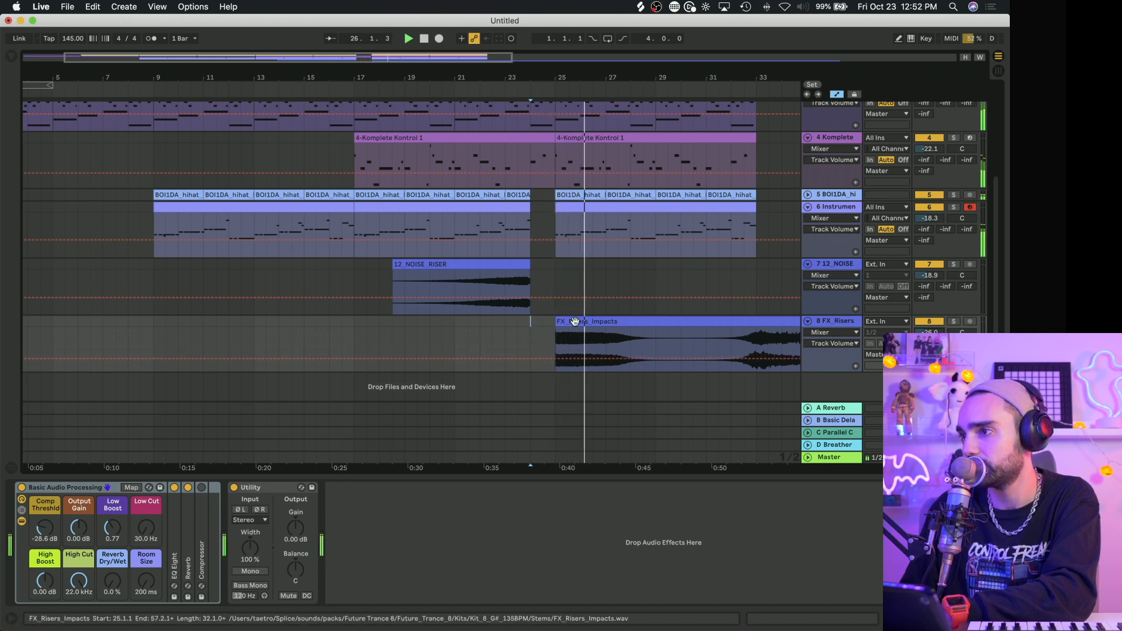
Step: Split FX_Risers_Impacts at bars 29 and 33, move that four-bar rising segment to bar 5 on the noise riser track and play its end
{"action": "left_click", "coordinate": [658, 343]}
{"action": "scroll", "coordinate": [659, 339], "scroll_direction": "up", "scroll_amount": 2}
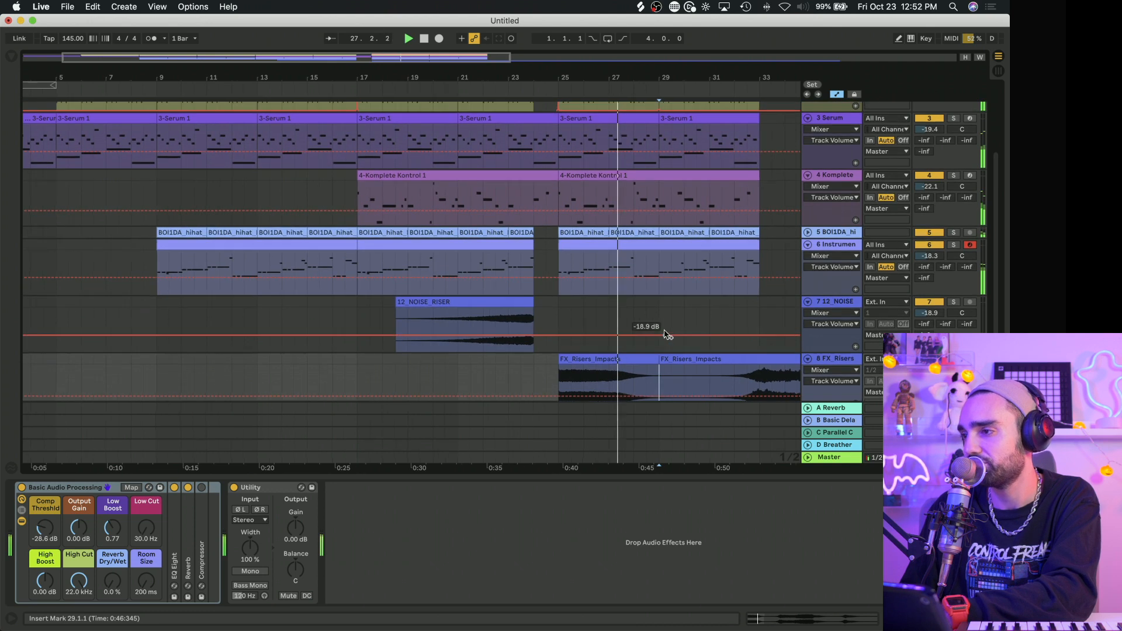
{"action": "mouse_move", "coordinate": [763, 367]}
{"action": "left_mouse_down"}
{"action": "mouse_move", "coordinate": [94, 368]}
{"action": "mouse_move", "coordinate": [141, 321]}
{"action": "left_mouse_up"}
{"action": "left_click", "coordinate": [134, 320]}
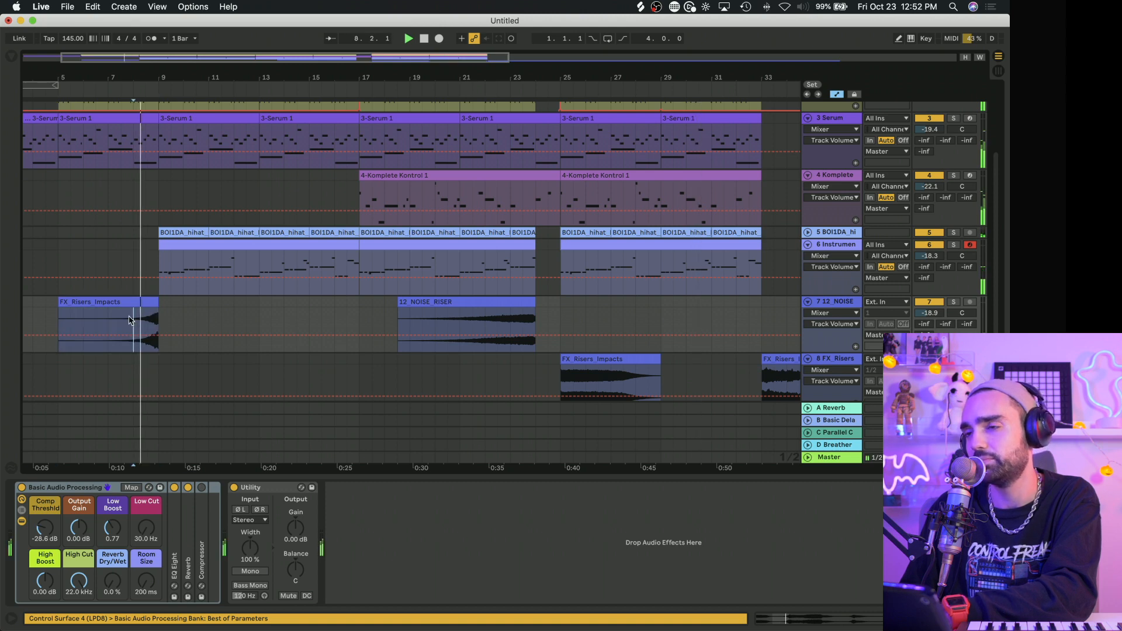
Step: Trim the start of the FX_Risers_Impacts clip on the noise riser track forward to bar 7
{"action": "left_click_drag", "start_coordinate": [59, 307], "coordinate": [117, 308]}
{"action": "scroll", "coordinate": [121, 308], "scroll_direction": "up", "scroll_amount": 3}
{"action": "scroll", "coordinate": [120, 308], "scroll_direction": "down", "scroll_amount": 5}
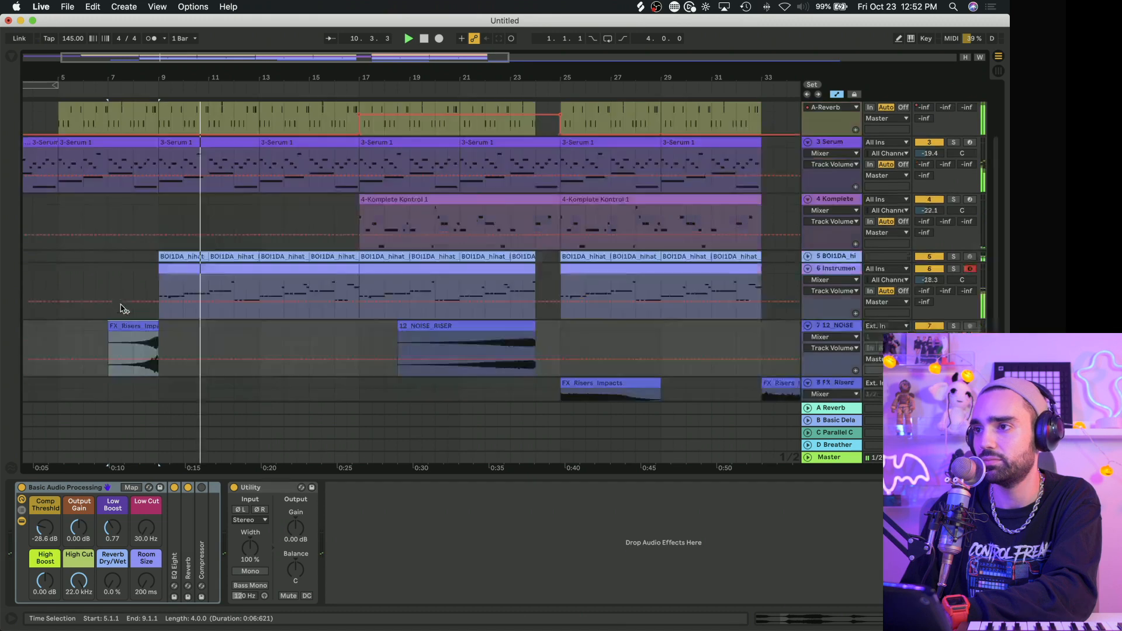
Step: Save the Live Set as 1025 in the beatober folder
{"action": "key", "text": "super+s"}
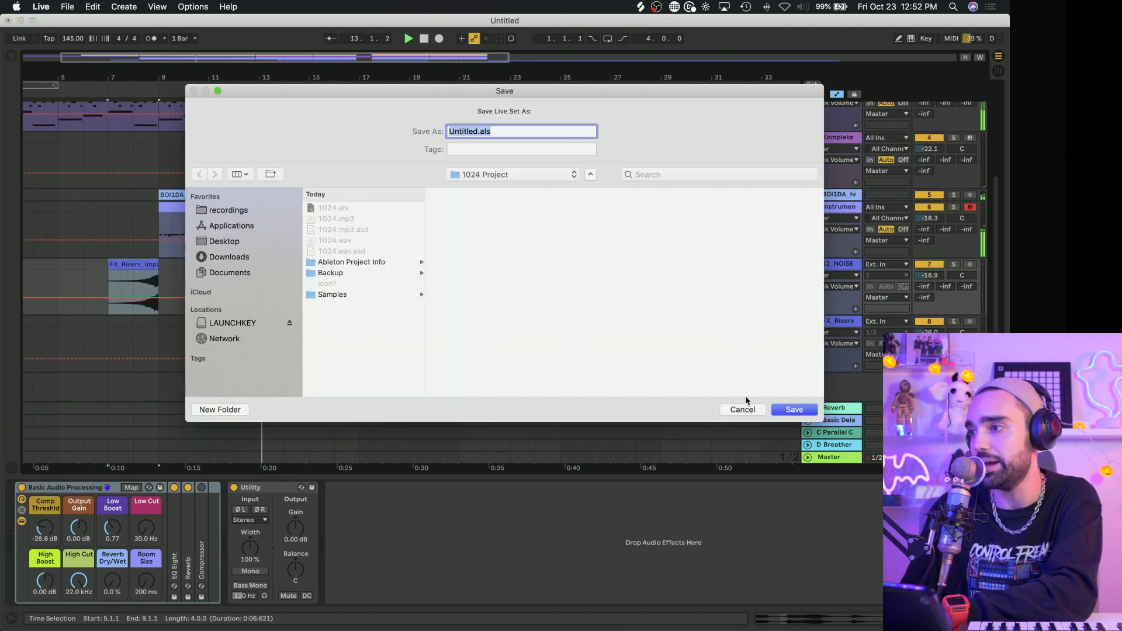
{"action": "left_click", "coordinate": [486, 176]}
{"action": "left_click", "coordinate": [487, 186]}
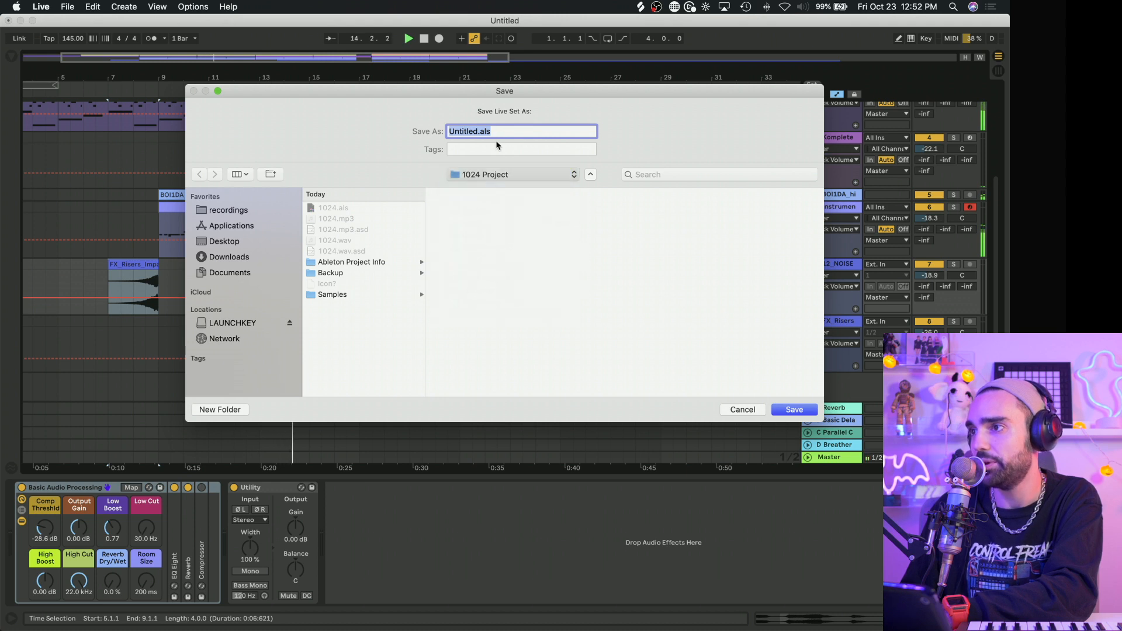
{"action": "left_click", "coordinate": [496, 131]}
{"action": "key", "text": "super+a"}
{"action": "type", "text": "102"}
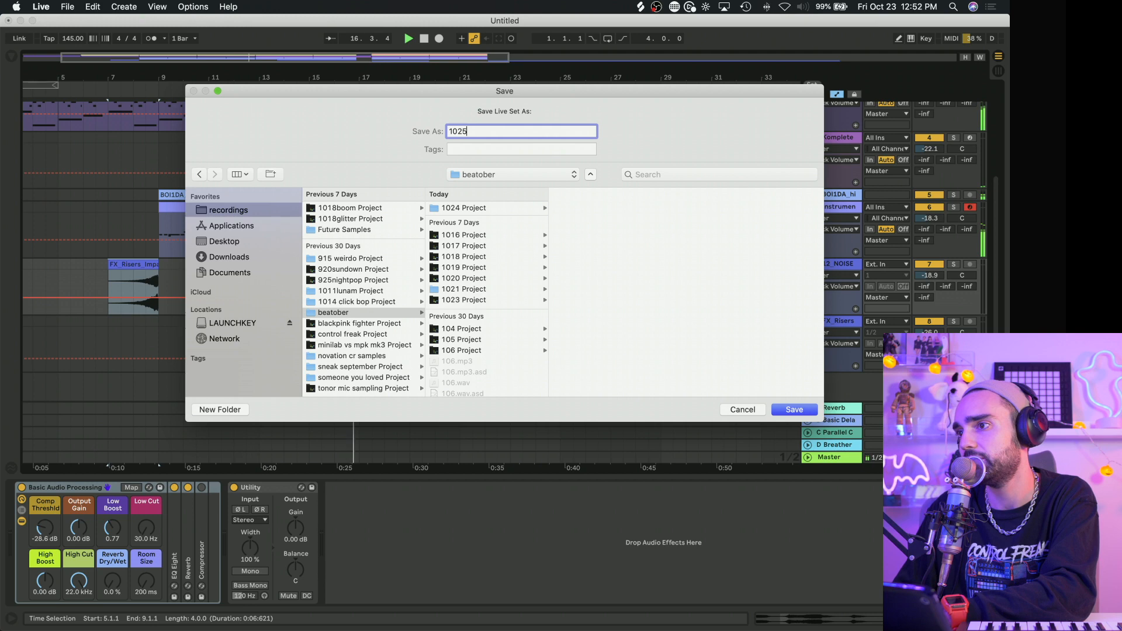
{"action": "key", "text": "Return"}
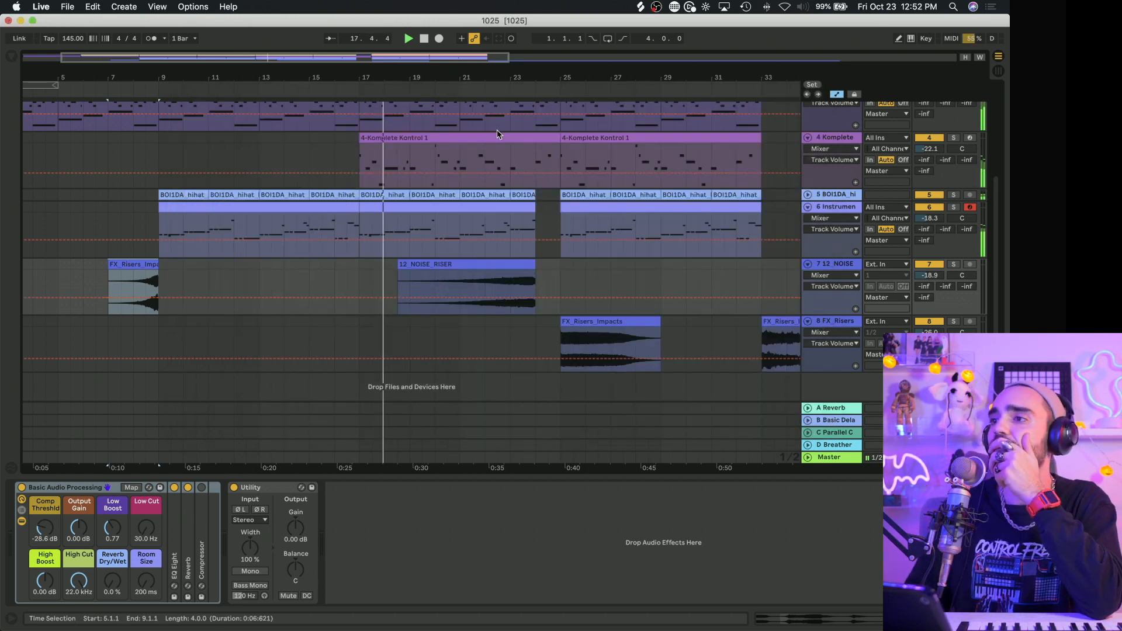
Step: Review the arrangement during playback and delete the leftover FX_Risers_Impacts clip that starts at bar 33
{"action": "scroll", "coordinate": [497, 138], "scroll_direction": "up", "scroll_amount": 5}
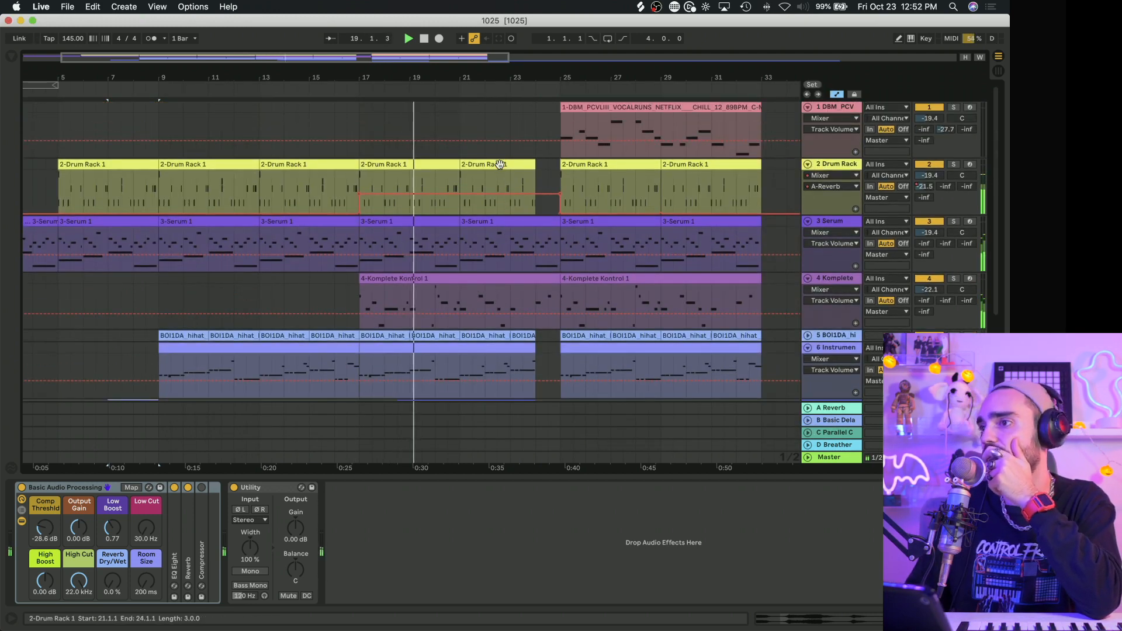
{"action": "scroll", "coordinate": [409, 240], "scroll_direction": "down", "scroll_amount": 3}
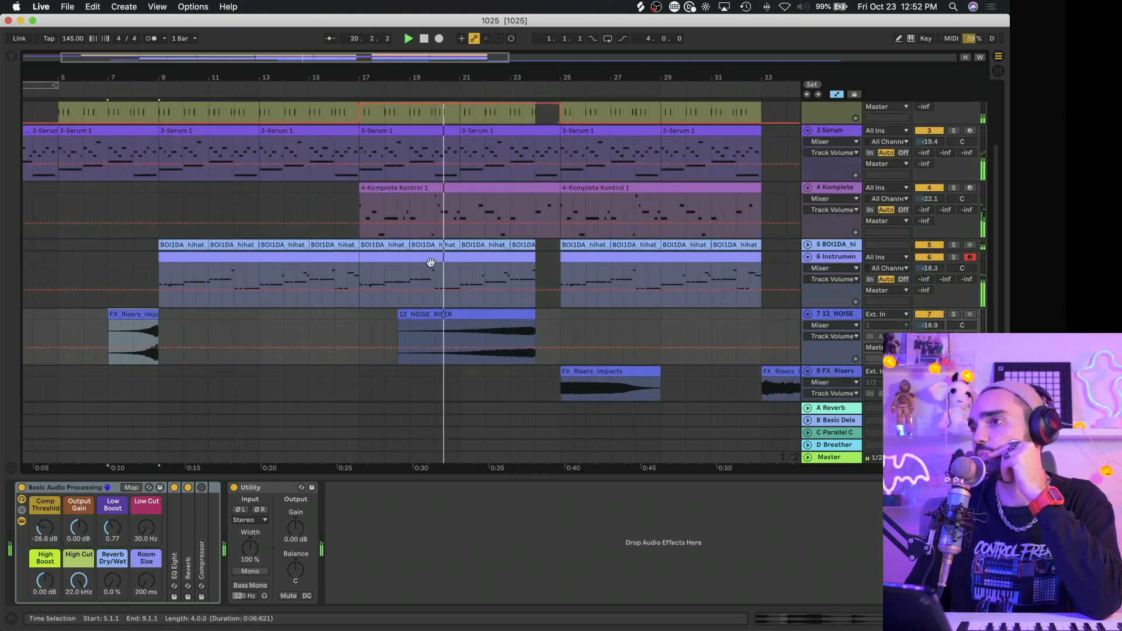
{"action": "scroll", "coordinate": [433, 269], "scroll_direction": "up", "scroll_amount": 3}
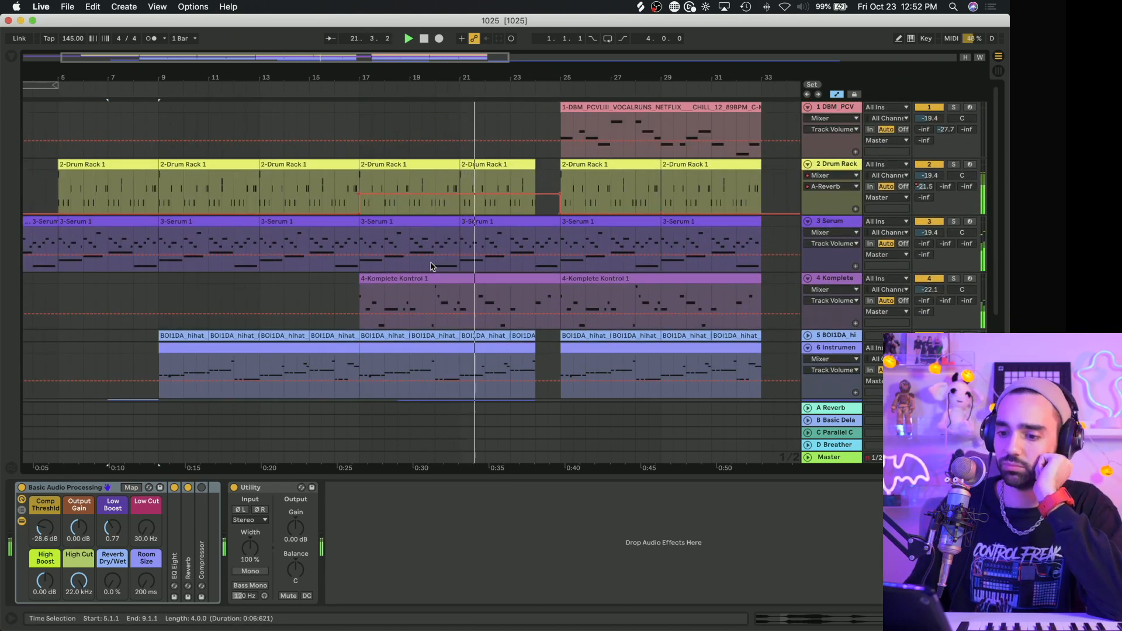
{"action": "scroll", "coordinate": [432, 267], "scroll_direction": "down", "scroll_amount": 2}
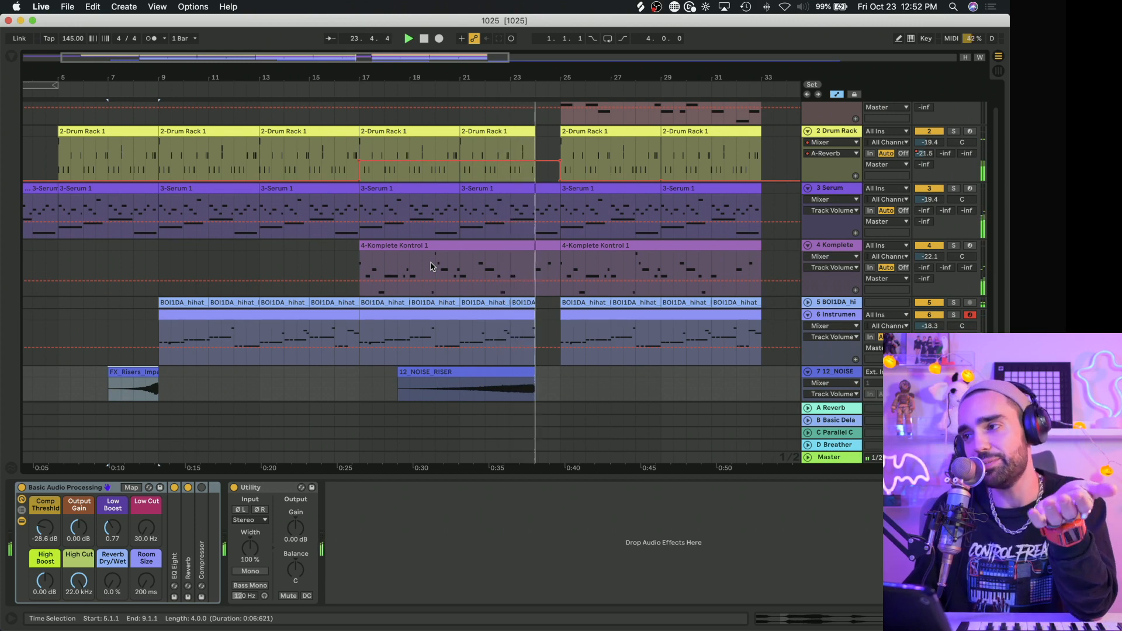
{"action": "scroll", "coordinate": [432, 267], "scroll_direction": "down", "scroll_amount": 6}
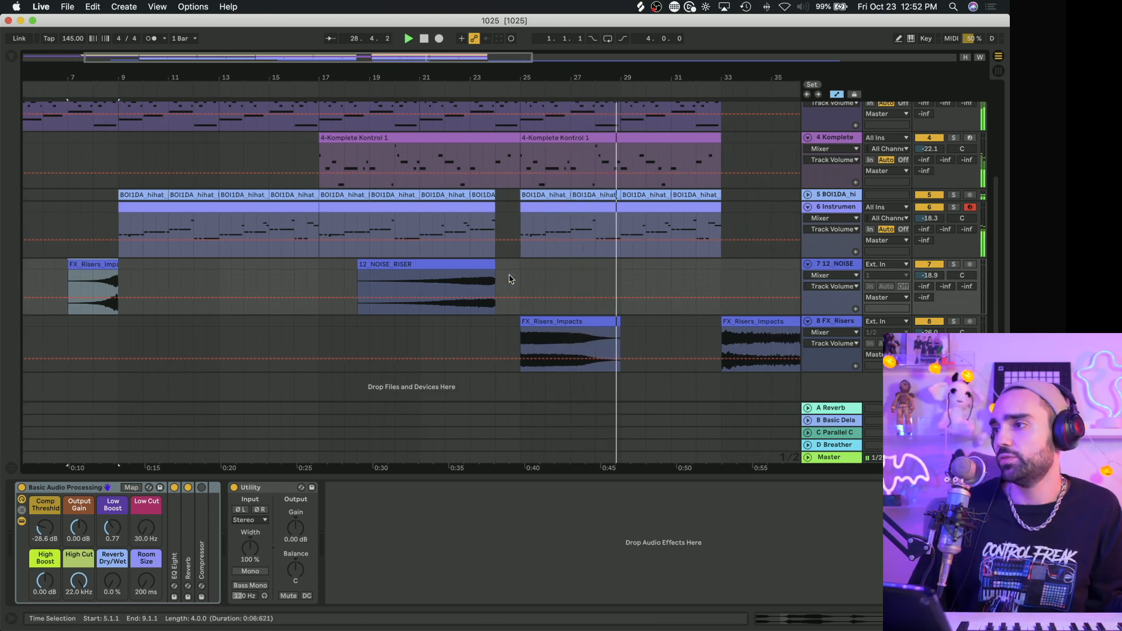
{"action": "left_click", "coordinate": [745, 339]}
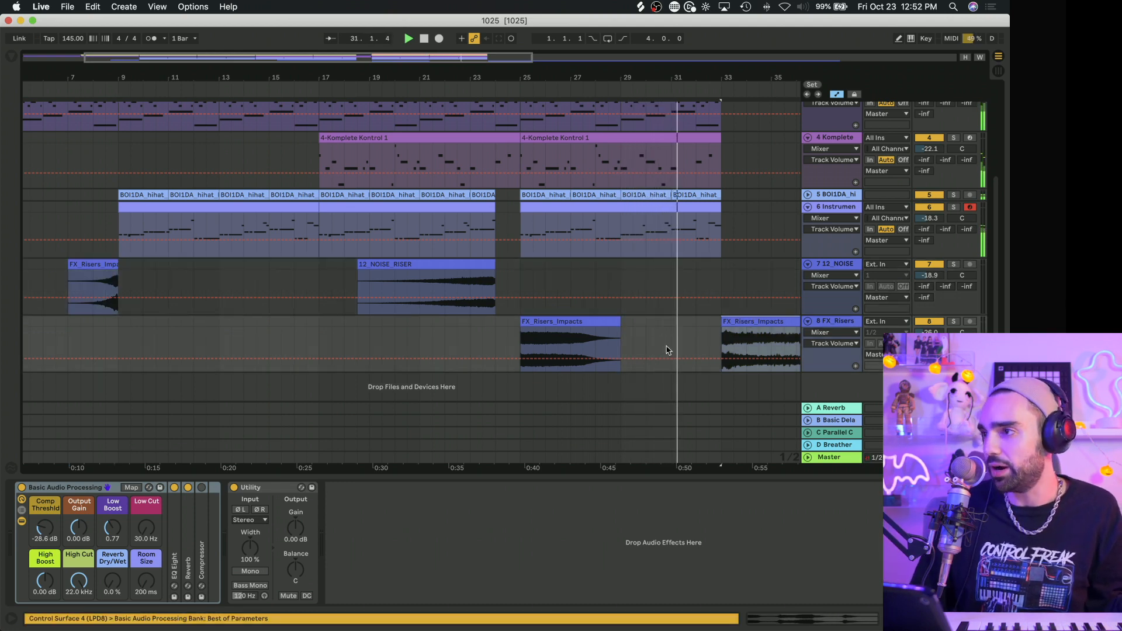
{"action": "scroll", "coordinate": [672, 351], "scroll_direction": "right", "scroll_amount": 5}
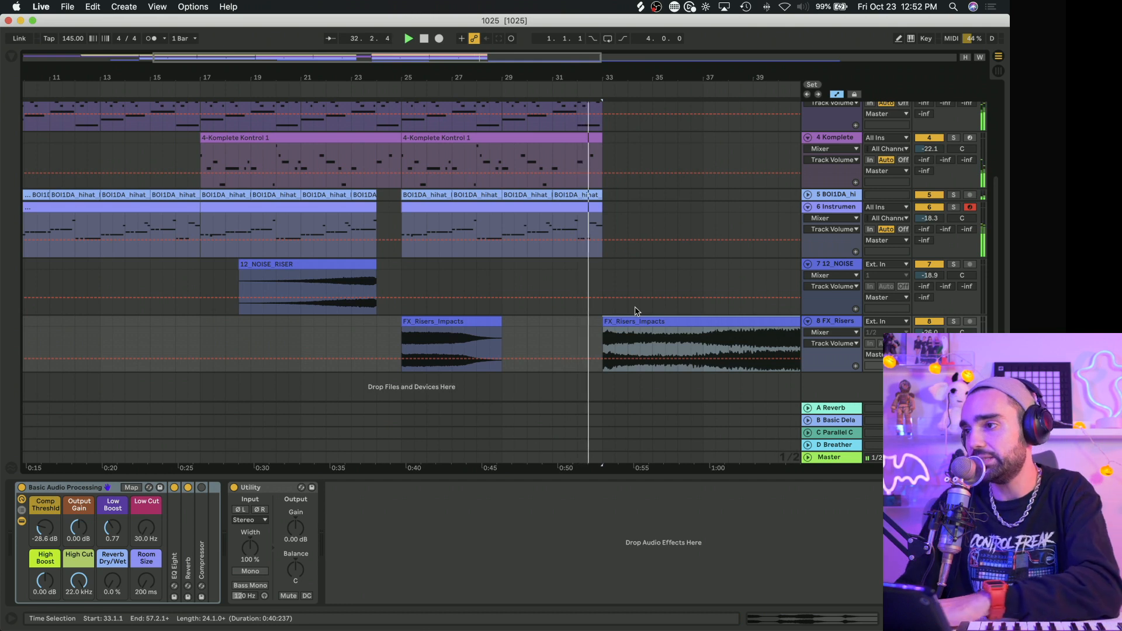
{"action": "key", "text": "Delete"}
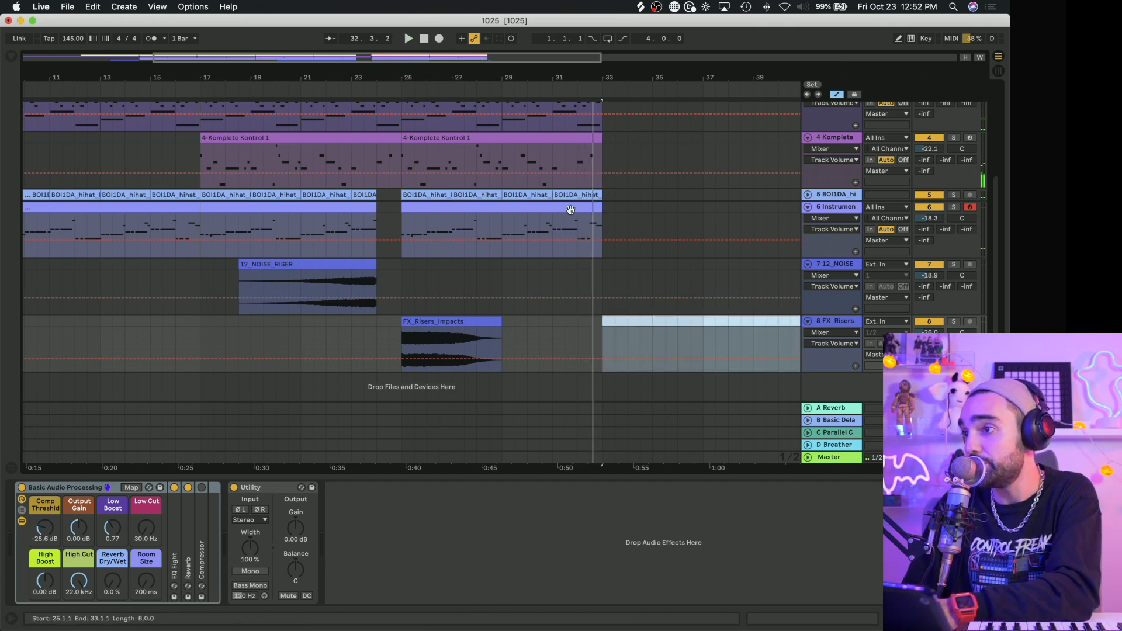
{"action": "left_click", "coordinate": [571, 209]}
{"action": "key", "text": "ctrl+d"}
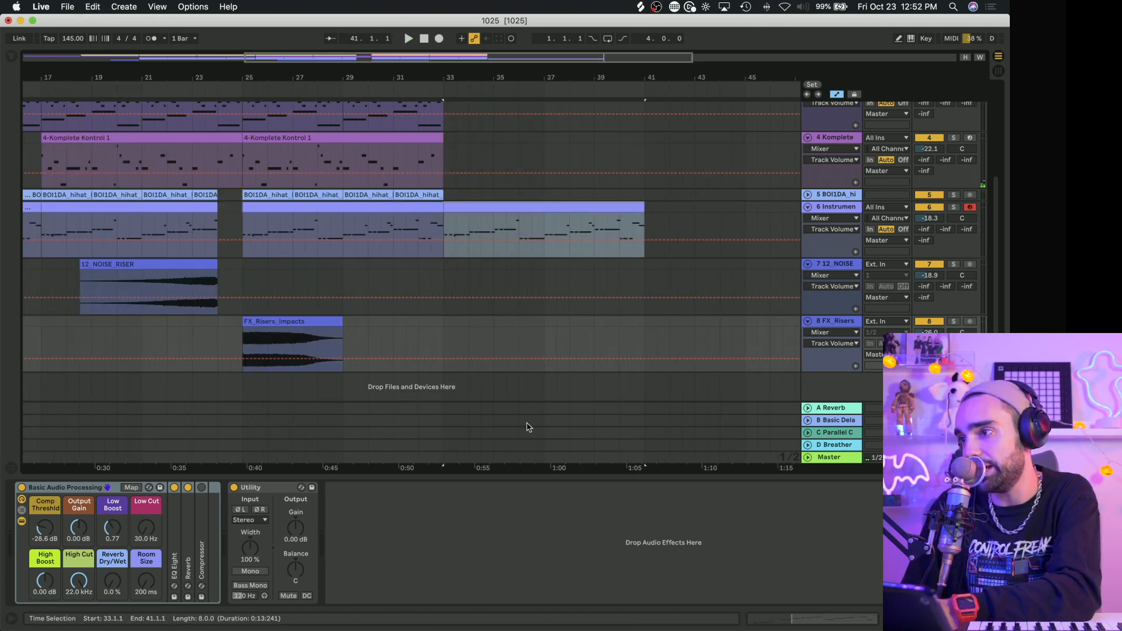
{"action": "key", "text": "Delete"}
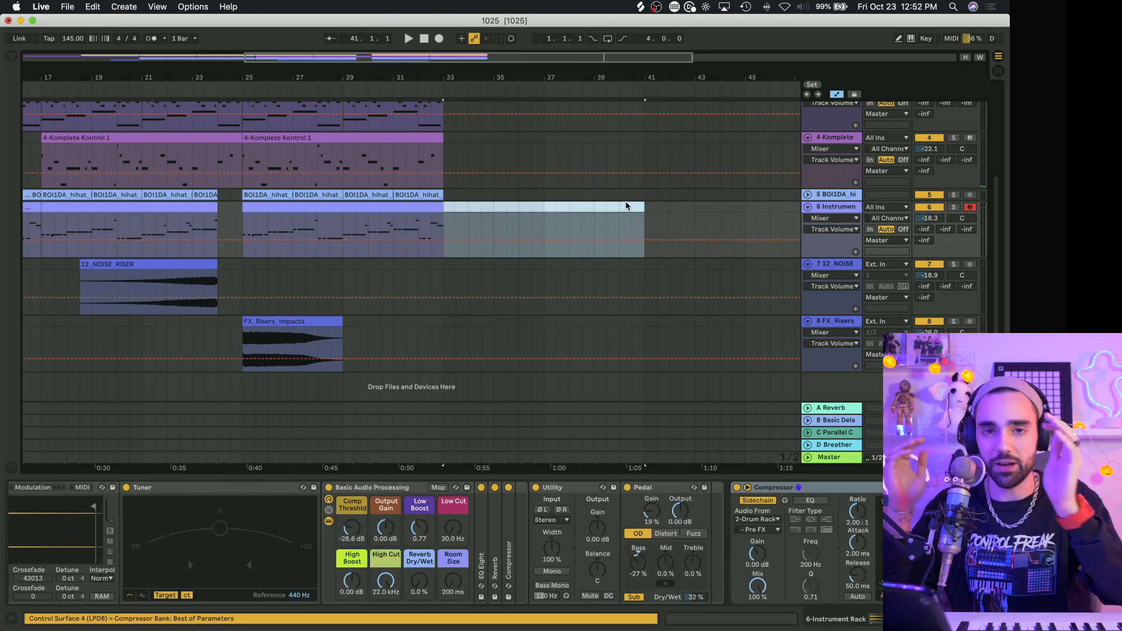
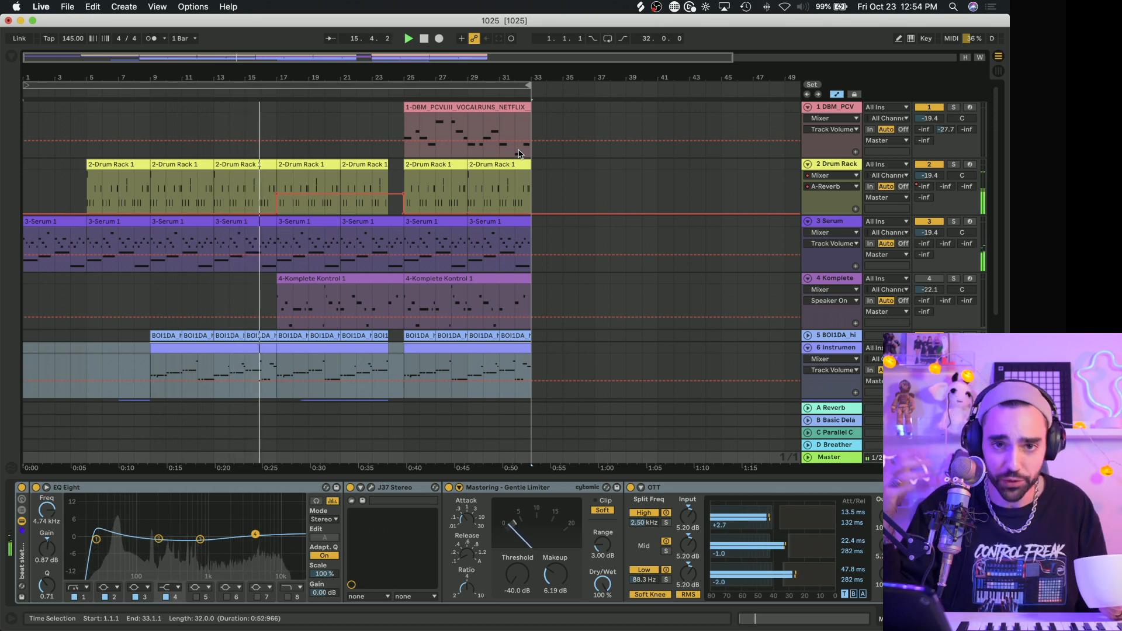
Step: Extend FX_Risers_Impacts at bar 25 to bar 48, split off the impact at bar 41, and shorten the first part to end at bar 30
{"action": "scroll", "coordinate": [468, 301], "scroll_direction": "down", "scroll_amount": 5}
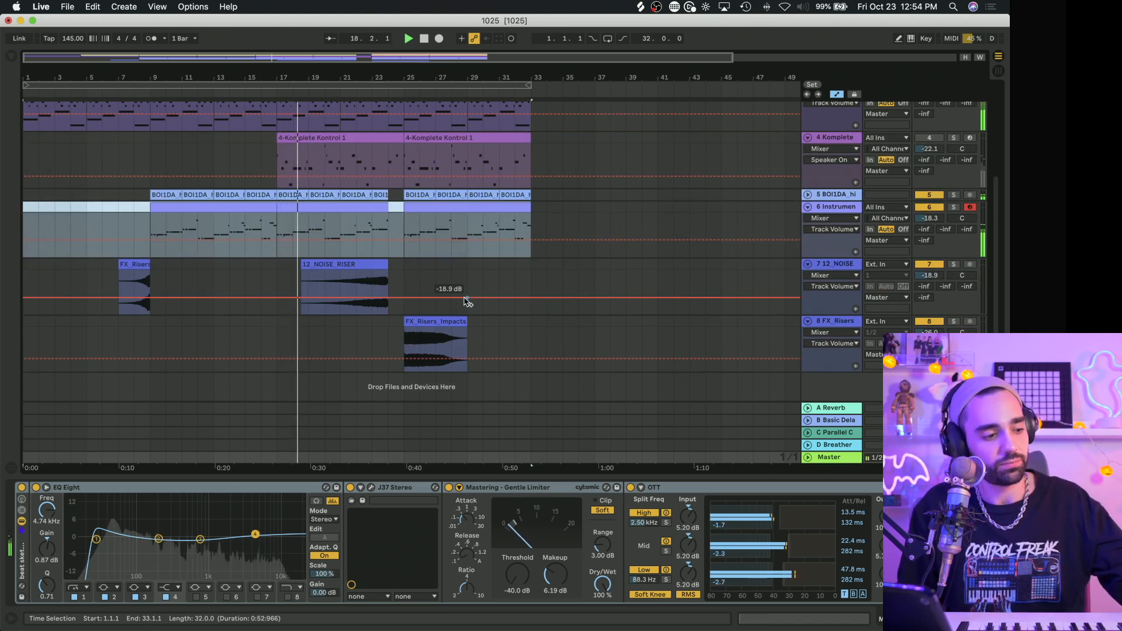
{"action": "scroll", "coordinate": [468, 301], "scroll_direction": "up", "scroll_amount": 5}
{"action": "scroll", "coordinate": [468, 301], "scroll_direction": "down", "scroll_amount": 2}
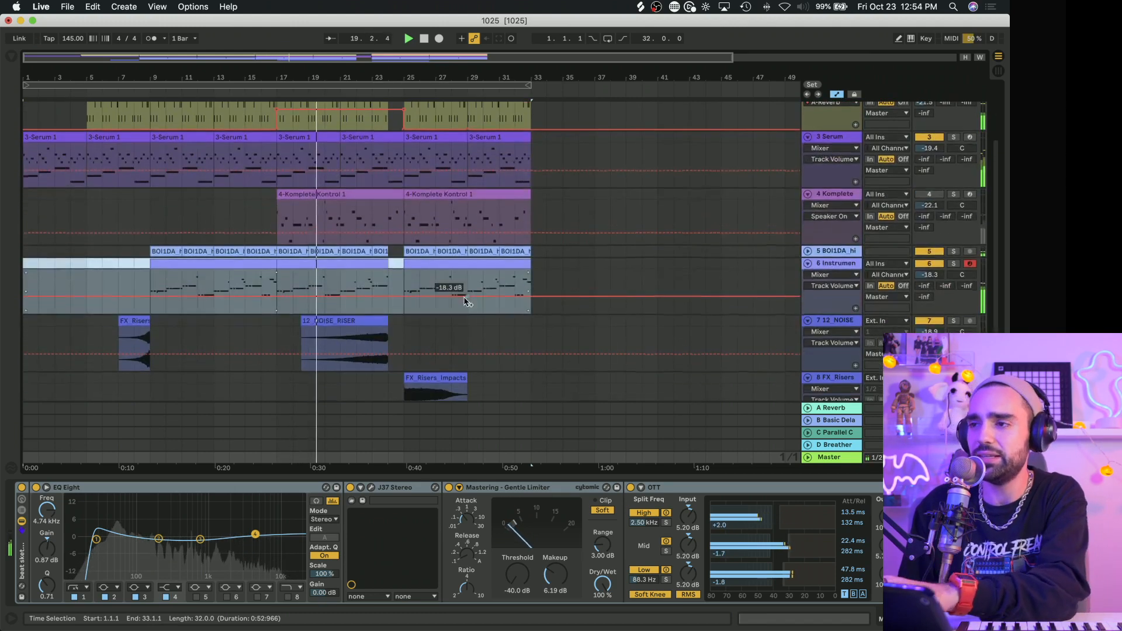
{"action": "scroll", "coordinate": [485, 377], "scroll_direction": "down", "scroll_amount": 2}
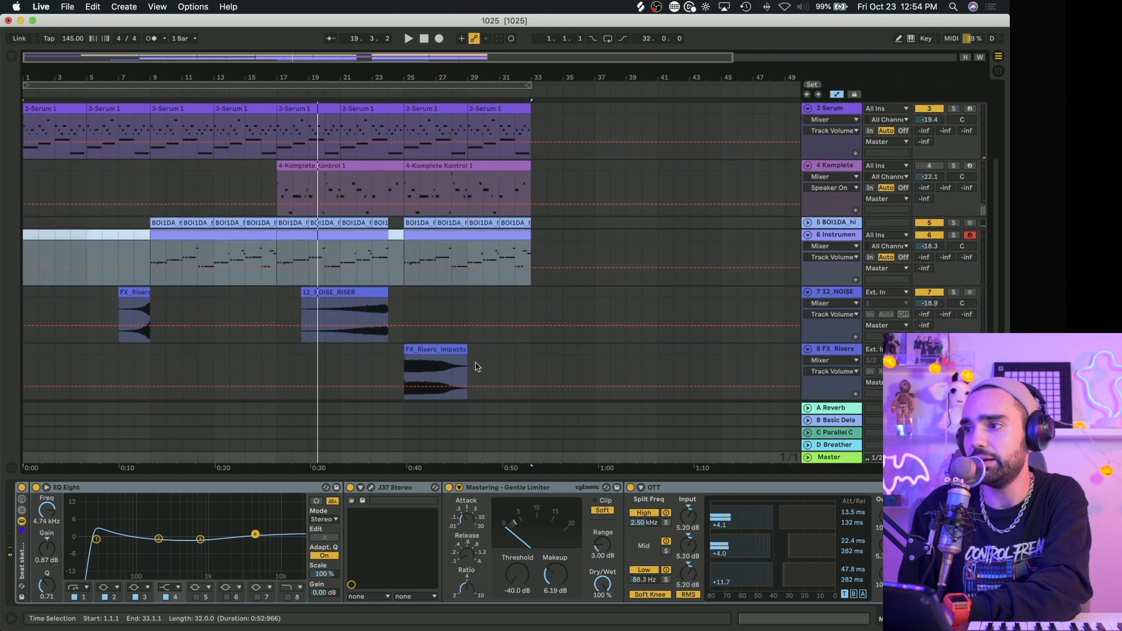
{"action": "left_click_drag", "start_coordinate": [463, 350], "coordinate": [769, 351]}
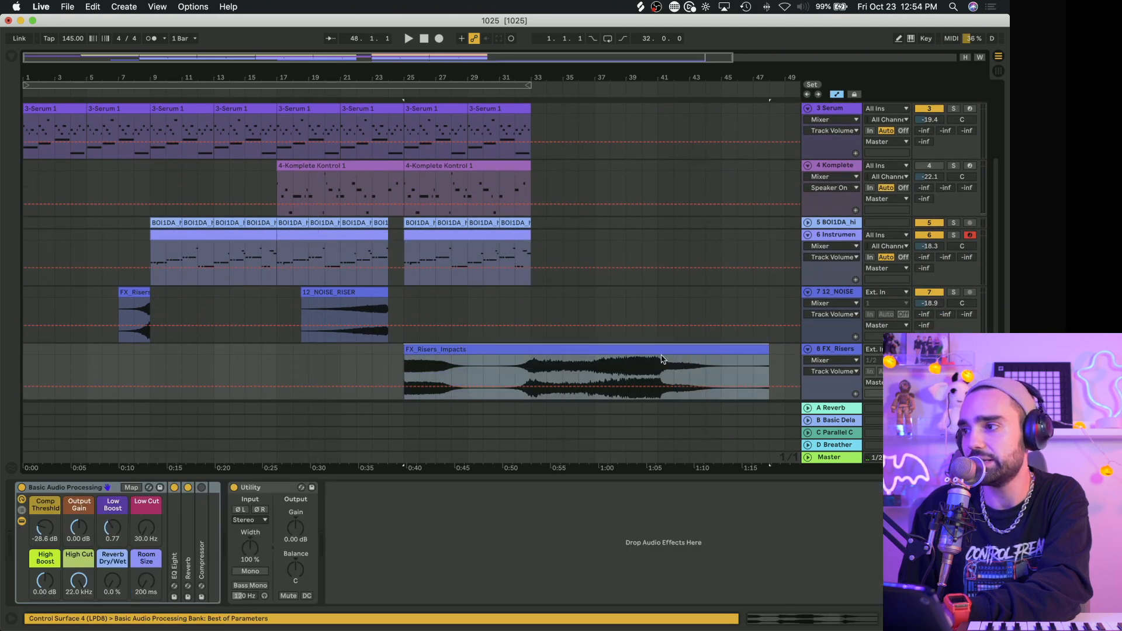
{"action": "left_click", "coordinate": [658, 365]}
{"action": "left_click_drag", "start_coordinate": [653, 353], "coordinate": [483, 357]}
{"action": "key", "text": "Delete"}
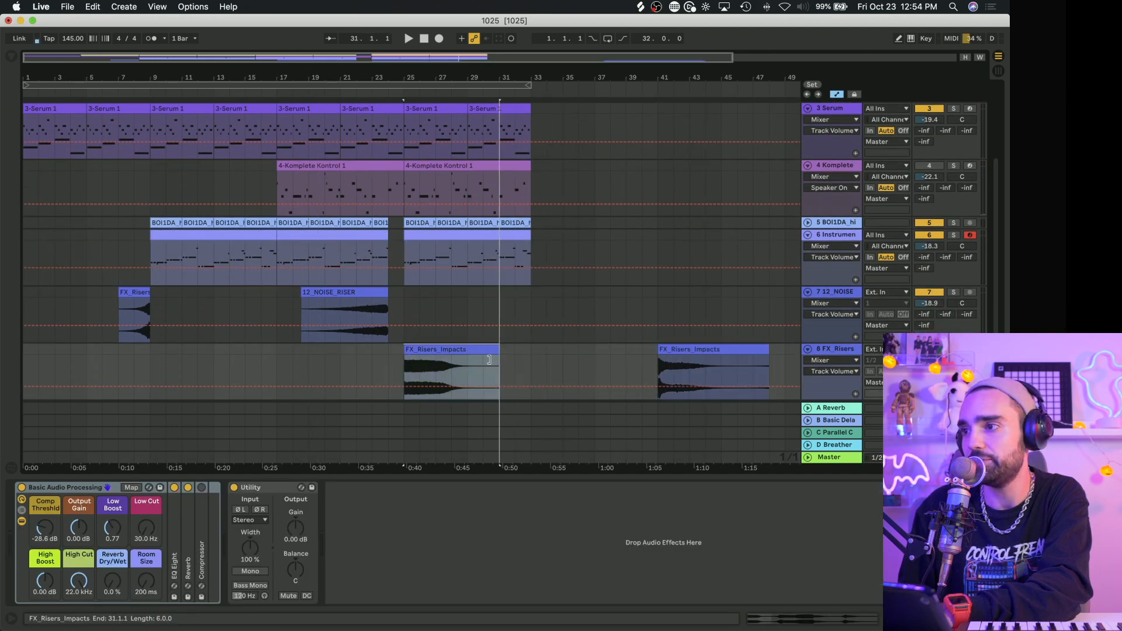
Step: Move the split-off impact to bar 17 on a new track and extend its start back to bar 16
{"action": "left_click_drag", "start_coordinate": [706, 349], "coordinate": [375, 354]}
{"action": "key", "text": "space"}
{"action": "scroll", "coordinate": [327, 345], "scroll_direction": "down", "scroll_amount": 2}
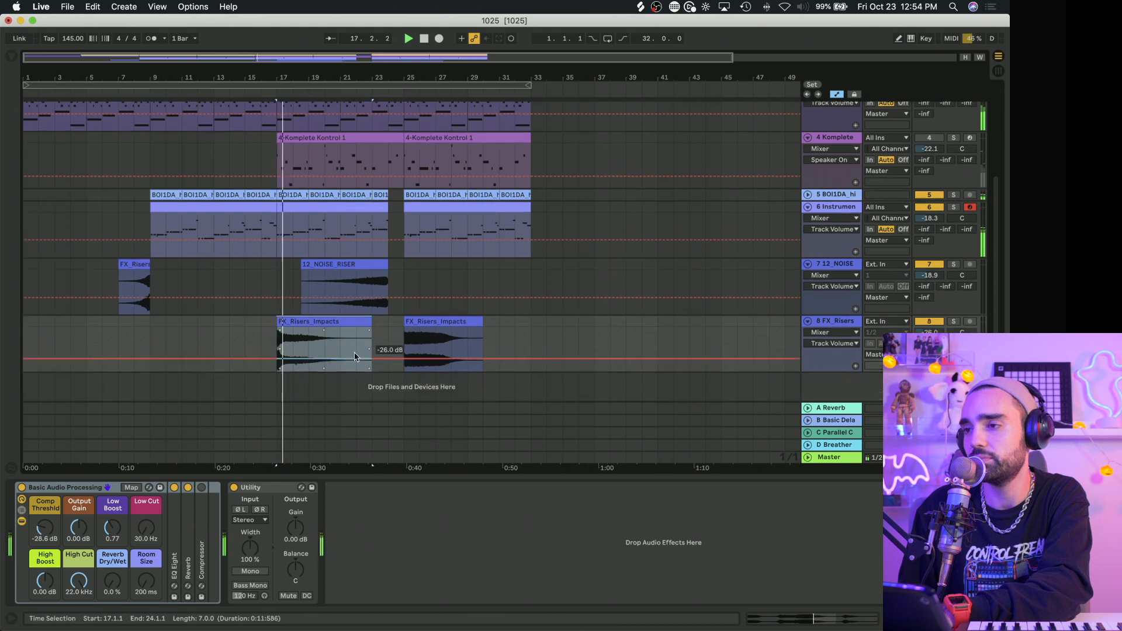
{"action": "left_click_drag", "start_coordinate": [315, 322], "coordinate": [315, 386]}
{"action": "left_click_drag", "start_coordinate": [276, 339], "coordinate": [263, 340]}
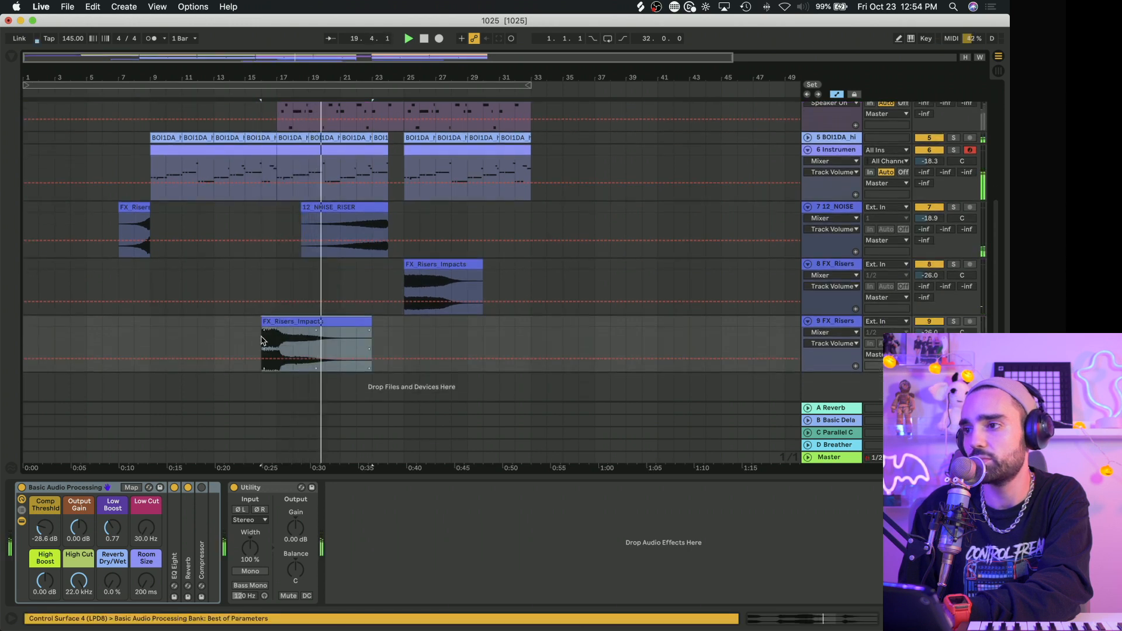
Step: Add a fade-in of about one bar to the impact clip at bar 16, play from bar 15 and lower its track volume slightly
{"action": "key", "text": "super+a"}
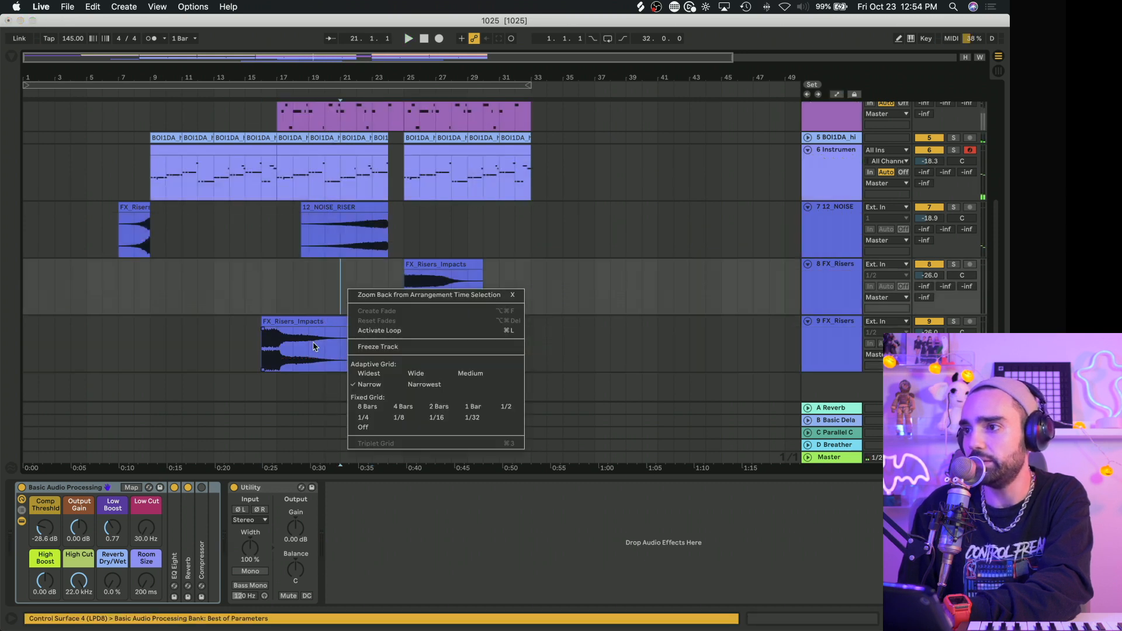
{"action": "left_click", "coordinate": [262, 334]}
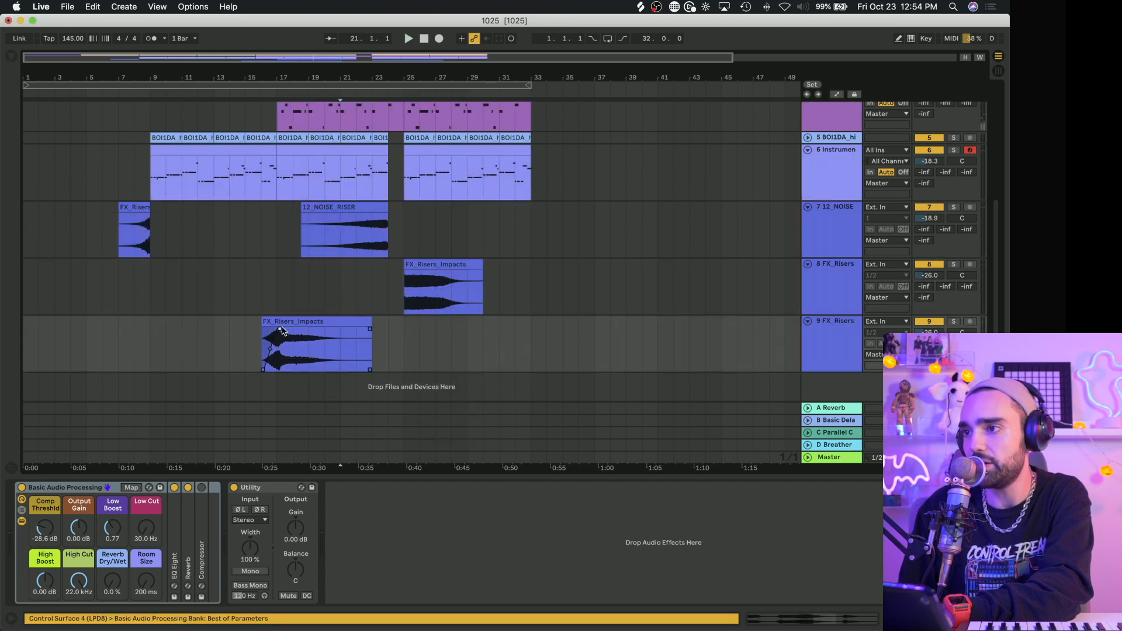
{"action": "left_click", "coordinate": [246, 337]}
{"action": "key", "text": "space"}
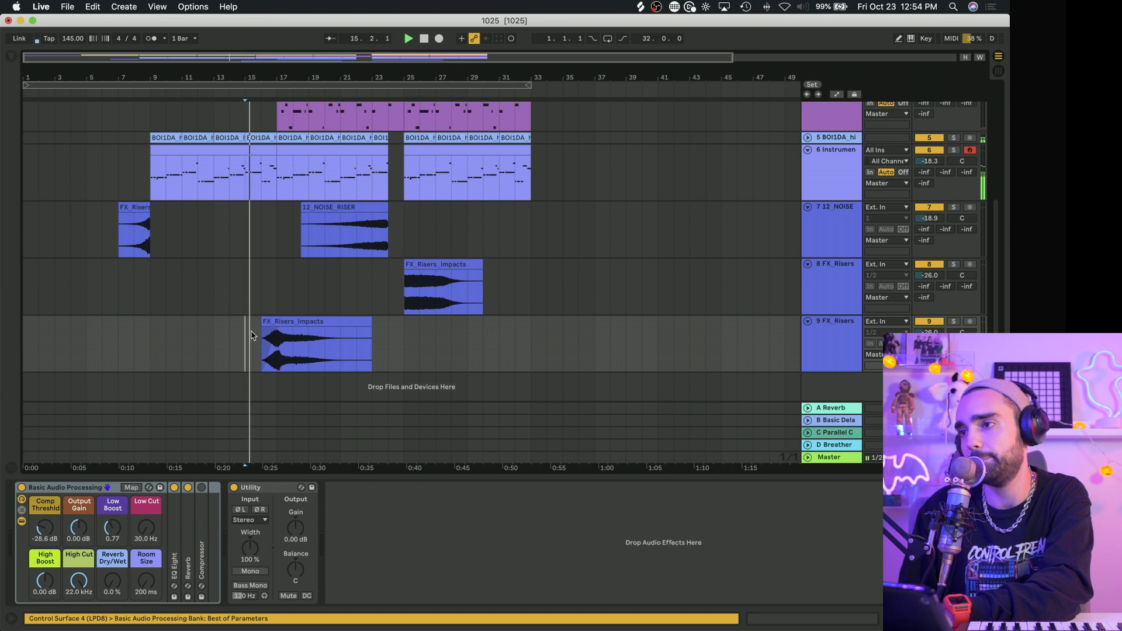
{"action": "left_click_drag", "start_coordinate": [936, 331], "coordinate": [938, 332]}
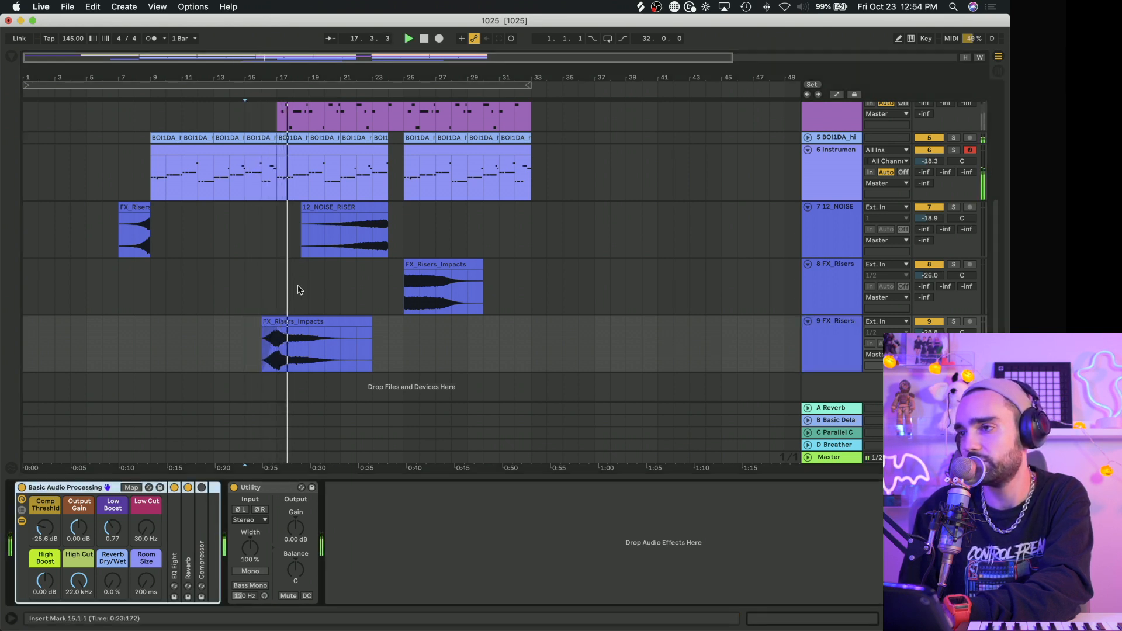
Step: Deactivate the instrument rack clip on track 6 spanning bars 17 to 24 and play that section without it
{"action": "scroll", "coordinate": [323, 295], "scroll_direction": "up", "scroll_amount": 6}
{"action": "left_click", "coordinate": [313, 310]}
{"action": "key", "text": "space"}
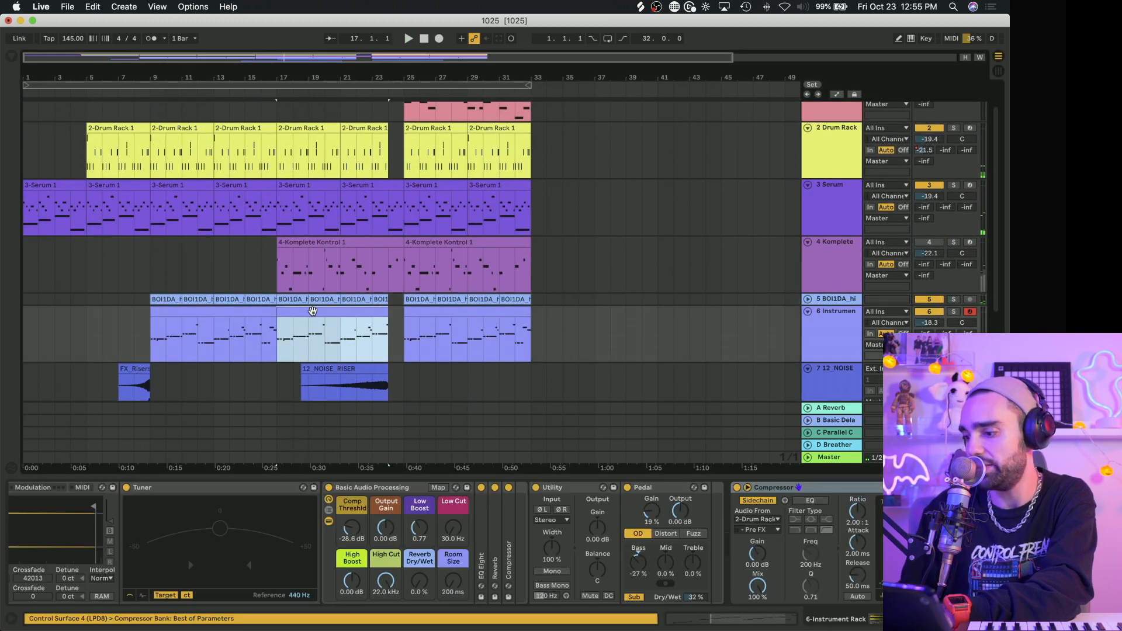
{"action": "key", "text": "0"}
{"action": "key", "text": "space"}
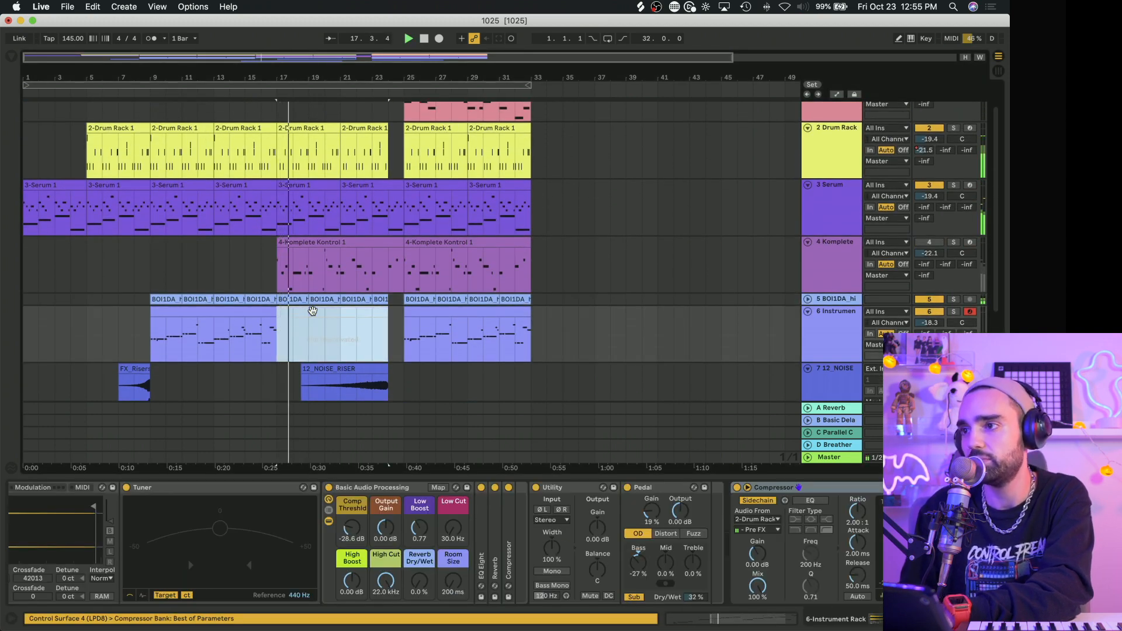
Step: Automate the drum rack's Reverb Dry/Wet to about 55% across its two clips spanning bars 17 to 24
{"action": "scroll", "coordinate": [313, 310], "scroll_direction": "up", "scroll_amount": 2}
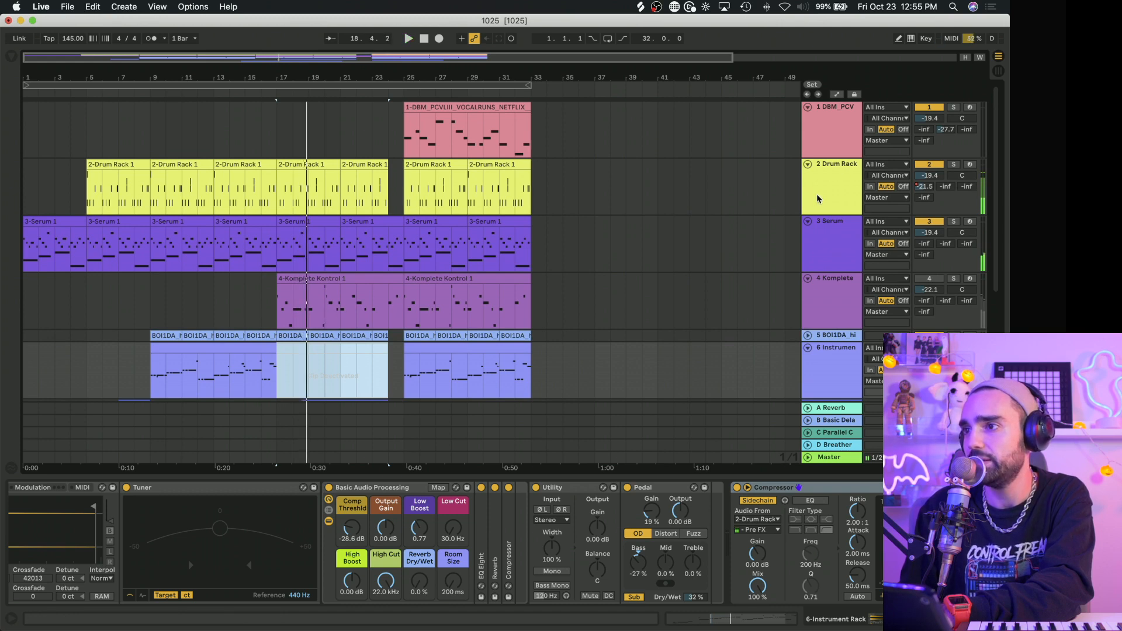
{"action": "left_click", "coordinate": [818, 198]}
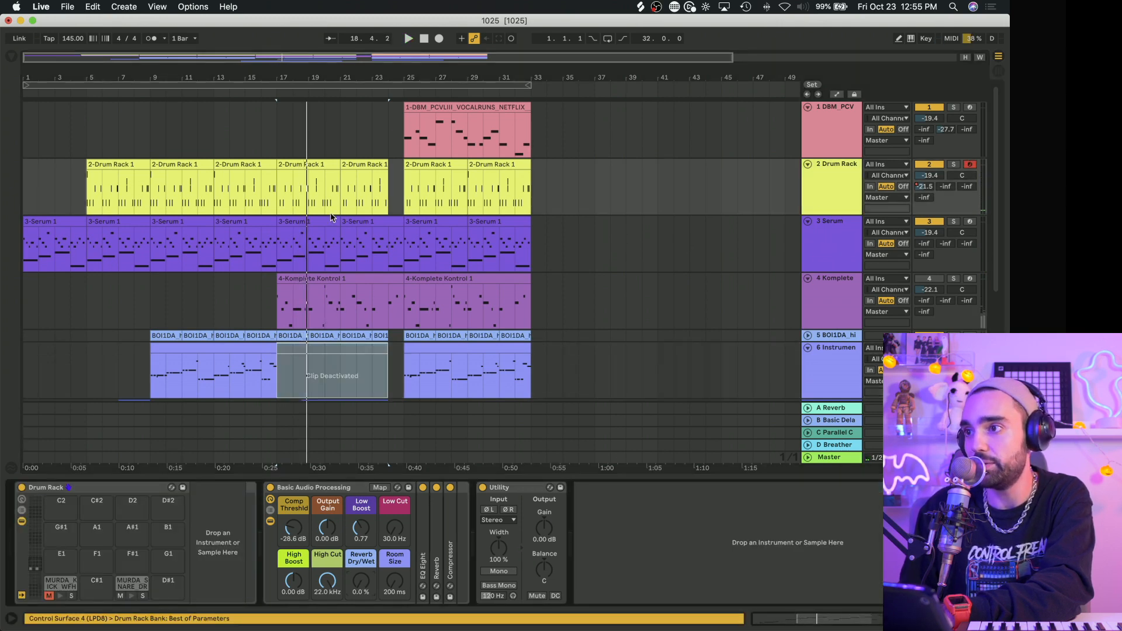
{"action": "left_click", "coordinate": [838, 96]}
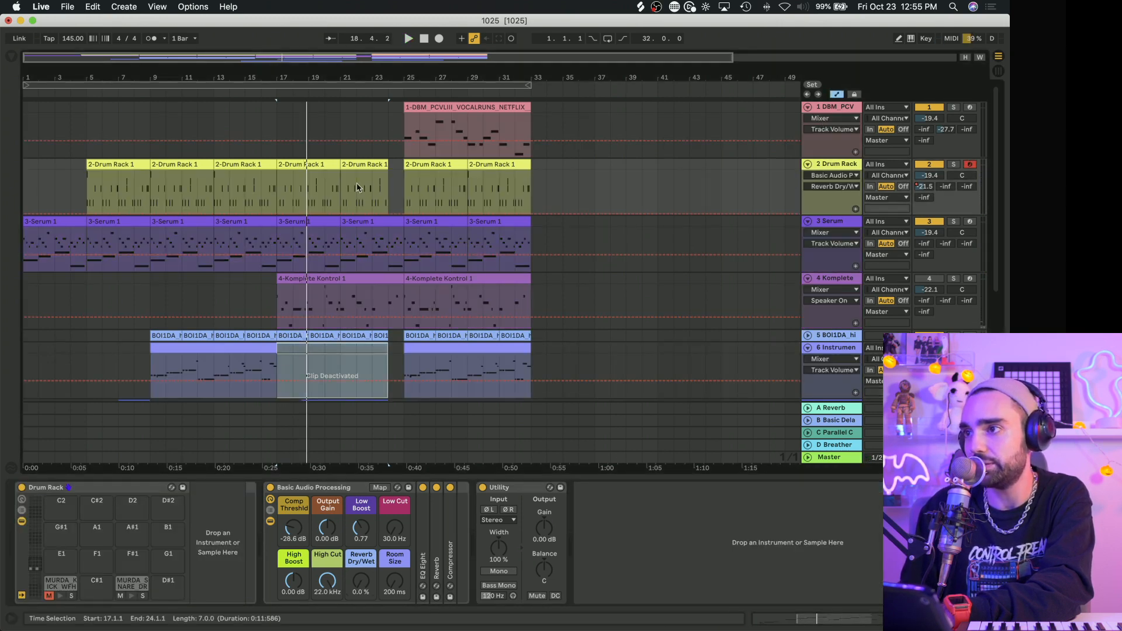
{"action": "left_click", "coordinate": [353, 166], "text": "shift"}
{"action": "left_click", "coordinate": [378, 167]}
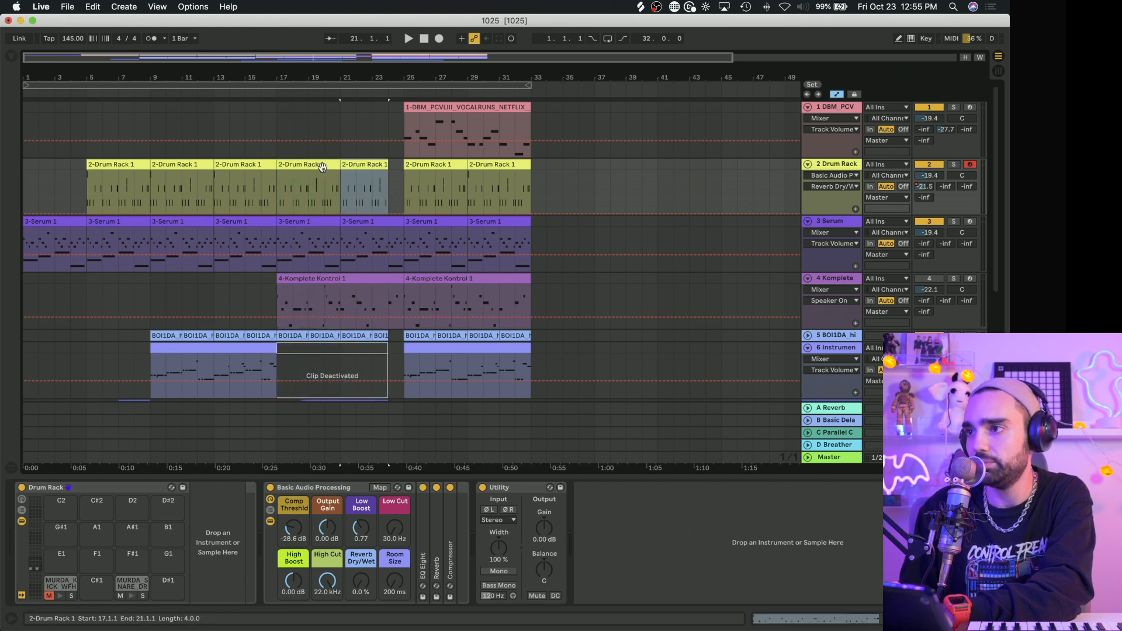
{"action": "left_click_drag", "start_coordinate": [329, 210], "coordinate": [328, 205]}
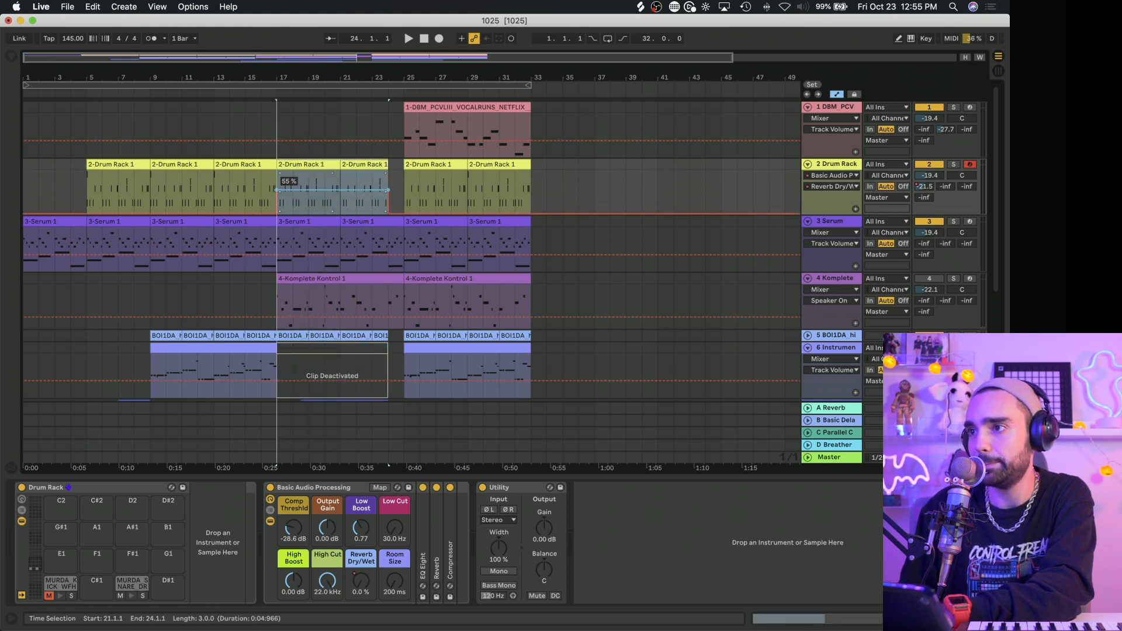
Step: Automate the drum rack's reverb Room Size over bars 17 to 24, play from bar 16 and adjust it to 1.10 s
{"action": "left_click", "coordinate": [395, 581]}
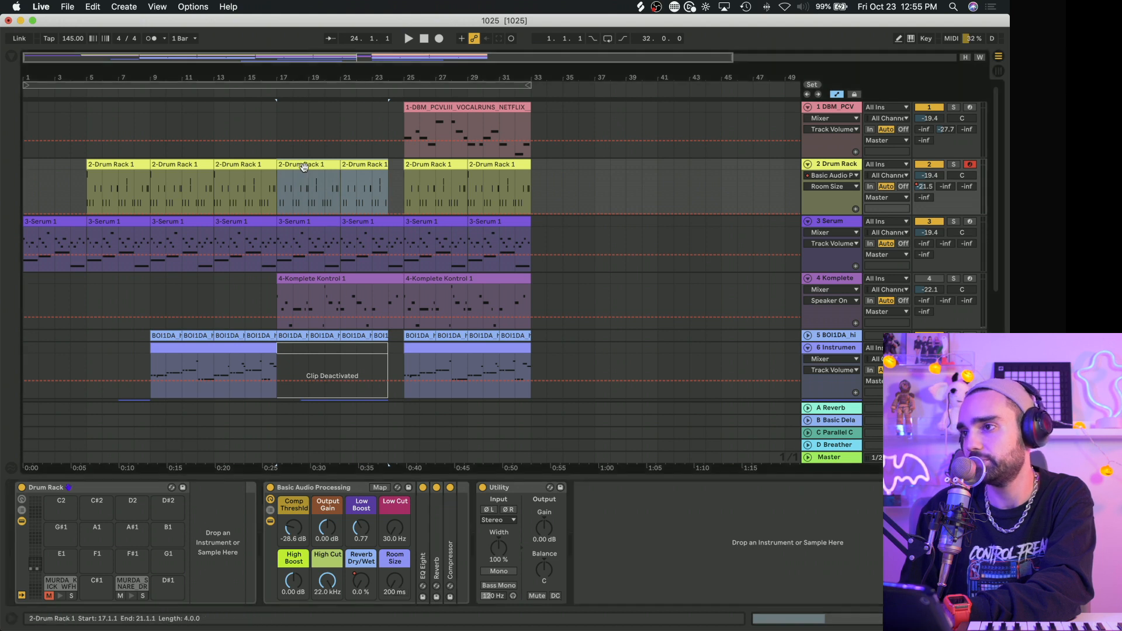
{"action": "left_click", "coordinate": [377, 168]}
{"action": "left_click_drag", "start_coordinate": [354, 213], "coordinate": [353, 208]}
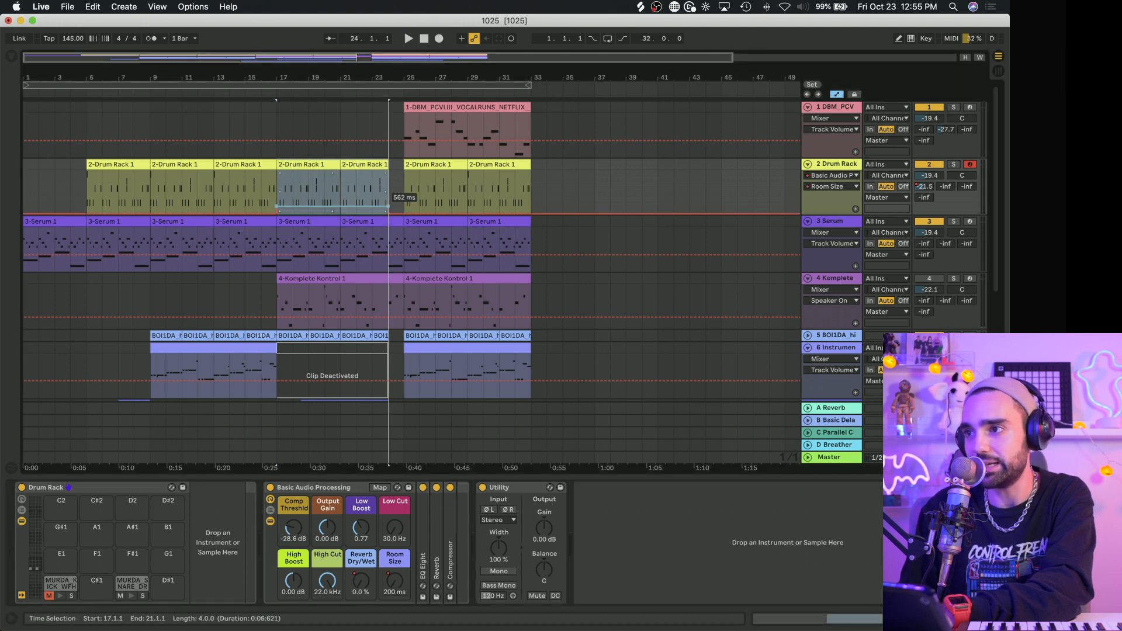
{"action": "left_click", "coordinate": [267, 185]}
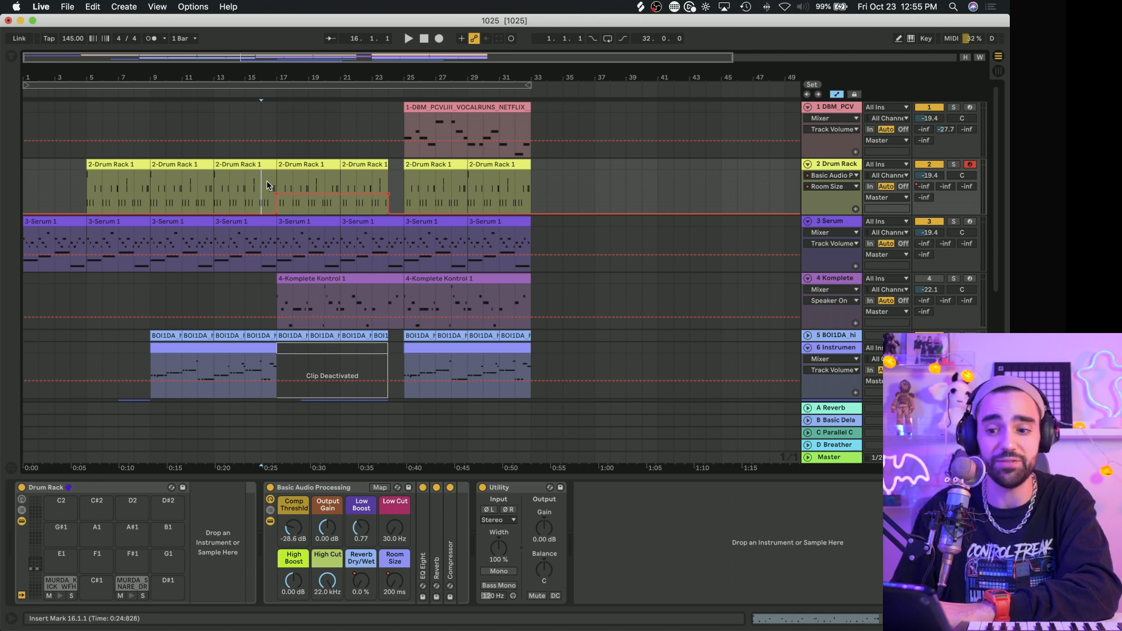
{"action": "key", "text": "space"}
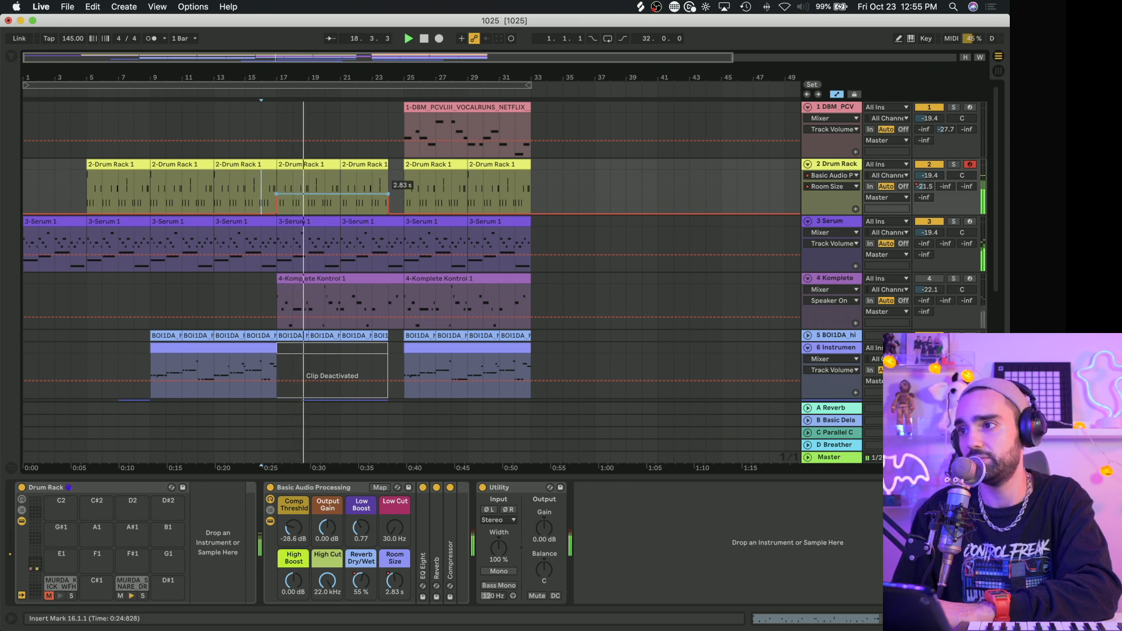
{"action": "mouse_move", "coordinate": [332, 194]}
{"action": "left_mouse_down"}
{"action": "mouse_move", "coordinate": [332, 171]}
{"action": "mouse_move", "coordinate": [332, 201]}
{"action": "left_mouse_up"}
Step: Raise the drum rack's automated Reverb Dry/Wet to 100% and Room Size to 2.59 s over bars 17 to 24 during playback
{"action": "left_click", "coordinate": [362, 580]}
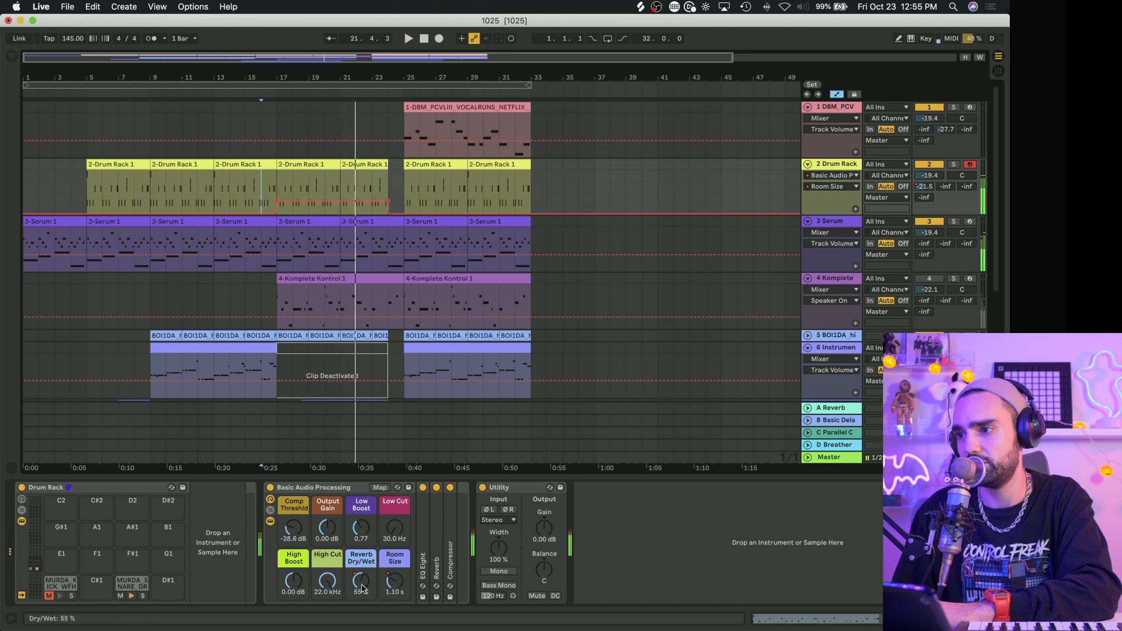
{"action": "left_click", "coordinate": [345, 164]}
{"action": "left_click", "coordinate": [335, 165]}
{"action": "left_click", "coordinate": [349, 165], "text": "shift"}
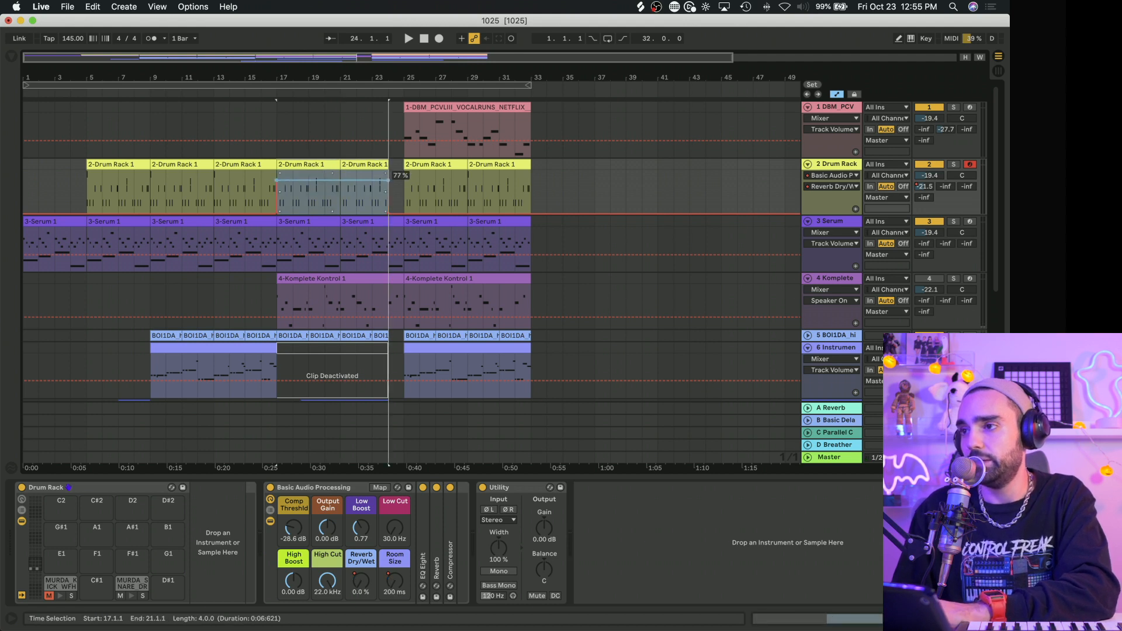
{"action": "key", "text": "space"}
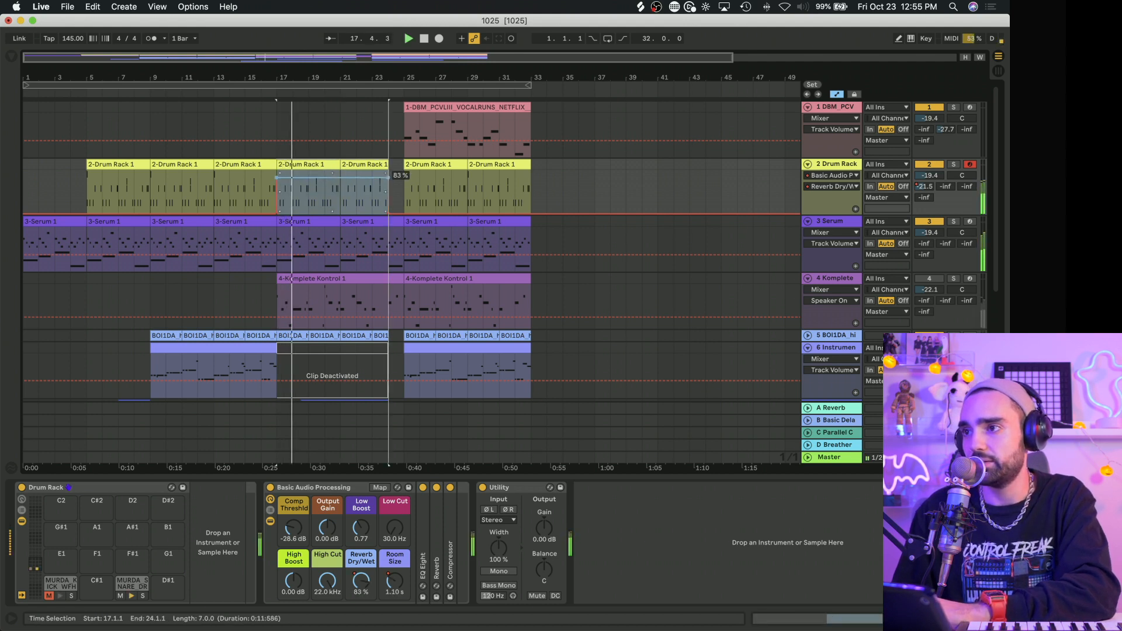
{"action": "left_click_drag", "start_coordinate": [332, 175], "coordinate": [332, 170]}
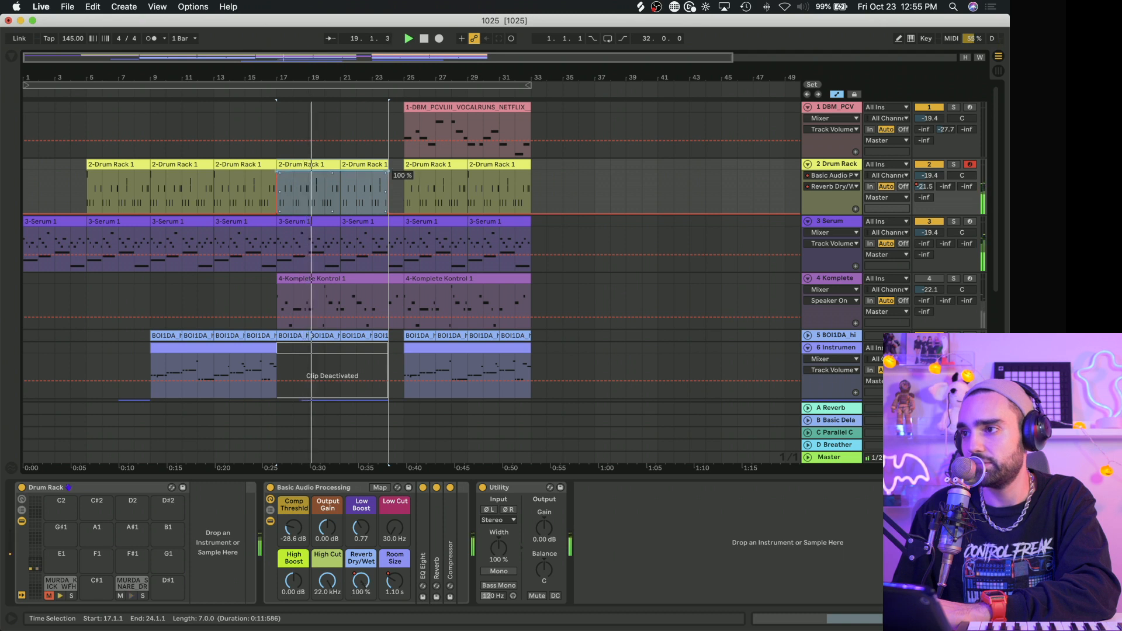
{"action": "left_click", "coordinate": [396, 580]}
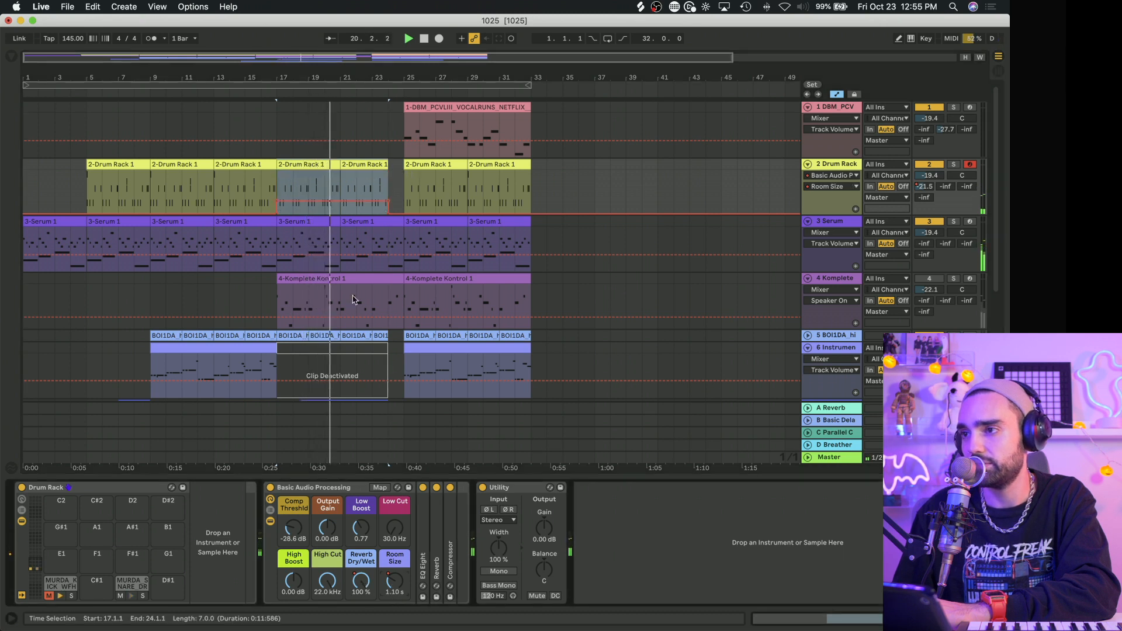
{"action": "mouse_move", "coordinate": [339, 191]}
{"action": "left_mouse_down"}
{"action": "mouse_move", "coordinate": [340, 174]}
{"action": "mouse_move", "coordinate": [339, 193]}
{"action": "left_mouse_up"}
Step: Unfold the drum rack's Reverb device, turn off its Hi Cut and set the Lo Cut filter to 425 Hz
{"action": "left_click", "coordinate": [436, 594]}
{"action": "double_click", "coordinate": [435, 590]}
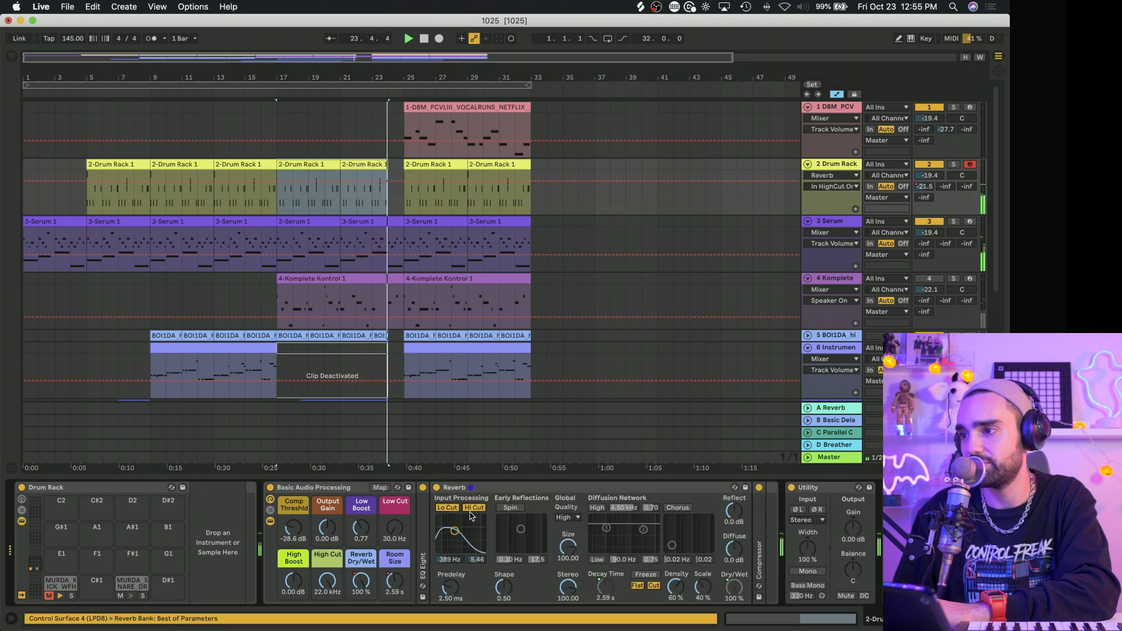
{"action": "mouse_move", "coordinate": [462, 535]}
{"action": "left_mouse_down"}
{"action": "mouse_move", "coordinate": [474, 538]}
{"action": "mouse_move", "coordinate": [457, 530]}
{"action": "left_mouse_up"}
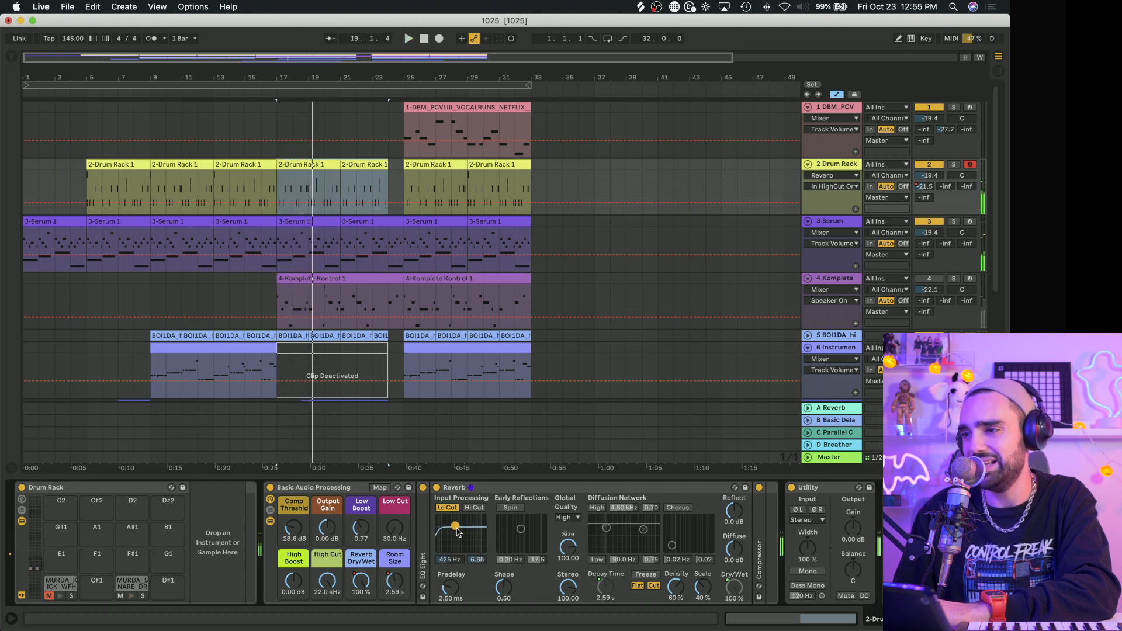
Step: Delete the drum rack's Reverb Dry/Wet and Room Size automation
{"action": "right_click", "coordinate": [359, 574]}
{"action": "left_click", "coordinate": [396, 418]}
{"action": "right_click", "coordinate": [395, 585]}
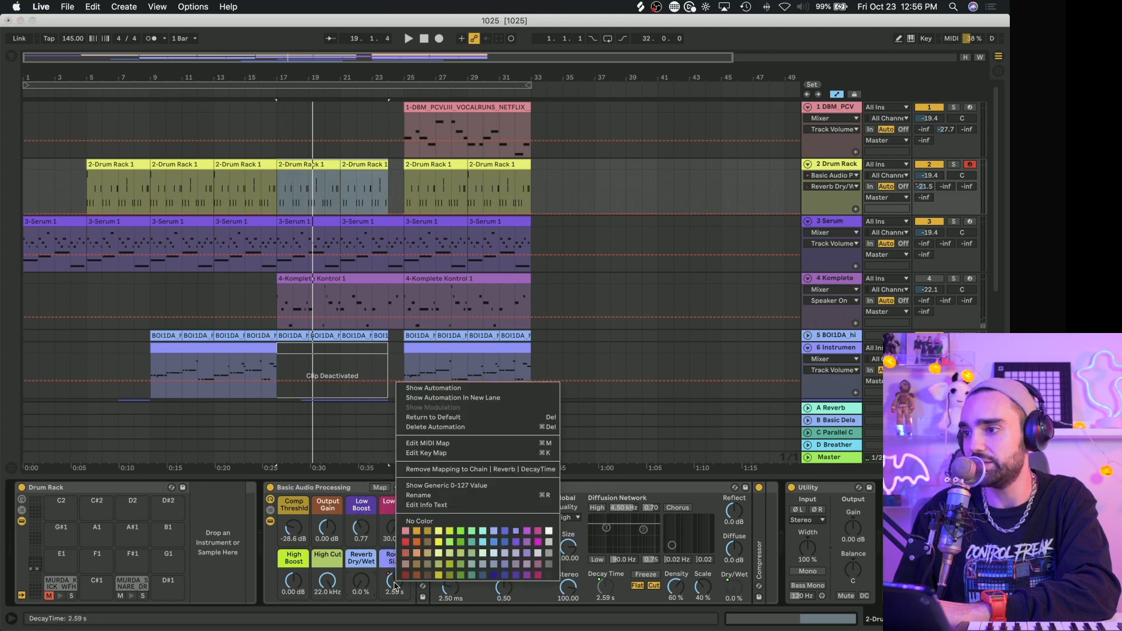
{"action": "left_click", "coordinate": [433, 418]}
Step: Automate the drum track's A-Reverb send up over bars 17 to 24 during playback, with a lower level from bar 24 to 25
{"action": "key", "text": "space"}
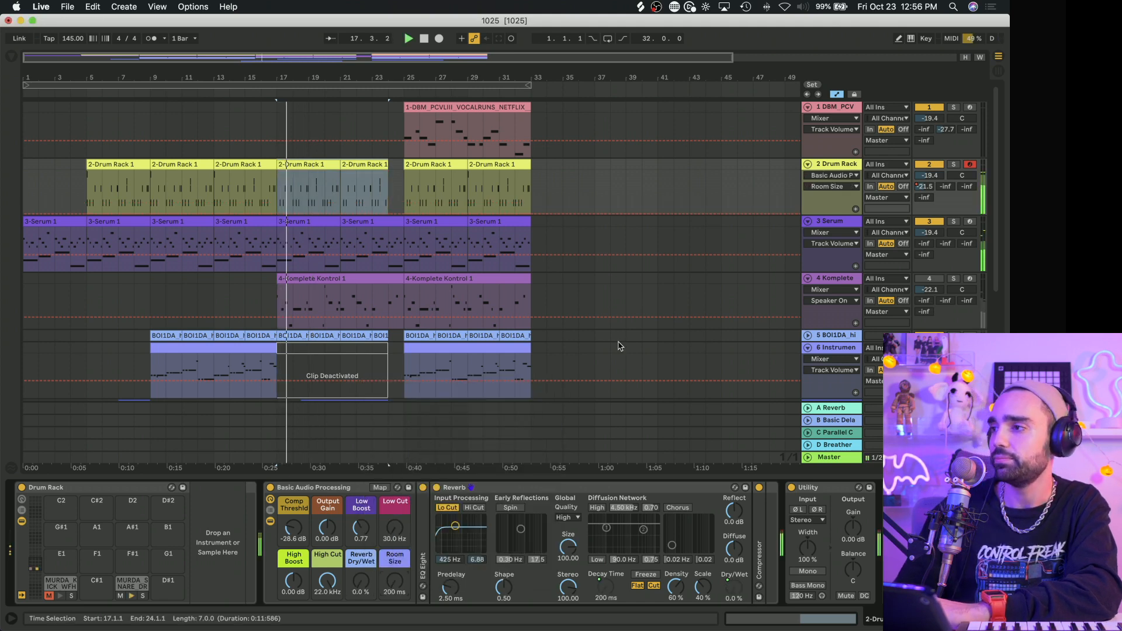
{"action": "left_click", "coordinate": [345, 194]}
{"action": "left_click_drag", "start_coordinate": [345, 193], "coordinate": [345, 182]}
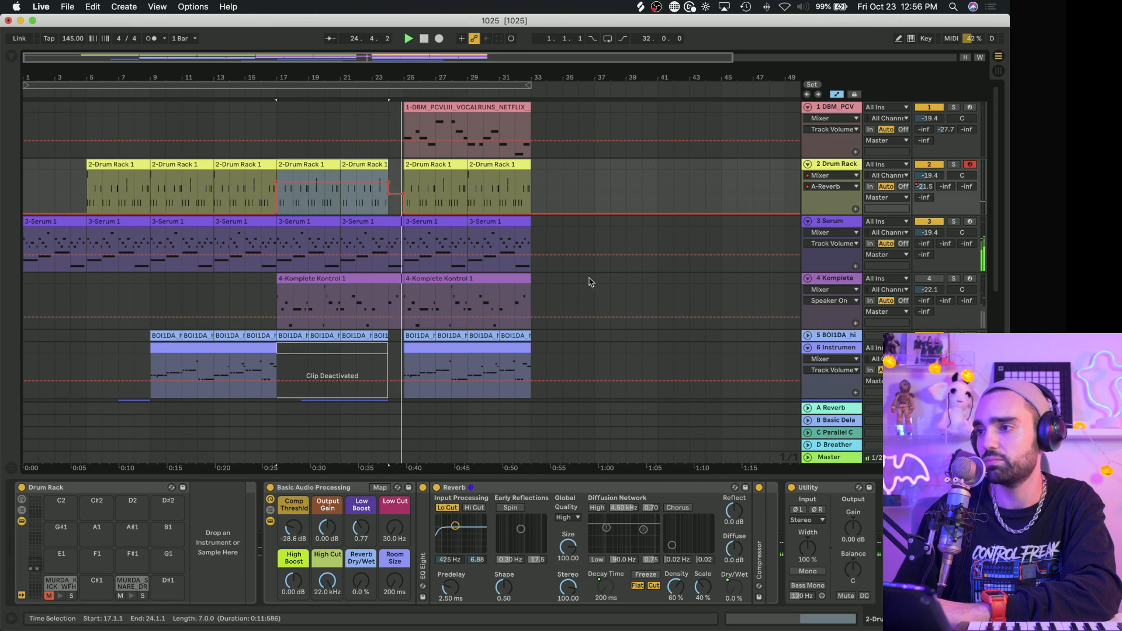
Step: Switch to Splice, search the sample library for "drop" and audition the samples, including the sm101 impact sub-drop
{"action": "scroll", "coordinate": [591, 282], "scroll_direction": "down", "scroll_amount": 5}
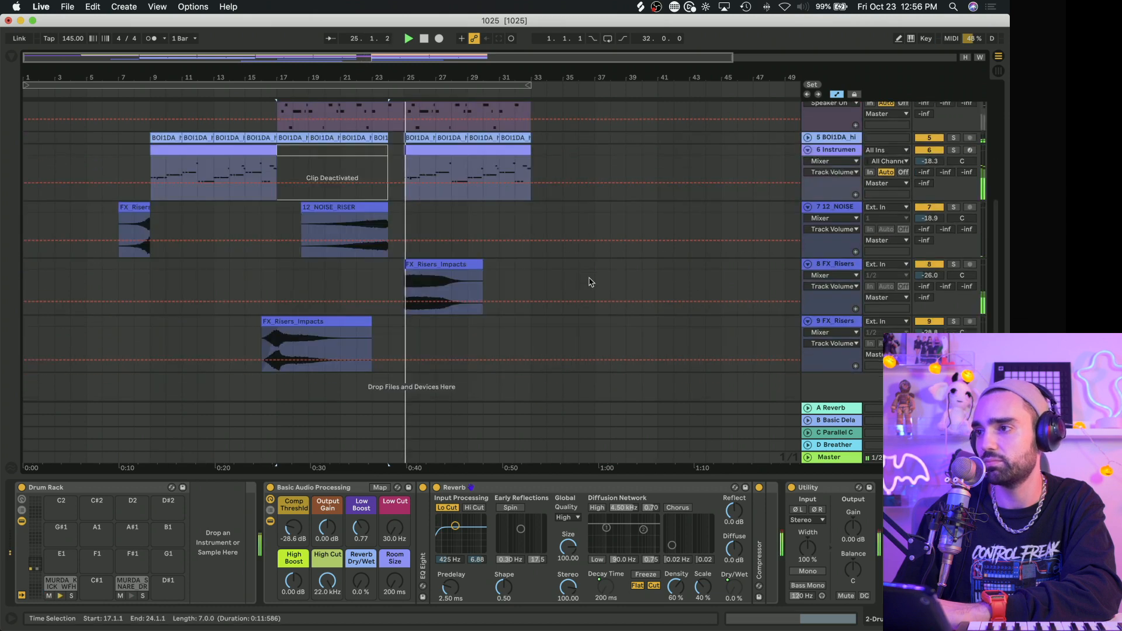
{"action": "left_click", "coordinate": [640, 7]}
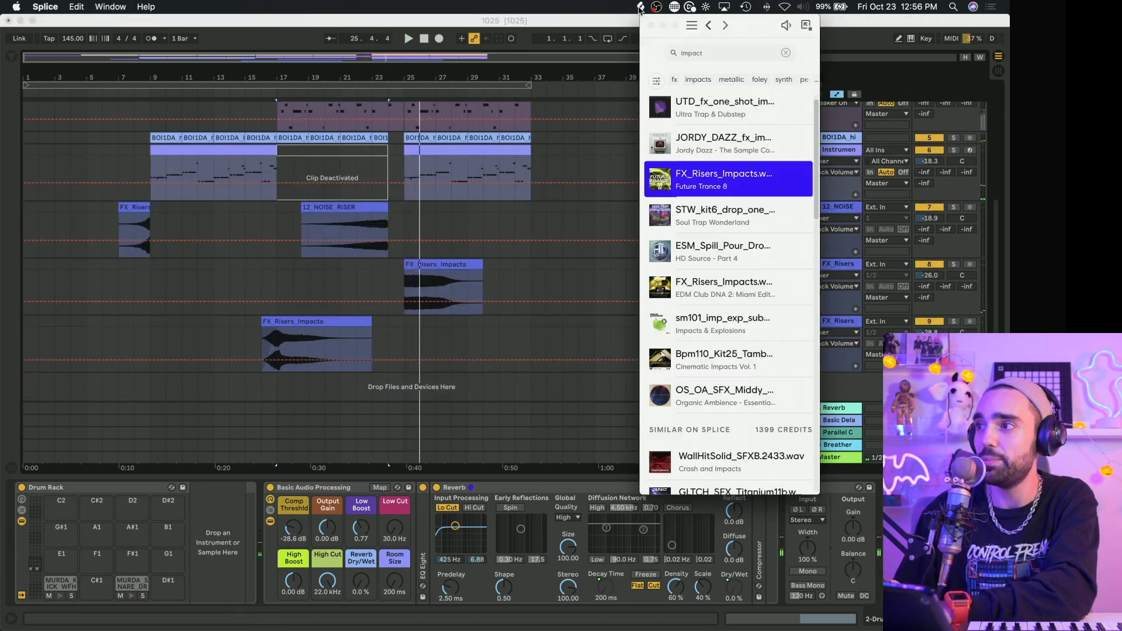
{"action": "left_click", "coordinate": [717, 53]}
{"action": "type", "text": "drop"}
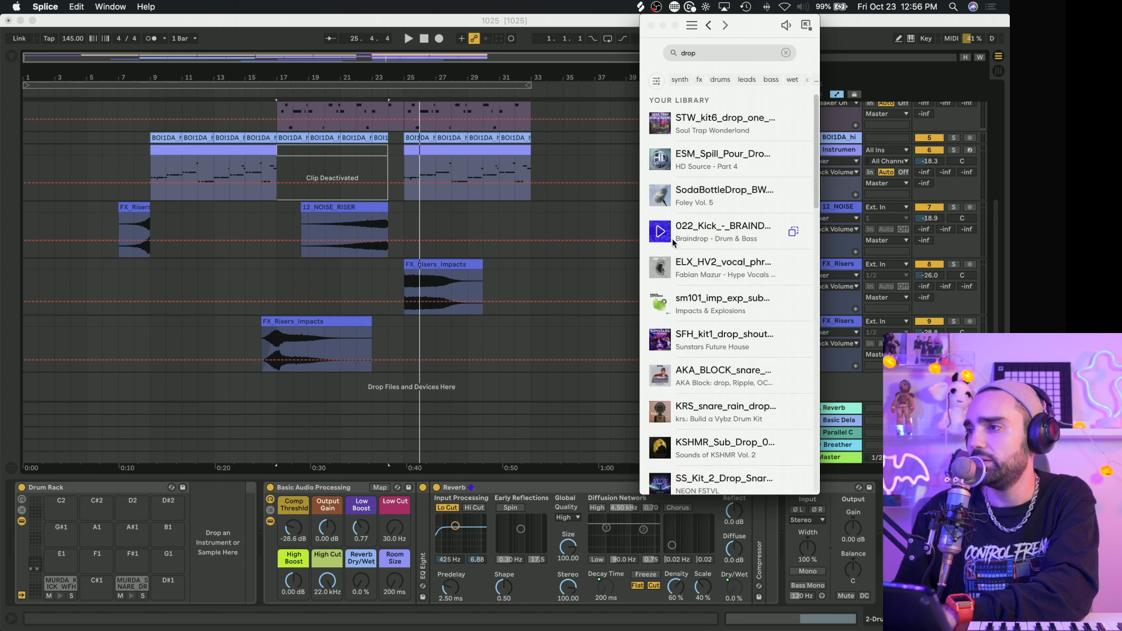
{"action": "left_click", "coordinate": [665, 205]}
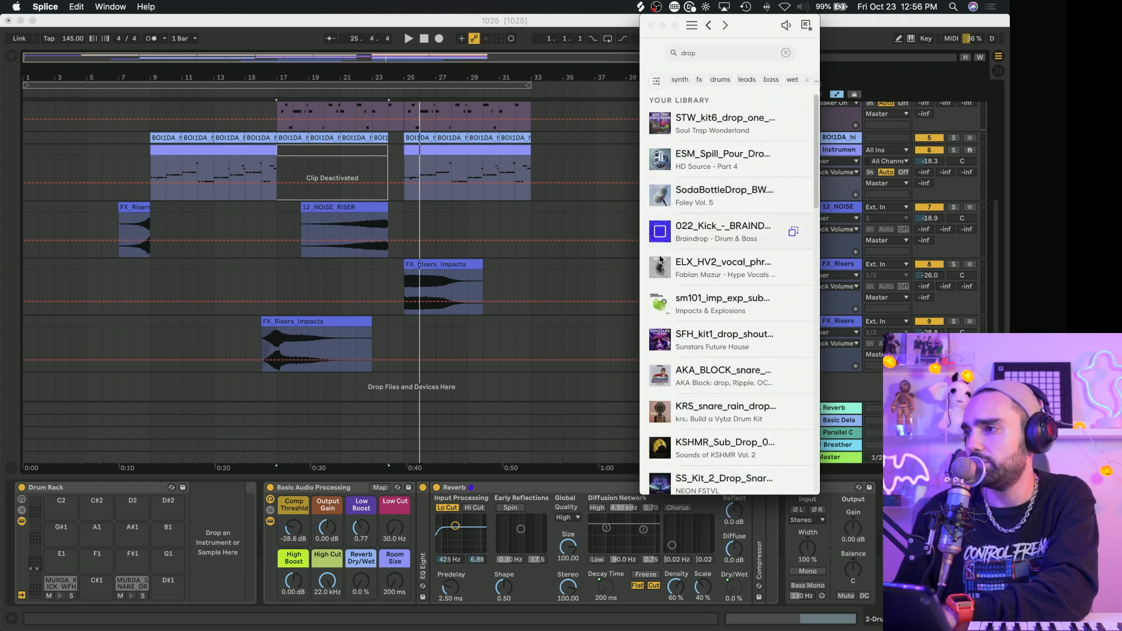
{"action": "key", "text": "Down"}
{"action": "scroll", "coordinate": [661, 270], "scroll_direction": "down", "scroll_amount": 2}
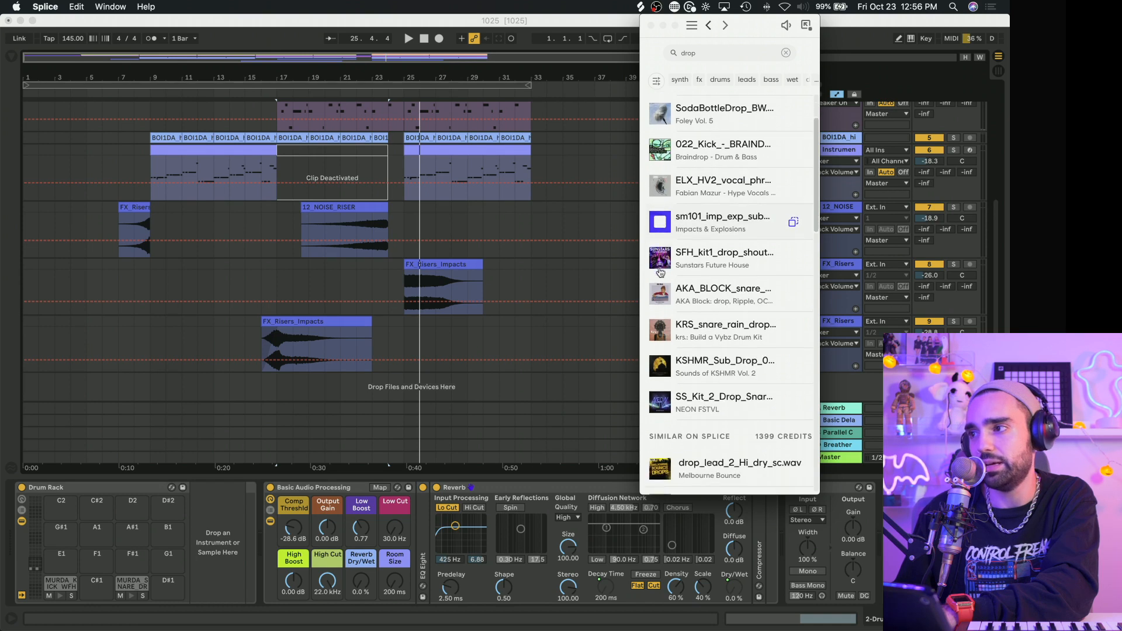
Step: Place the sm101_imp_exp_subdrop sample at bar 24 on a new track in the Live arrangement, beneath the impact tracks
{"action": "left_click_drag", "start_coordinate": [807, 215], "coordinate": [398, 380]}
{"action": "left_click", "coordinate": [399, 326]}
{"action": "left_click_drag", "start_coordinate": [351, 328], "coordinate": [440, 314]}
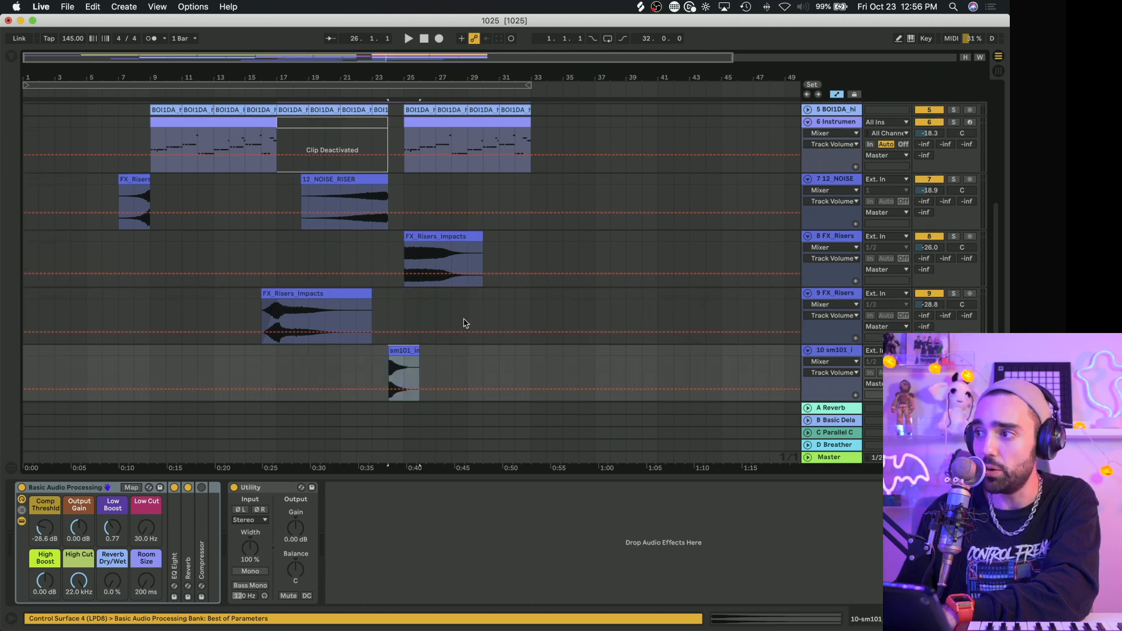
{"action": "left_click", "coordinate": [435, 309]}
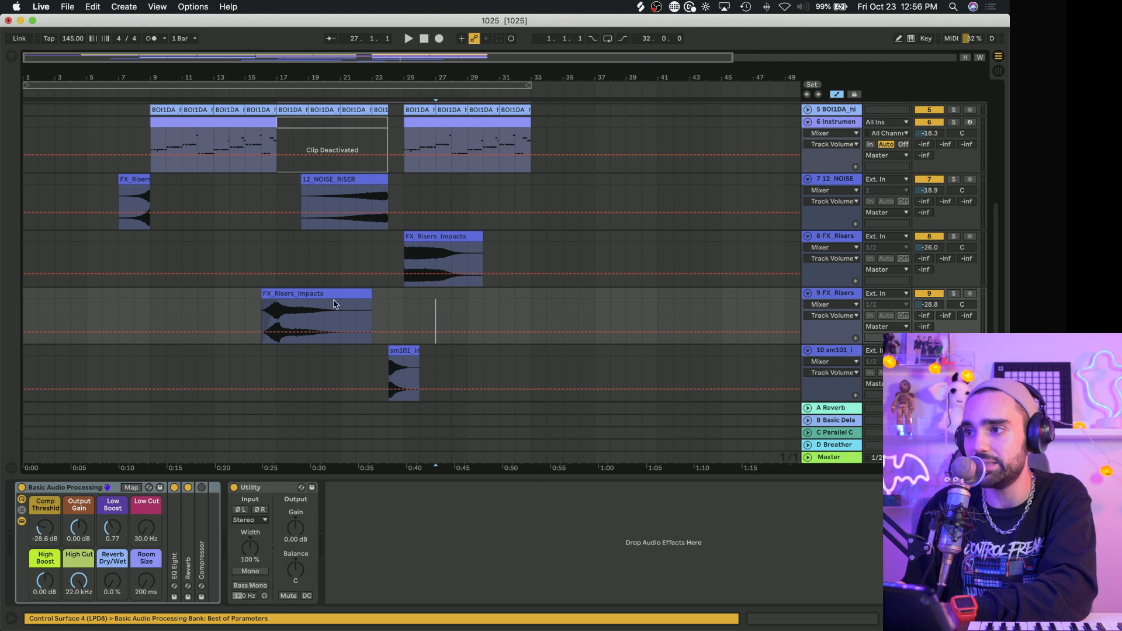
Step: Raise the sub-drop track's volume slightly and play the transition from bar 23
{"action": "left_click", "coordinate": [834, 351]}
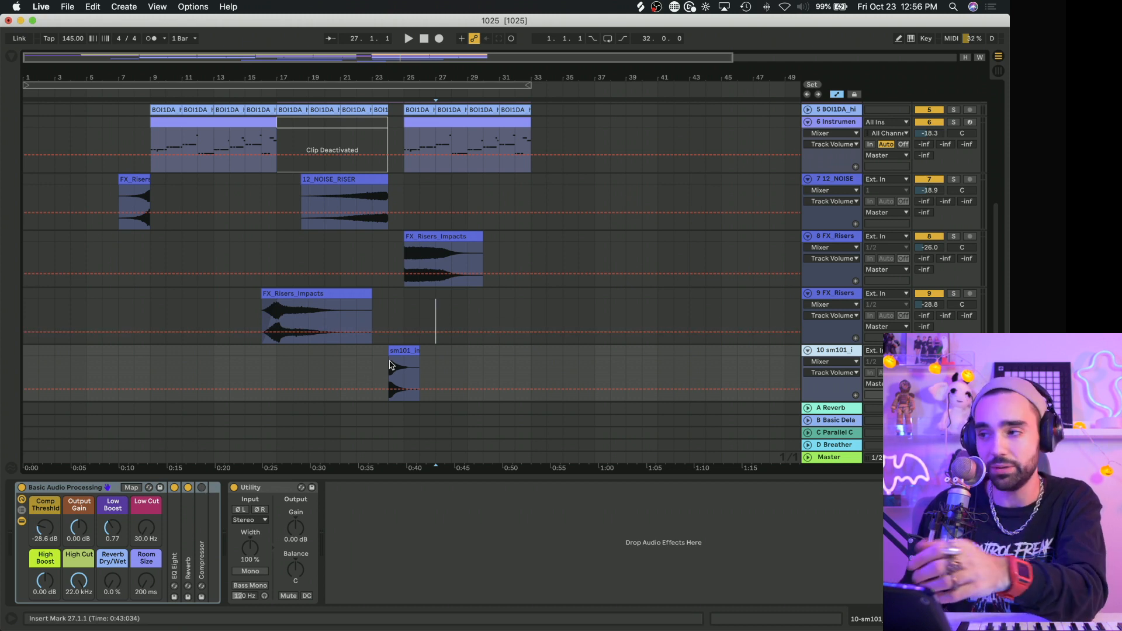
{"action": "left_click", "coordinate": [500, 248]}
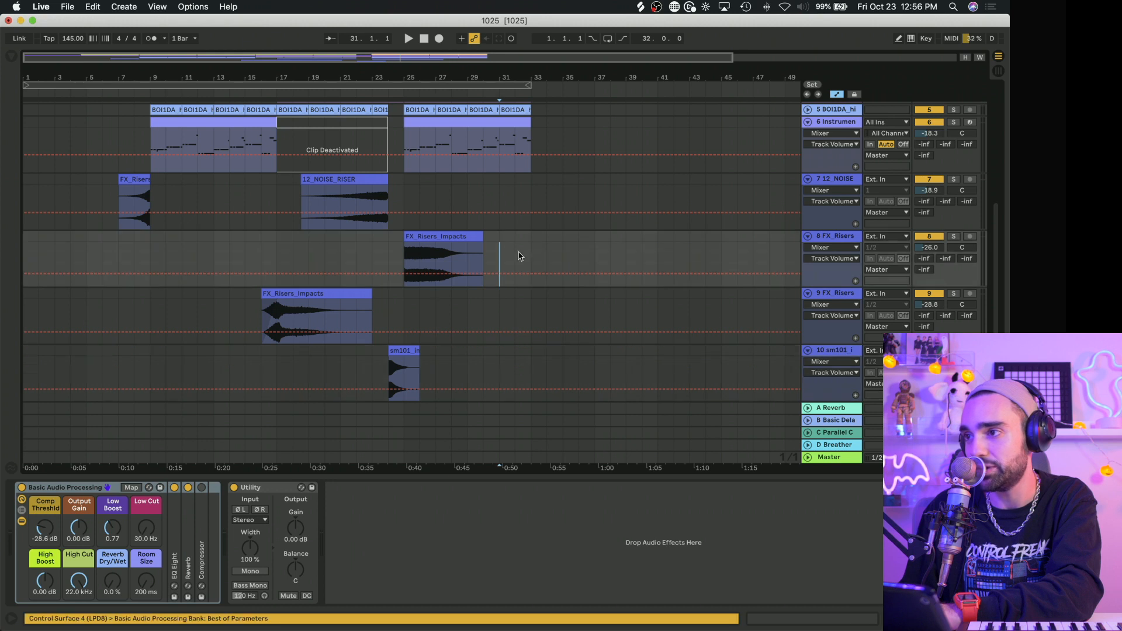
{"action": "left_click", "coordinate": [396, 352]}
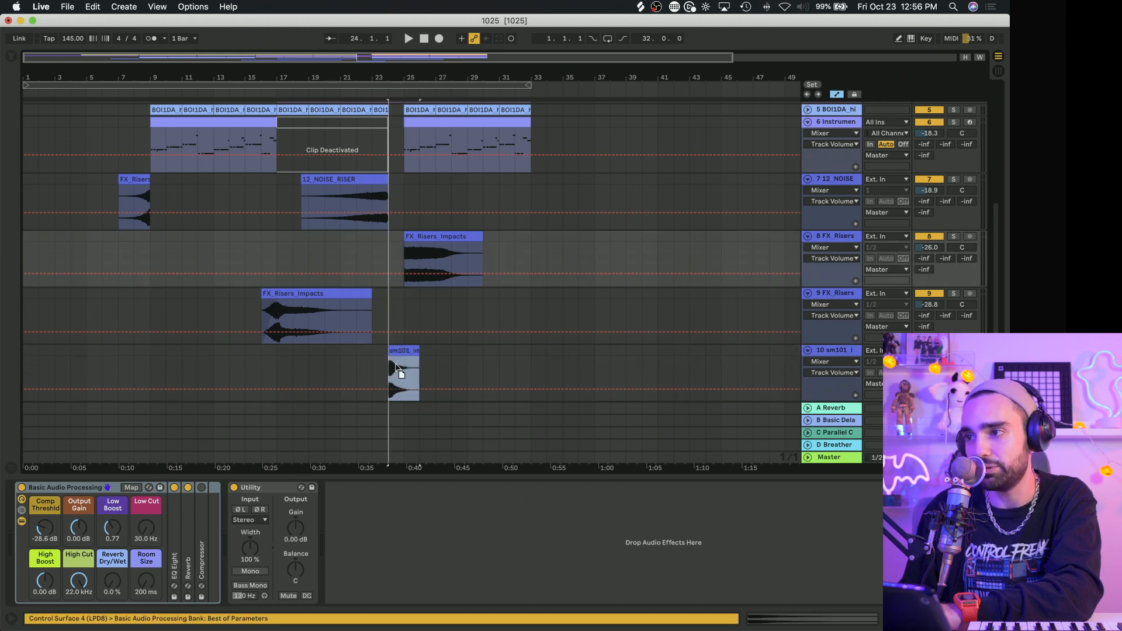
{"action": "scroll", "coordinate": [380, 374], "scroll_direction": "down", "scroll_amount": 1}
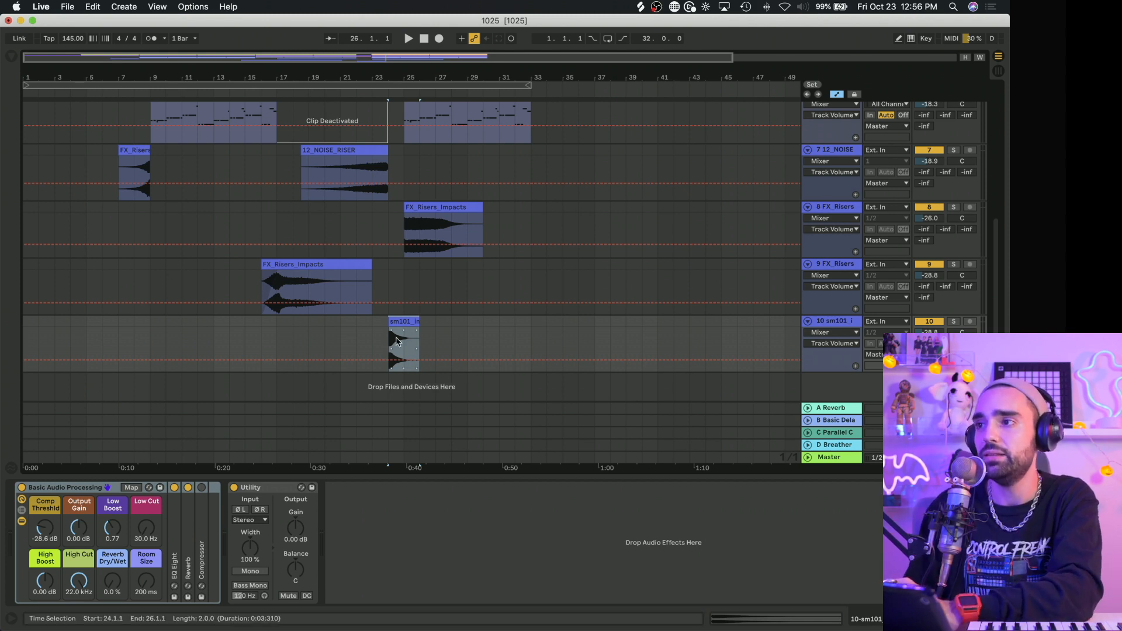
{"action": "scroll", "coordinate": [397, 342], "scroll_direction": "up", "scroll_amount": 1}
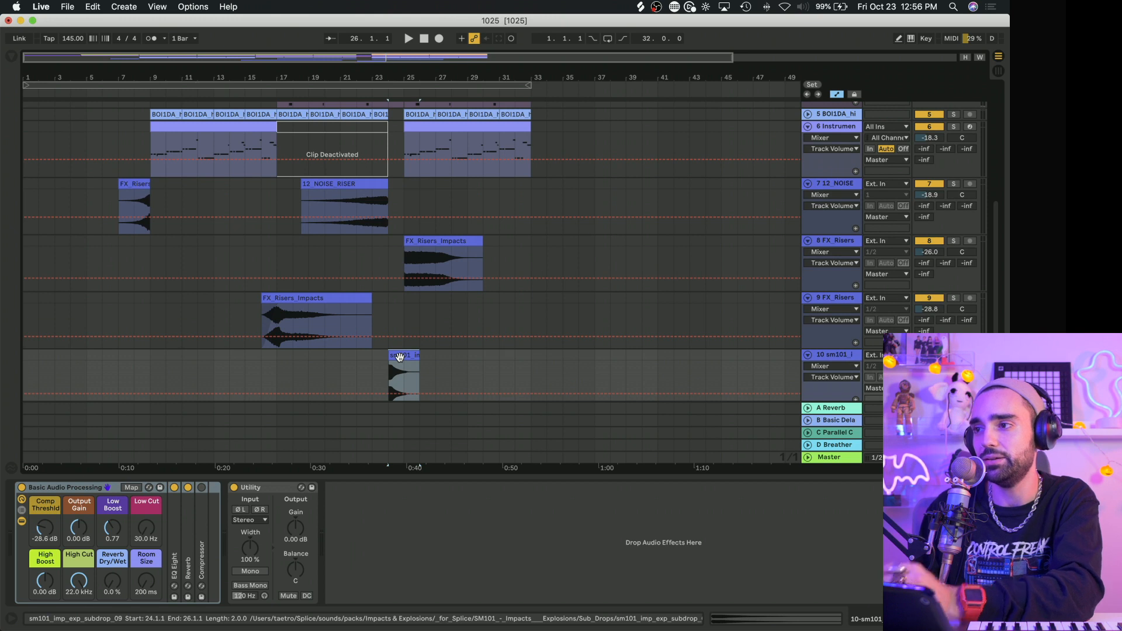
{"action": "left_click_drag", "start_coordinate": [462, 393], "coordinate": [462, 388]}
{"action": "left_click", "coordinate": [368, 368]}
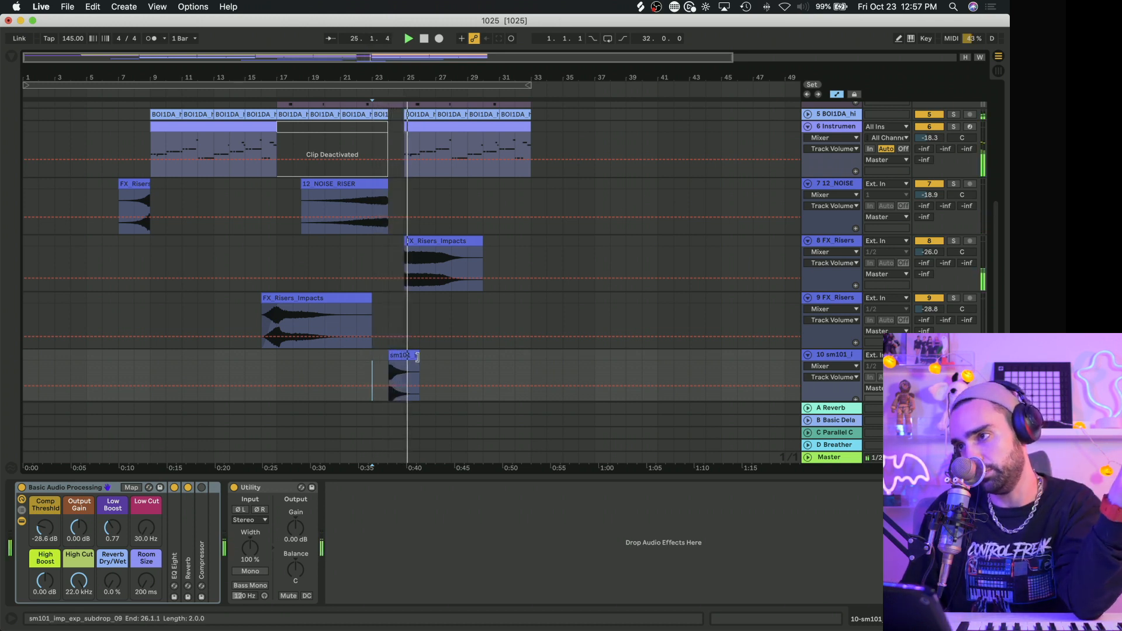
Step: Shorten the sub-drop clip to end at bar 25, hide the automation and play the arrangement from bar 15
{"action": "left_click_drag", "start_coordinate": [419, 377], "coordinate": [403, 377]}
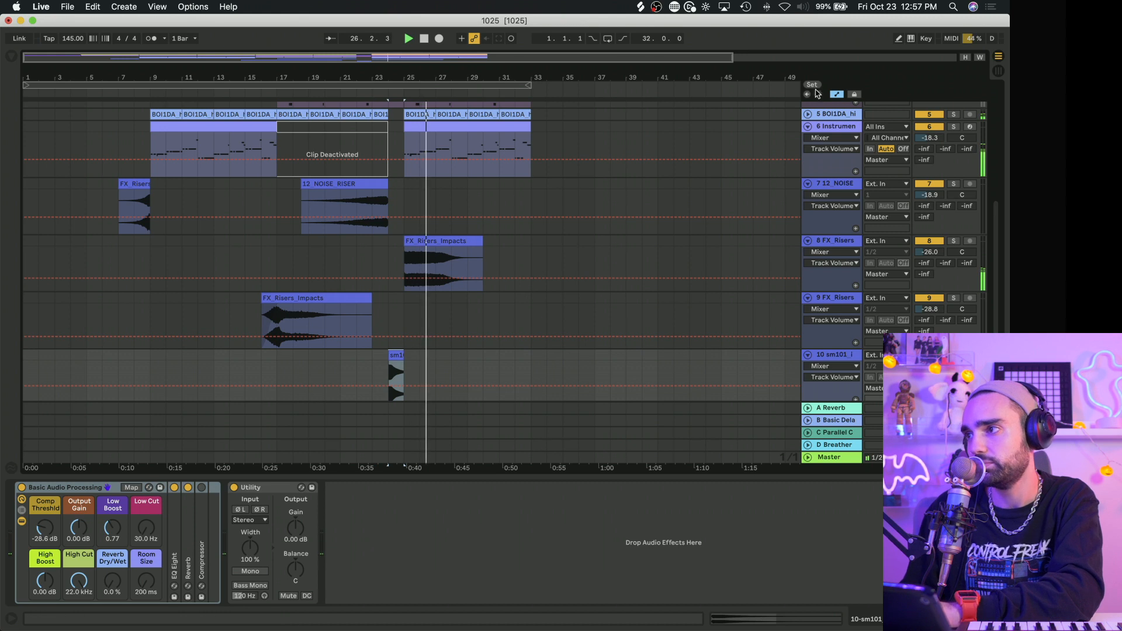
{"action": "left_click", "coordinate": [386, 372]}
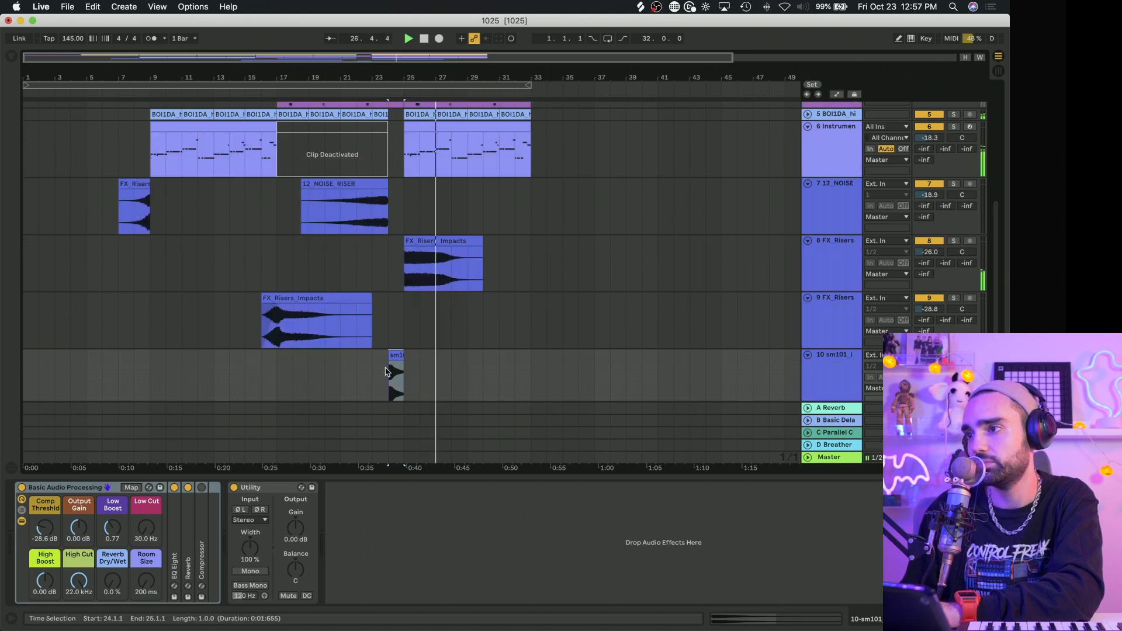
{"action": "left_click", "coordinate": [244, 374]}
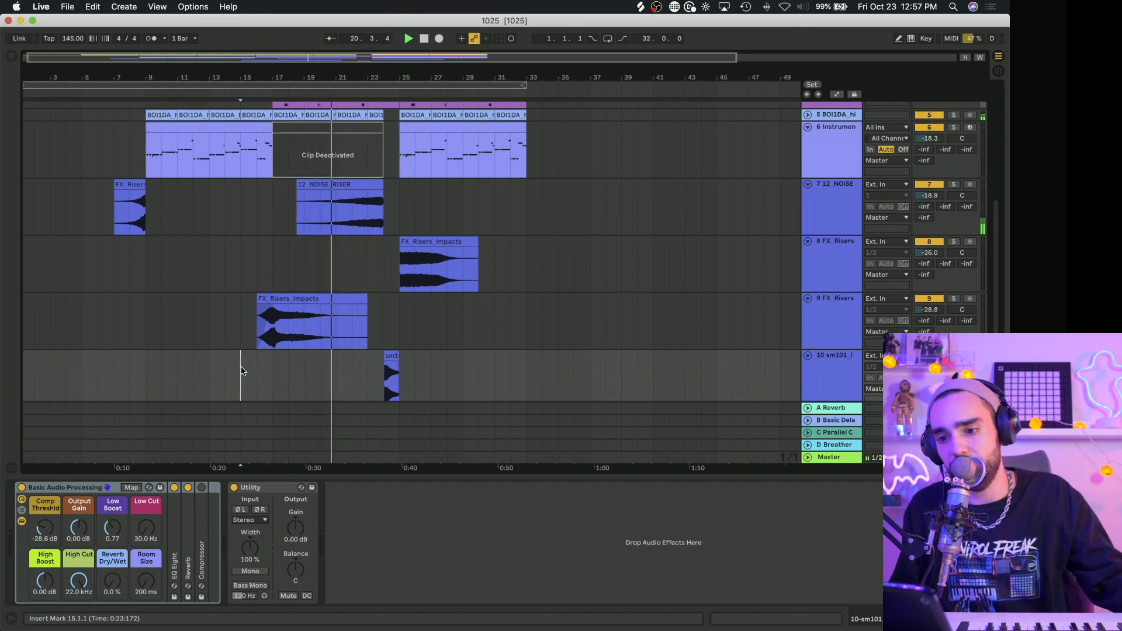
Step: Collapse the Serum, Komplete and Instrument tracks and the riser, impact and sub-drop tracks in the arrangement
{"action": "scroll", "coordinate": [241, 371], "scroll_direction": "up", "scroll_amount": 2}
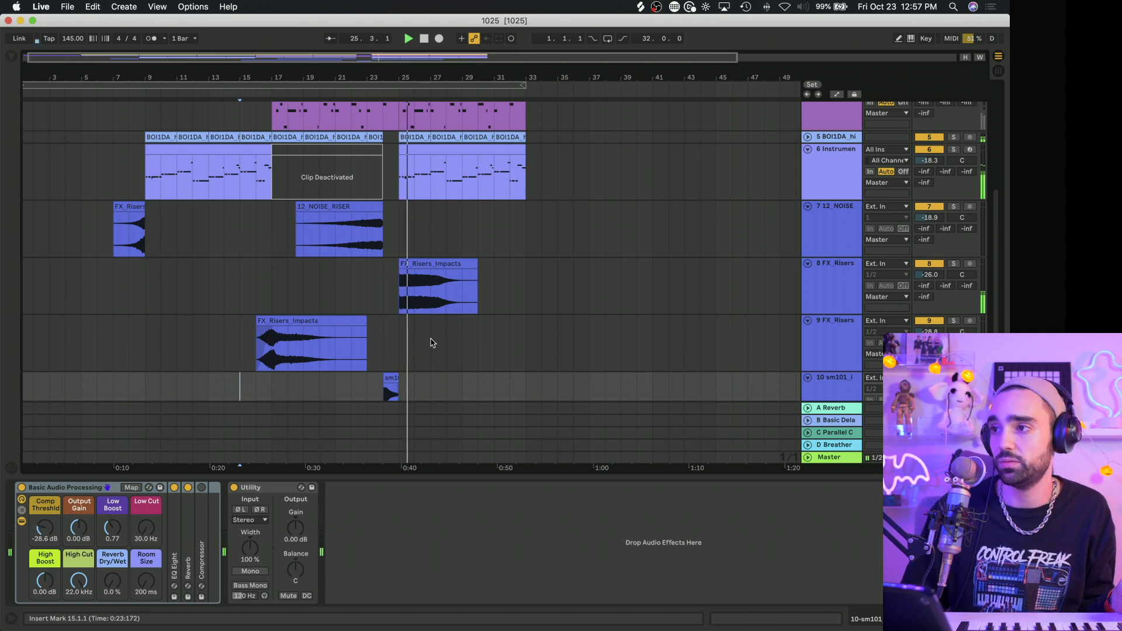
{"action": "scroll", "coordinate": [425, 344], "scroll_direction": "up", "scroll_amount": 10}
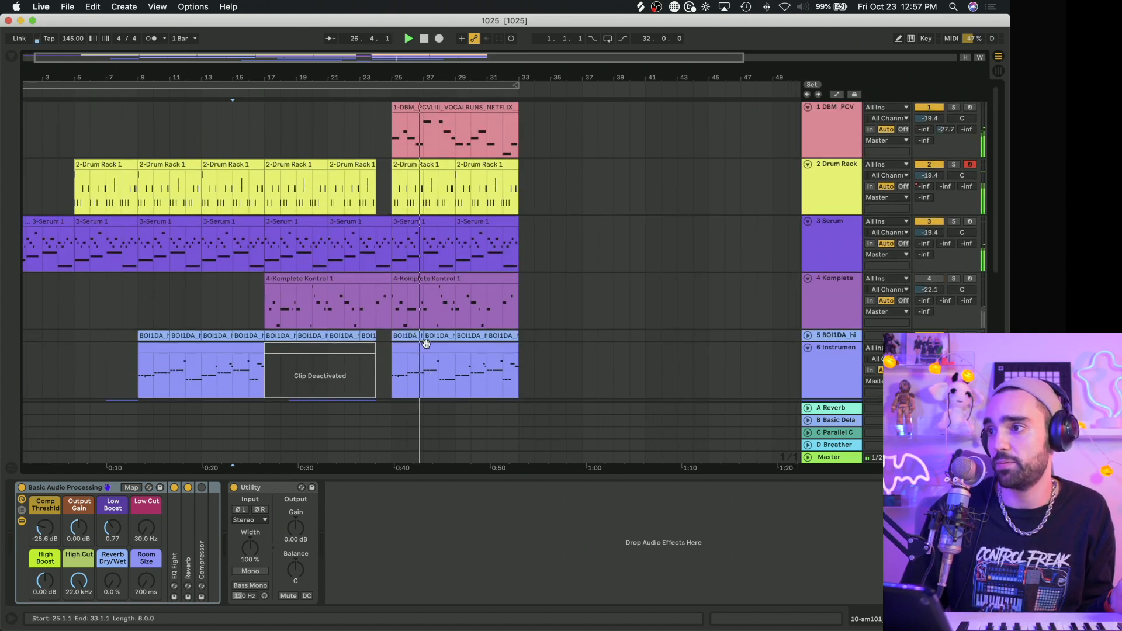
{"action": "scroll", "coordinate": [426, 343], "scroll_direction": "down", "scroll_amount": 12}
{"action": "scroll", "coordinate": [555, 327], "scroll_direction": "up", "scroll_amount": 5}
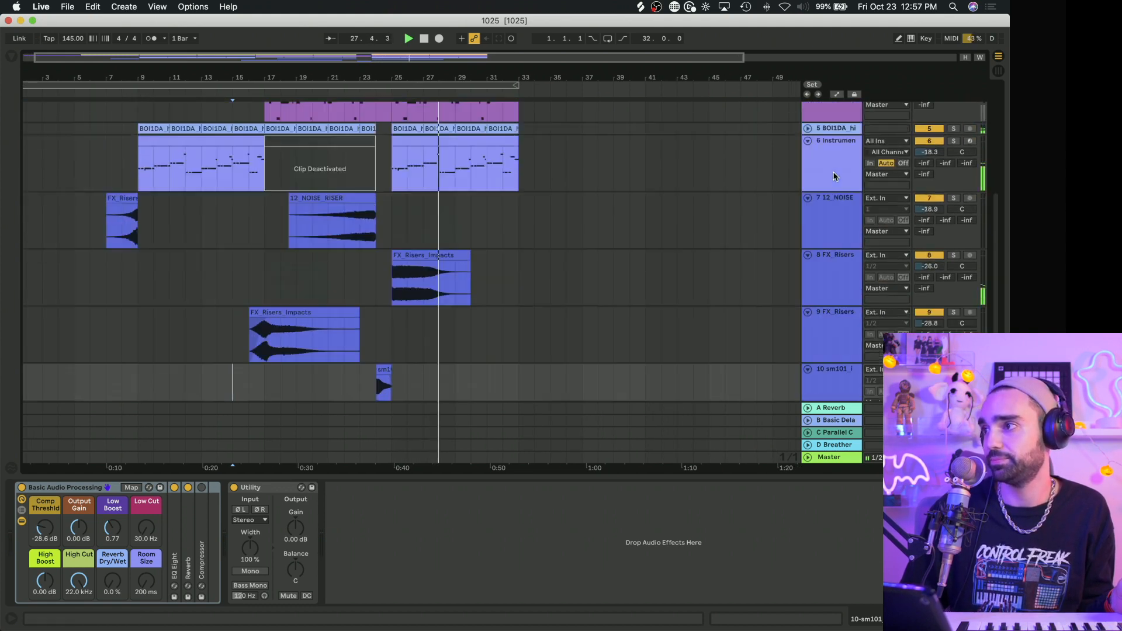
{"action": "left_click", "coordinate": [808, 215]}
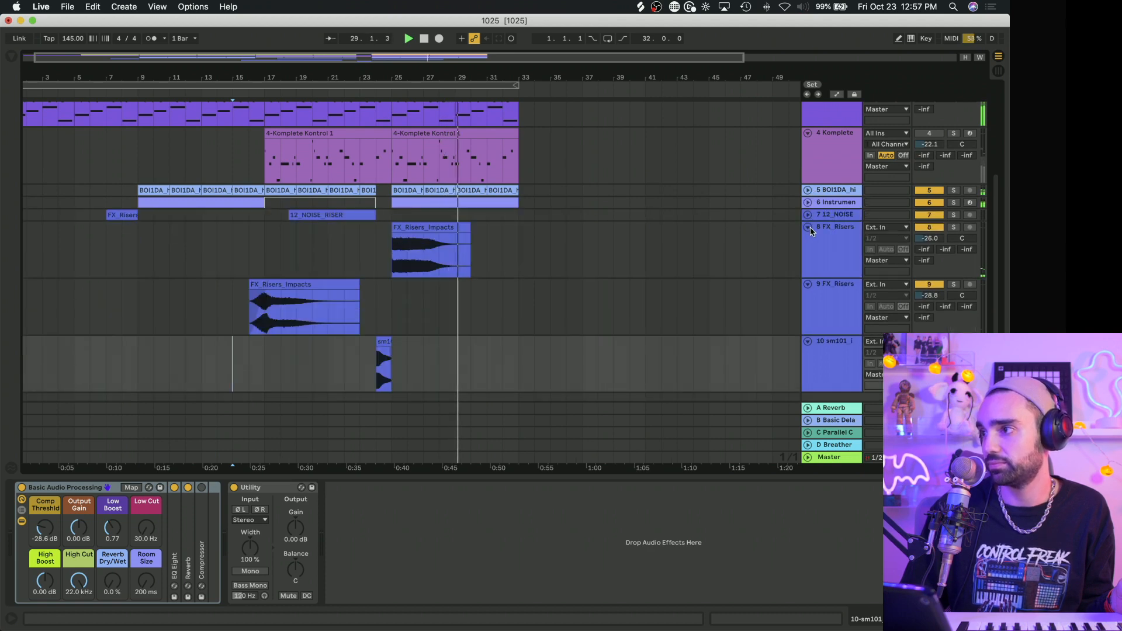
{"action": "left_click", "coordinate": [808, 228]}
{"action": "left_click", "coordinate": [809, 240]}
{"action": "left_click", "coordinate": [808, 252]}
{"action": "scroll", "coordinate": [809, 253], "scroll_direction": "up", "scroll_amount": 10}
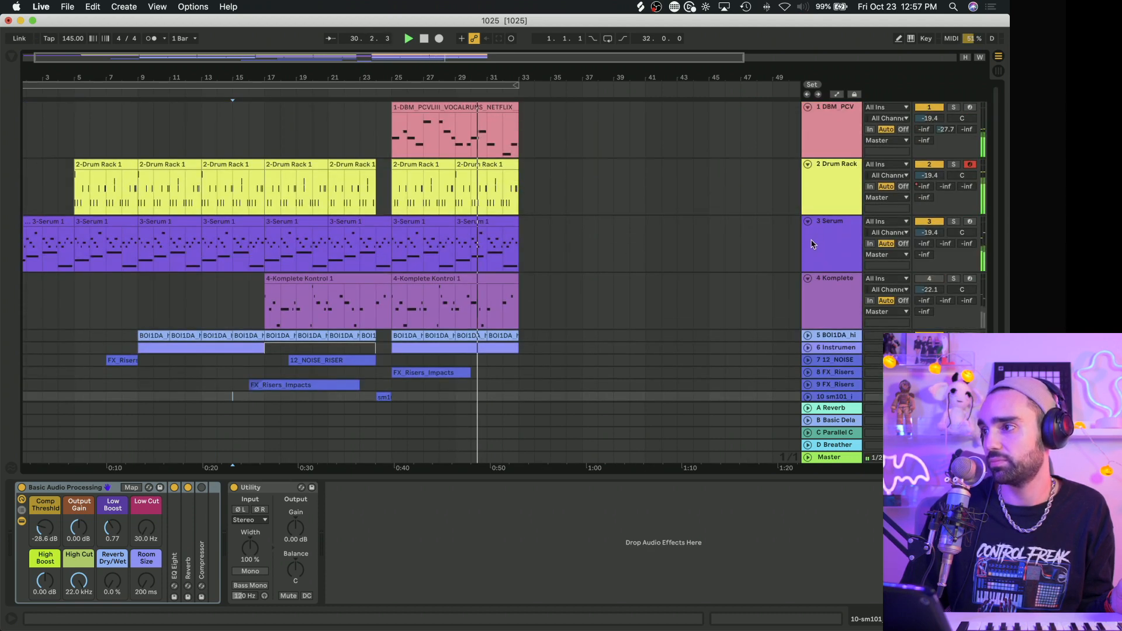
{"action": "left_click", "coordinate": [809, 221]}
{"action": "left_click", "coordinate": [808, 234]}
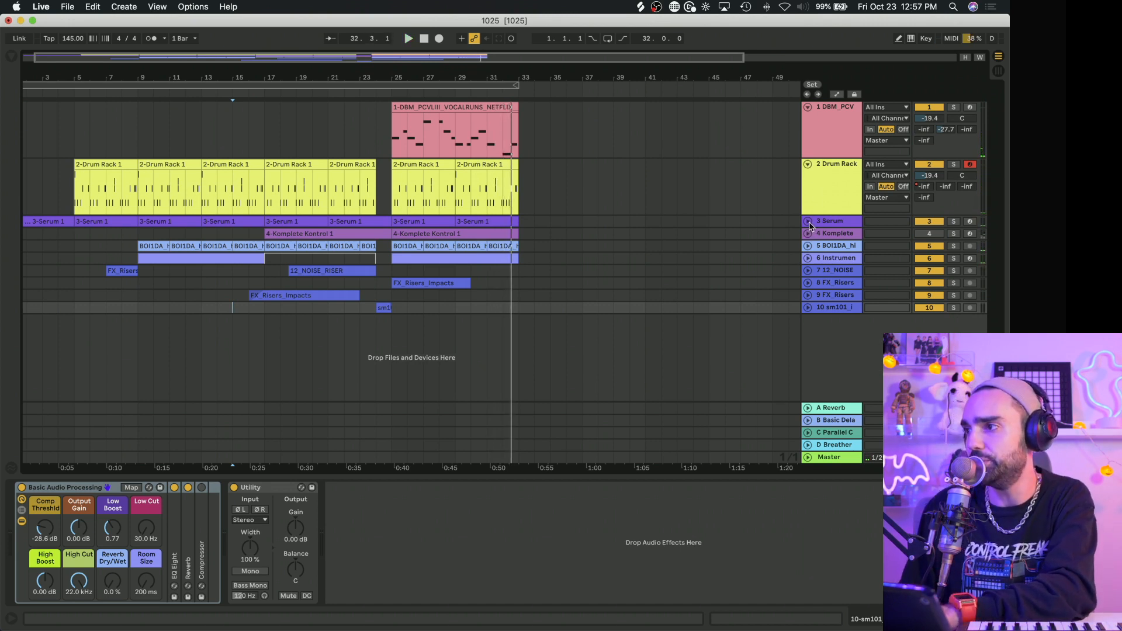
Step: Expand the Serum track, solo it and play it from bar 25
{"action": "left_click", "coordinate": [809, 222]}
{"action": "left_click", "coordinate": [934, 216]}
{"action": "key", "text": "space"}
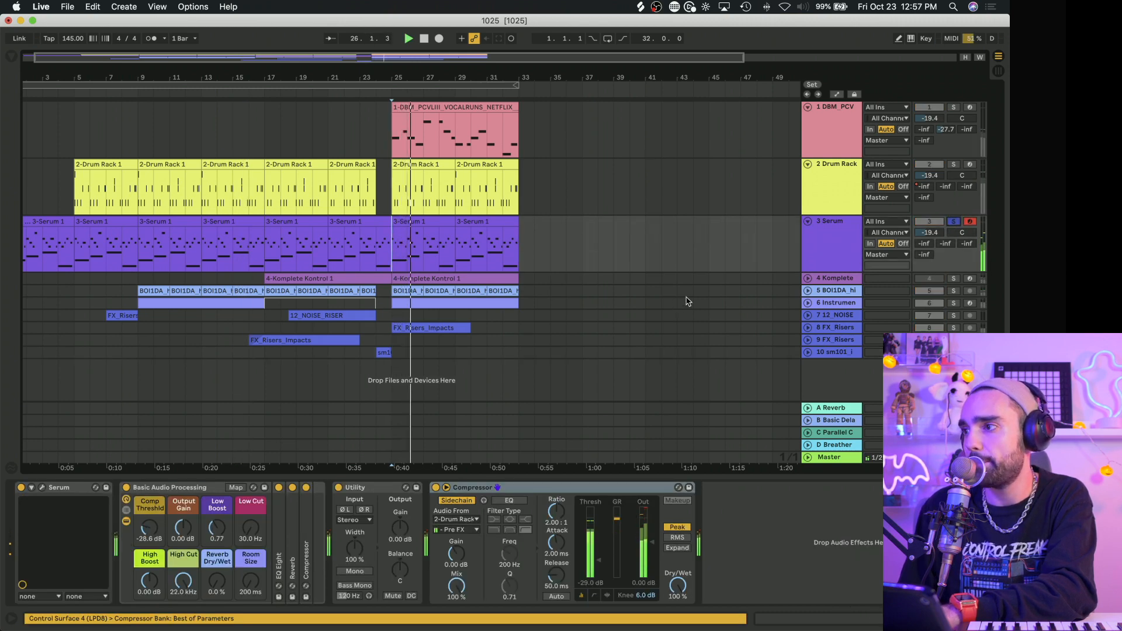
Step: Duplicate the Serum track and delete the copy's clips before bar 21
{"action": "left_click", "coordinate": [848, 253]}
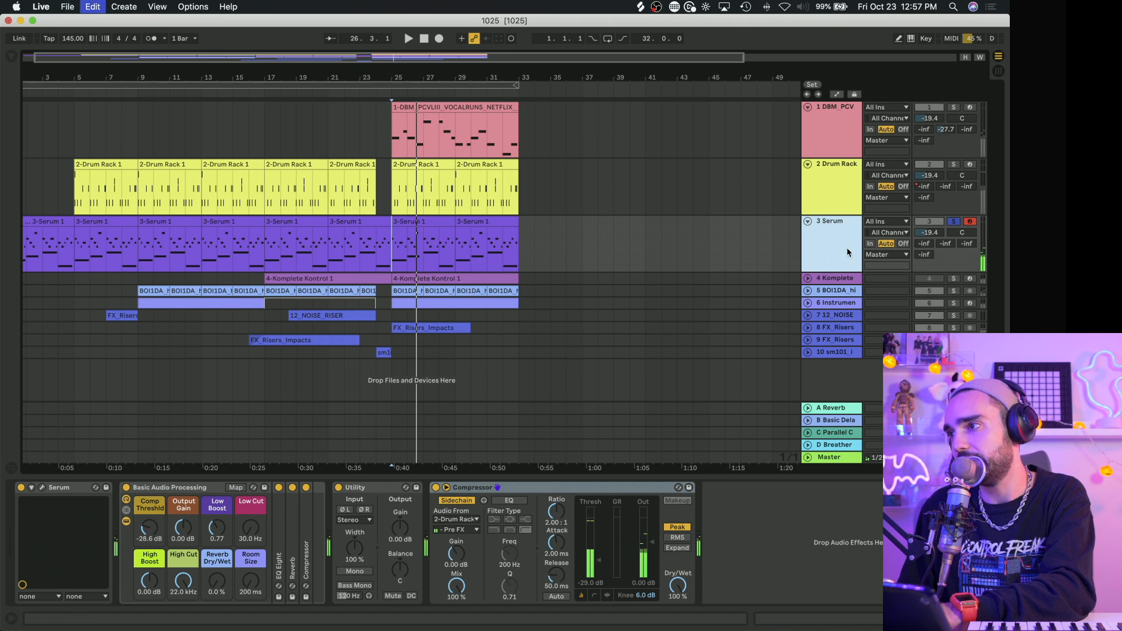
{"action": "key", "text": "super+d"}
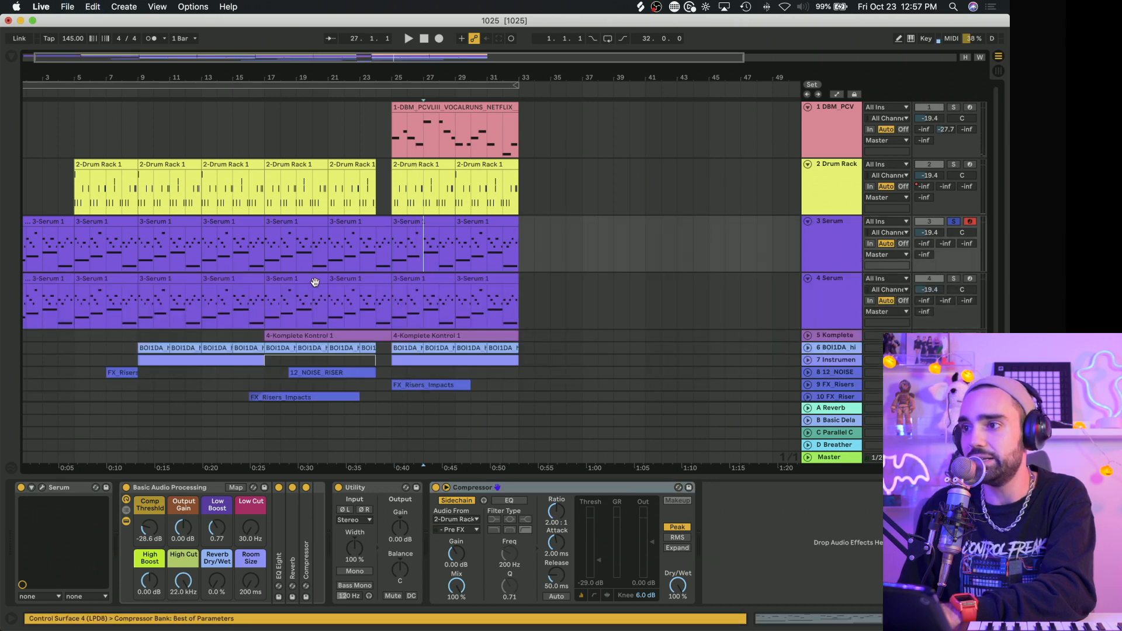
{"action": "left_click", "coordinate": [313, 283]}
{"action": "left_click", "coordinate": [50, 280], "text": "shift"}
{"action": "key", "text": "Delete"}
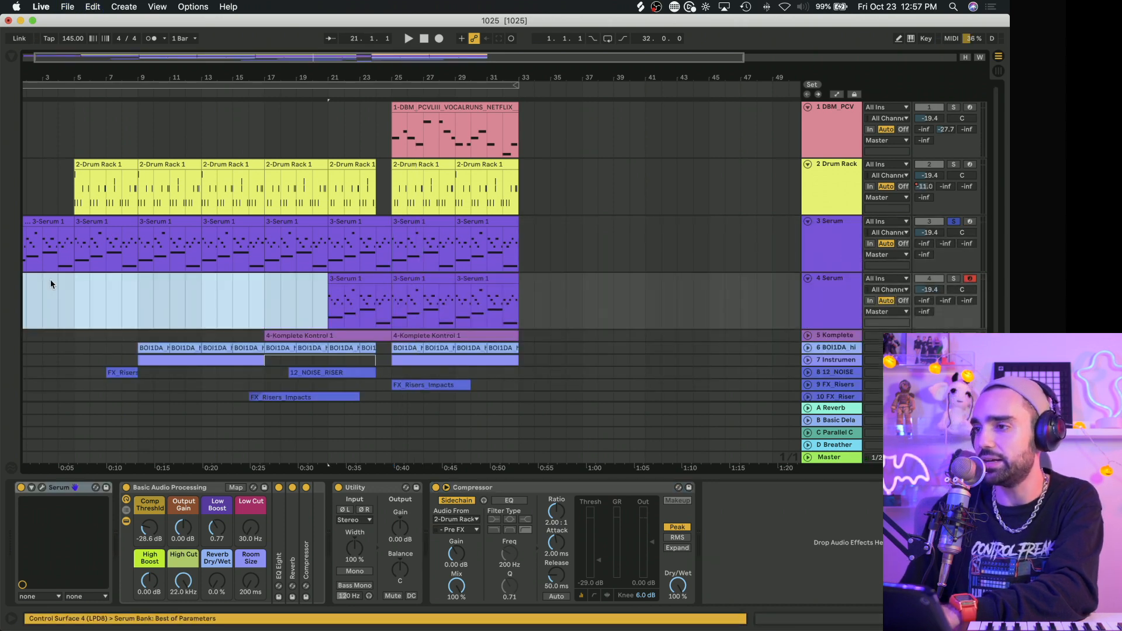
Step: Delete the duplicated track's clips between bars 21 and 29 and move its last clip to bar 33
{"action": "left_click", "coordinate": [352, 283]}
{"action": "key", "text": "Delete"}
{"action": "left_click", "coordinate": [401, 283]}
{"action": "key", "text": "Delete"}
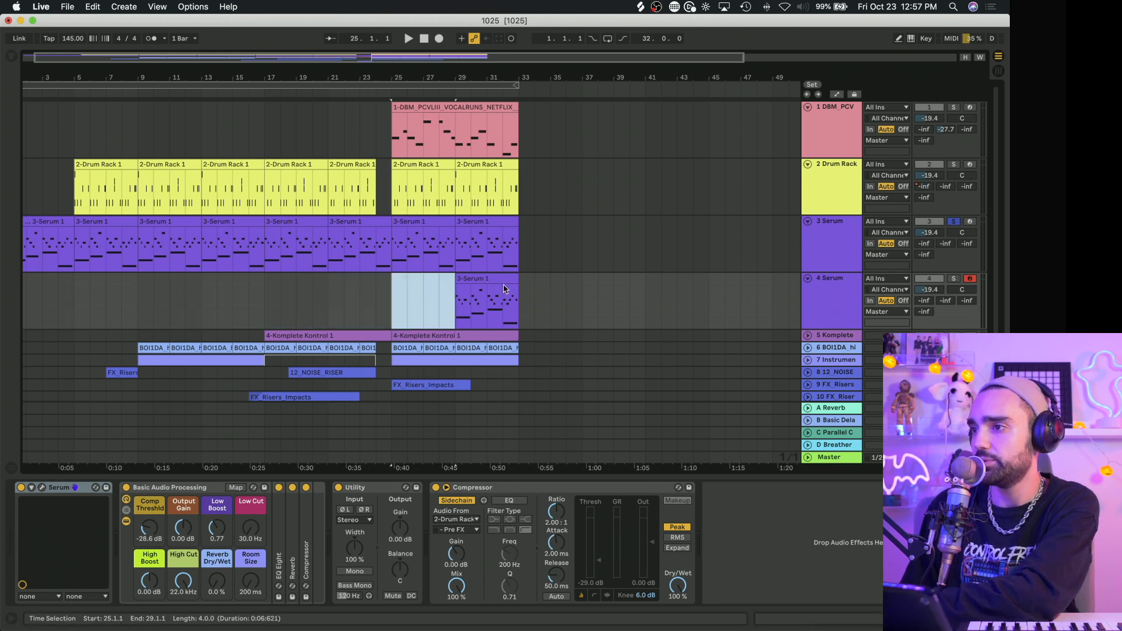
{"action": "left_click", "coordinate": [500, 289]}
{"action": "left_click_drag", "start_coordinate": [500, 288], "coordinate": [561, 296]}
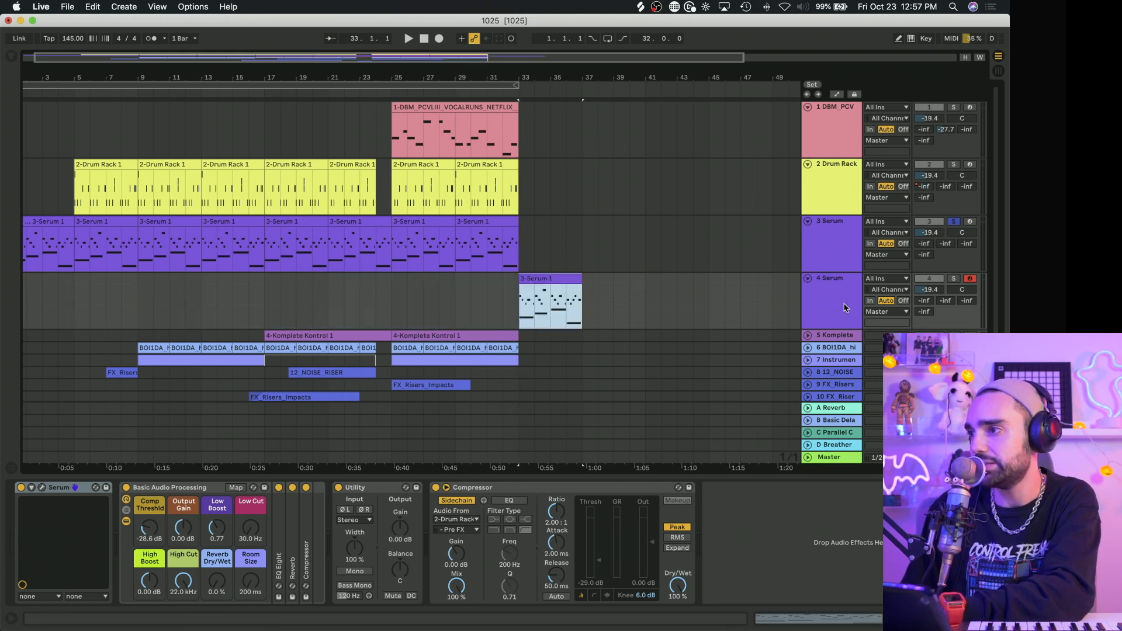
Step: Add the Cableguys HalfTime plug-in to the duplicated Serum track
{"action": "left_click", "coordinate": [12, 57]}
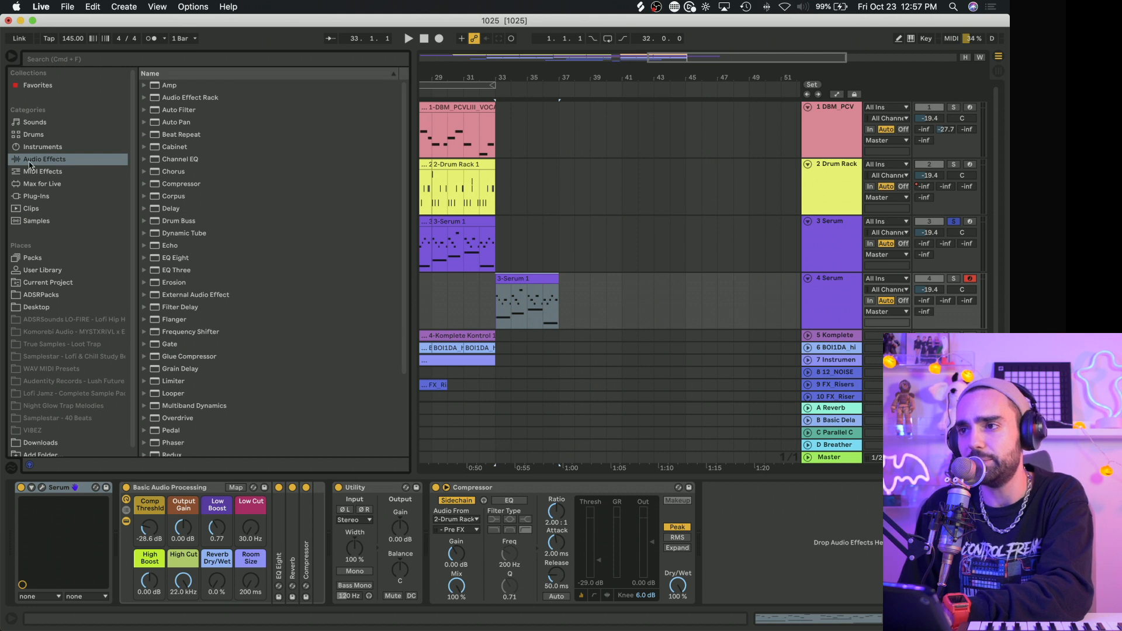
{"action": "left_click", "coordinate": [41, 197]}
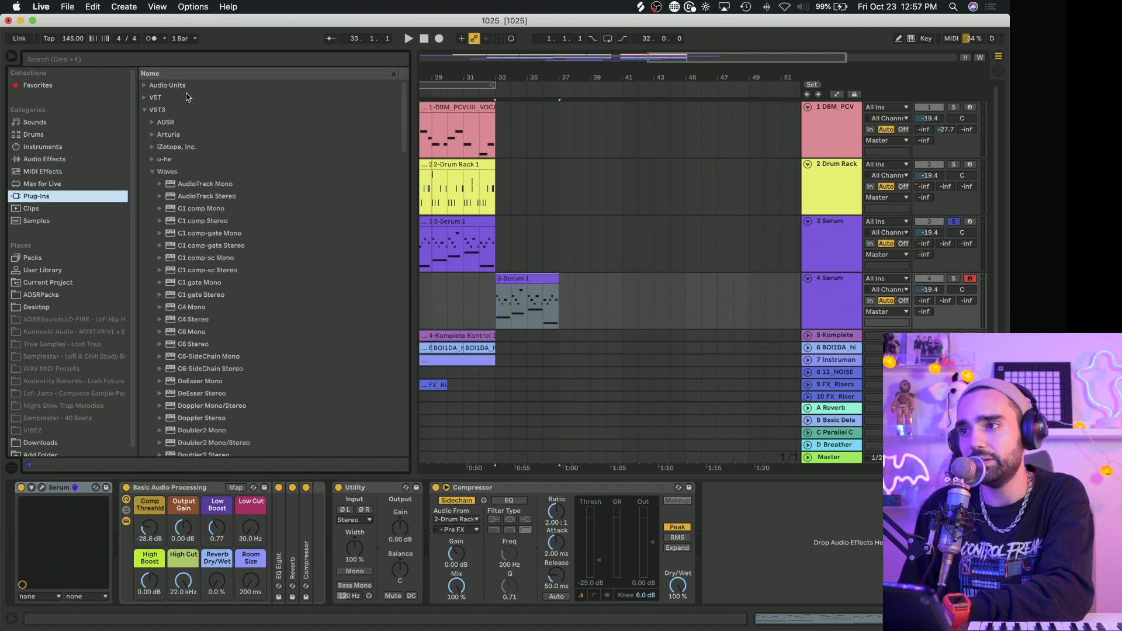
{"action": "left_click", "coordinate": [152, 172]}
{"action": "left_click", "coordinate": [145, 86]}
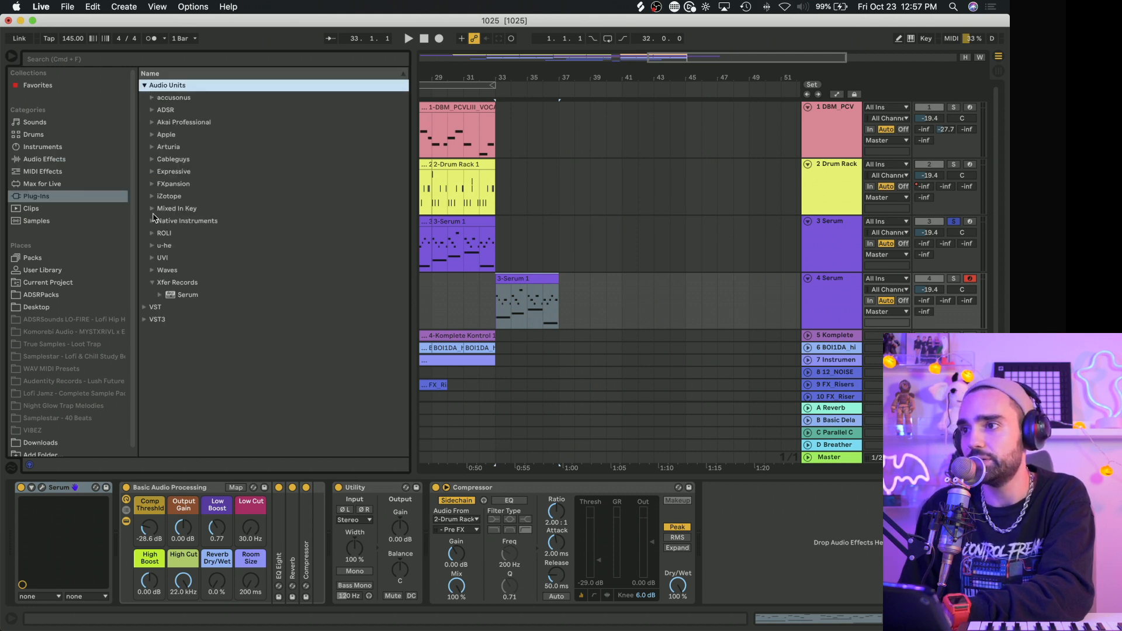
{"action": "left_click", "coordinate": [152, 160]}
{"action": "left_click_drag", "start_coordinate": [190, 171], "coordinate": [245, 182]}
{"action": "left_click_drag", "start_coordinate": [539, 310], "coordinate": [529, 308]}
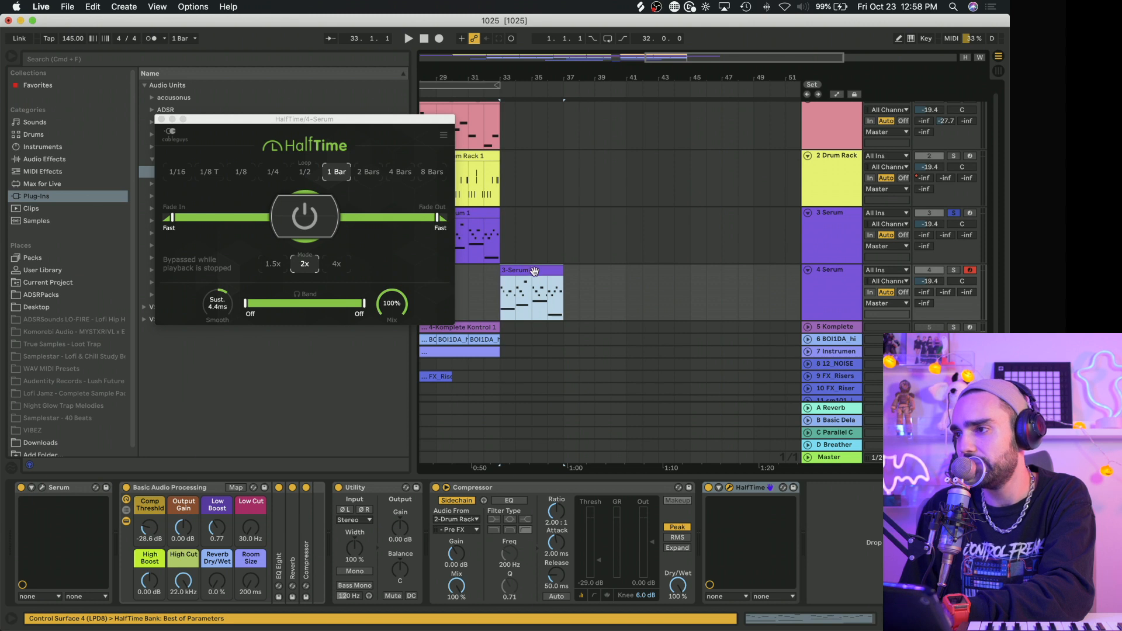
Step: Solo the duplicated Serum track, audition HalfTime with a 4 Bars loop, and set its loop to 1 Bar
{"action": "left_click", "coordinate": [397, 173]}
{"action": "key", "text": "space"}
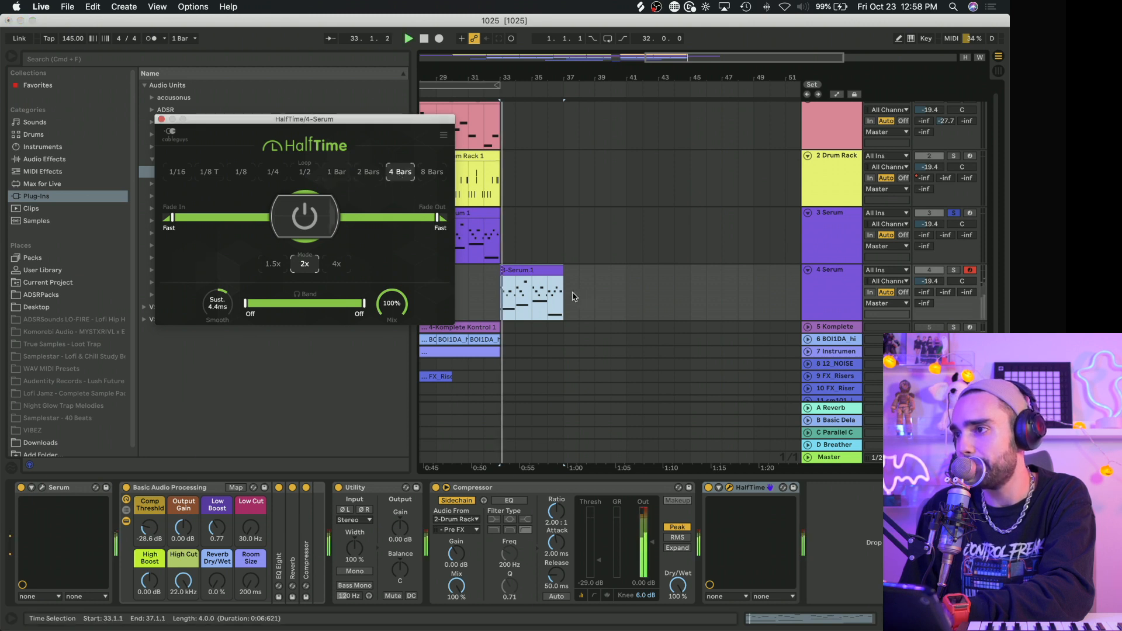
{"action": "left_click", "coordinate": [954, 270]}
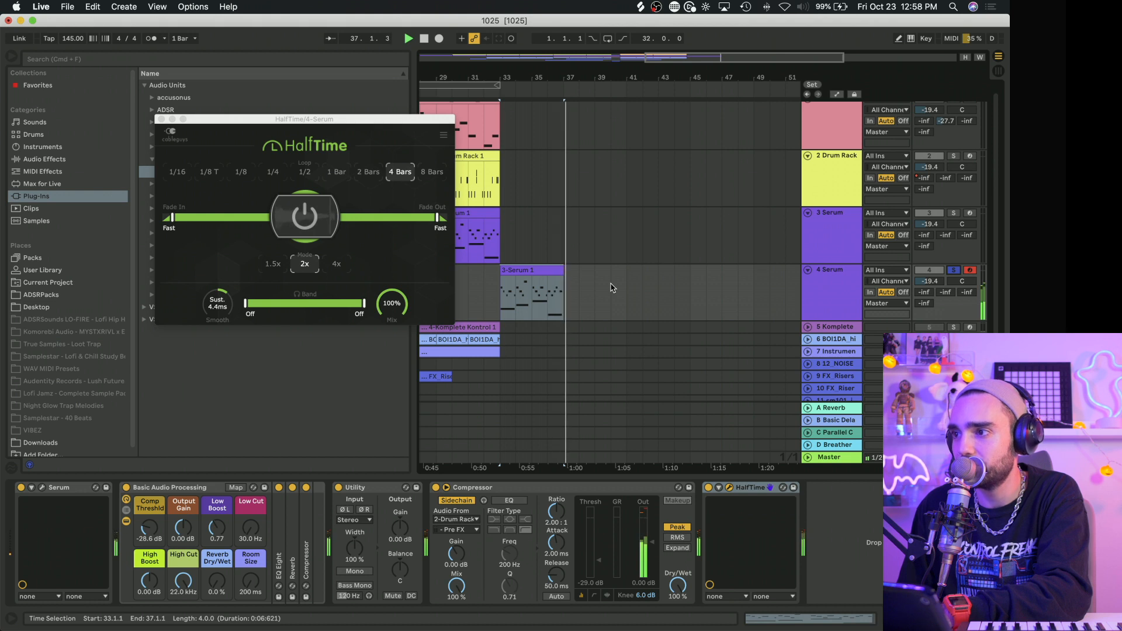
{"action": "left_click", "coordinate": [512, 269]}
{"action": "left_click", "coordinate": [351, 172]}
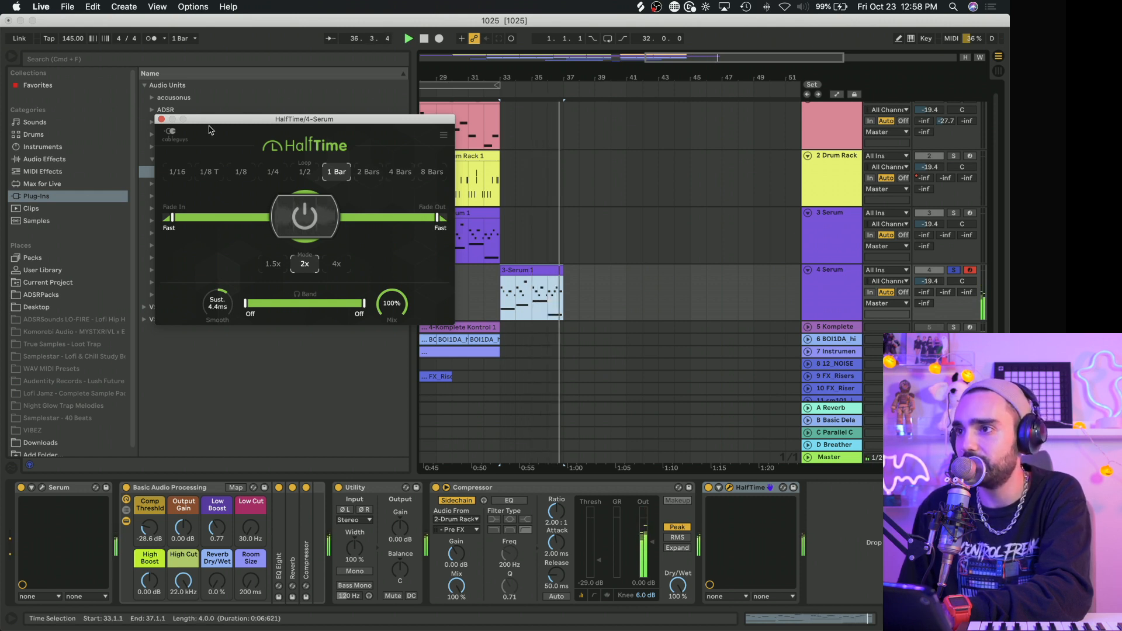
{"action": "key", "text": "super+alt+p"}
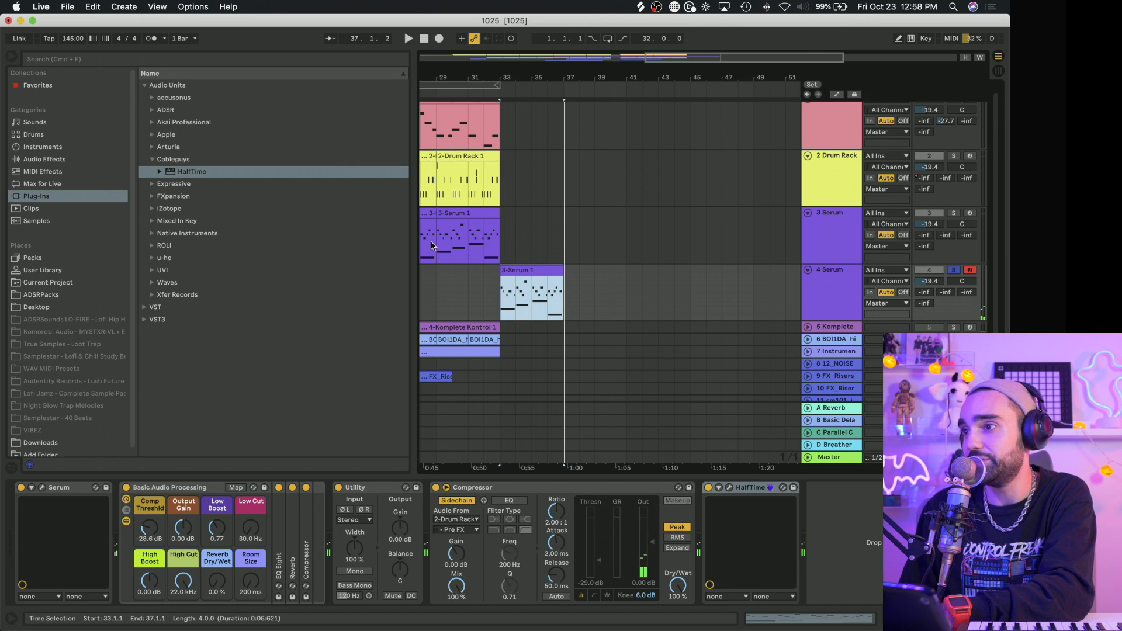
Step: Compare the original Serum melody from bar 29 with the HalfTime version from bar 33, soloing each track in turn
{"action": "key", "text": "space"}
{"action": "left_click", "coordinate": [637, 230]}
{"action": "key", "text": "space"}
{"action": "left_click", "coordinate": [954, 213]}
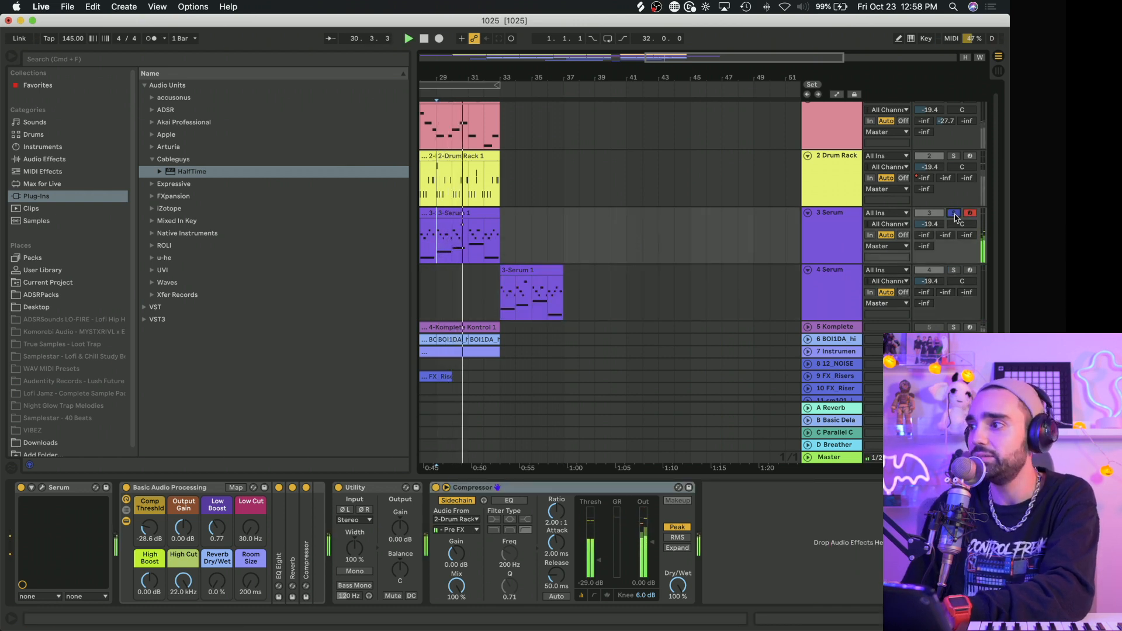
{"action": "left_click", "coordinate": [954, 270]}
{"action": "left_click", "coordinate": [500, 303]}
{"action": "key", "text": "space"}
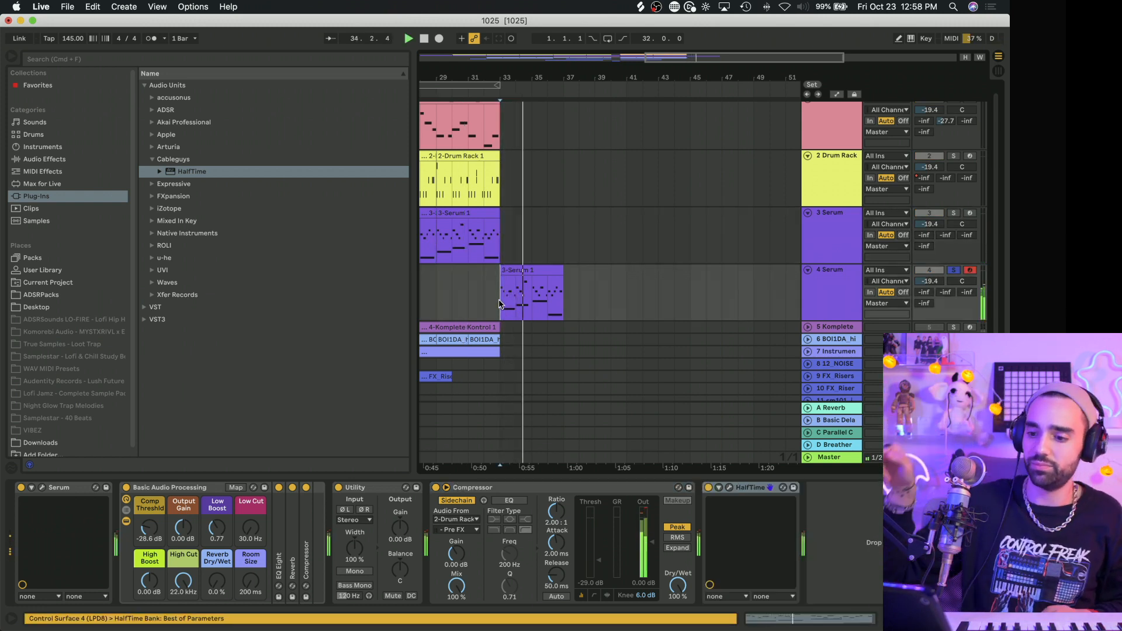
{"action": "key", "text": "space"}
Step: Repeat the last four-bar Drum Rack clip three times so the drums run to bar 45
{"action": "left_click", "coordinate": [467, 175]}
{"action": "key", "text": "cmd+d"}
{"action": "key", "text": "cmd+d"}
{"action": "key", "text": "cmd+d"}
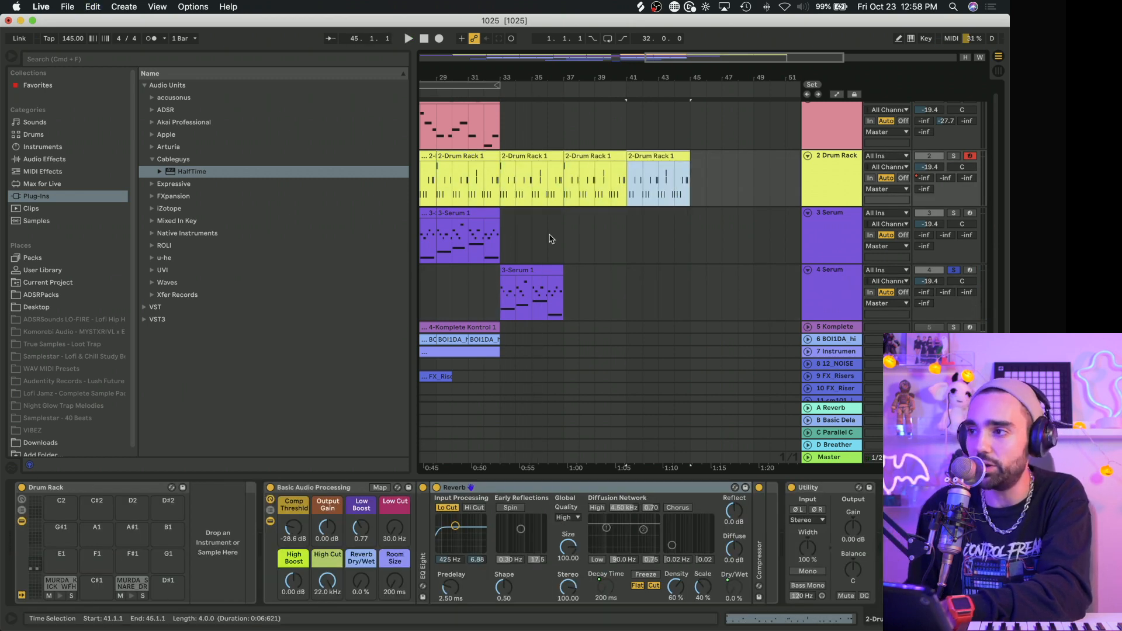
Step: Duplicate the HalfTime Serum clip twice so it fills bars 33 to 45
{"action": "left_click", "coordinate": [548, 270]}
{"action": "key", "text": "cmd+d"}
{"action": "key", "text": "cmd+d"}
{"action": "scroll", "coordinate": [548, 270], "scroll_direction": "down", "scroll_amount": 1}
{"action": "scroll", "coordinate": [548, 271], "scroll_direction": "down", "scroll_amount": 1}
{"action": "scroll", "coordinate": [548, 270], "scroll_direction": "left", "scroll_amount": 4}
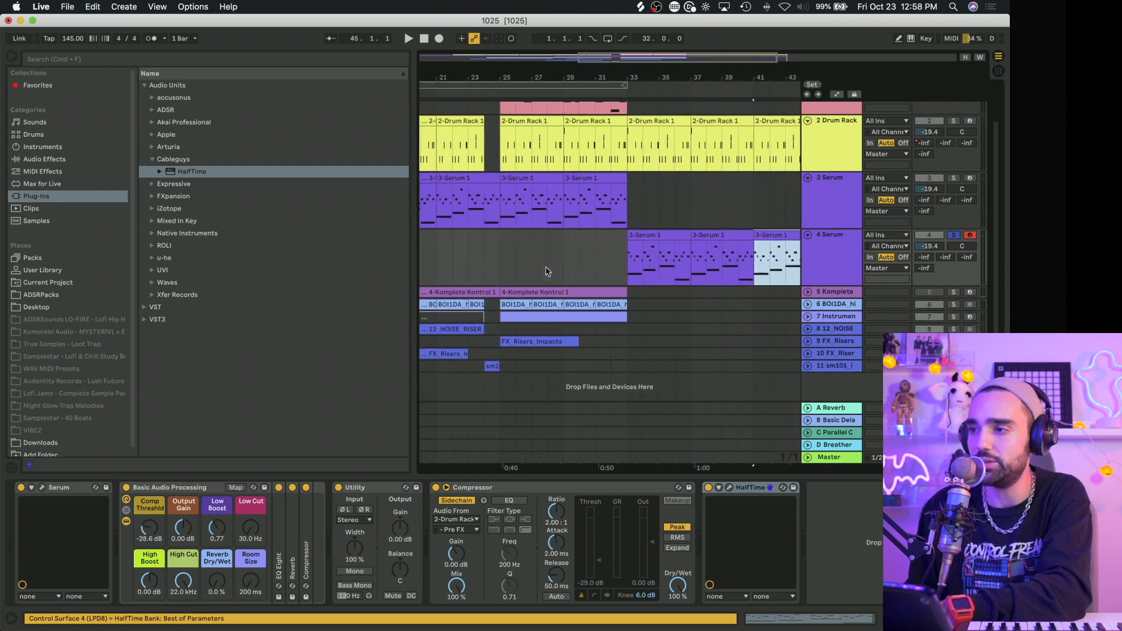
Step: Extend the BOI1DA hi-hat clips to bar 45 and duplicate the Instrument clip to reach bar 41
{"action": "scroll", "coordinate": [548, 270], "scroll_direction": "right", "scroll_amount": 3}
{"action": "left_click", "coordinate": [513, 305]}
{"action": "key", "text": "cmd+d"}
{"action": "key", "text": "cmd+d"}
{"action": "key", "text": "cmd+d"}
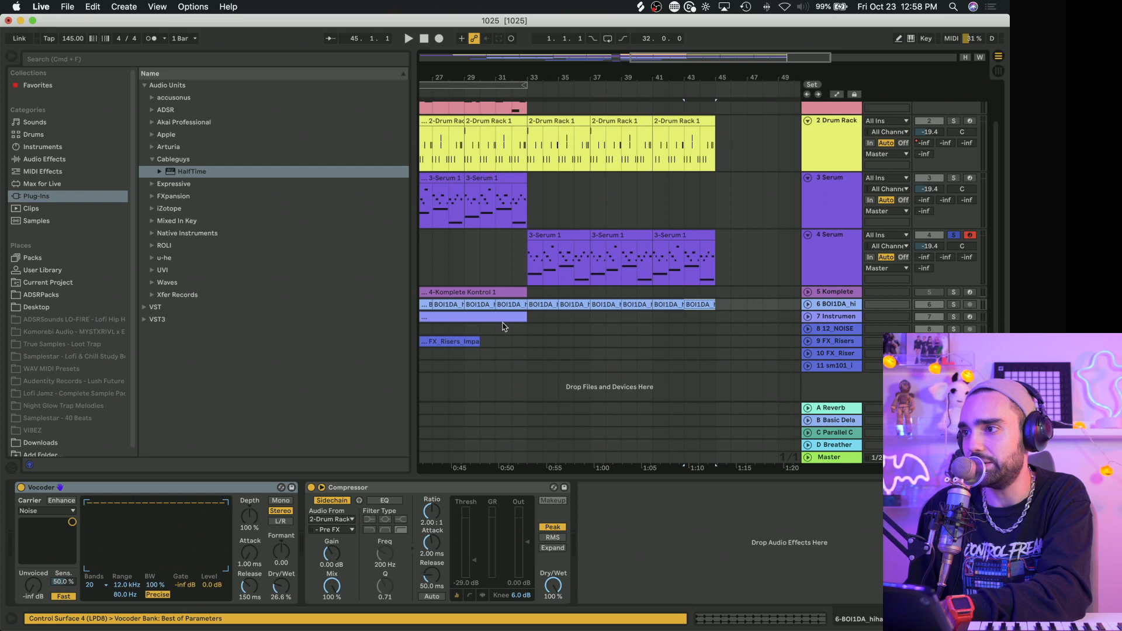
{"action": "left_click", "coordinate": [504, 316]}
{"action": "key", "text": "super+d"}
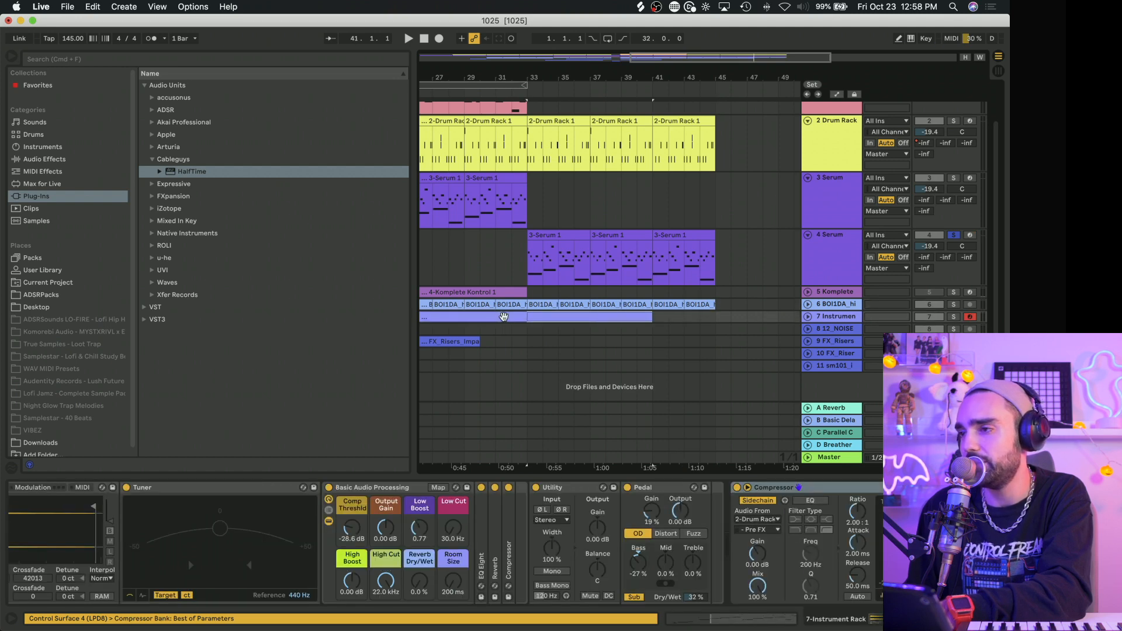
Step: Unsolo the HalfTime Serum track and play the full mix from bar 33
{"action": "left_click", "coordinate": [509, 268]}
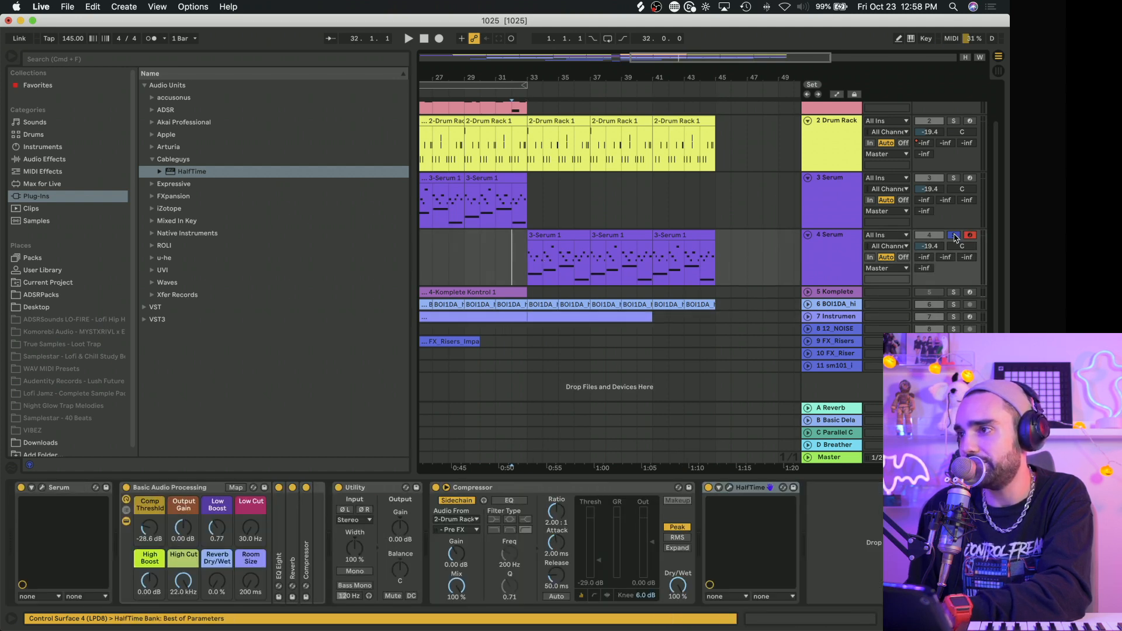
{"action": "left_click", "coordinate": [527, 230]}
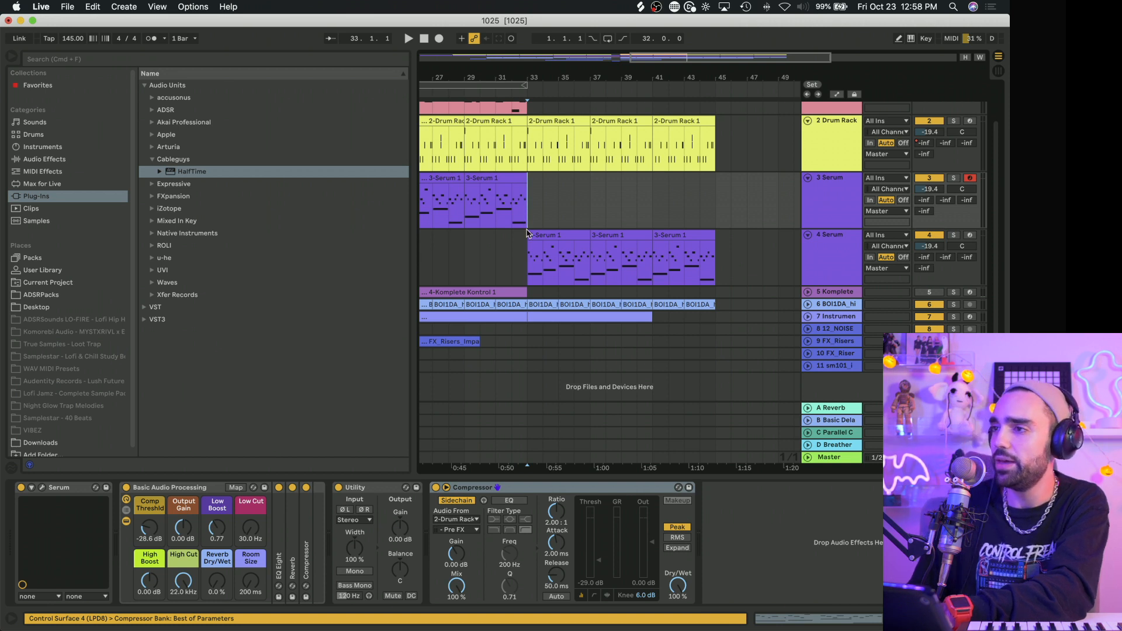
{"action": "key", "text": "space"}
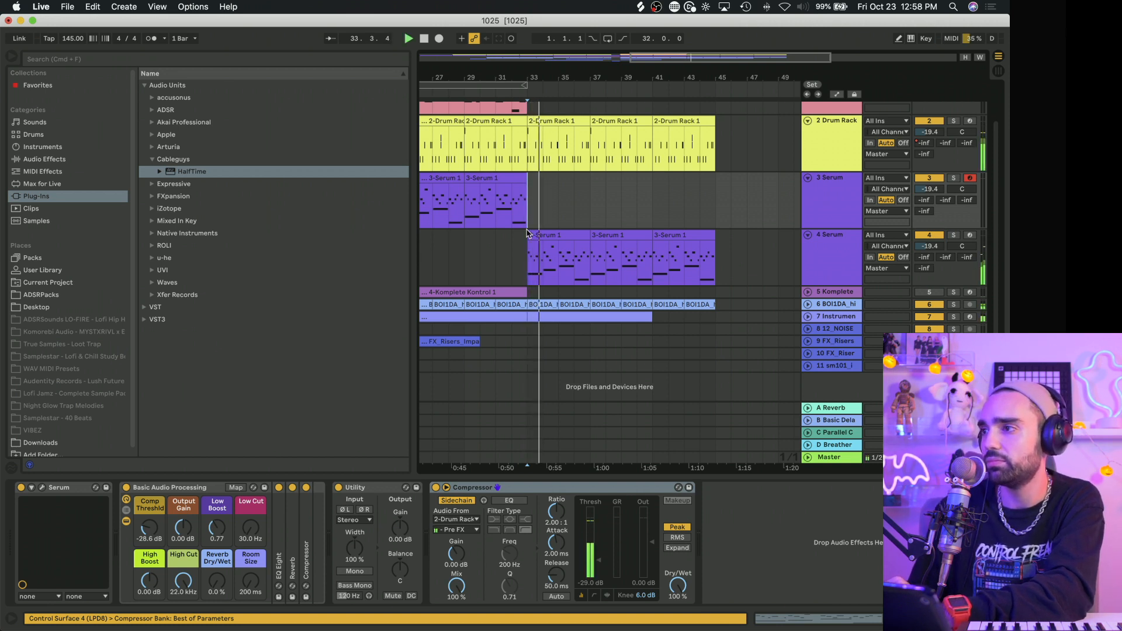
Step: Check Serum's effects on the HalfTime track, then set its rack's Reverb Dry/Wet to 31% and Room Size to 3.71 s during playback
{"action": "left_click", "coordinate": [811, 270]}
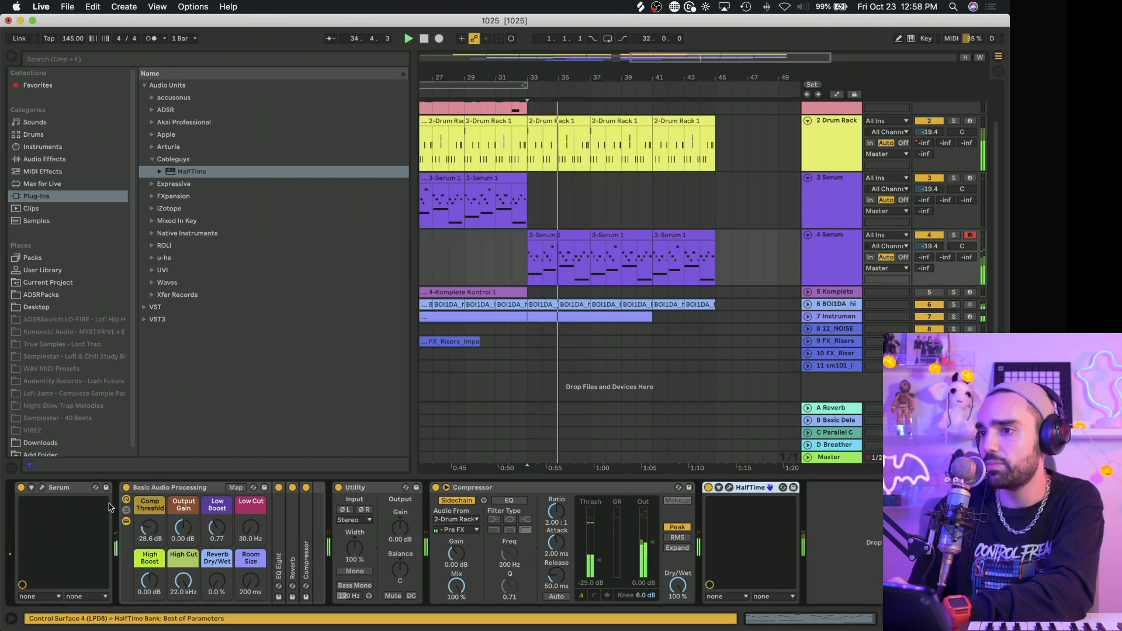
{"action": "left_click", "coordinate": [41, 490]}
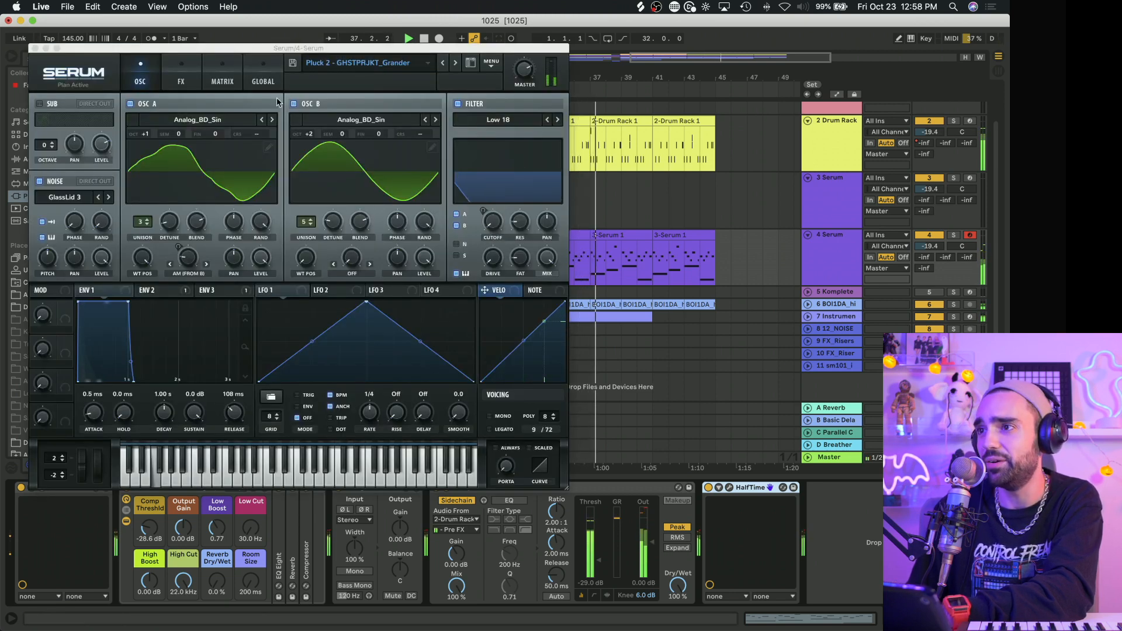
{"action": "left_click", "coordinate": [181, 78]}
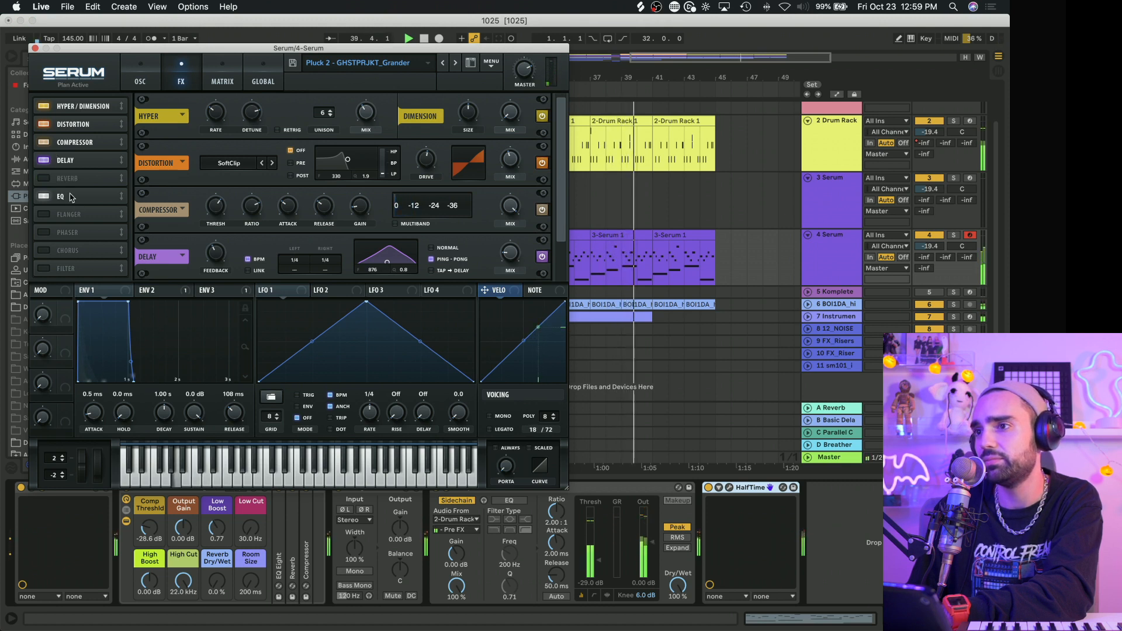
{"action": "right_click", "coordinate": [36, 107]}
{"action": "left_click", "coordinate": [37, 63]}
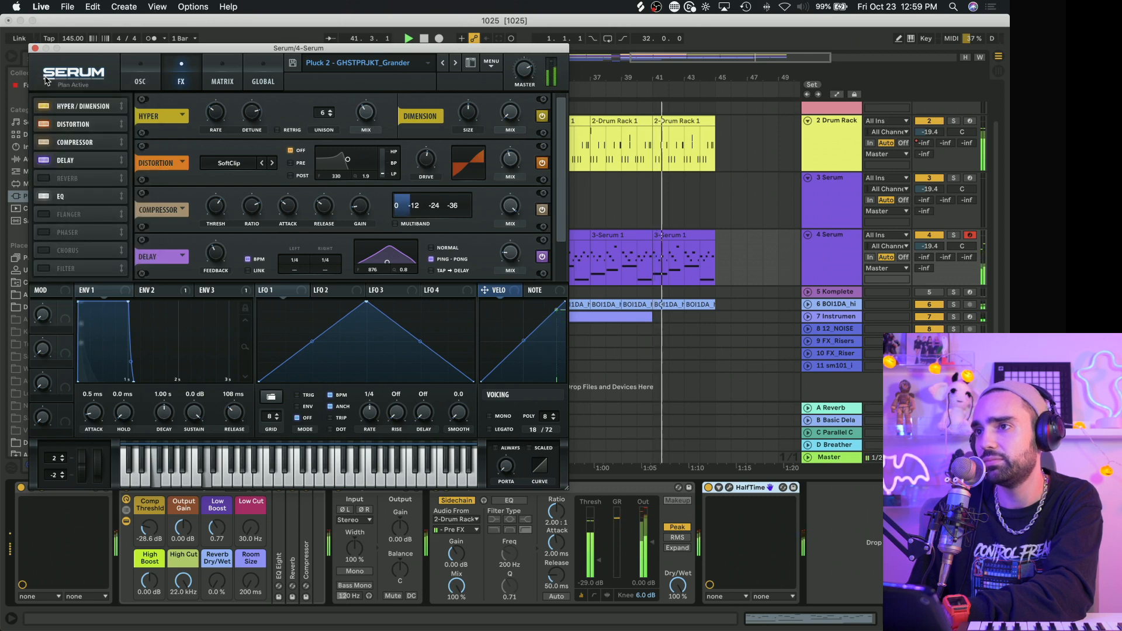
{"action": "left_click", "coordinate": [36, 49]}
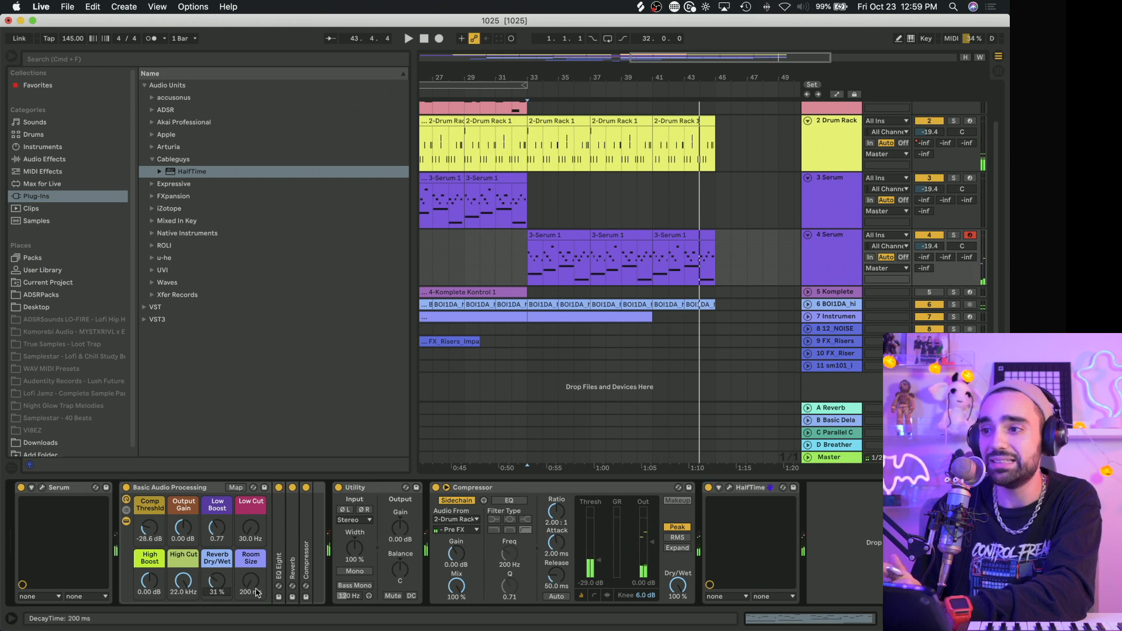
{"action": "key", "text": "space"}
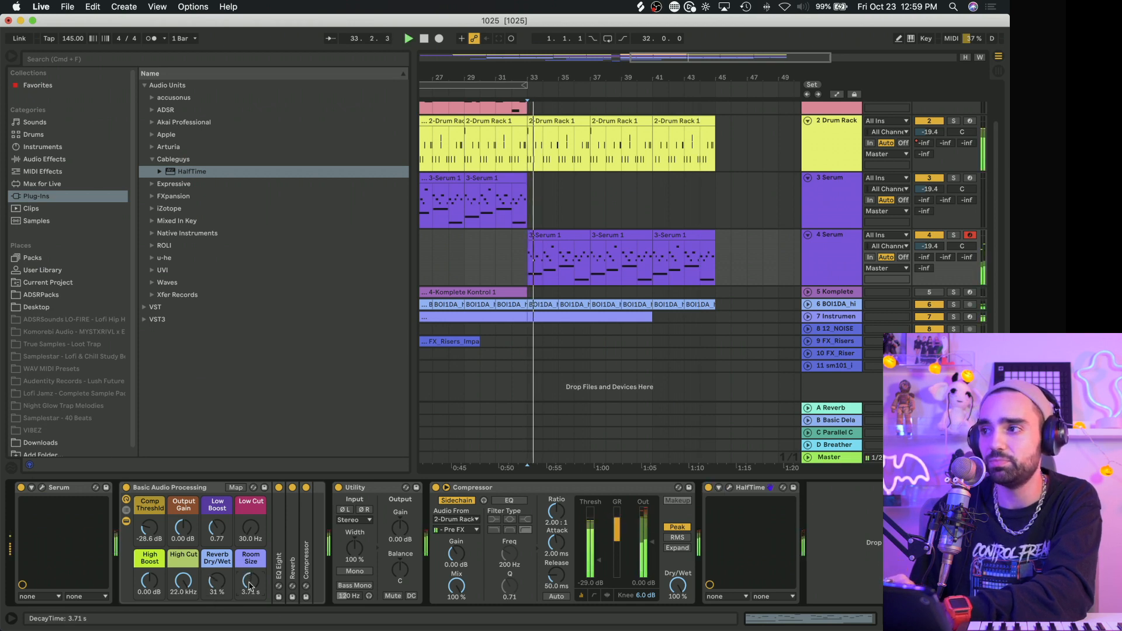
Step: Set the Room Size of the HalfTime Serum track's rack to 1.58 s
{"action": "left_click_drag", "start_coordinate": [250, 590], "coordinate": [252, 595]}
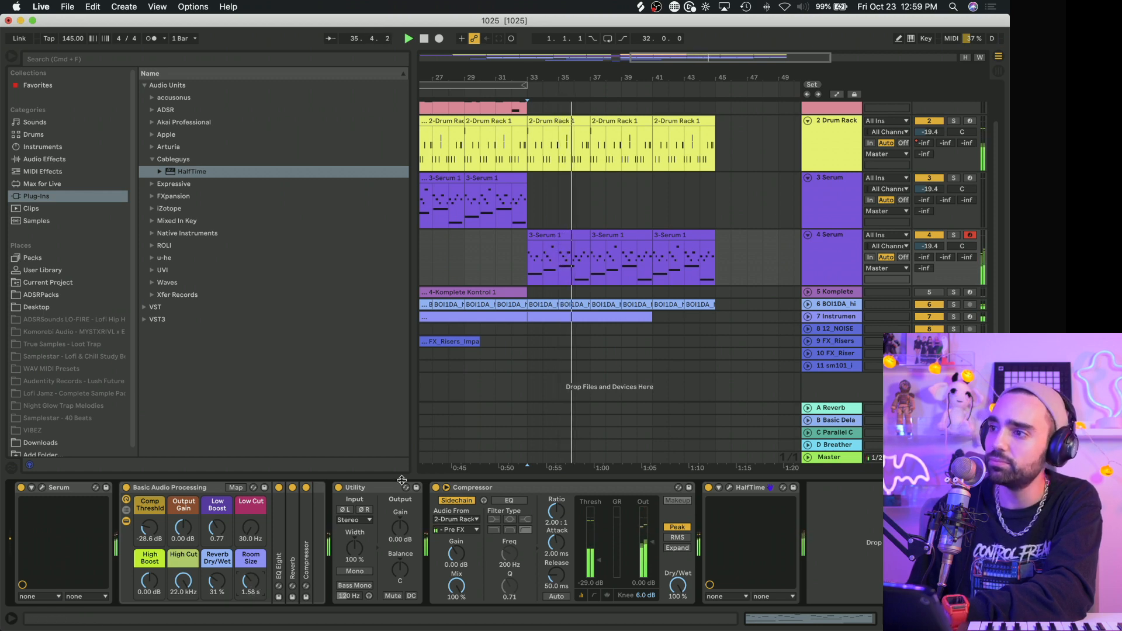
Step: Duplicate the Instrument clip to bar 45, and delete both the BOI1DA hi-hat and Instrument clips from bars 41 to 45
{"action": "left_click", "coordinate": [630, 318]}
{"action": "left_click_drag", "start_coordinate": [630, 317], "coordinate": [713, 322]}
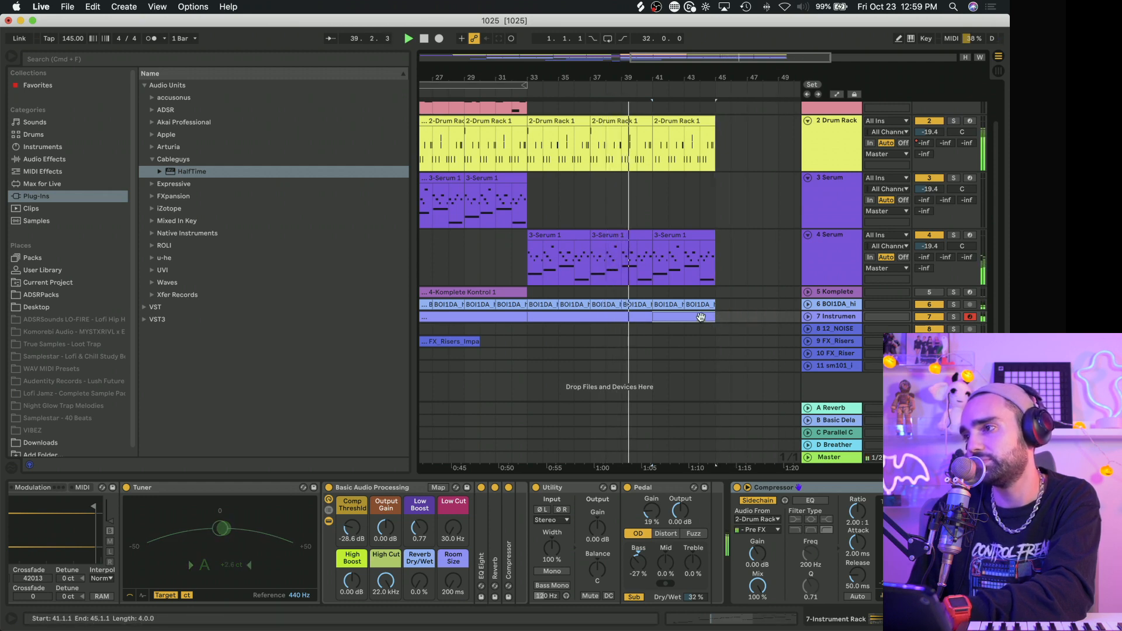
{"action": "left_click", "coordinate": [671, 306]}
{"action": "key", "text": "Delete"}
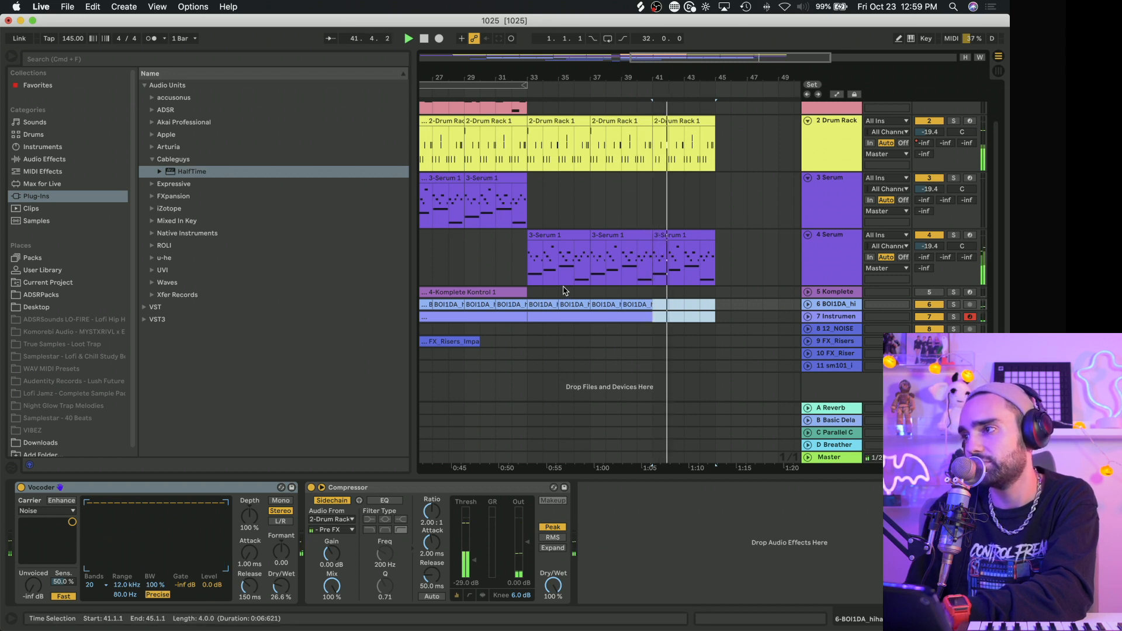
Step: Listen through the end of the new section, stop playback and return the playhead to bar 1
{"action": "scroll", "coordinate": [492, 266], "scroll_direction": "left", "scroll_amount": 5}
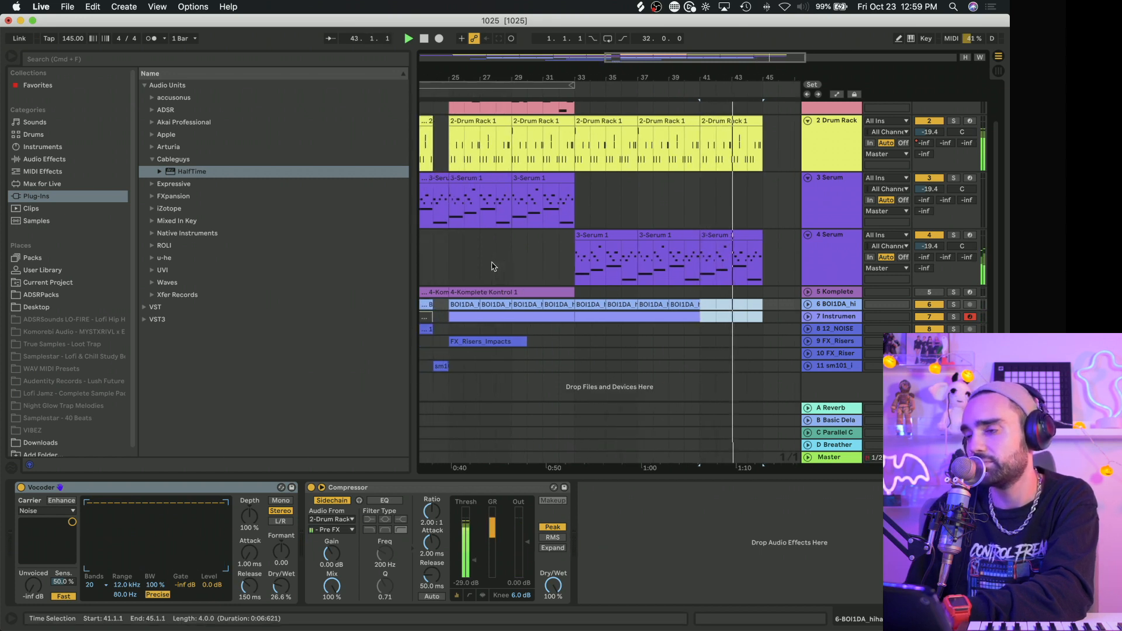
{"action": "scroll", "coordinate": [610, 78], "scroll_direction": "down", "scroll_amount": 5}
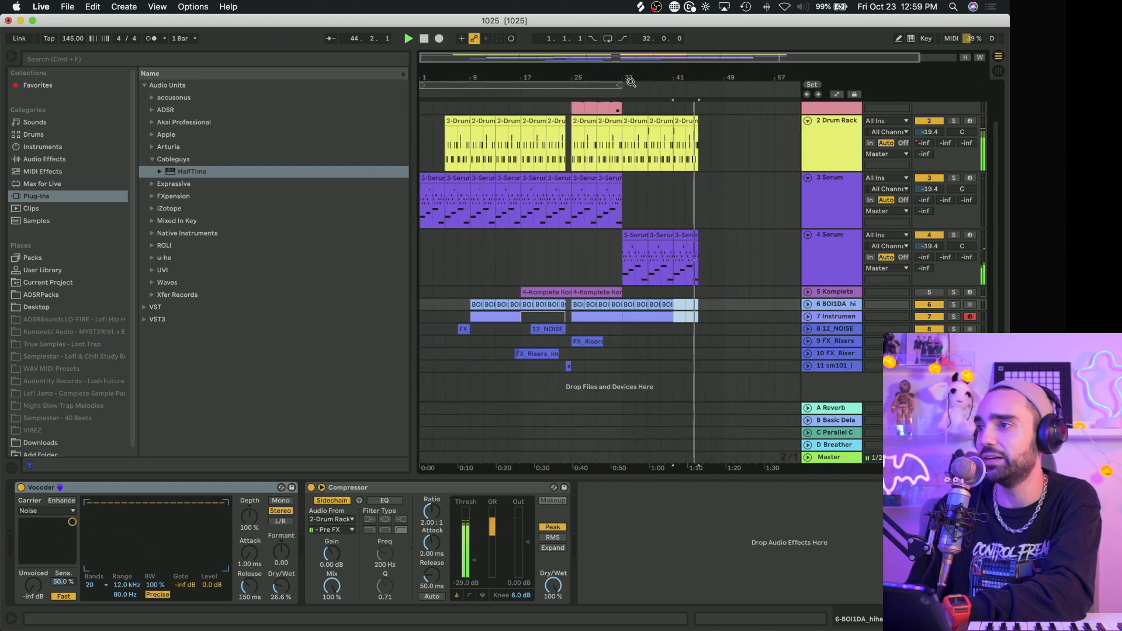
{"action": "left_click", "coordinate": [610, 267]}
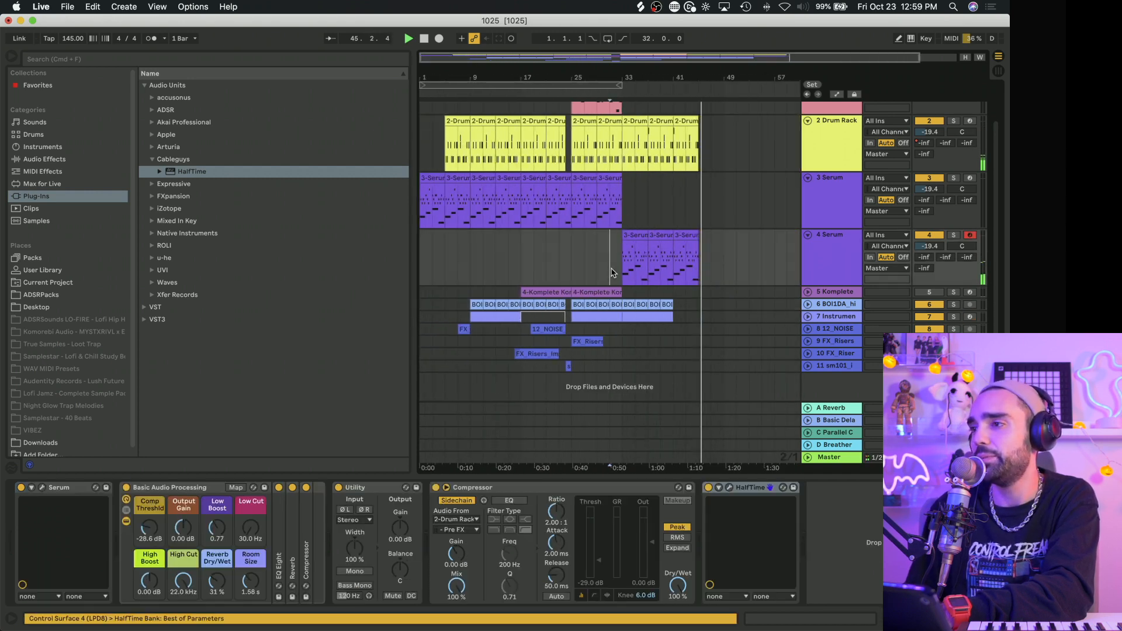
{"action": "left_click", "coordinate": [597, 82]}
{"action": "scroll", "coordinate": [585, 80], "scroll_direction": "down", "scroll_amount": 1}
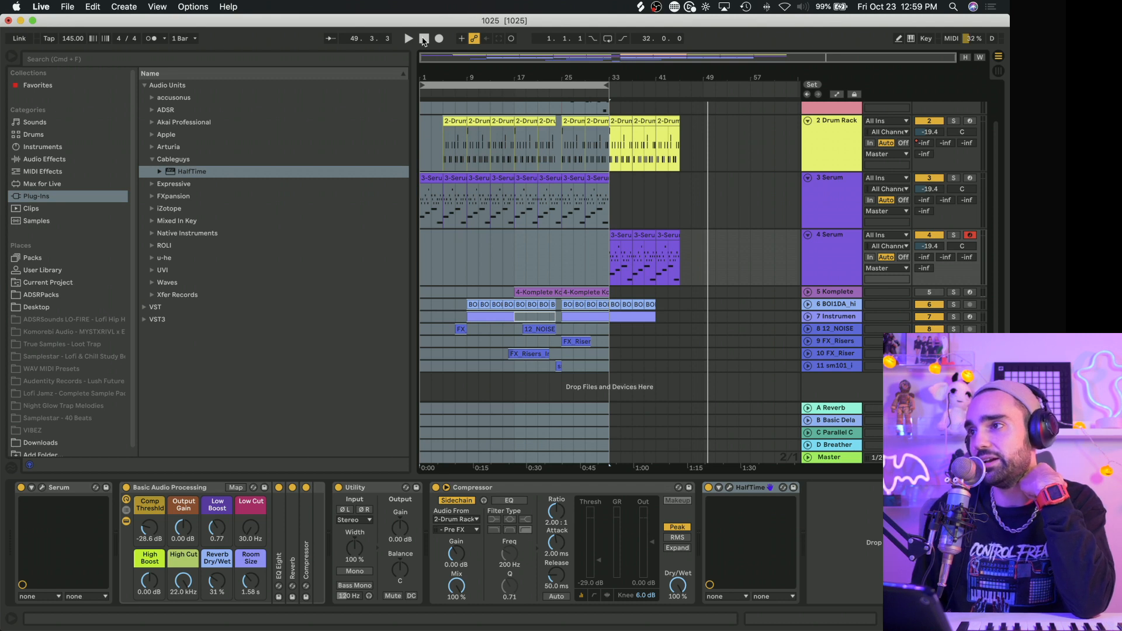
{"action": "left_click", "coordinate": [424, 38]}
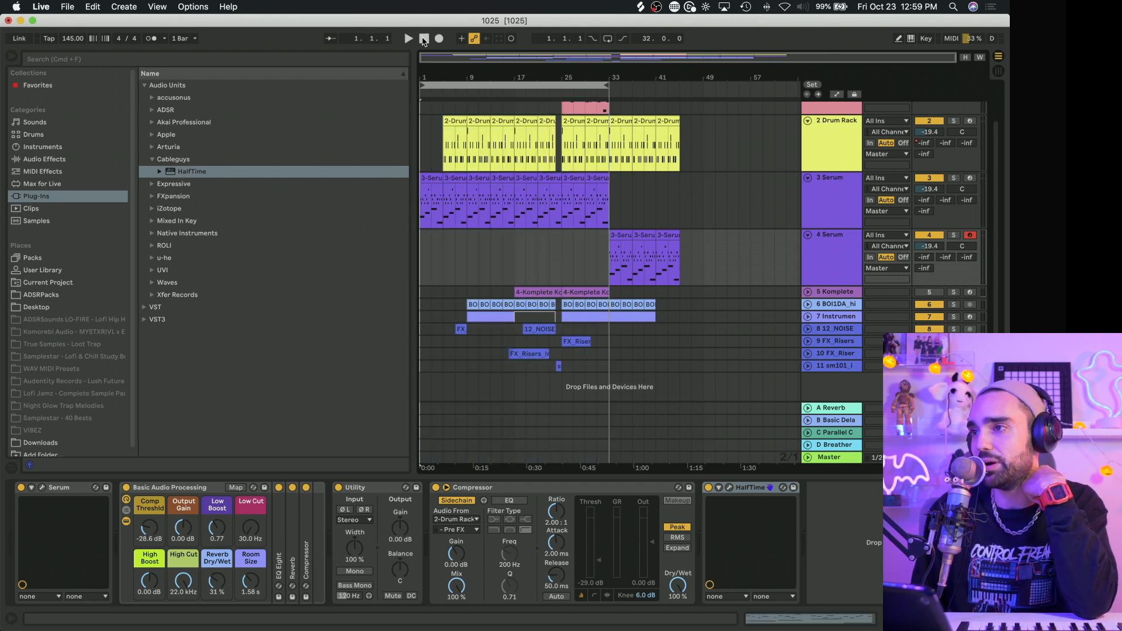